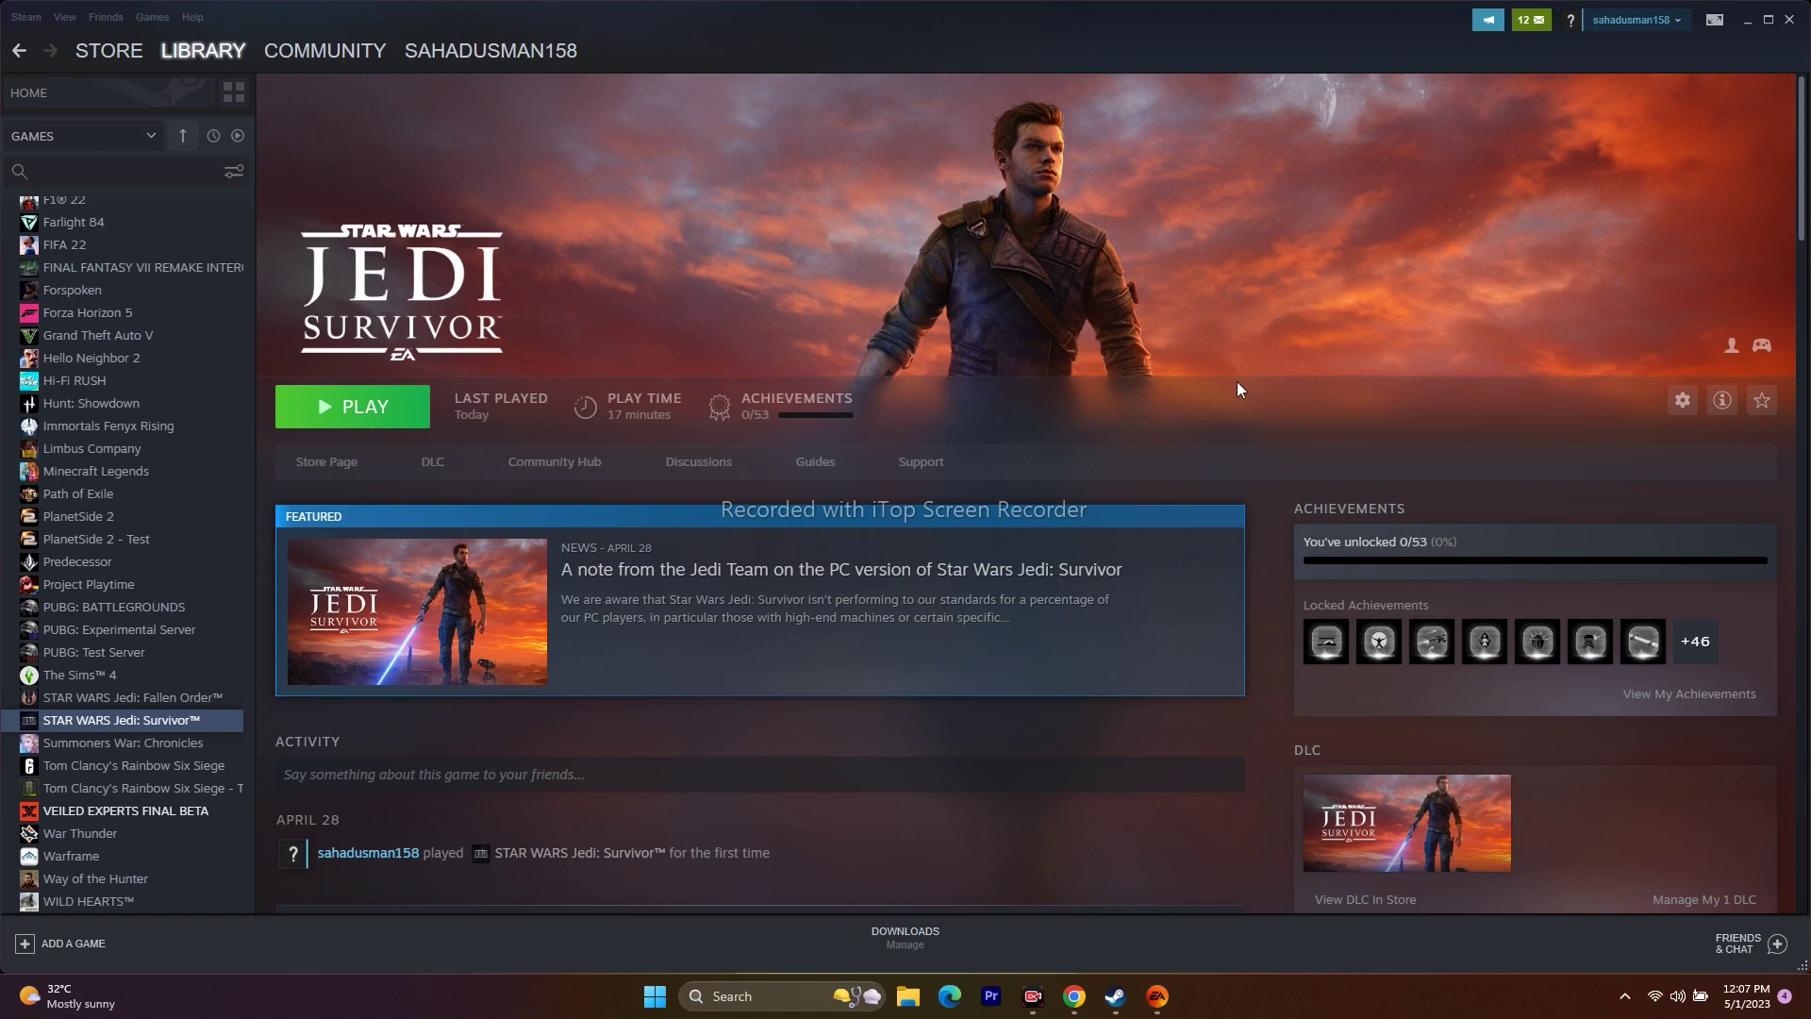
# Step: View the STAR WARS Jedi: Survivor page in the EA app and in the Steam library, finishing in the EA app
pyautogui.click(1743, 20)
pyautogui.click(1157, 996)
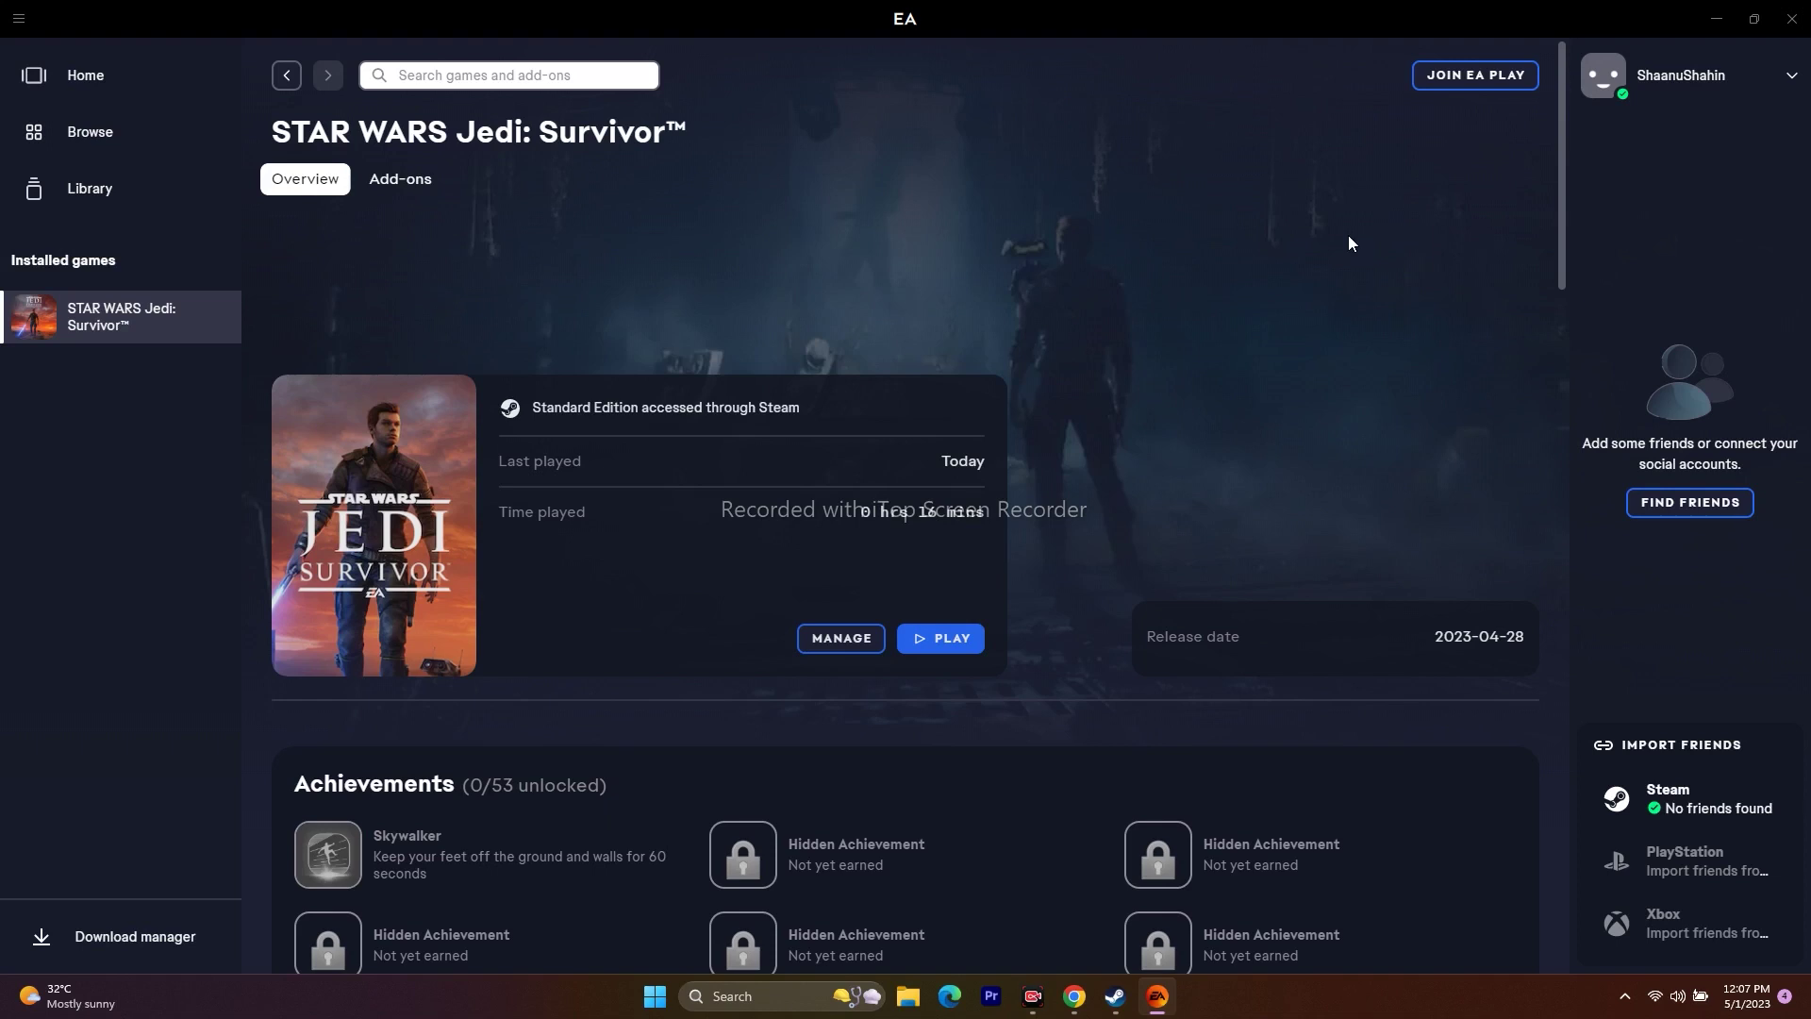
pyautogui.click(1716, 24)
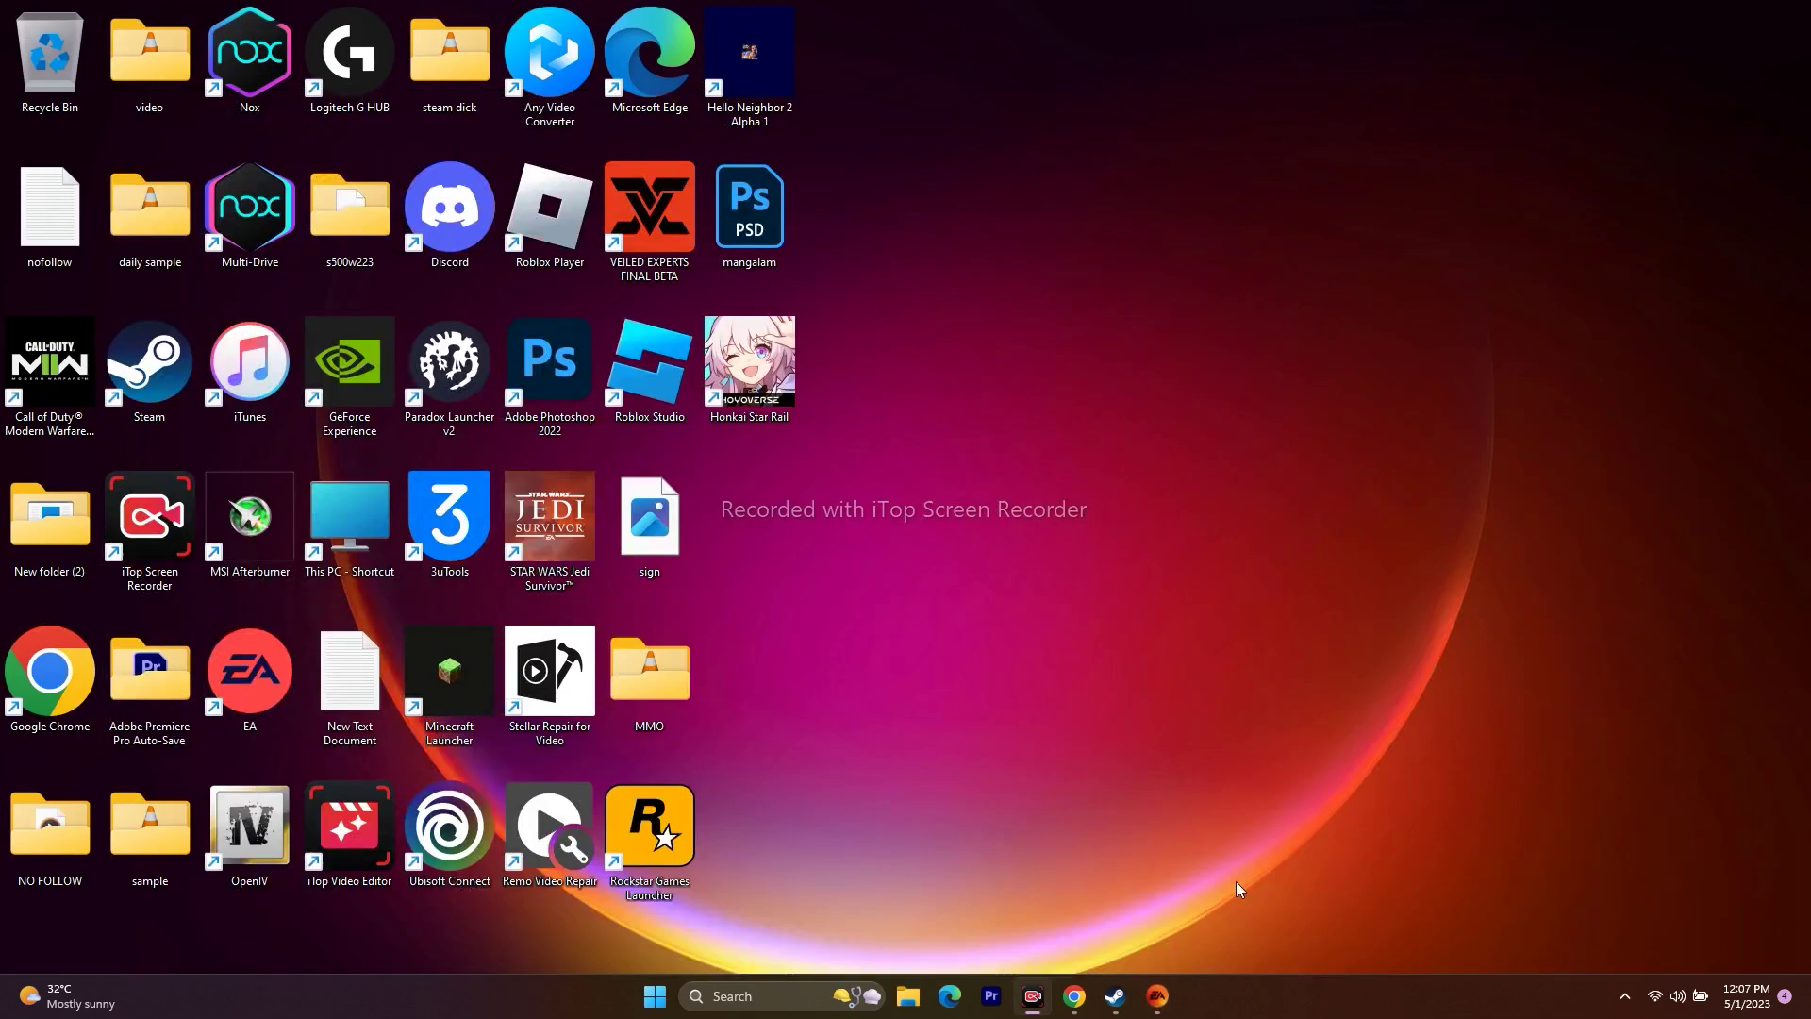
pyautogui.click(1119, 1010)
pyautogui.click(1218, 857)
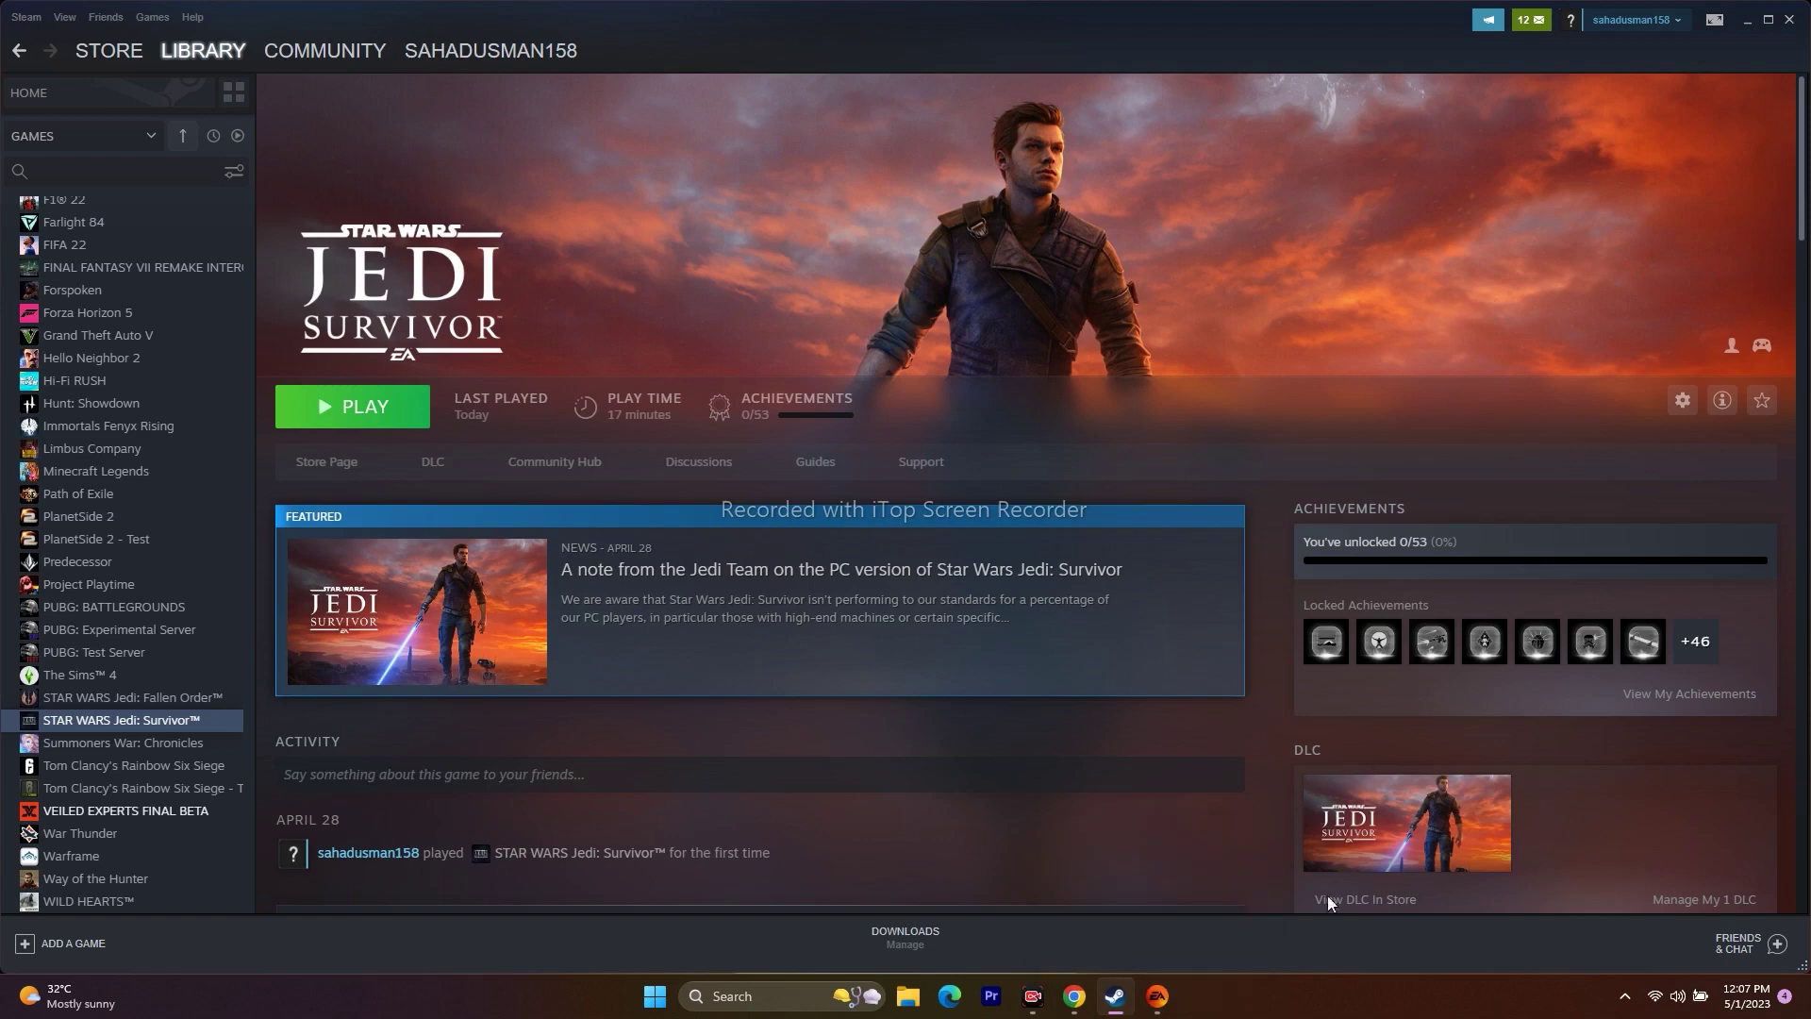
pyautogui.click(1169, 1005)
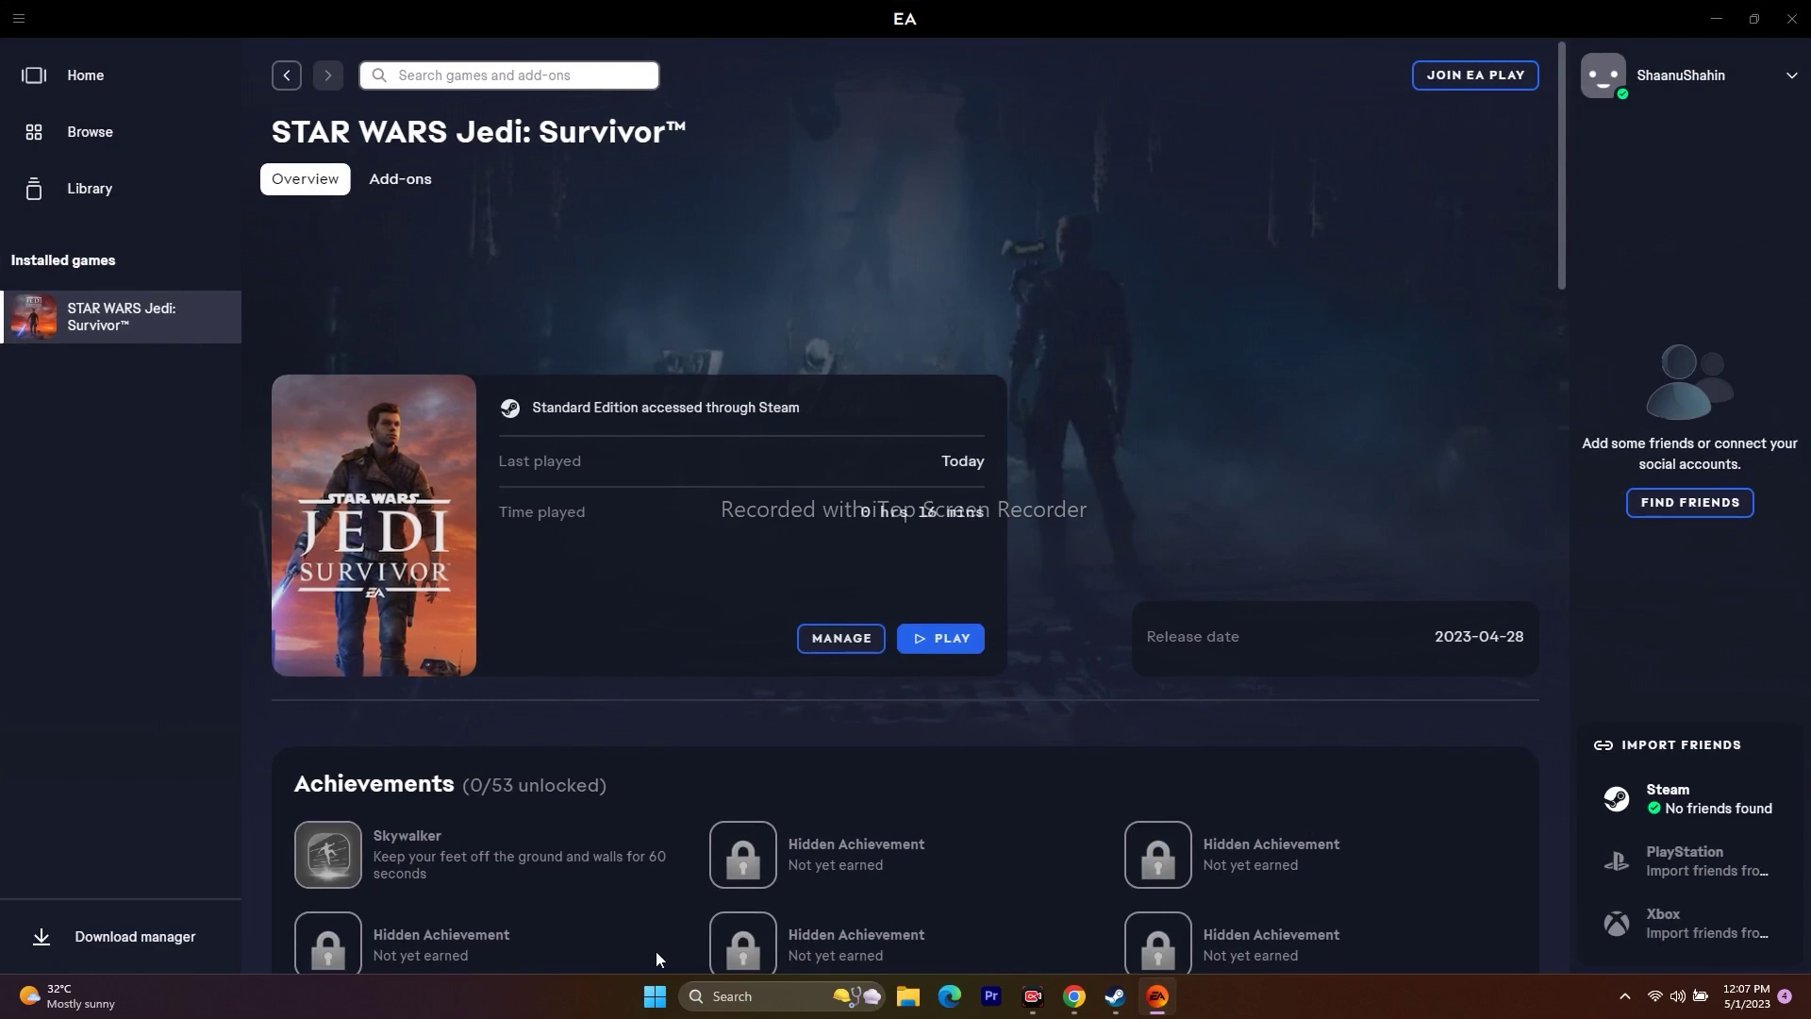
# Step: Look at the computer's power options without choosing one
pyautogui.click(655, 996)
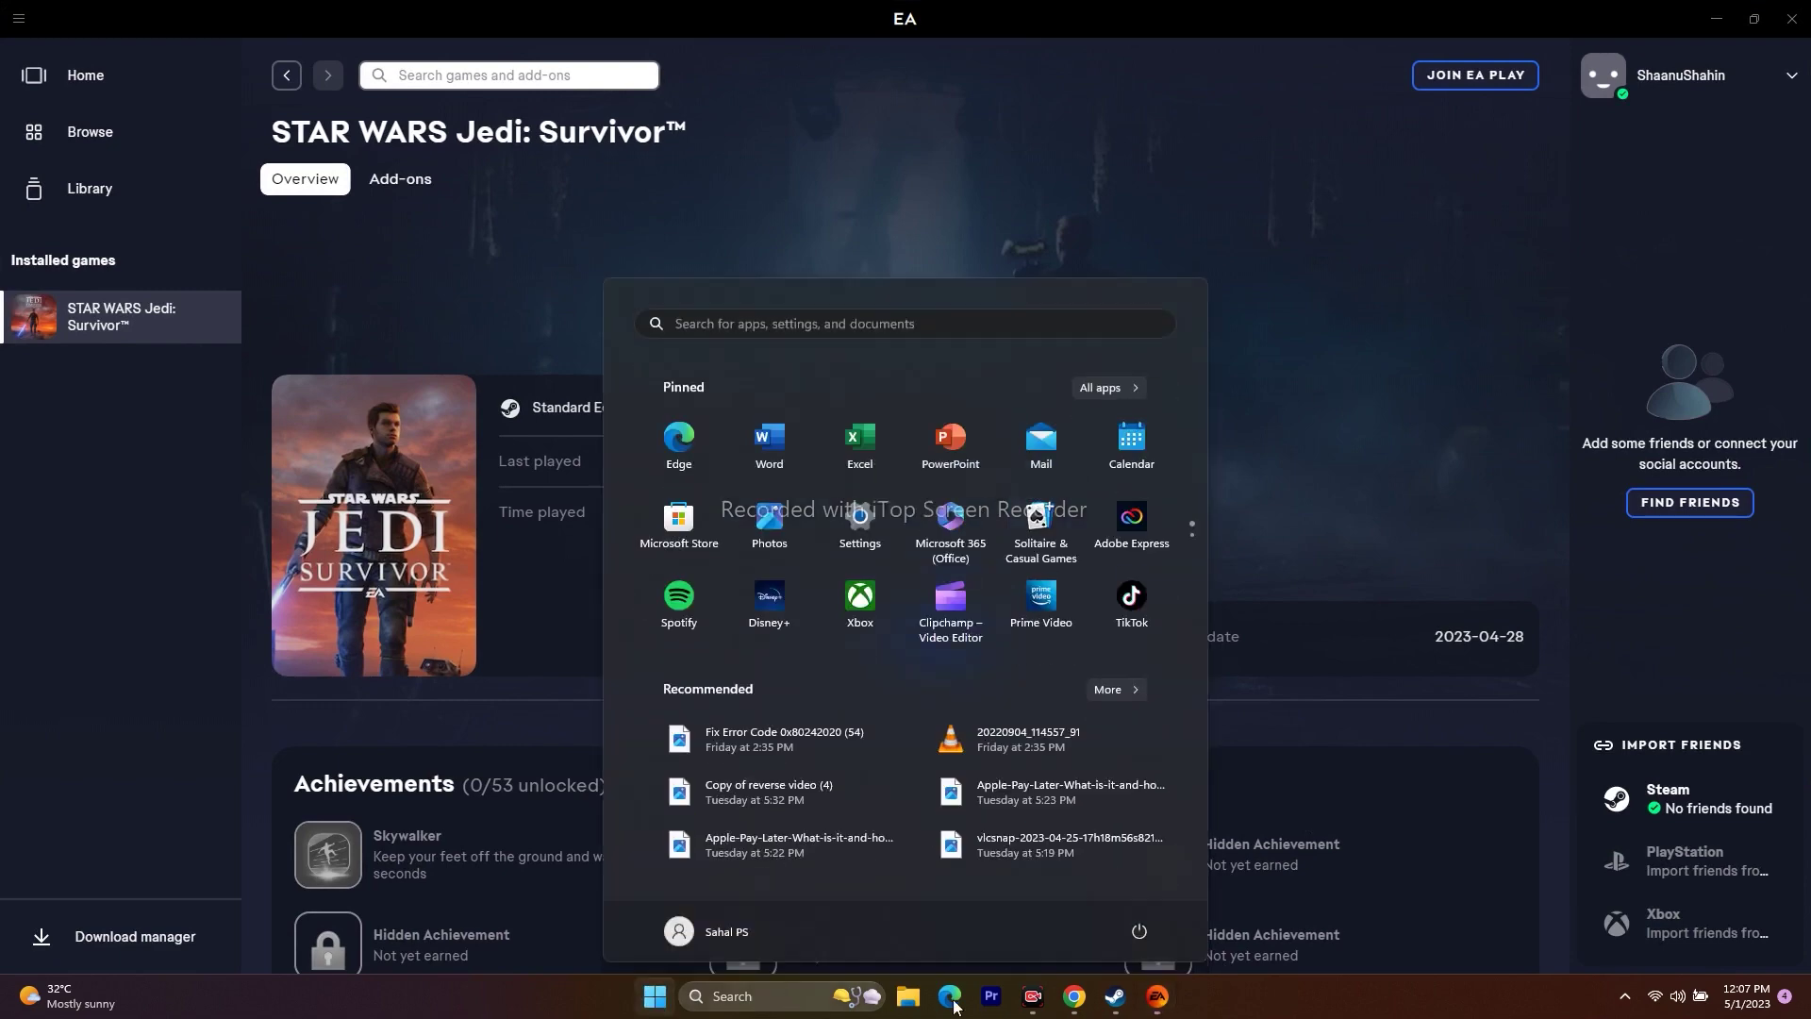
pyautogui.click(1138, 931)
pyautogui.click(1447, 375)
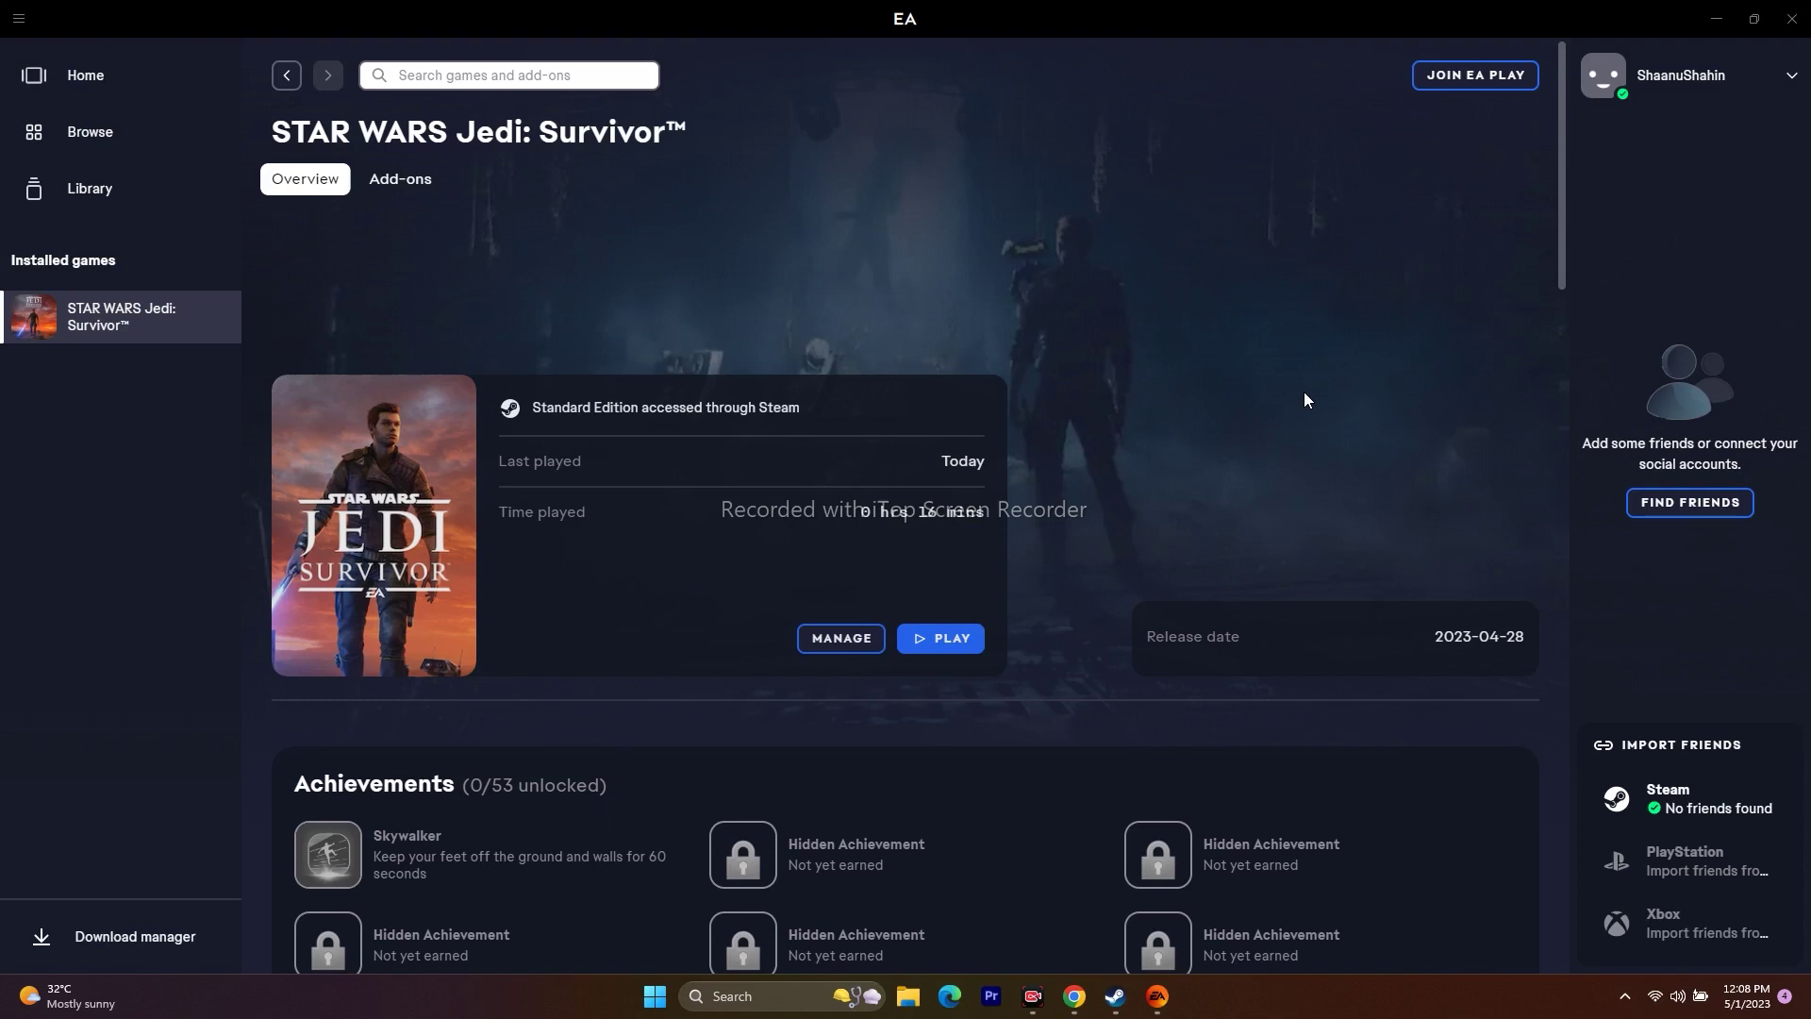
# Step: Look at the EA app's sign-out and exit commands, and minimize the EA and Steam windows
pyautogui.click(19, 21)
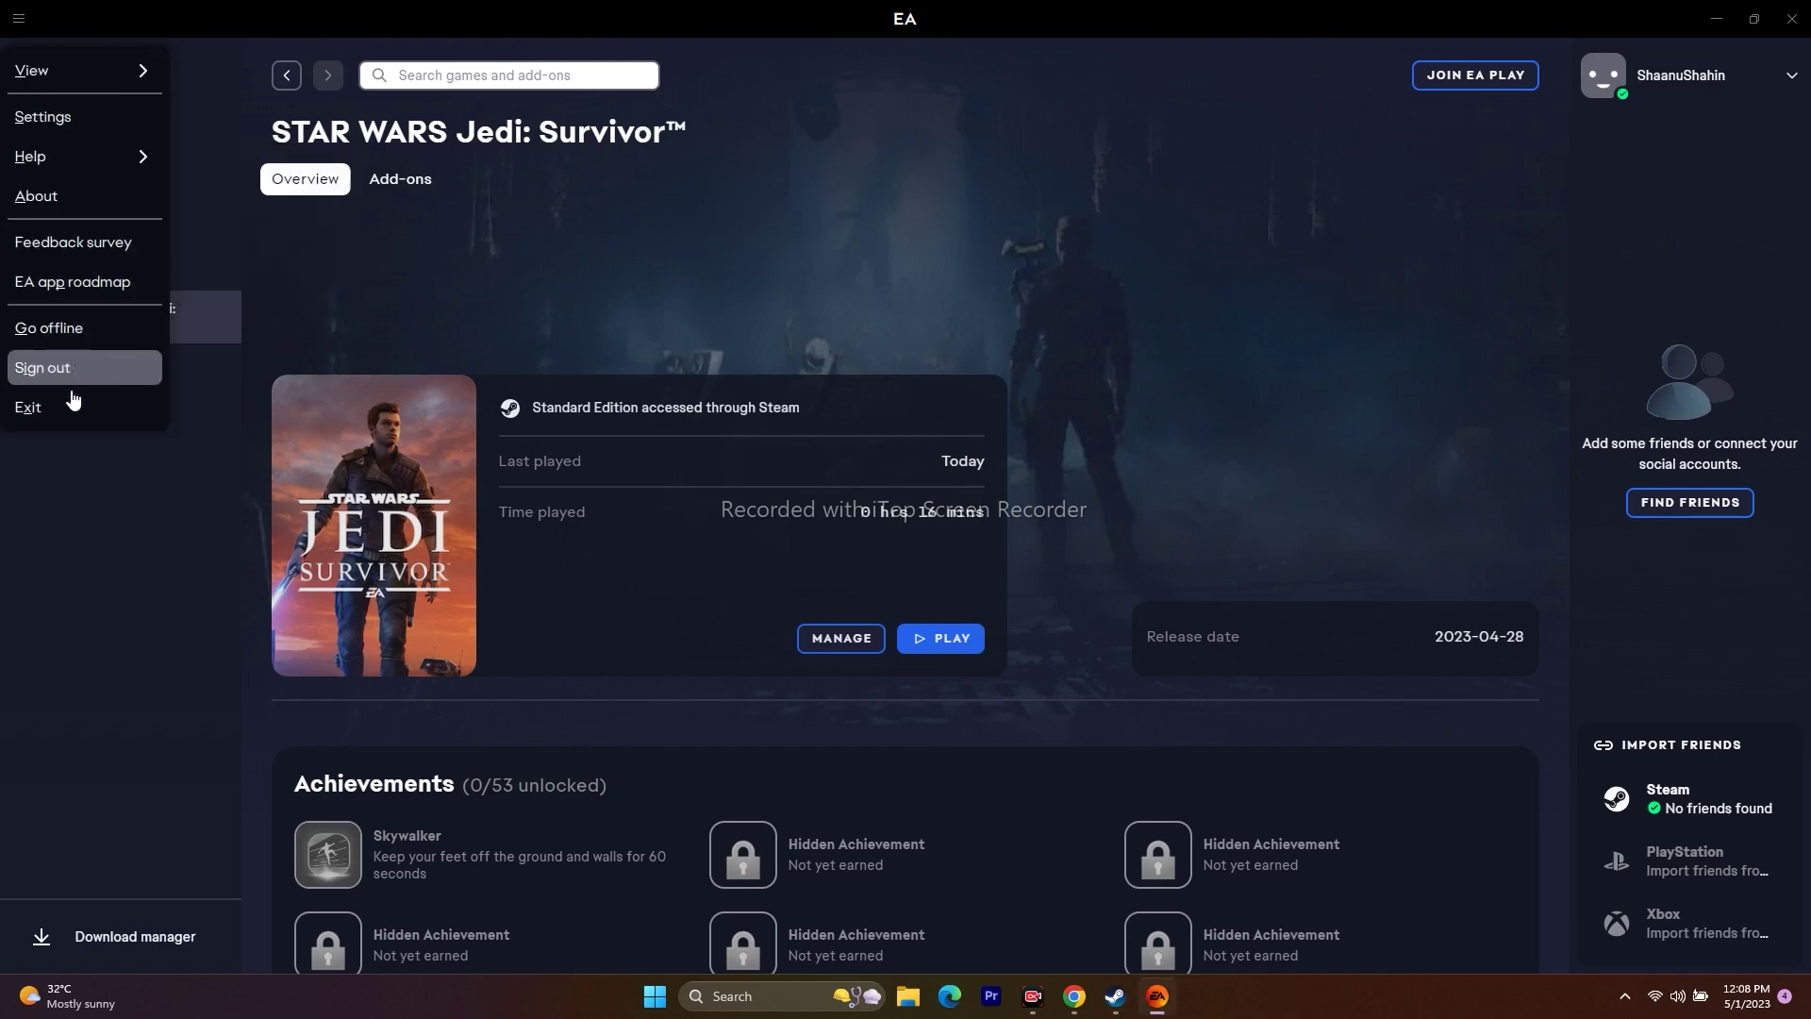
pyautogui.click(1471, 379)
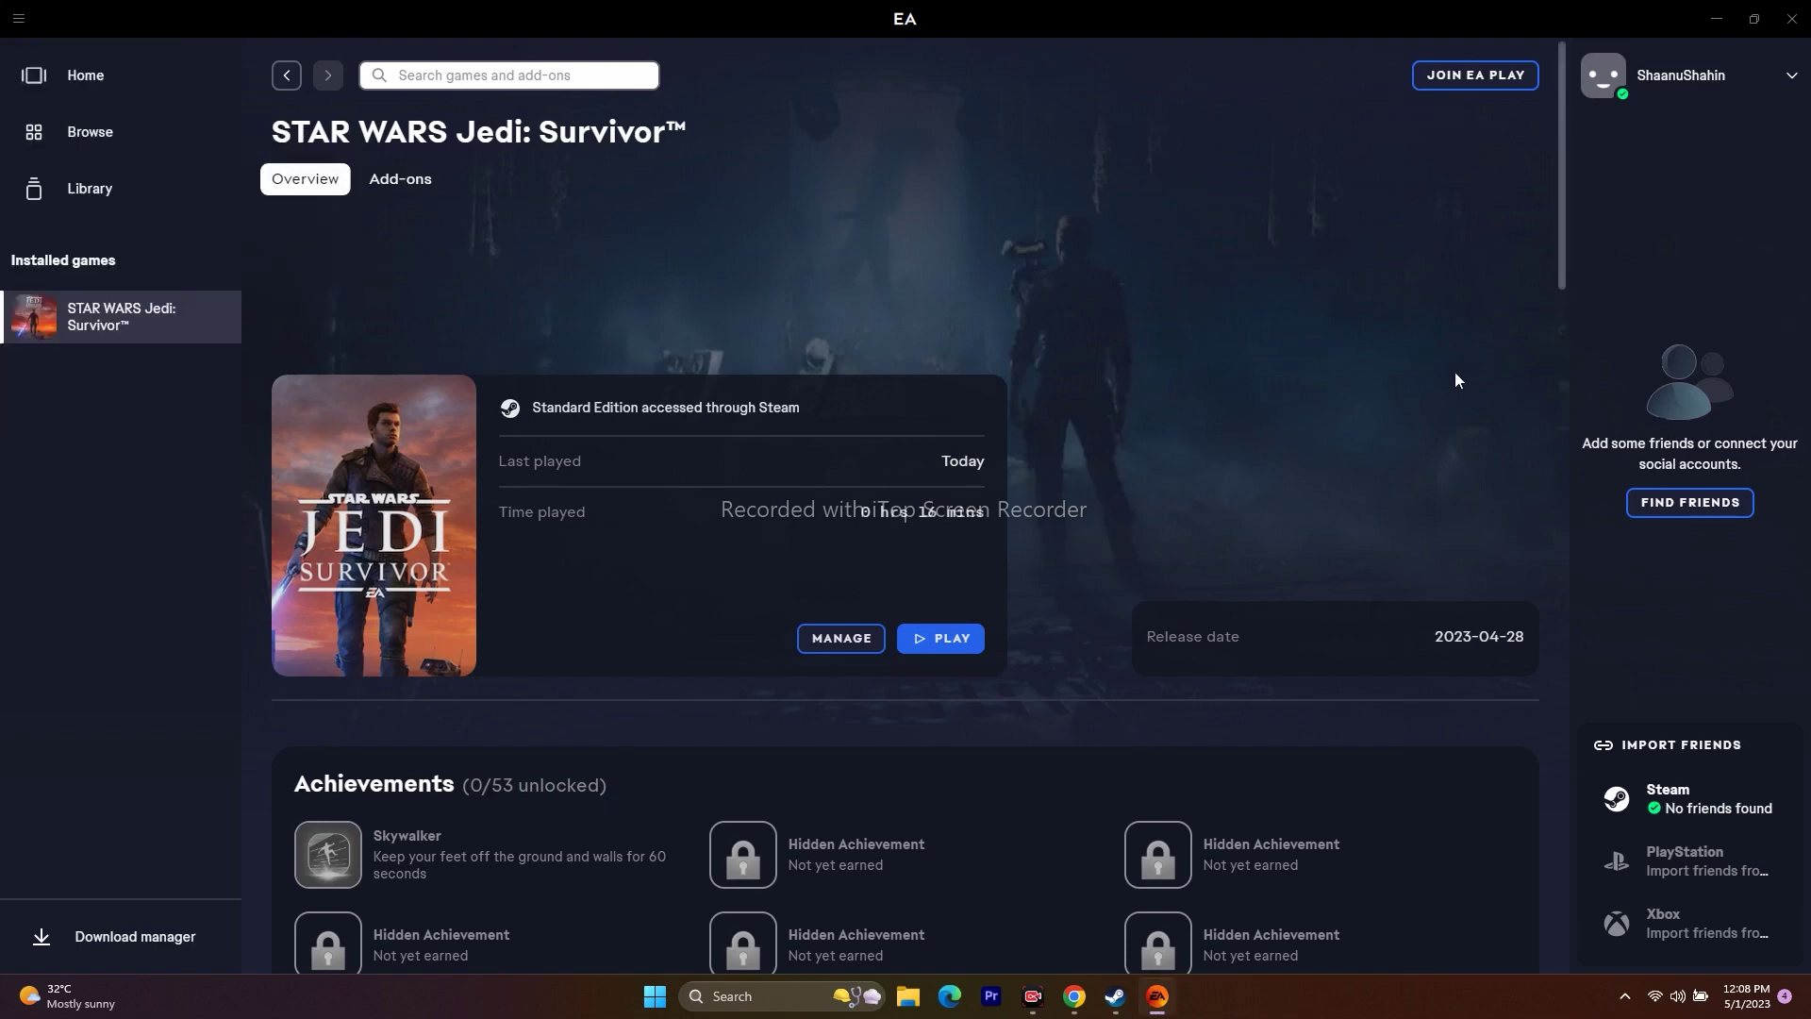
pyautogui.click(1717, 19)
pyautogui.click(1748, 20)
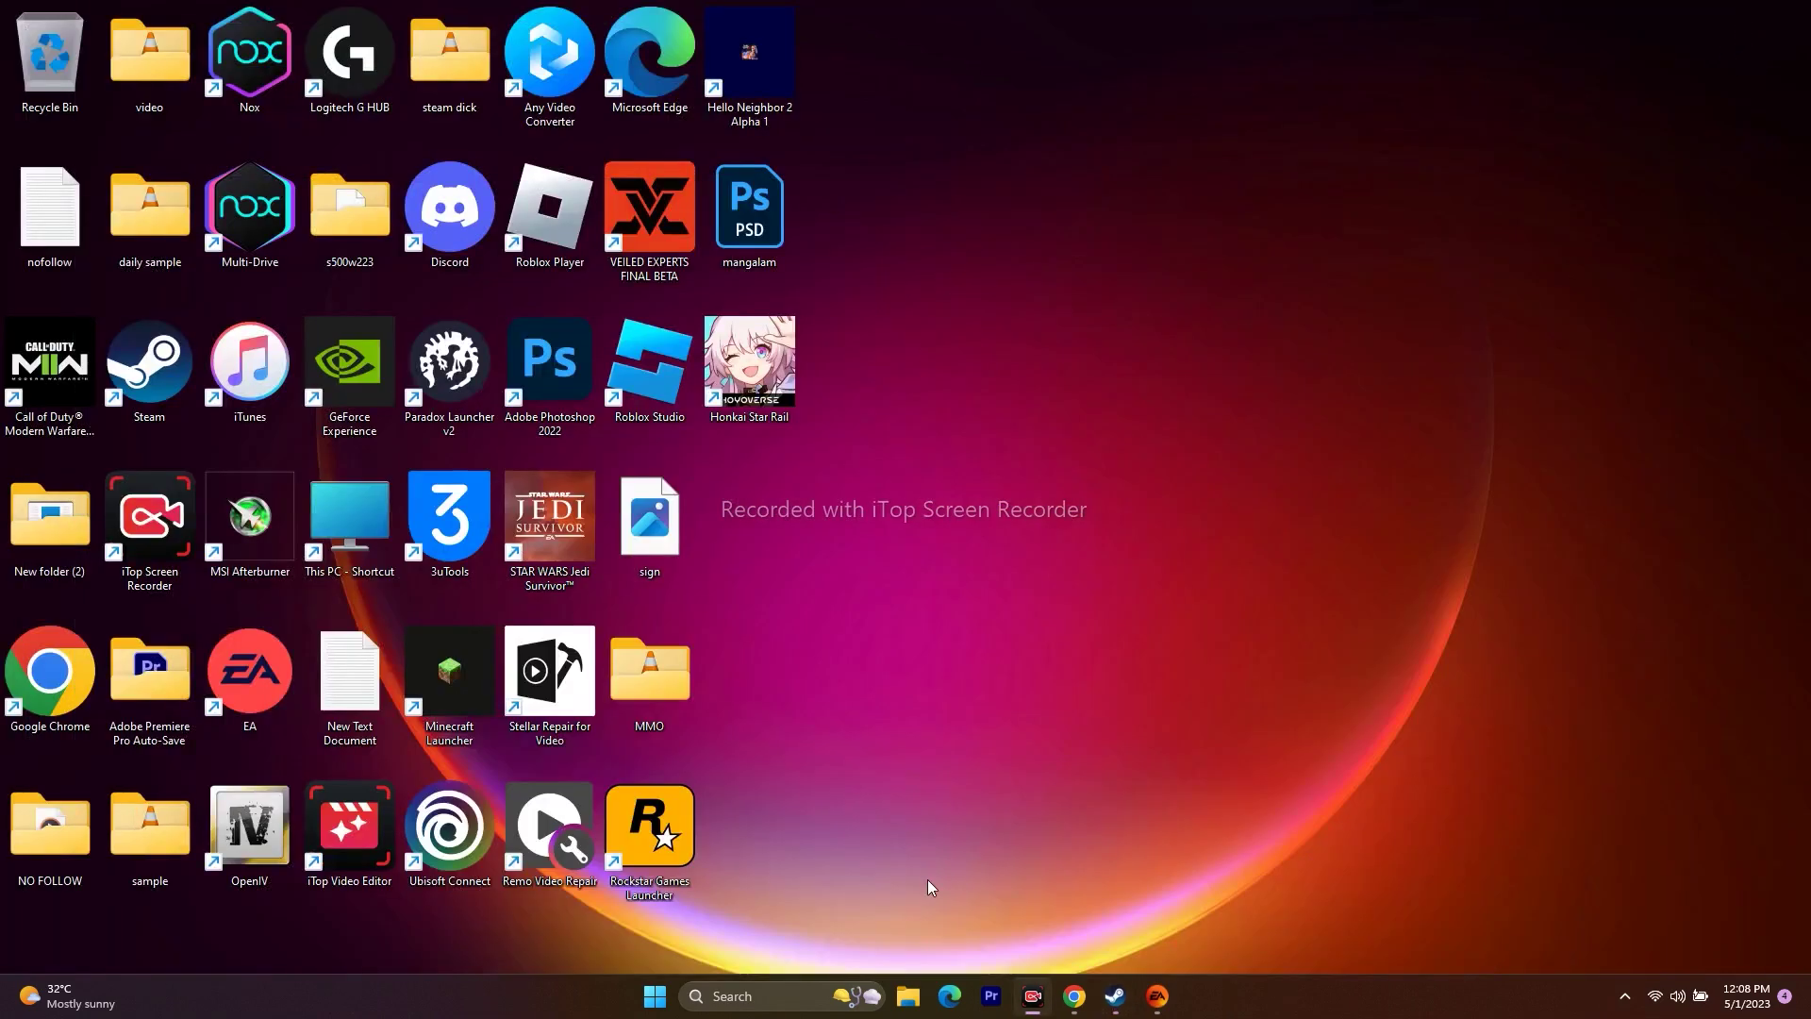
# Step: Open Task Manager full screen, show the End task option for the EA process, and close Task Manager without ending it
pyautogui.rightClick(651, 997)
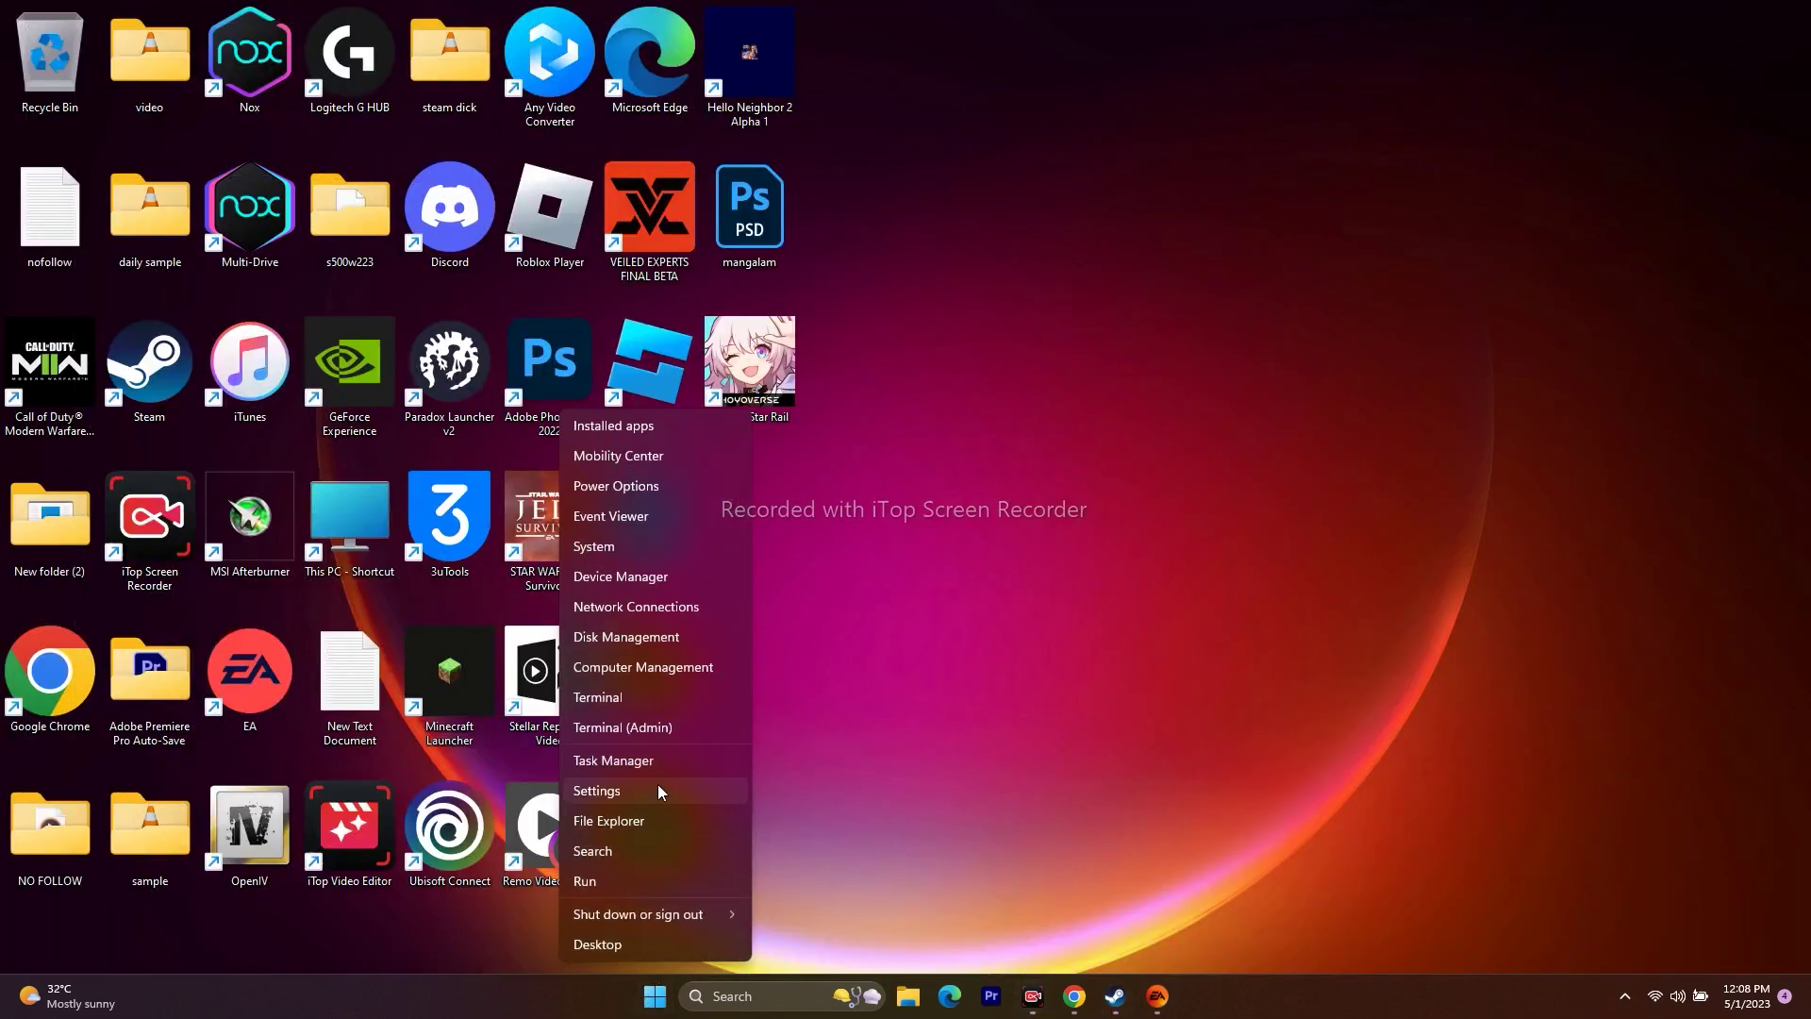
pyautogui.click(706, 764)
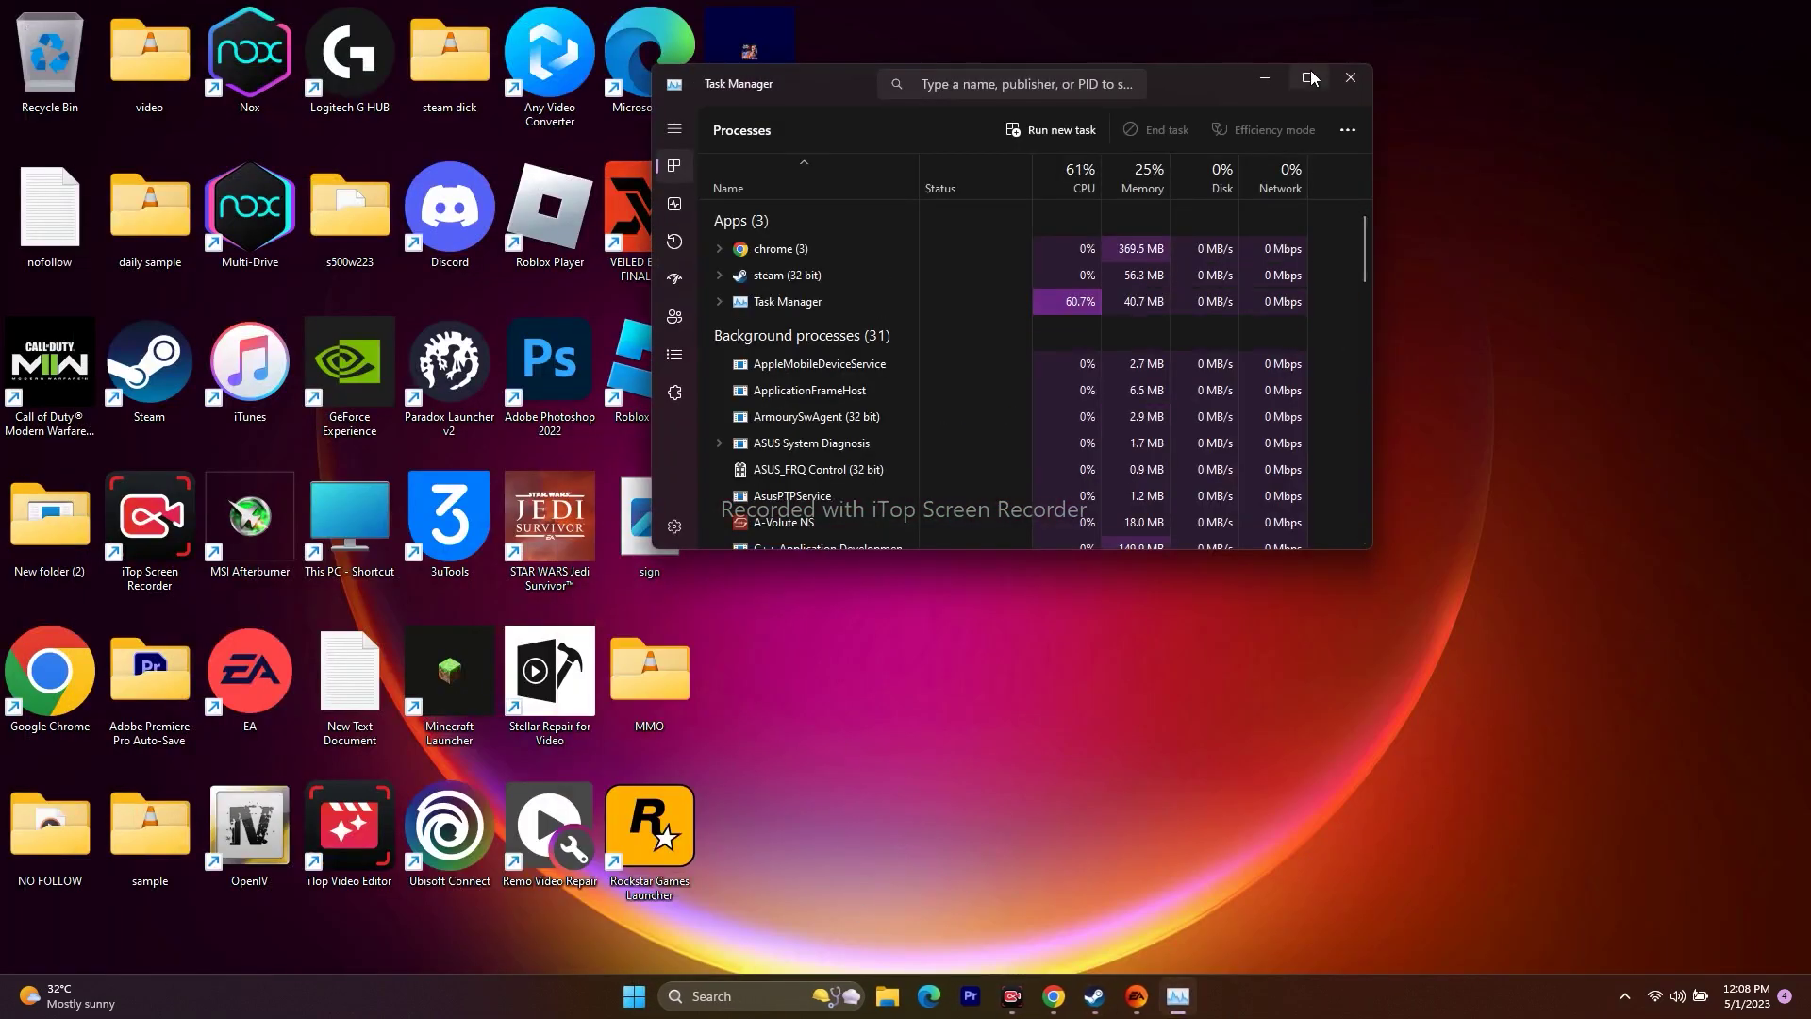
pyautogui.click(1307, 81)
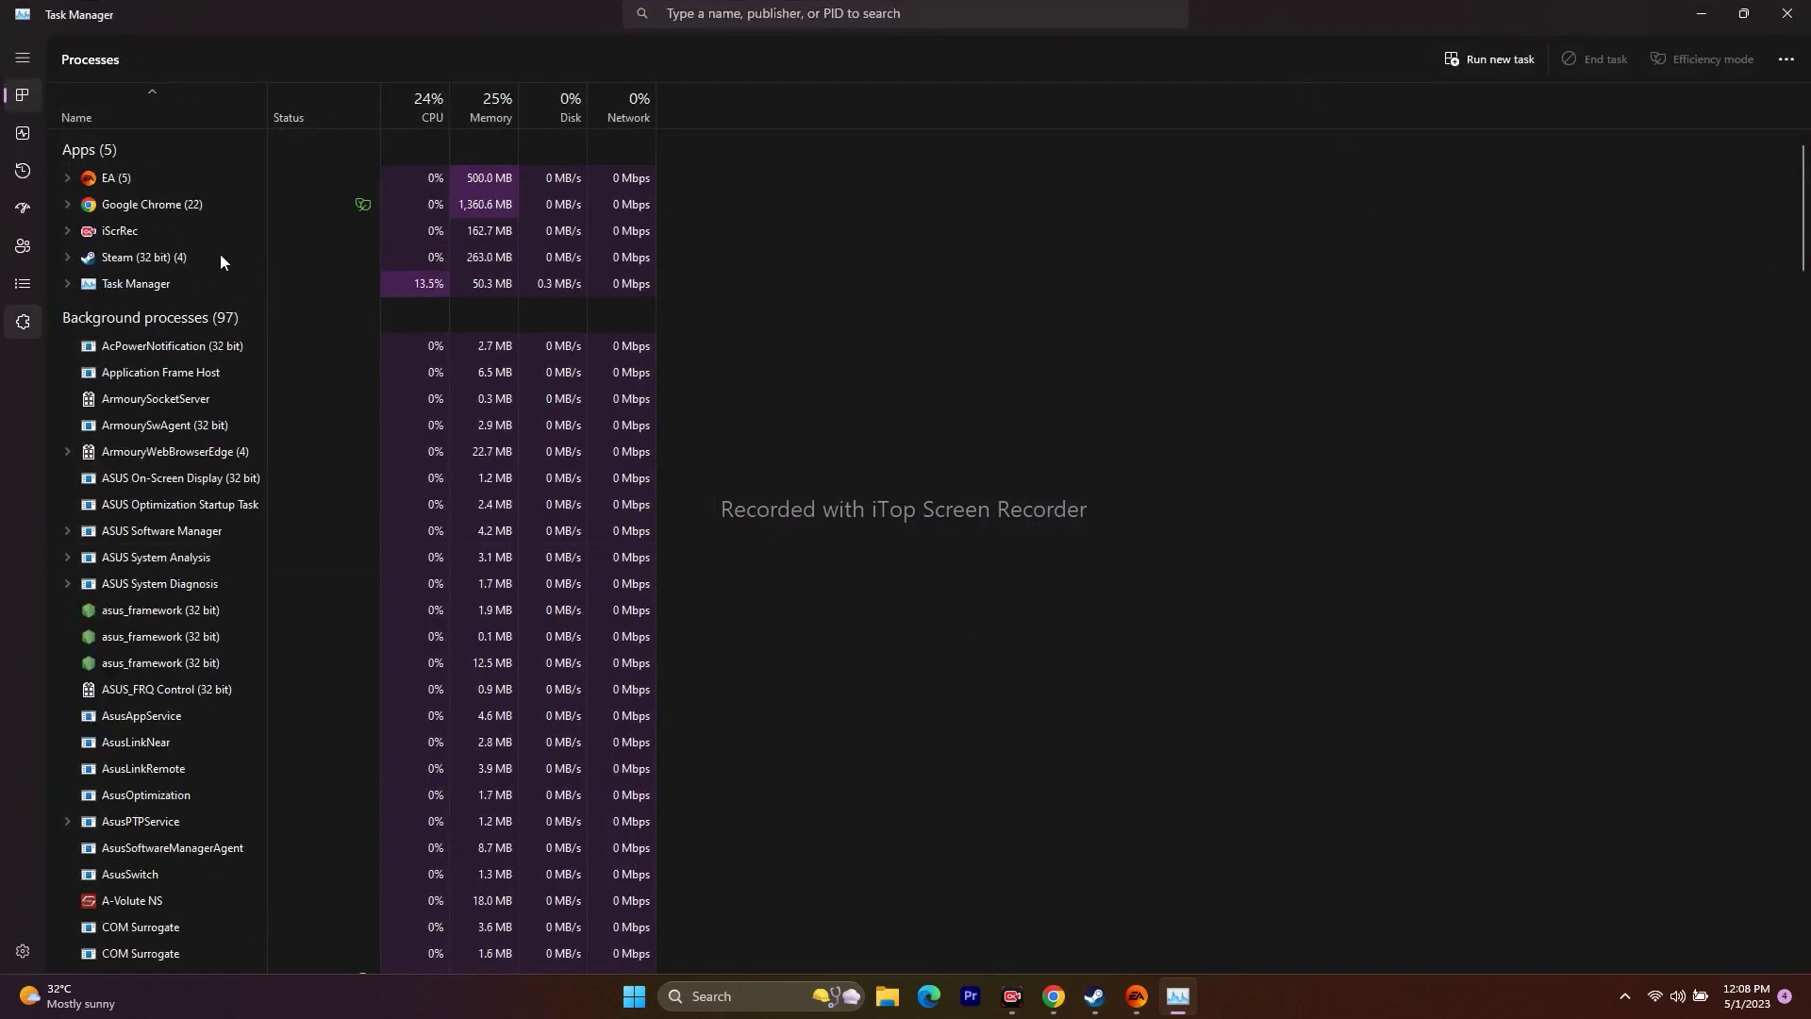
pyautogui.rightClick(113, 179)
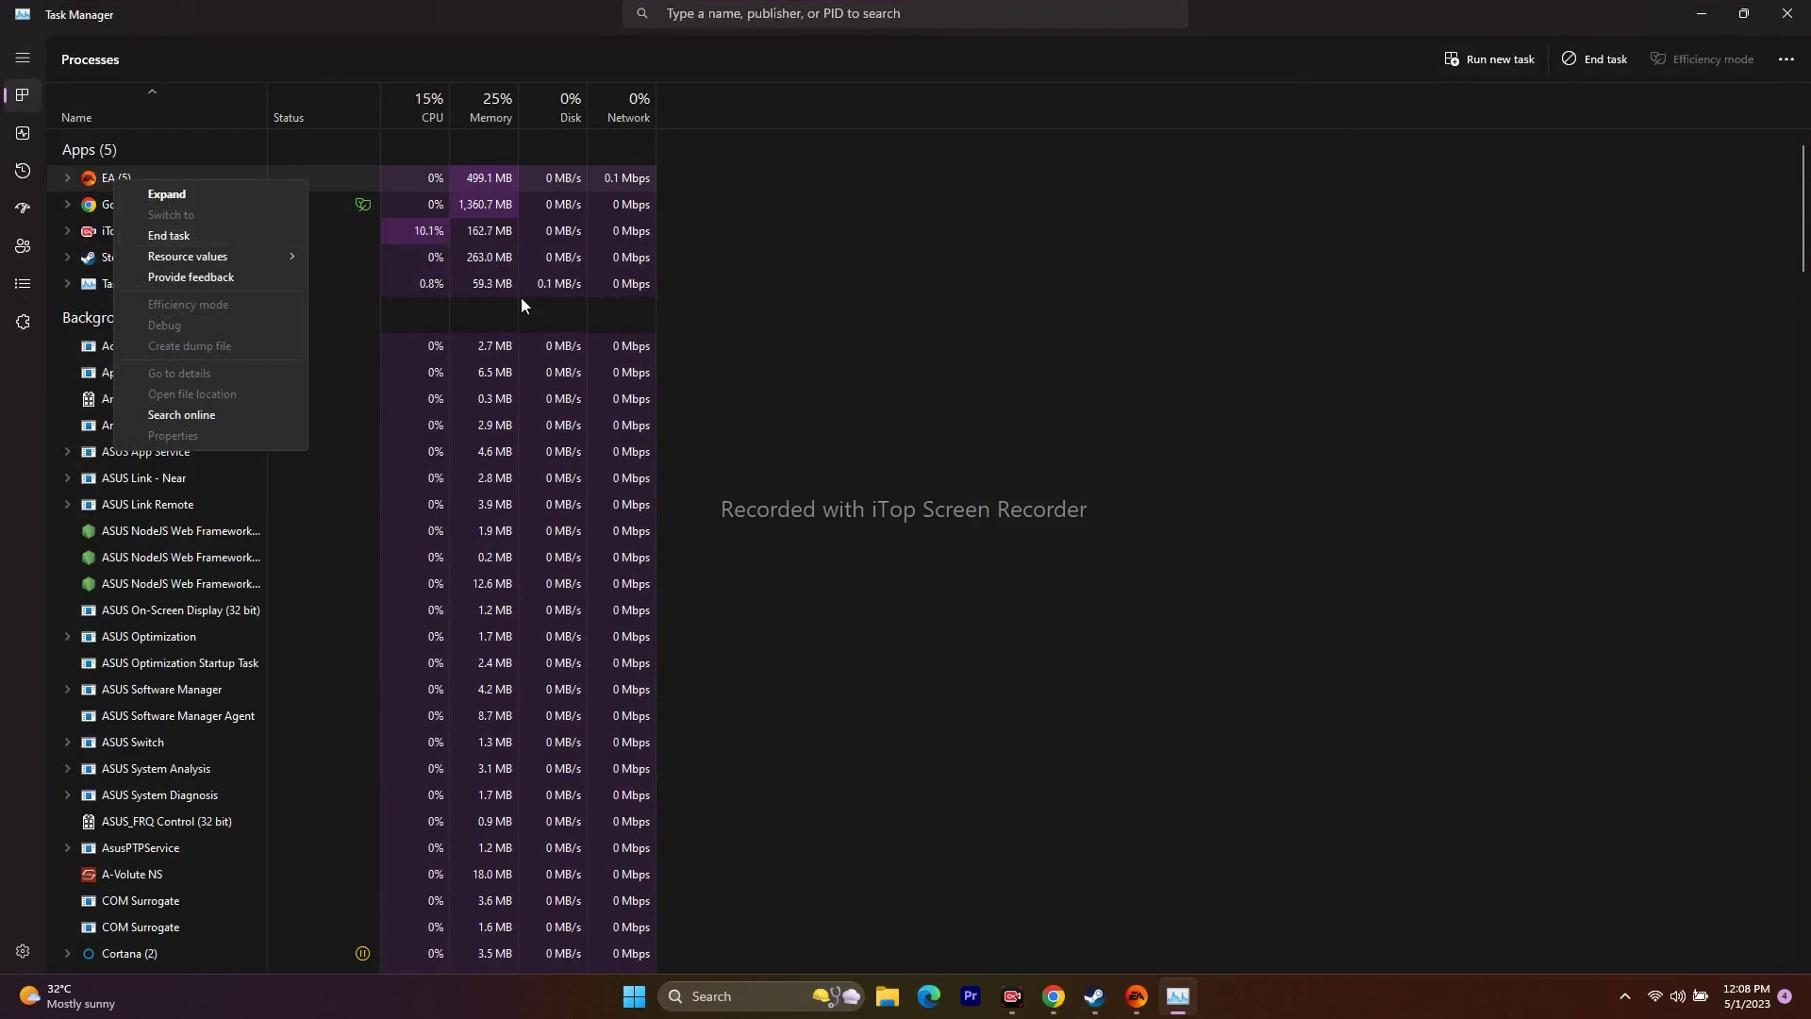
pyautogui.click(920, 354)
pyautogui.click(1805, 14)
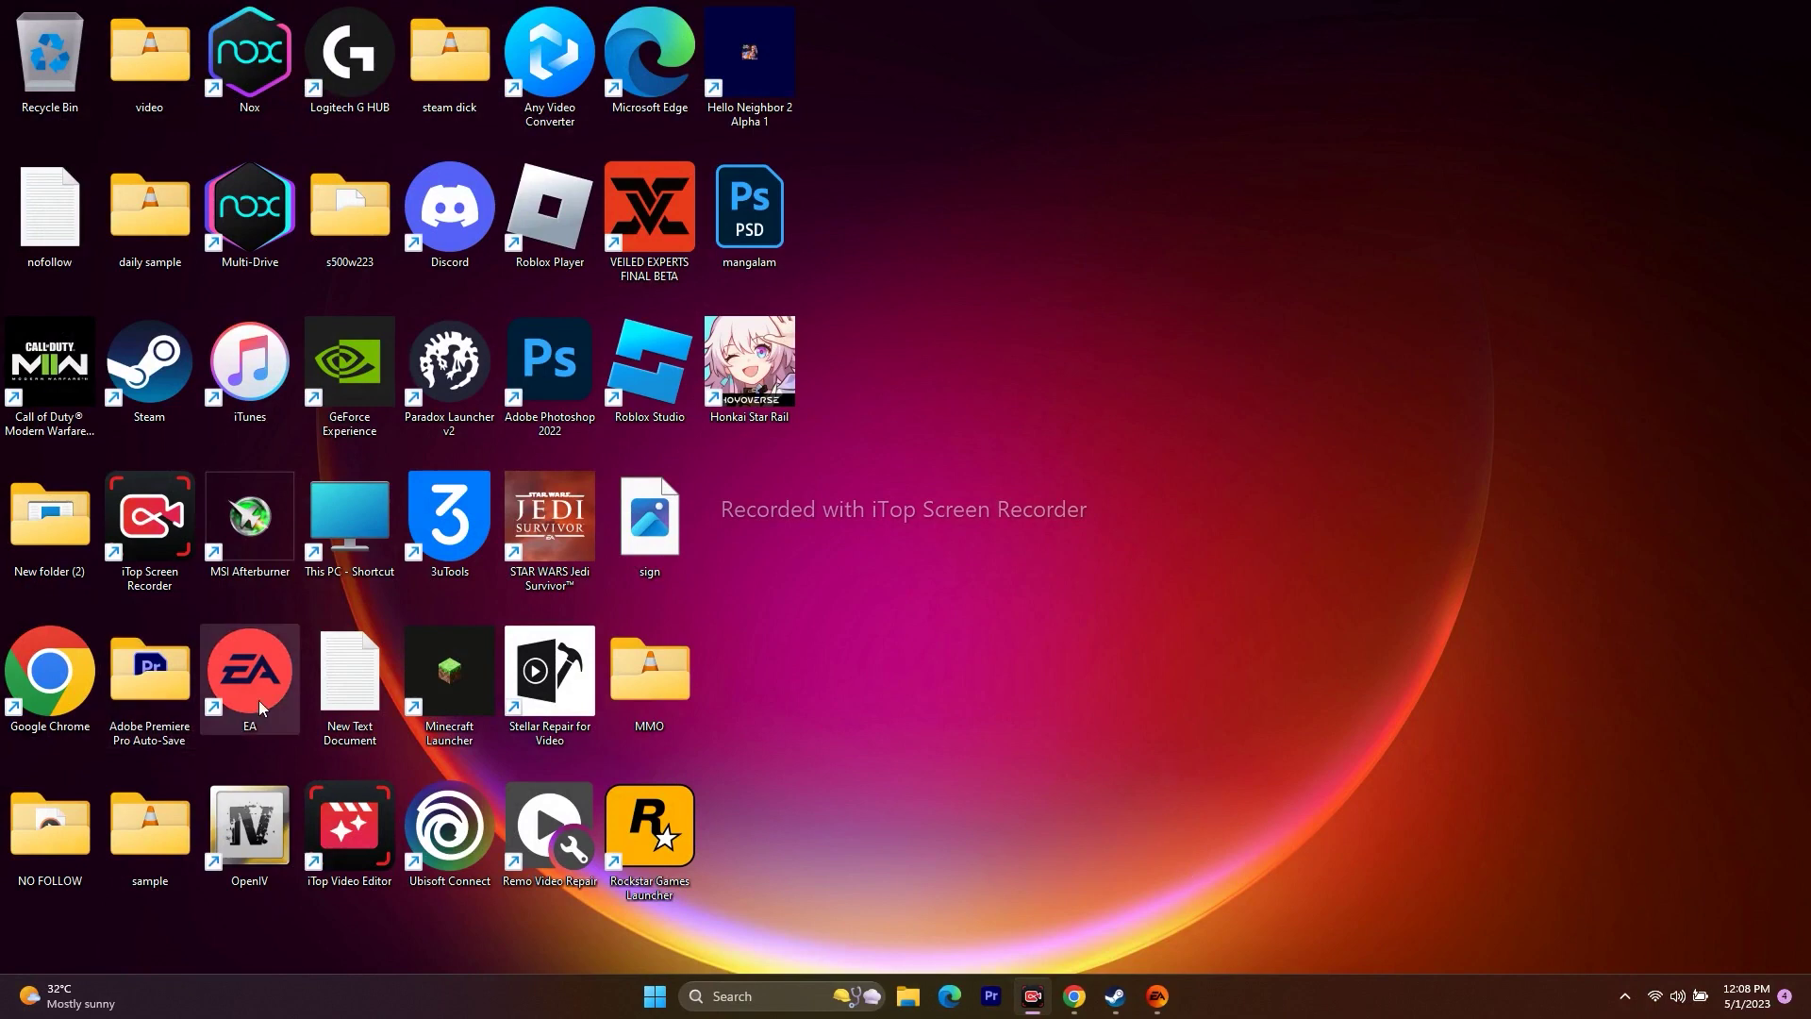
# Step: Reopen the EA app, view its main menu commands again, and minimize the window
pyautogui.click(1169, 998)
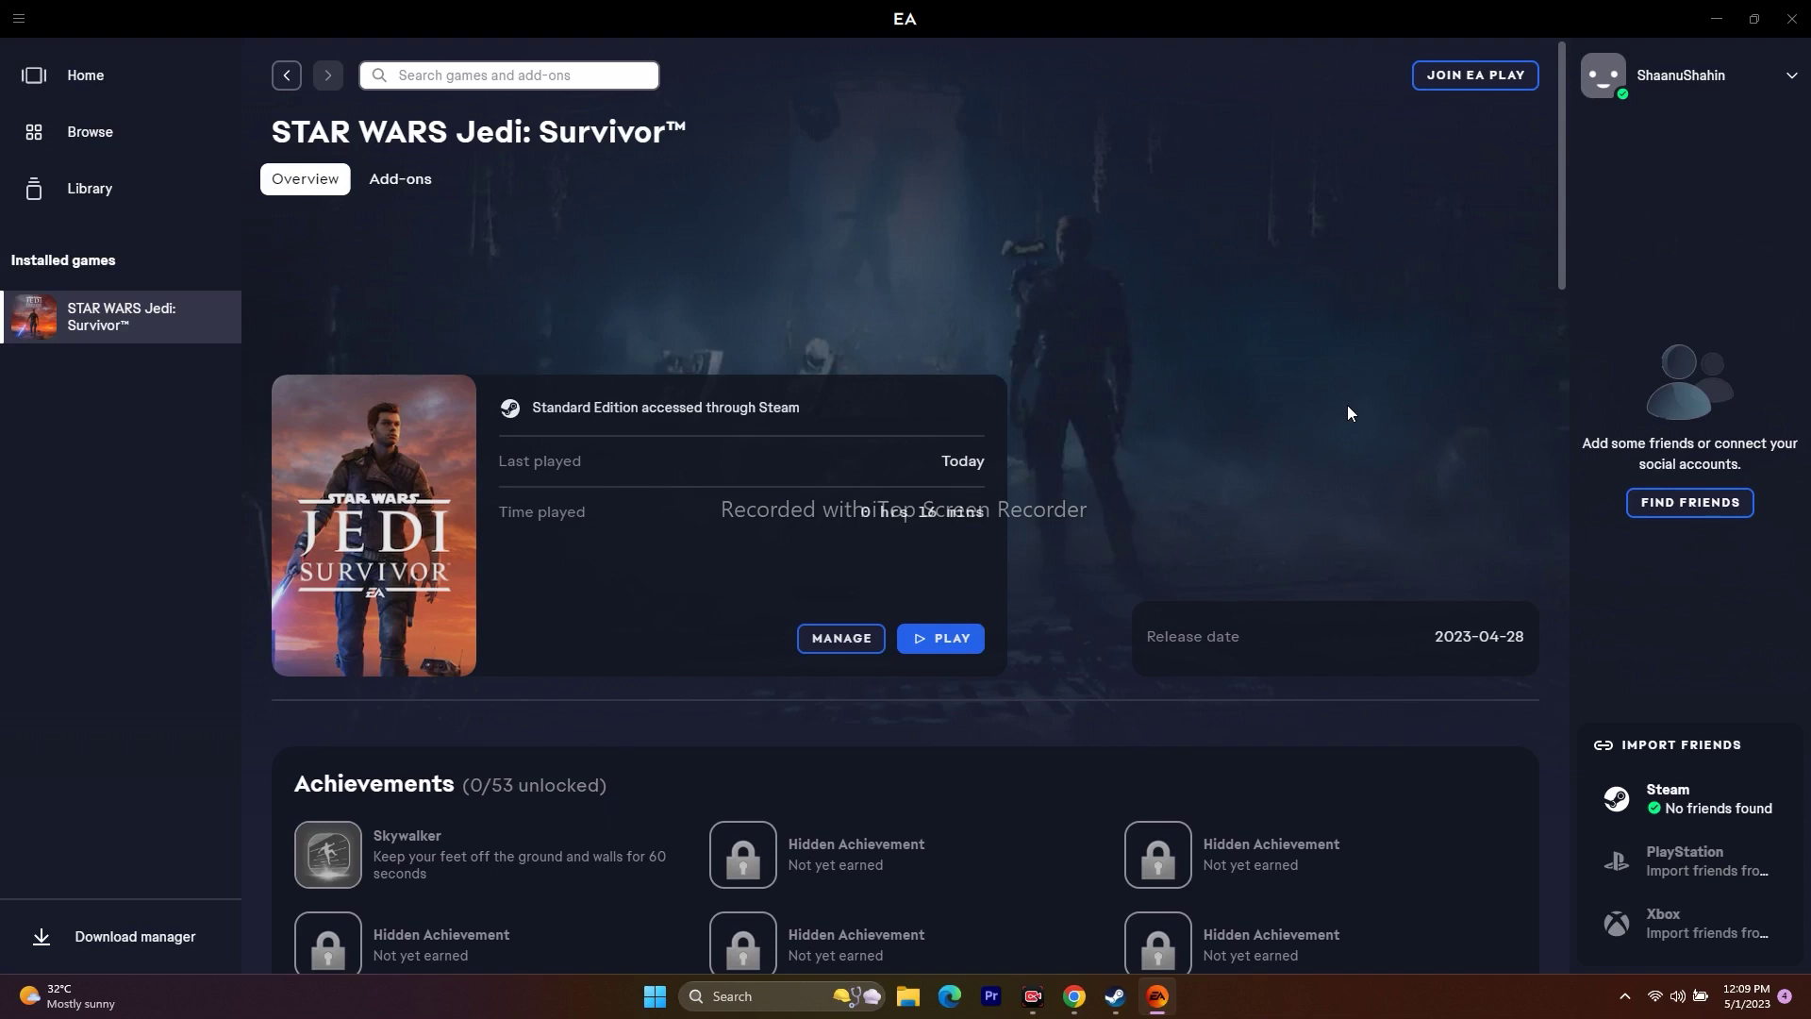
pyautogui.click(17, 22)
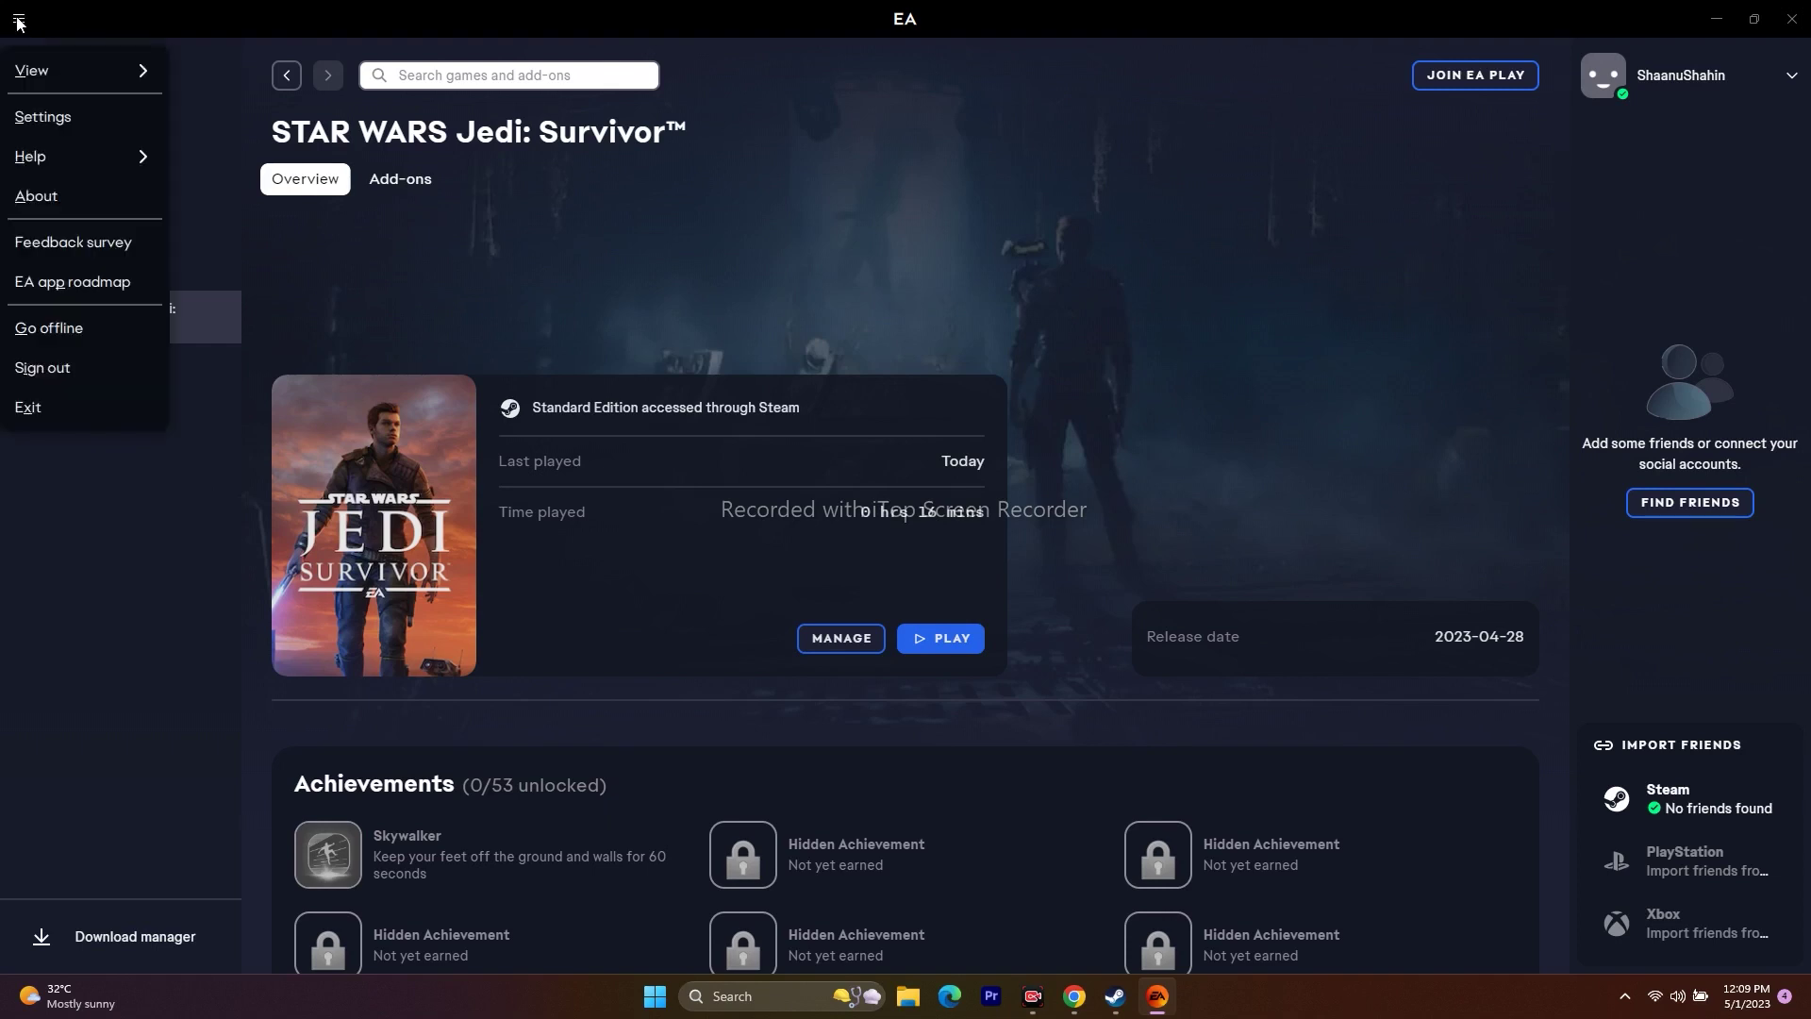
pyautogui.click(101, 501)
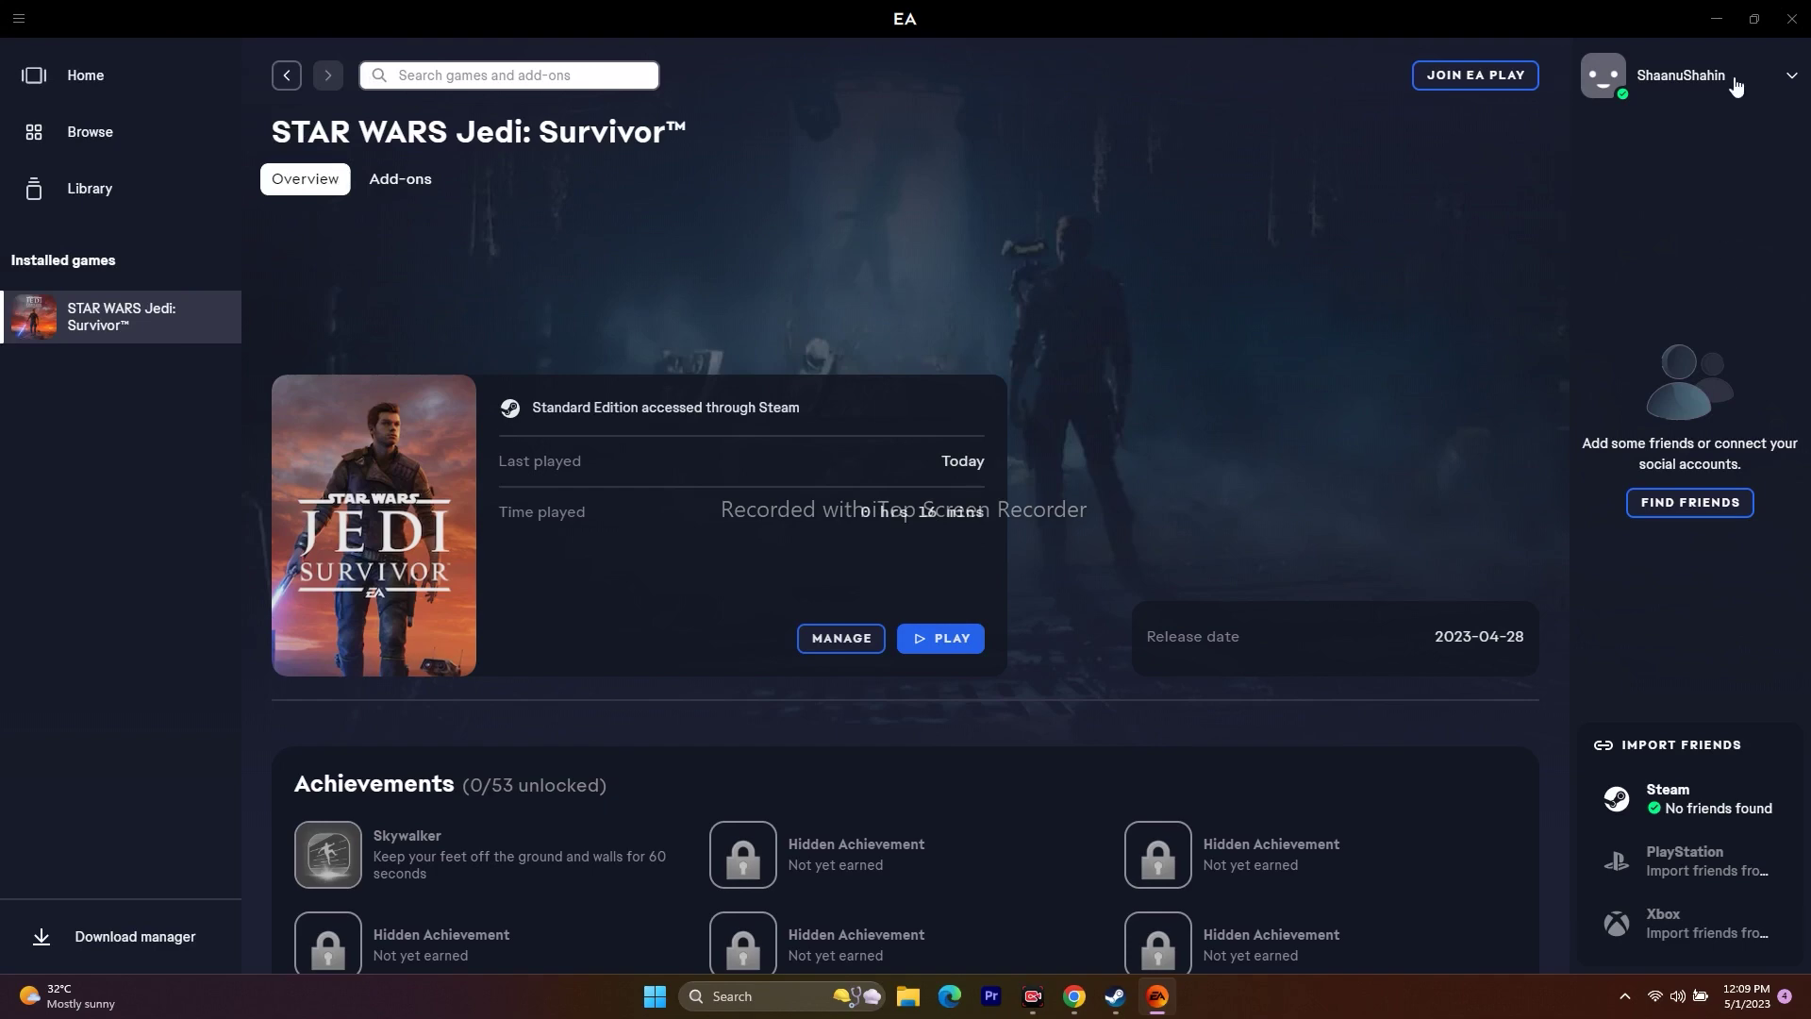
pyautogui.click(1718, 19)
# Step: Open Programs and Features in Control Panel and start uninstalling the EA app
pyautogui.click(776, 998)
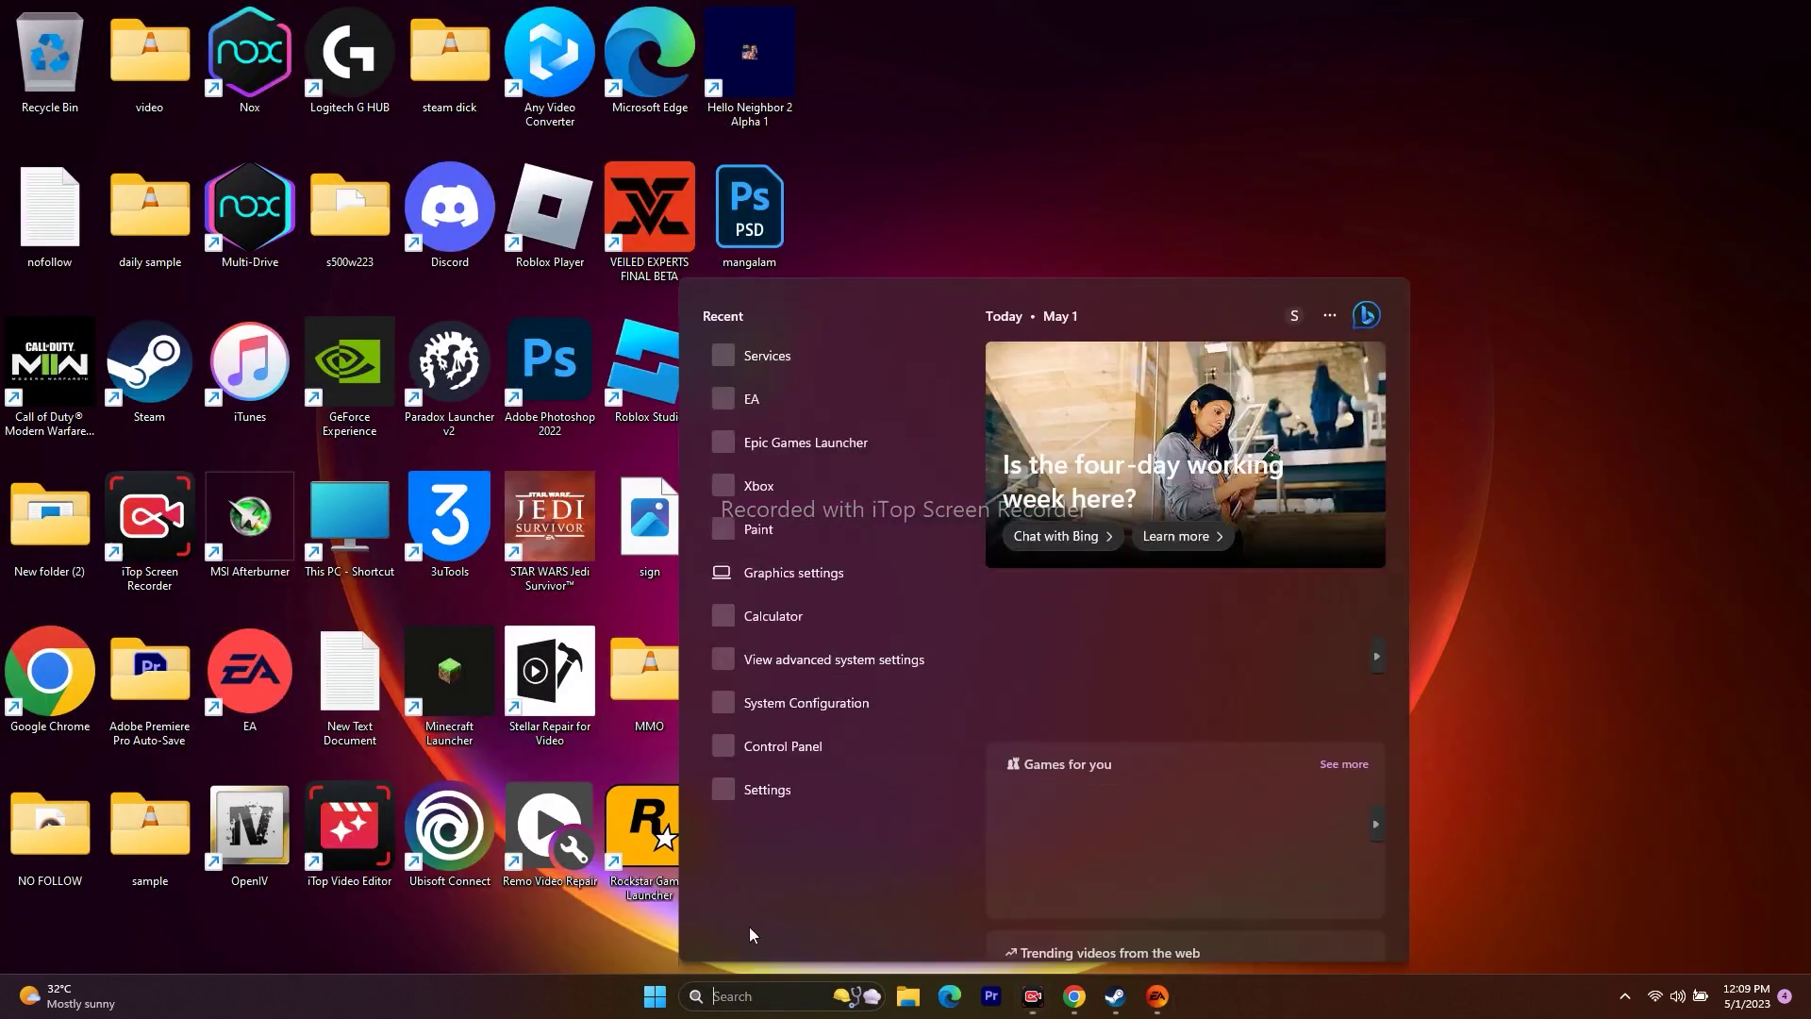
pyautogui.write('contr')
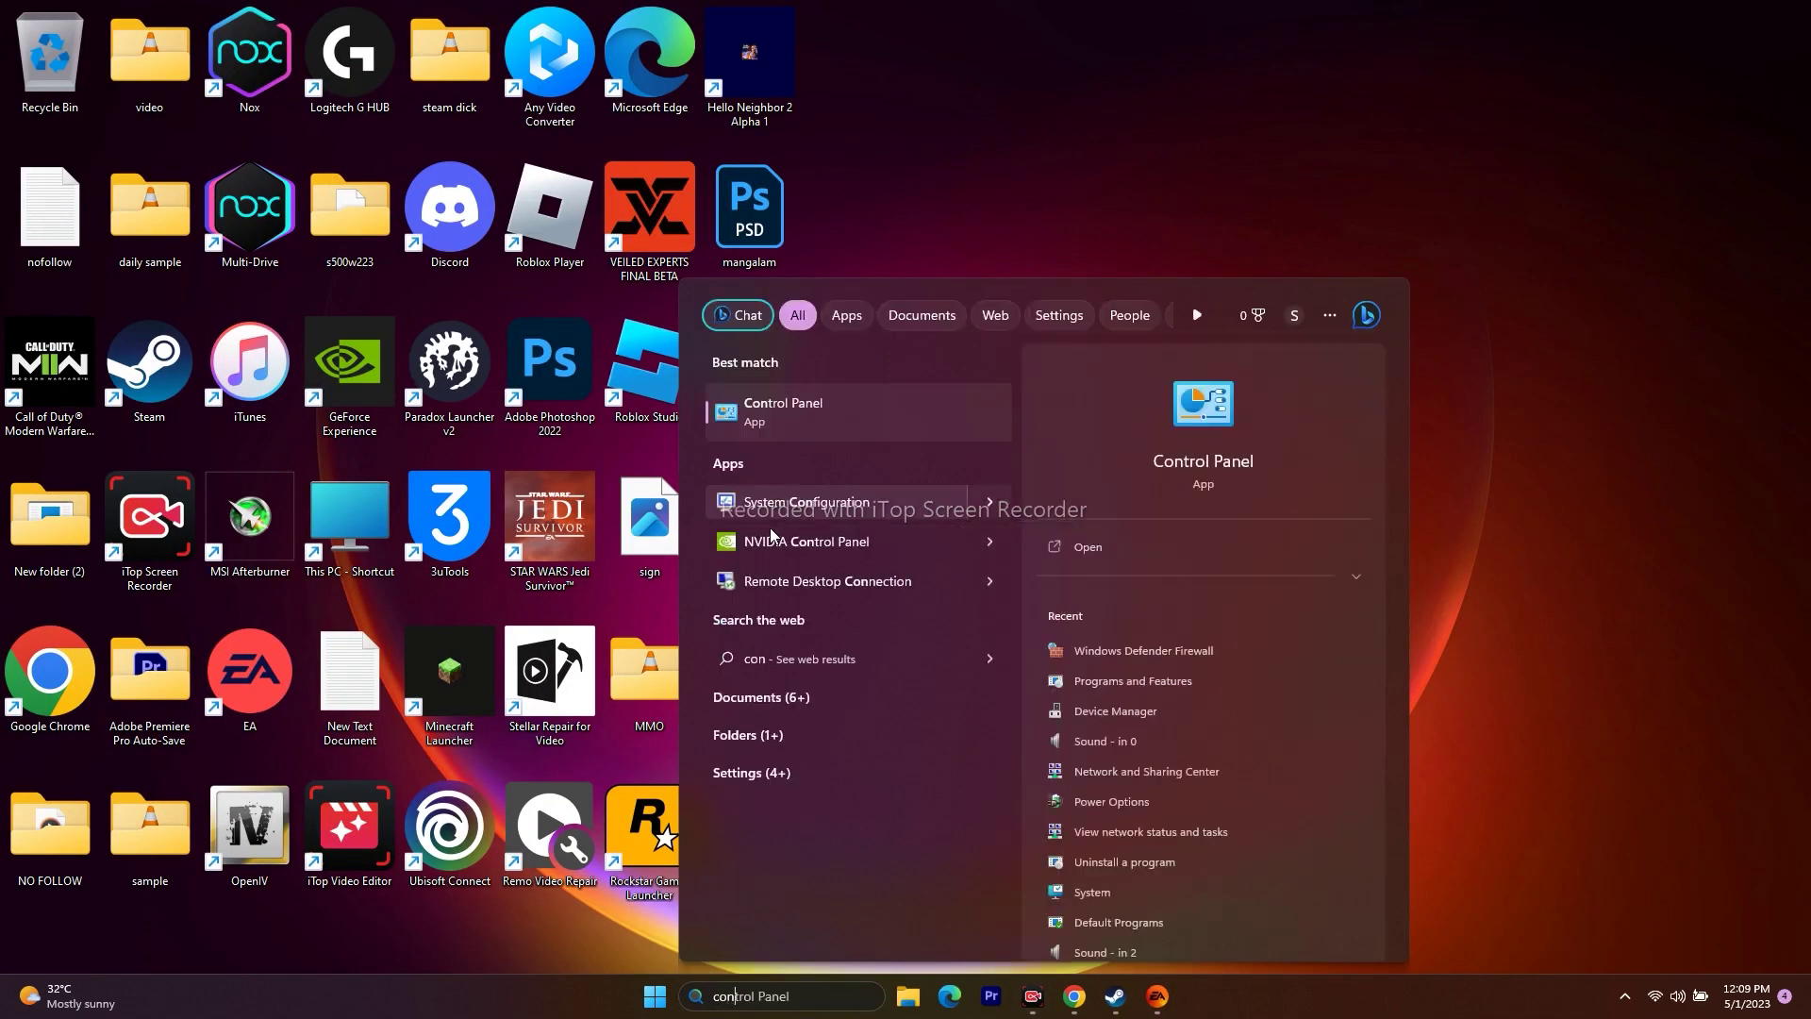
pyautogui.click(812, 422)
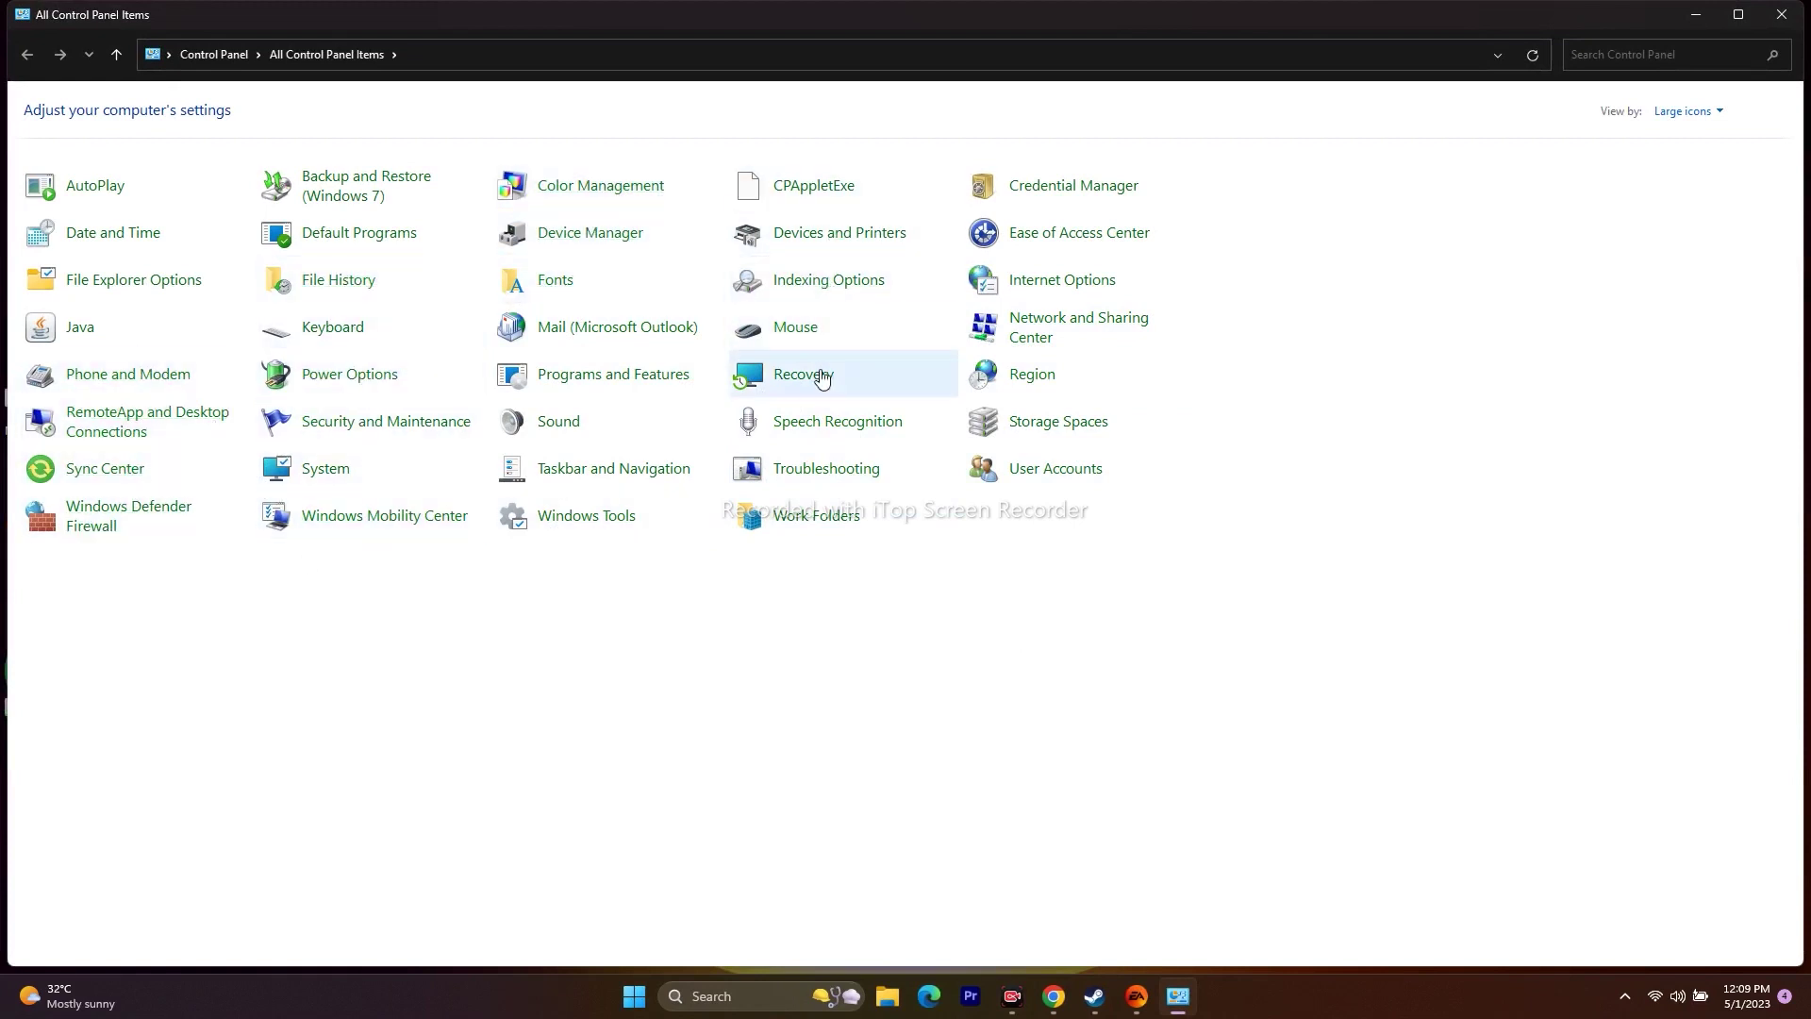
pyautogui.click(615, 376)
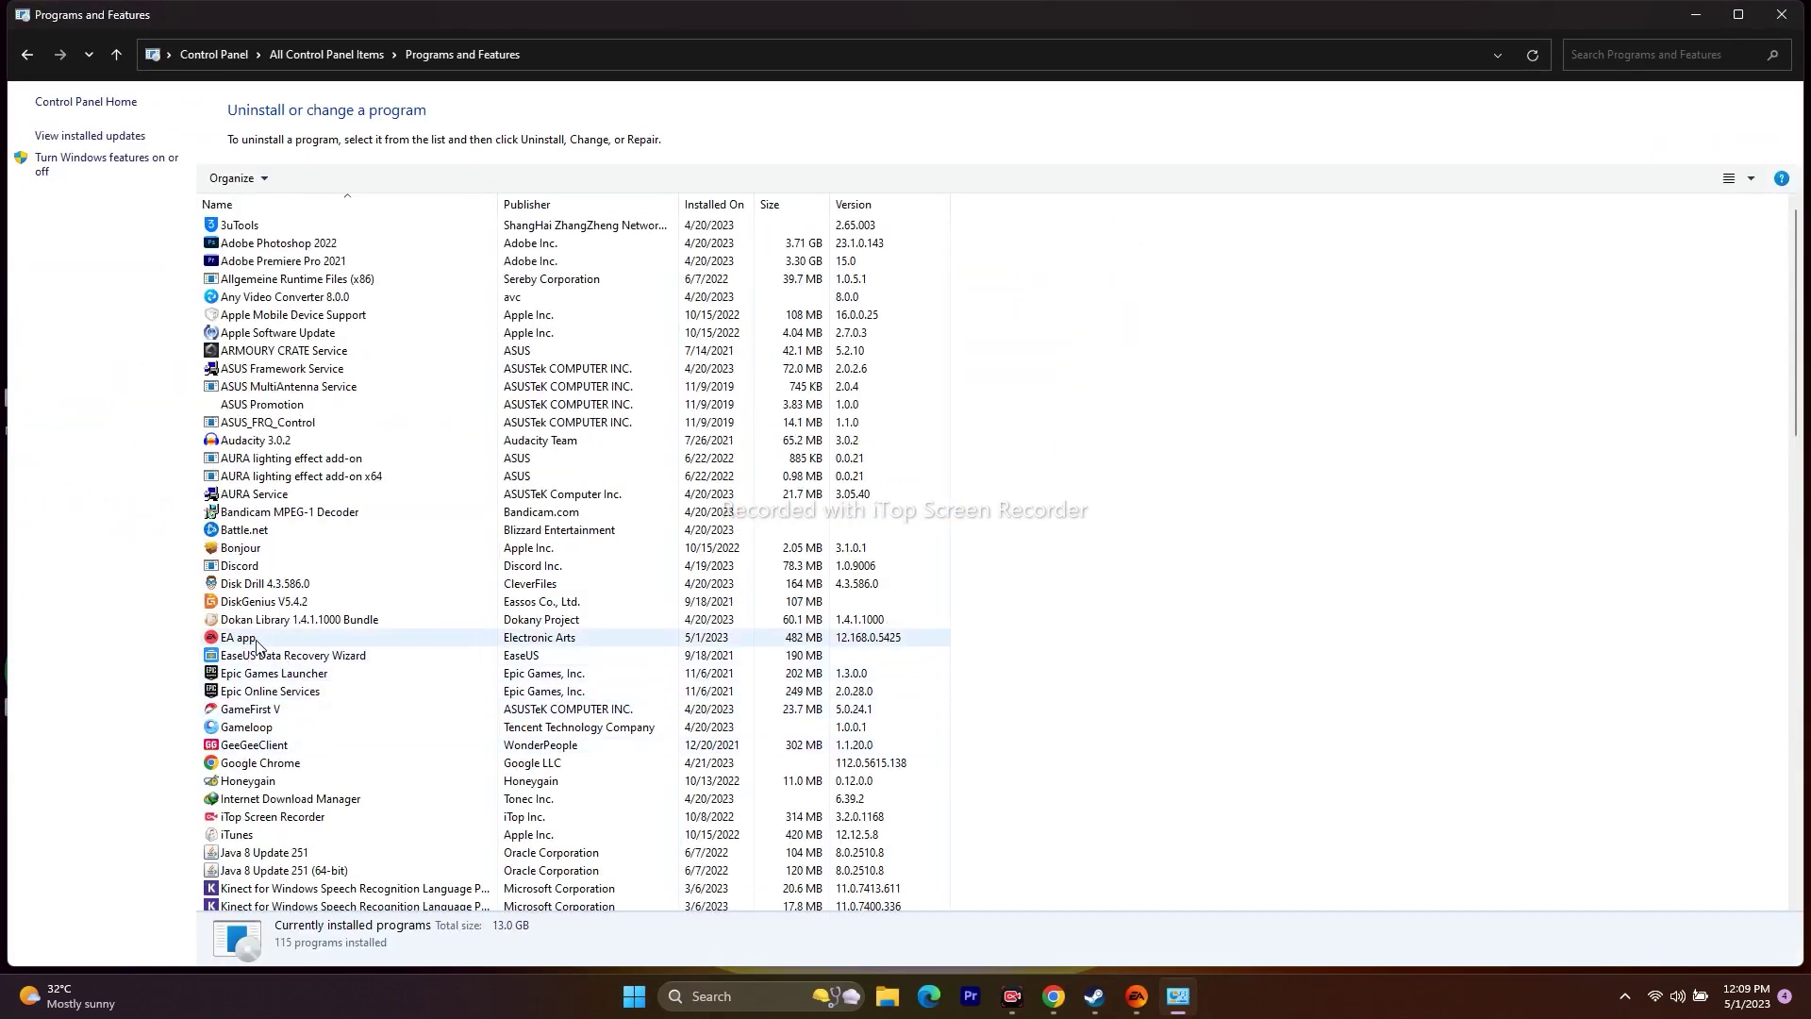
pyautogui.click(255, 641)
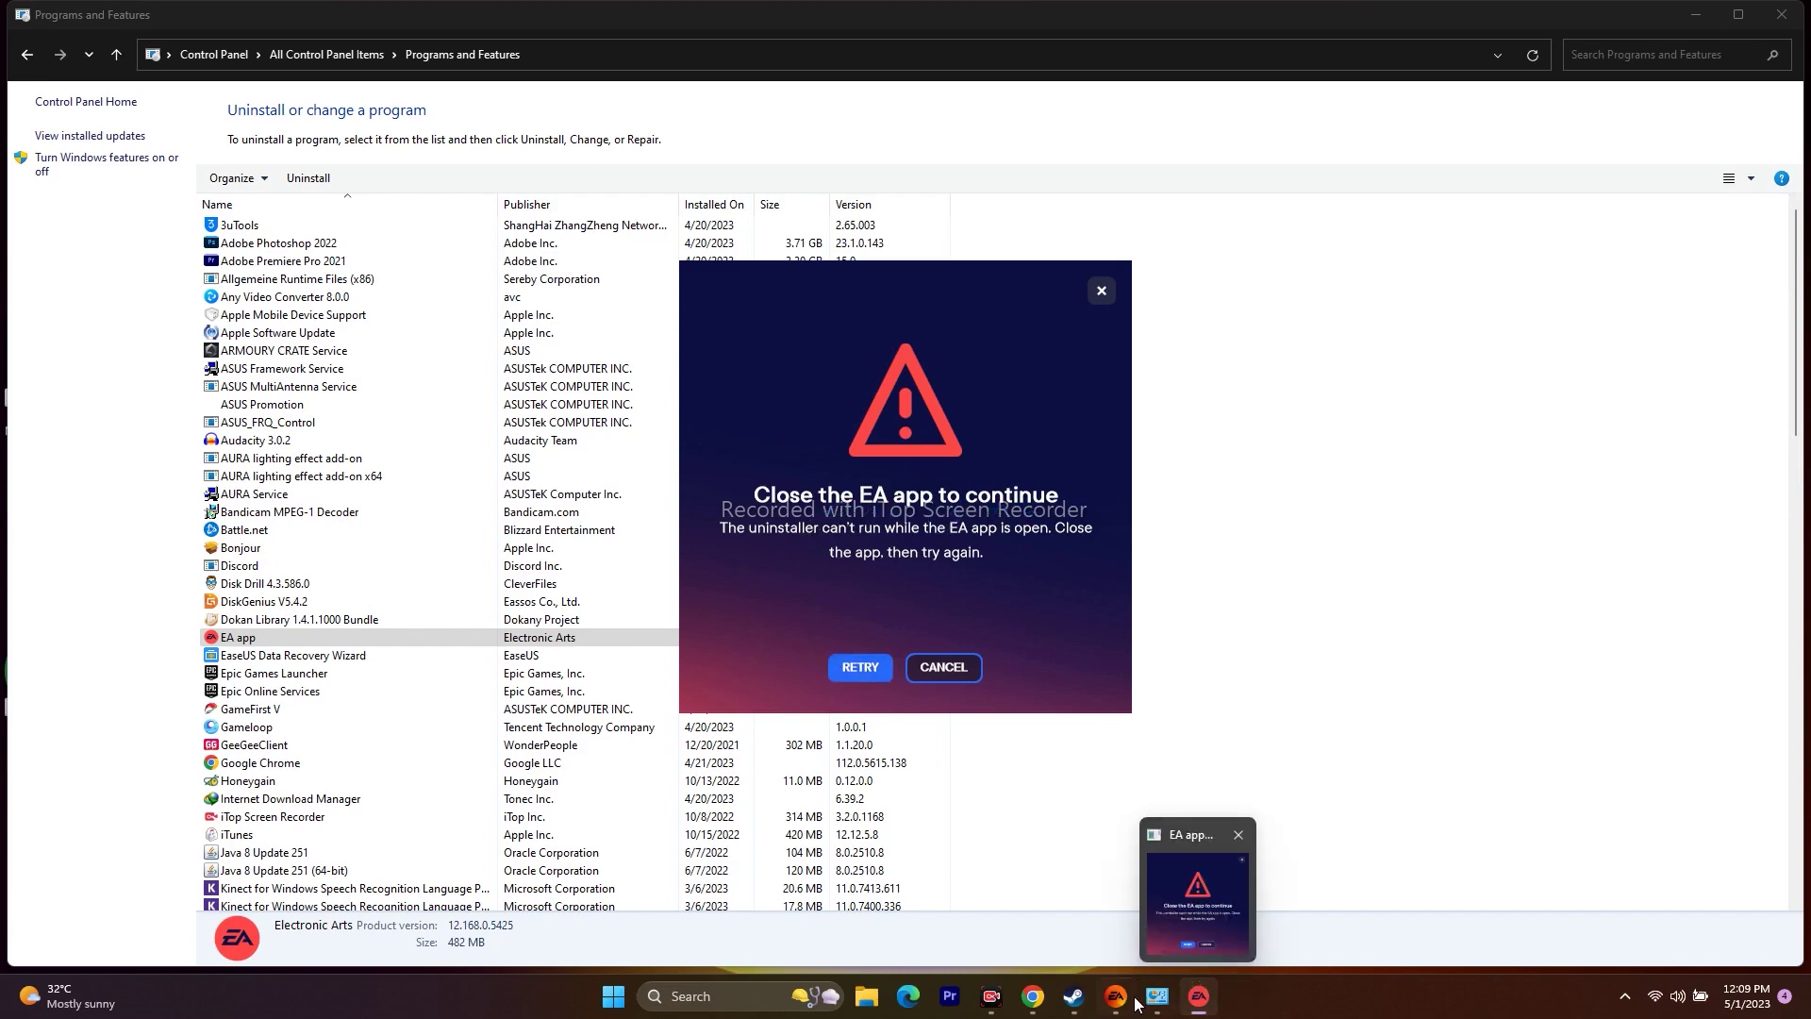
# Step: Close the running EA app, relaunch its uninstaller from the installed programs list, and dismiss the Program Compatibility Assistant
pyautogui.moveTo(1123, 1004)
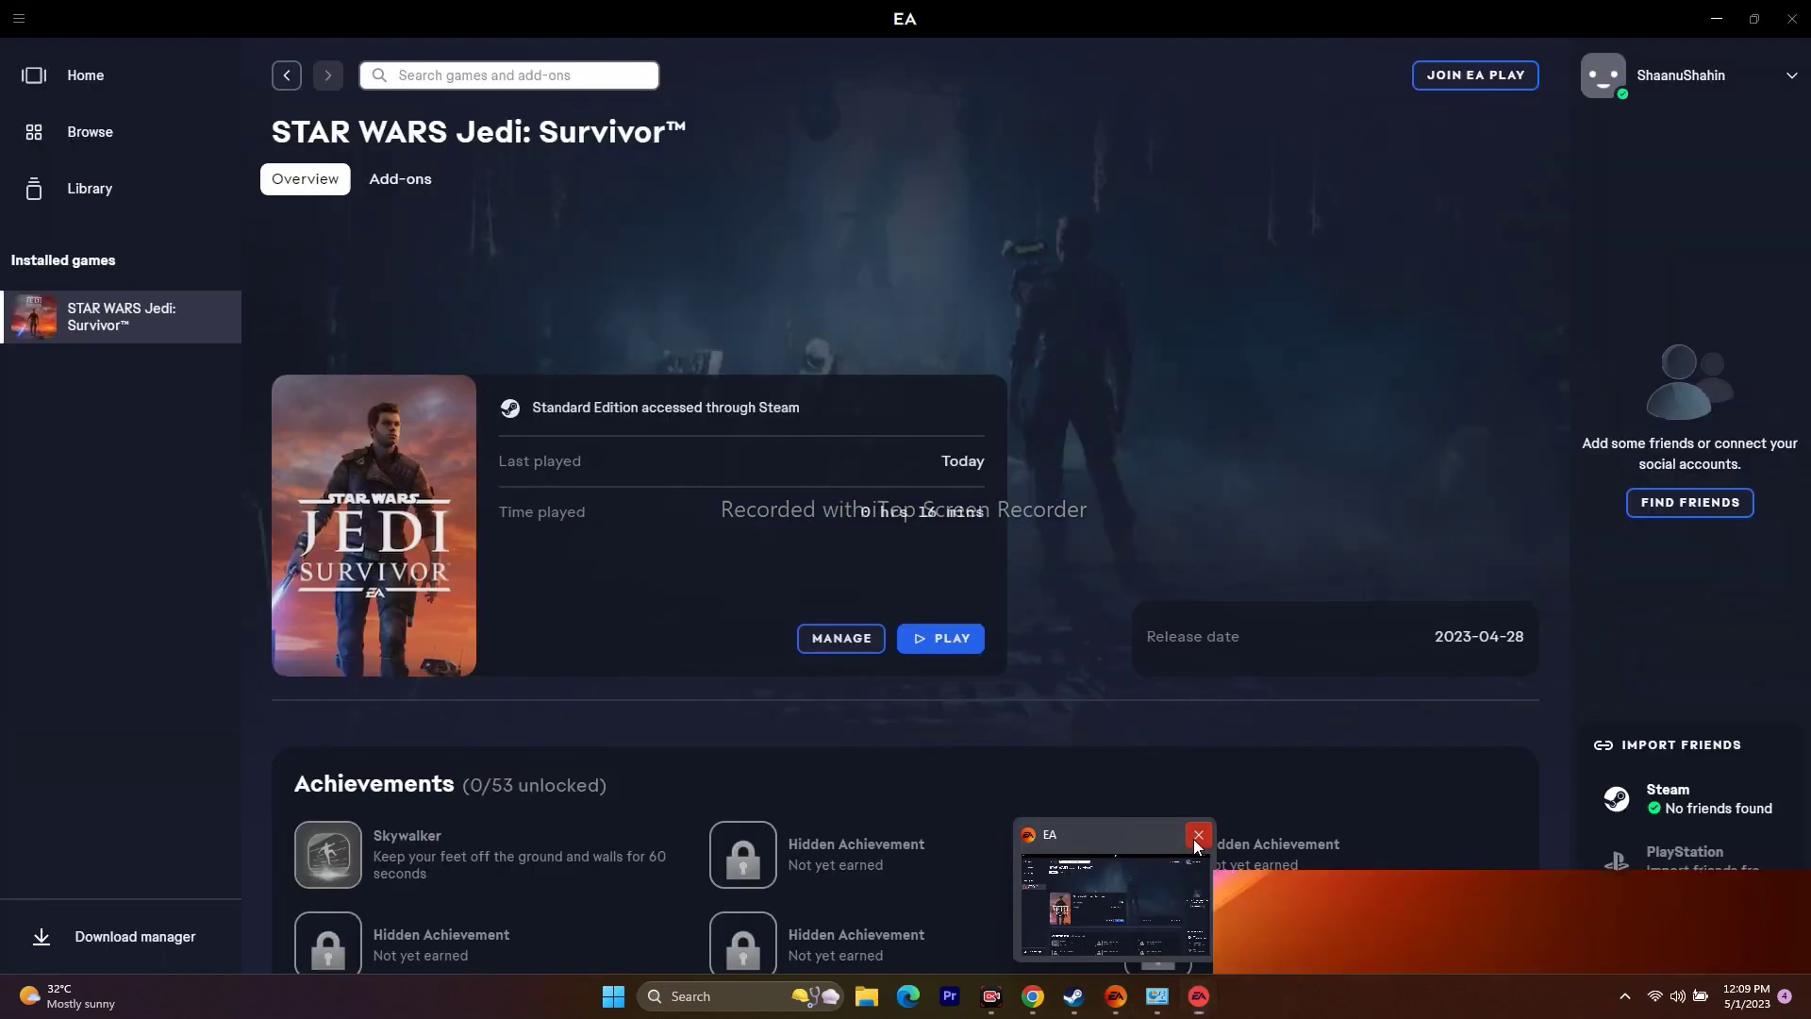
pyautogui.click(1195, 835)
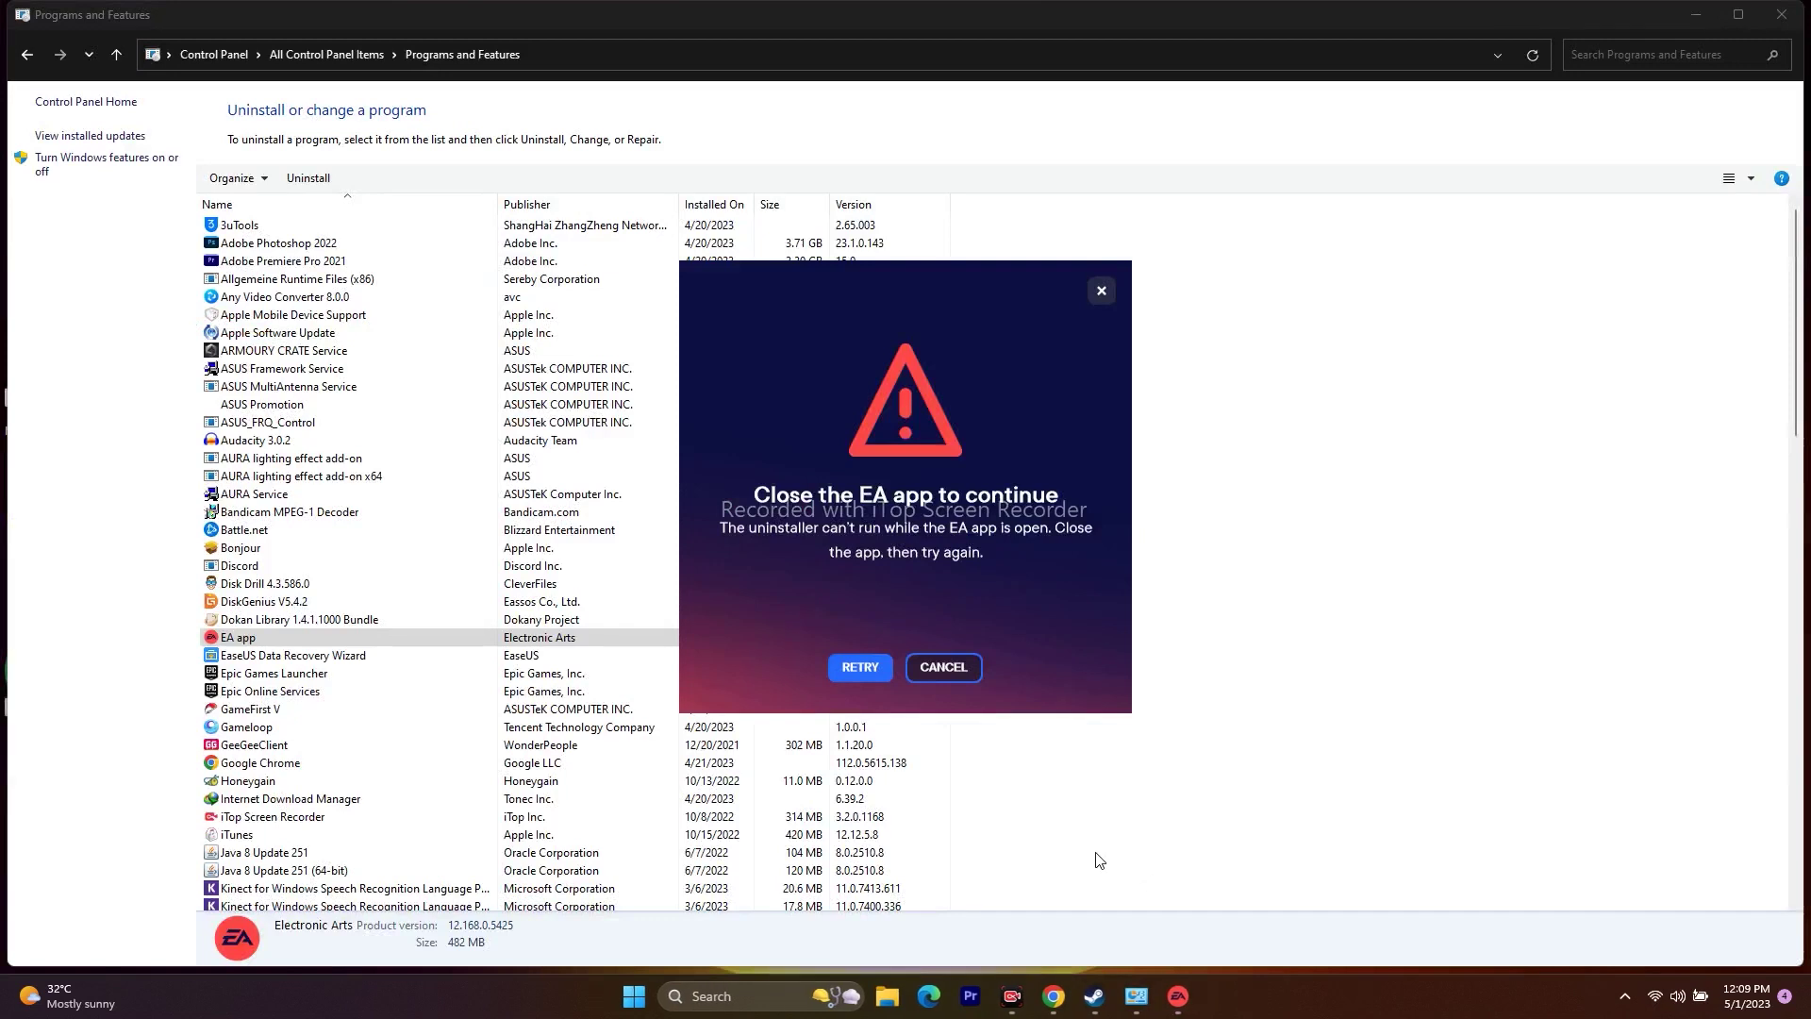
pyautogui.click(1100, 291)
pyautogui.rightClick(265, 645)
pyautogui.click(306, 653)
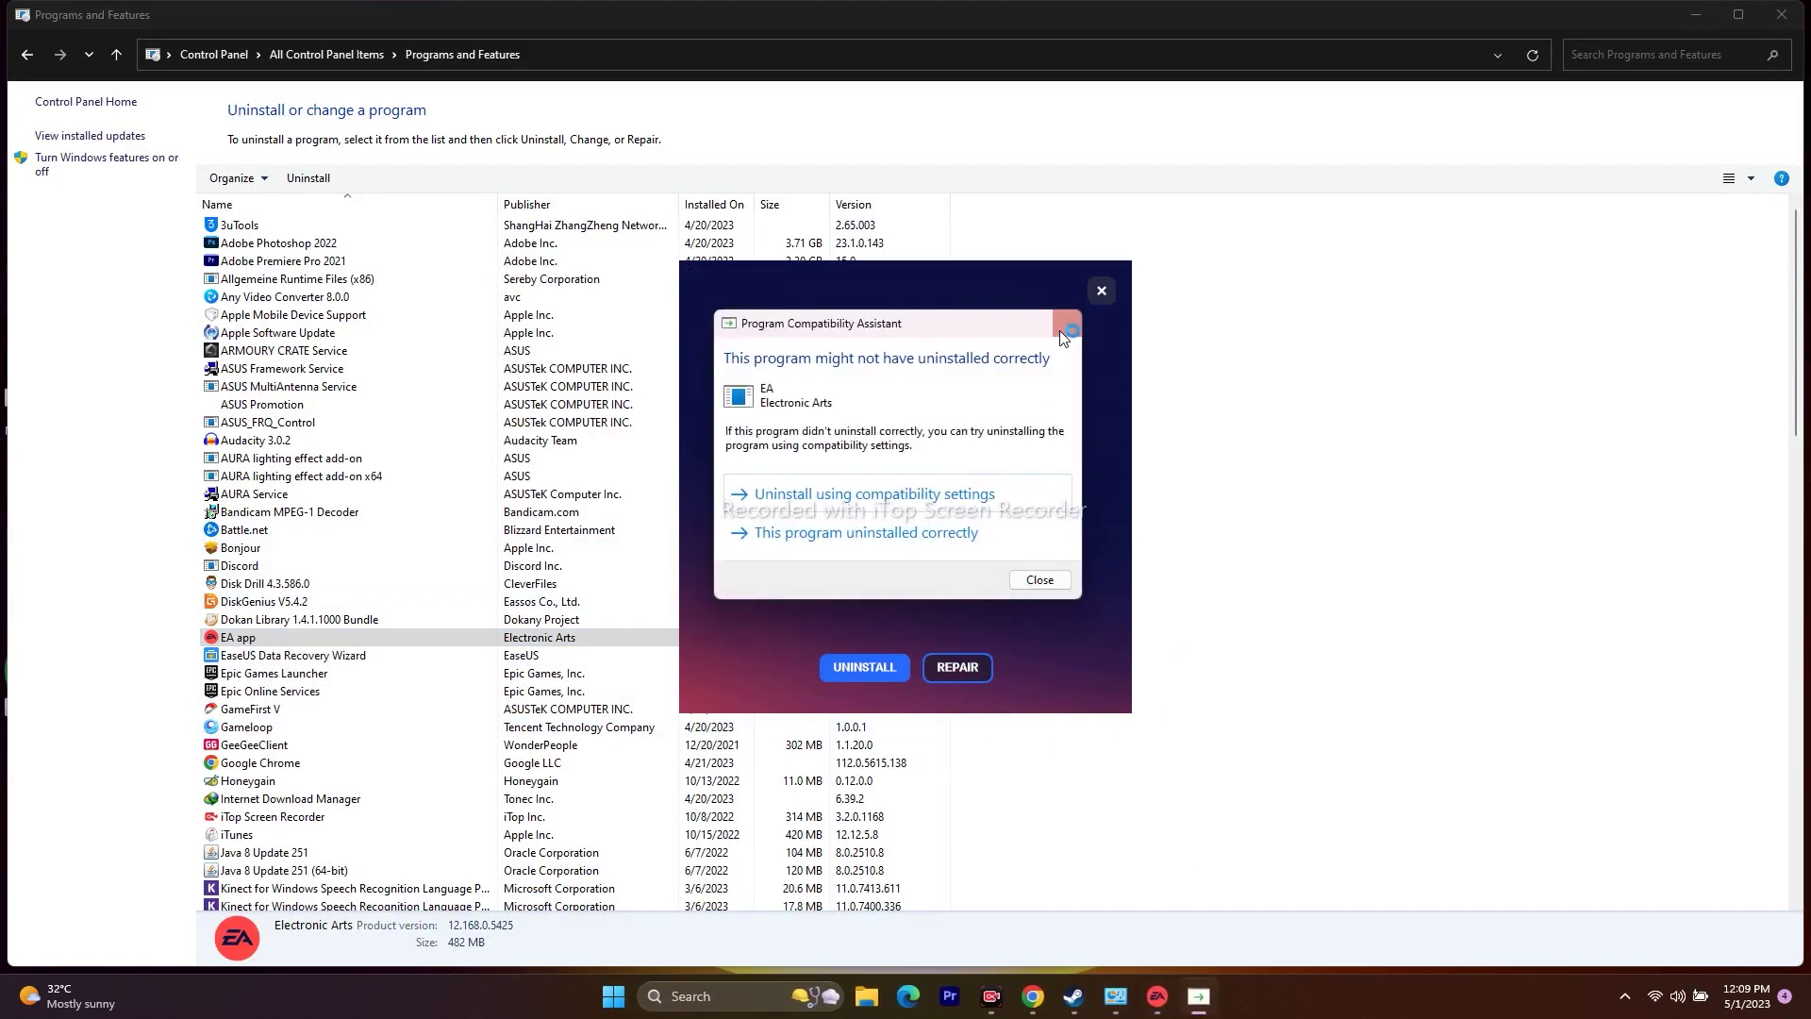
pyautogui.click(1062, 362)
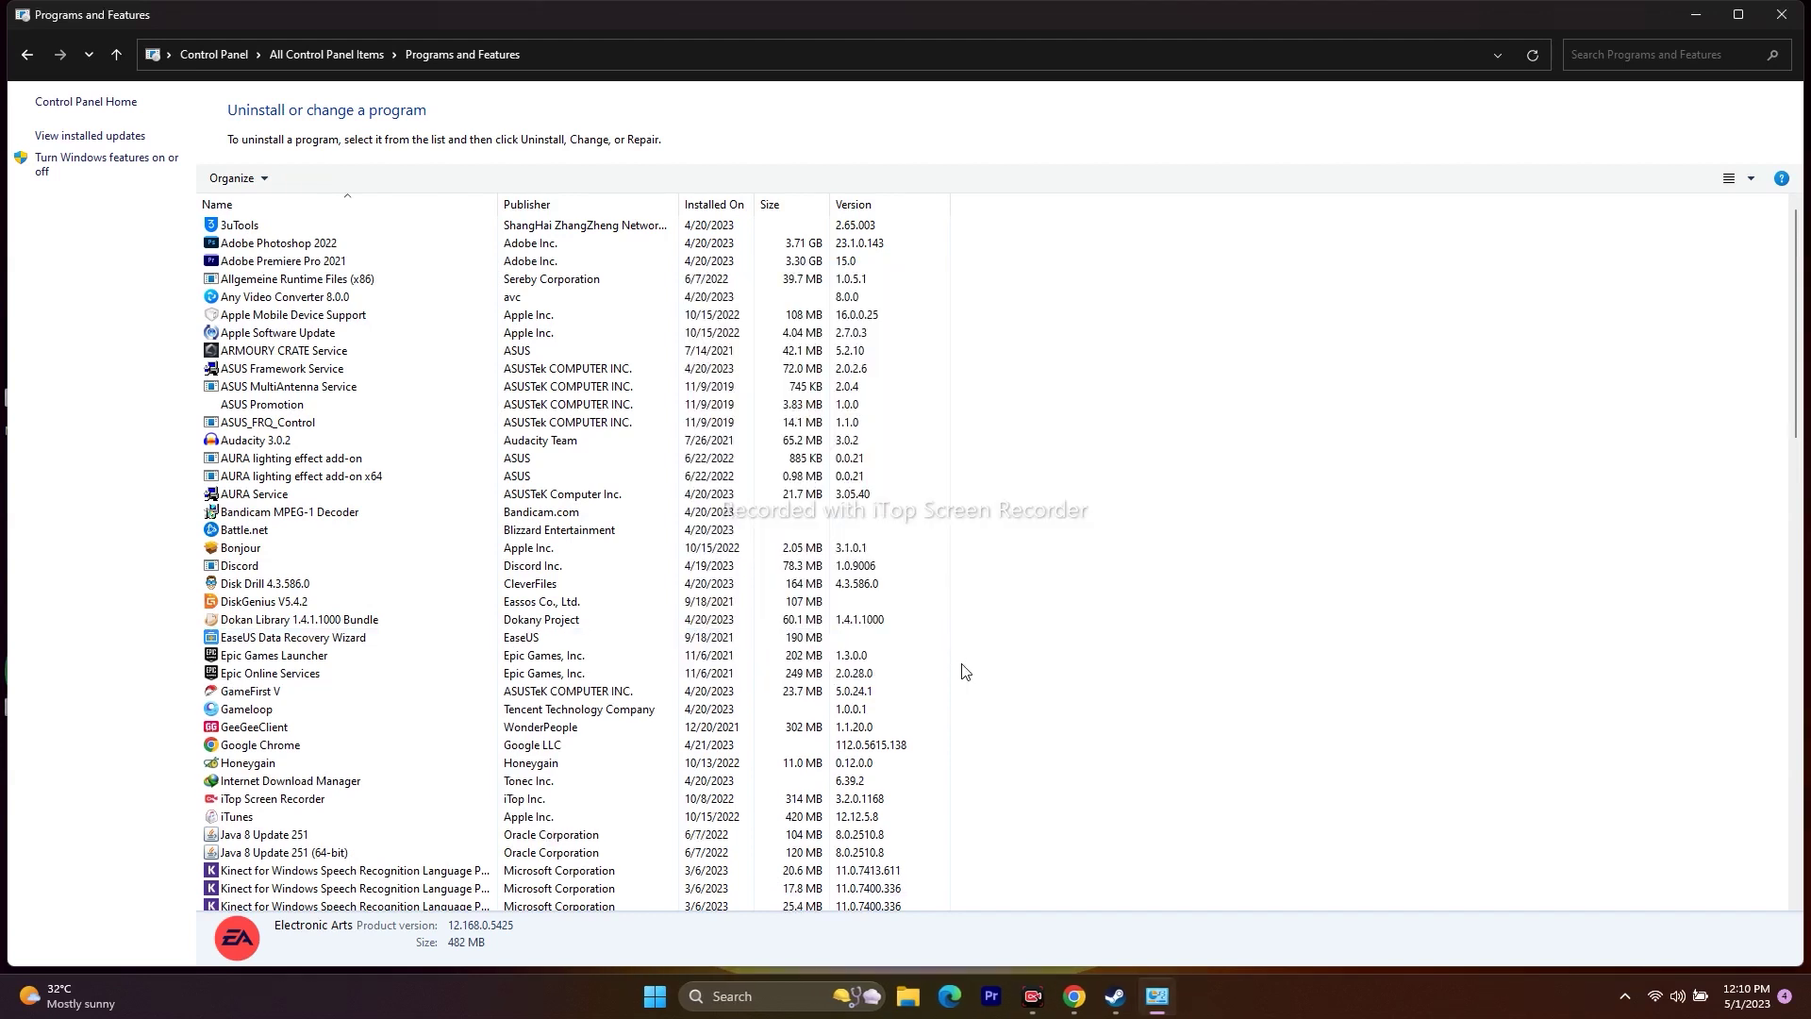
# Step: Minimize the Programs and Features and EA sign-in windows, and dismiss the EA app's introductory tour
pyautogui.click(1695, 14)
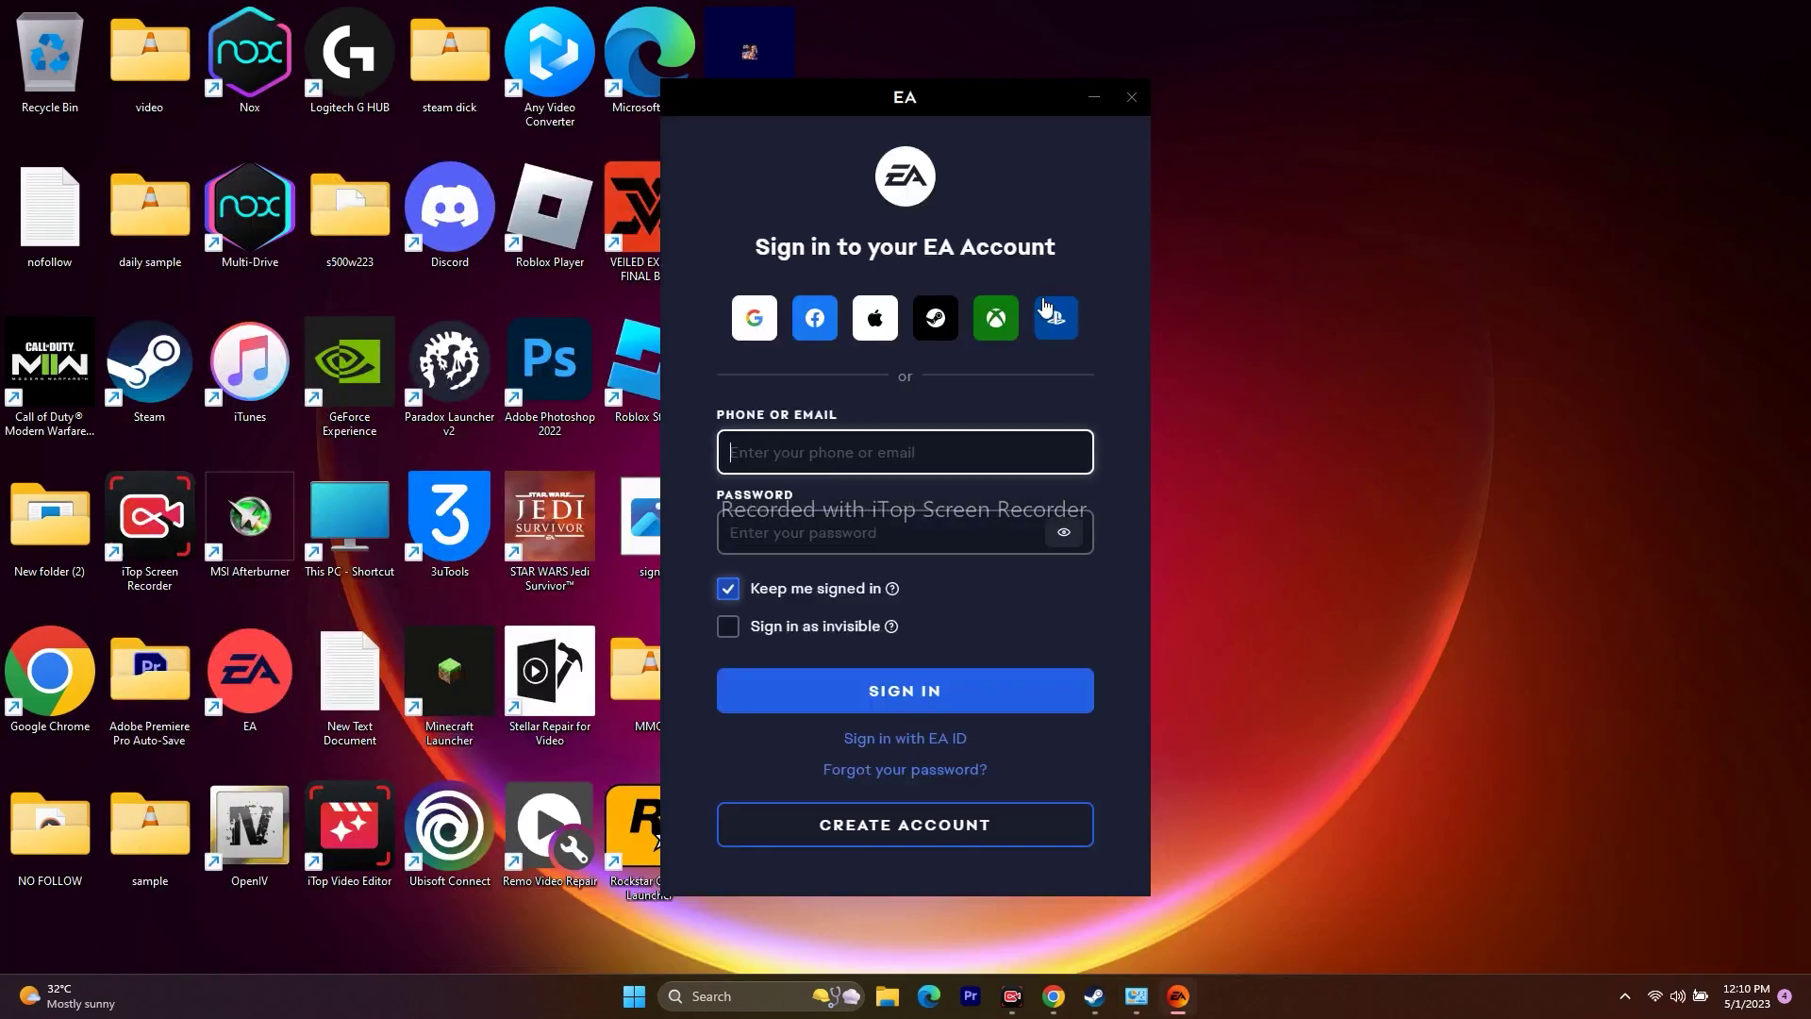
pyautogui.click(1093, 97)
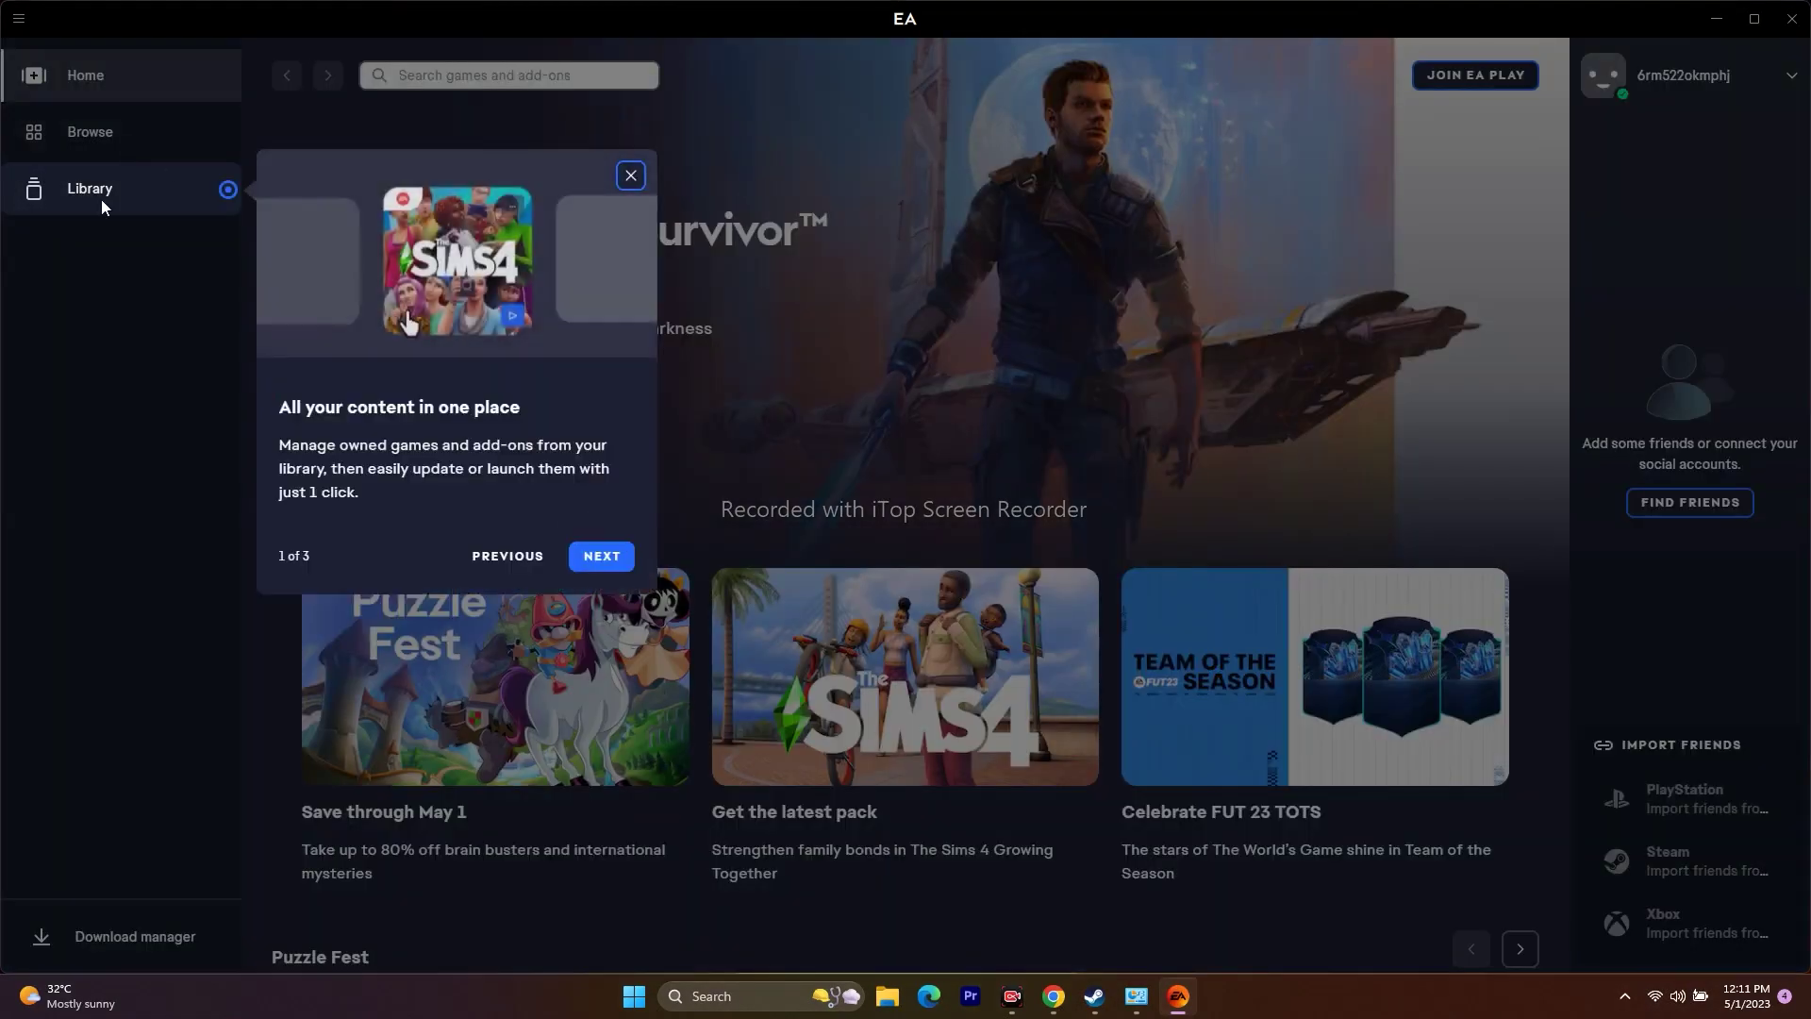
pyautogui.click(627, 175)
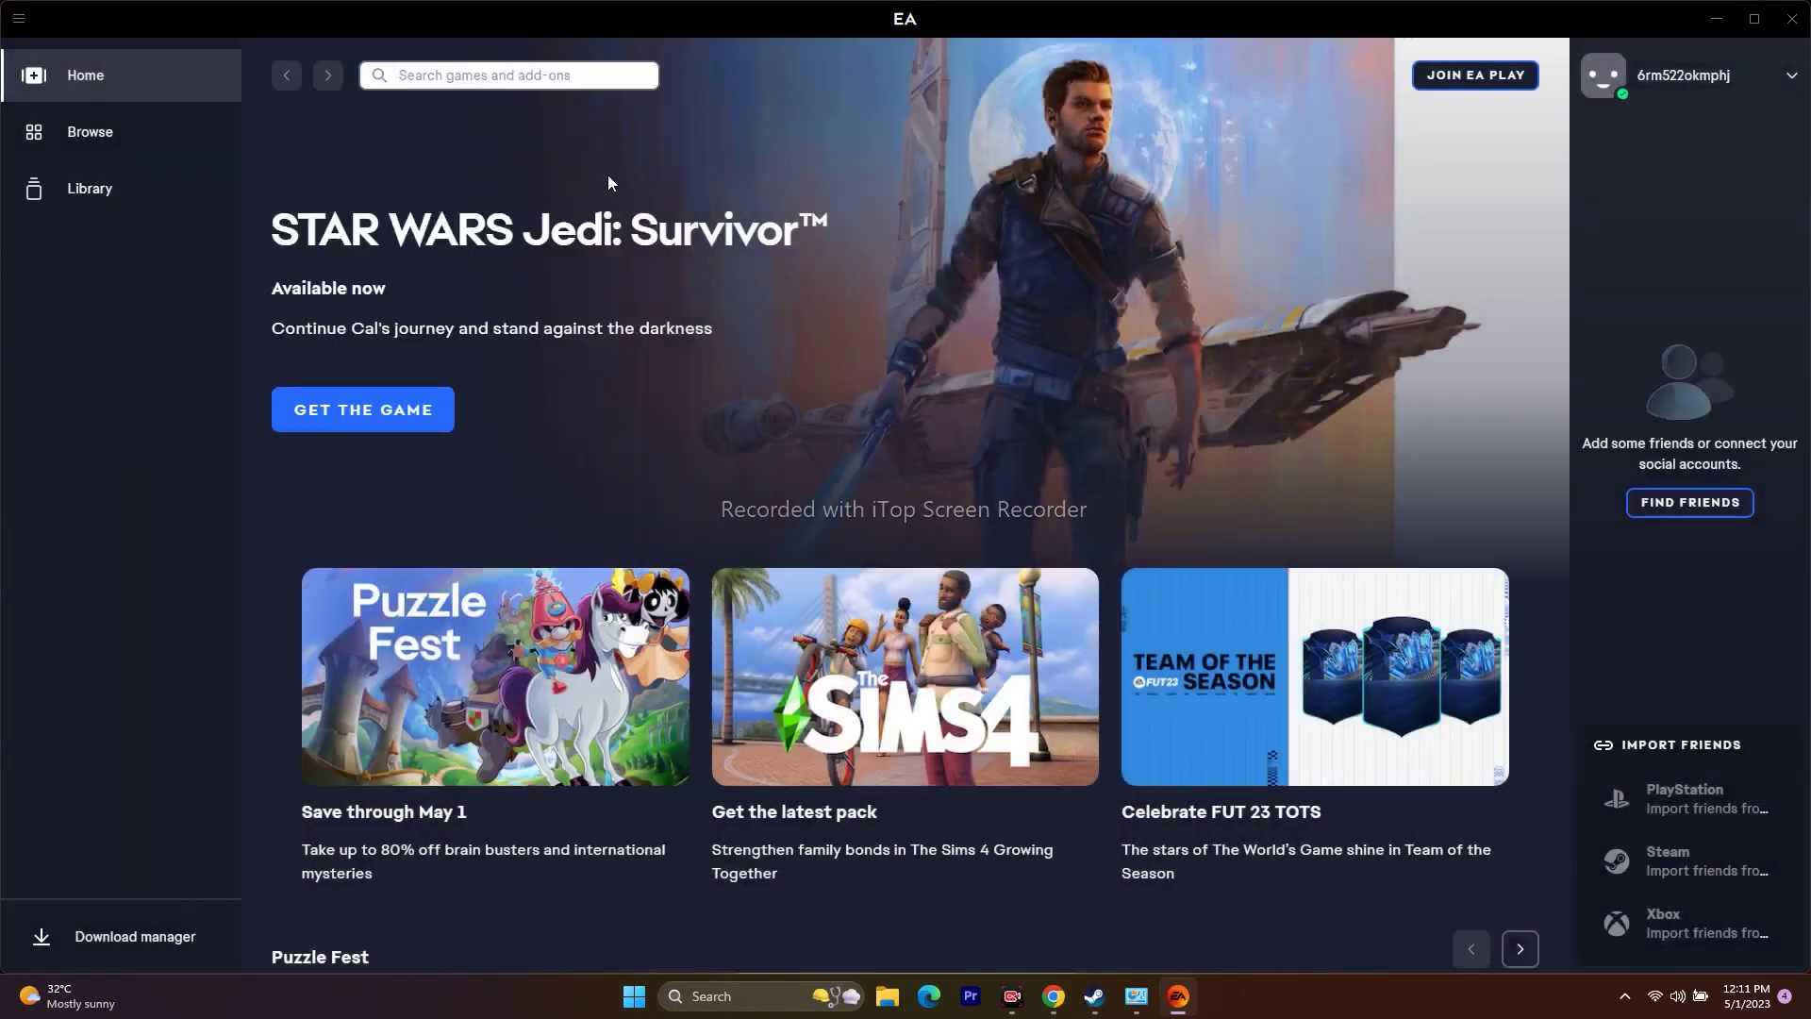
# Step: Check the EA app's library, view the STAR WARS Jedi: Survivor store page from Home, and minimize the app
pyautogui.click(141, 198)
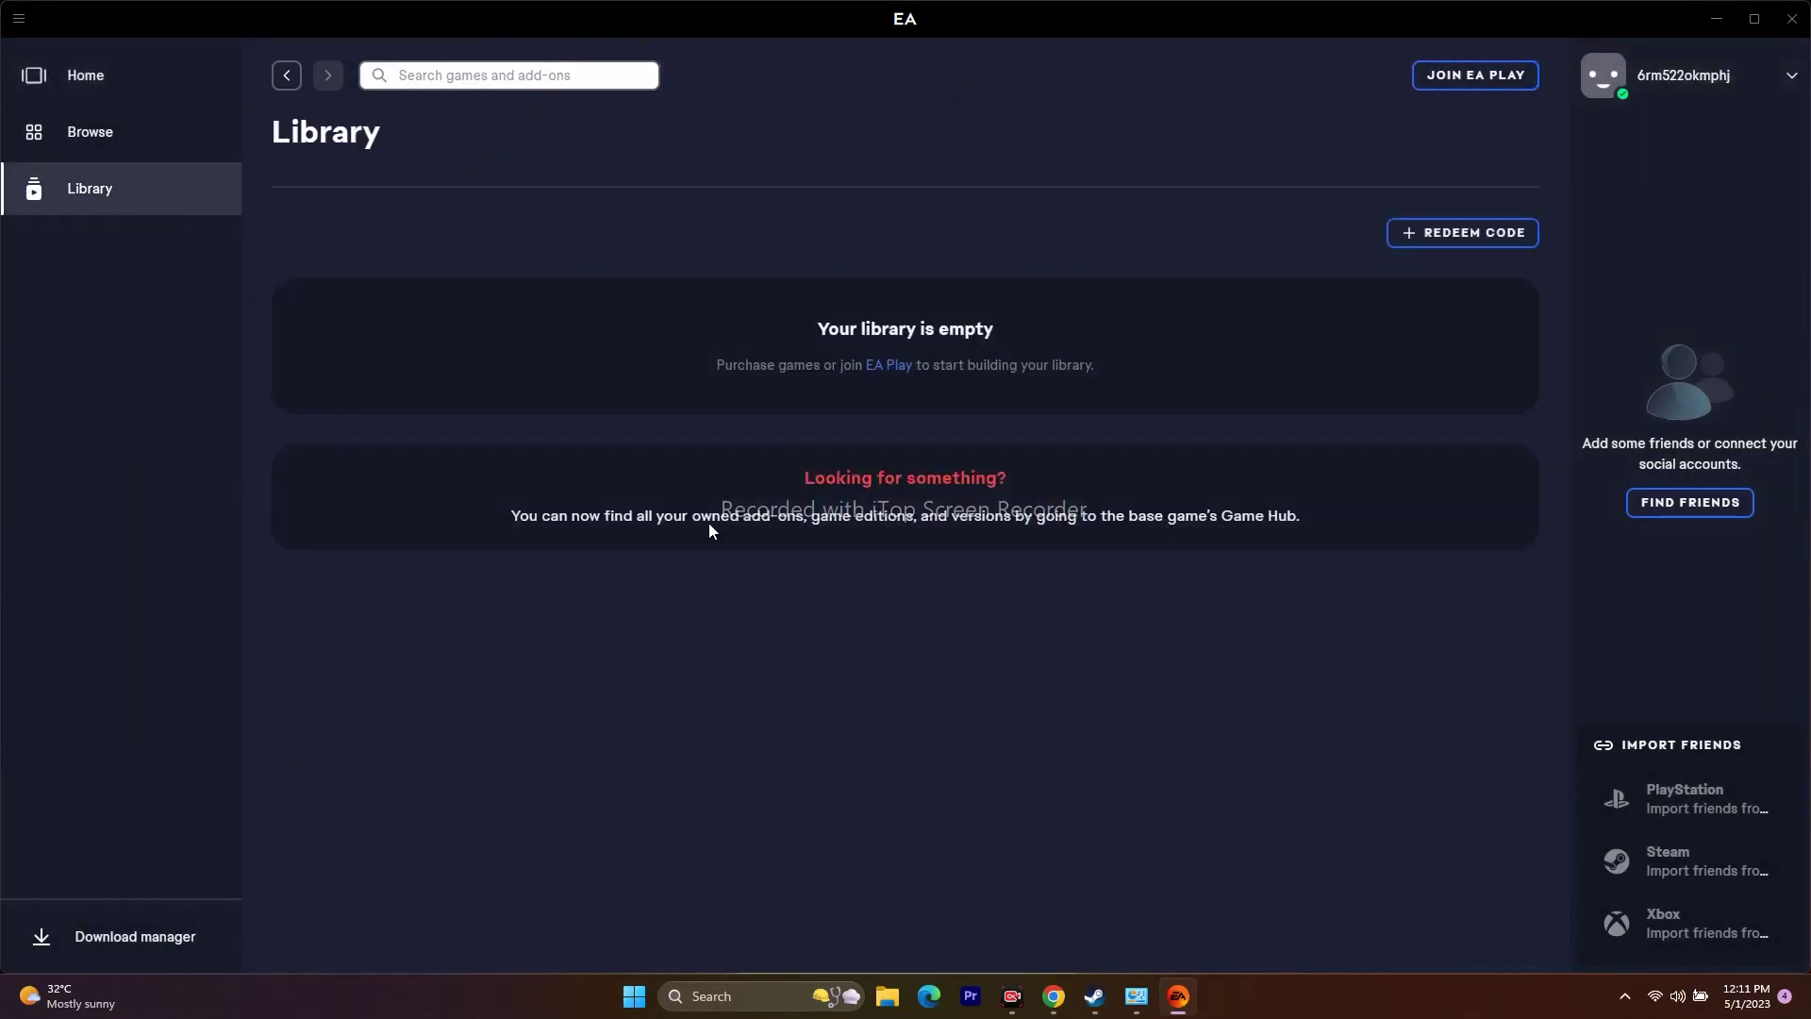
pyautogui.click(146, 136)
pyautogui.click(122, 83)
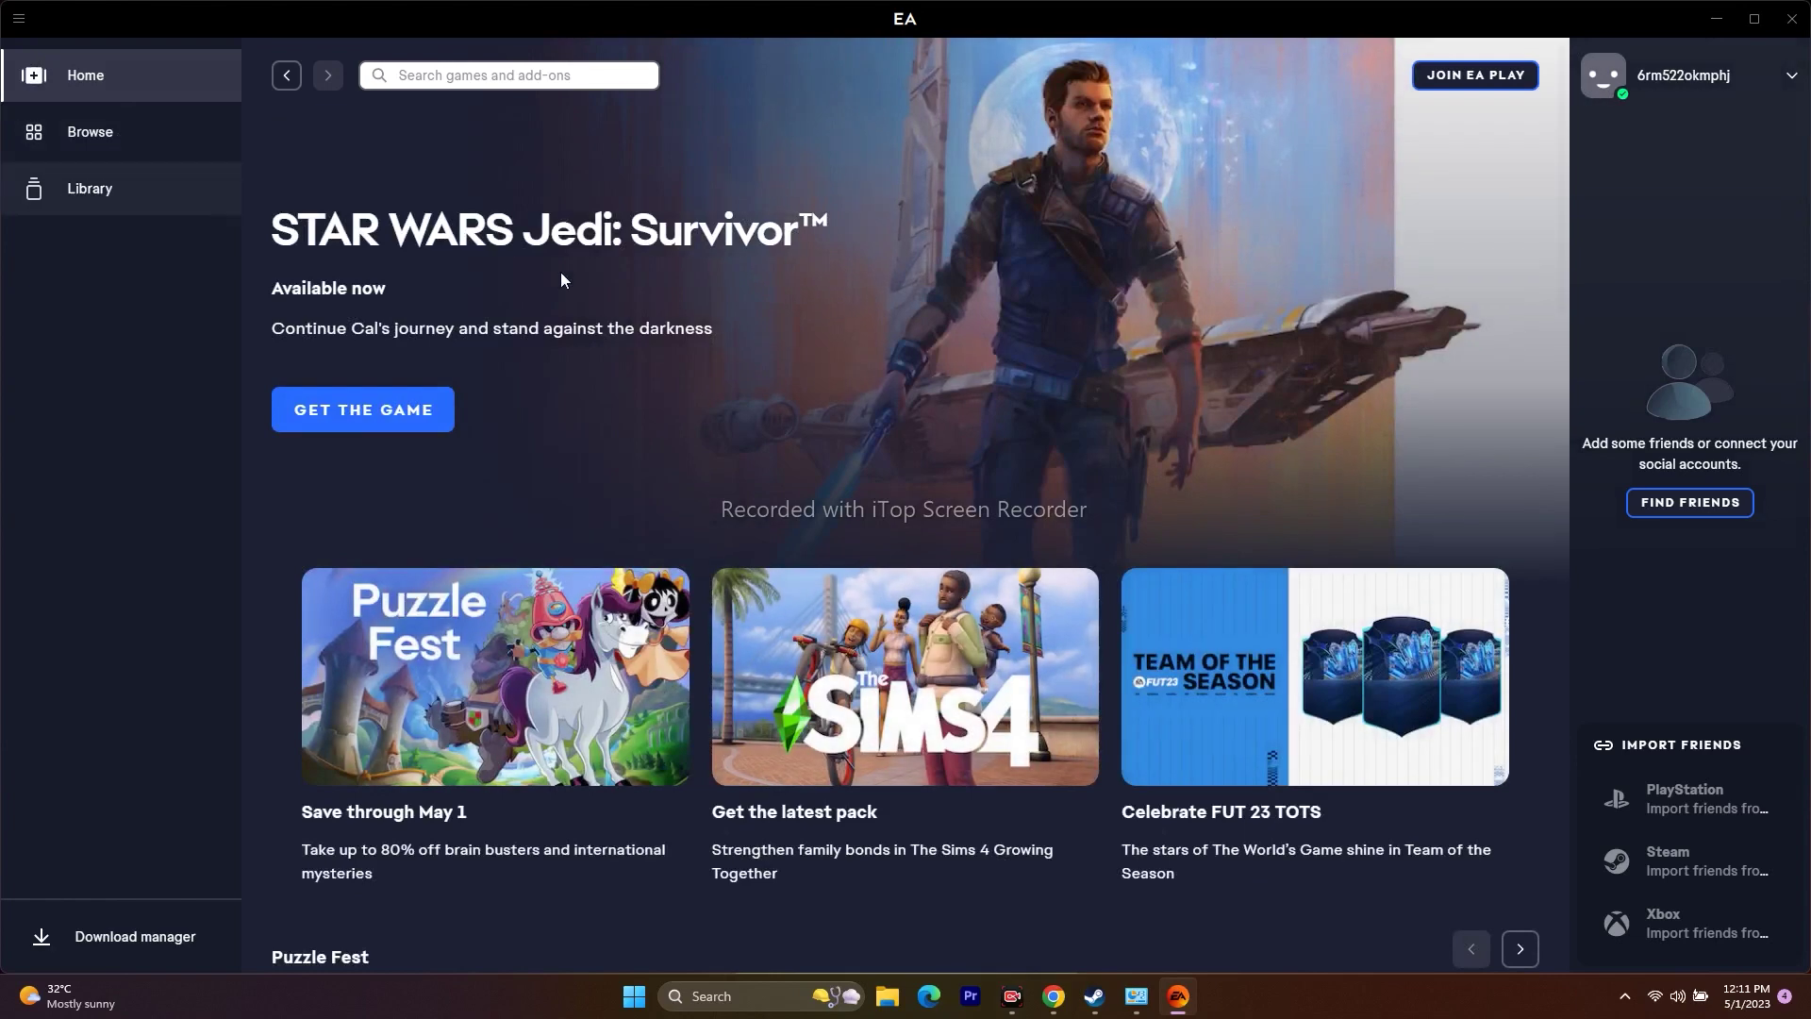
pyautogui.click(385, 409)
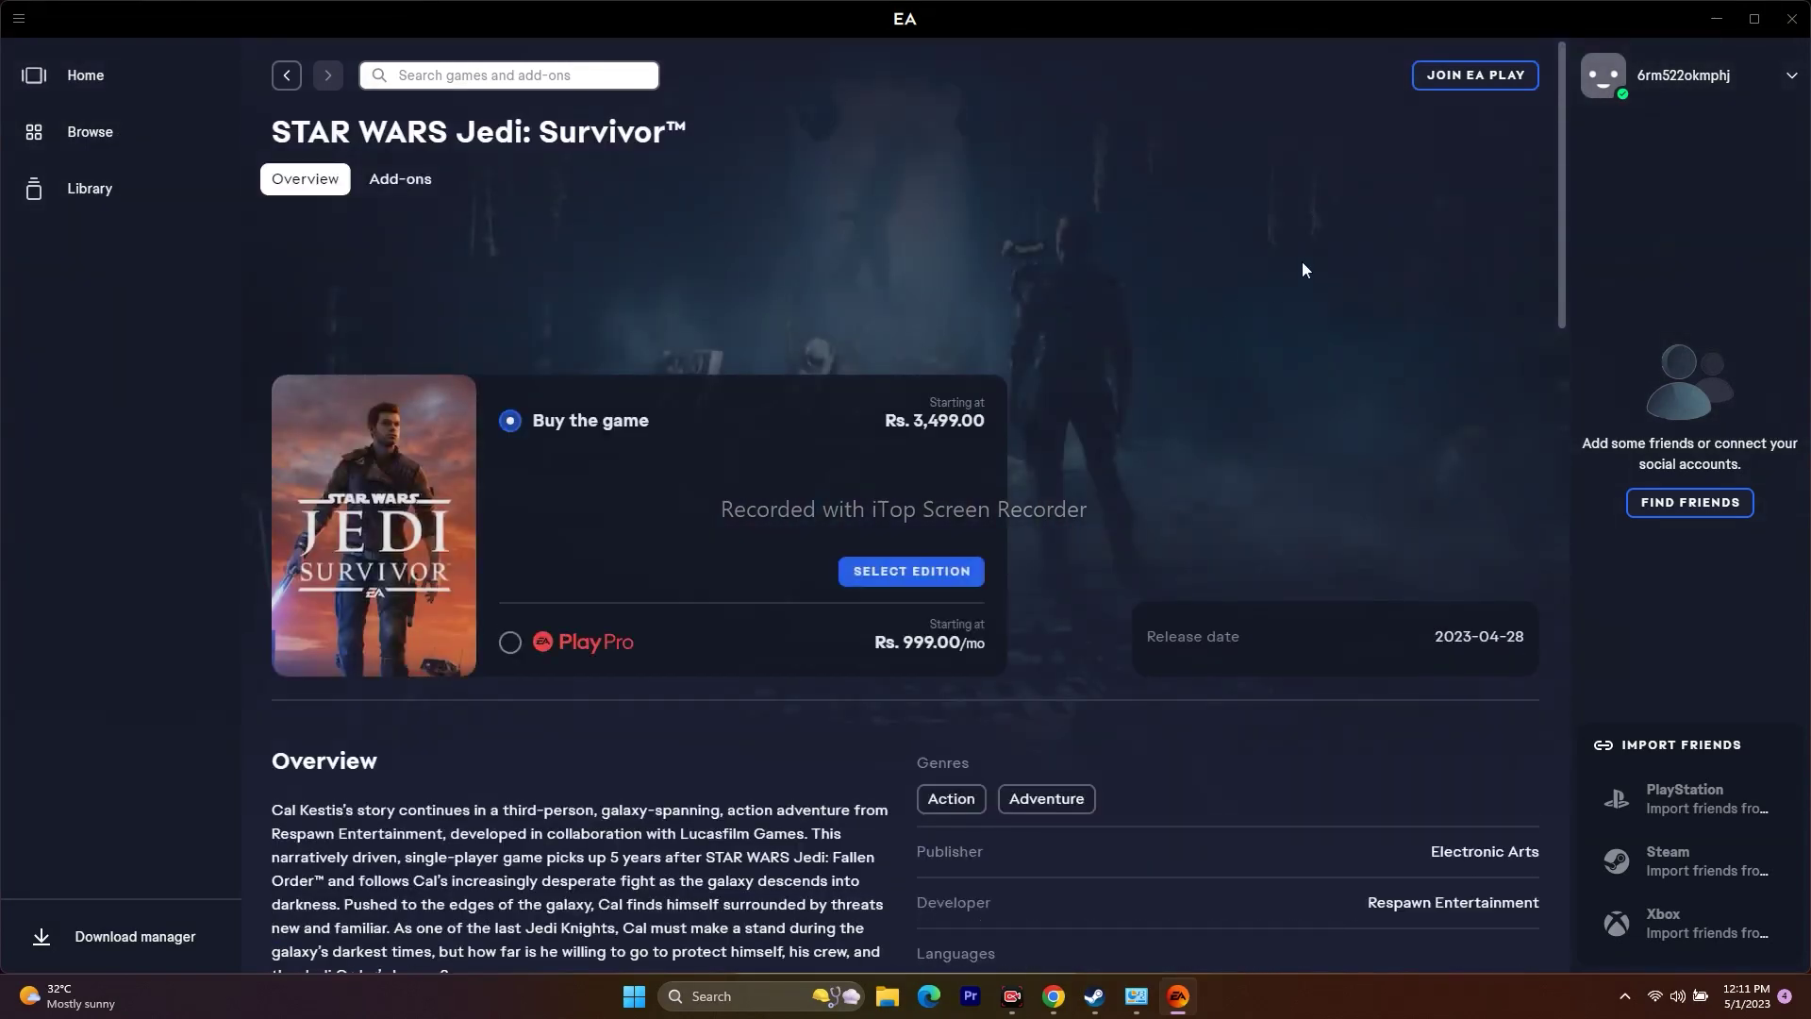
pyautogui.click(1718, 20)
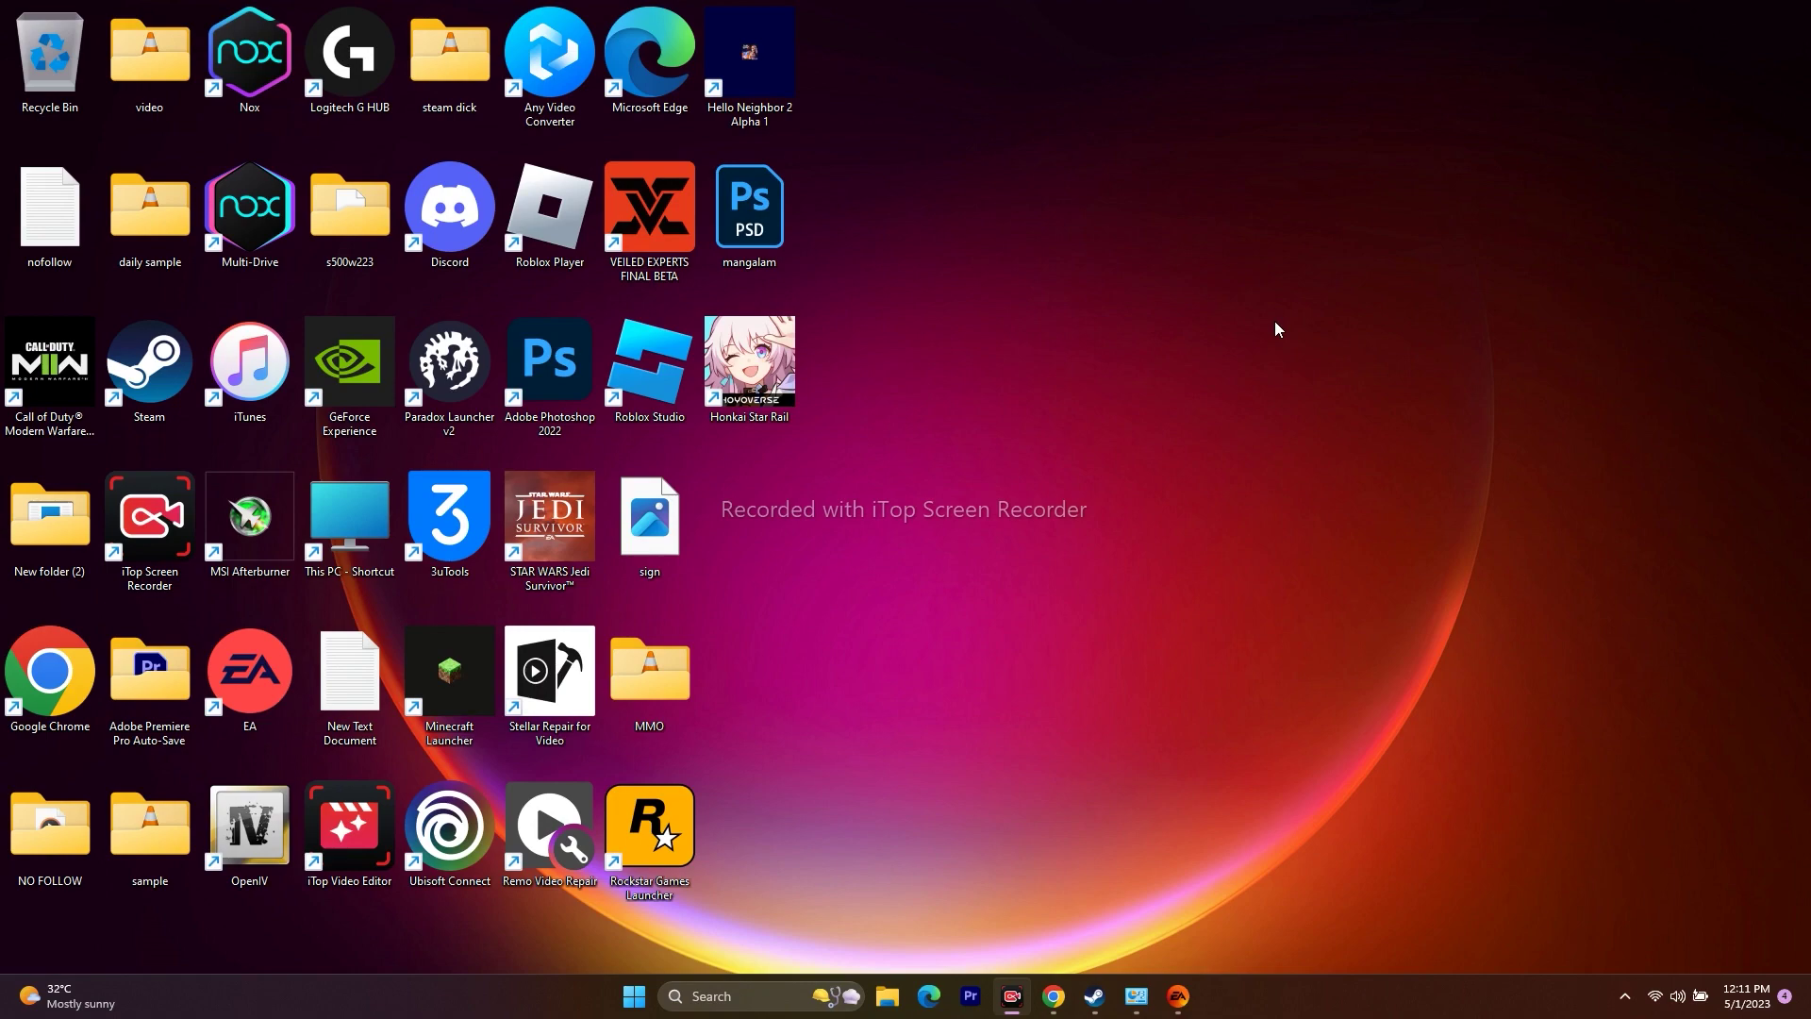
# Step: Switch to Chrome and show the EA app download page on ea.com
pyautogui.moveTo(1045, 1015)
pyautogui.click(1056, 958)
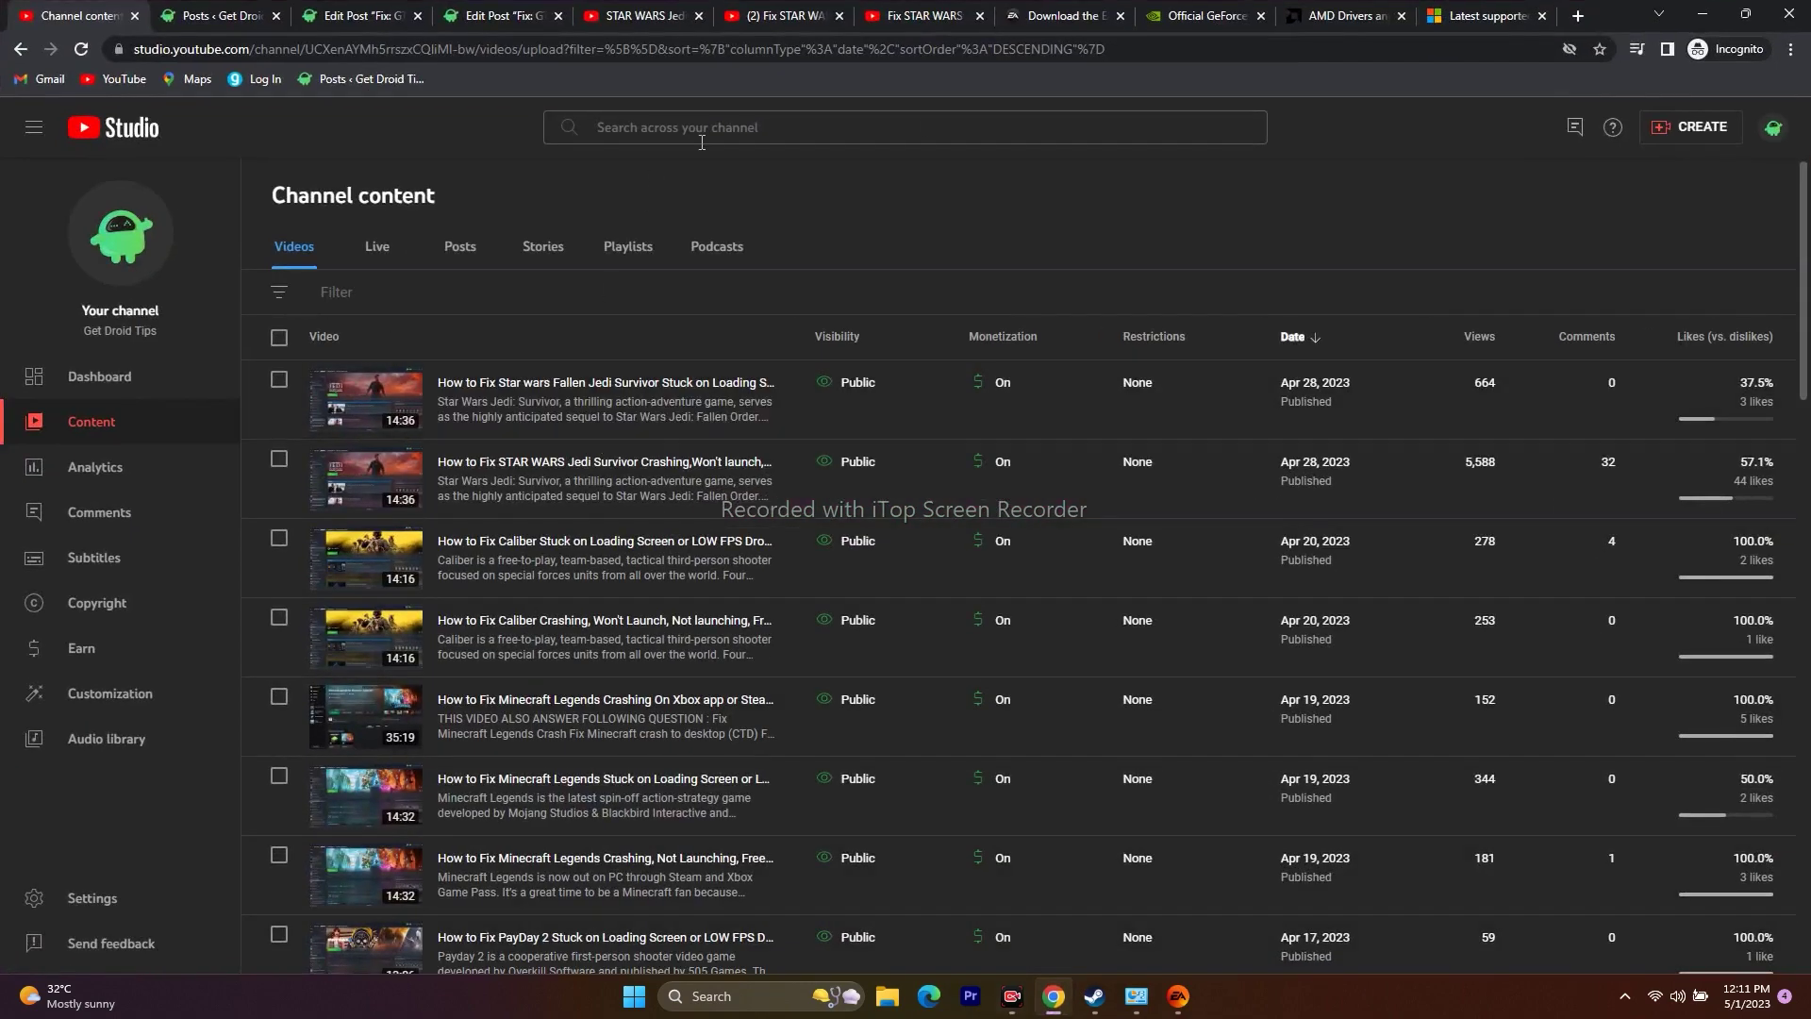
pyautogui.click(1075, 15)
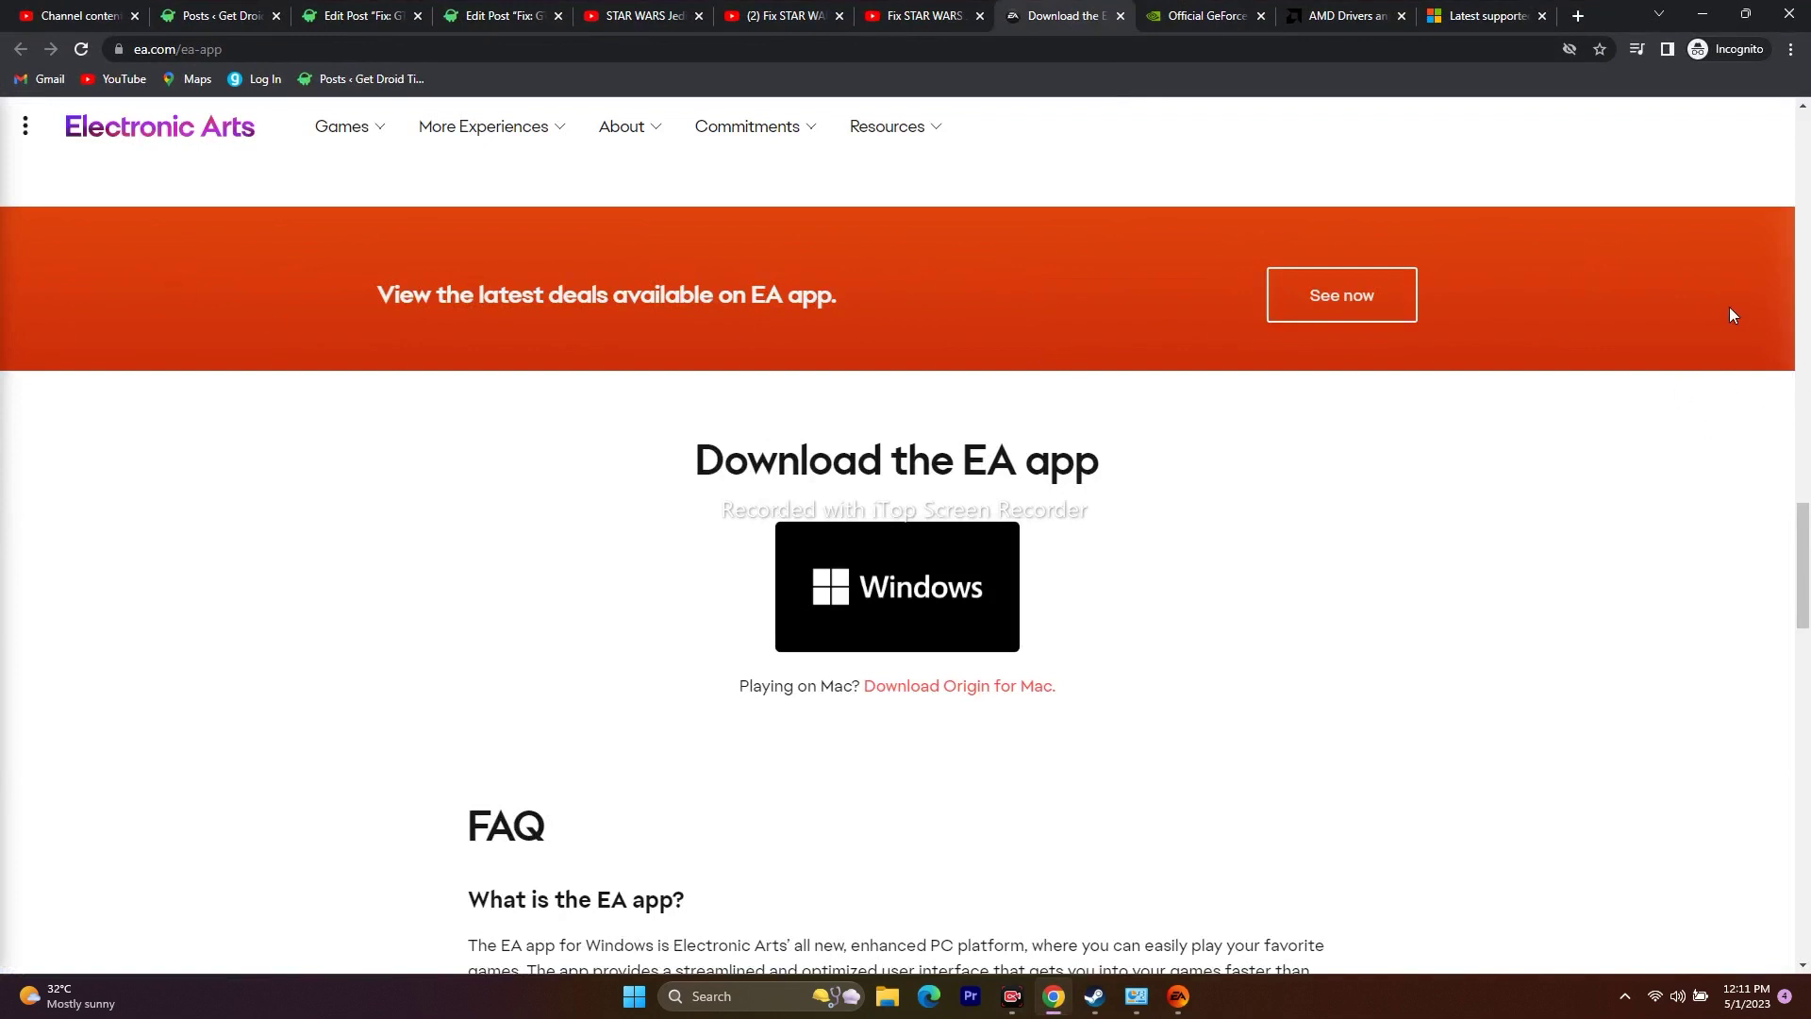
# Step: Copy the link address of the Download Origin for Mac link on the EA app page
pyautogui.scroll(-2, 1729, 307)
pyautogui.scroll(1, 1509, 613)
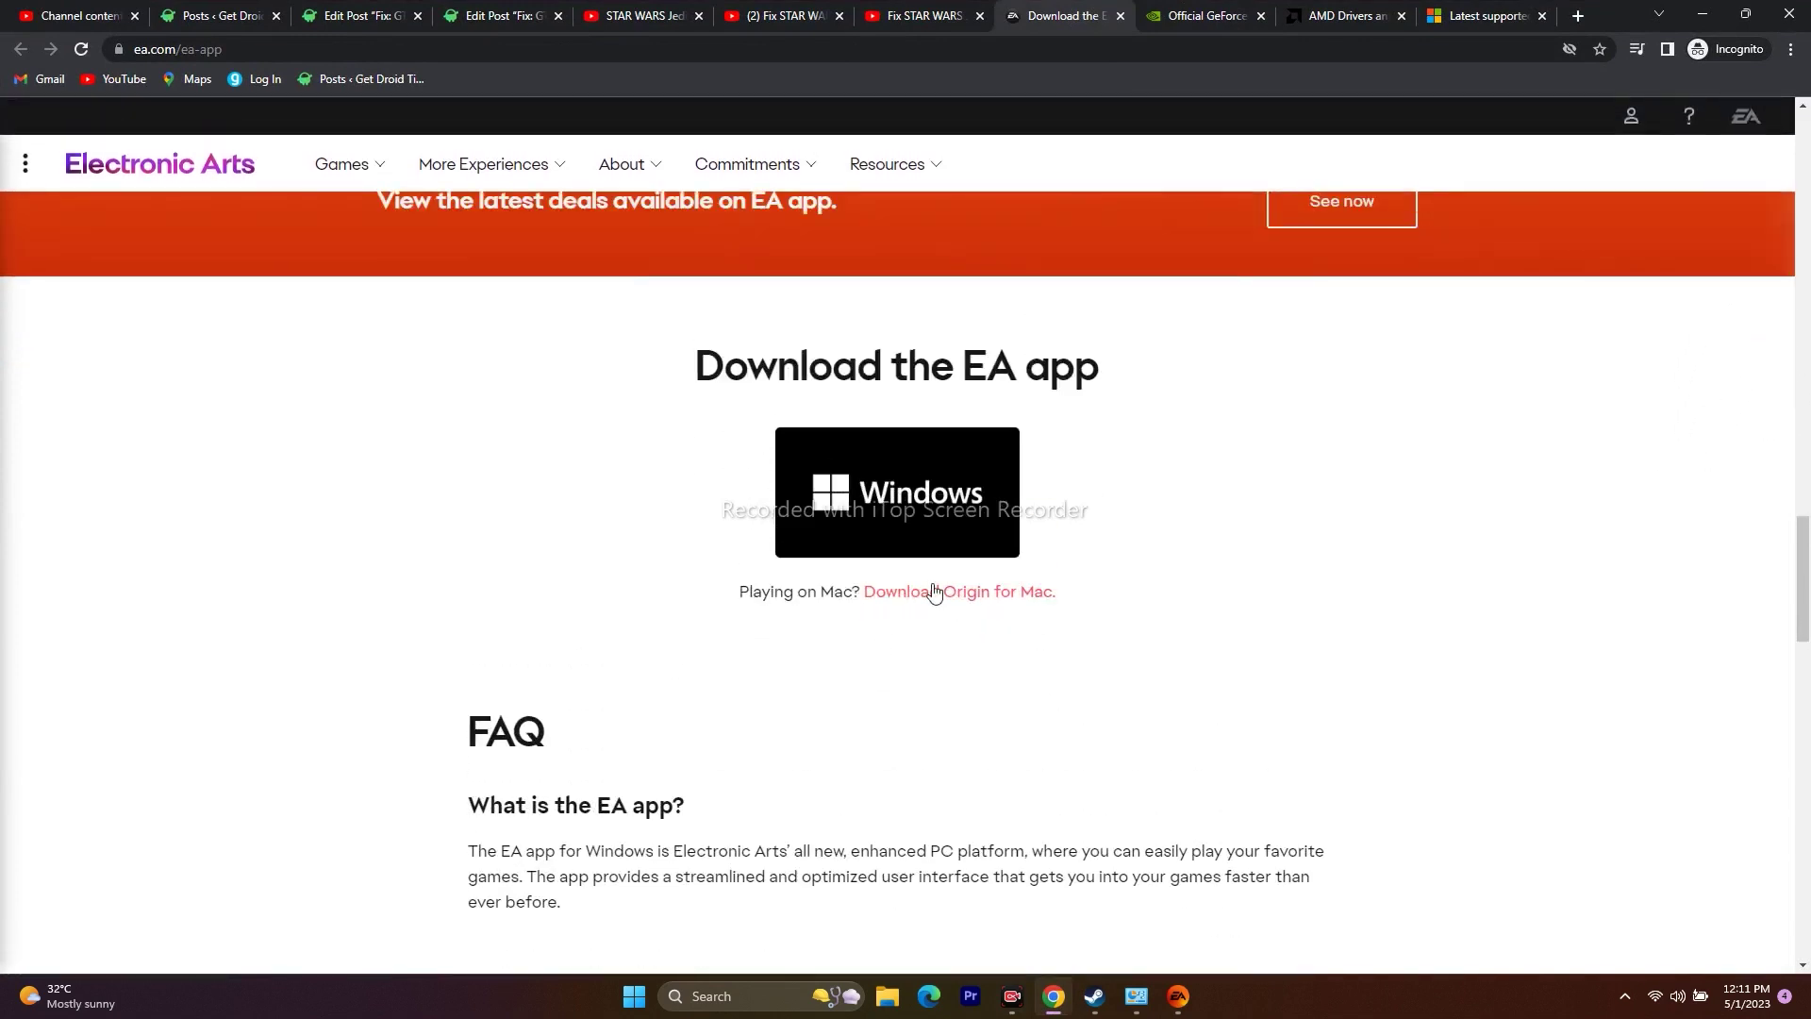
pyautogui.scroll(12, 1286, 551)
pyautogui.scroll(8, 1283, 547)
pyautogui.scroll(-13, 1277, 537)
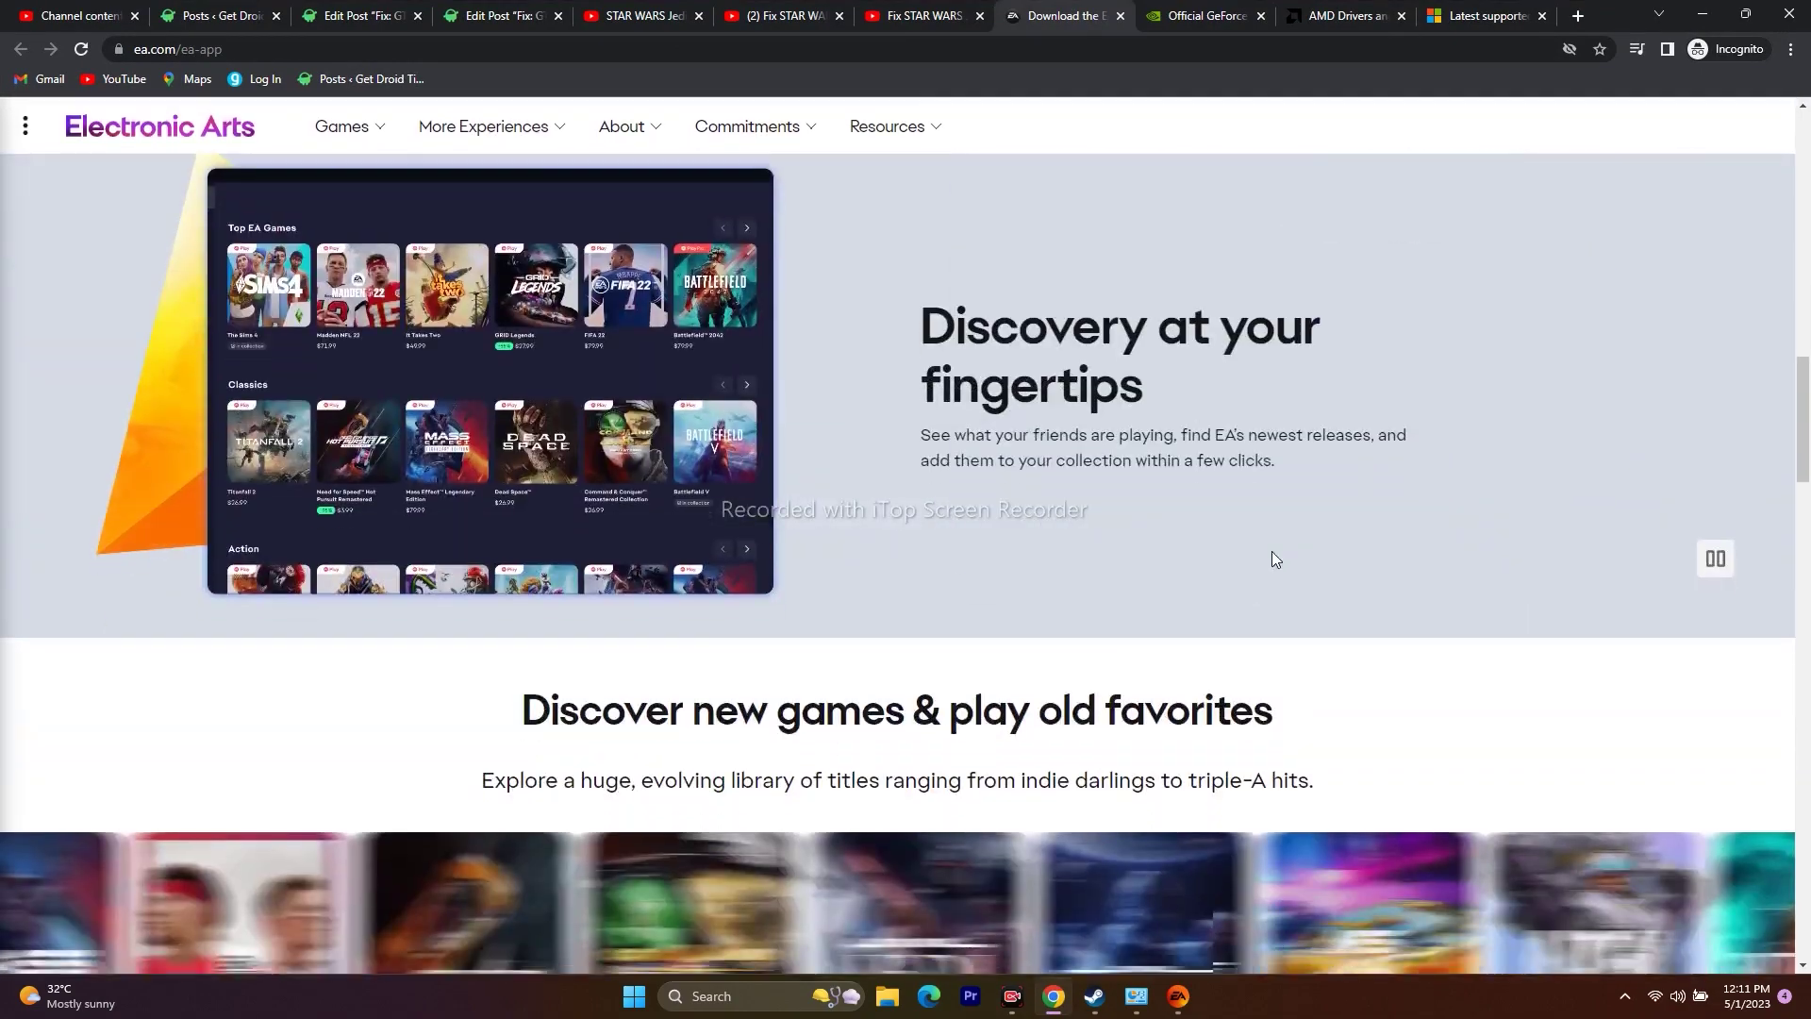
pyautogui.scroll(-12, 1272, 557)
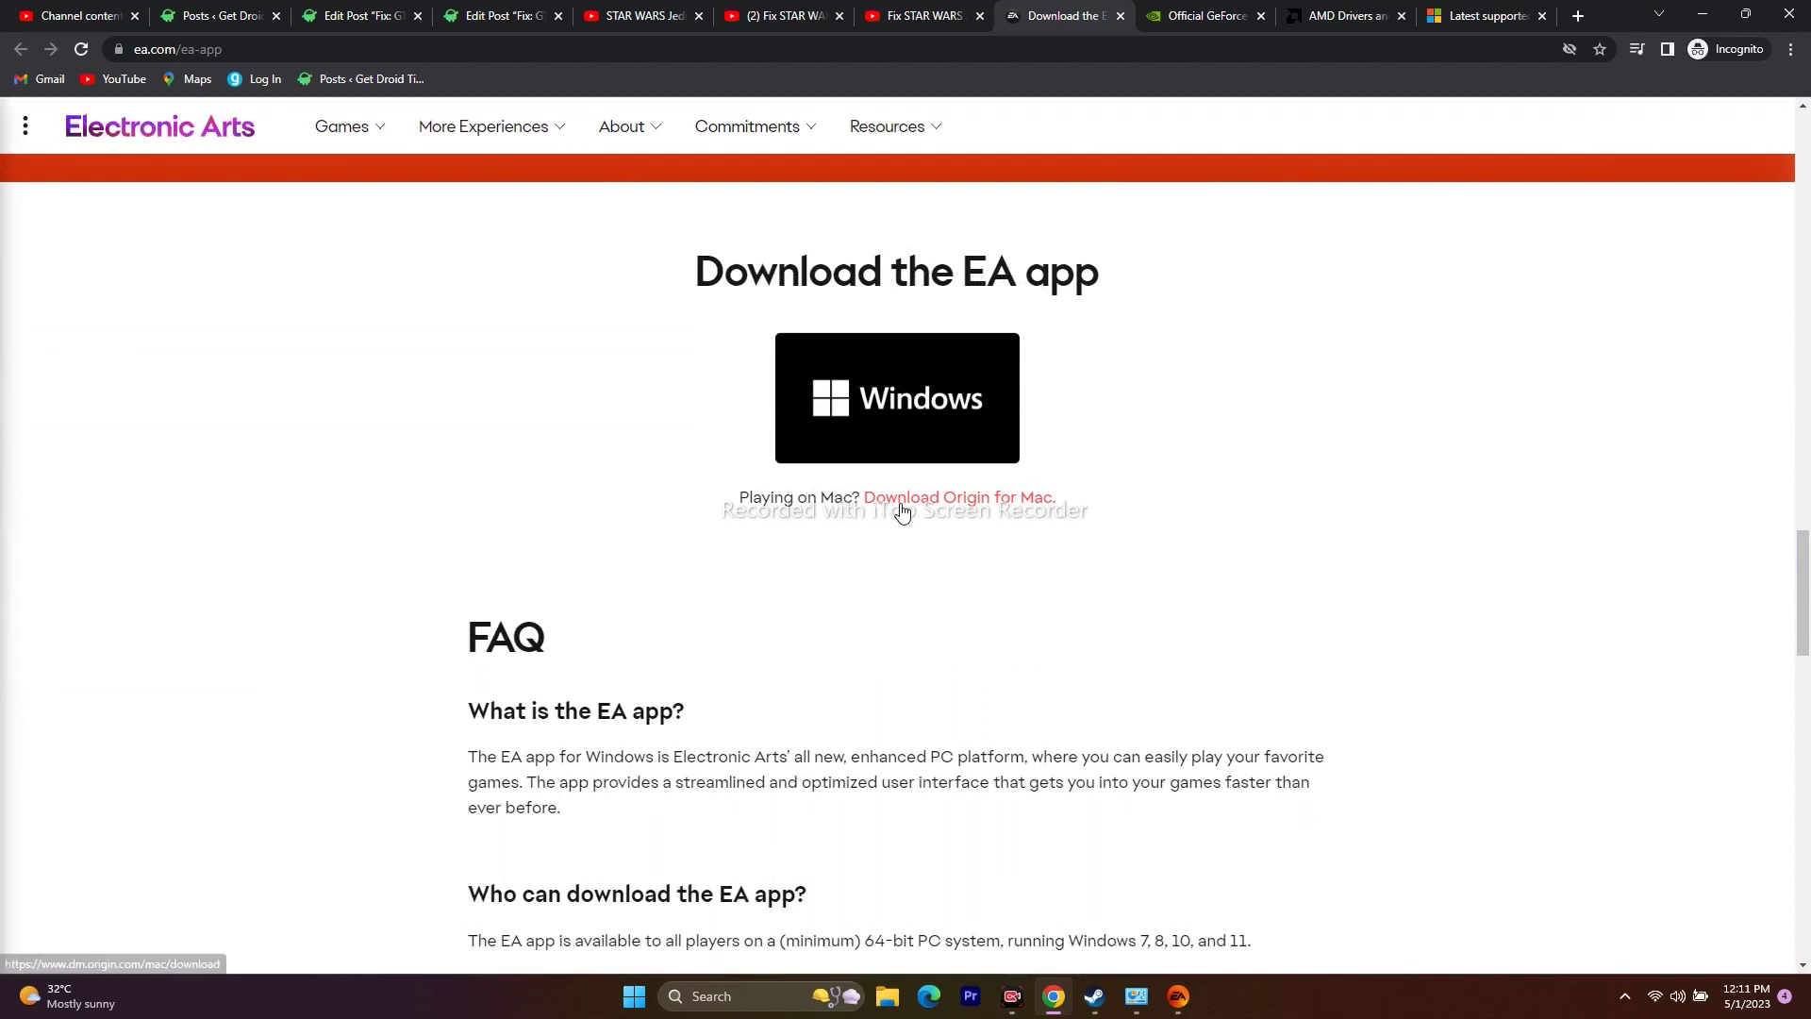
pyautogui.click(985, 502)
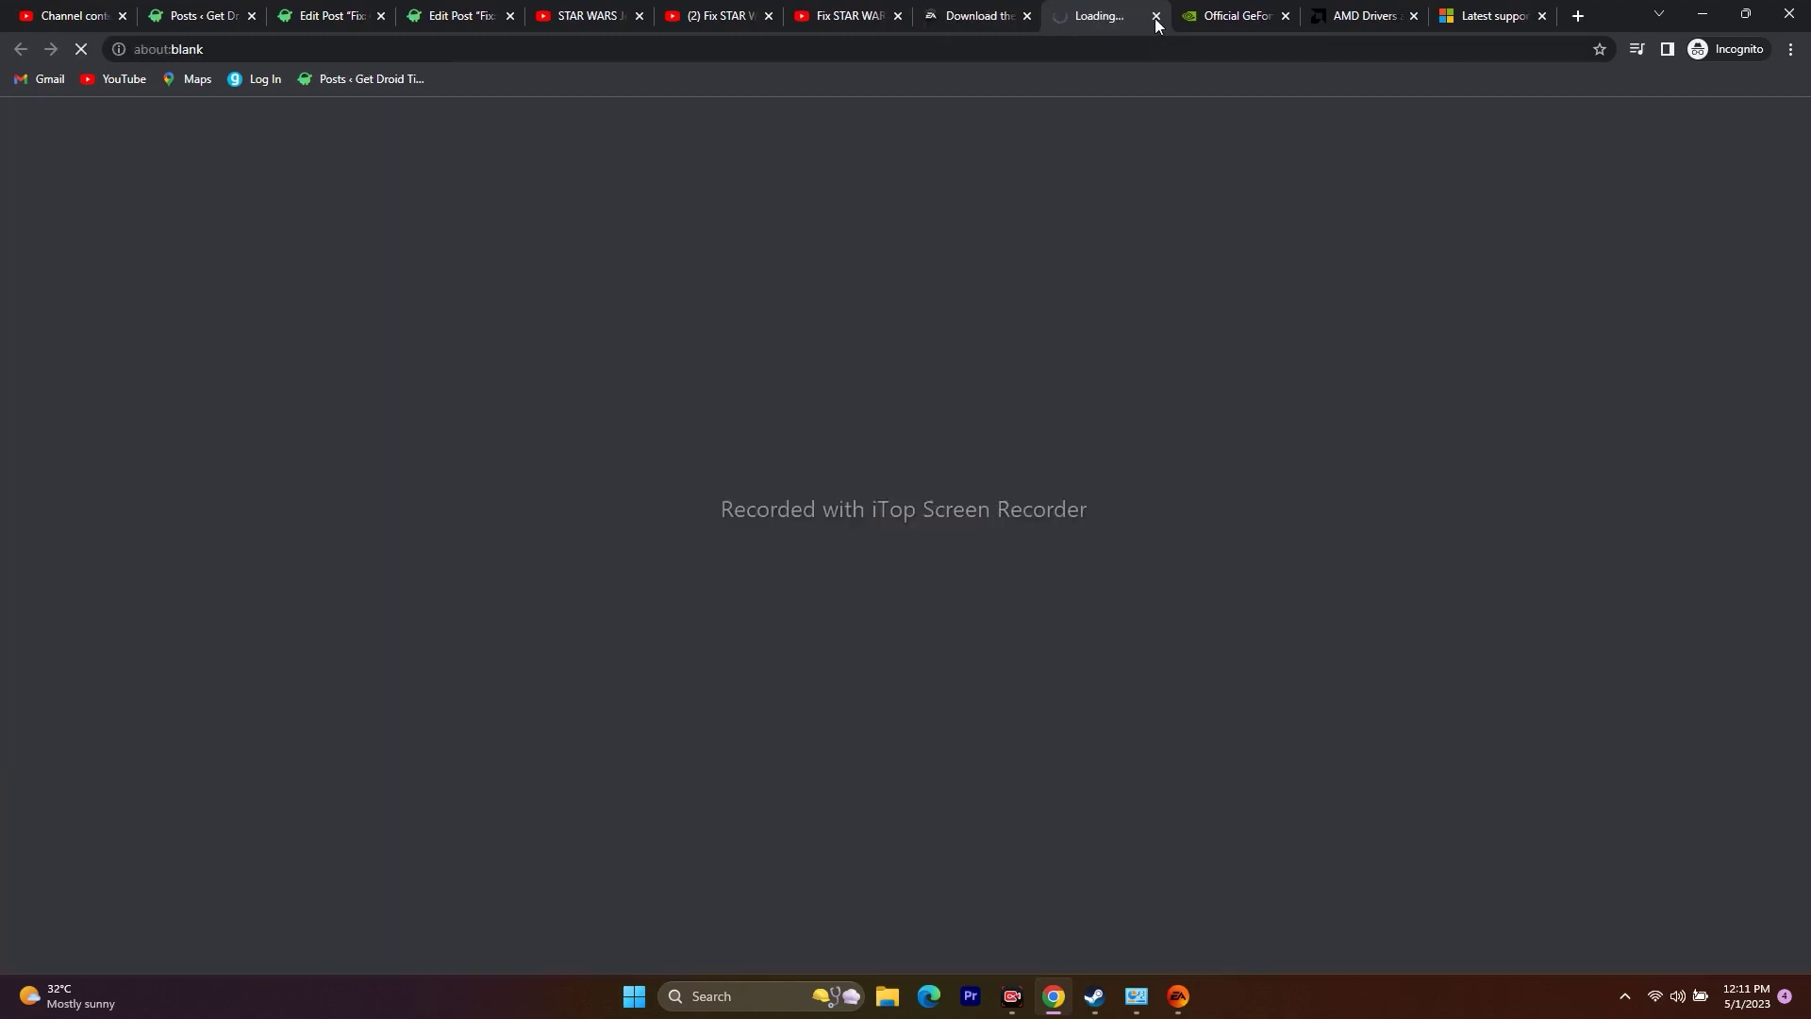
pyautogui.click(1156, 16)
pyautogui.rightClick(959, 492)
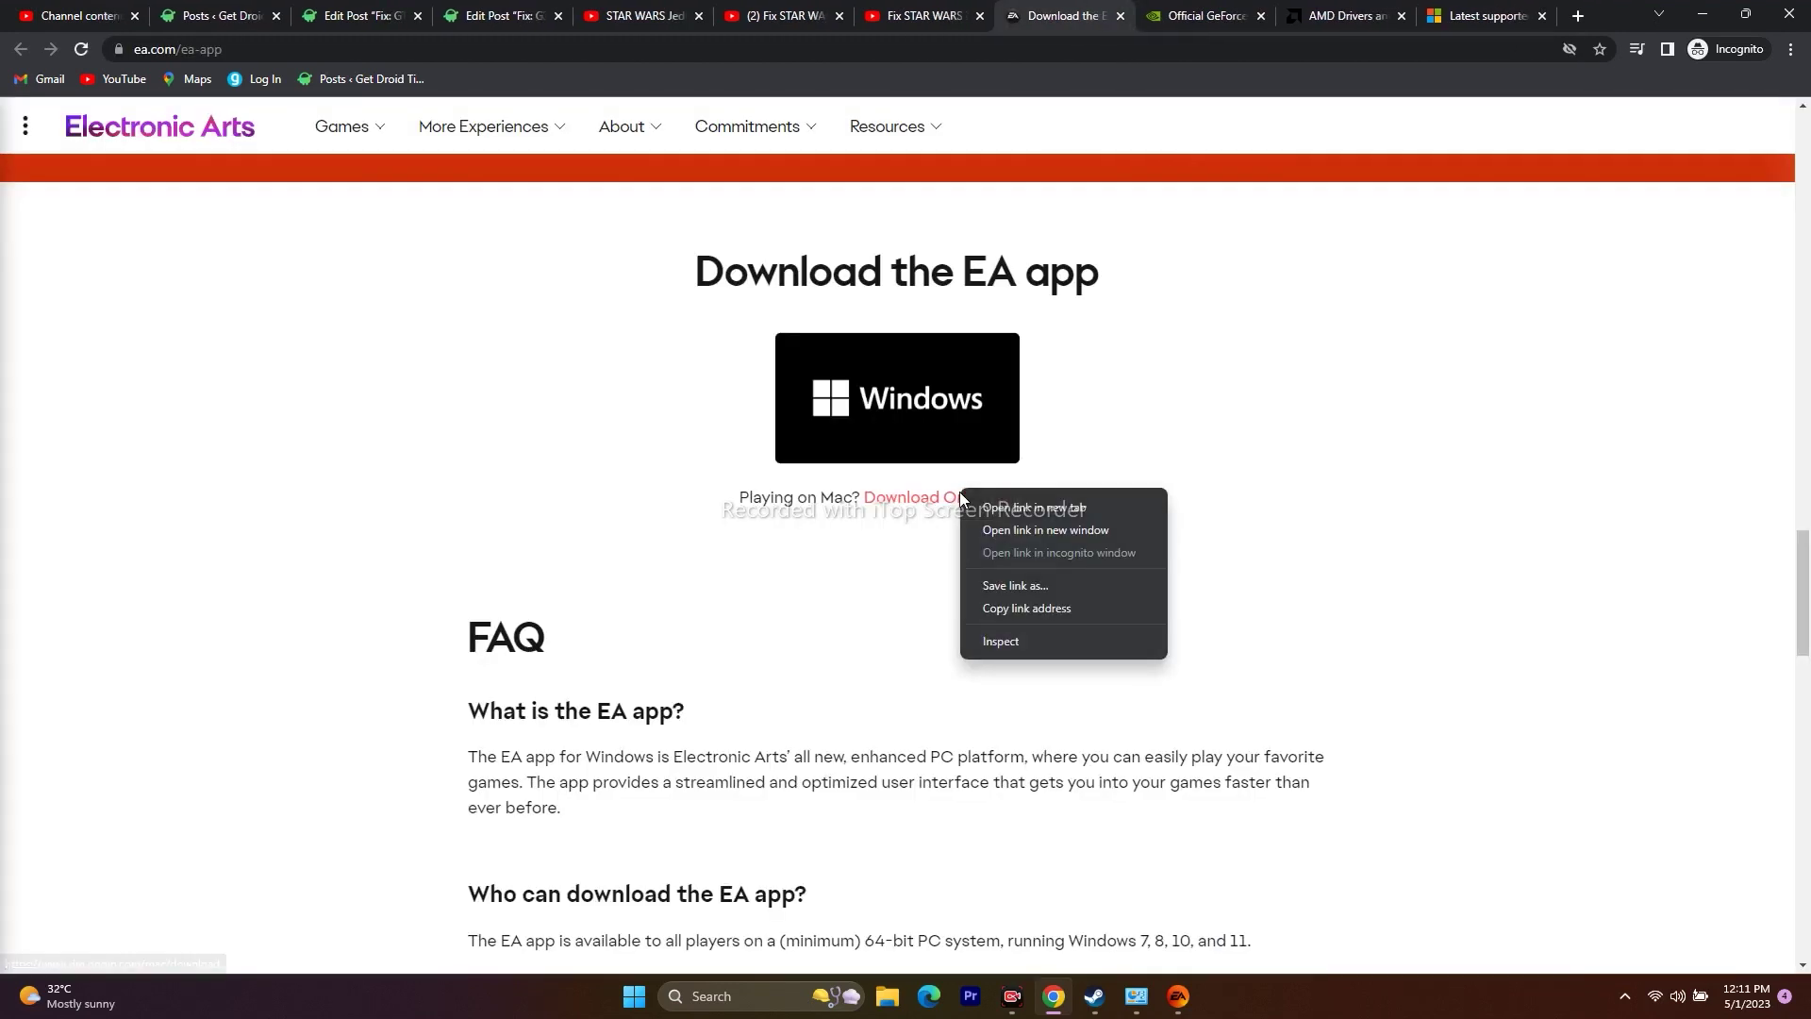
pyautogui.click(1000, 608)
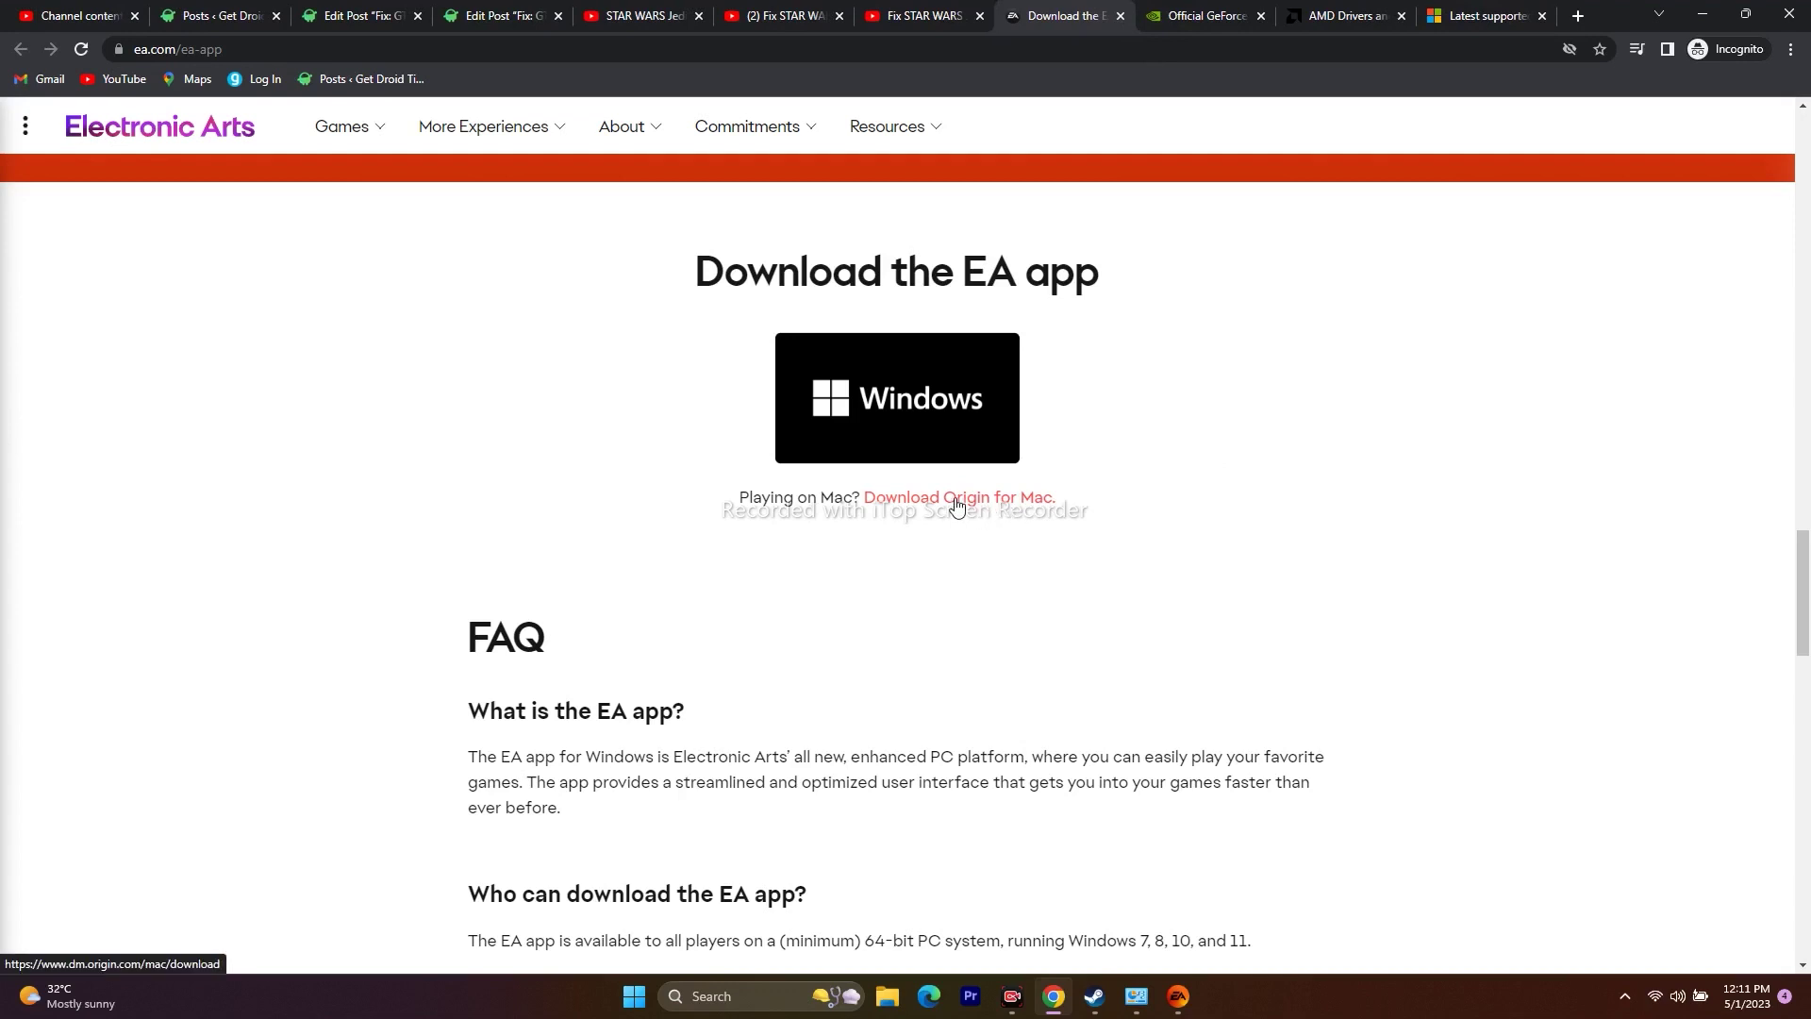
pyautogui.rightClick(957, 507)
pyautogui.click(1020, 619)
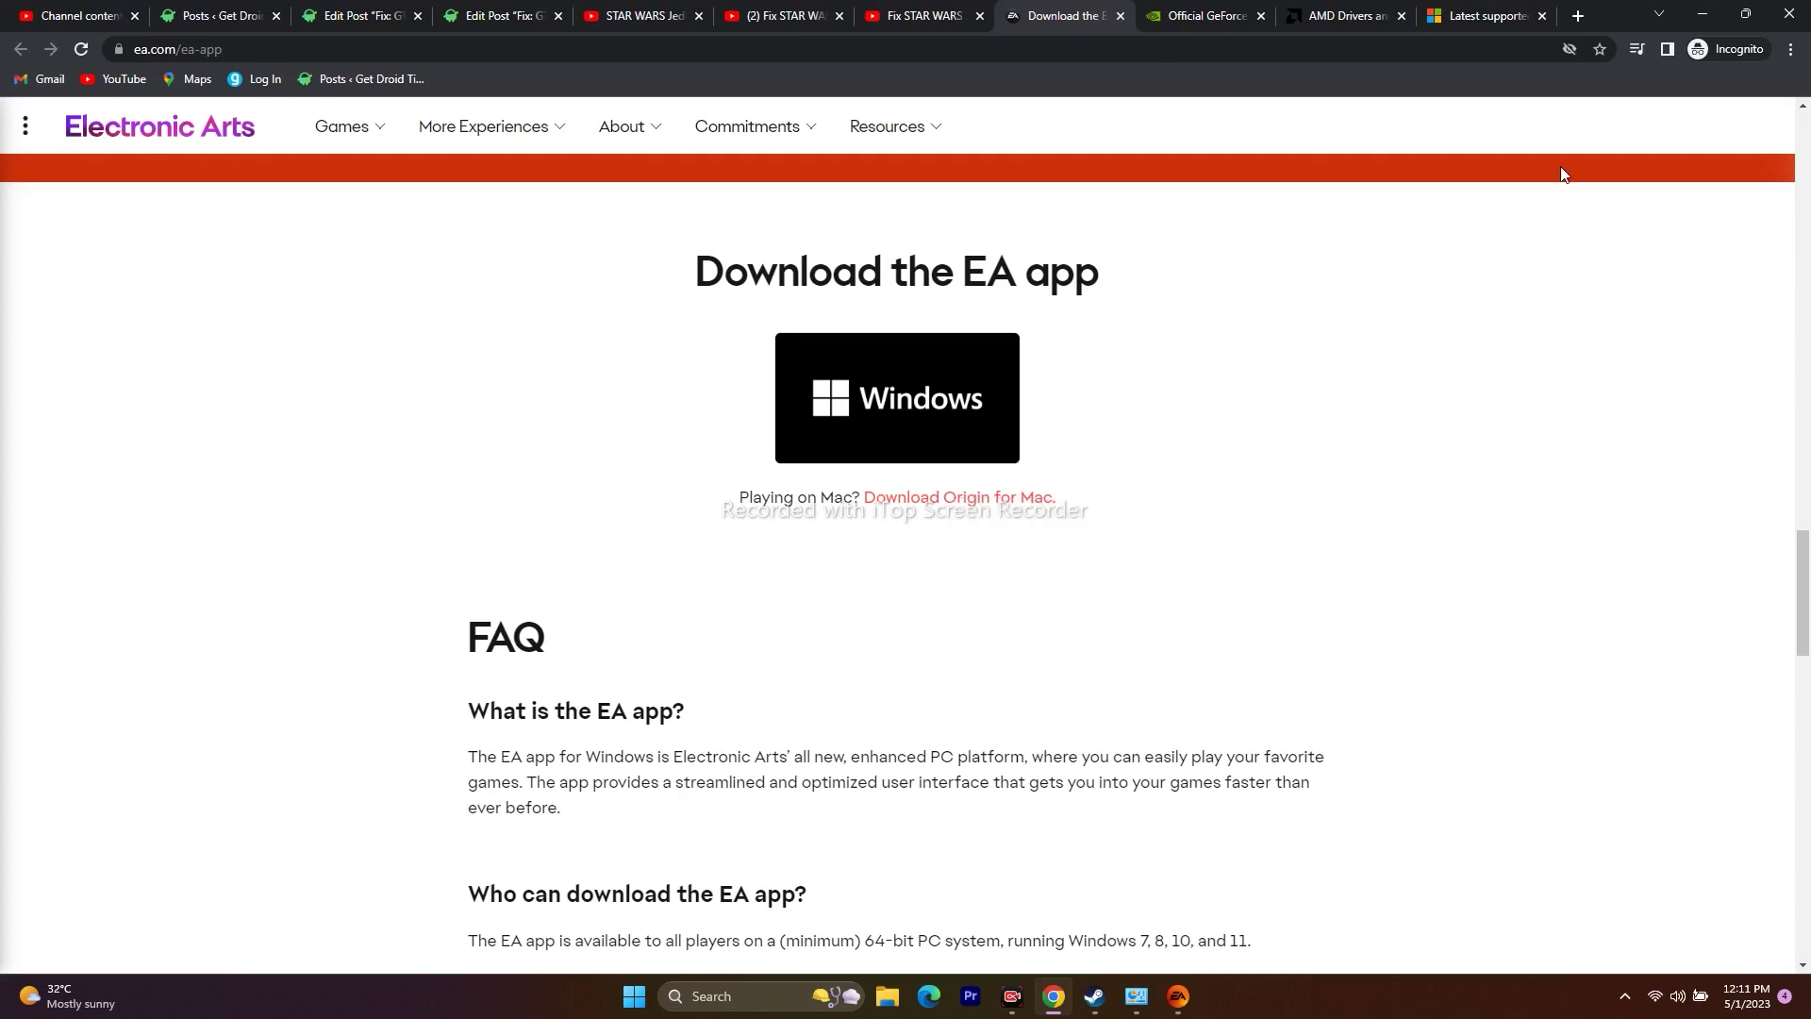
# Step: Open Google in a new browser tab
pyautogui.click(1574, 15)
pyautogui.write('go')
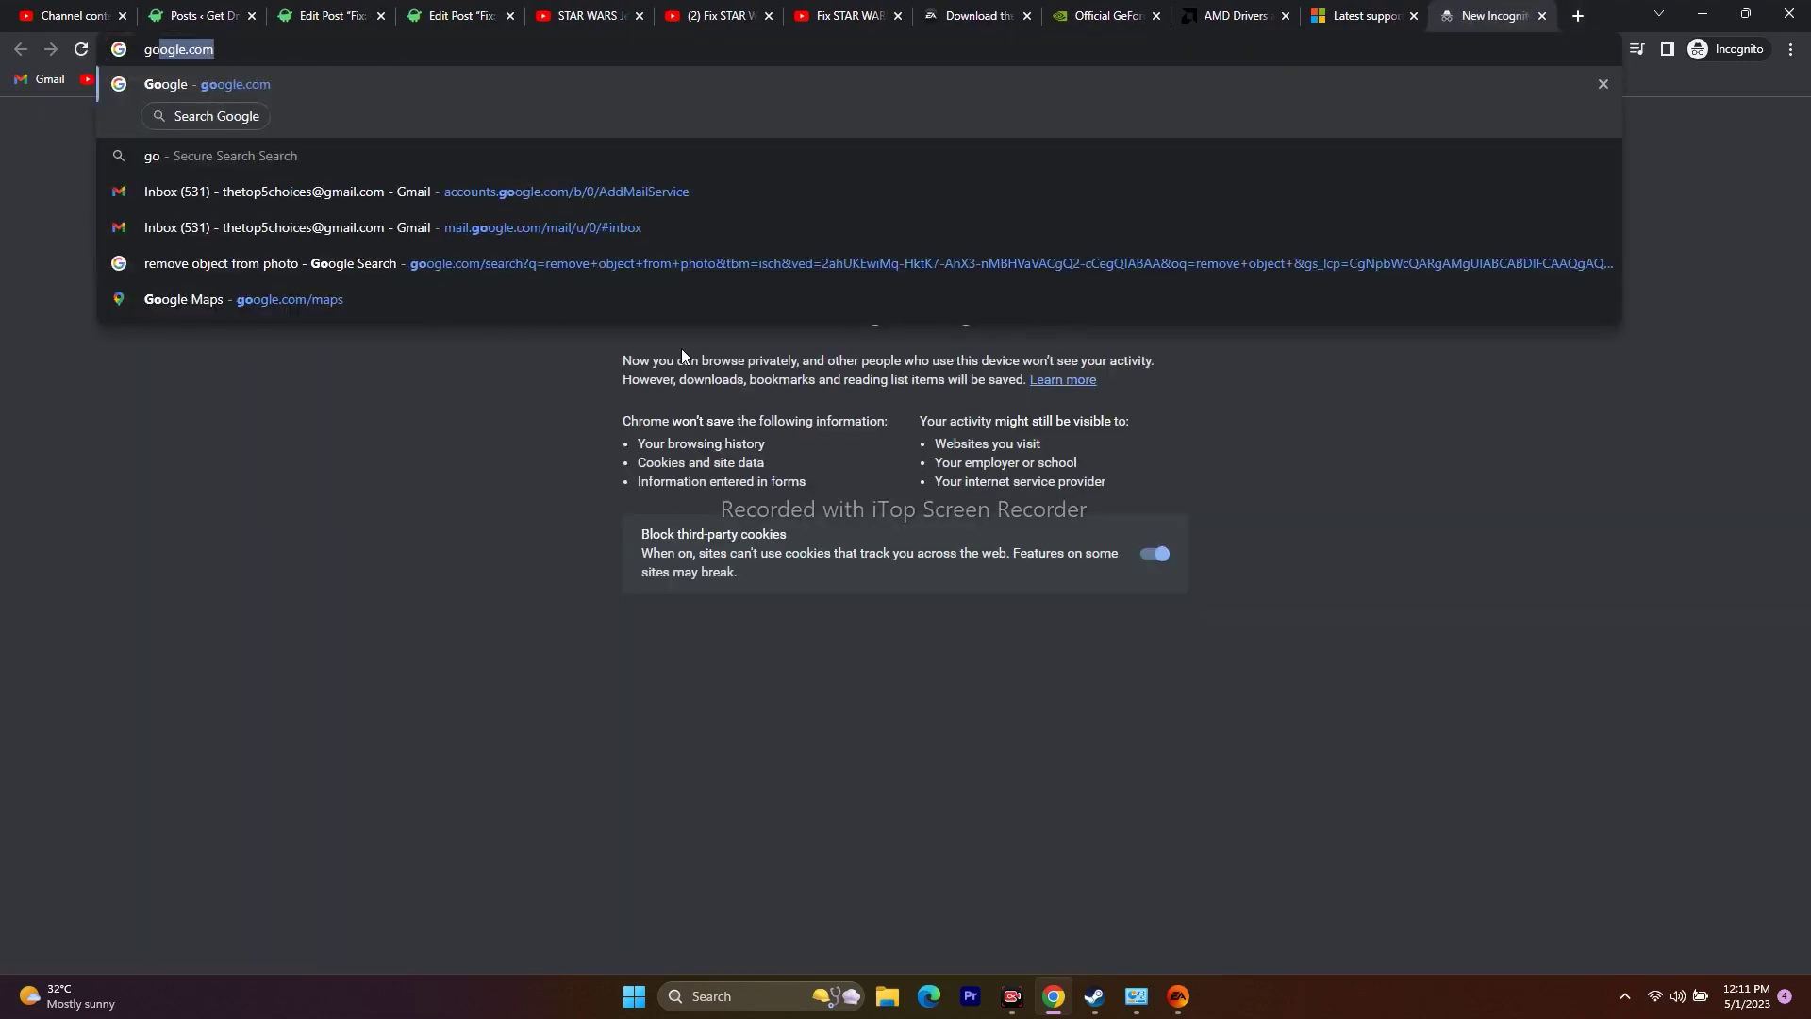
pyautogui.write('ogle')
pyautogui.press('Return')
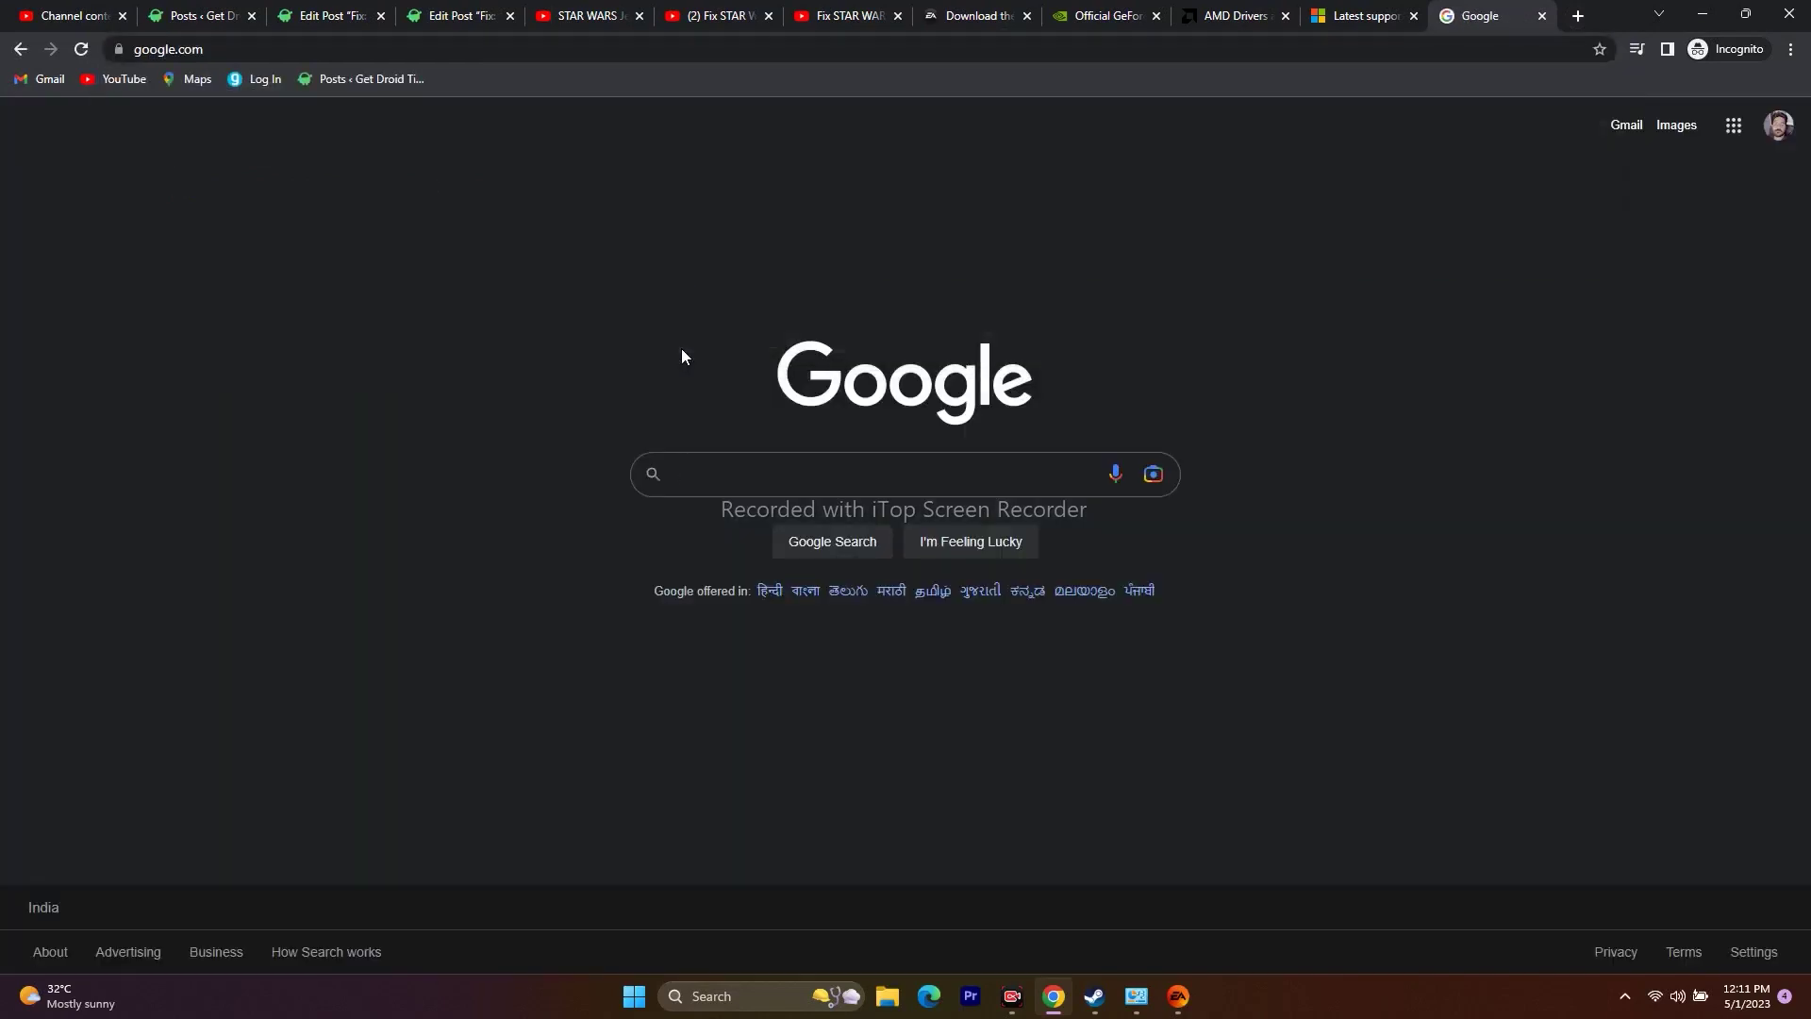
pyautogui.click(230, 49)
pyautogui.press('BackSpace')
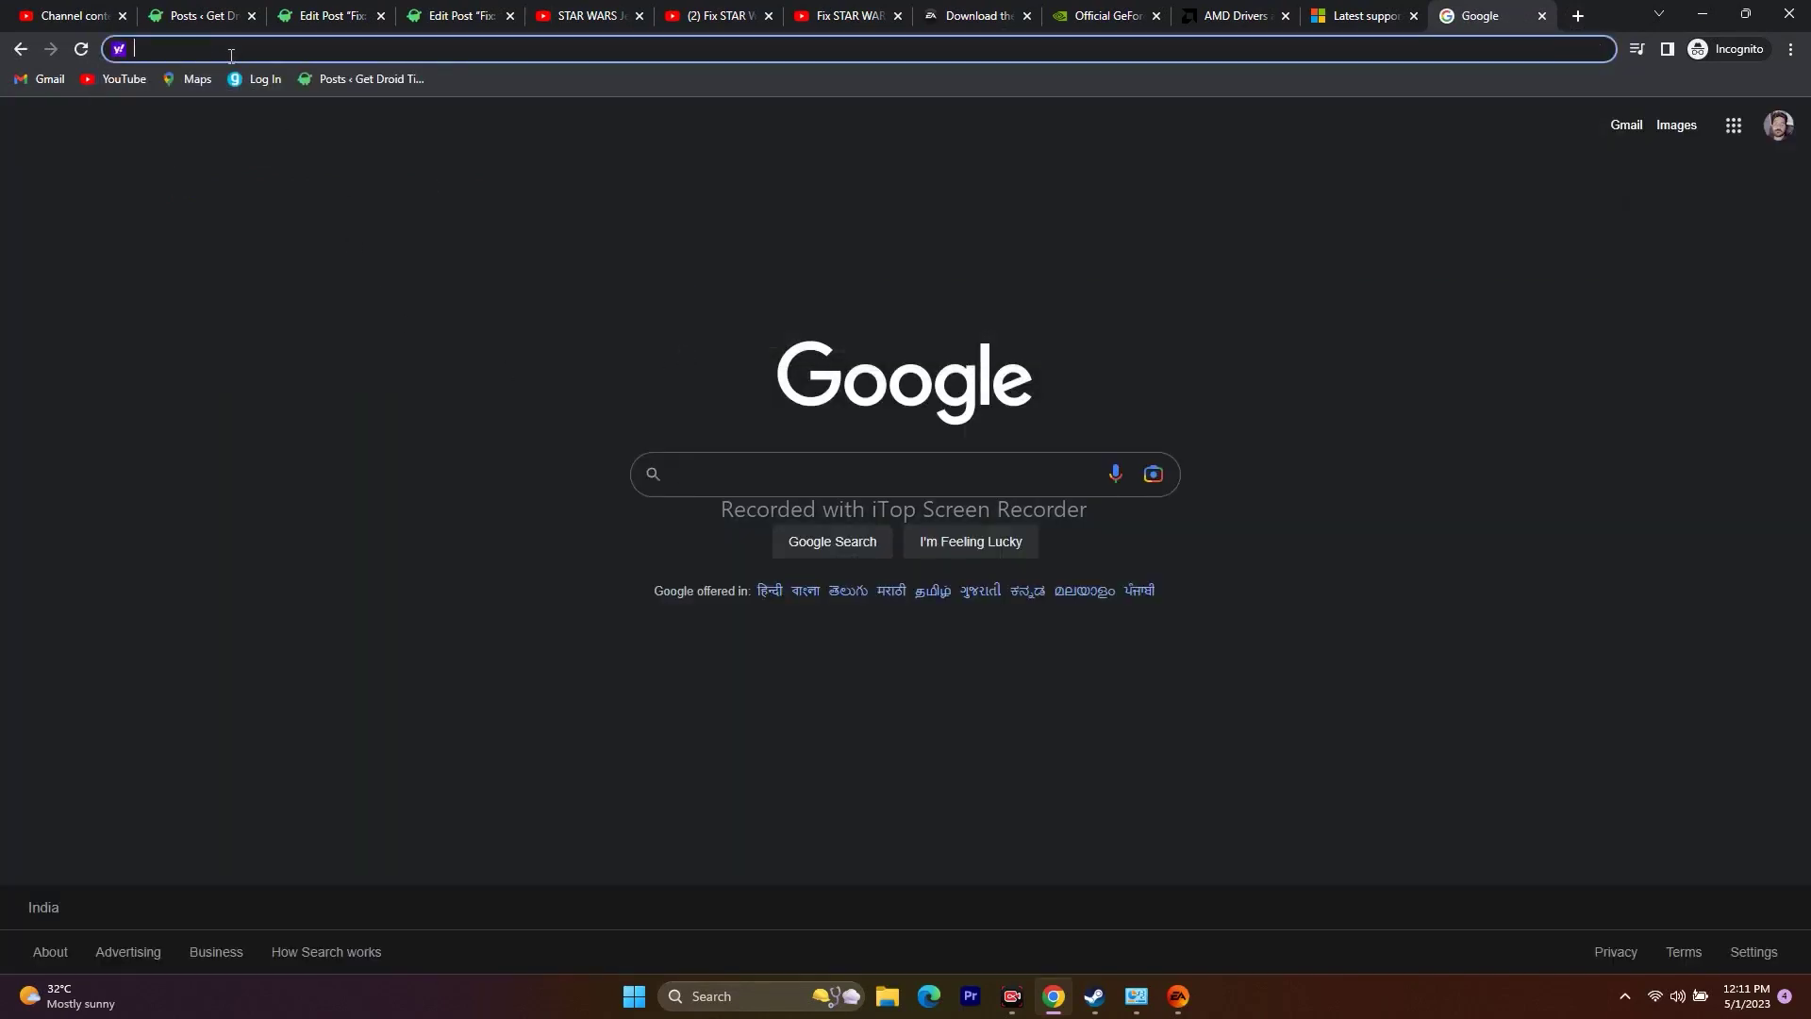
pyautogui.hotkey('ctrl', 'v')
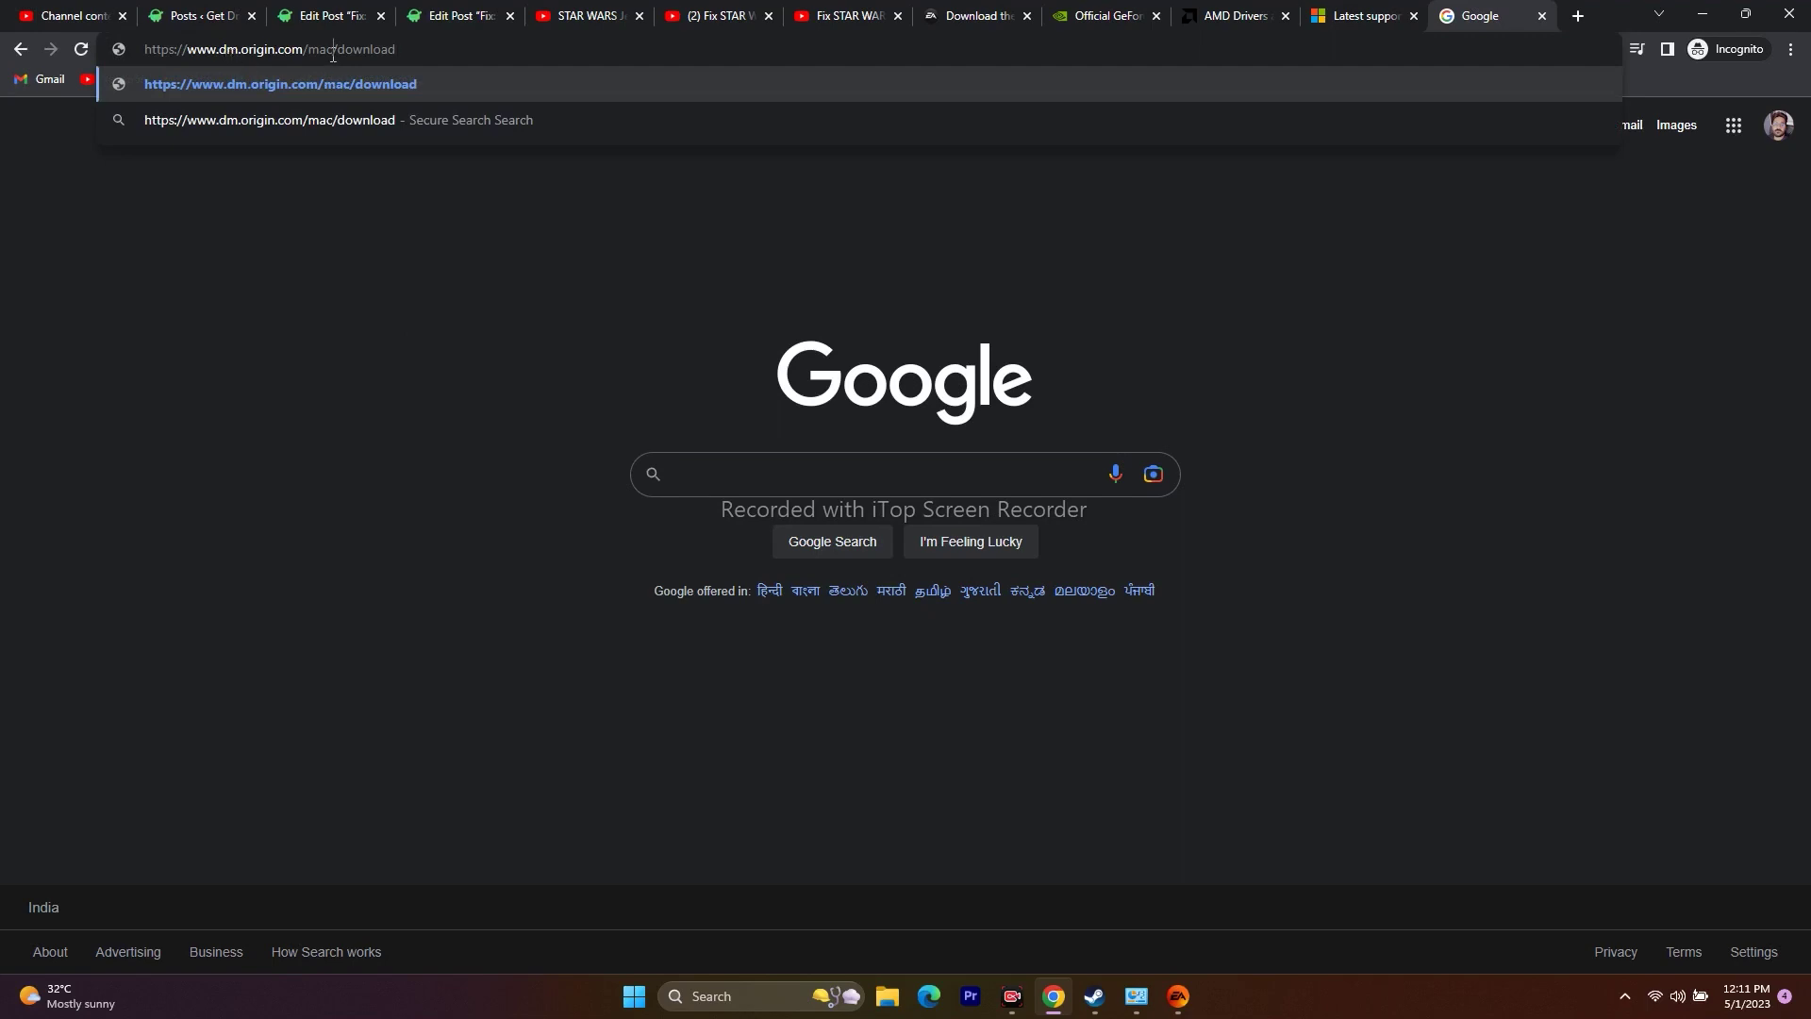
pyautogui.press('BackSpace')
pyautogui.press('BackSpace')
pyautogui.press('BackSpace')
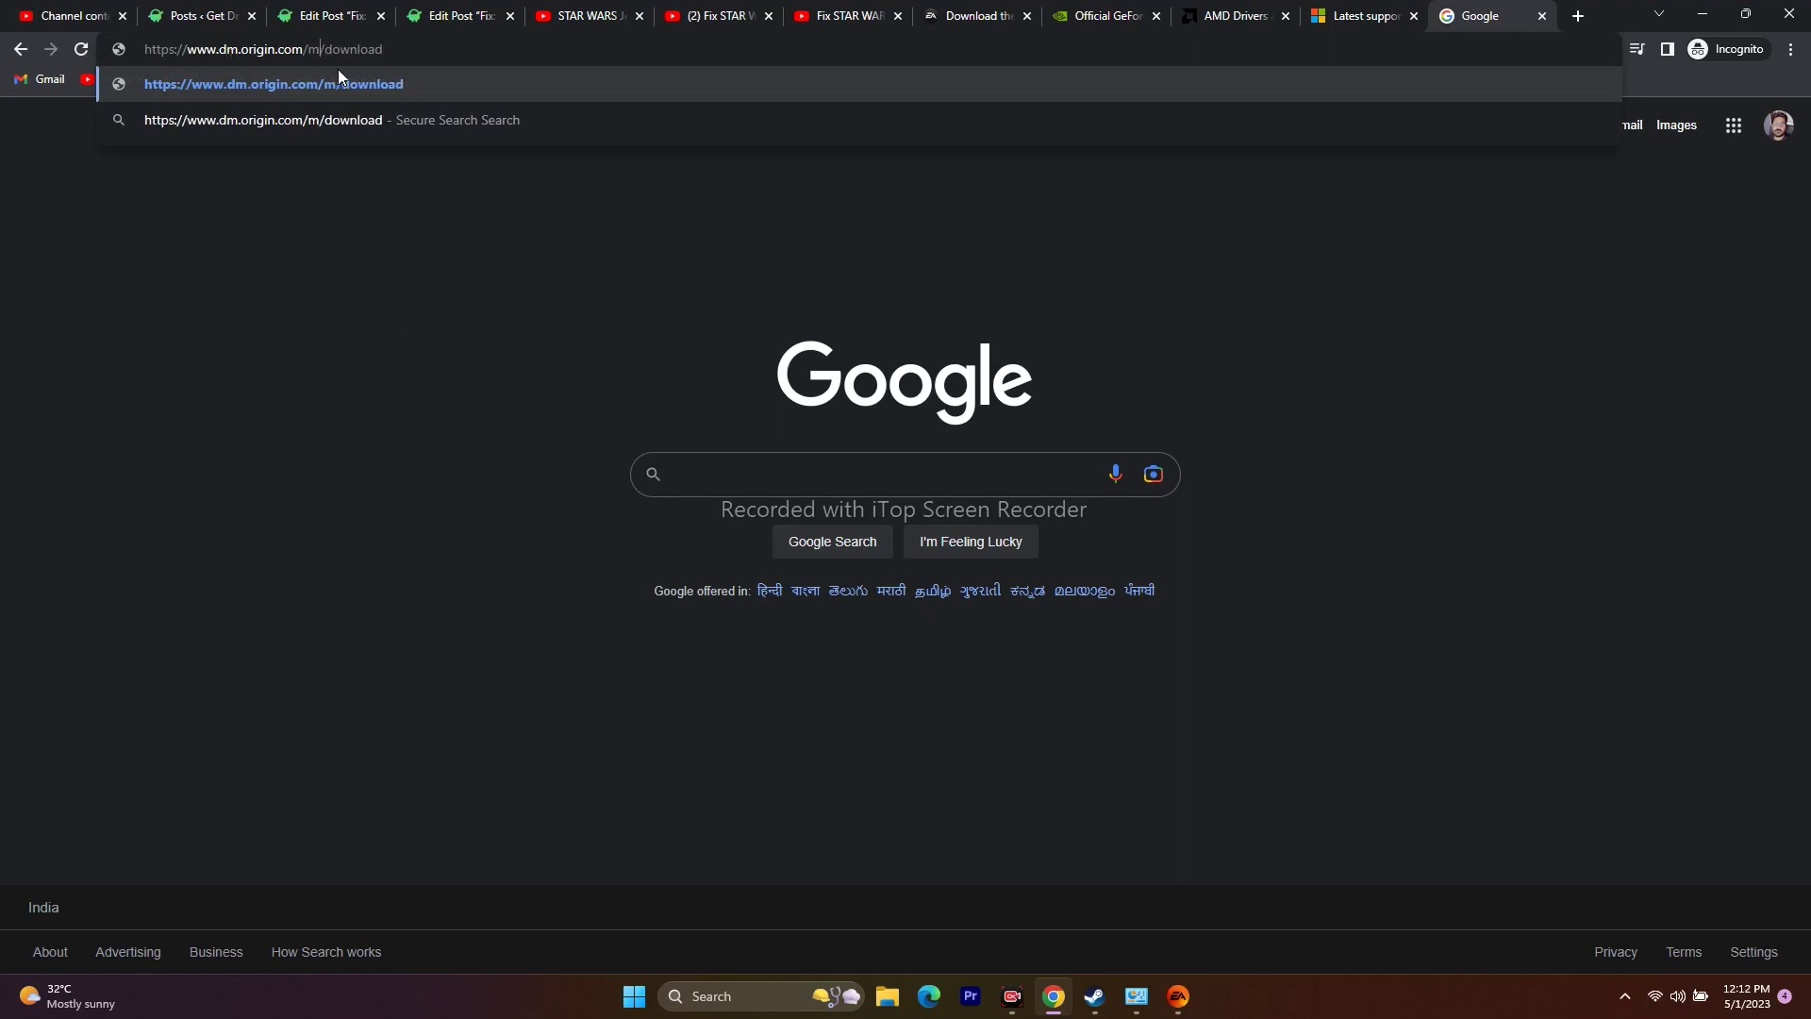
pyautogui.write('pc')
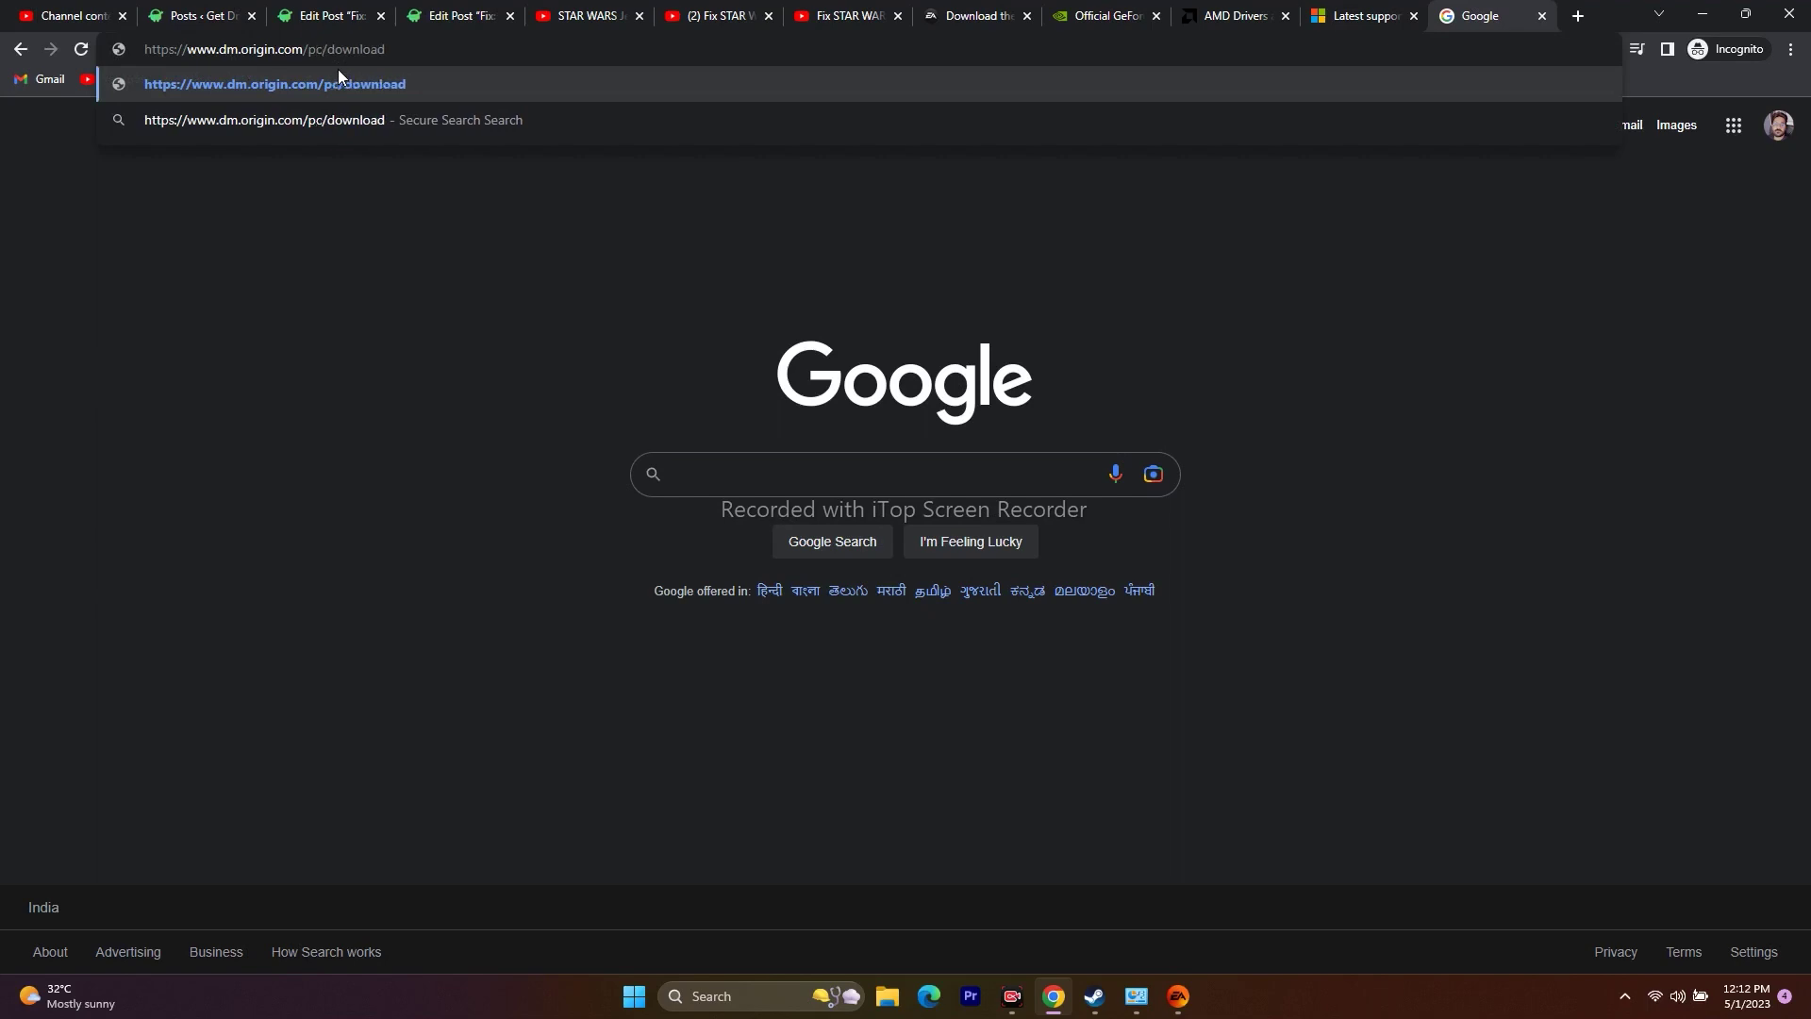
pyautogui.press('Return')
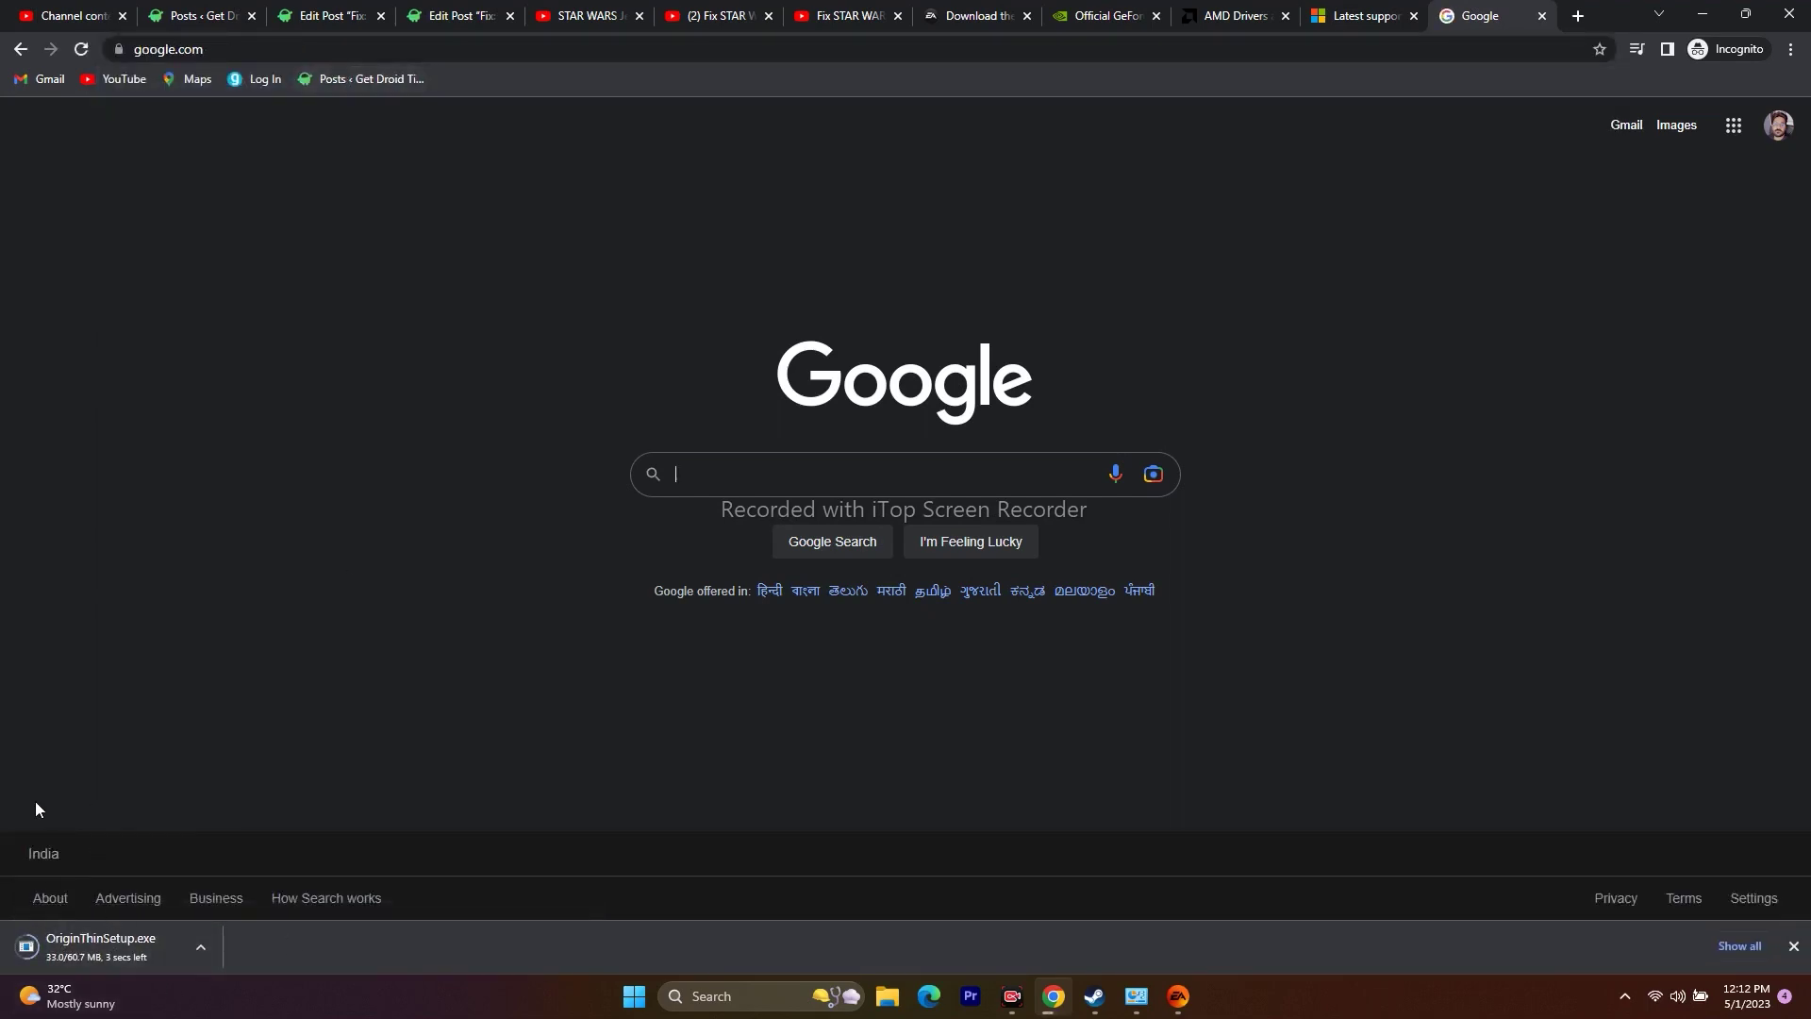
# Step: Run the downloaded OriginThinSetup.exe and minimize the browser window
pyautogui.click(201, 949)
pyautogui.click(260, 801)
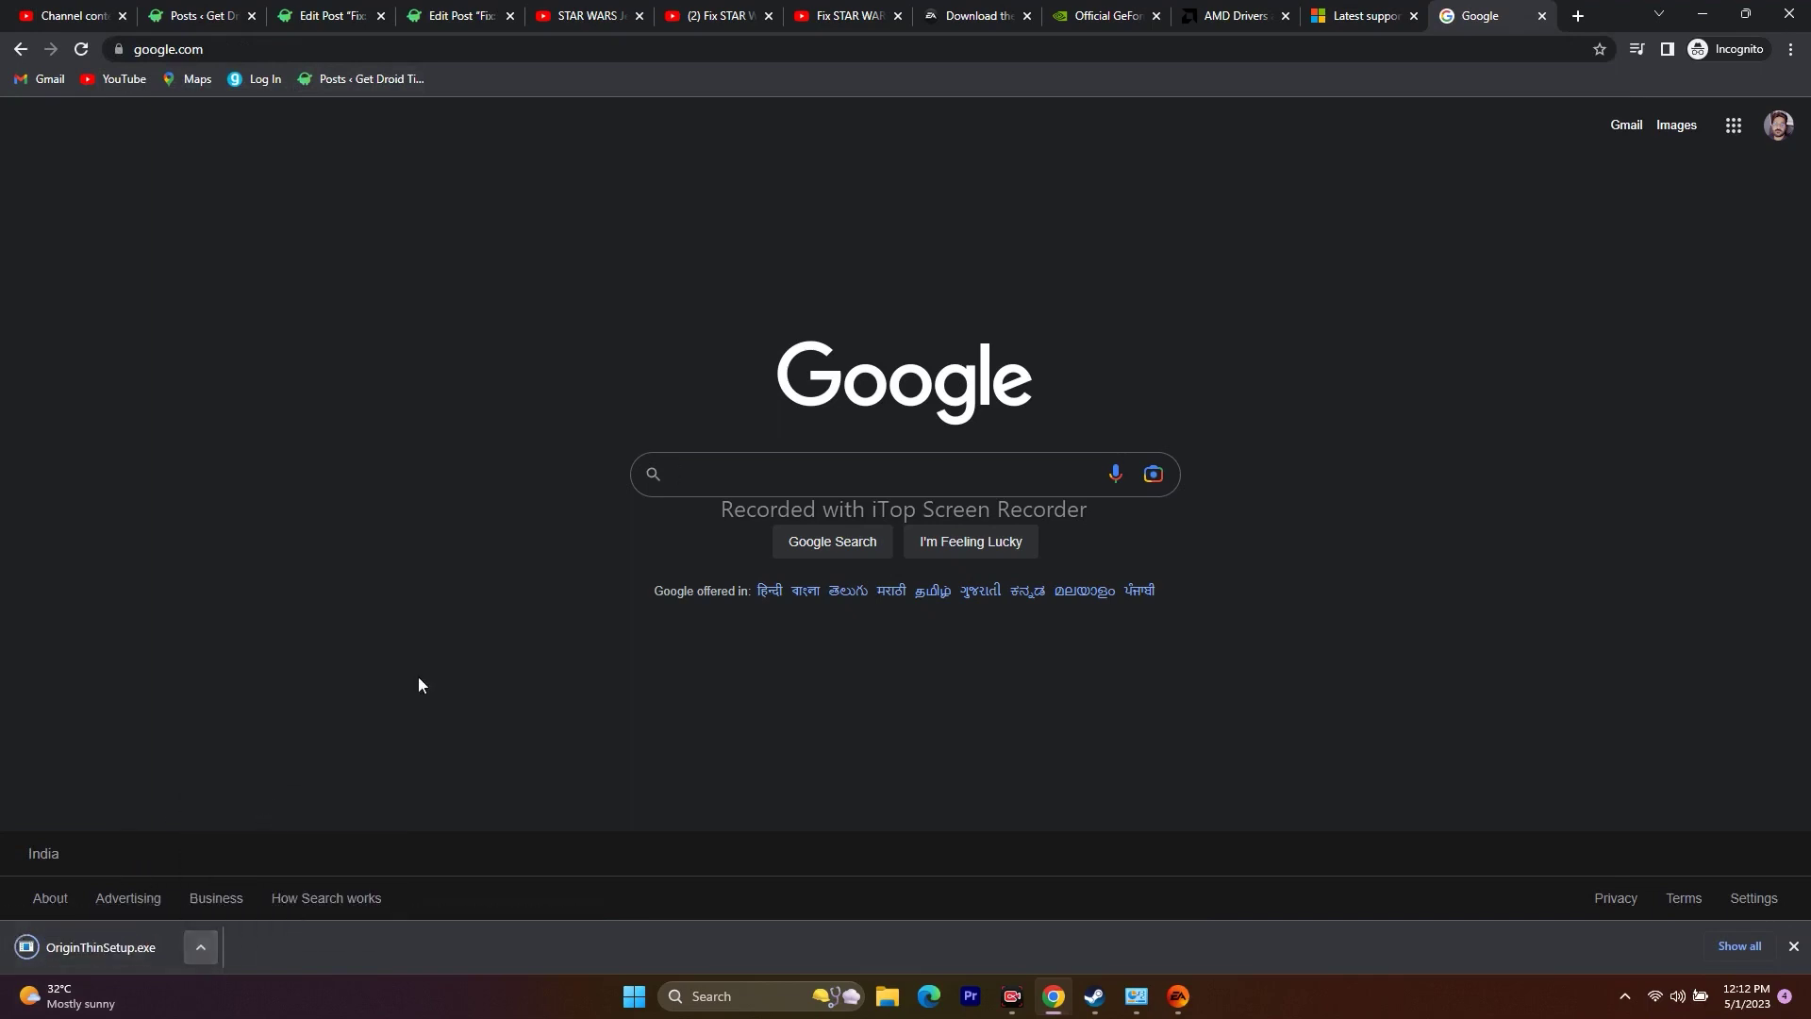
pyautogui.click(193, 948)
pyautogui.click(250, 829)
pyautogui.click(962, 517)
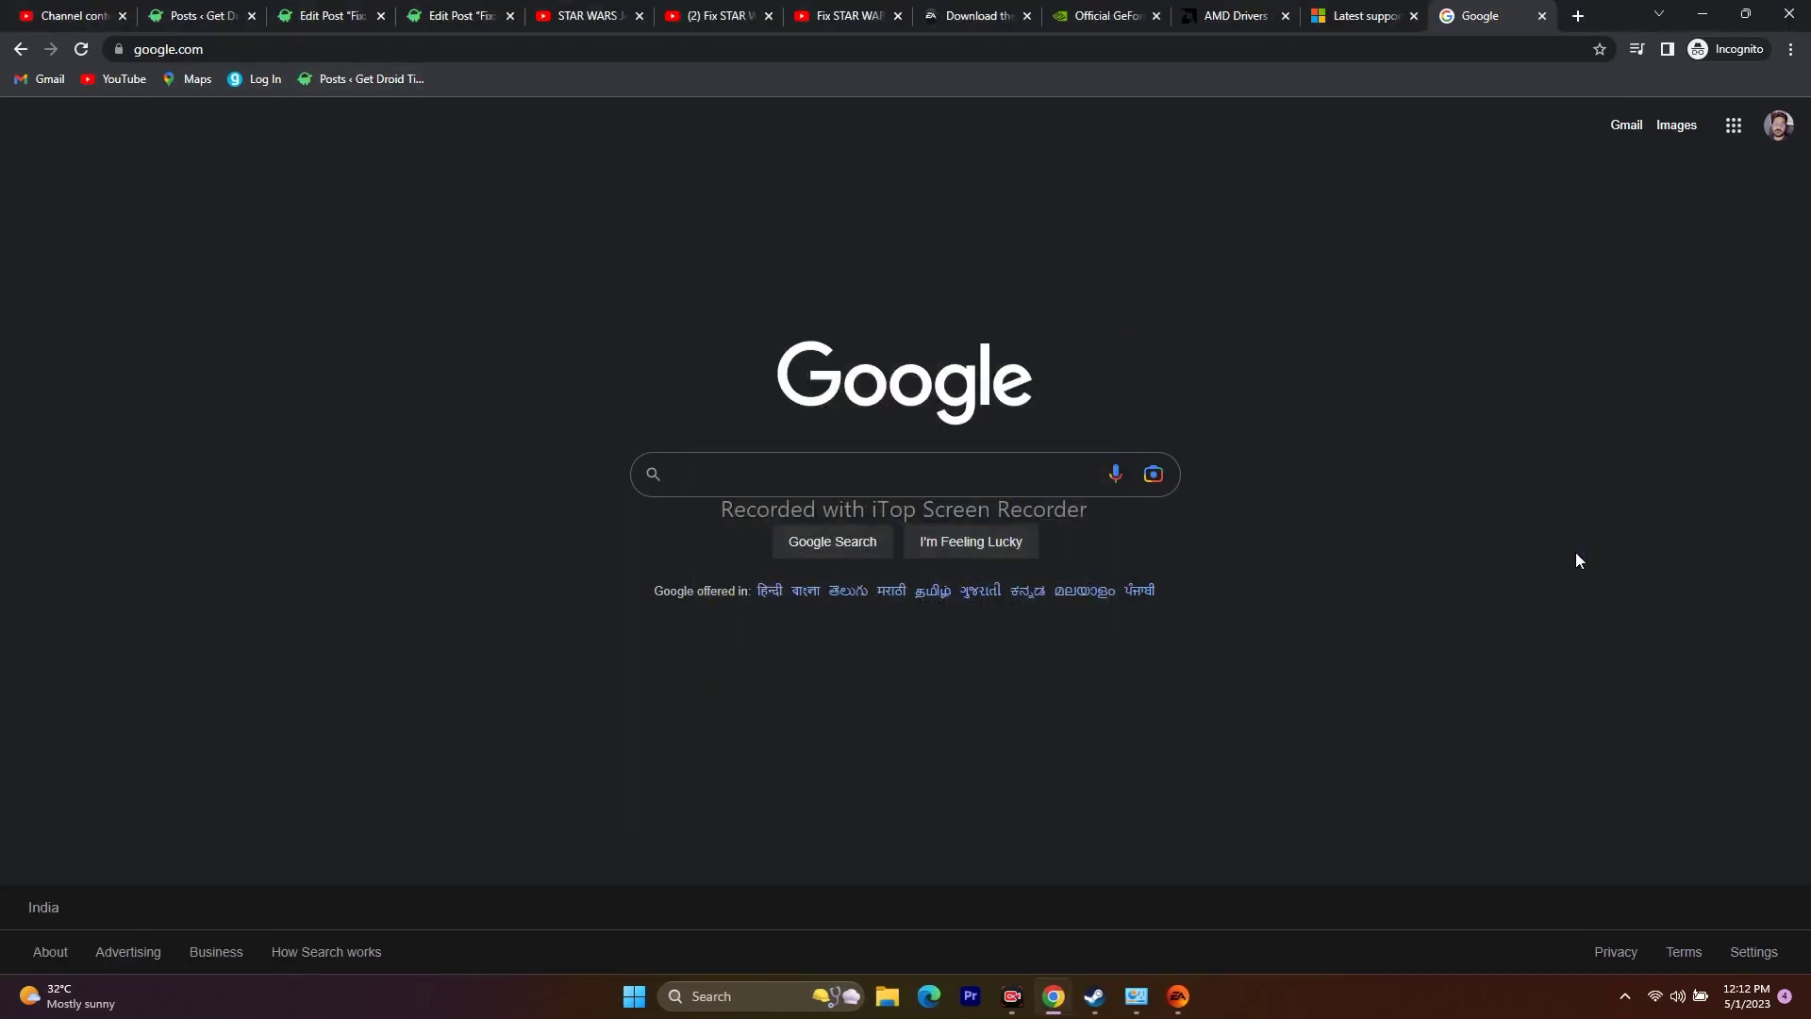
pyautogui.click(1704, 13)
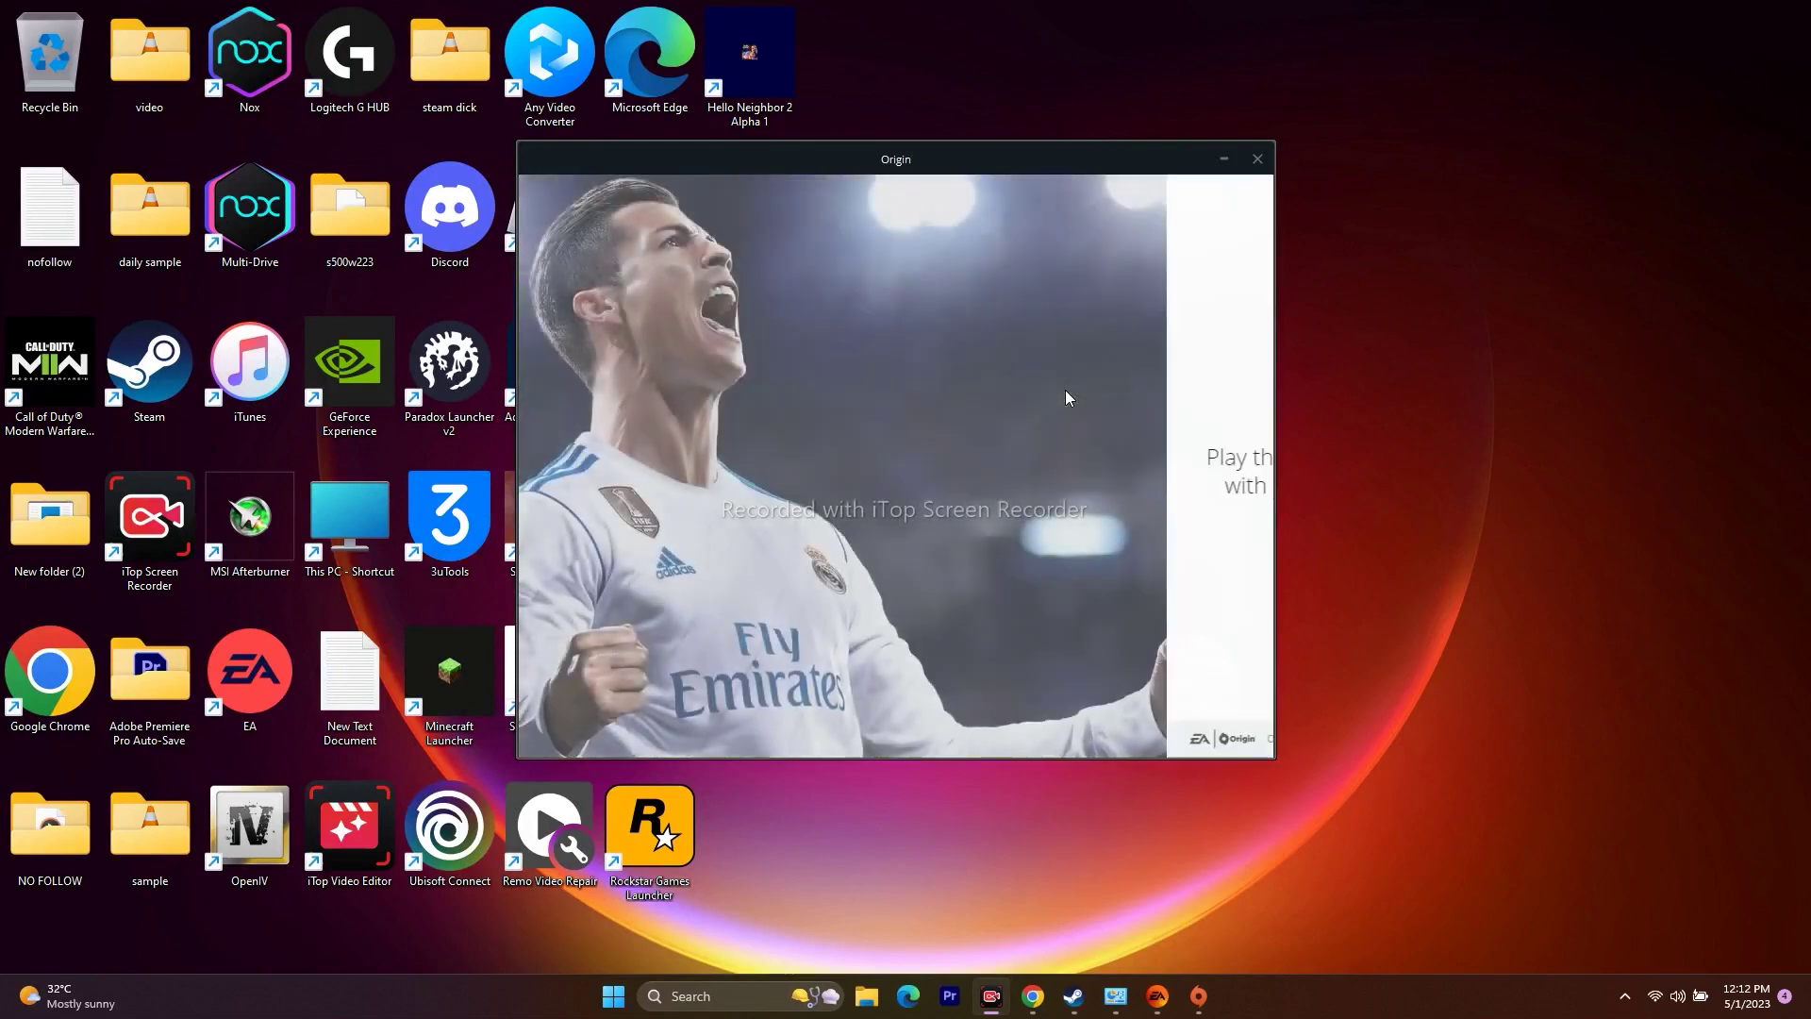
# Step: Install Origin with Technical Preview versions enabled and the End User License Agreement accepted, and dismiss its launch message
pyautogui.click(1133, 569)
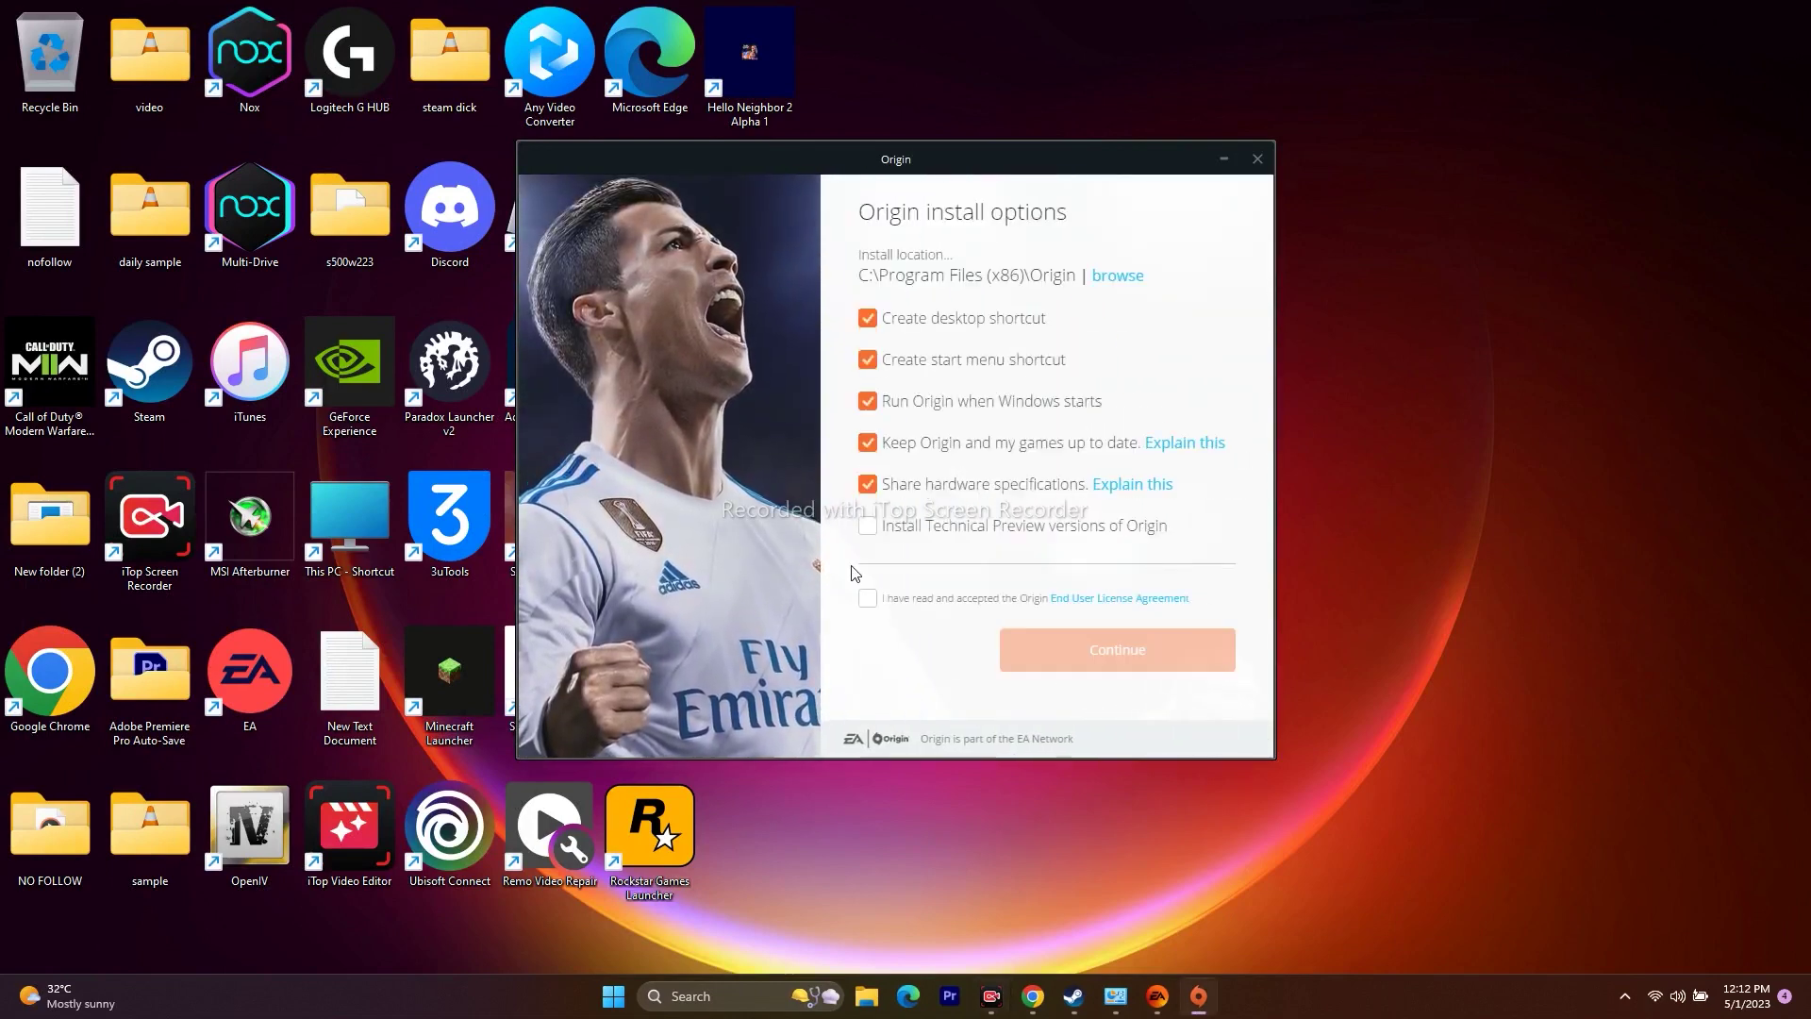
pyautogui.click(867, 598)
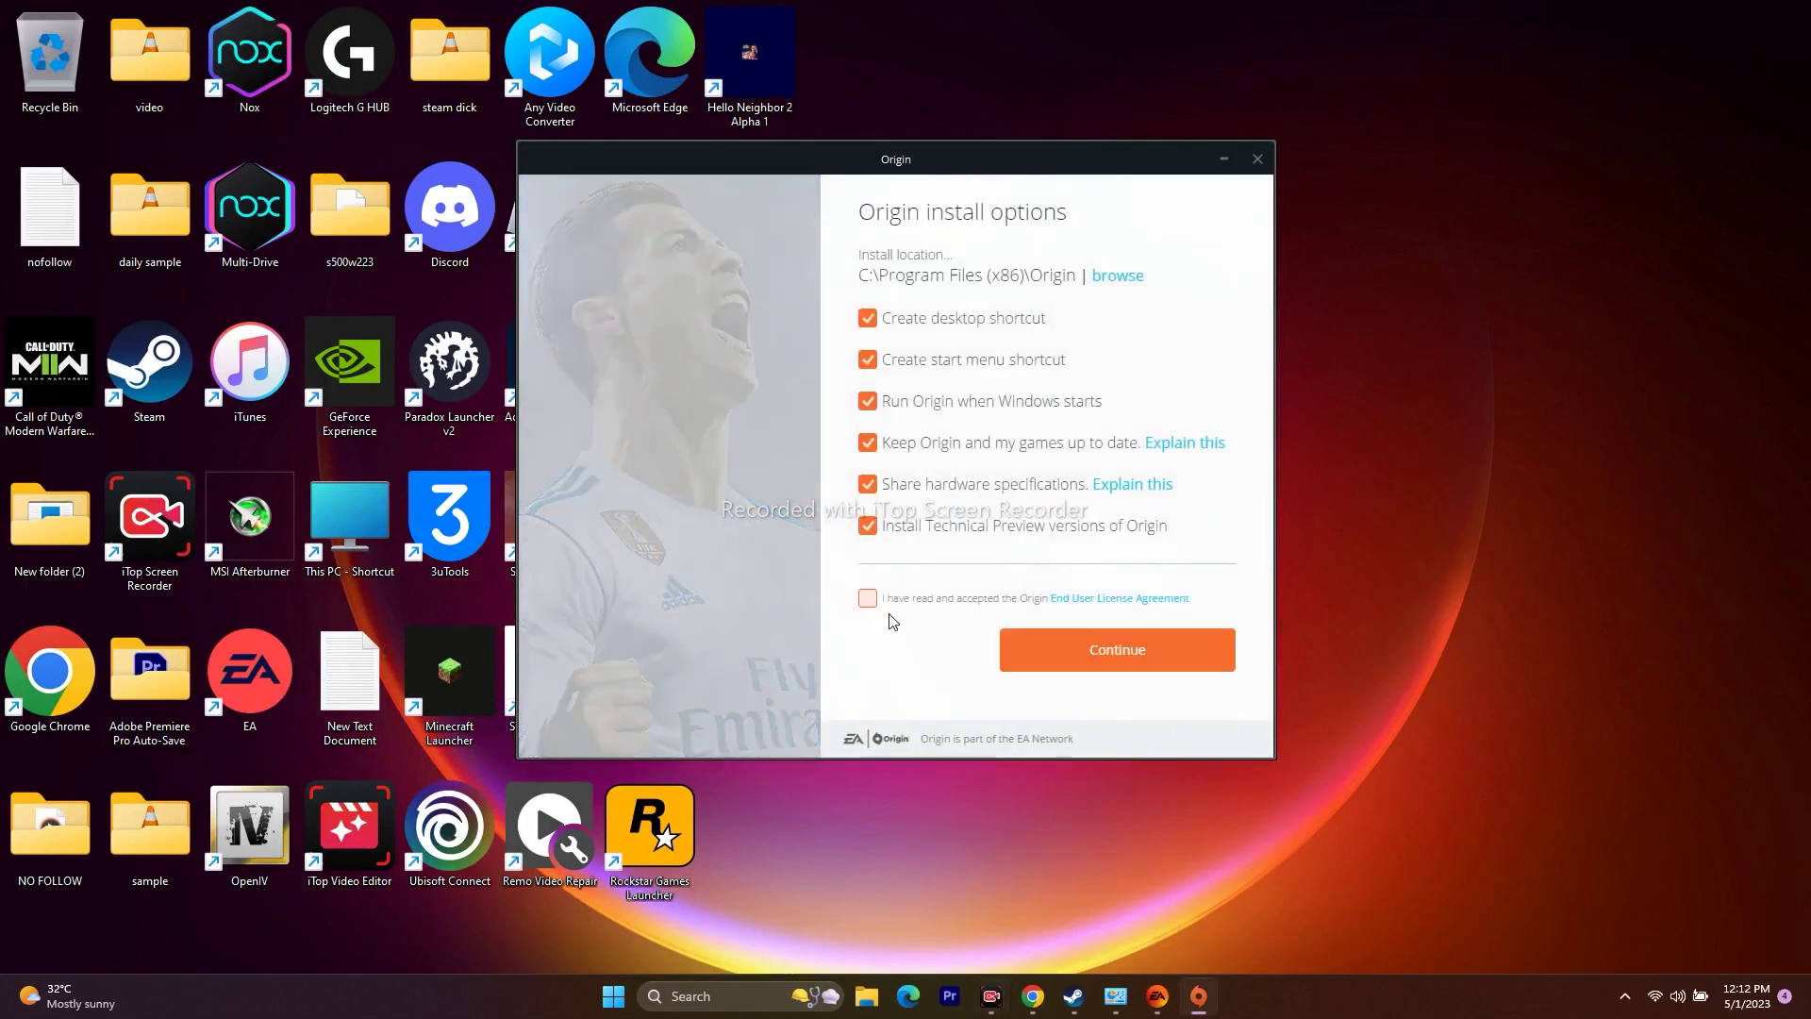
pyautogui.click(1117, 650)
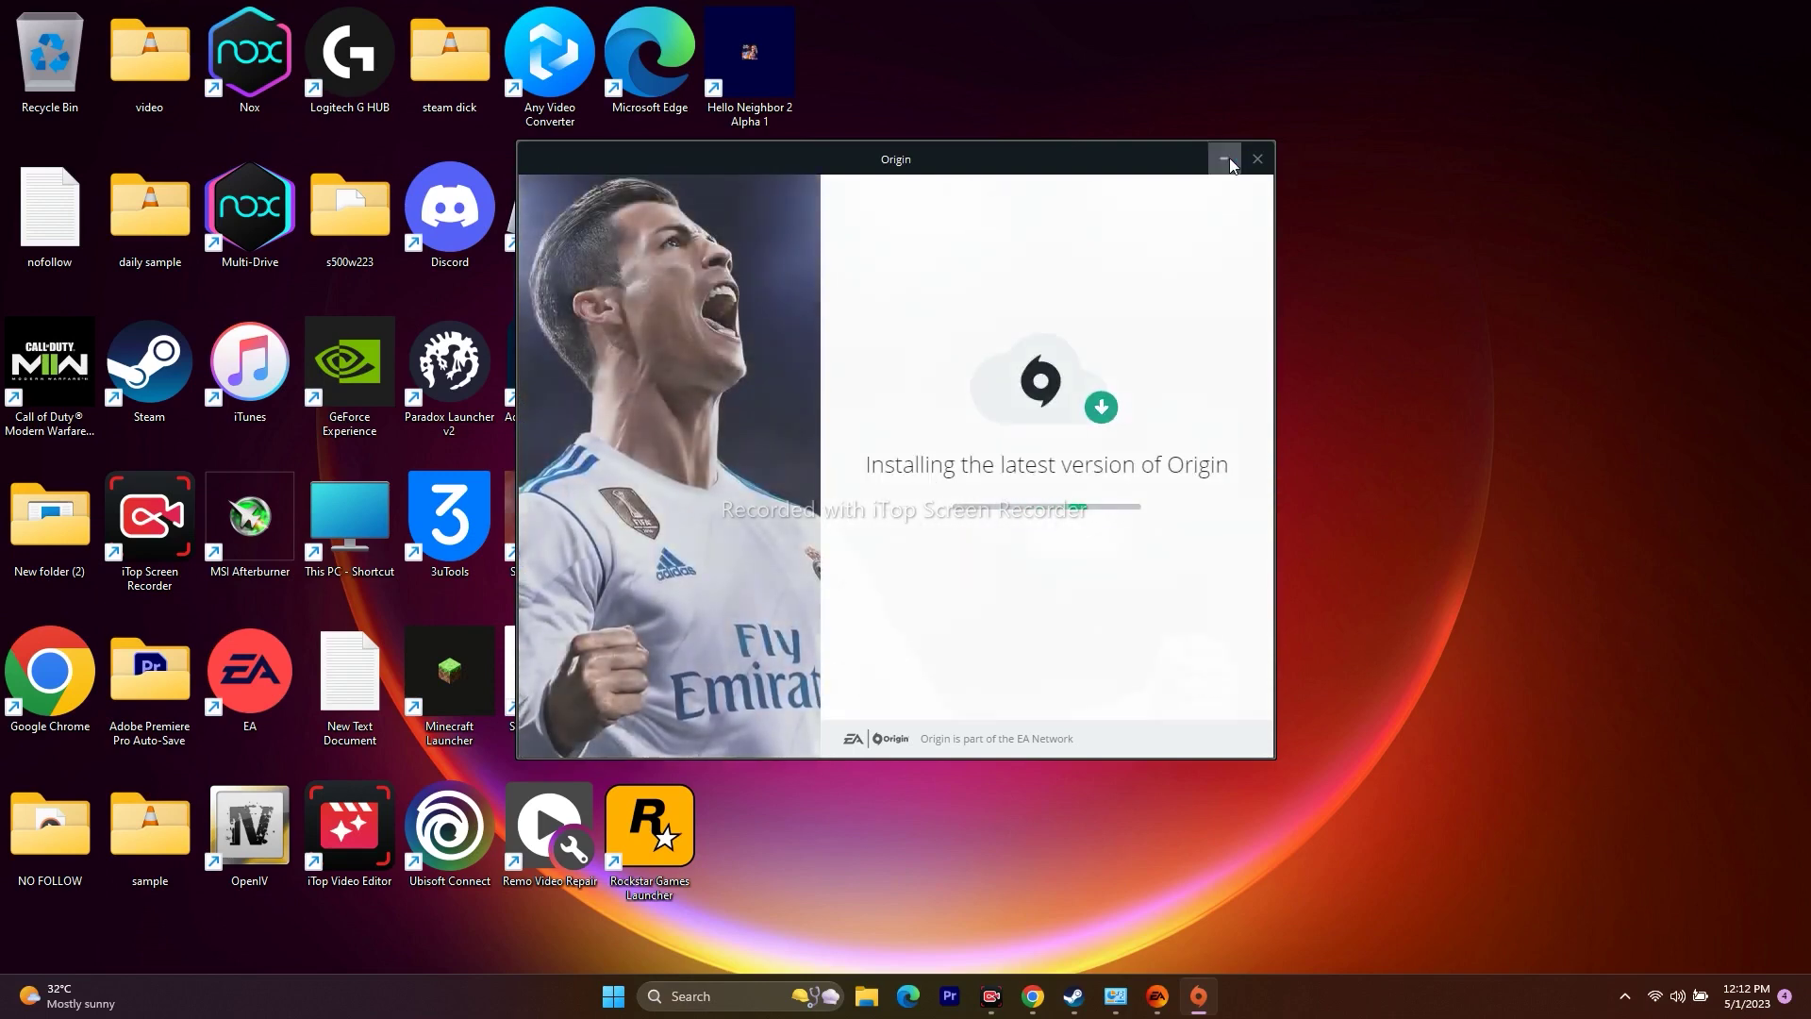
pyautogui.click(1230, 159)
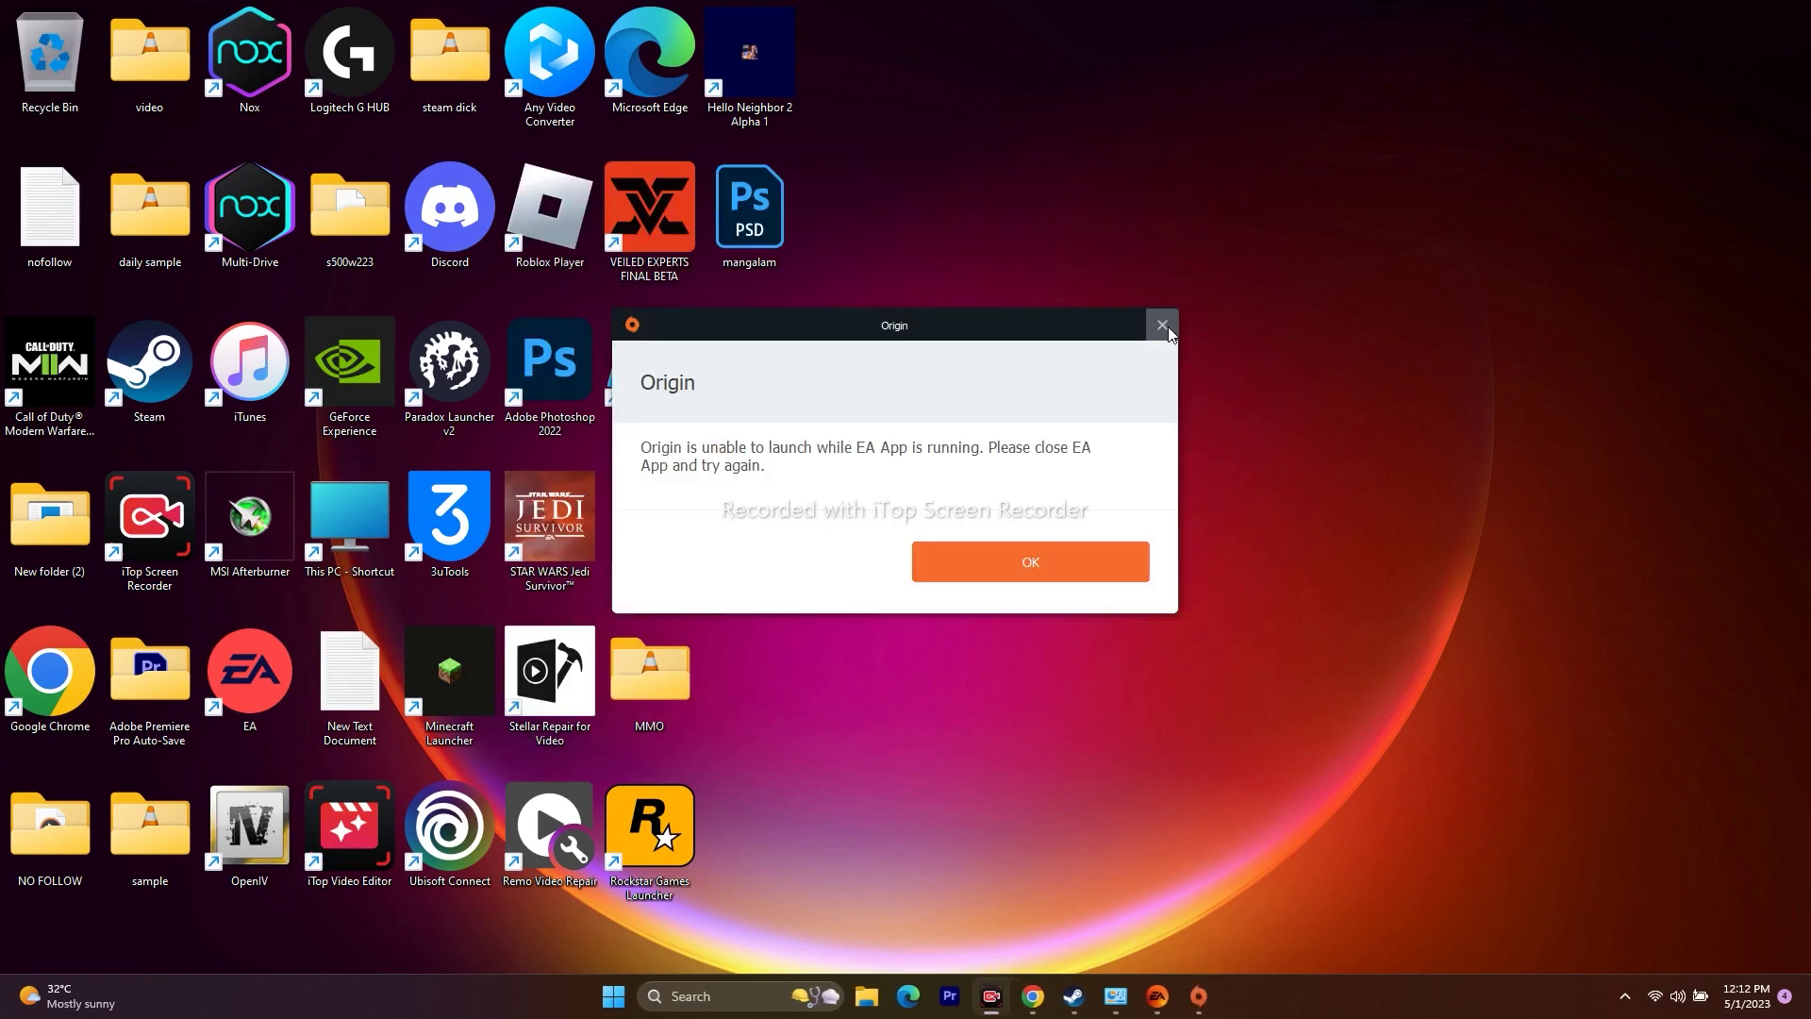
pyautogui.click(1165, 326)
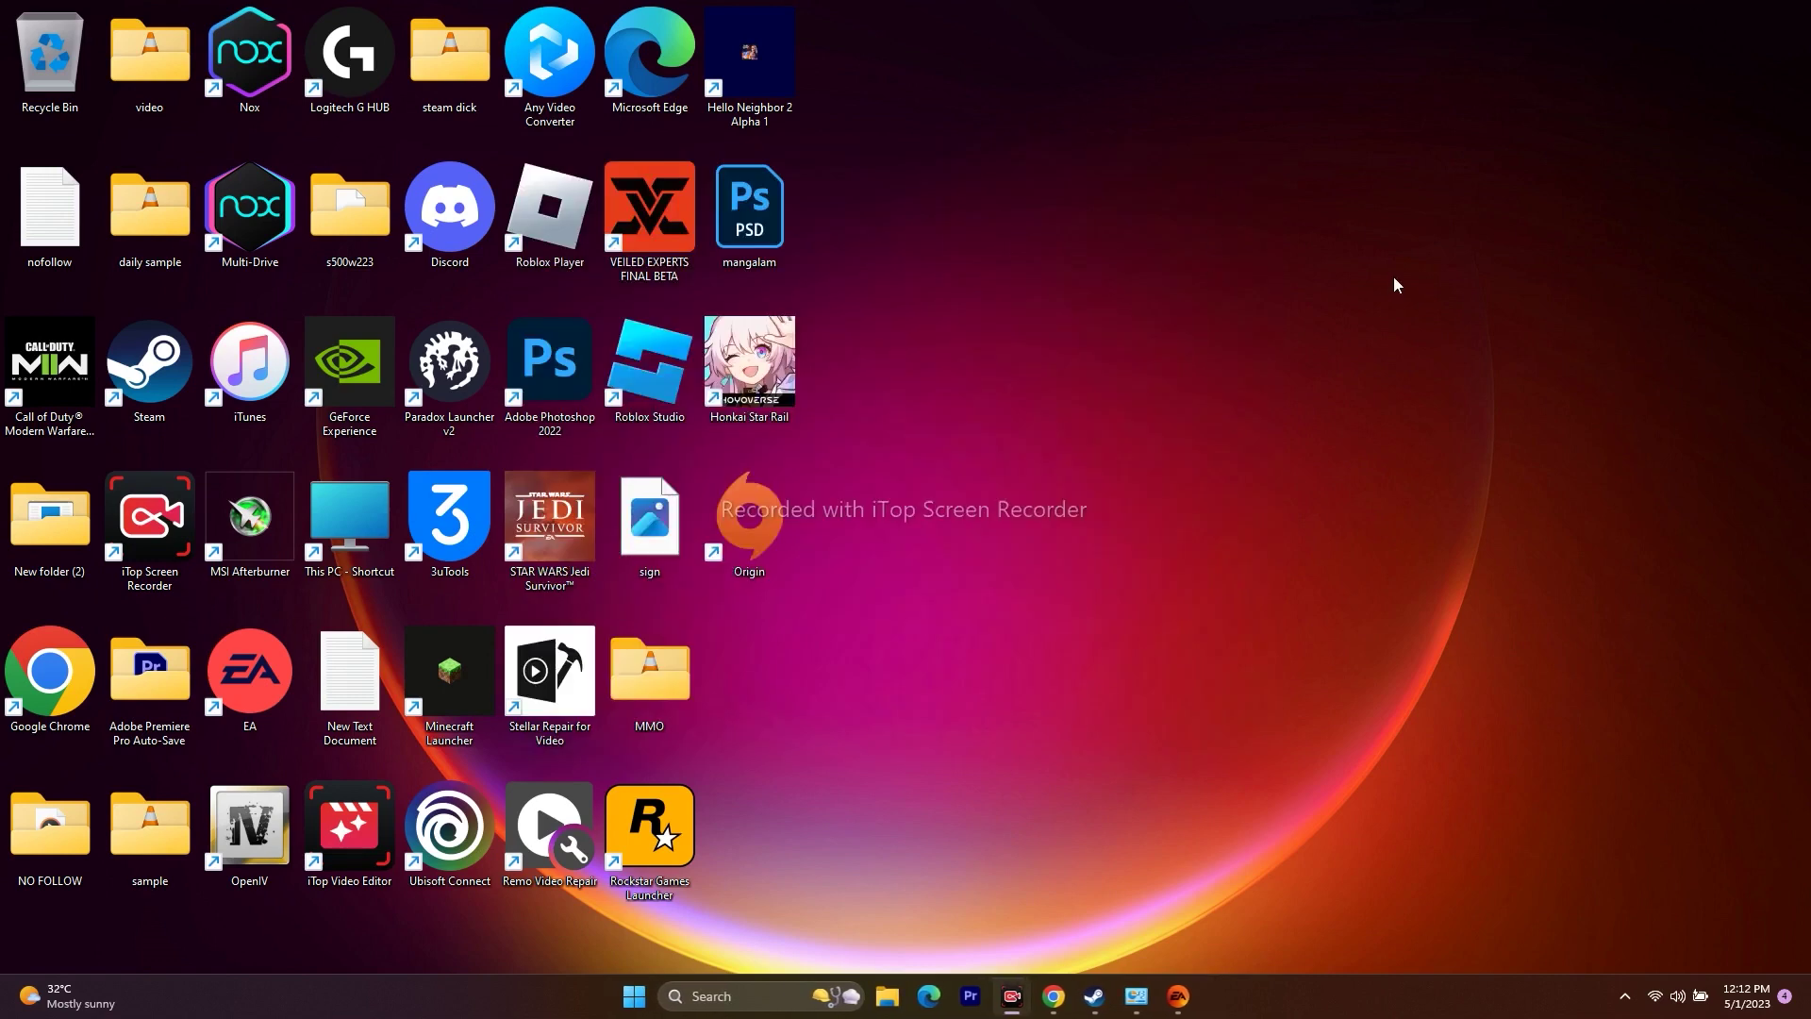
# Step: Open the file location of the EA app from Windows search
pyautogui.click(714, 987)
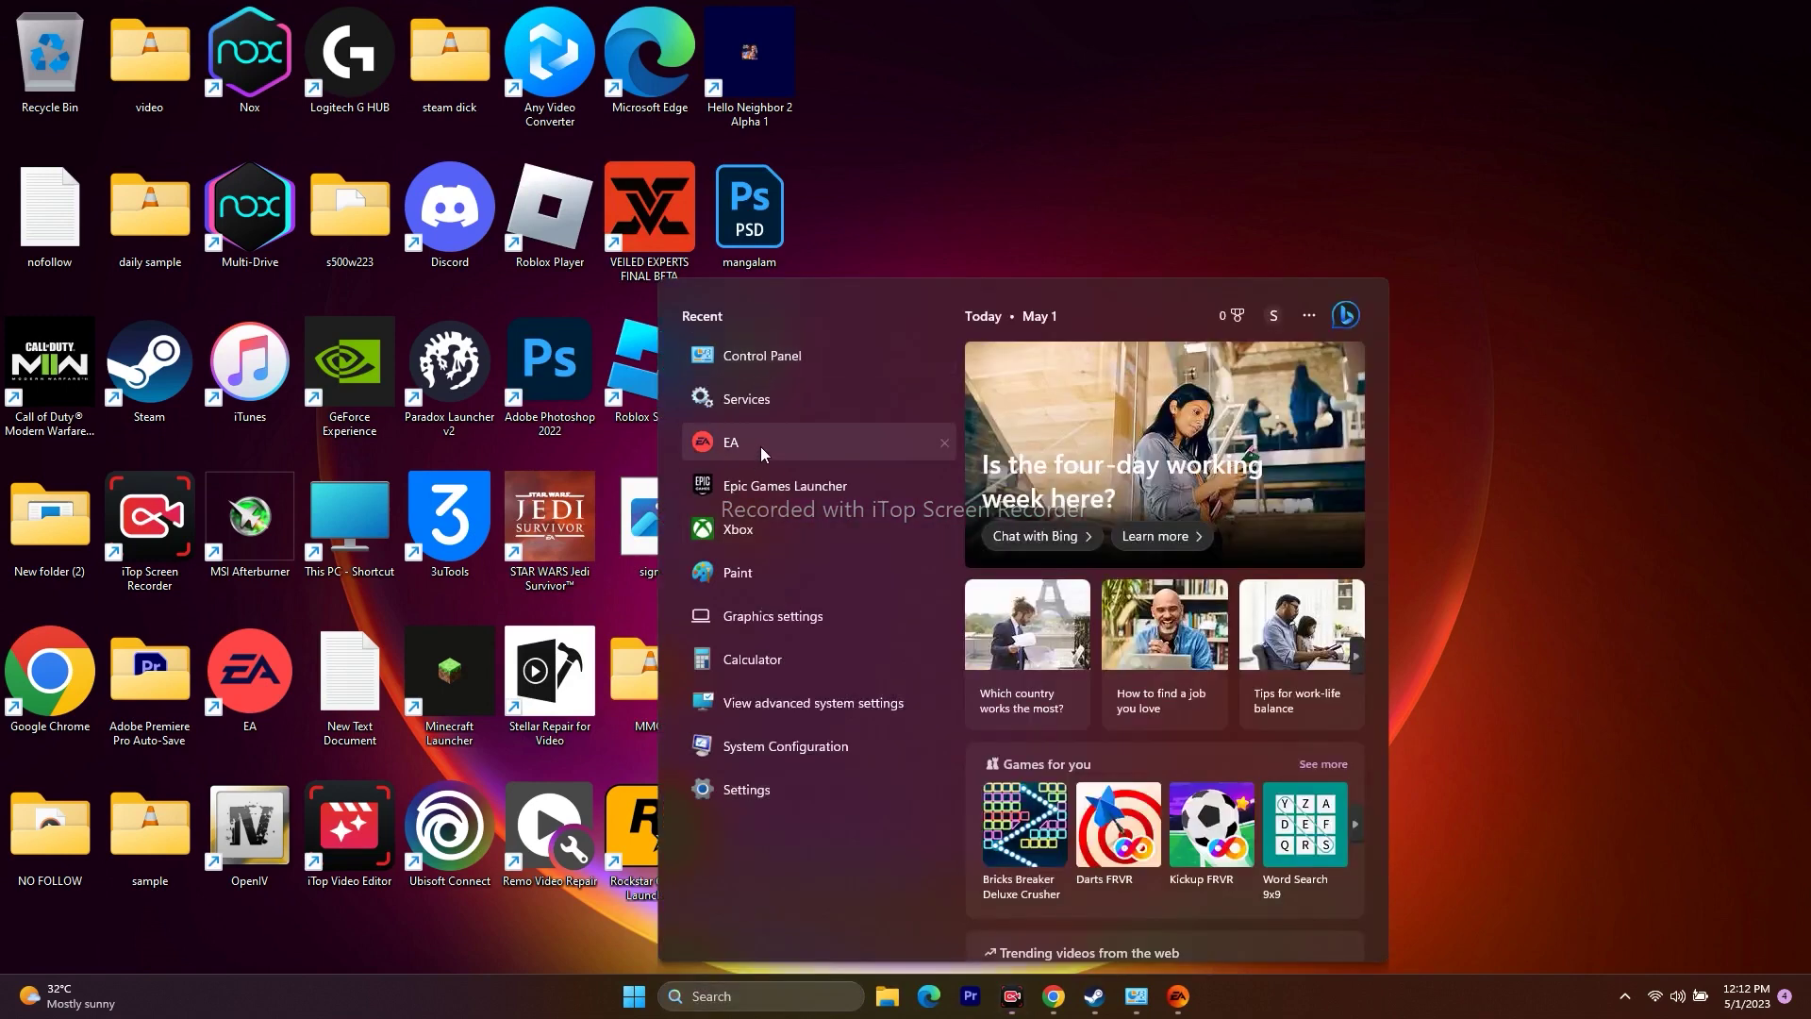
pyautogui.rightClick(761, 445)
pyautogui.click(896, 505)
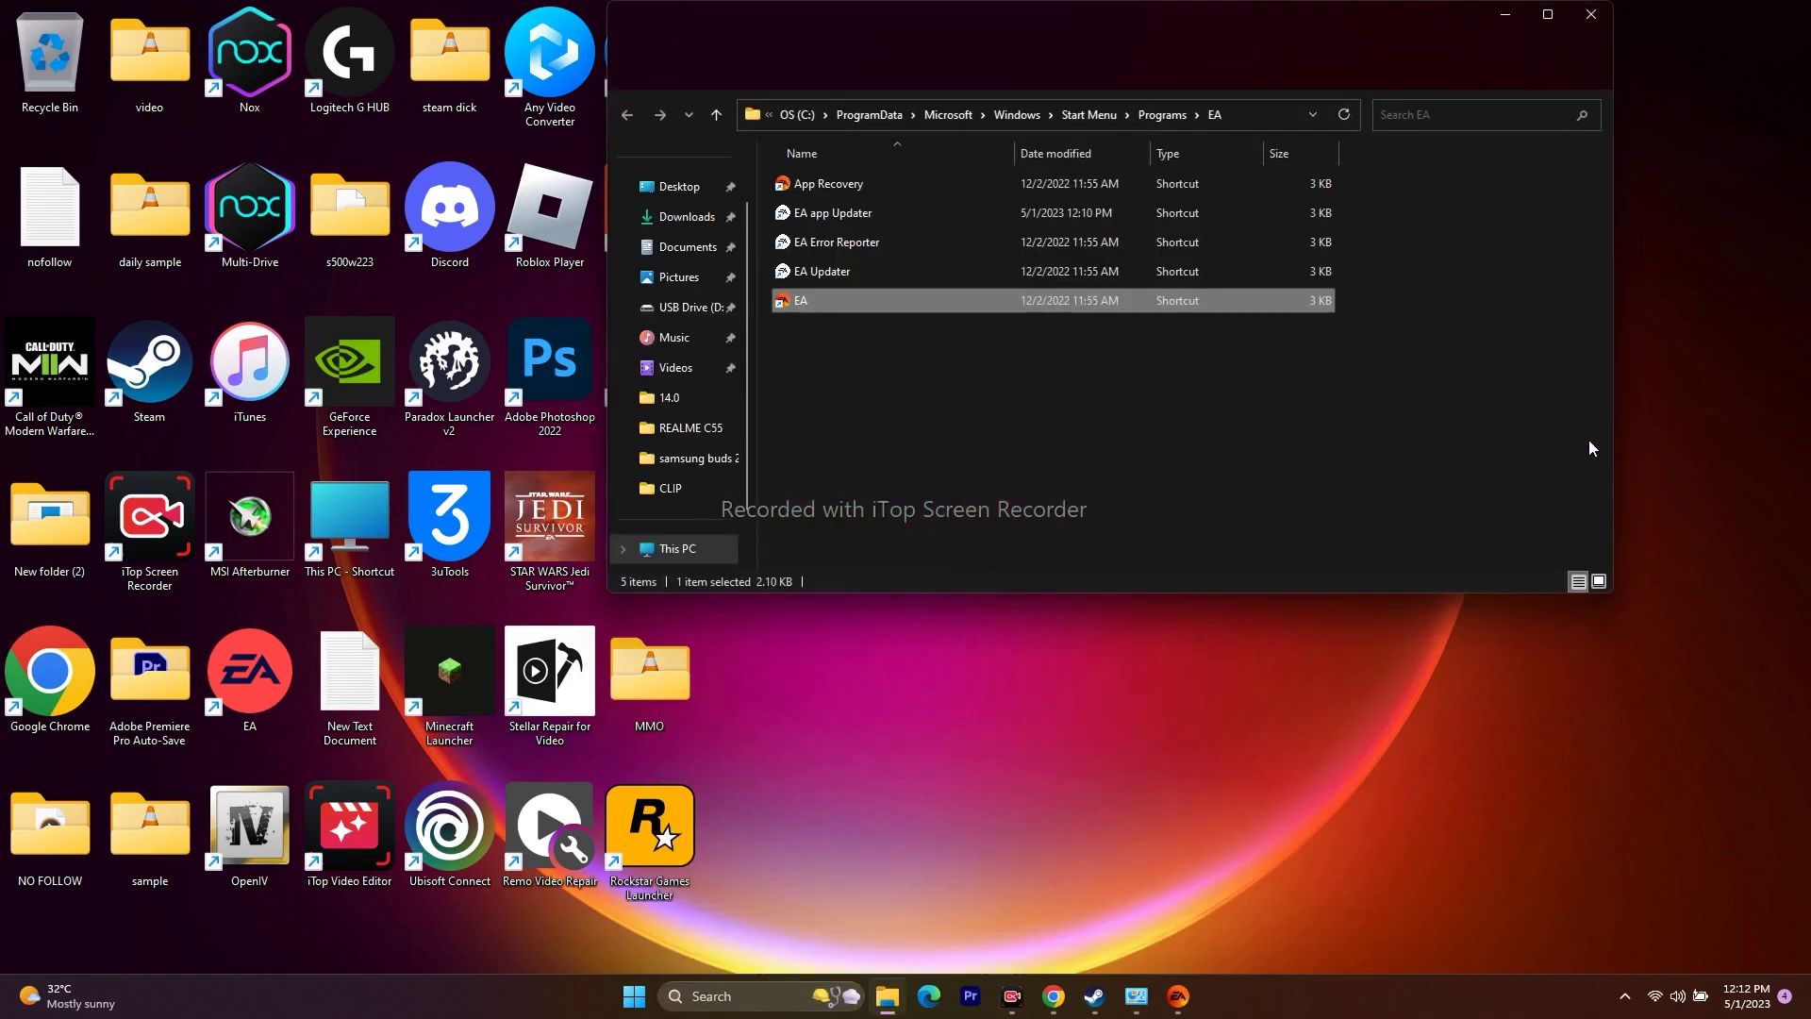
# Step: Set the App Recovery shortcut's compatibility properties to run the program as an administrator
pyautogui.click(822, 183)
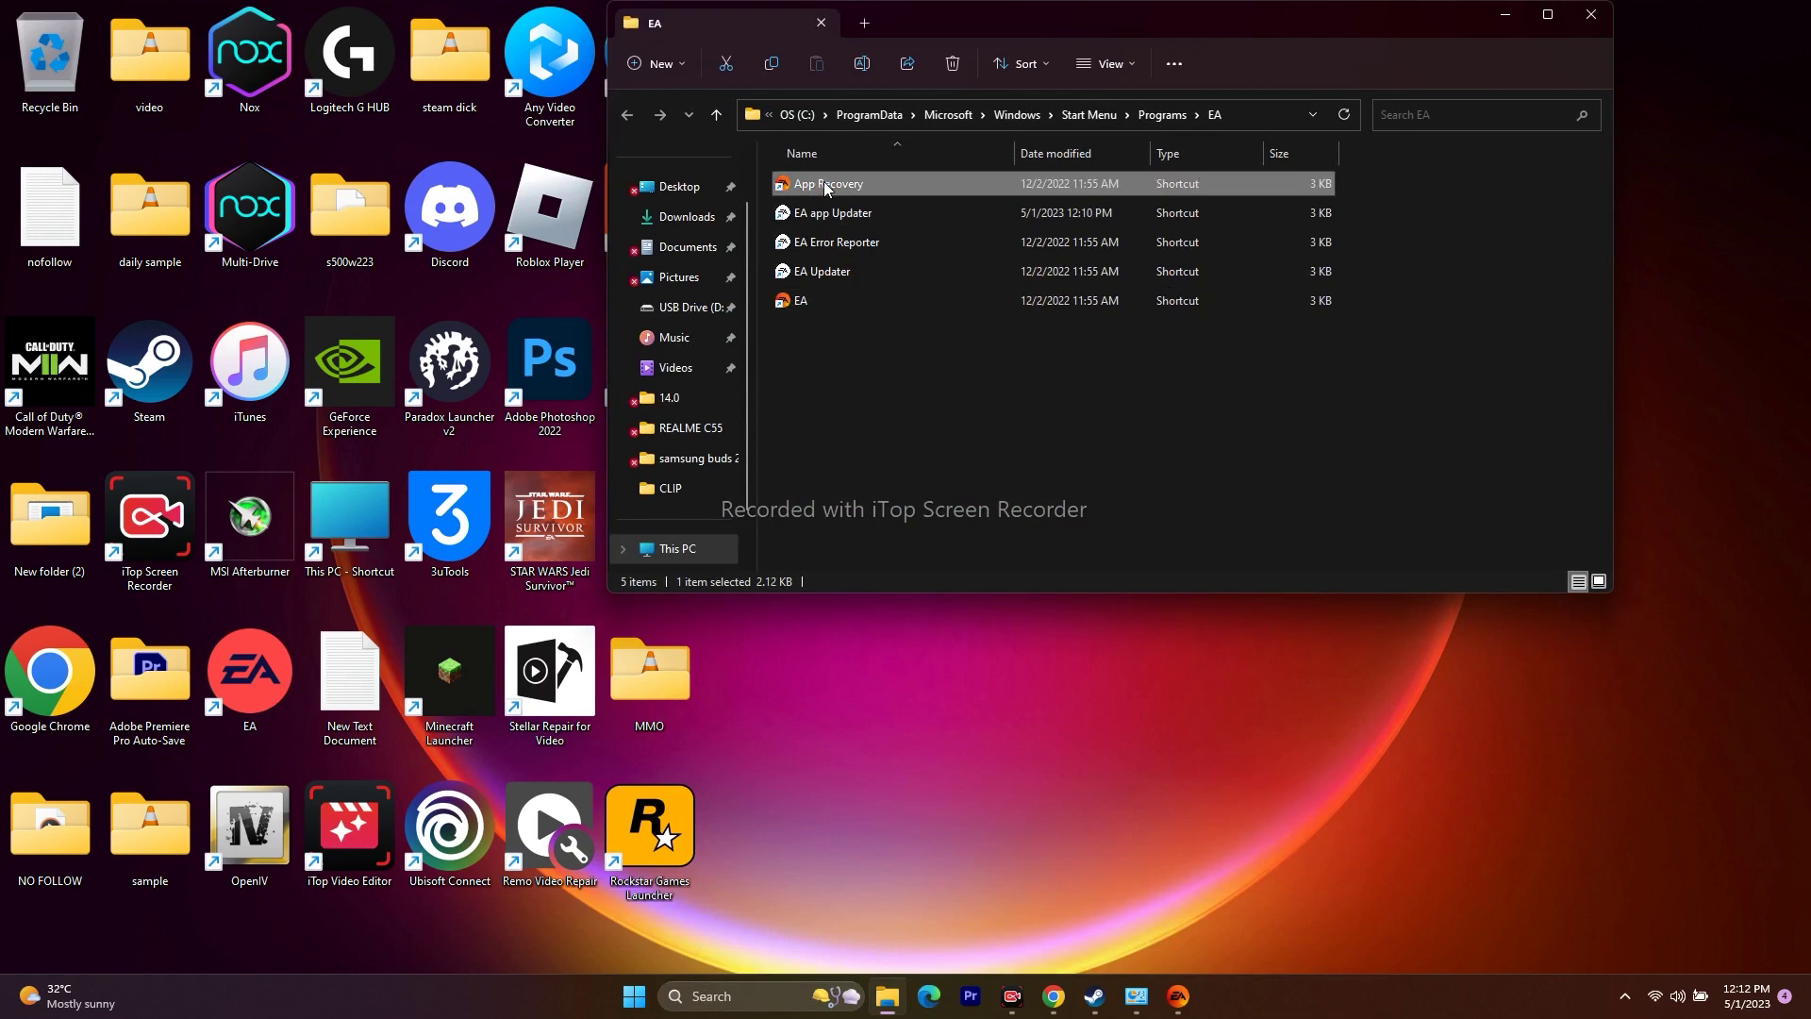
pyautogui.rightClick(823, 183)
pyautogui.click(923, 564)
pyautogui.click(977, 548)
pyautogui.click(1196, 493)
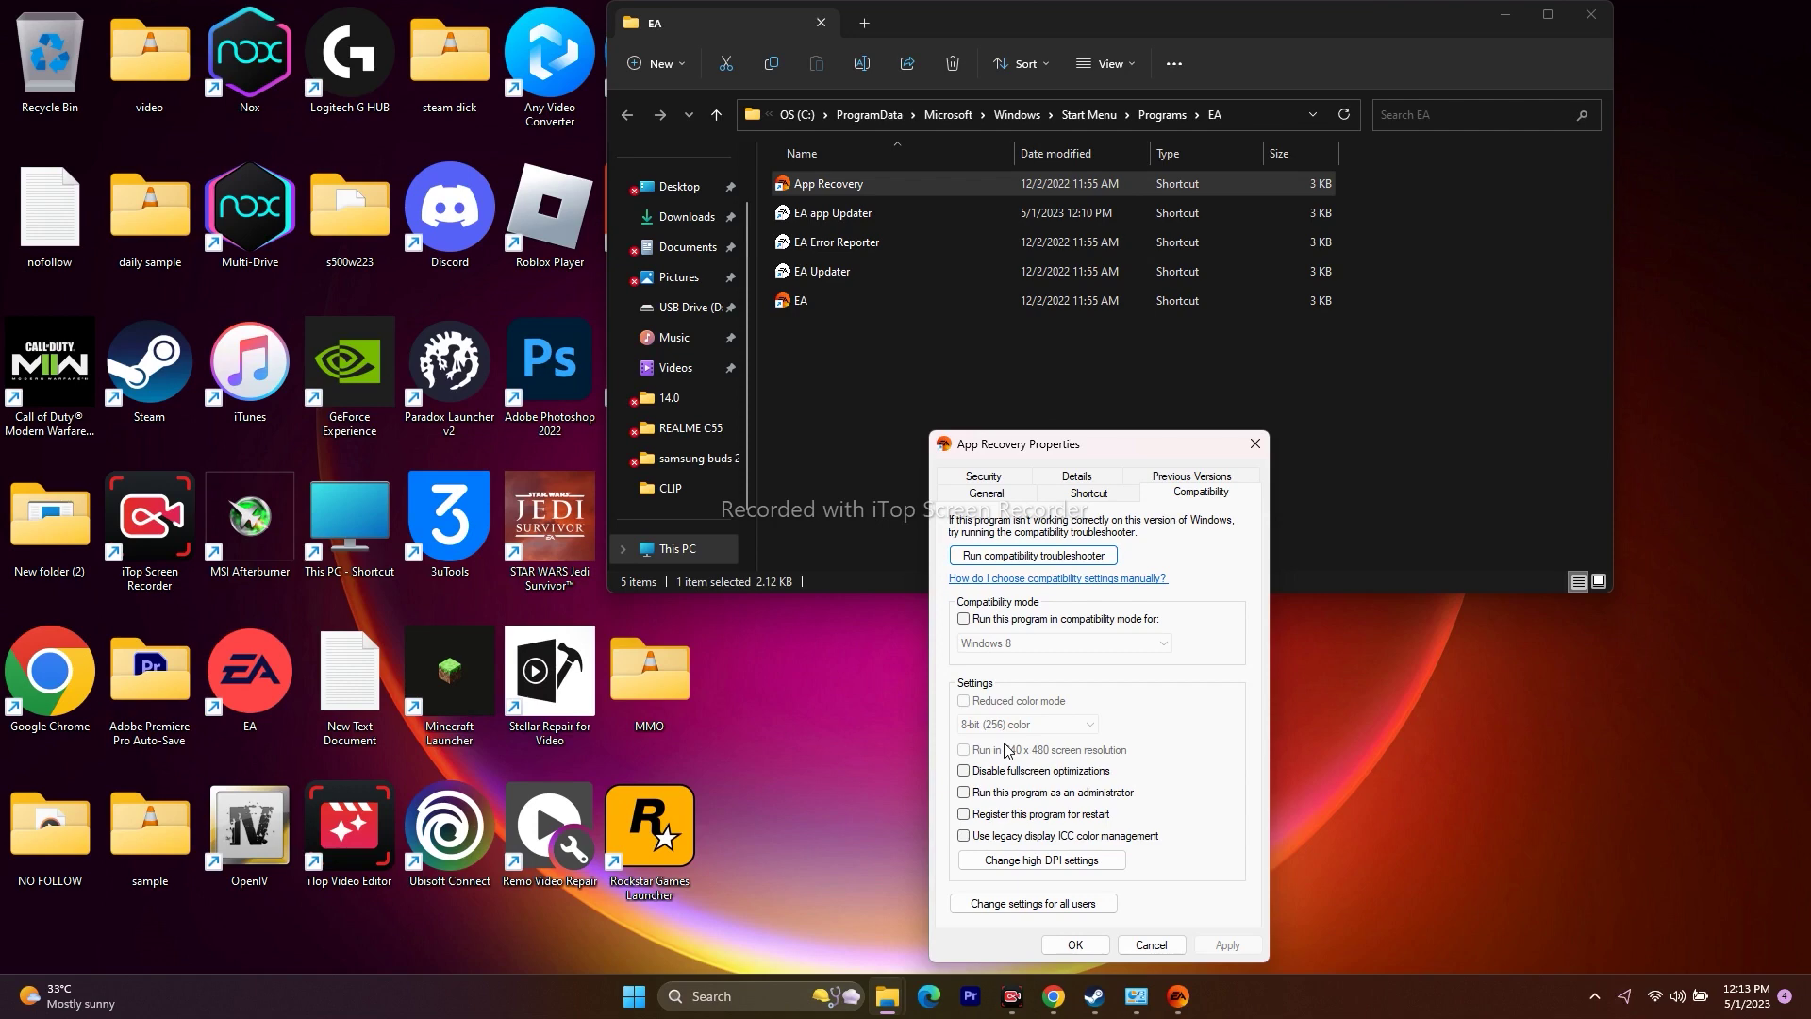
pyautogui.click(964, 793)
pyautogui.click(1224, 943)
pyautogui.click(1076, 944)
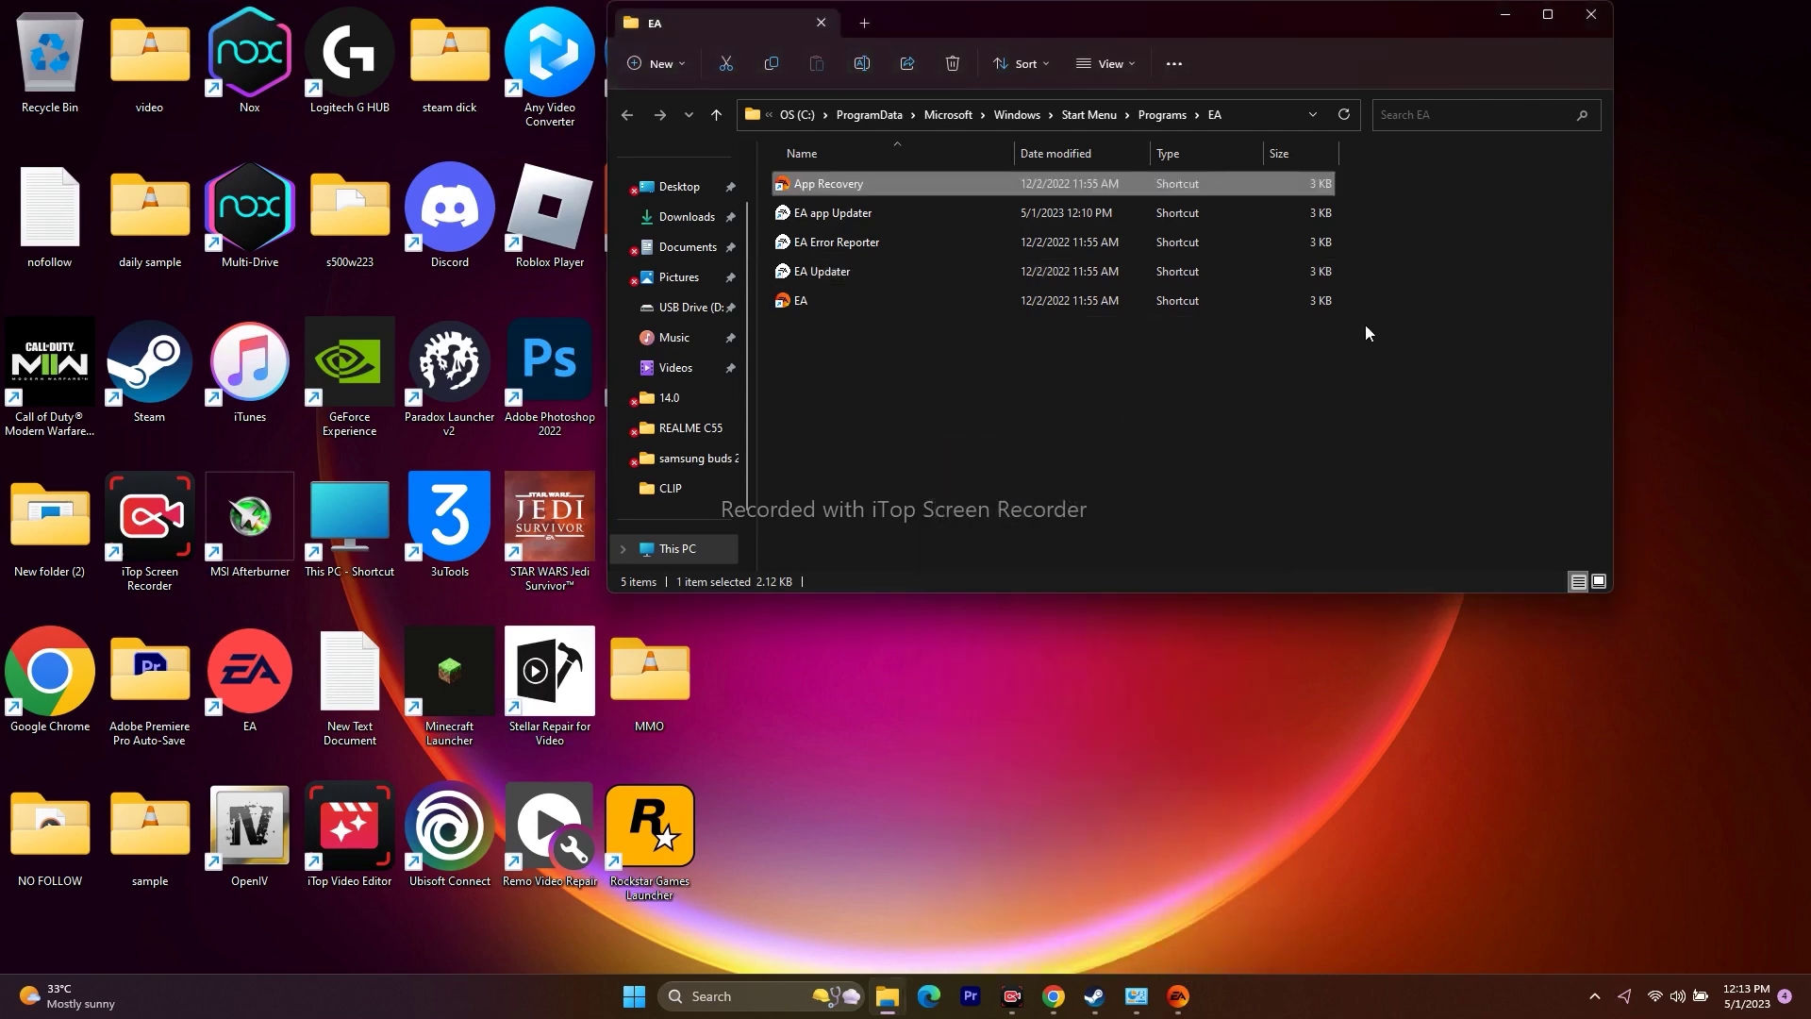
# Step: Launch App Recovery from the maximized EA folder, cancel its clear-cache prompt, and show the desktop
pyautogui.click(1547, 16)
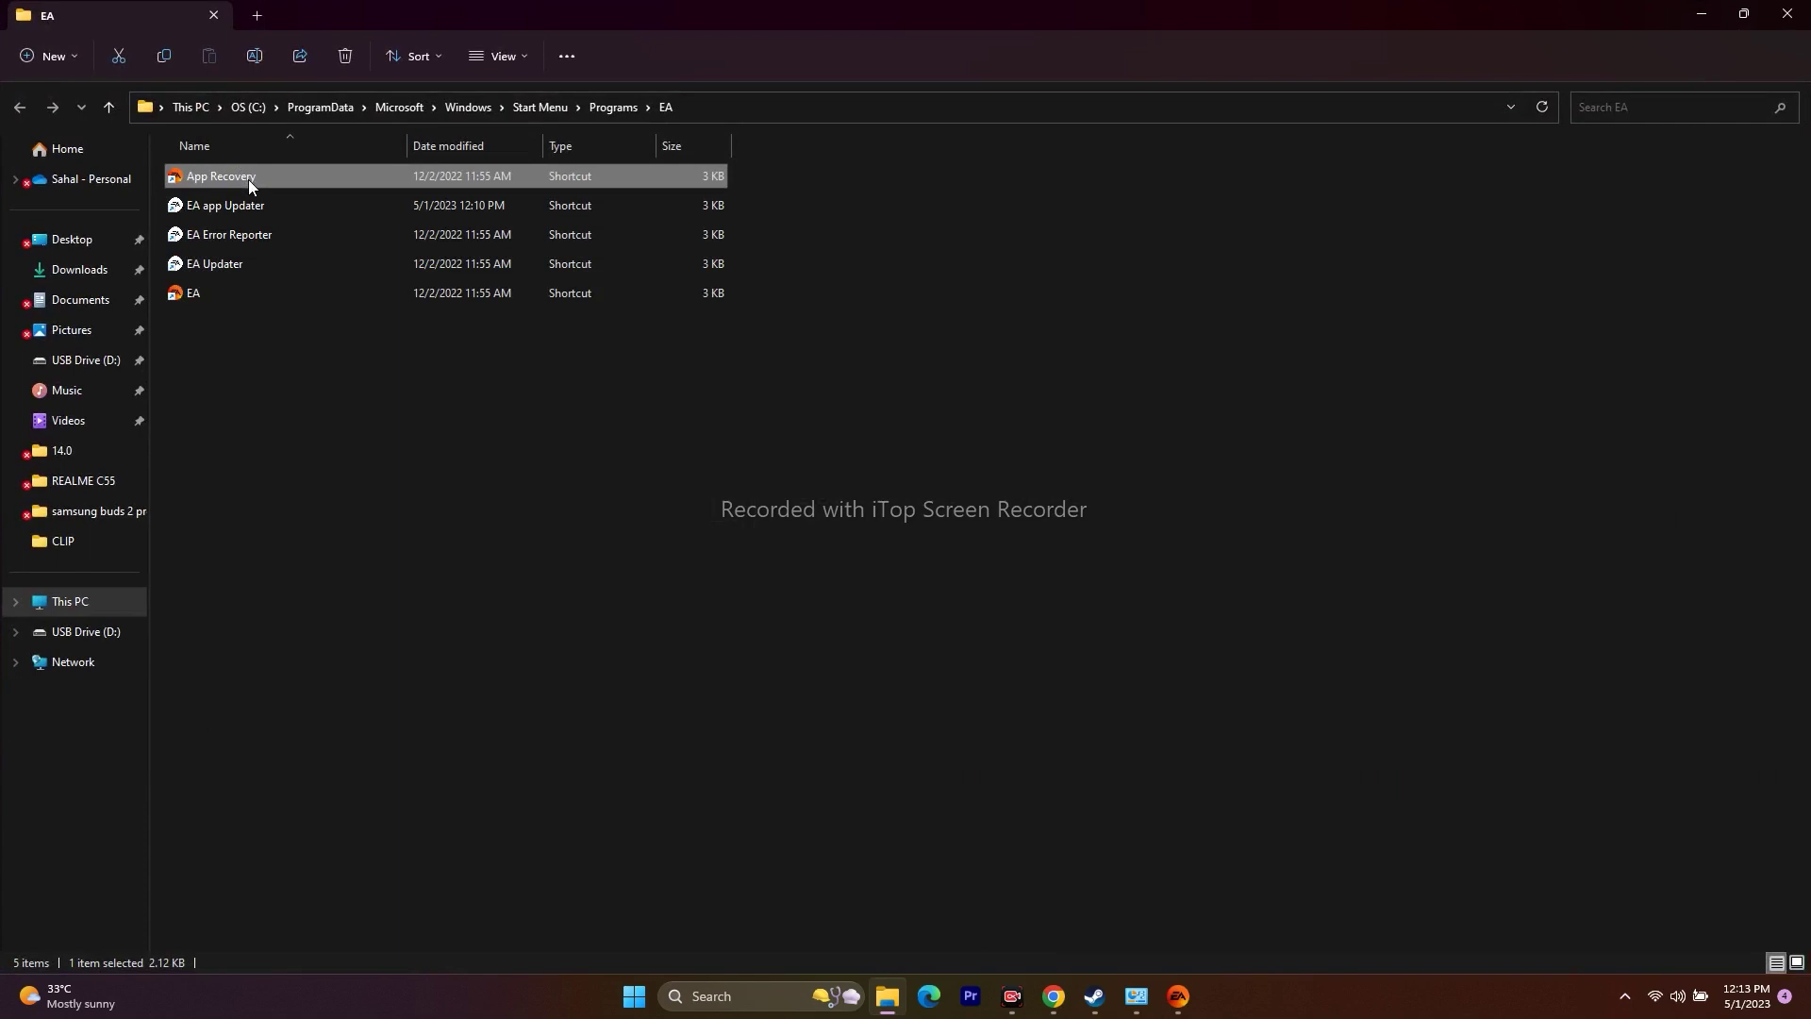
pyautogui.doubleClick(247, 179)
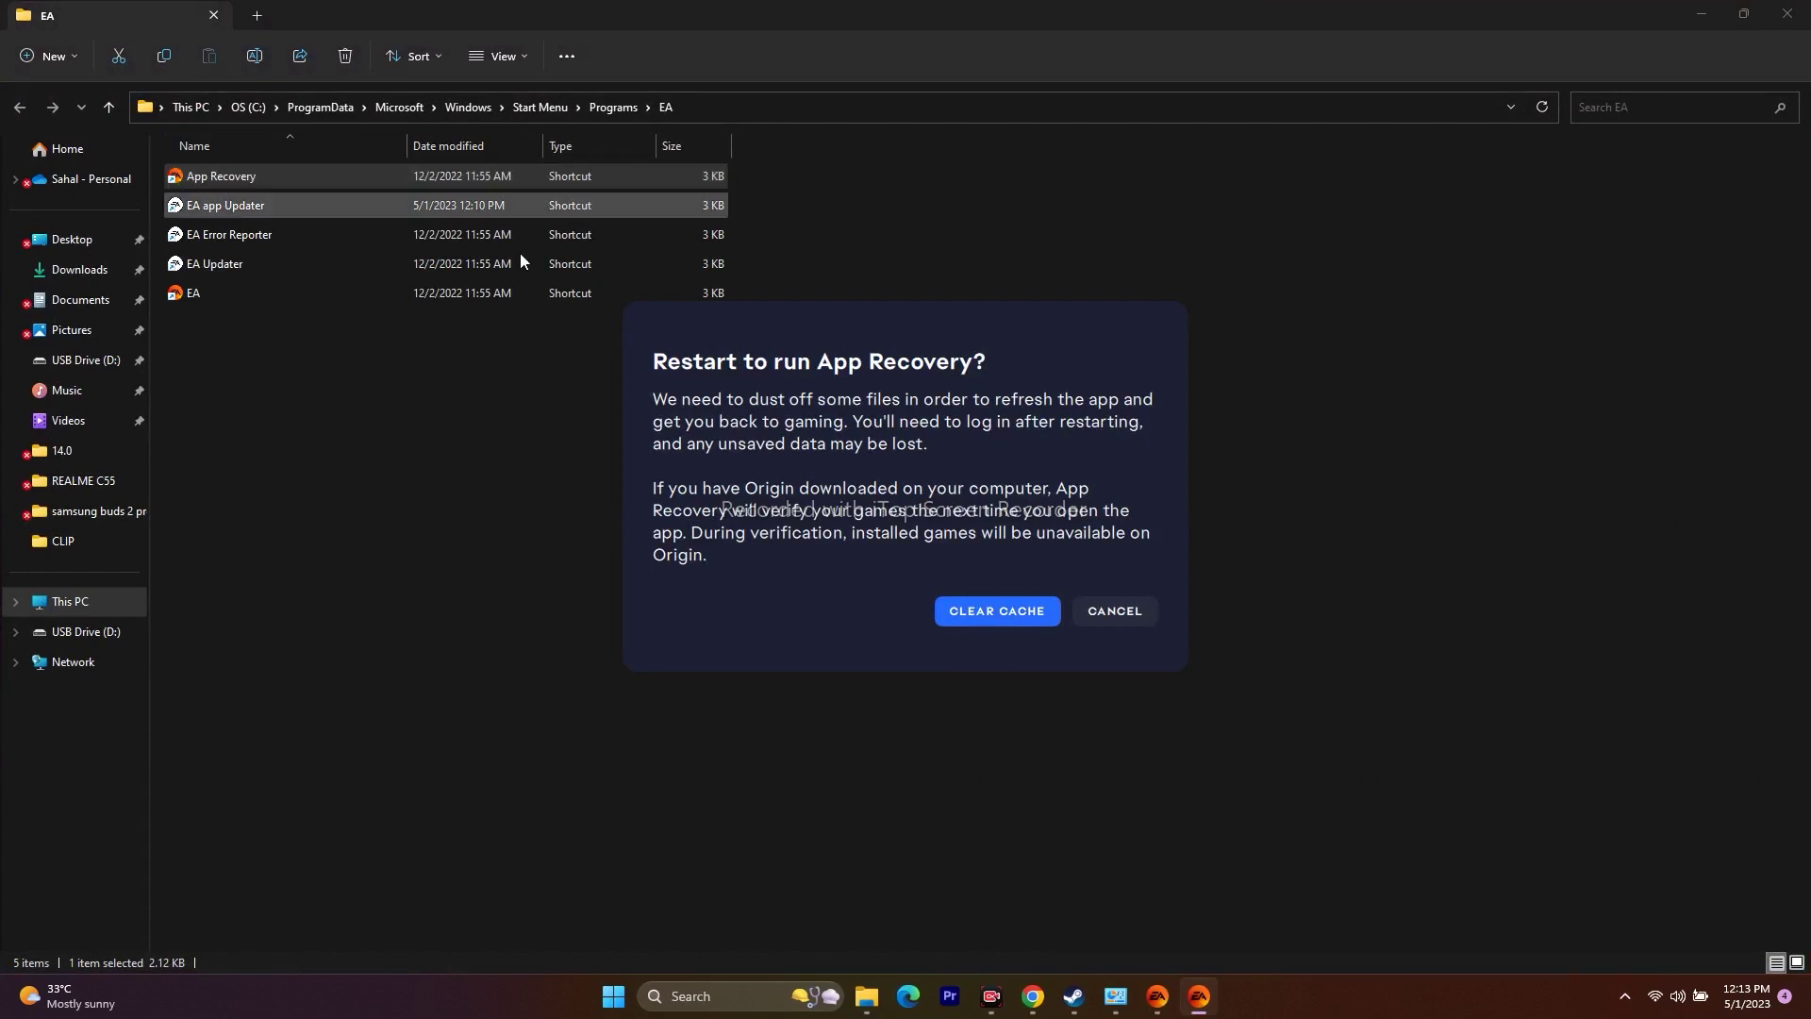
pyautogui.click(1150, 622)
pyautogui.press('super+d')
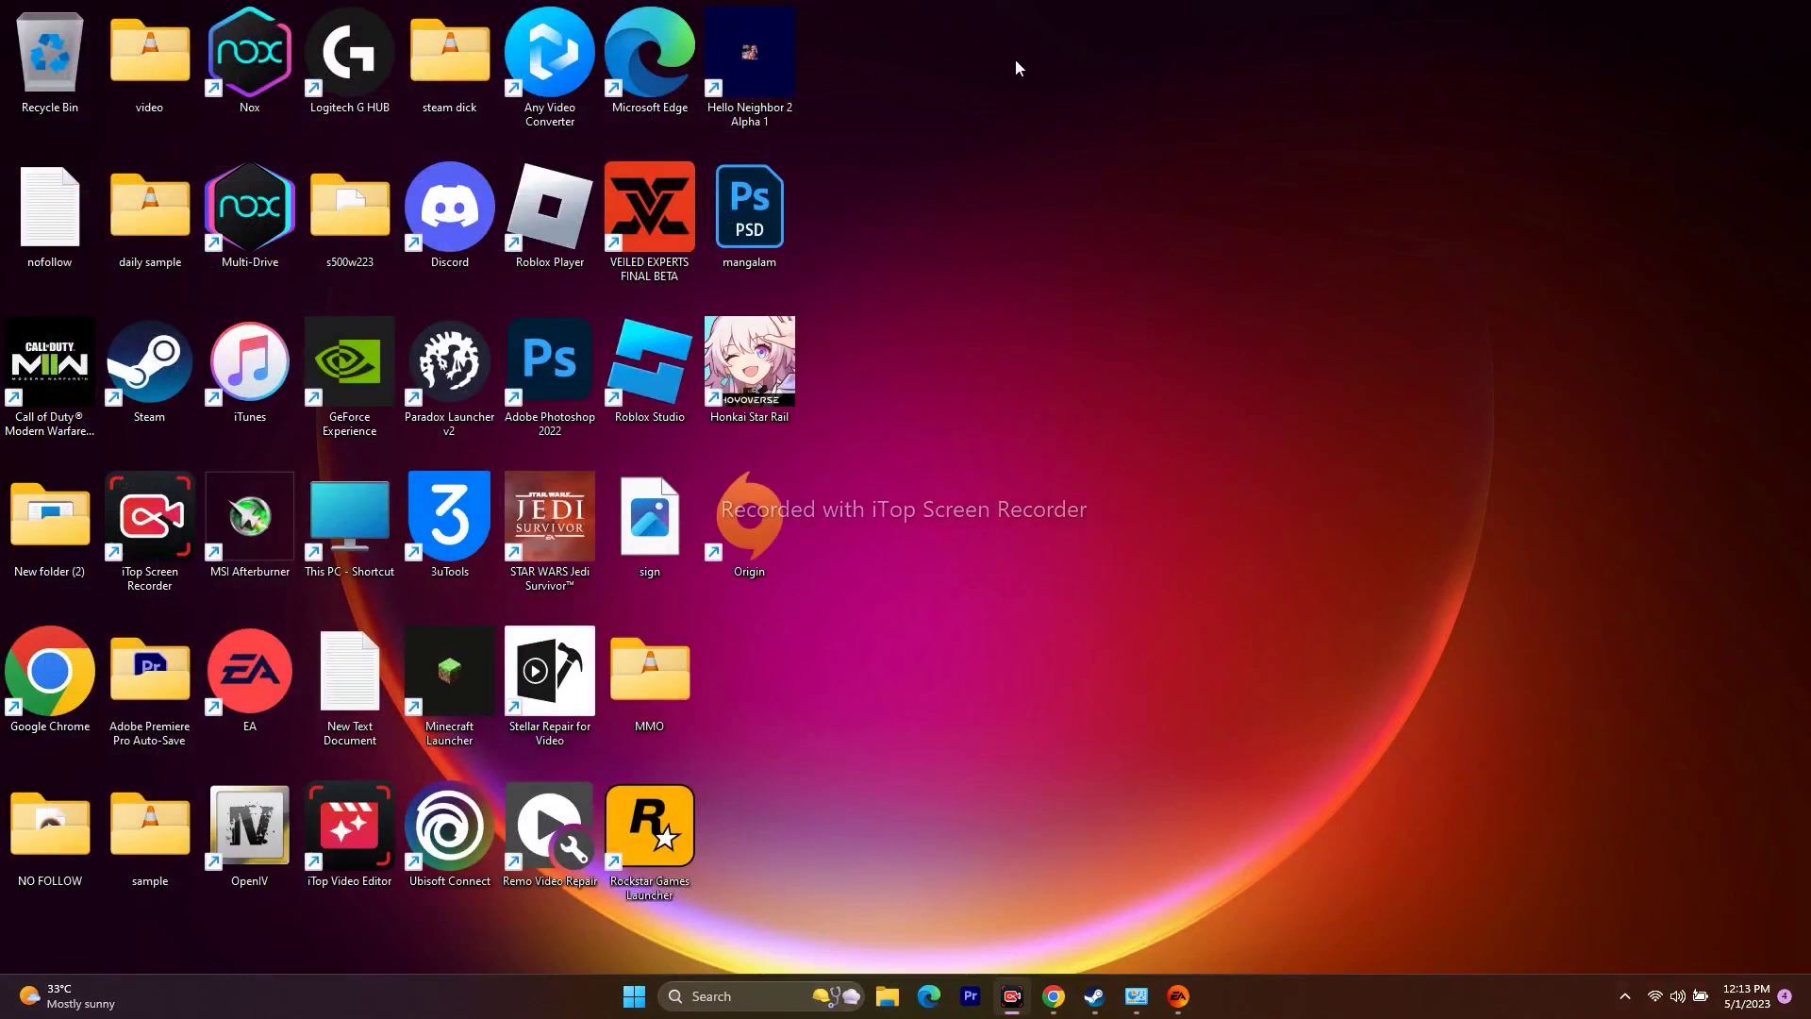
# Step: Check the Library and Home pages in the EA app, and minimize the app
pyautogui.click(1178, 995)
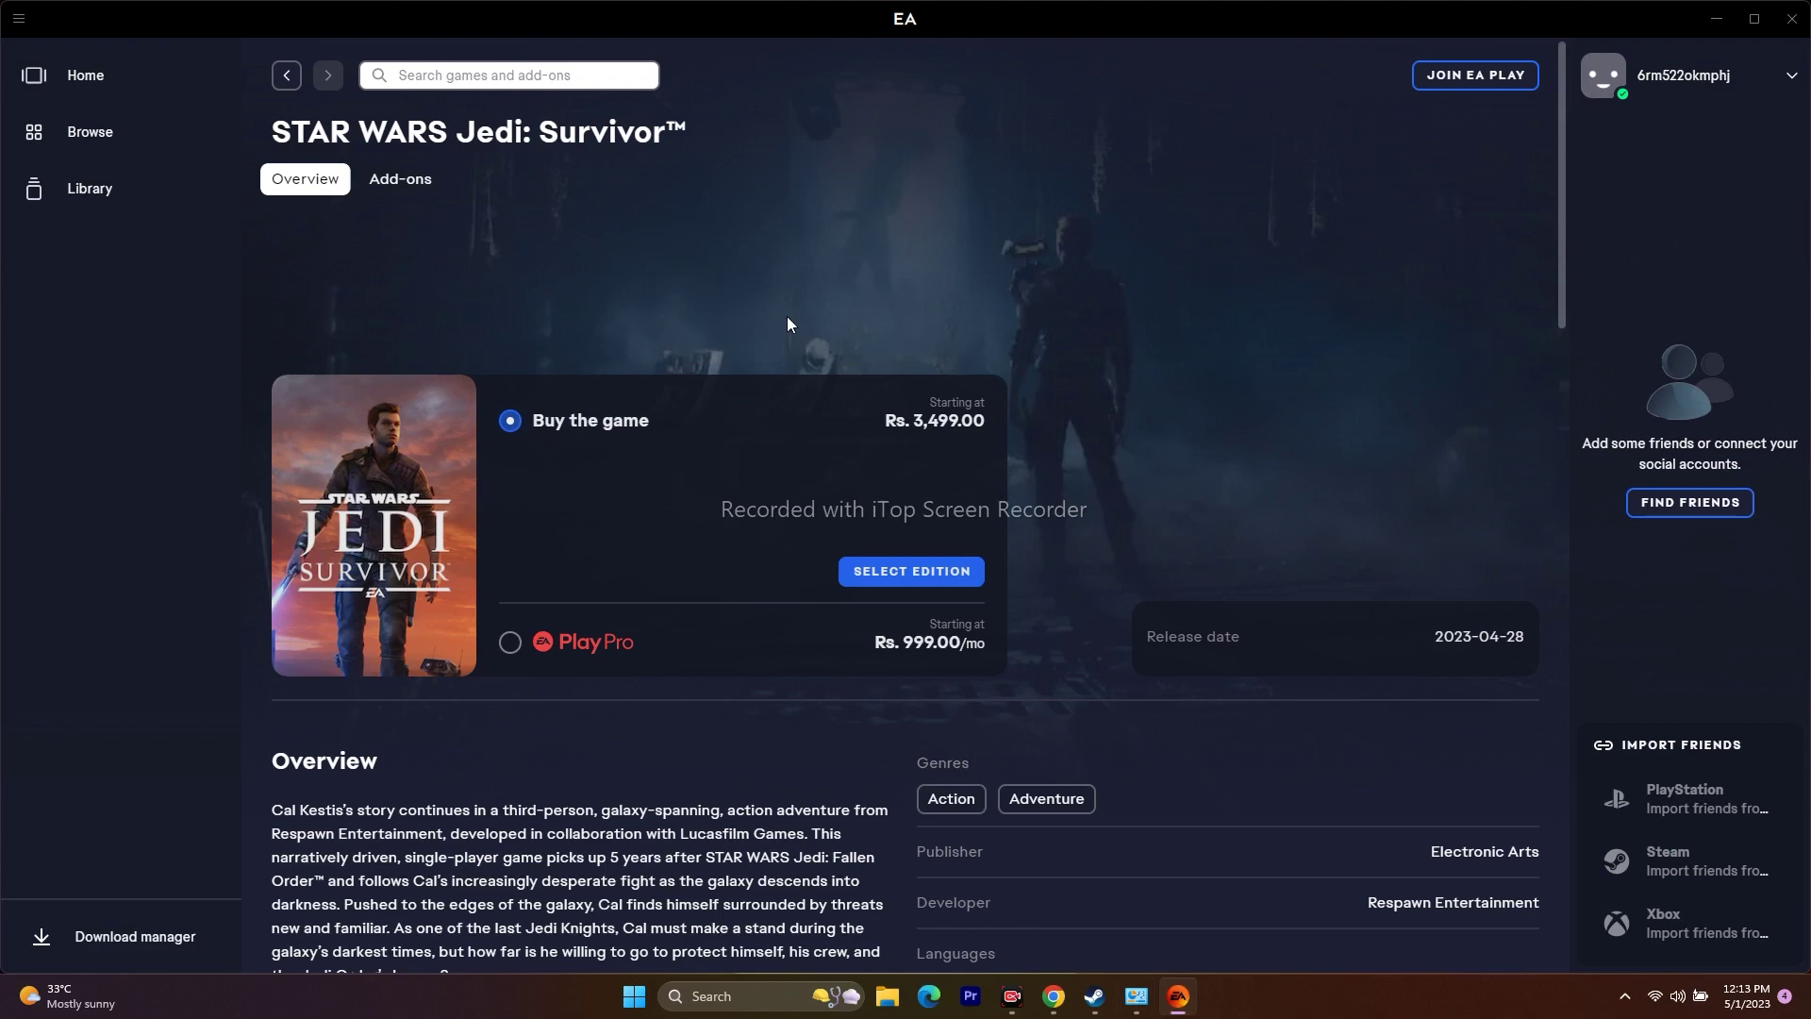
pyautogui.click(104, 189)
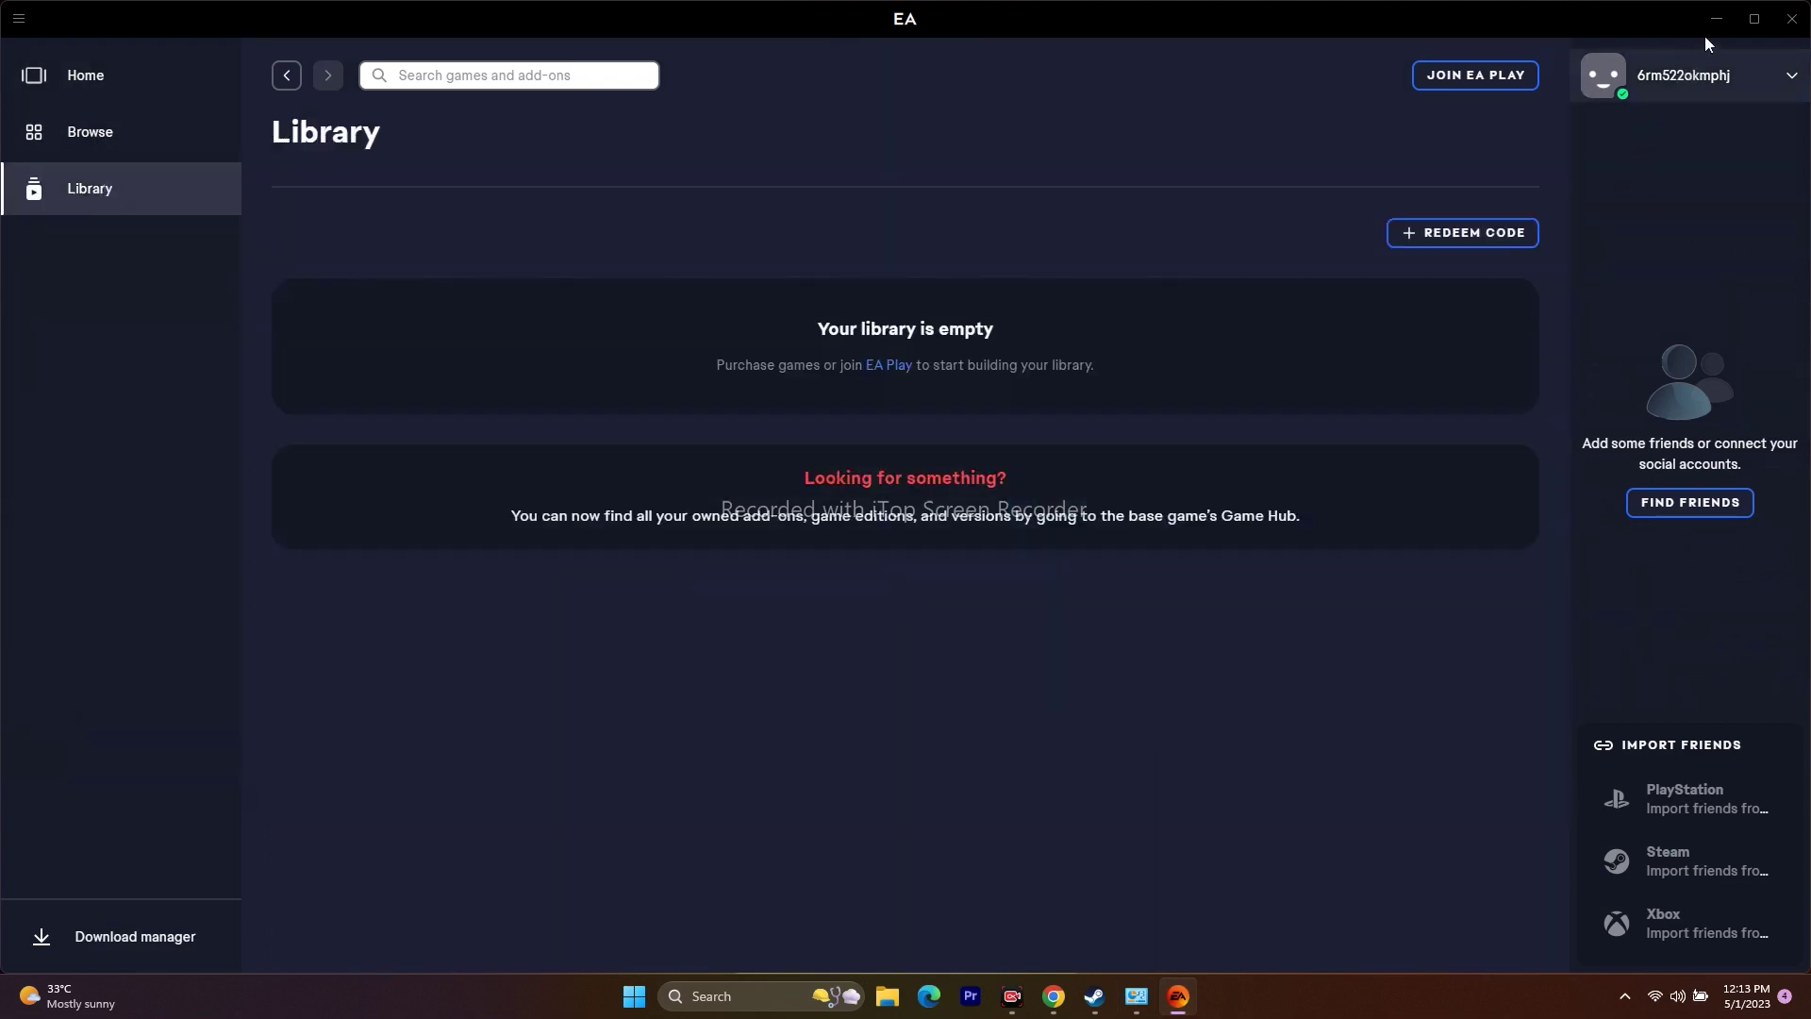
pyautogui.click(118, 133)
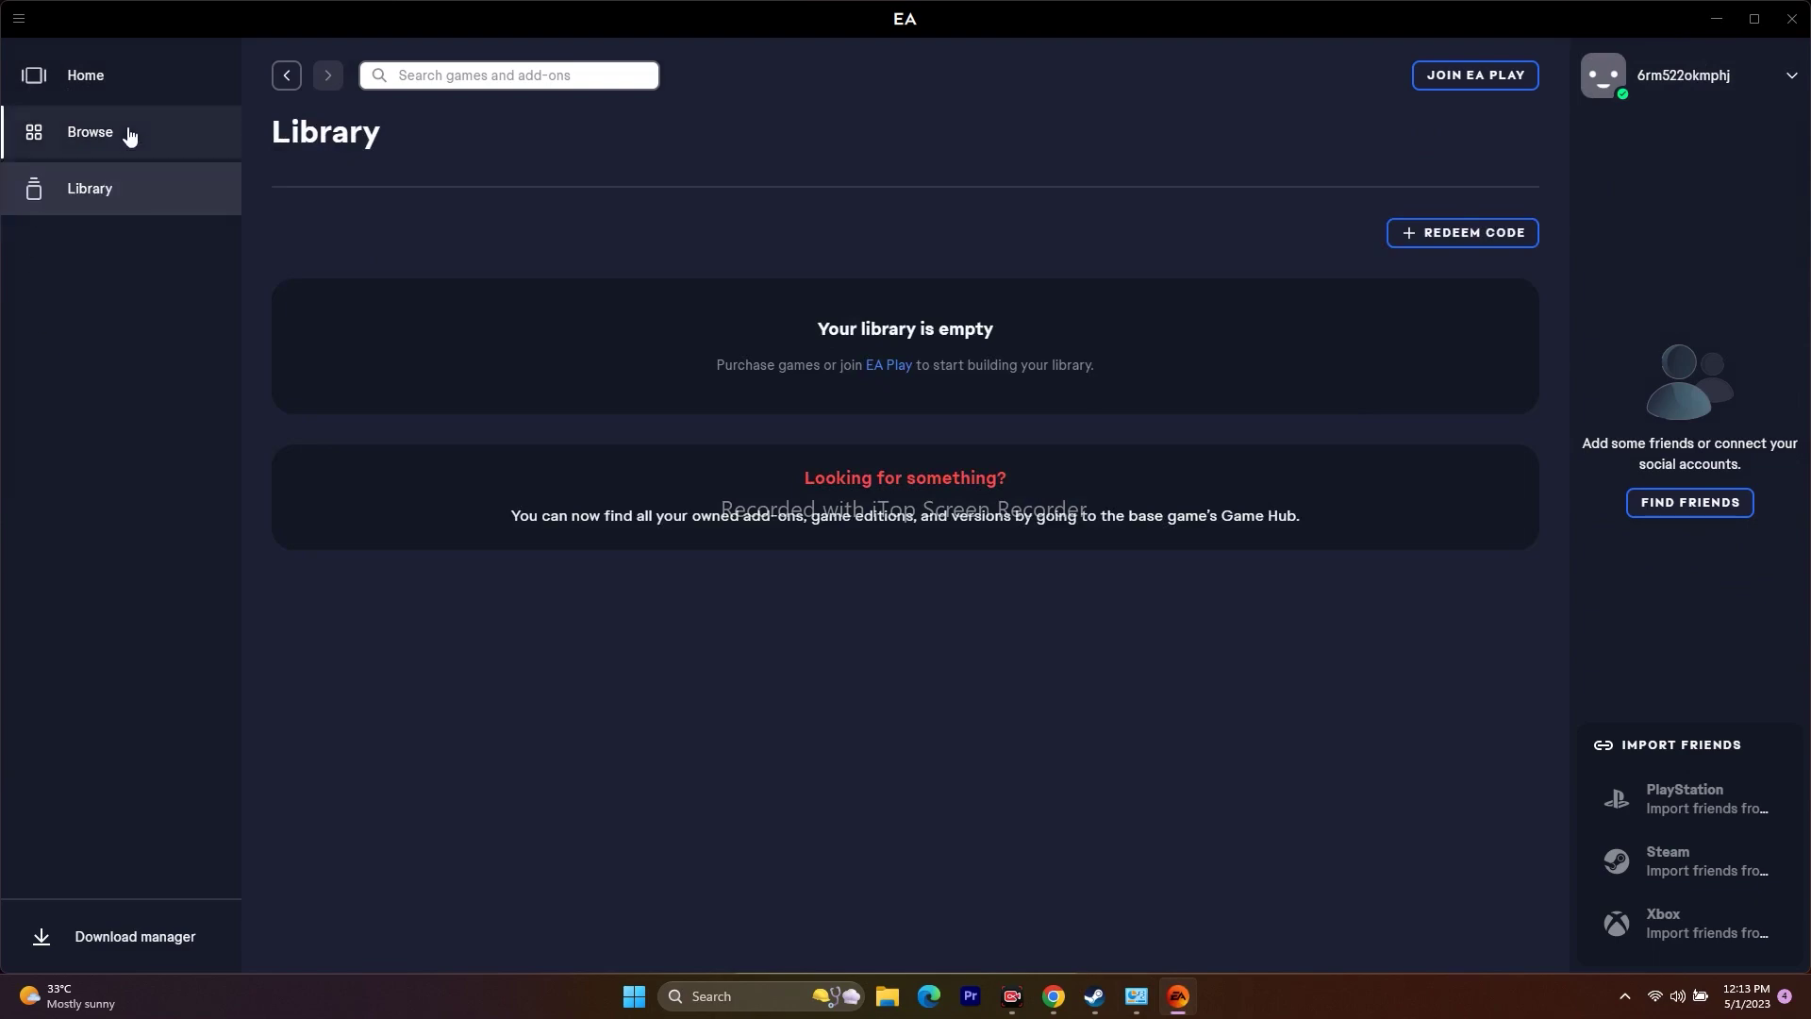
pyautogui.click(123, 79)
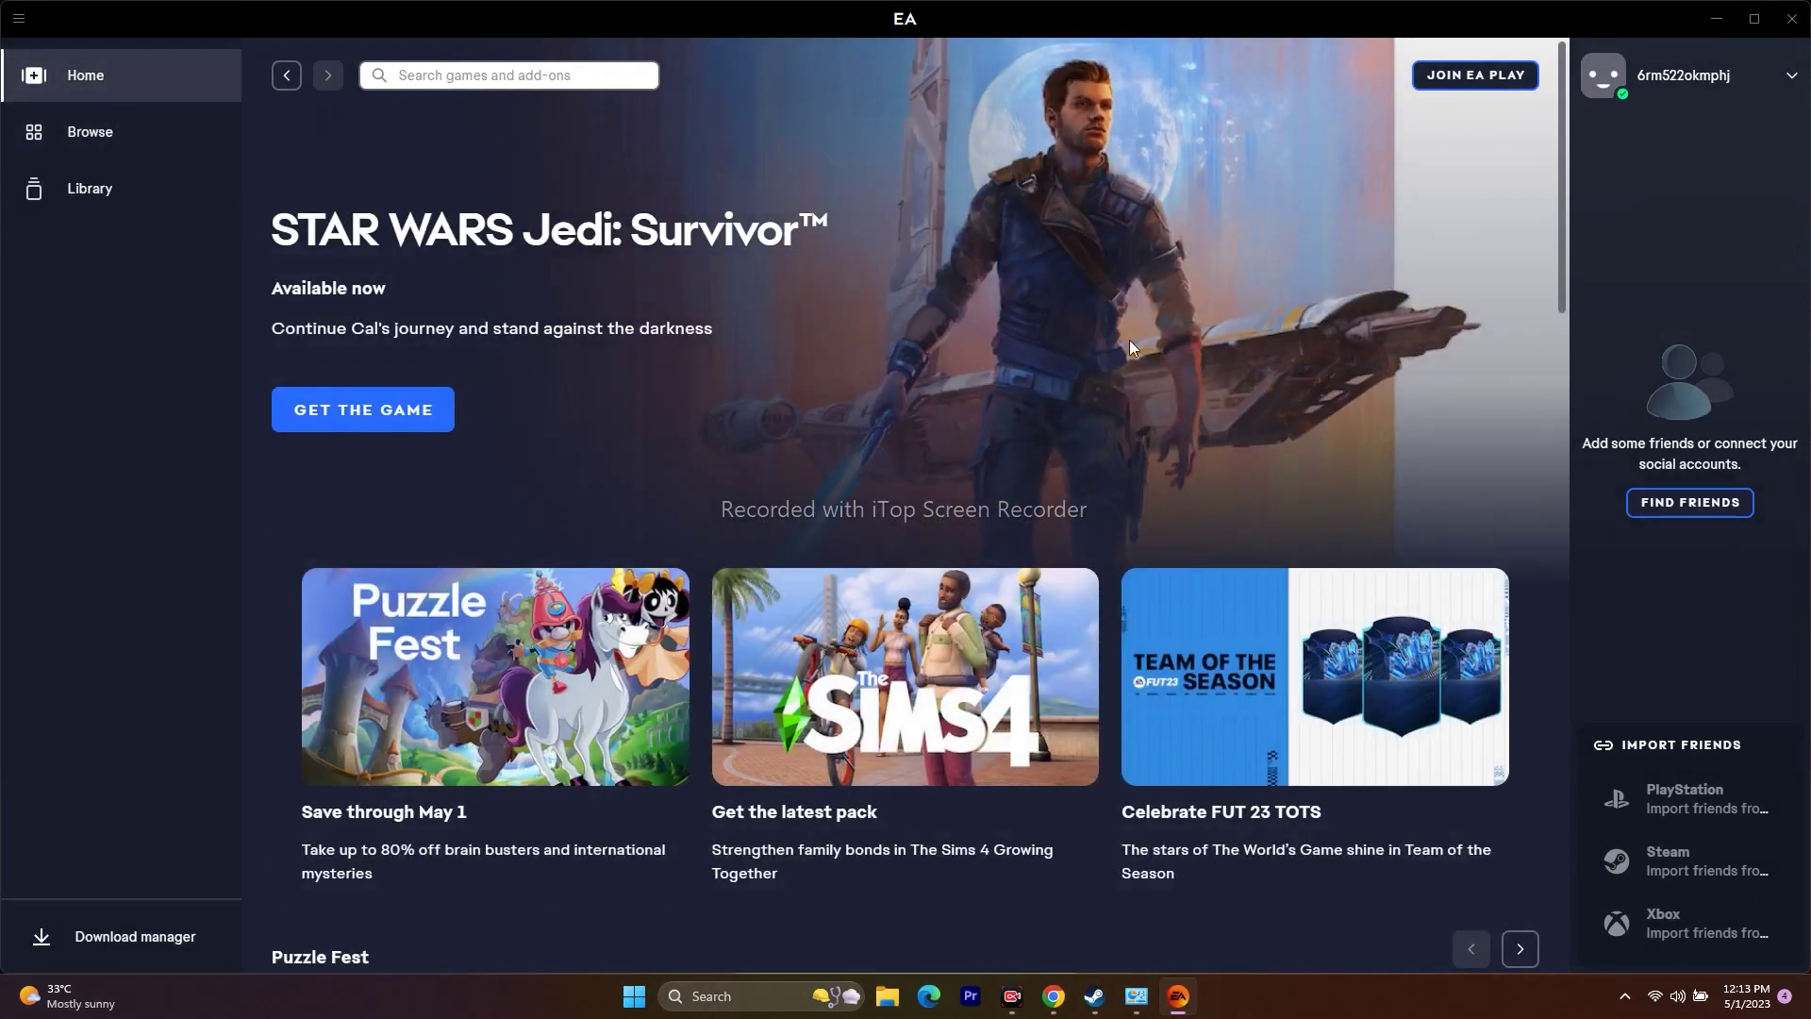
pyautogui.click(1716, 21)
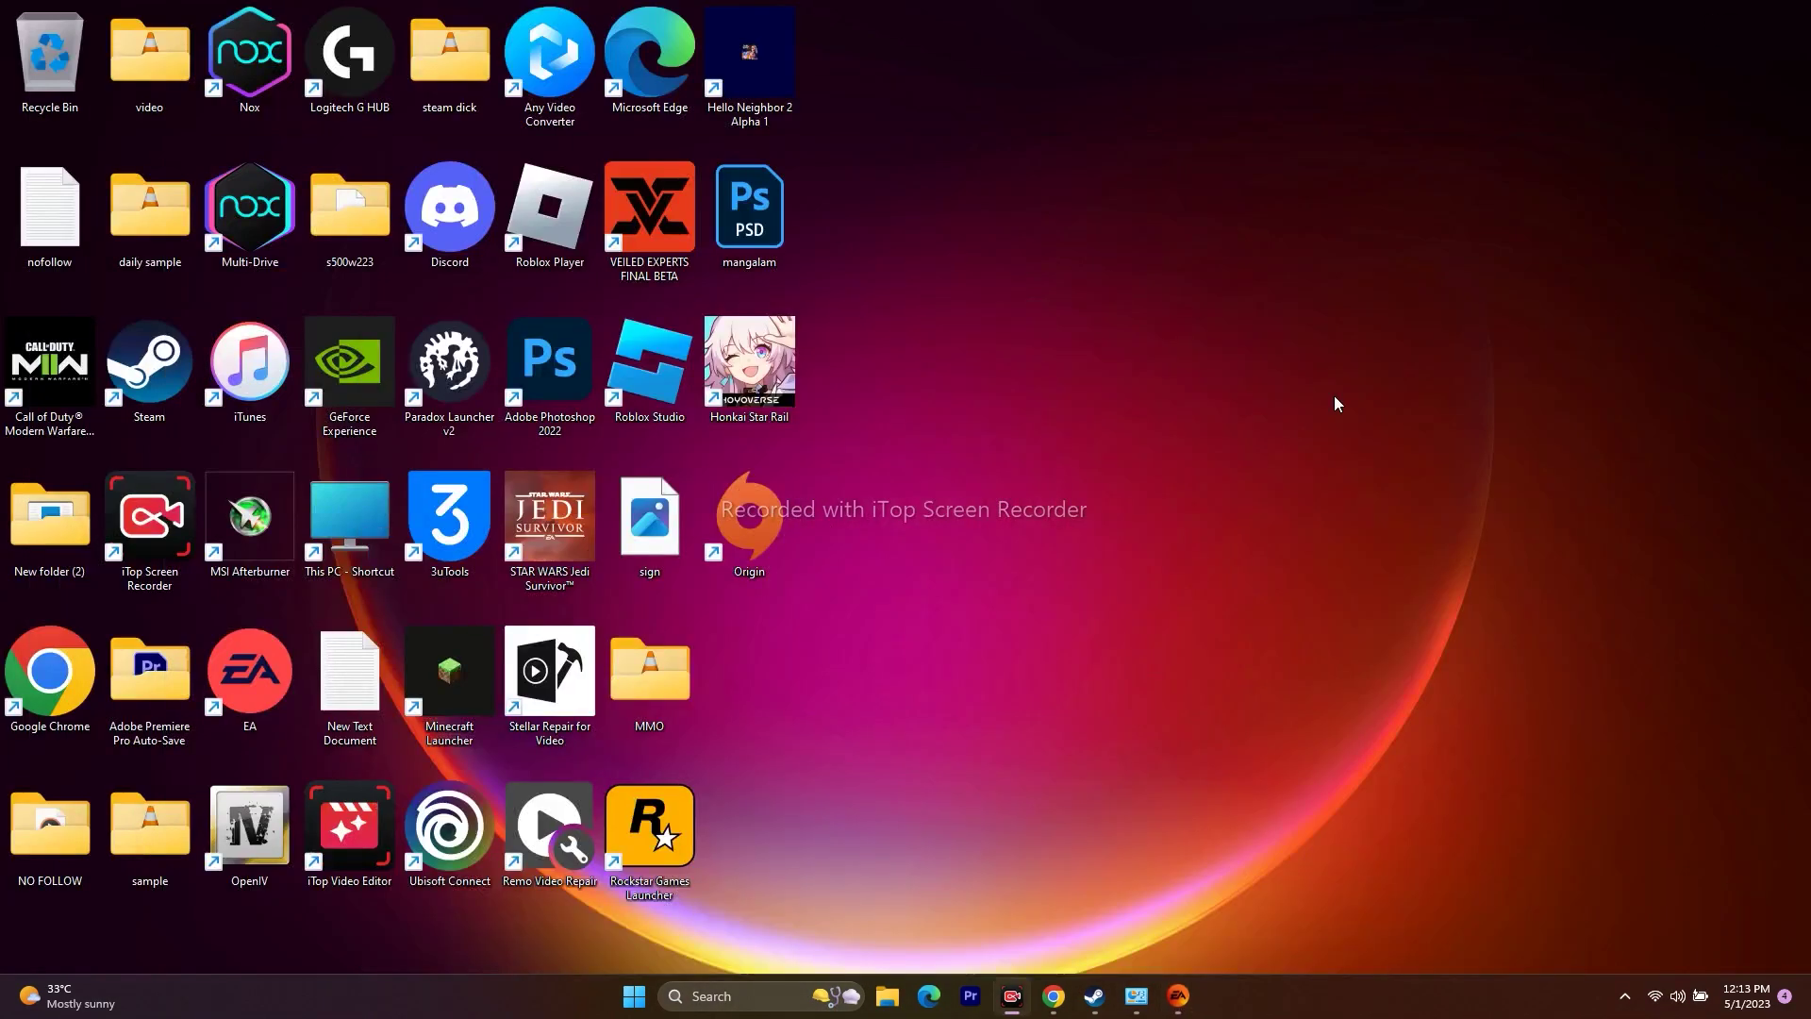
# Step: Switch to the EA app, view its Library page, return to the Home page, and minimize the app
pyautogui.click(1053, 996)
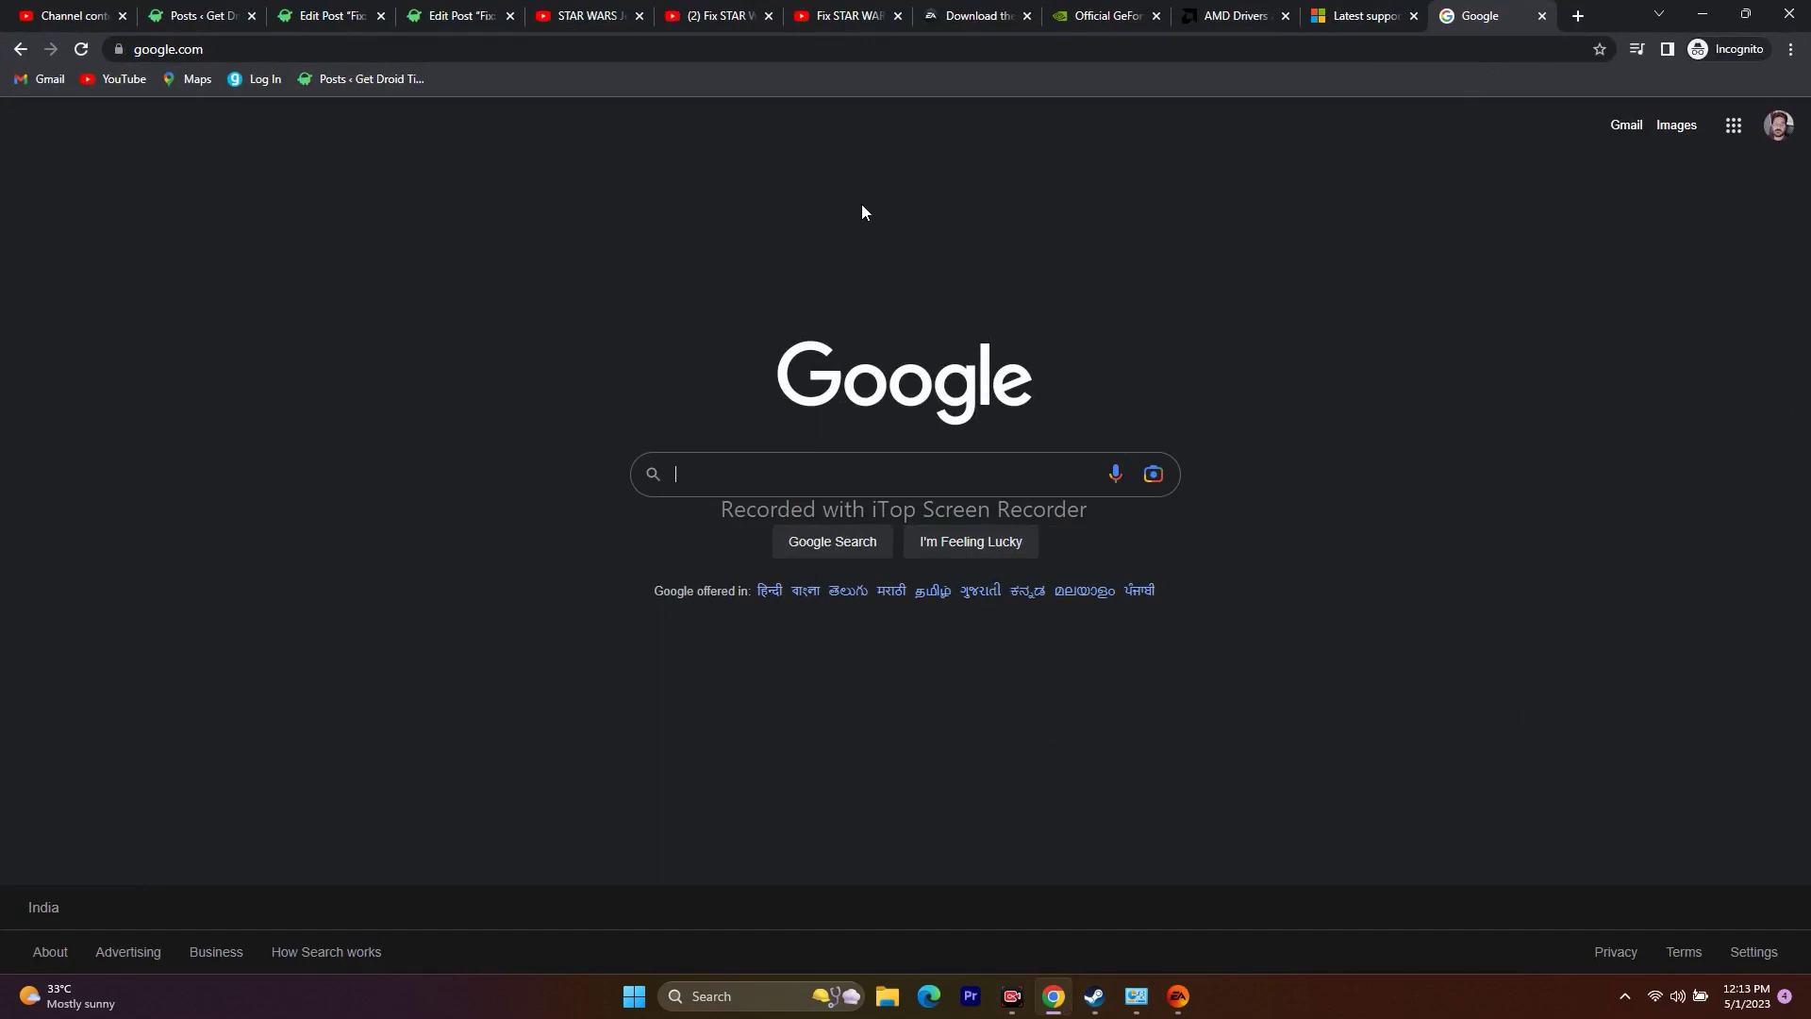
pyautogui.click(1702, 14)
pyautogui.click(1178, 996)
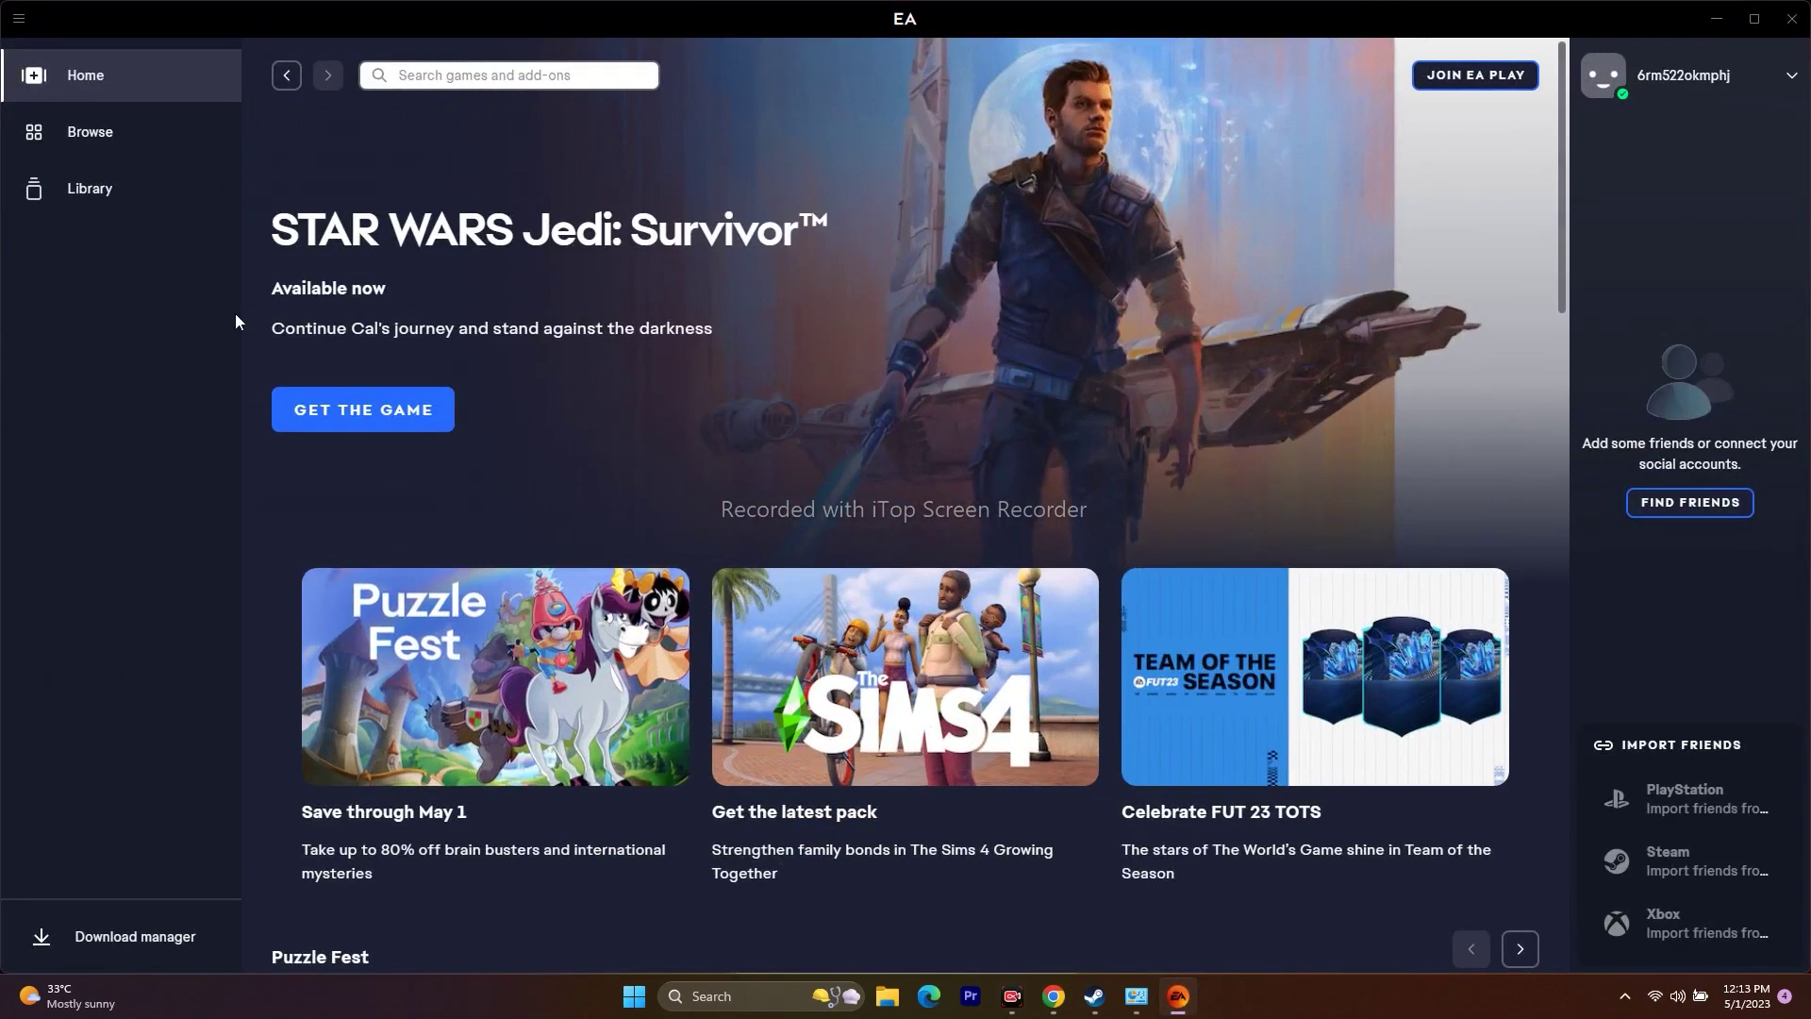
pyautogui.click(130, 198)
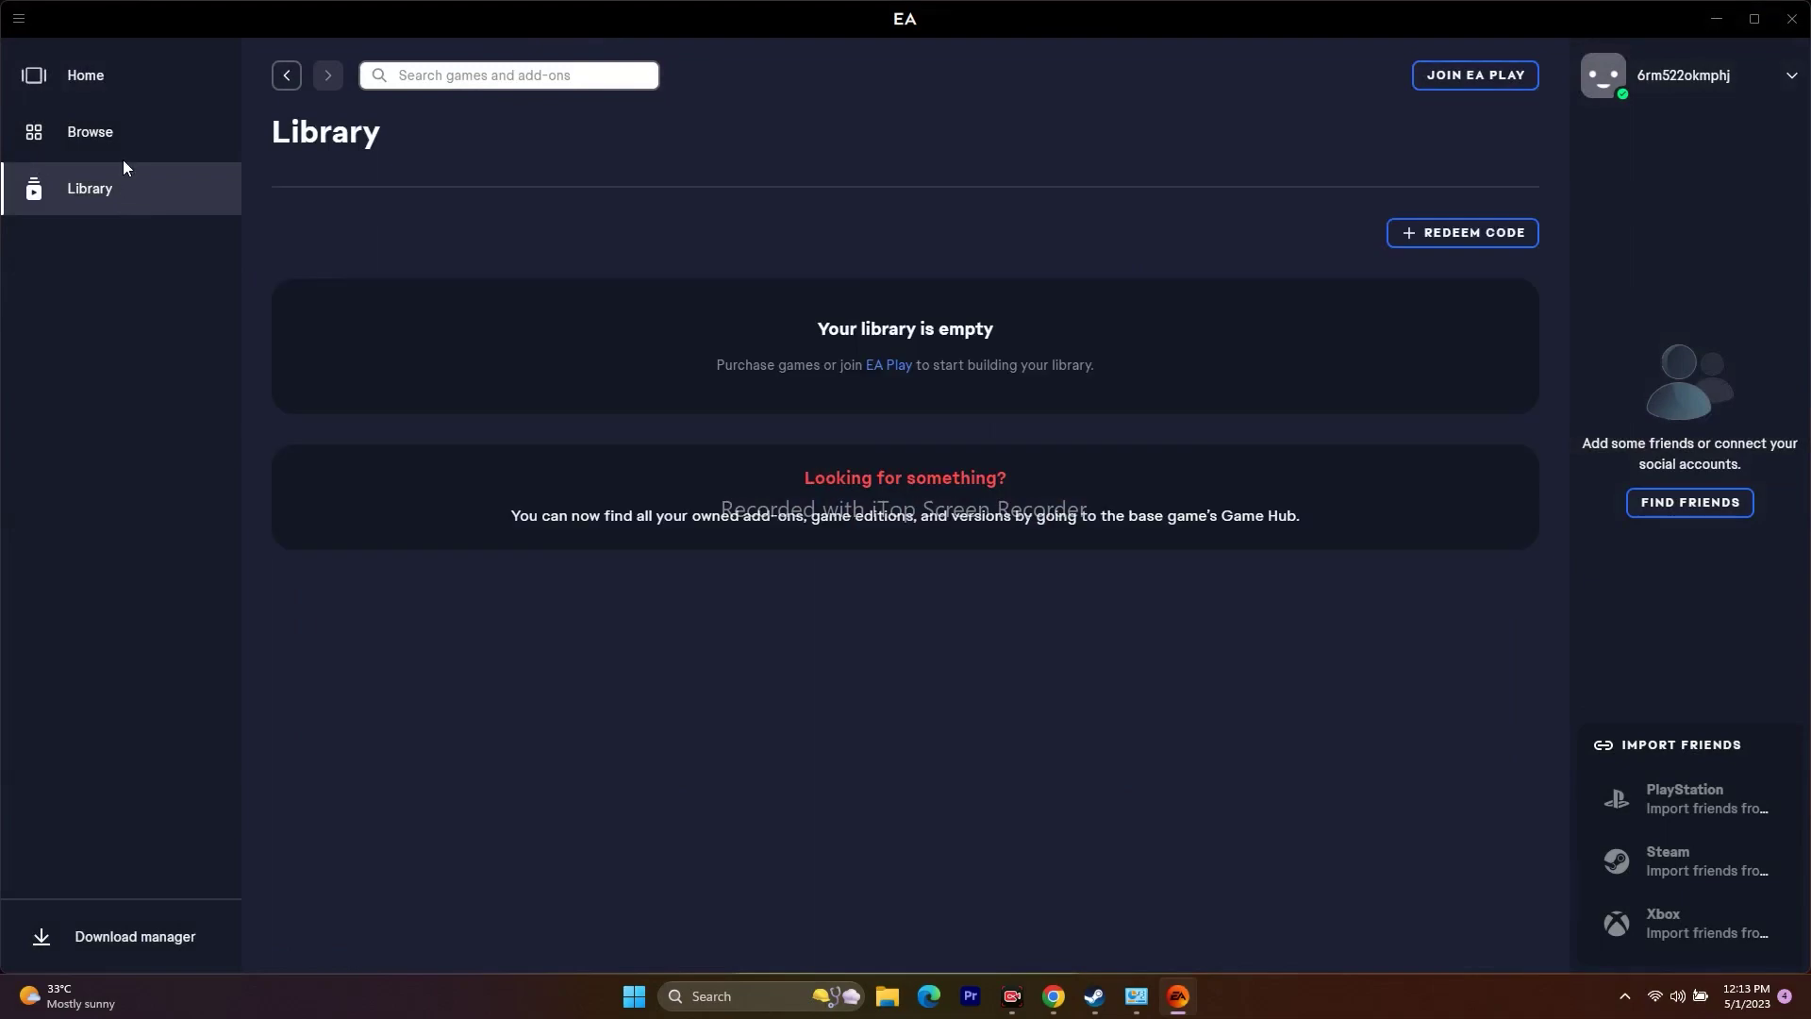
pyautogui.click(142, 95)
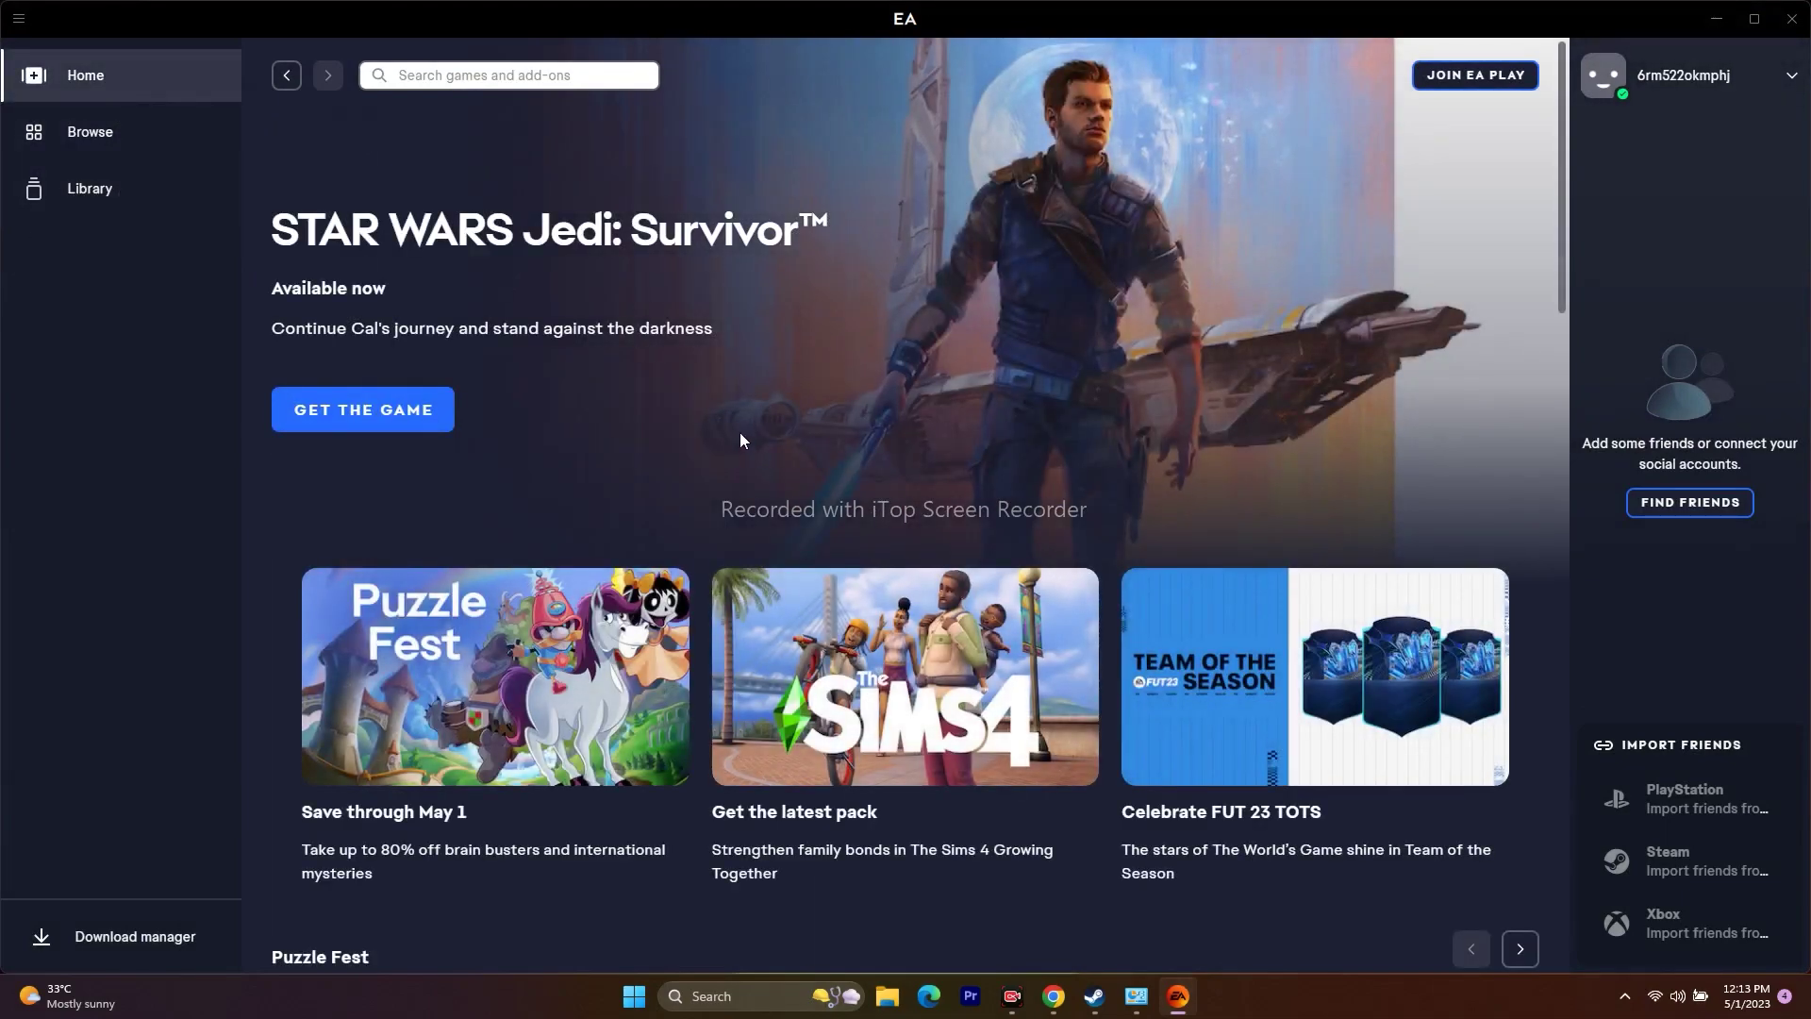
pyautogui.click(1717, 25)
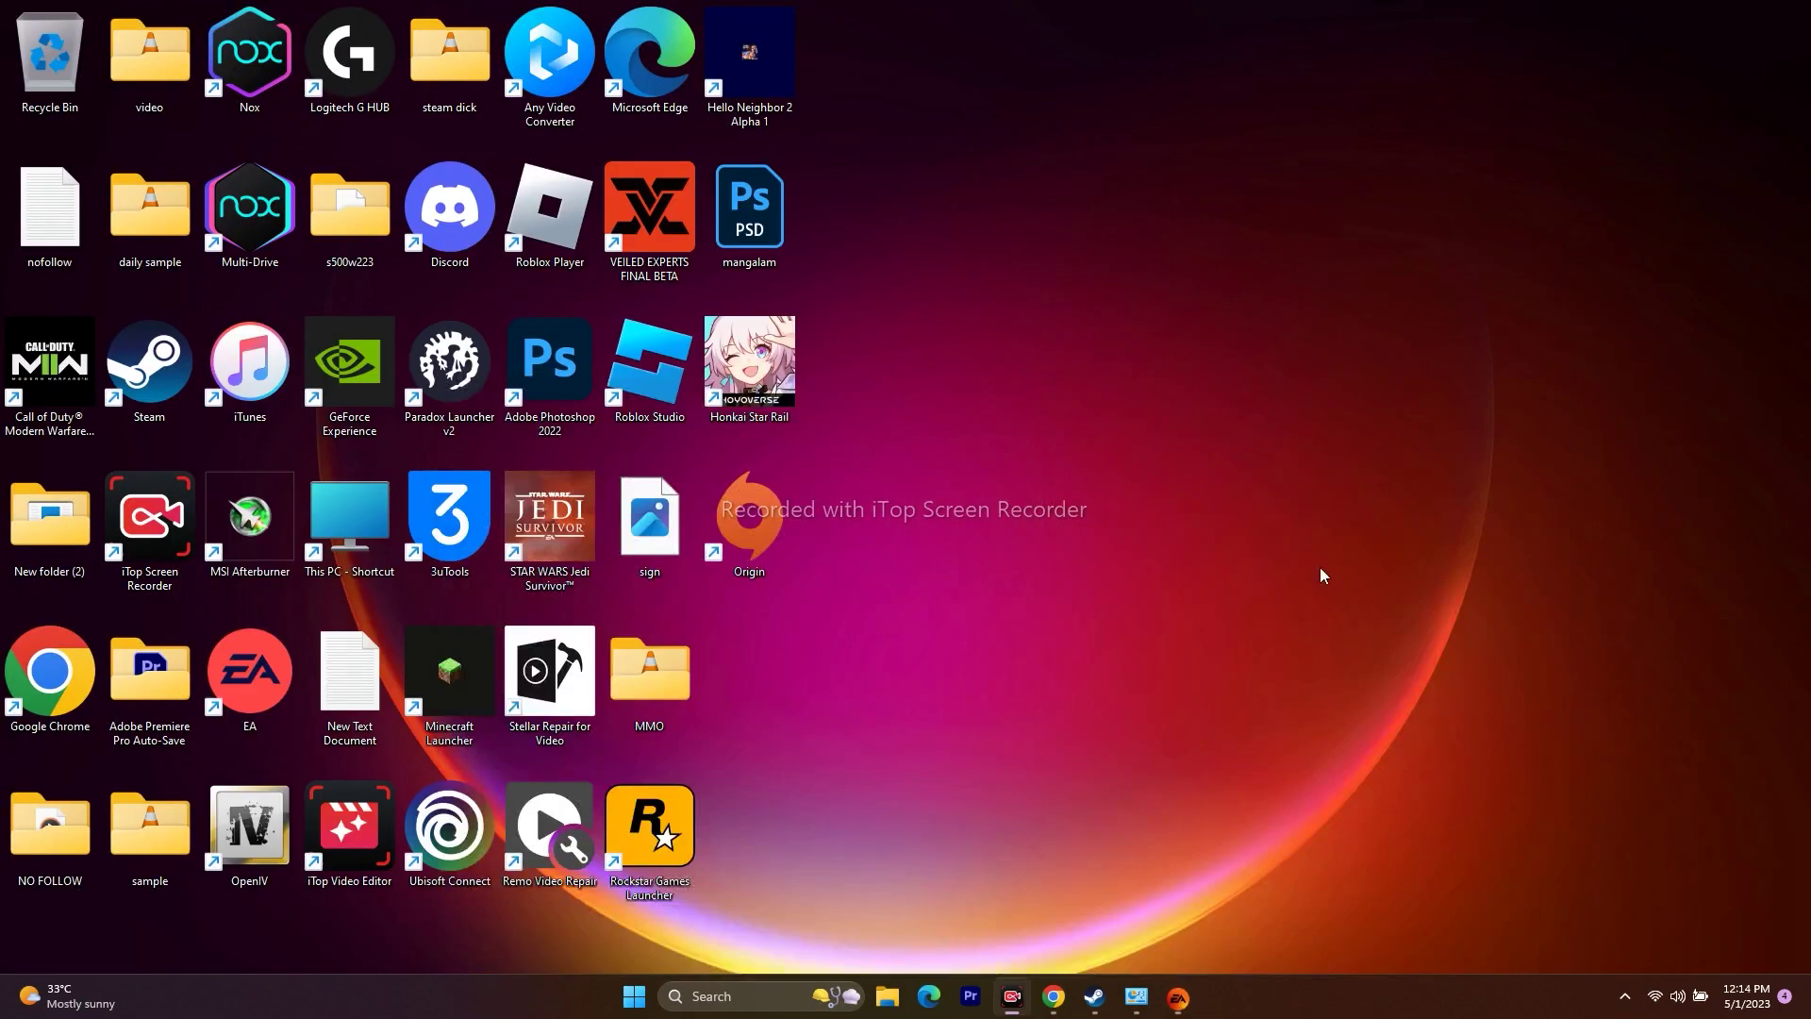
# Step: View the Local Files properties of STAR WARS Jedi: Survivor in Steam, close them, and minimize Steam
pyautogui.click(1094, 996)
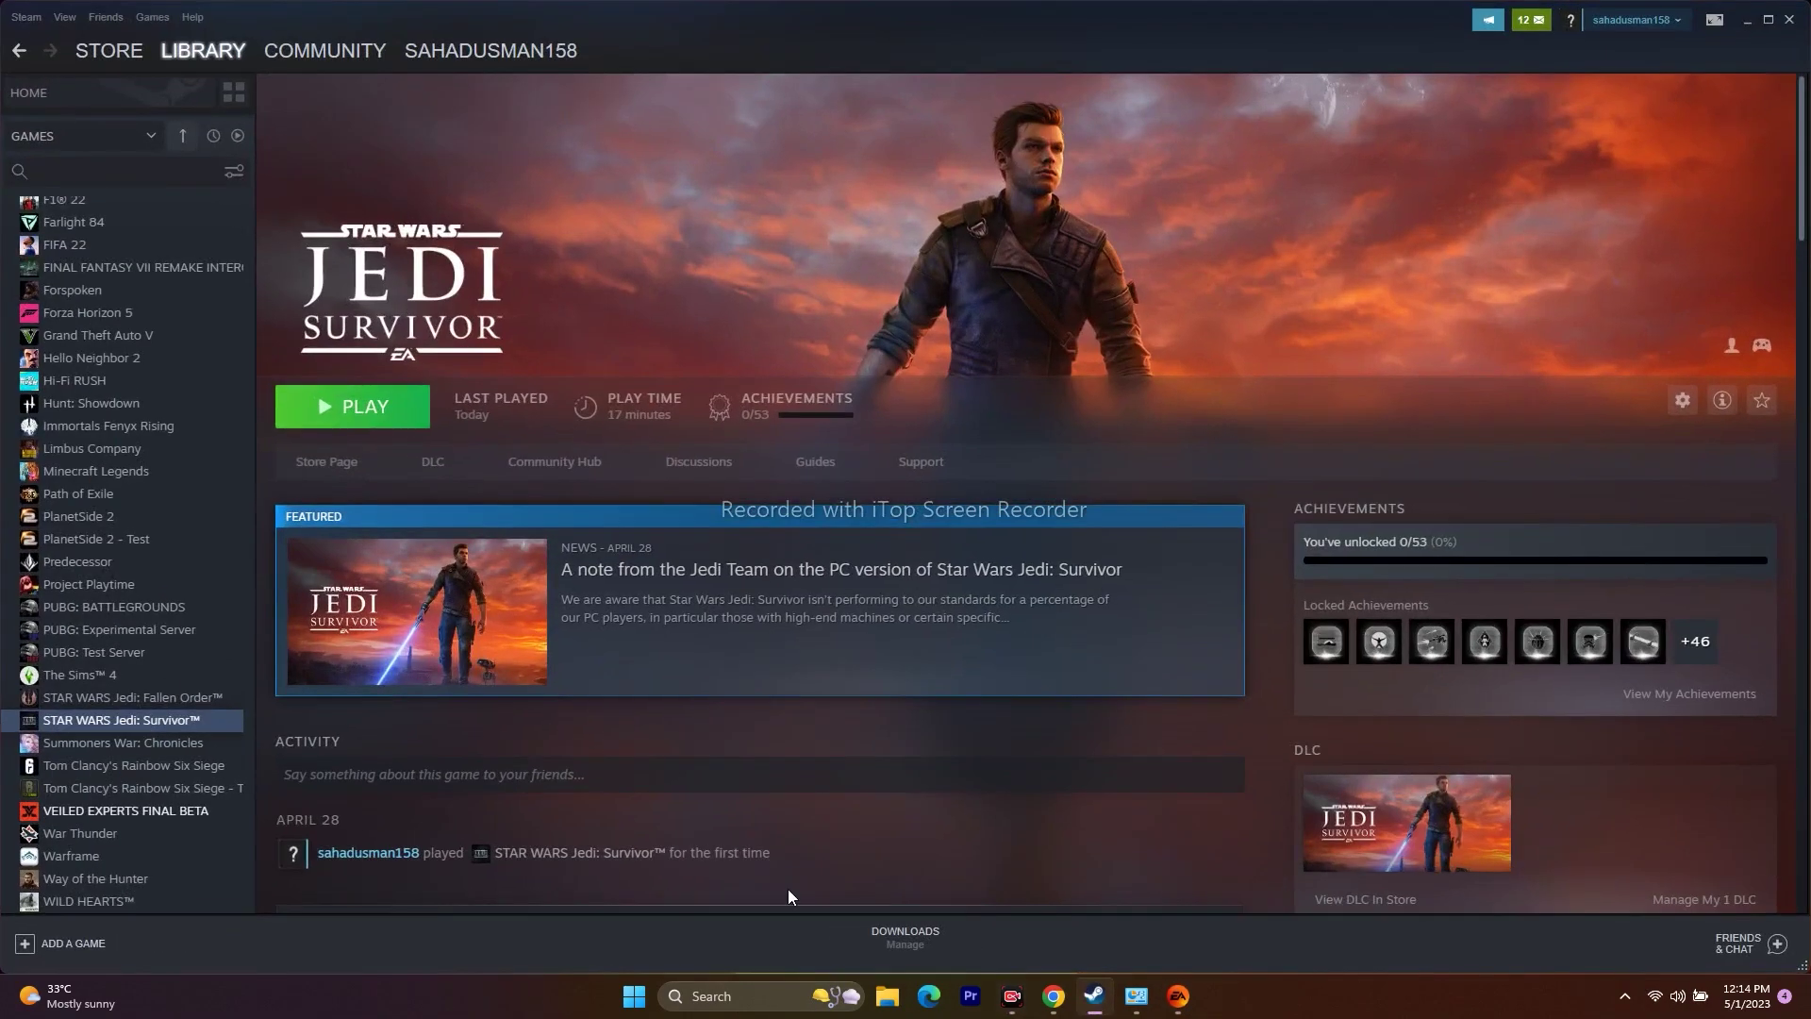
pyautogui.rightClick(135, 715)
pyautogui.click(164, 828)
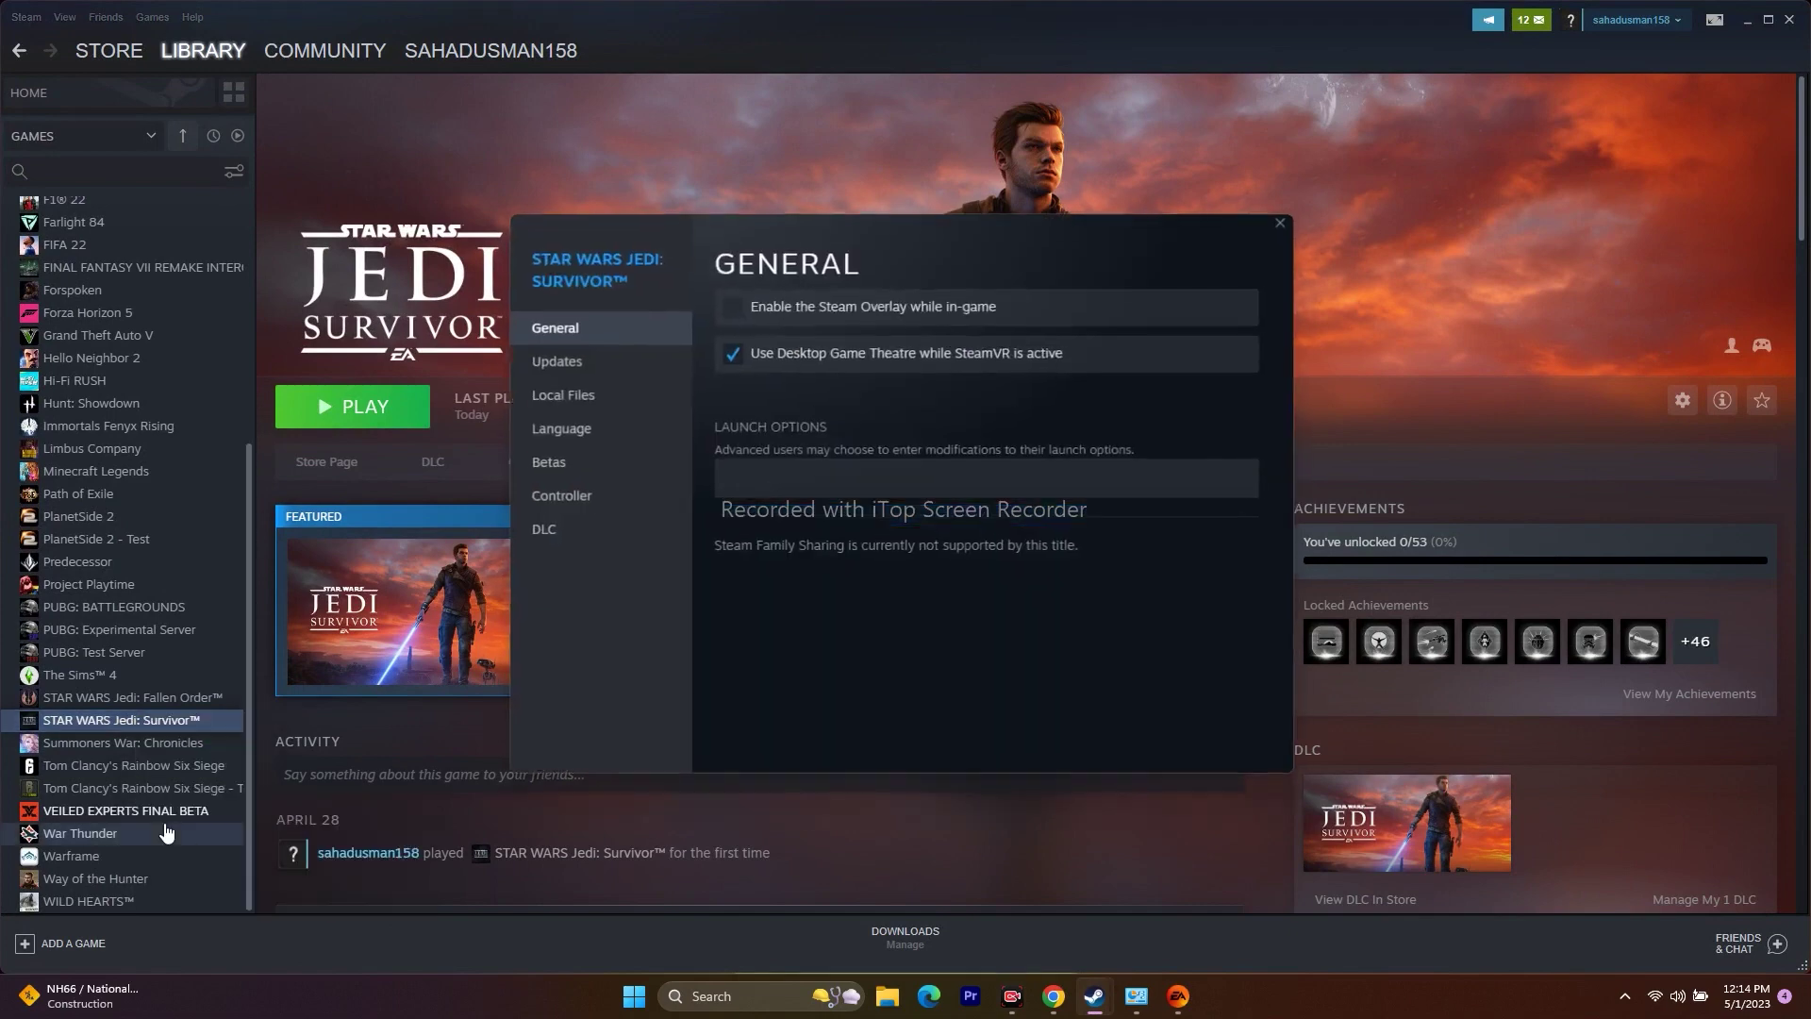
pyautogui.click(556, 395)
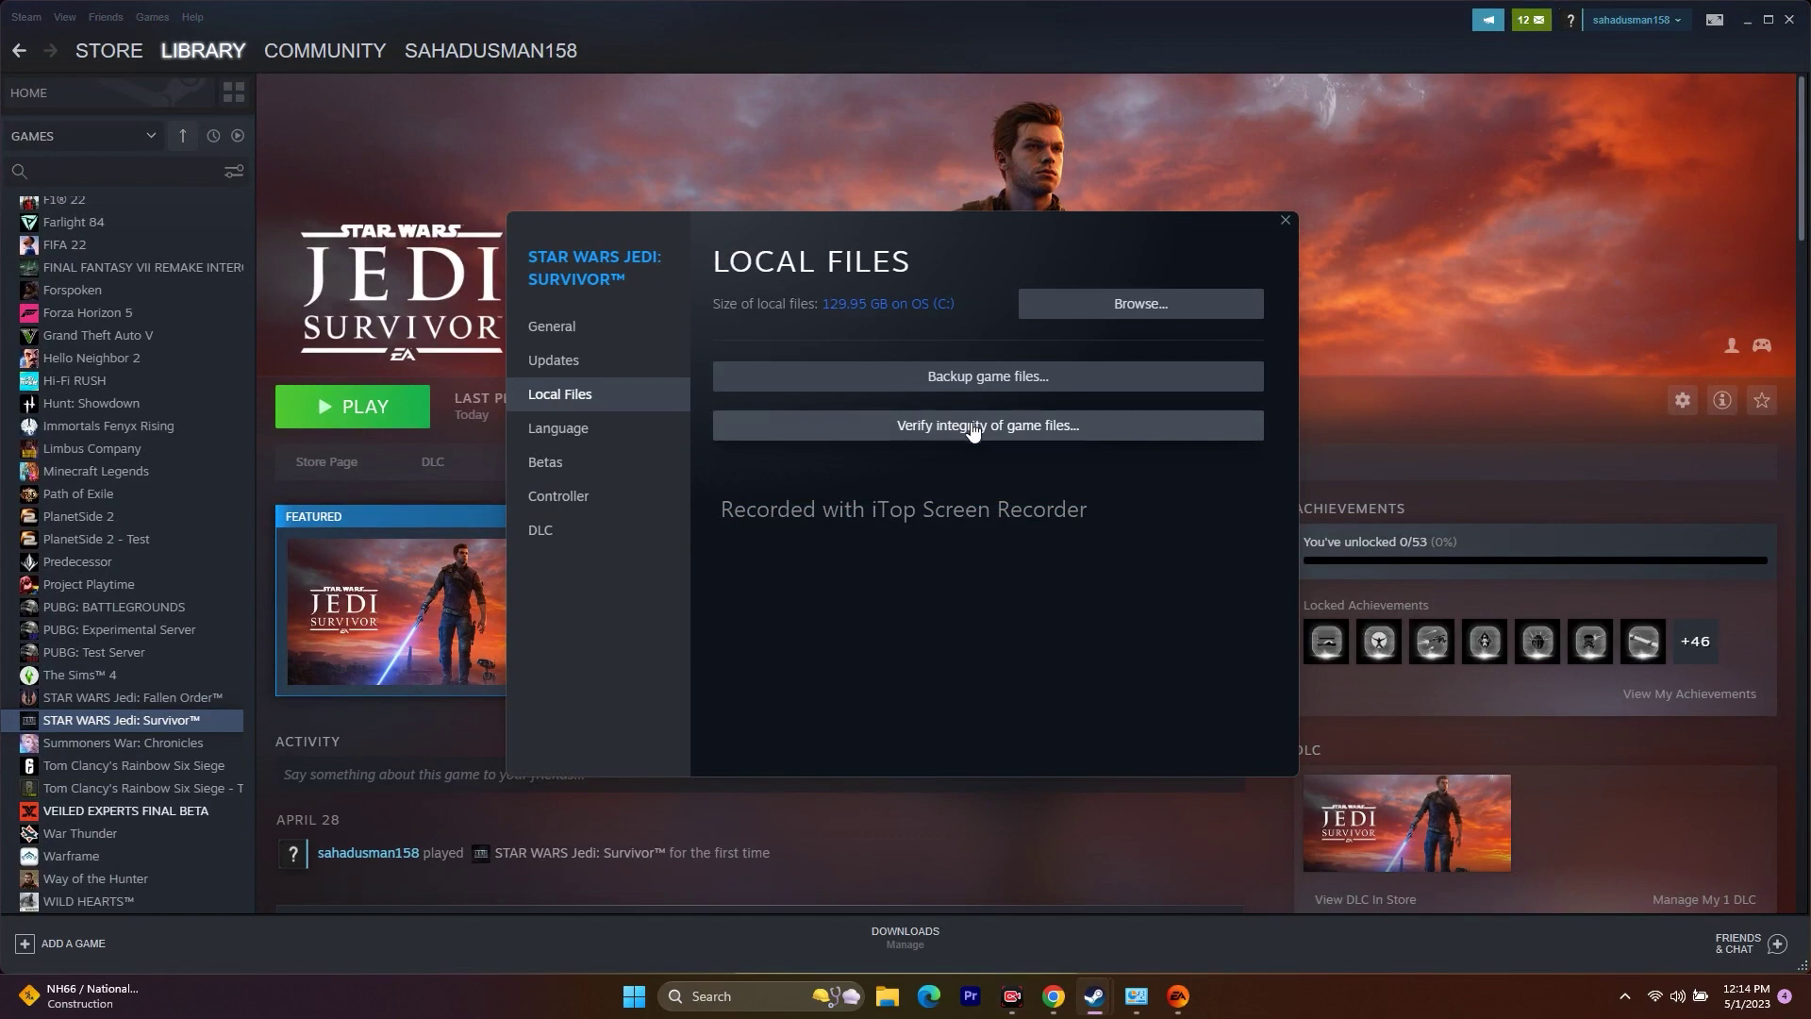
pyautogui.moveTo(1011, 247); pyautogui.dragTo(1314, 190)
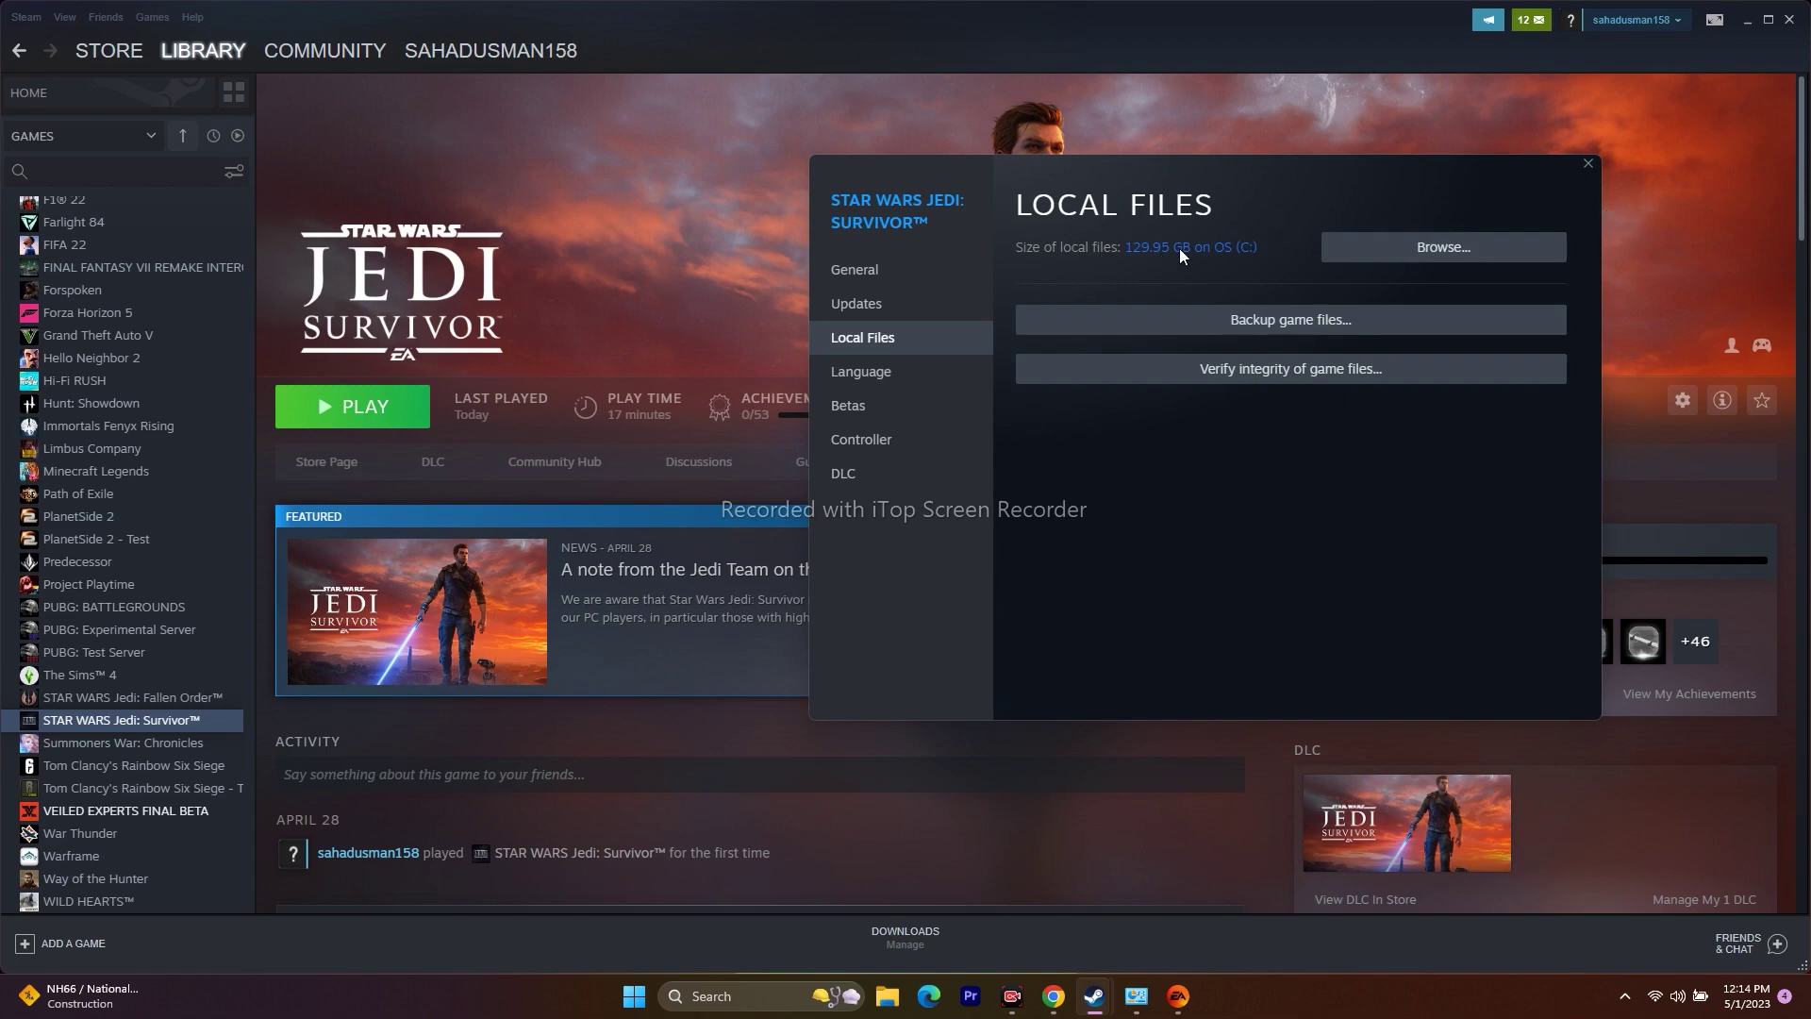
pyautogui.click(1588, 164)
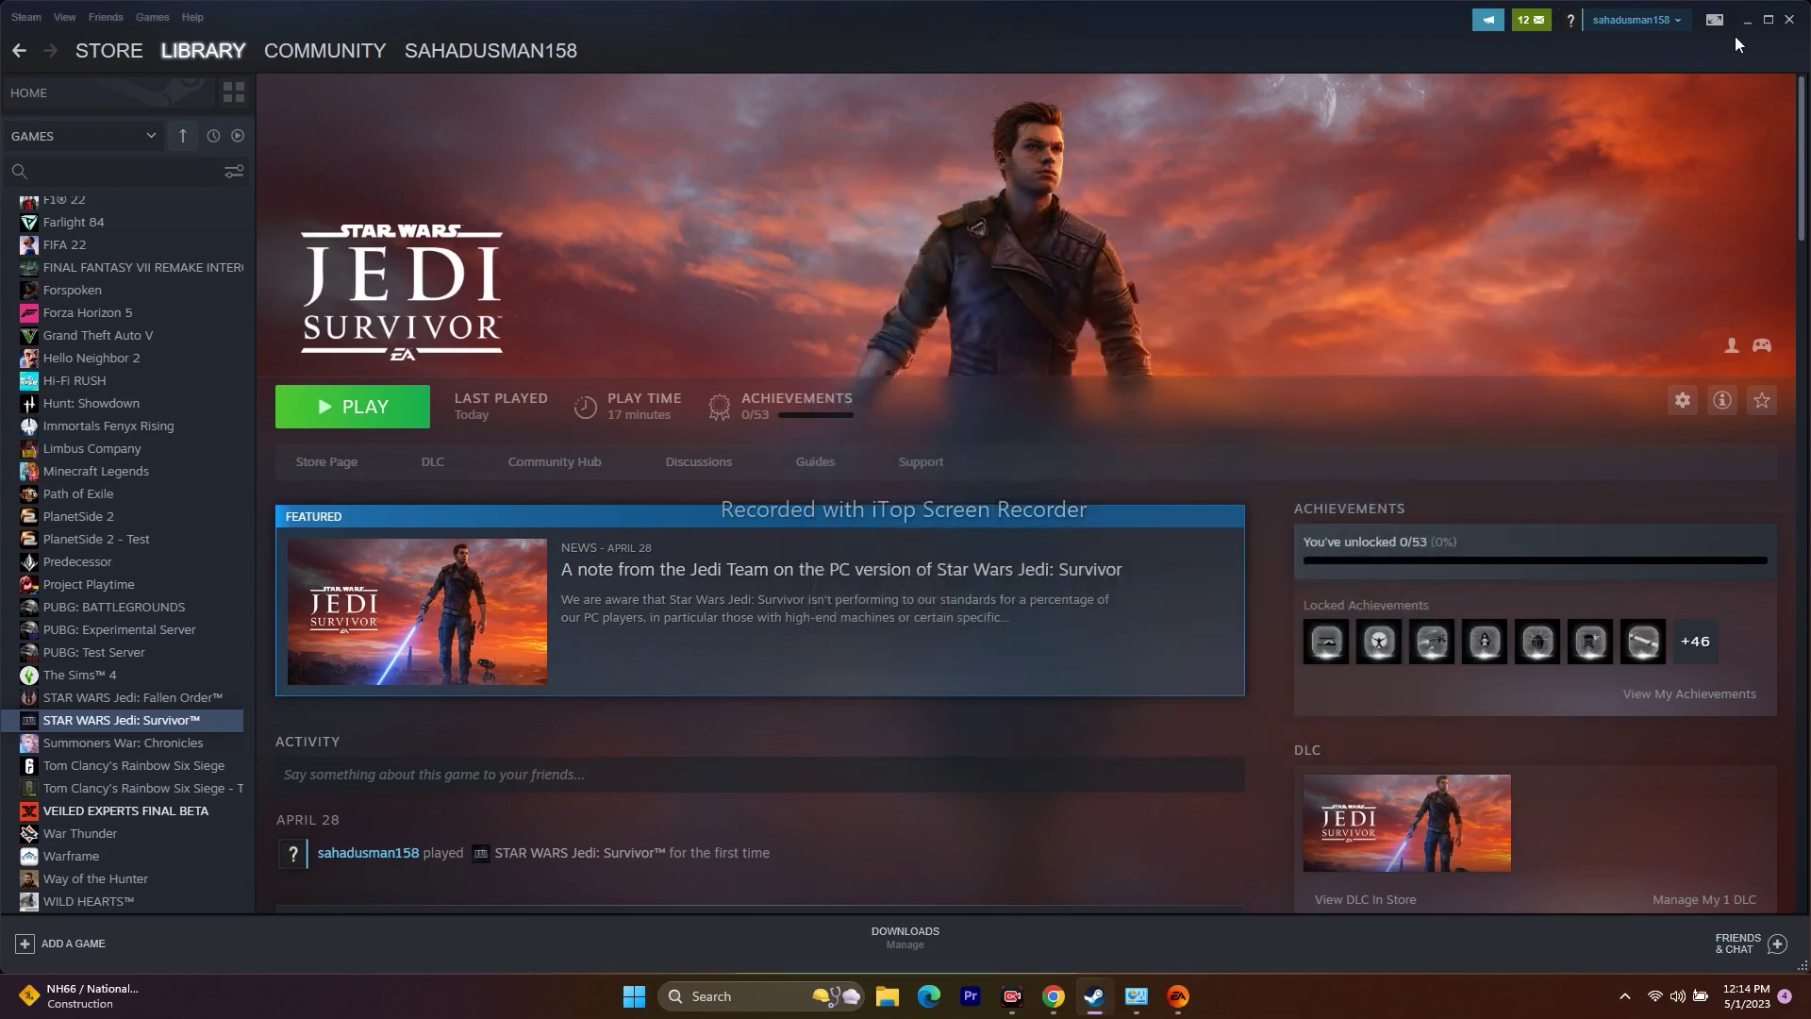
pyautogui.click(1745, 28)
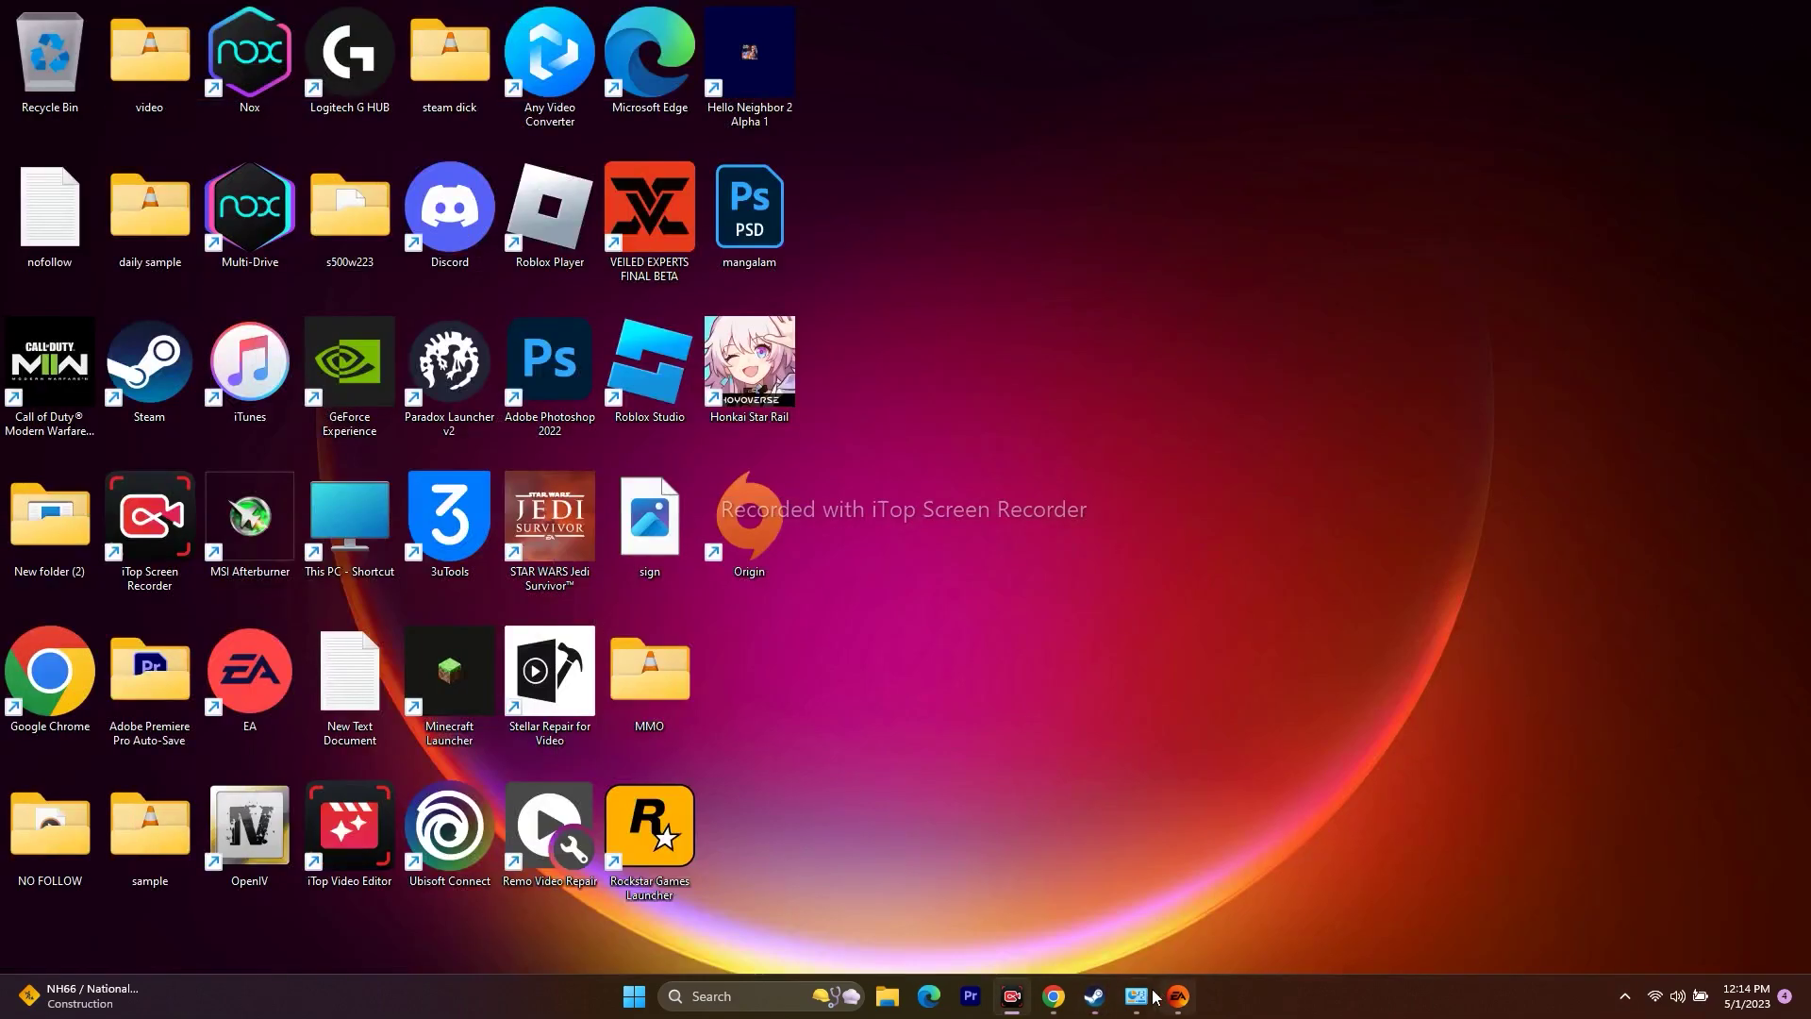
pyautogui.click(1053, 1002)
pyautogui.click(58, 16)
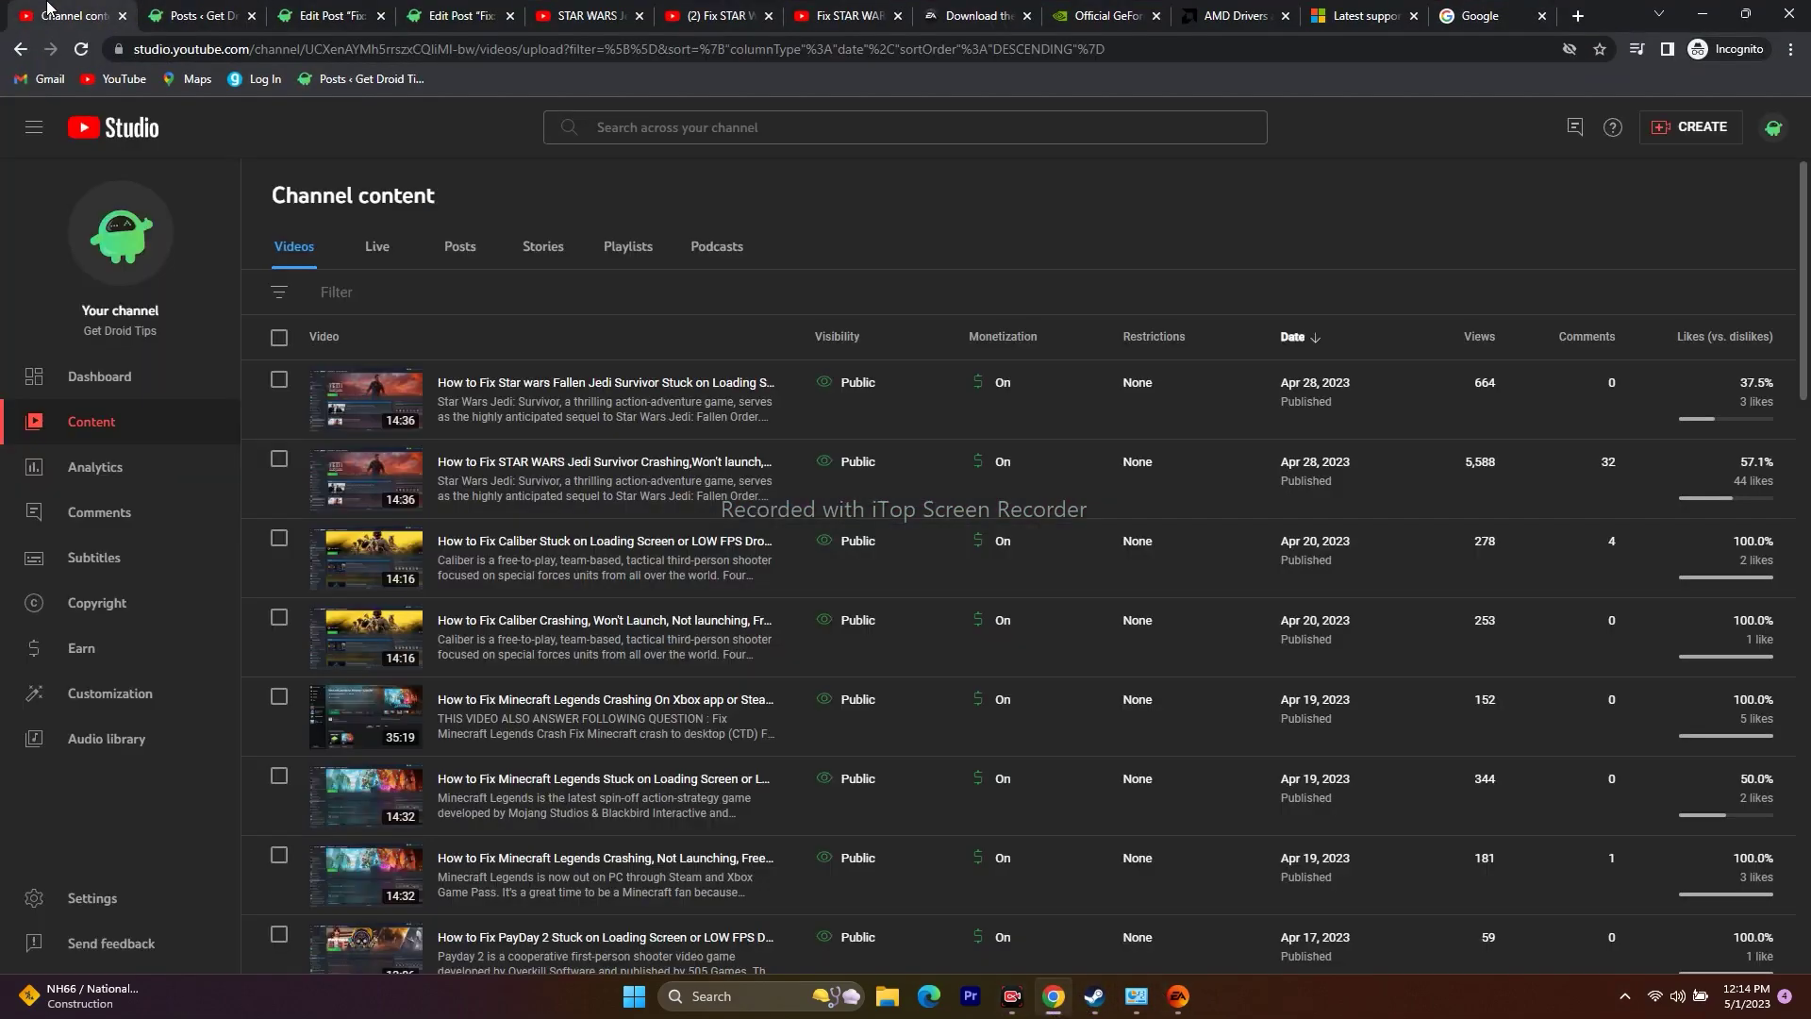
pyautogui.click(200, 15)
pyautogui.click(1702, 15)
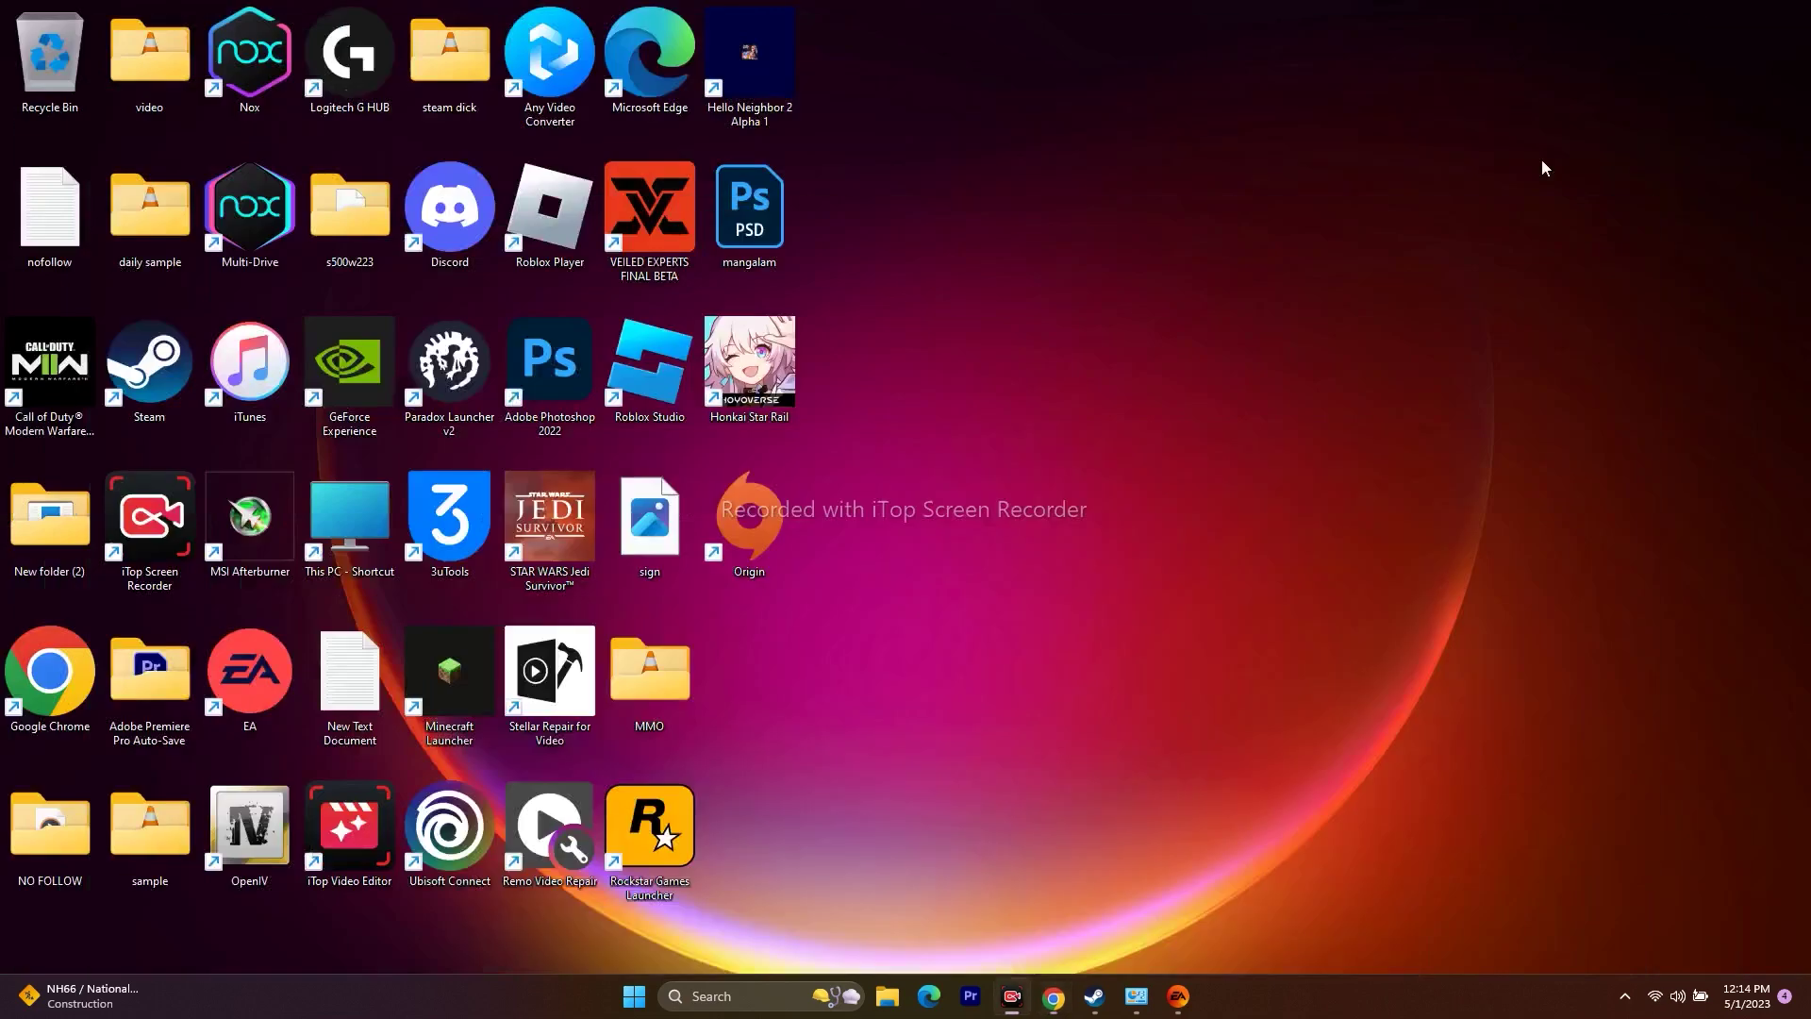
# Step: Bring up Steam, check the Library page in the EA app, and return to Steam
pyautogui.click(1091, 1004)
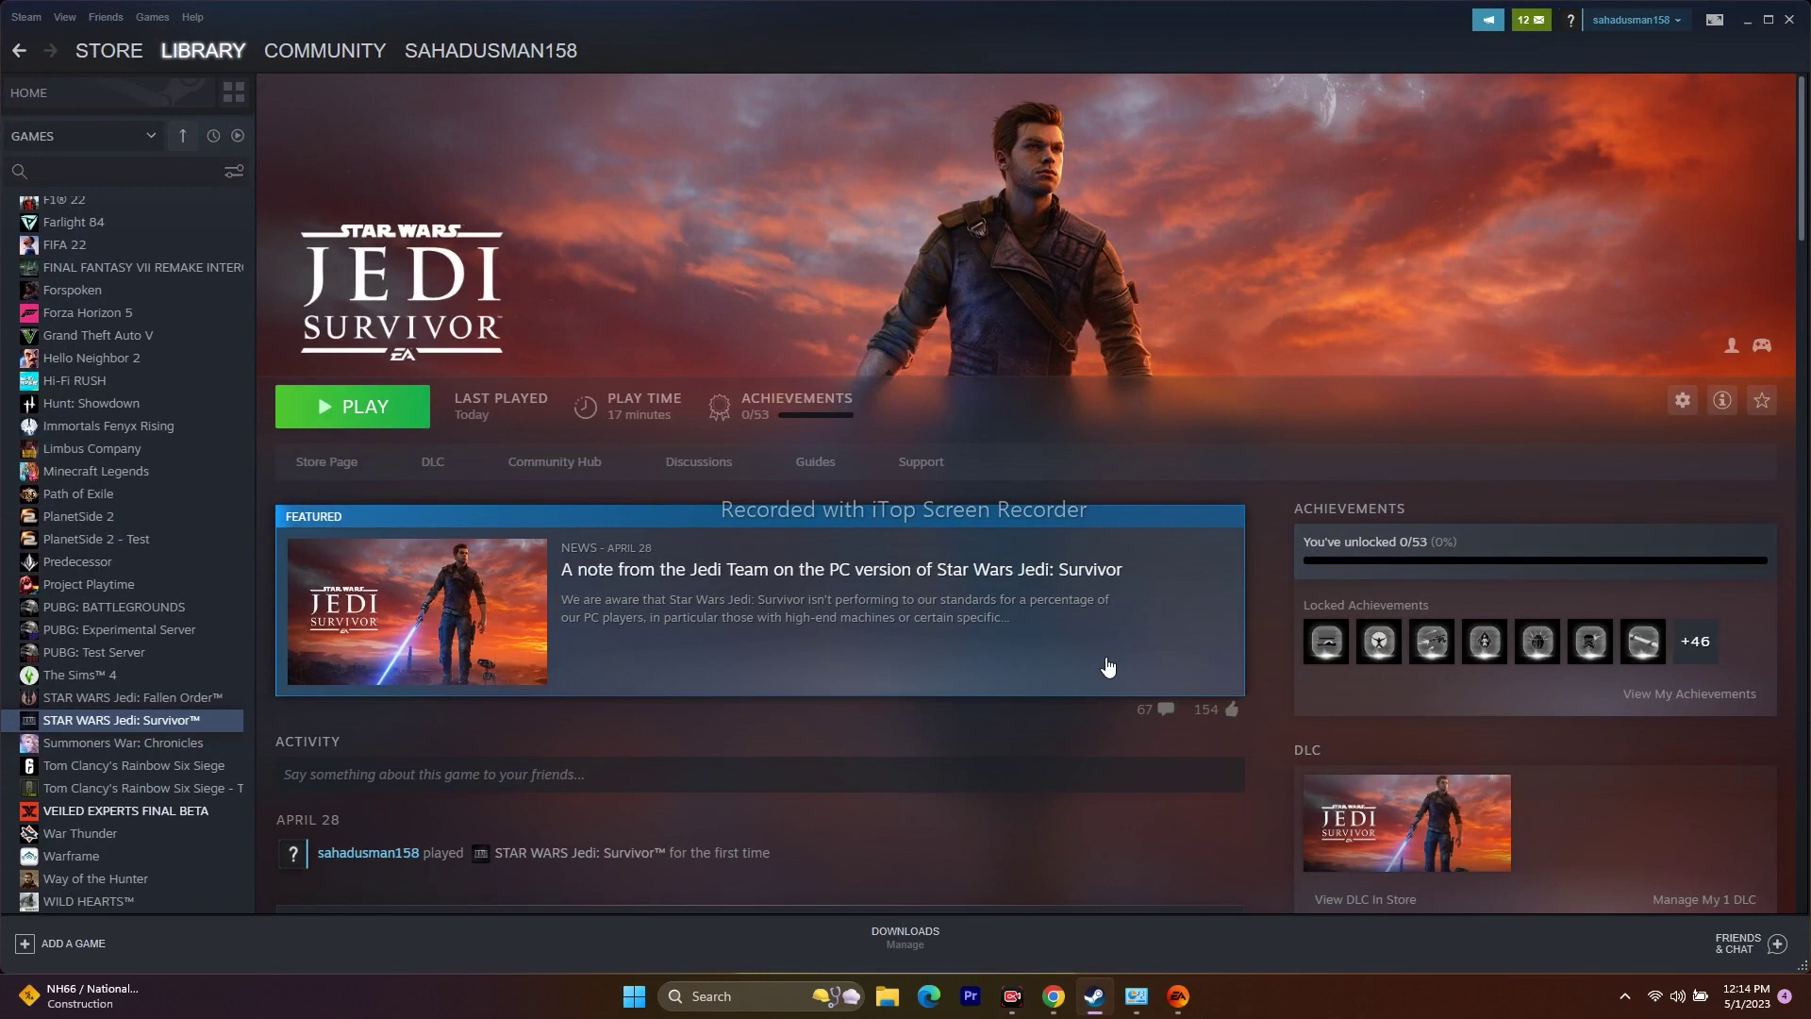
pyautogui.click(1178, 996)
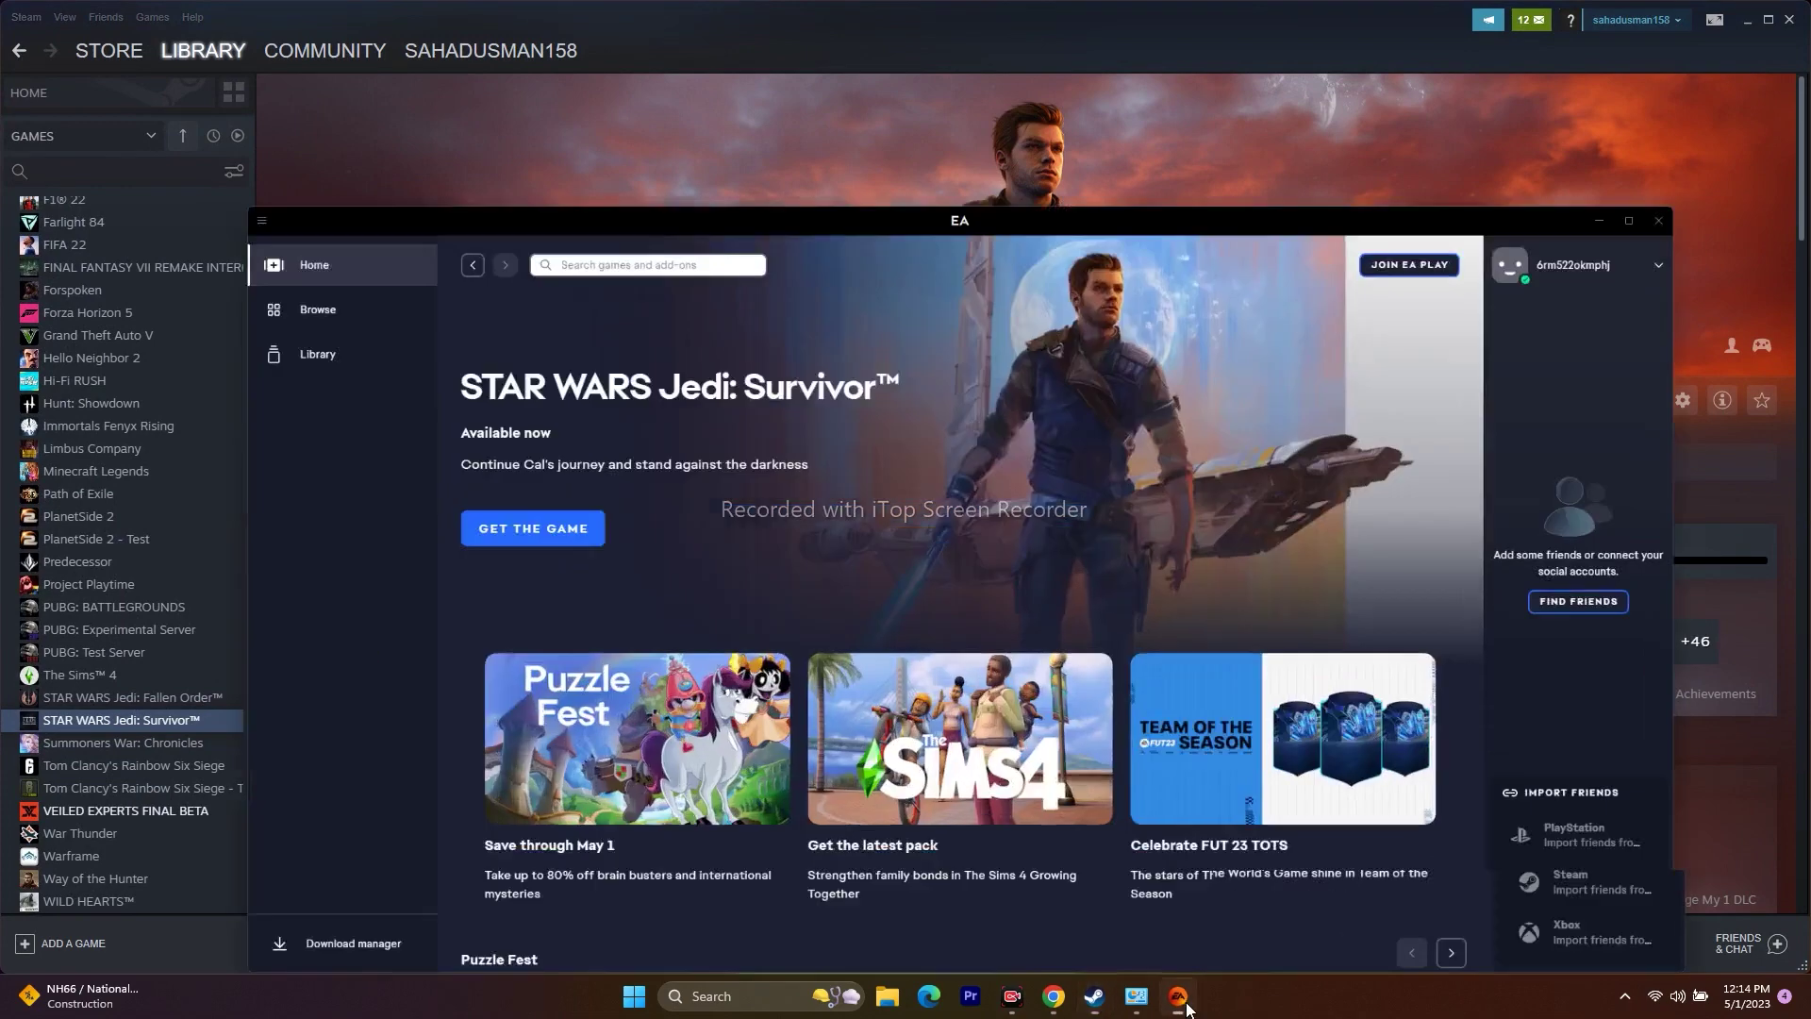
pyautogui.click(113, 189)
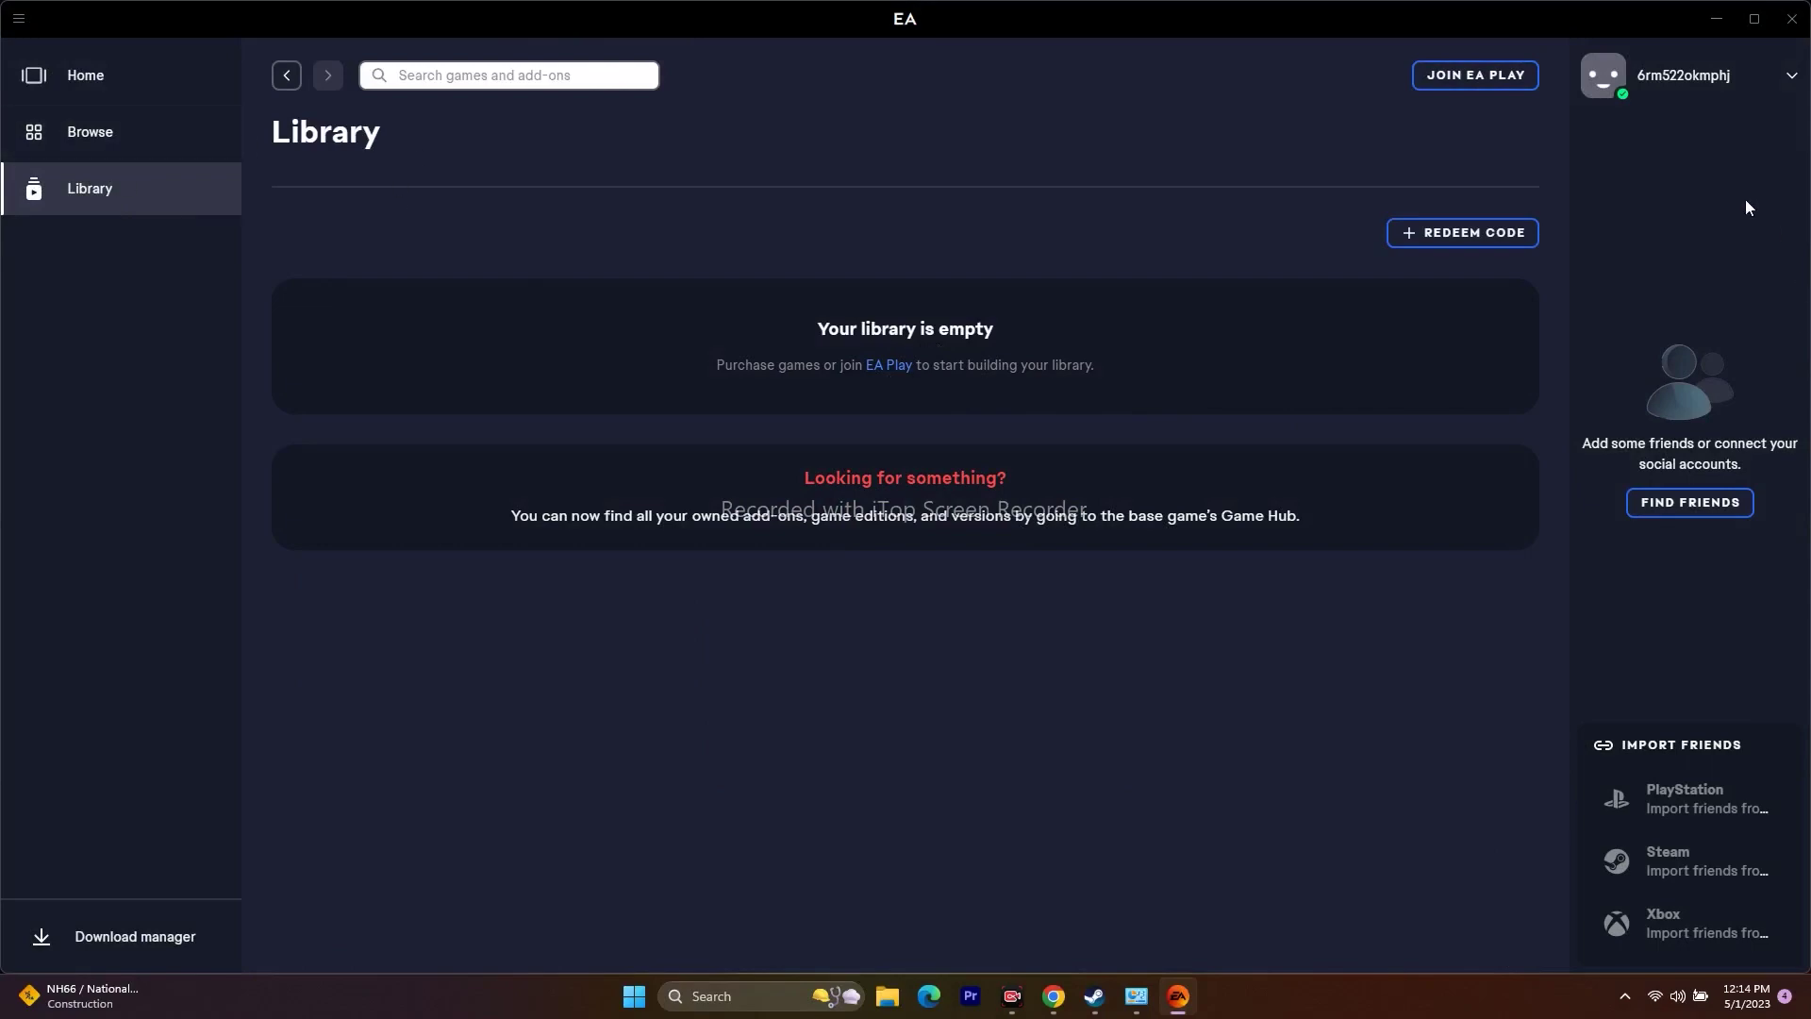
pyautogui.click(1711, 21)
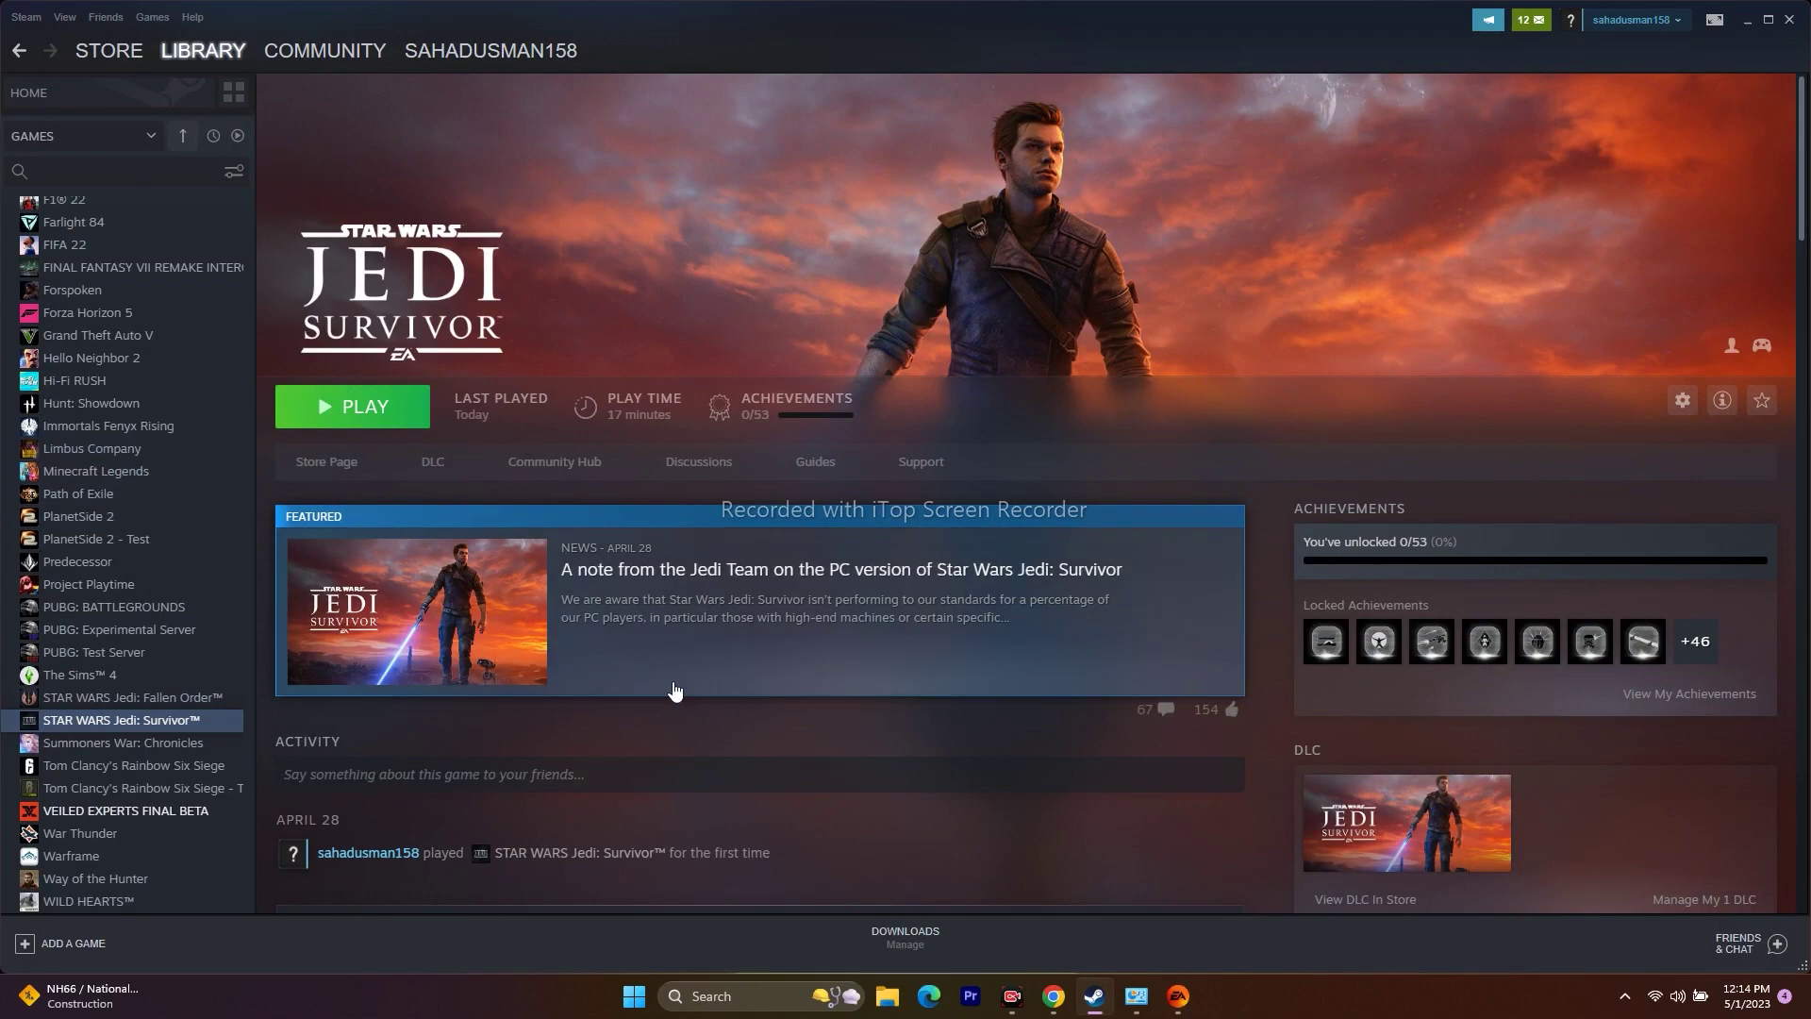
# Step: Browse to the install folder of STAR WARS Jedi: Survivor from the Local Files section of its Steam properties
pyautogui.rightClick(210, 721)
pyautogui.click(238, 835)
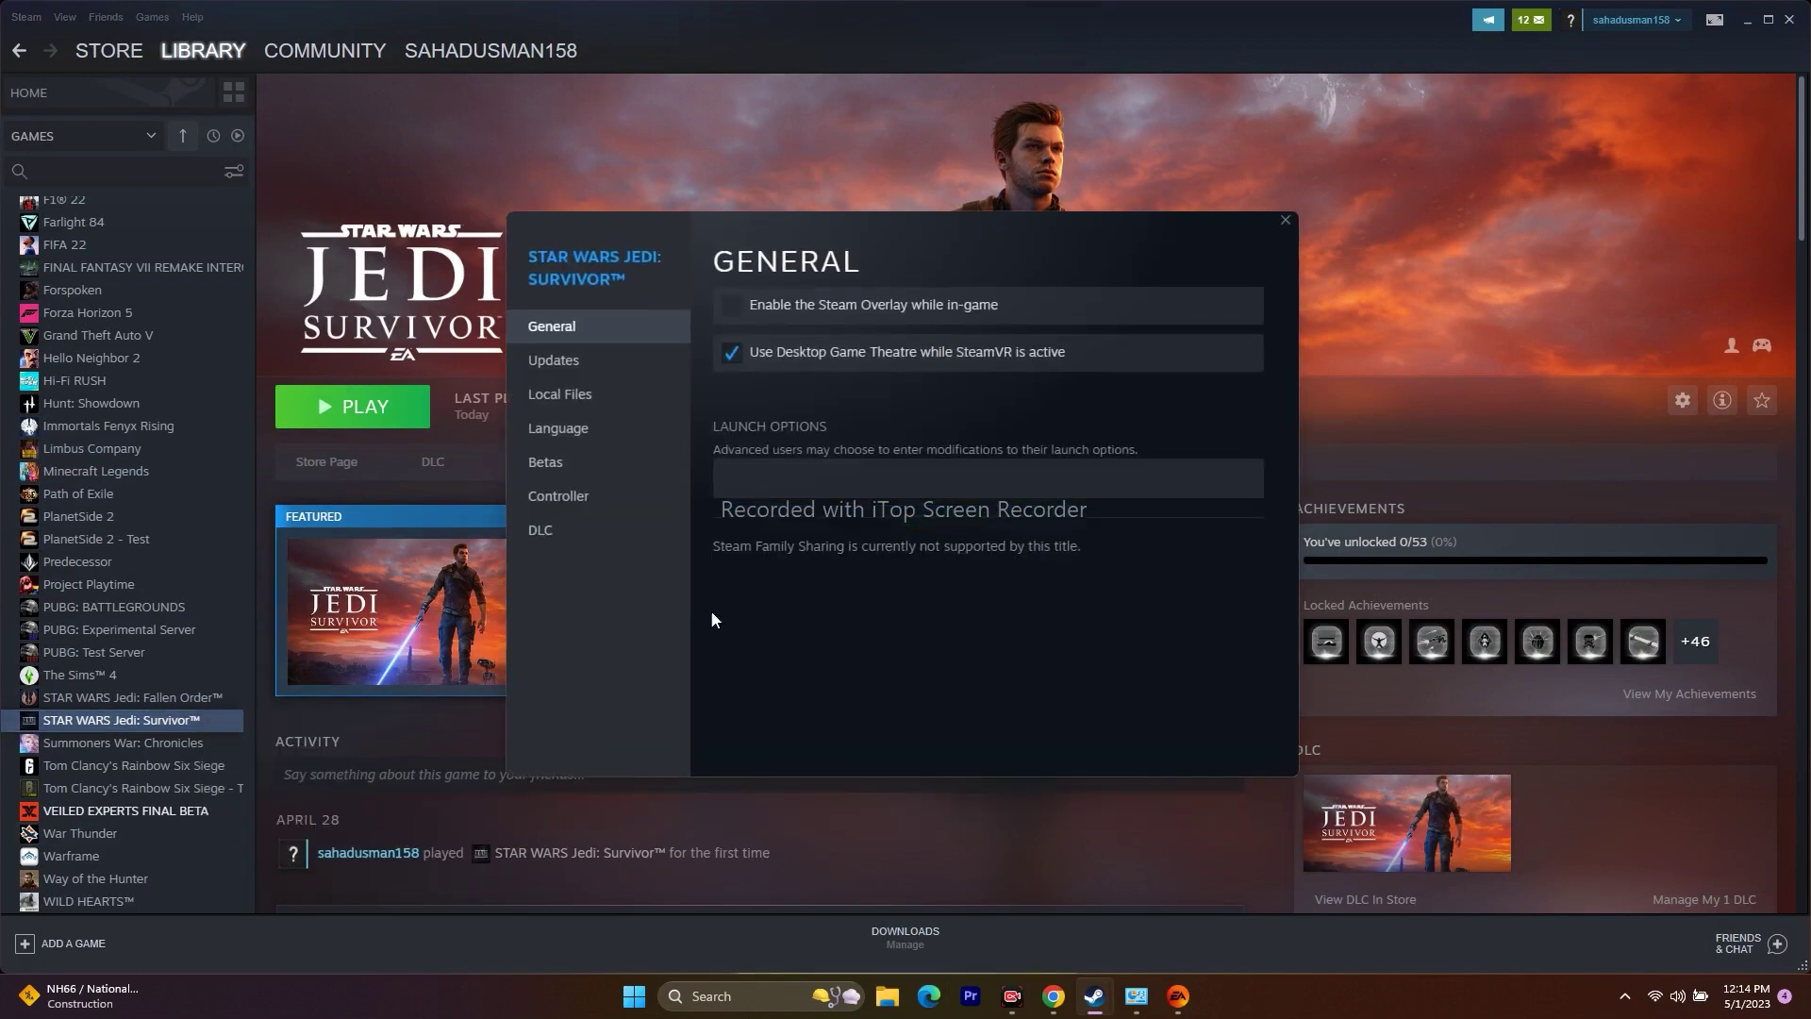
pyautogui.click(600, 397)
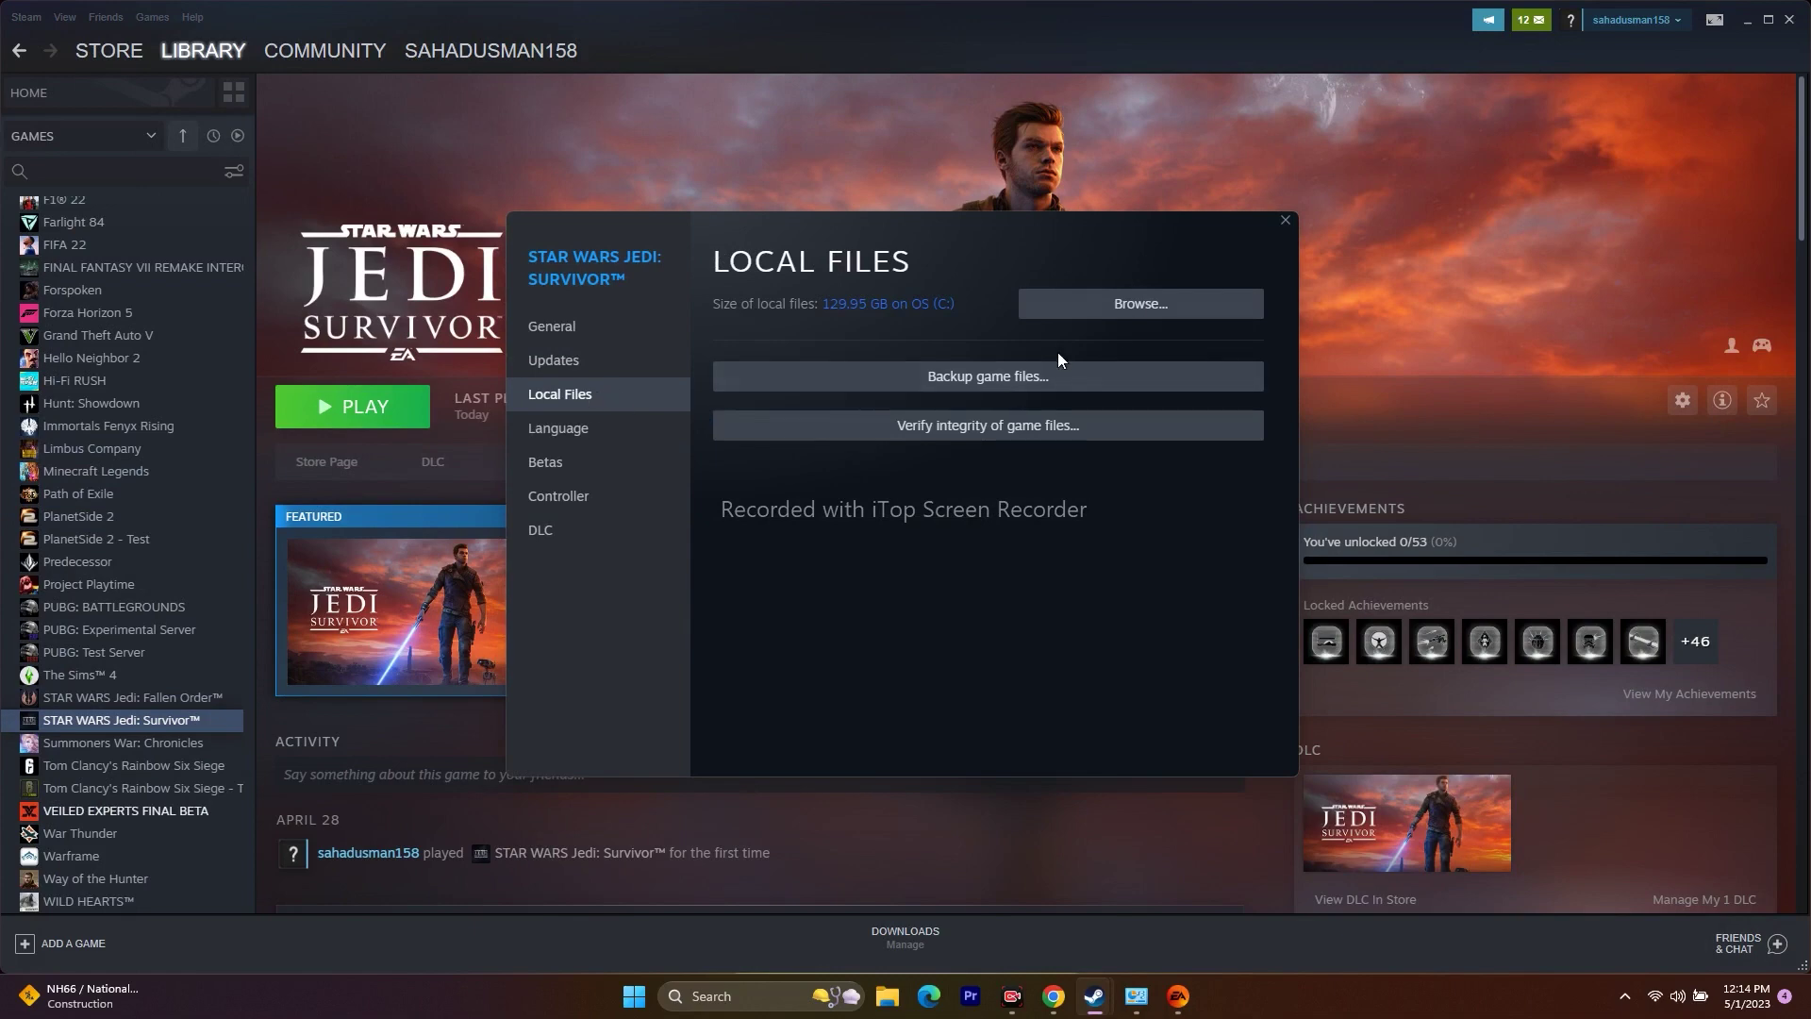
pyautogui.click(1226, 303)
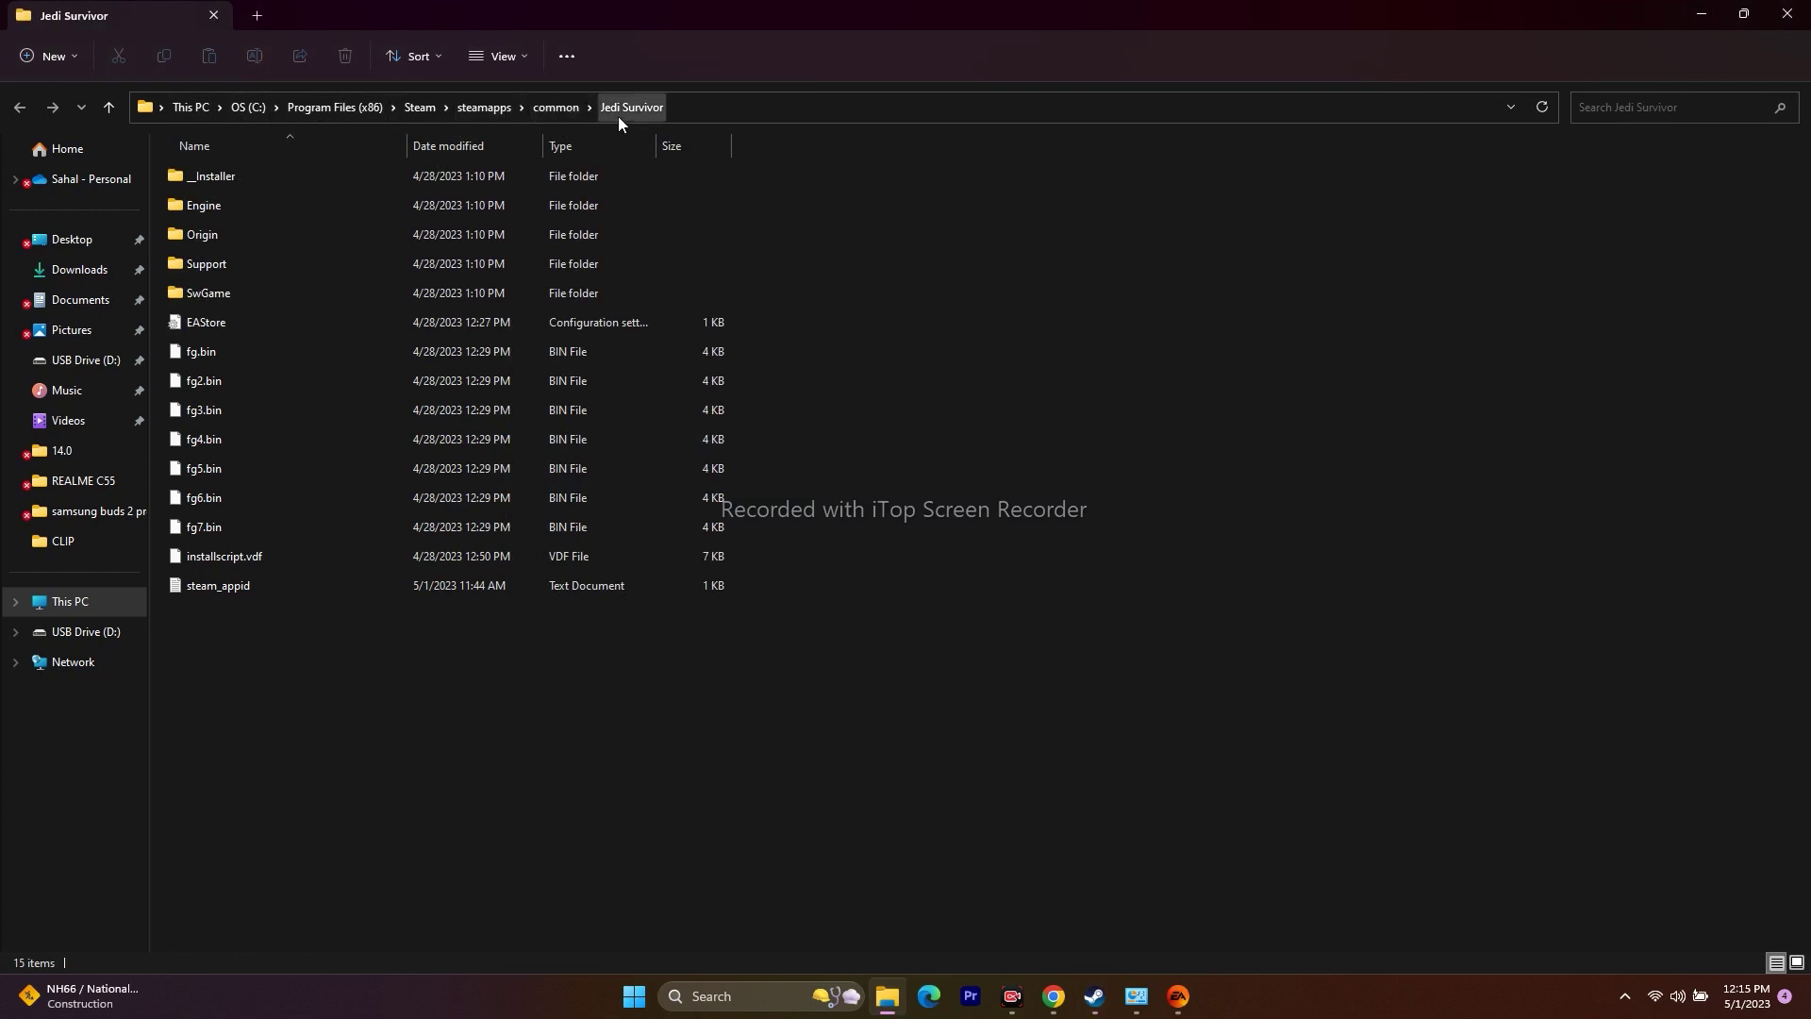
# Step: Locate the JediSurvivor application in SwGame > Binaries > Win64, close the folder and game properties, and minimize Steam
pyautogui.doubleClick(265, 295)
pyautogui.doubleClick(261, 176)
pyautogui.doubleClick(251, 179)
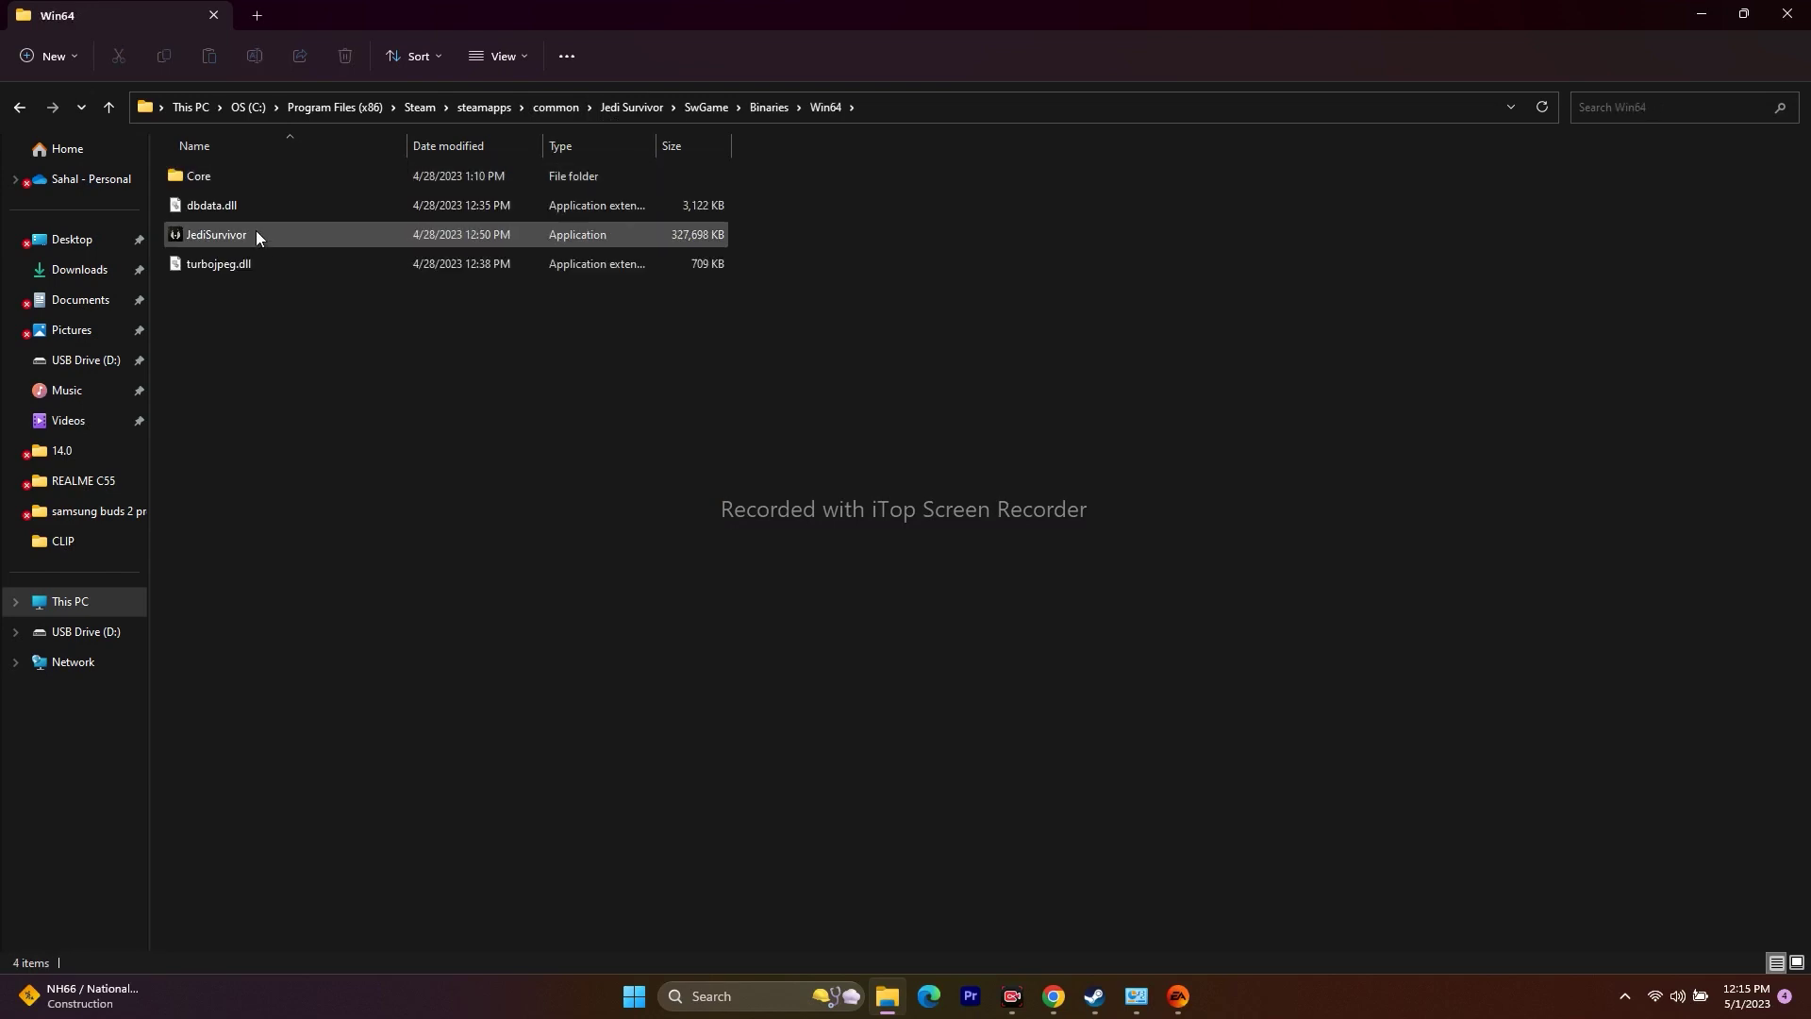
pyautogui.click(257, 235)
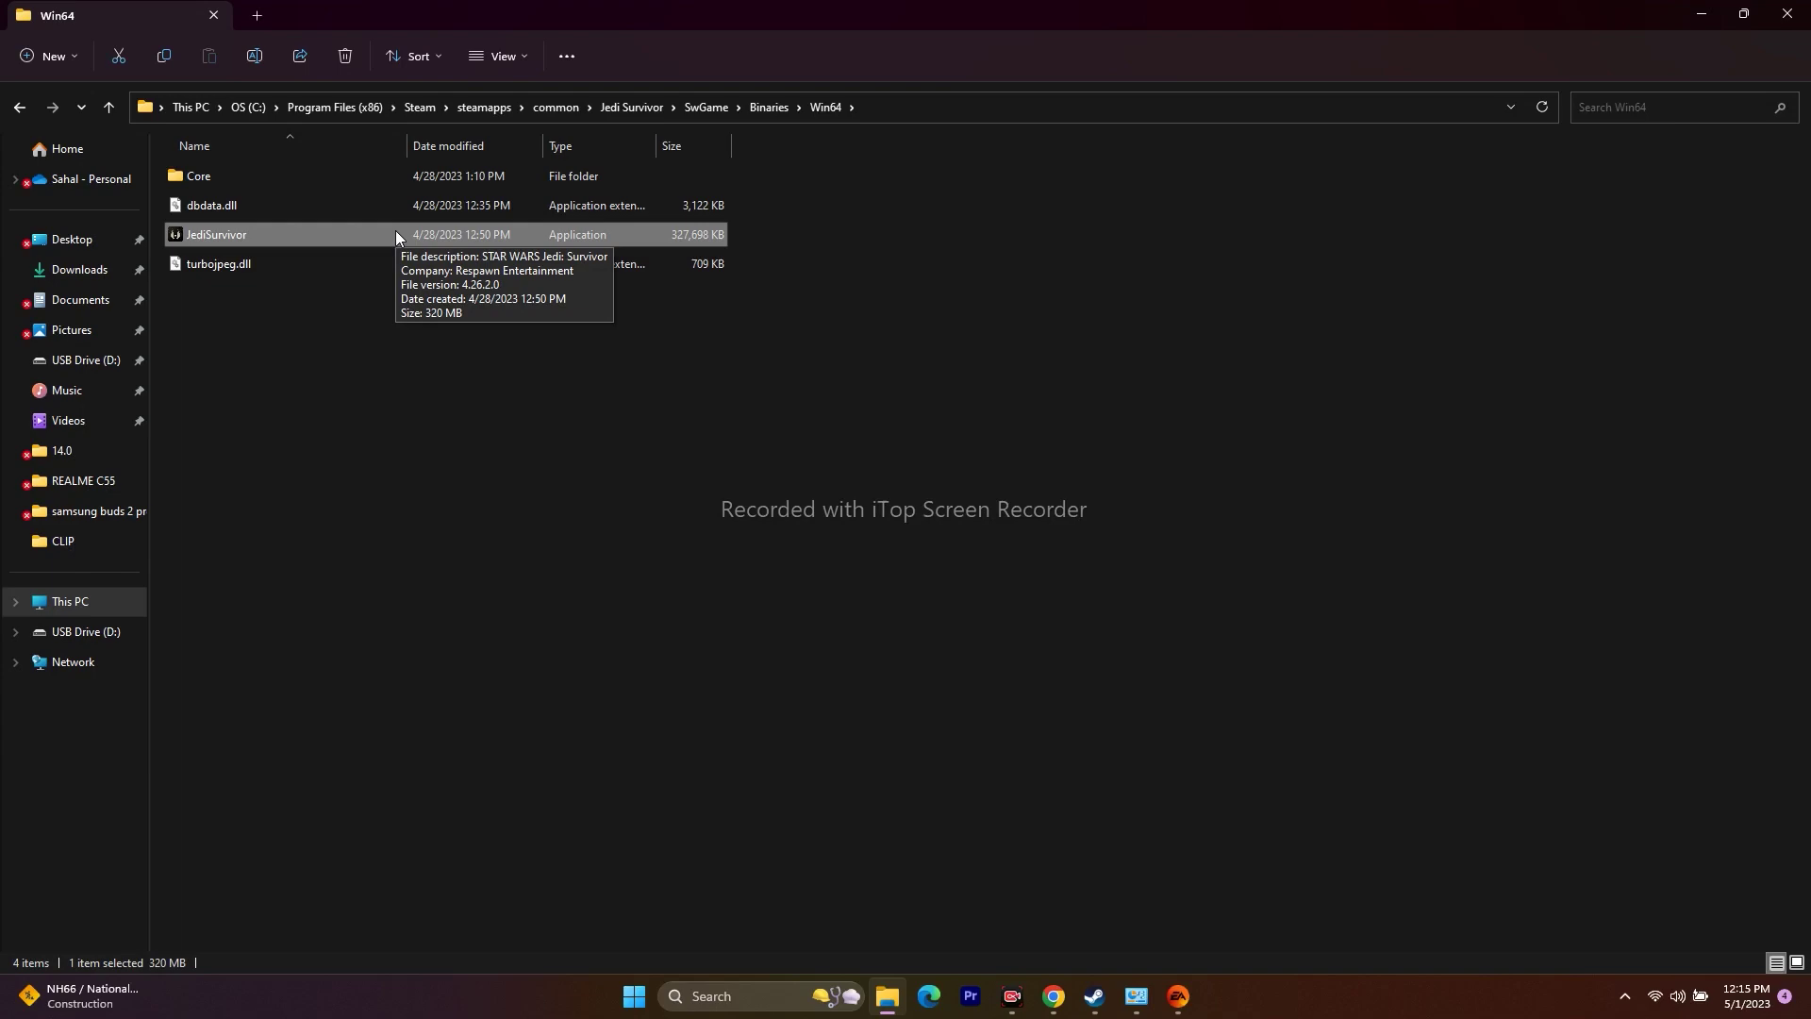
pyautogui.click(1787, 13)
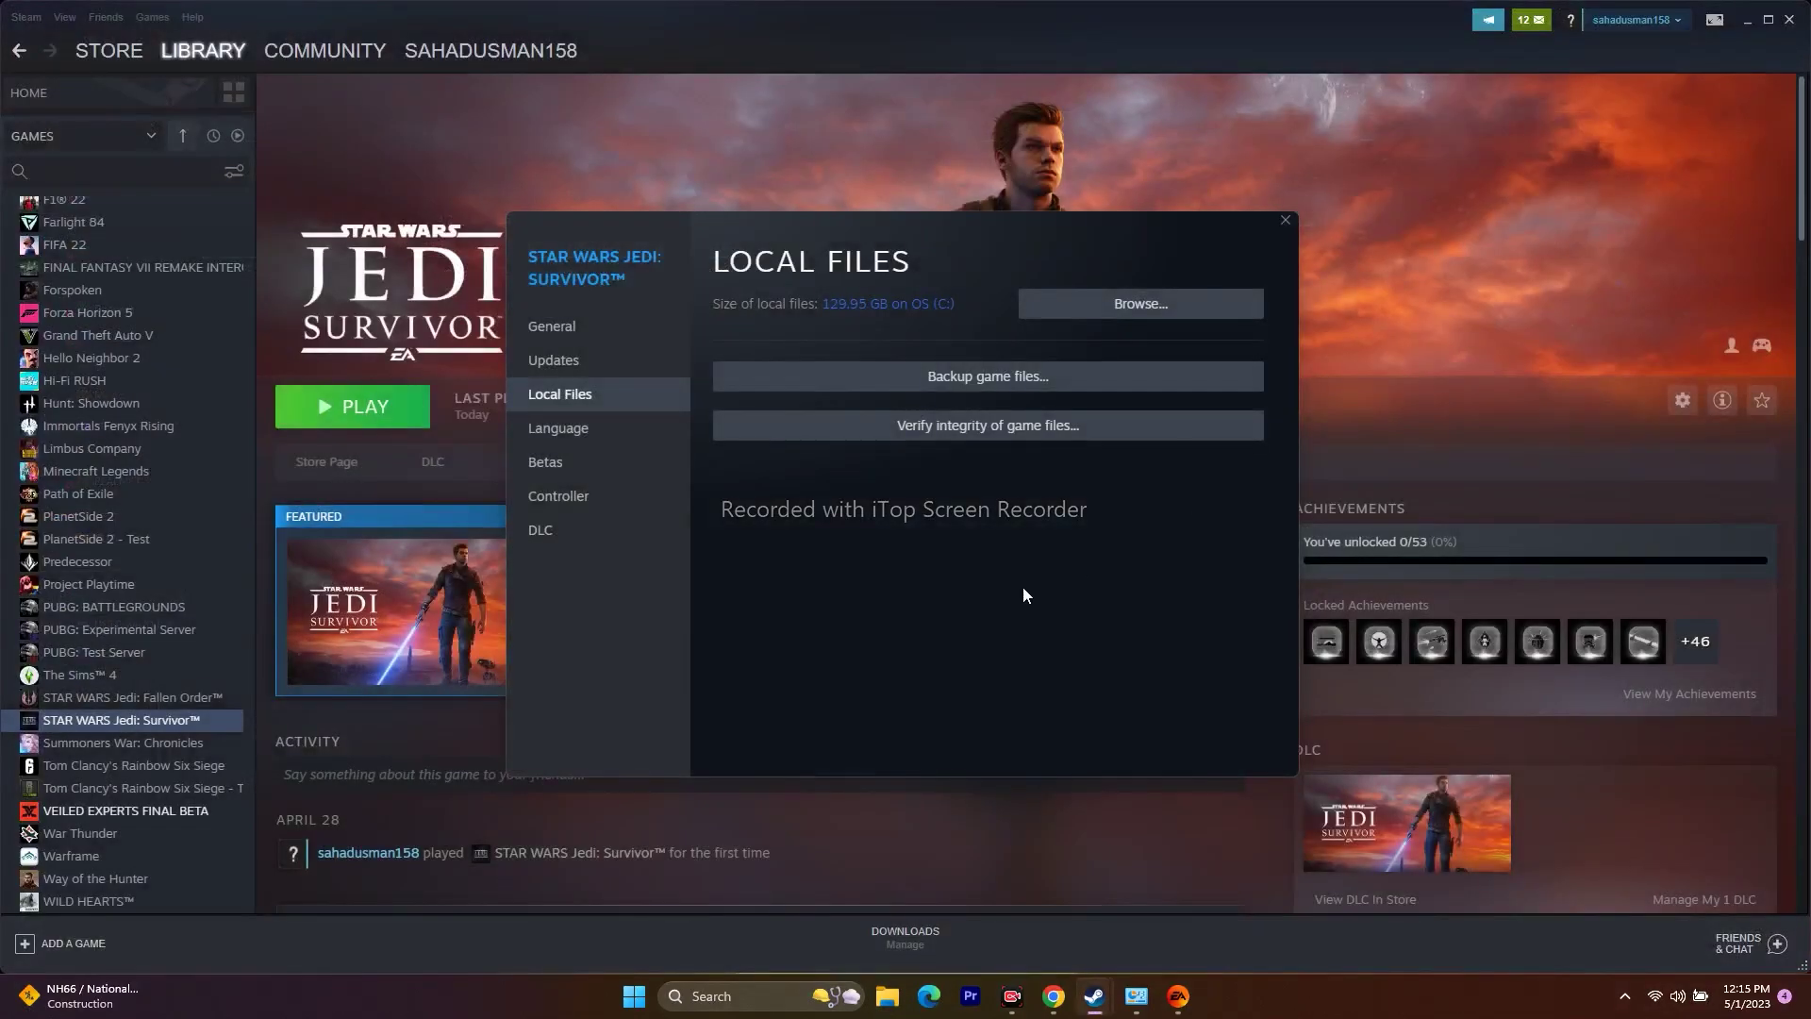
pyautogui.click(1284, 220)
pyautogui.click(1746, 19)
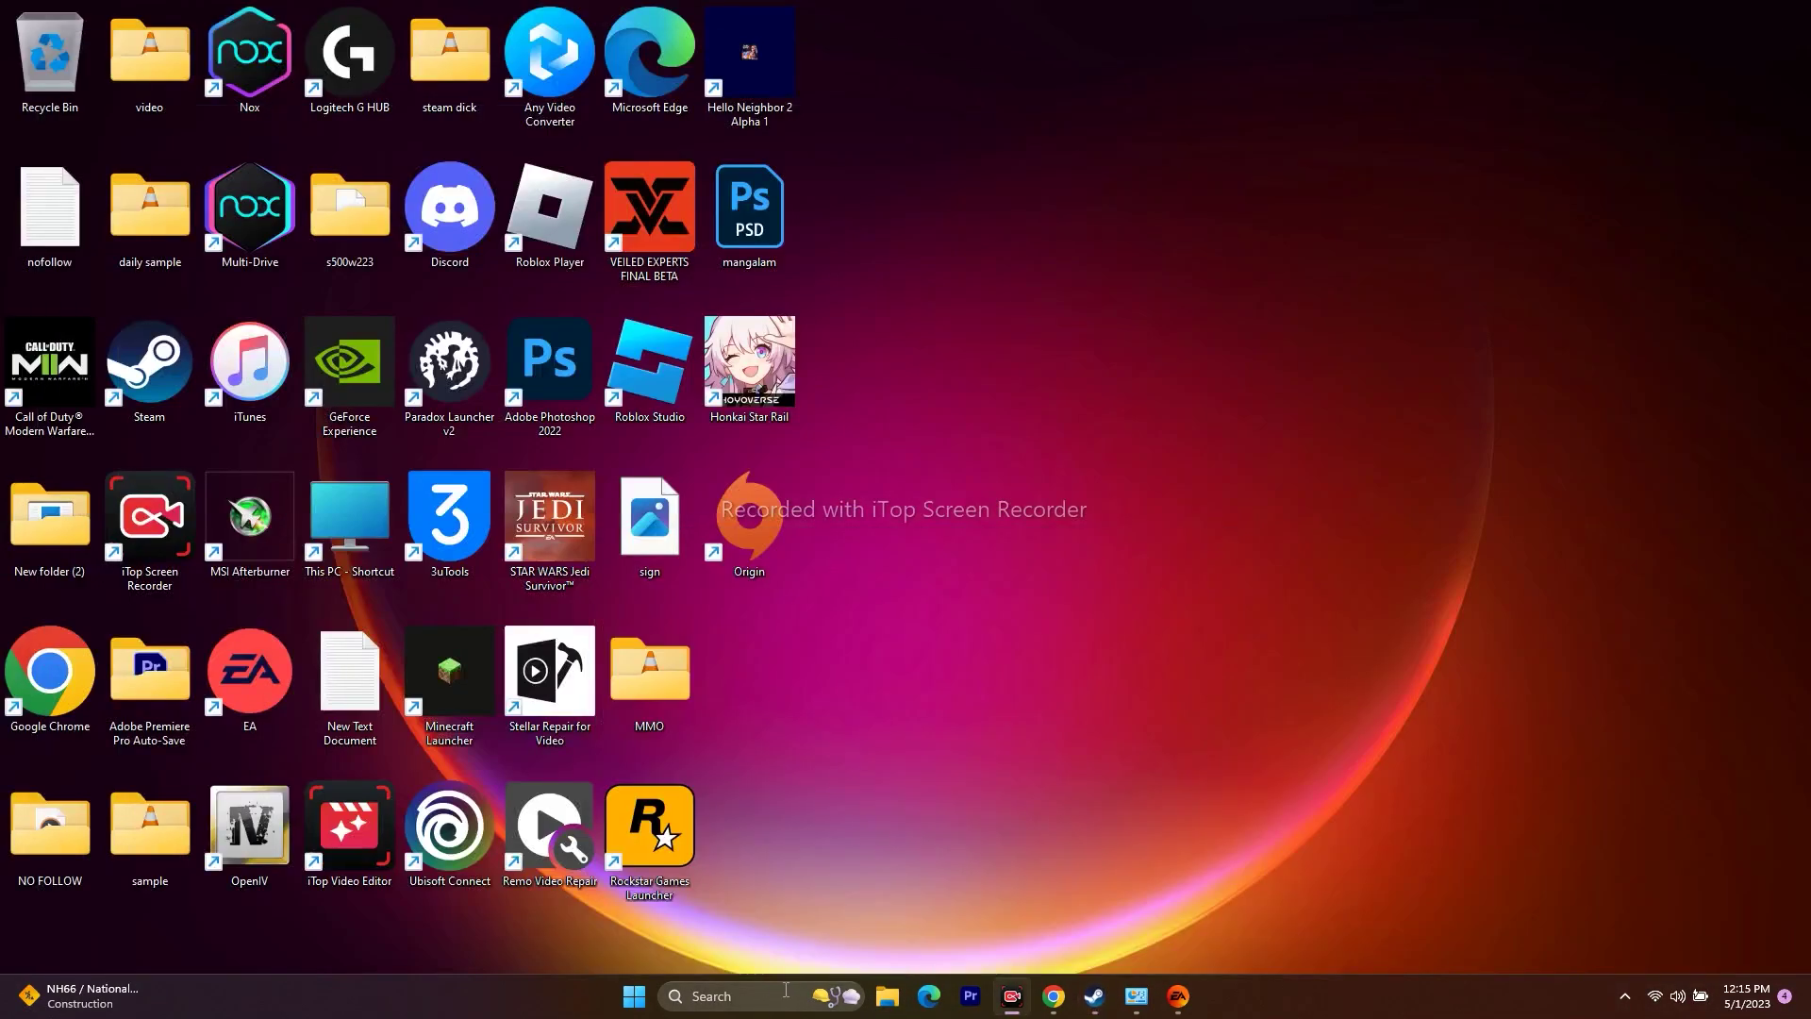
# Step: Open the file location of the EA app from the recent apps in Windows search
pyautogui.click(789, 991)
pyautogui.rightClick(787, 445)
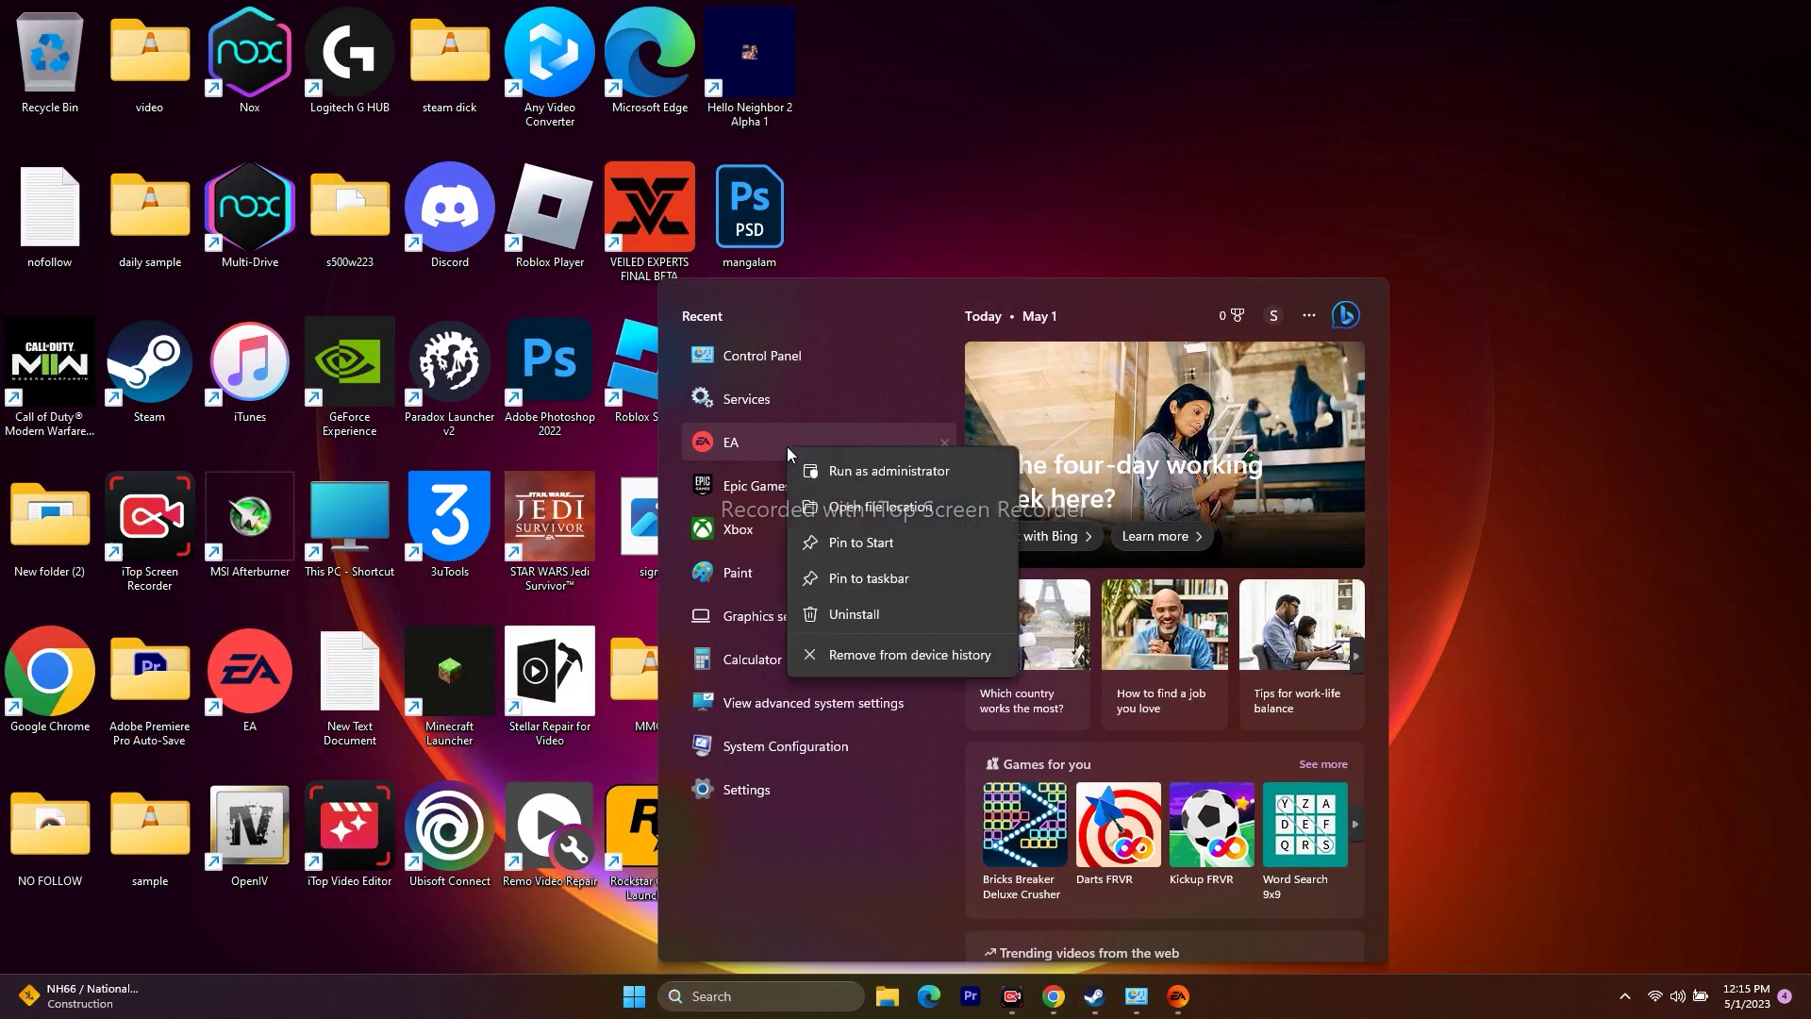
pyautogui.click(852, 504)
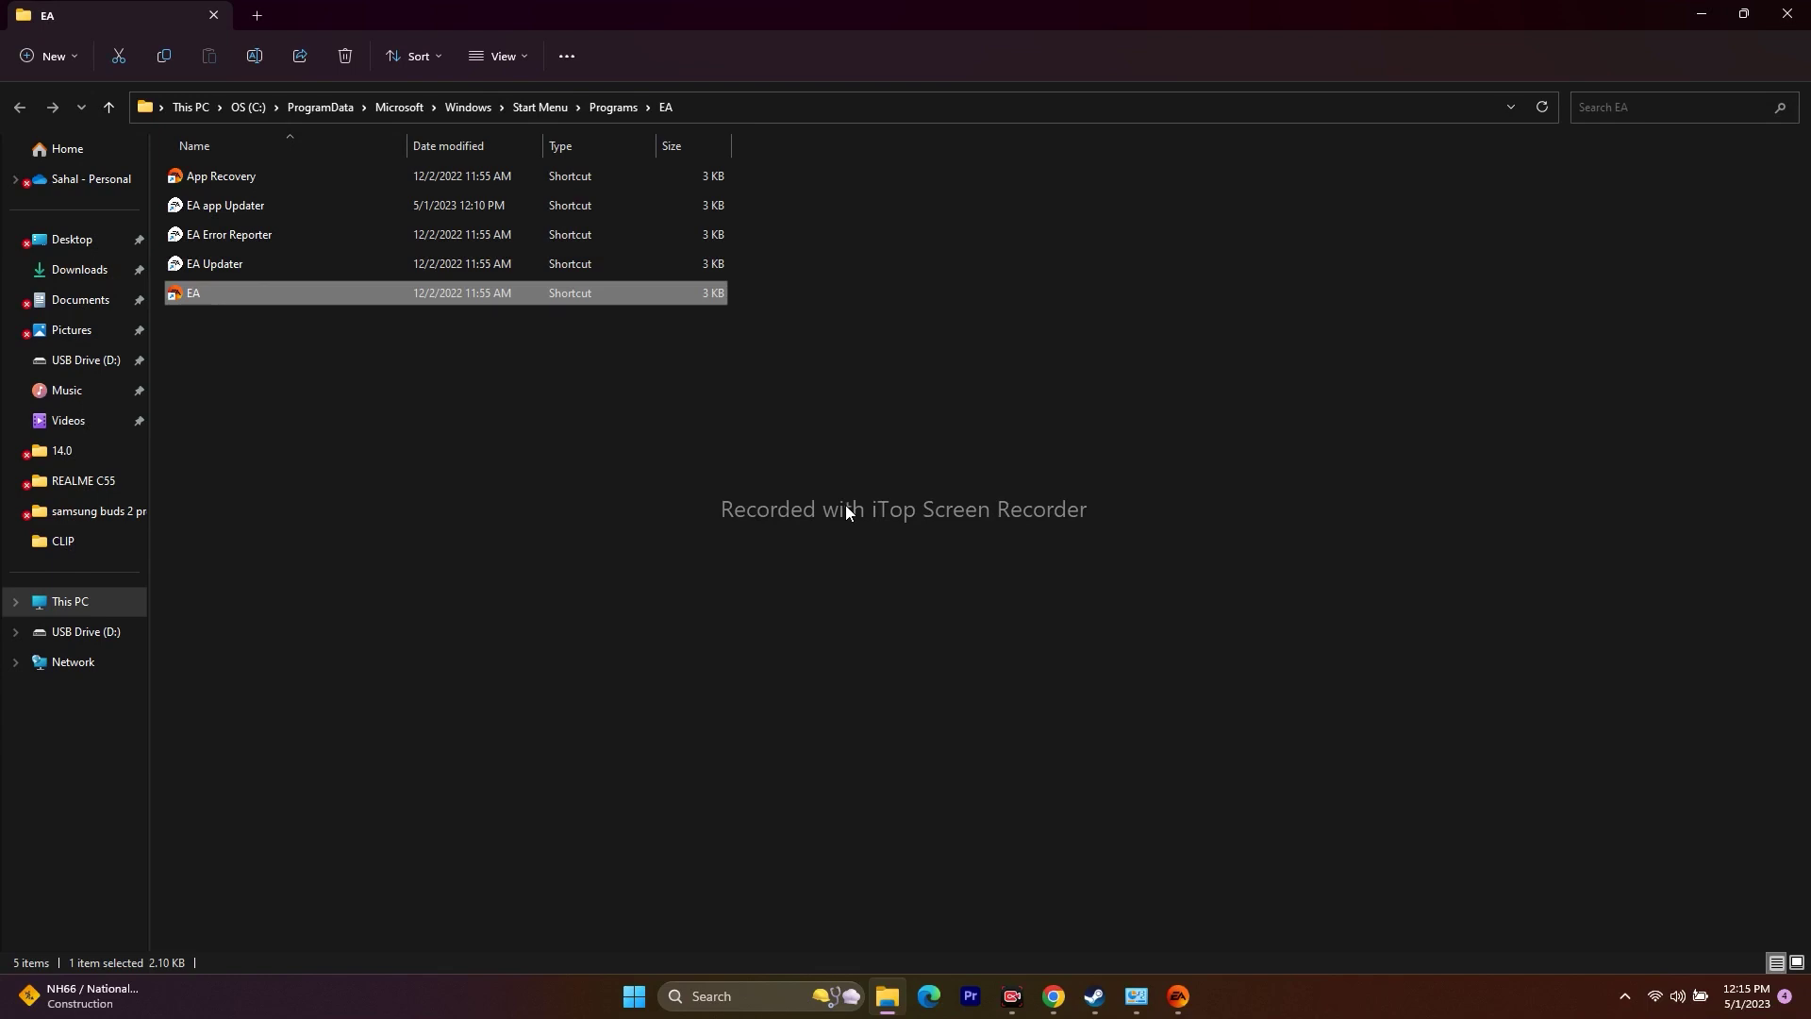
# Step: Set the EA shortcut's compatibility properties to run the program as an administrator, apply them, and close the folder
pyautogui.rightClick(243, 290)
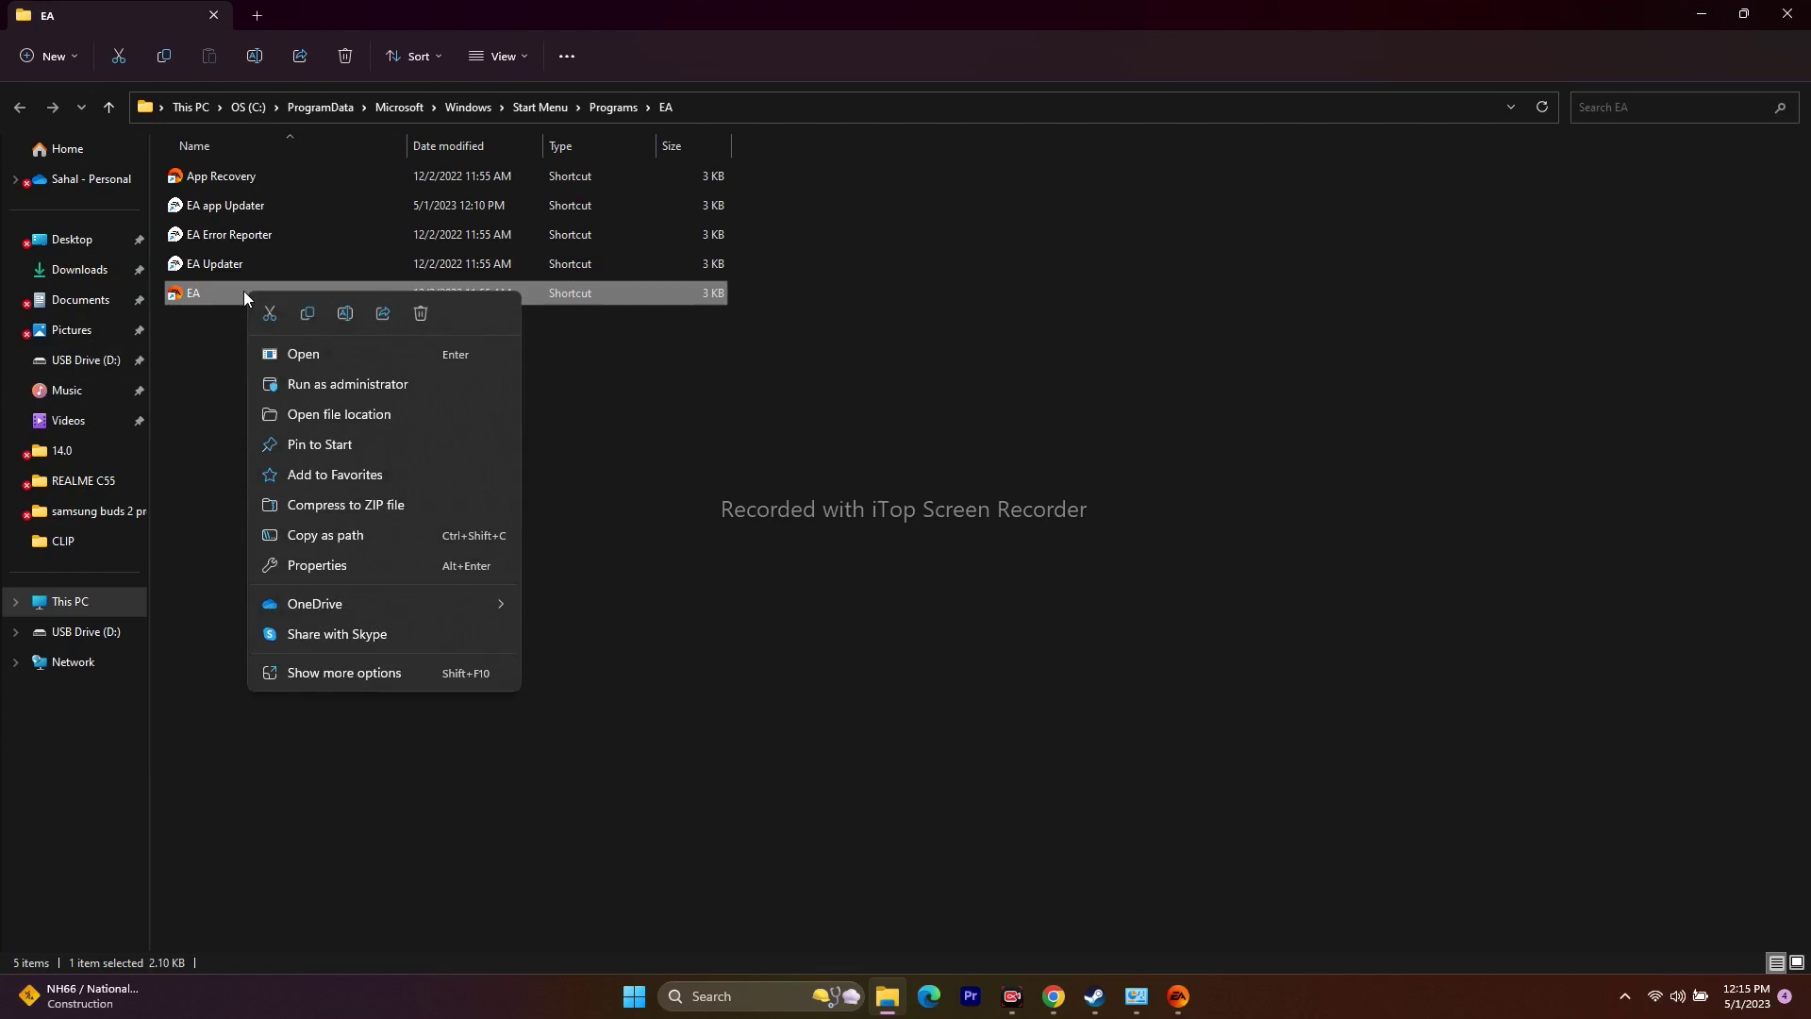
pyautogui.click(347, 671)
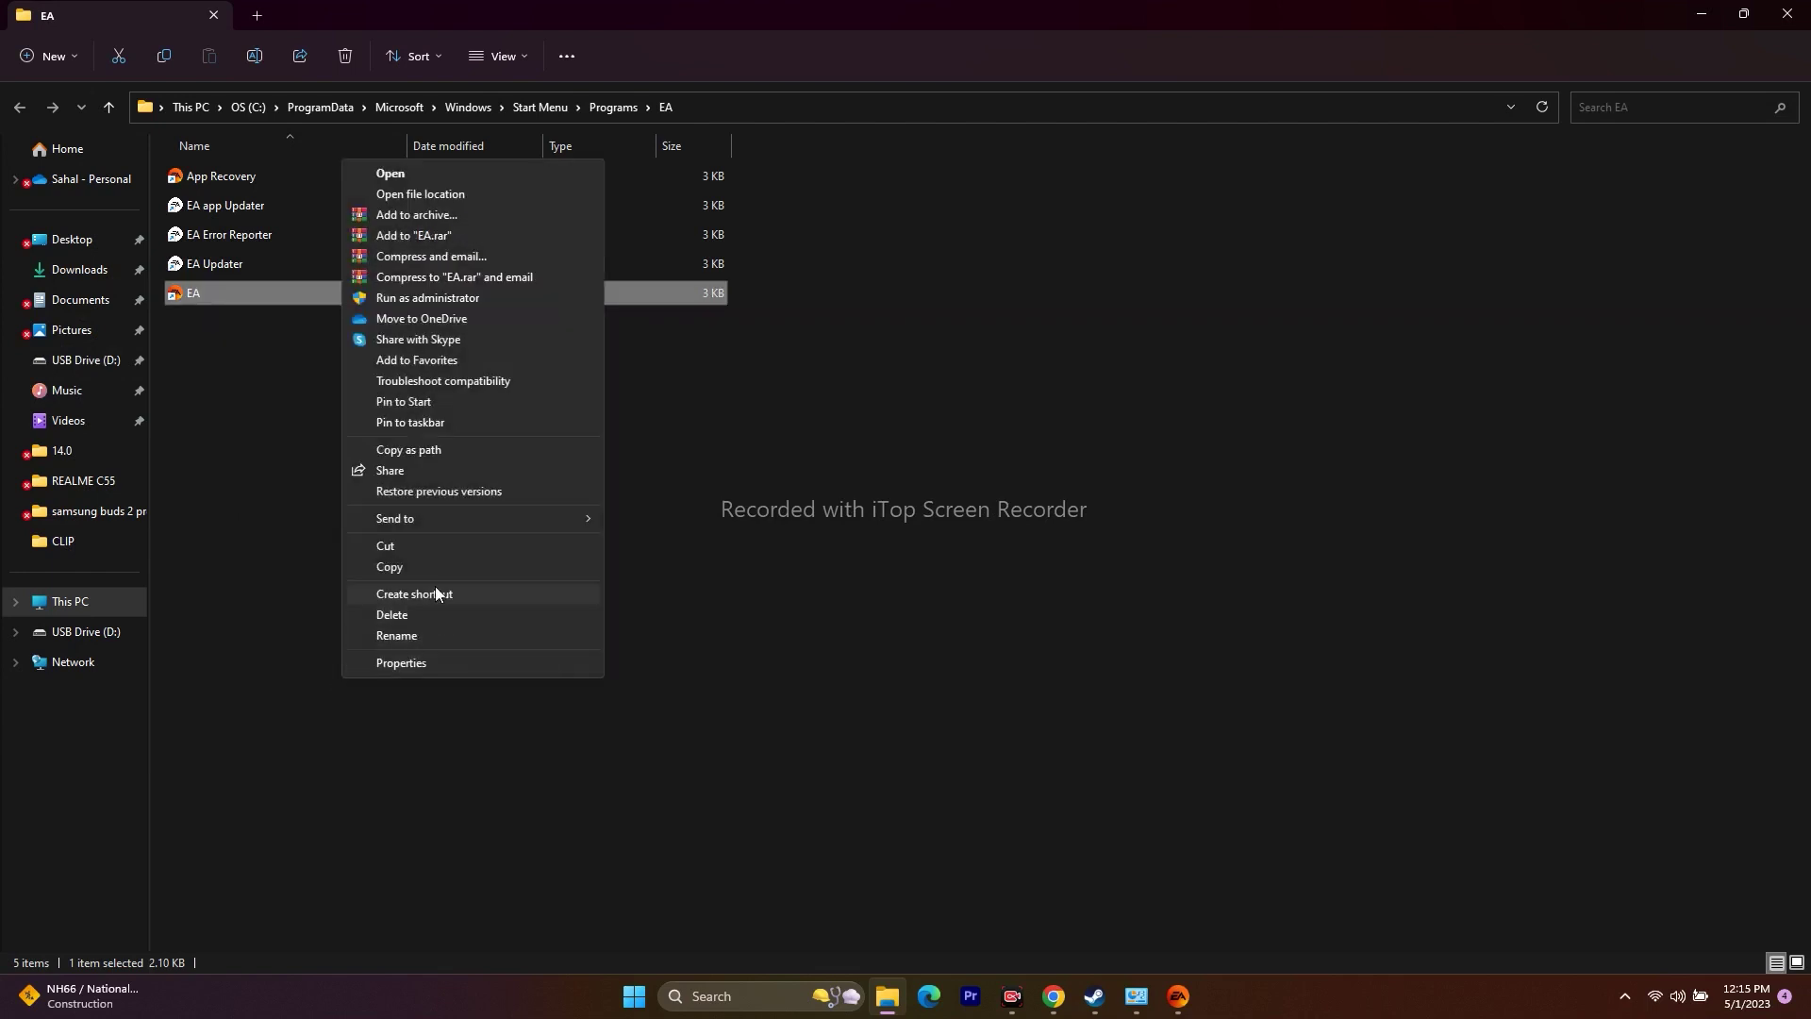
pyautogui.click(430, 663)
pyautogui.click(596, 494)
pyautogui.click(384, 792)
pyautogui.click(384, 792)
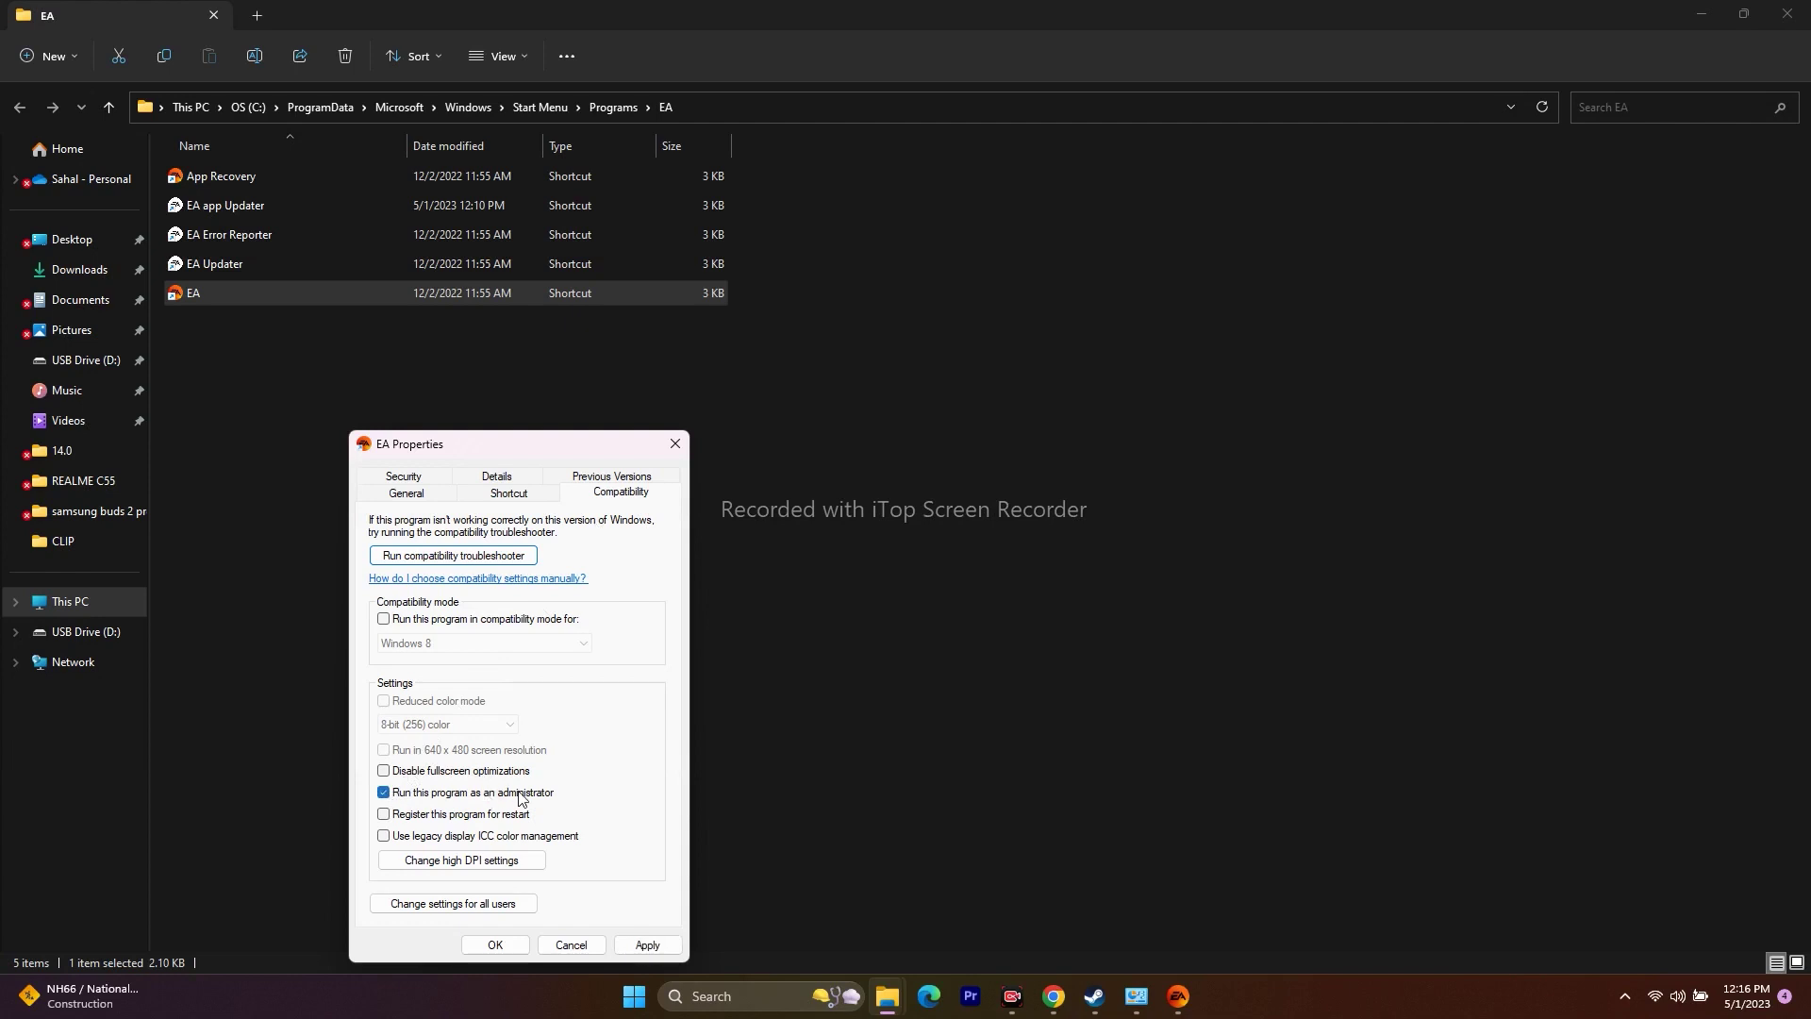
pyautogui.click(645, 944)
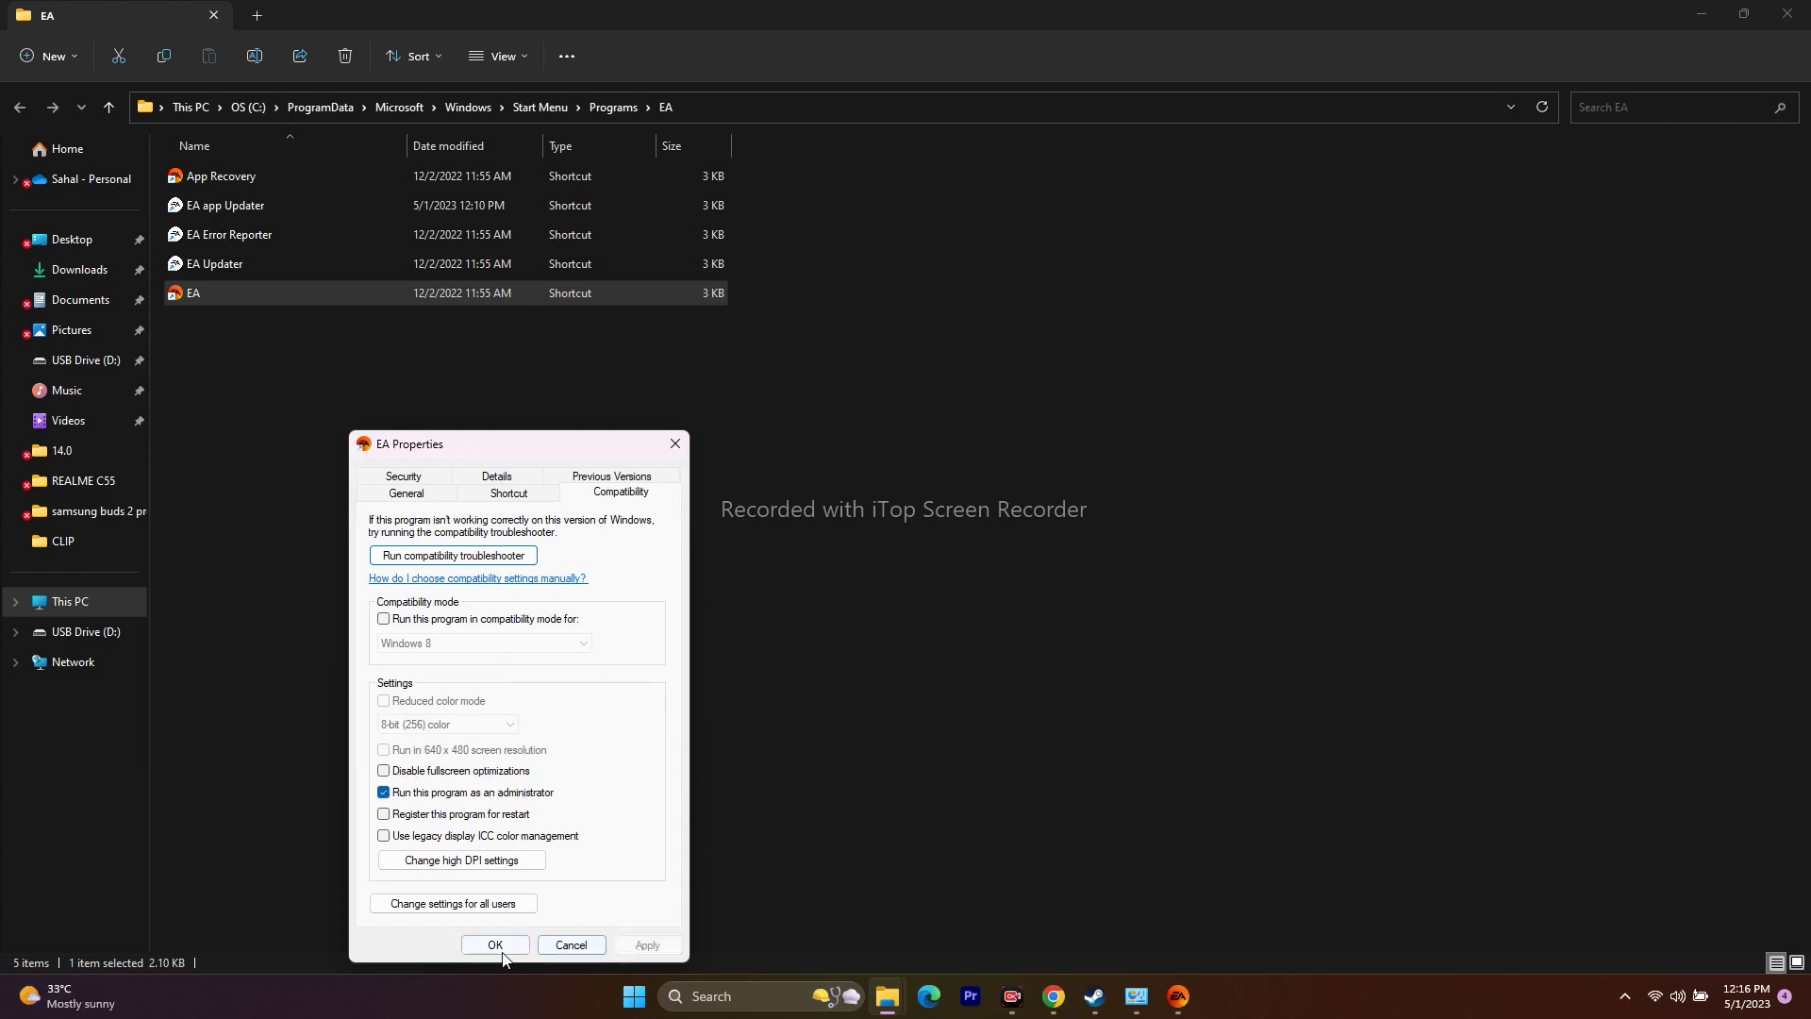
pyautogui.click(497, 945)
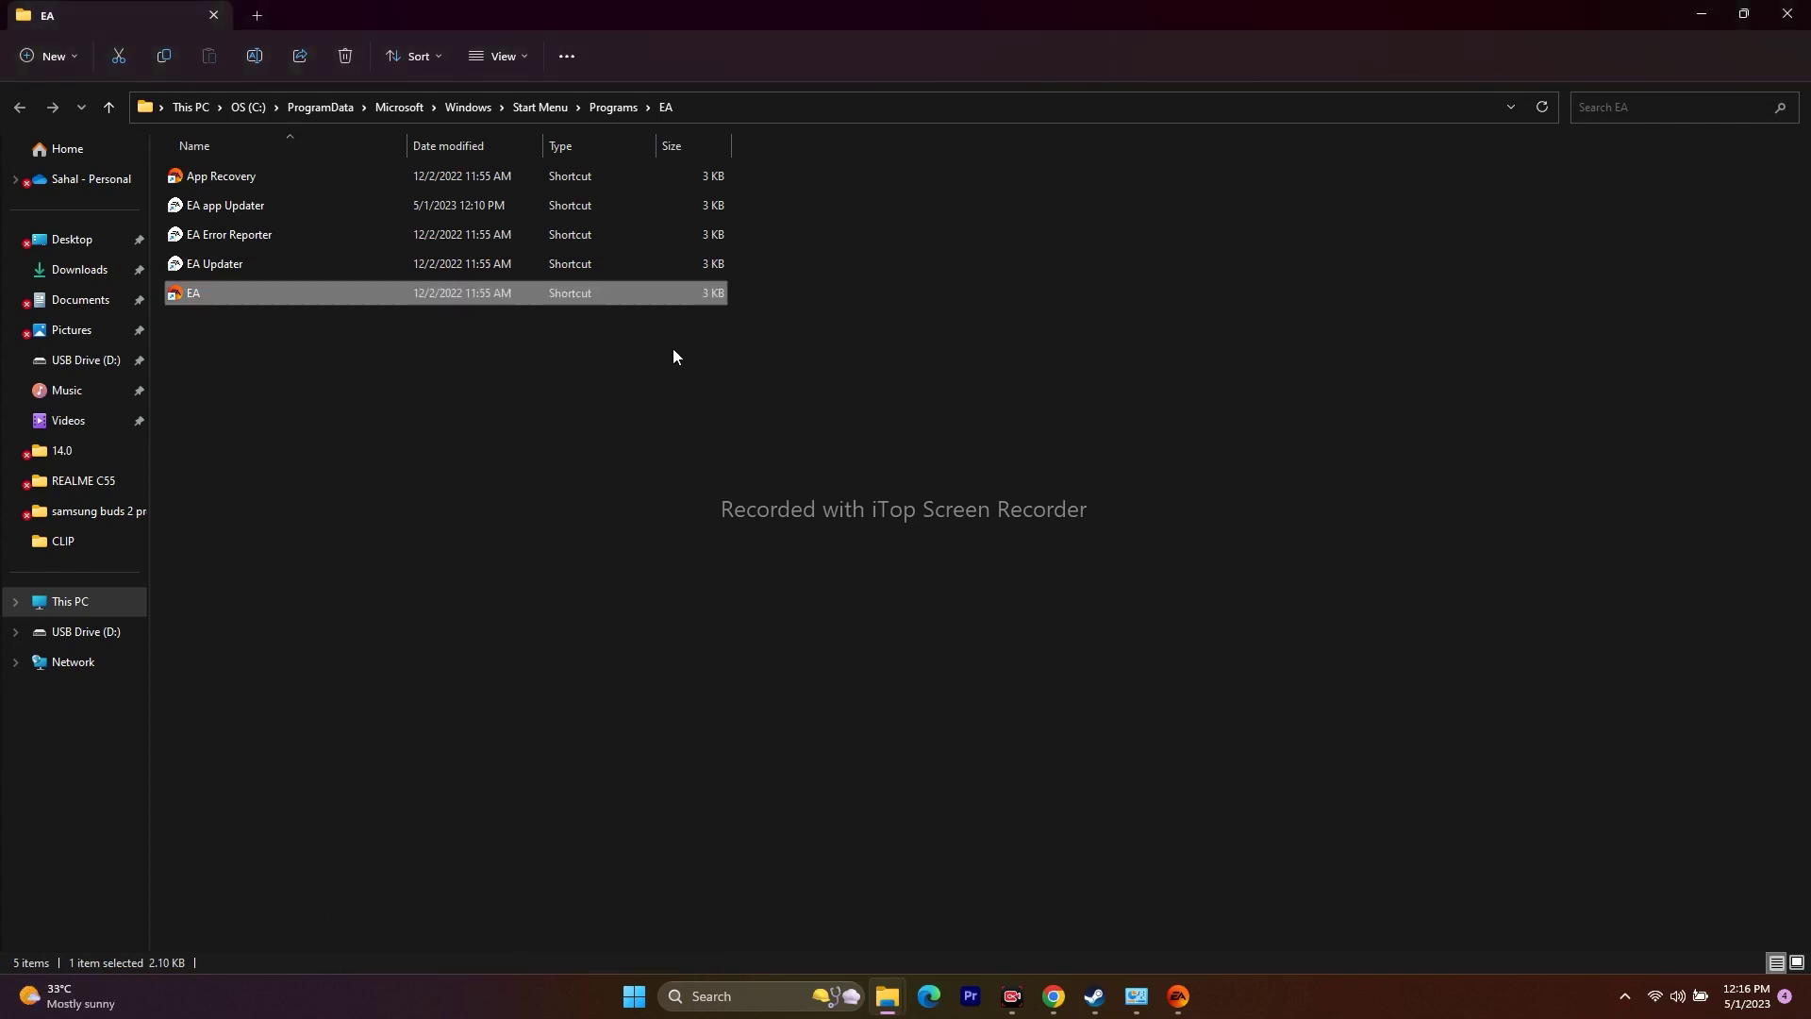
pyautogui.click(1787, 14)
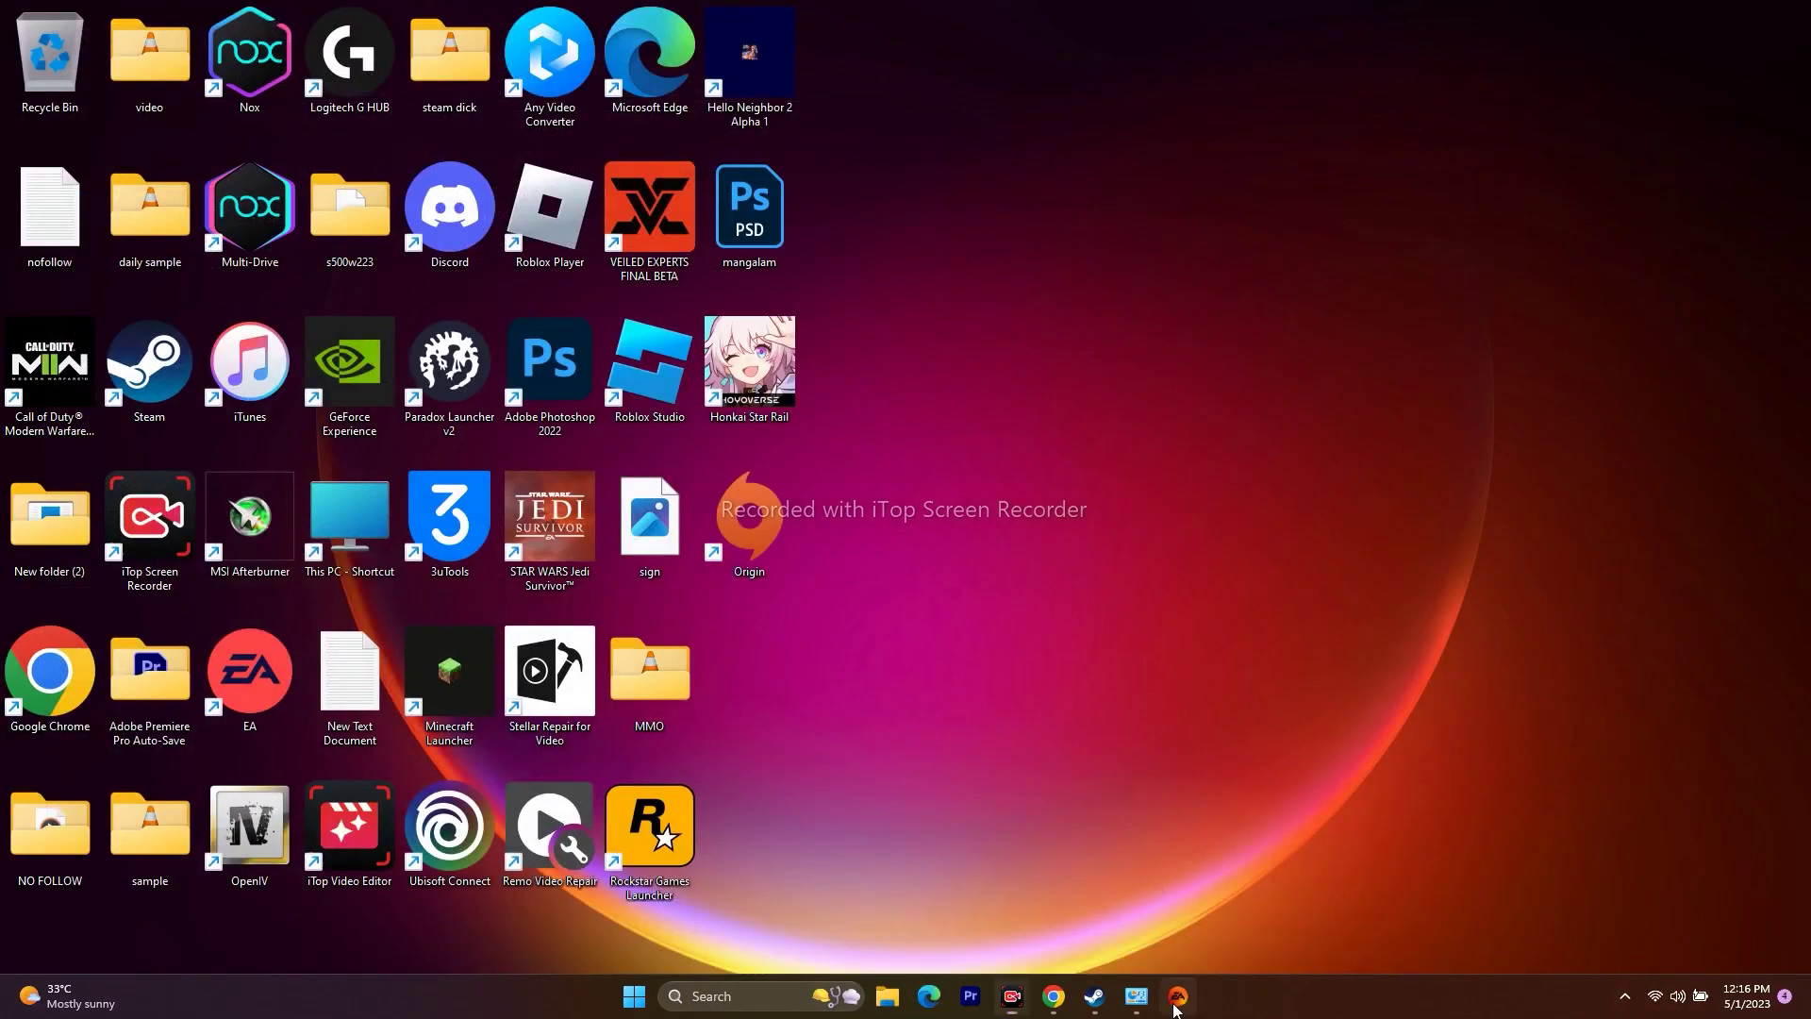
# Step: Browse to the STAR WARS Jedi: Survivor page in the EA app, and view the EA Play membership page
pyautogui.click(1176, 1005)
pyautogui.click(104, 129)
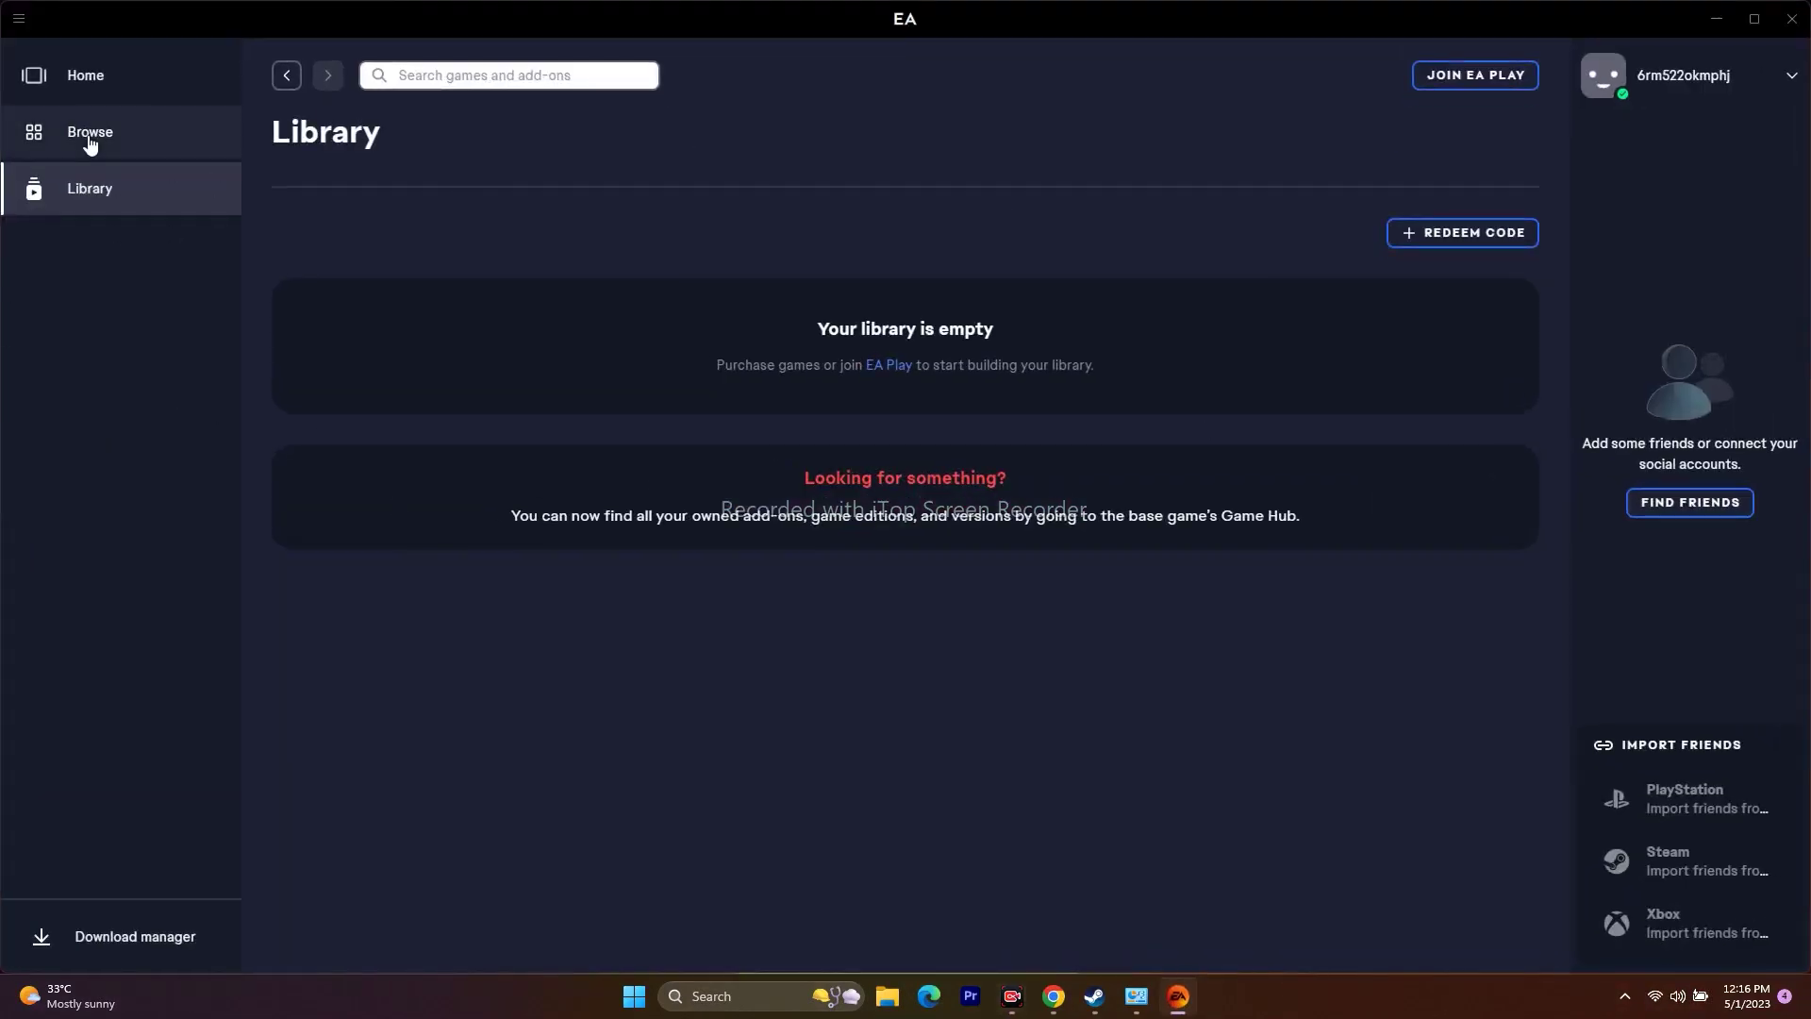
pyautogui.click(604, 425)
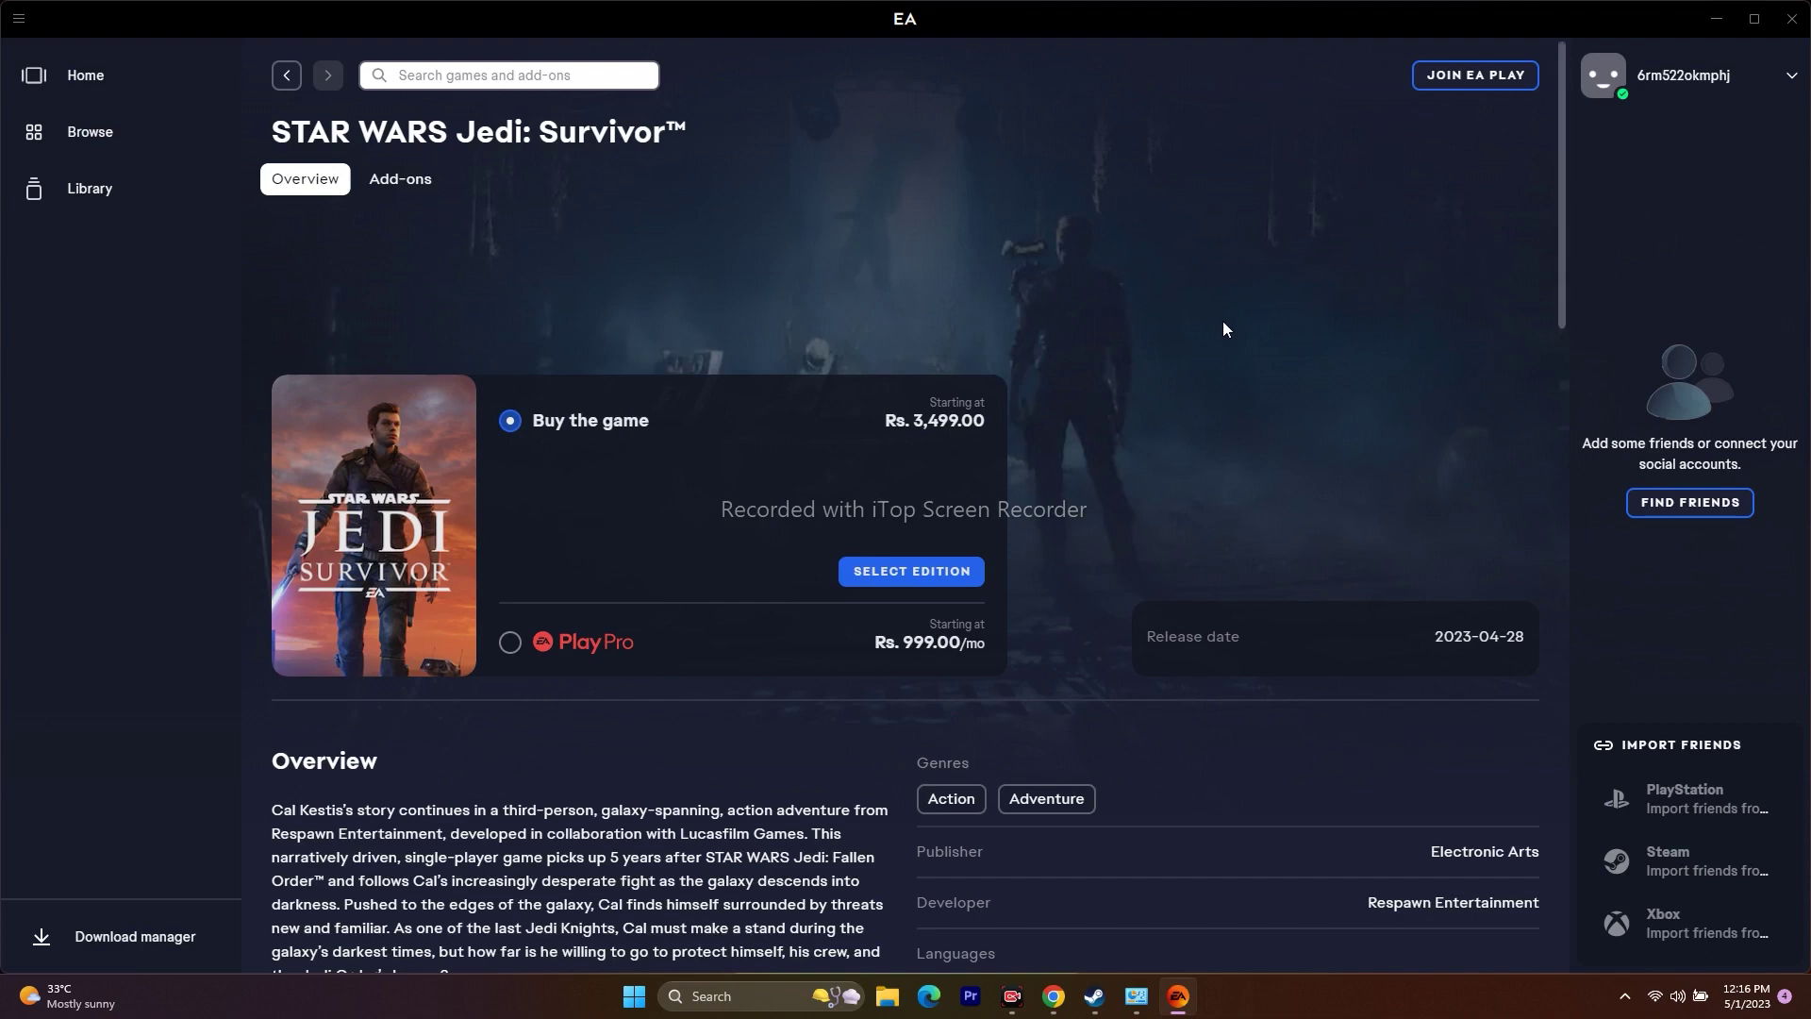
pyautogui.click(1464, 83)
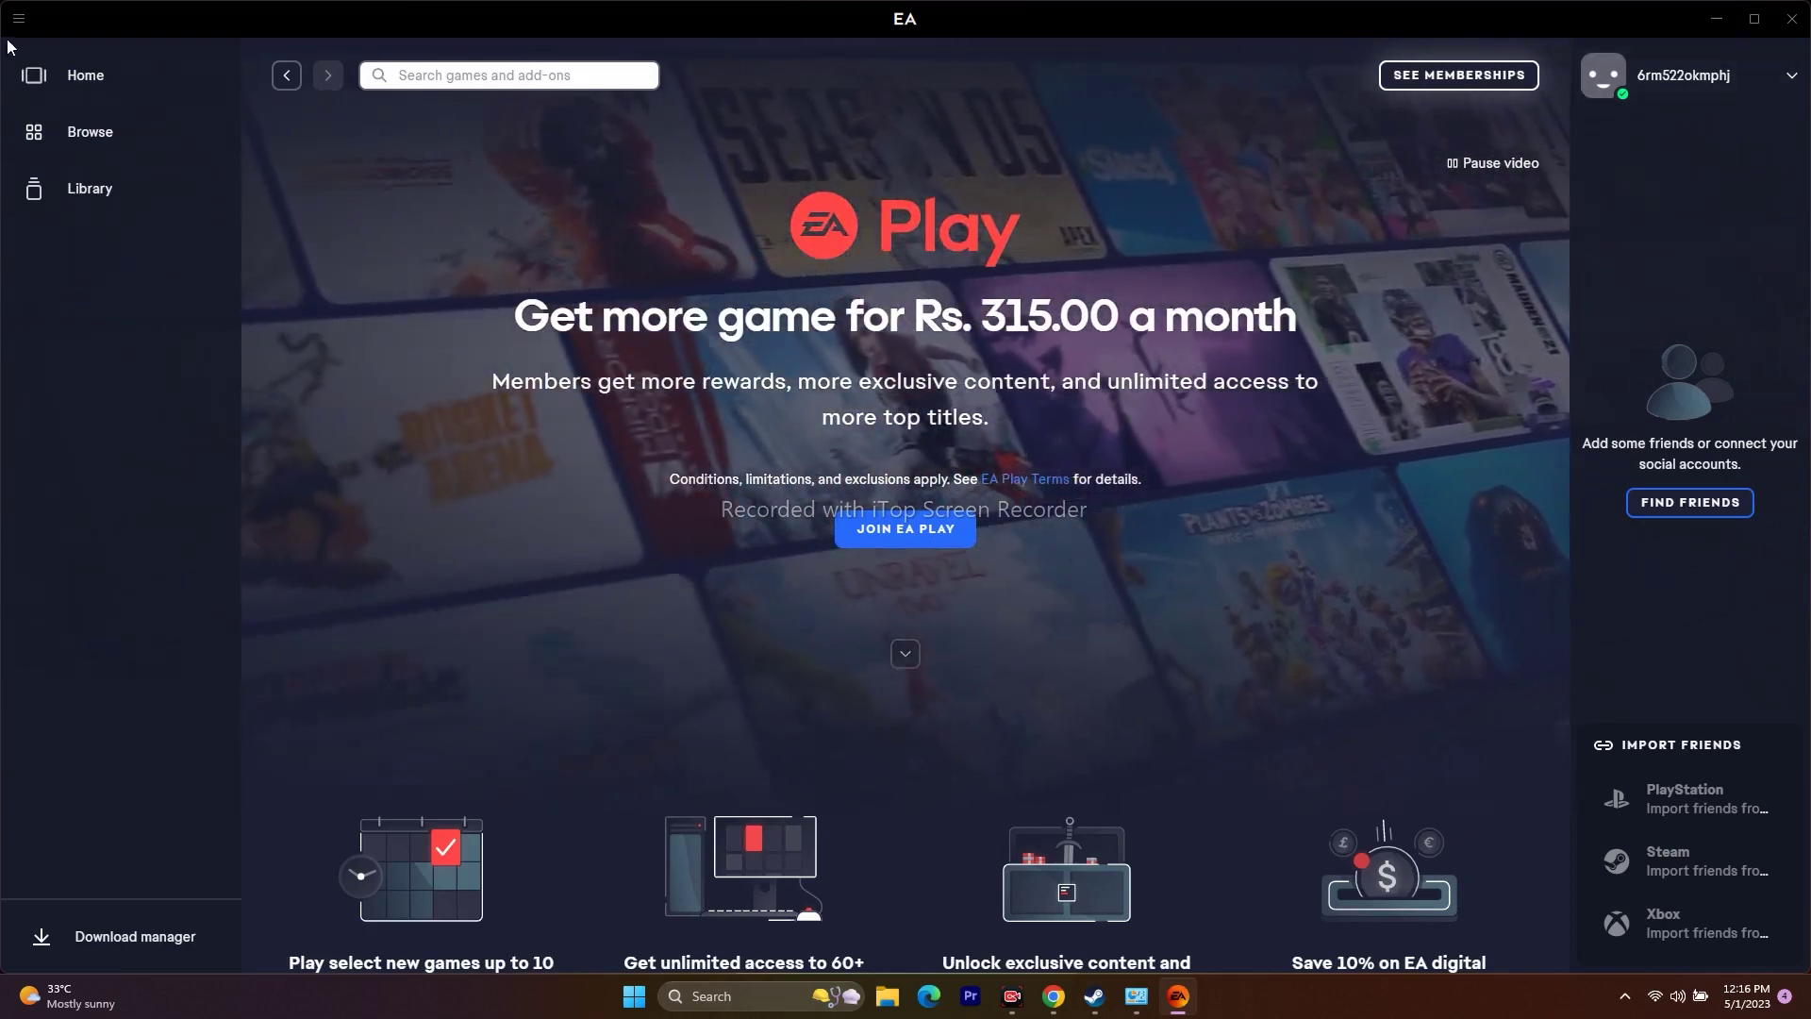
# Step: View the library in the EA app, minimize it, and bring up Steam briefly before minimizing it too
pyautogui.click(36, 188)
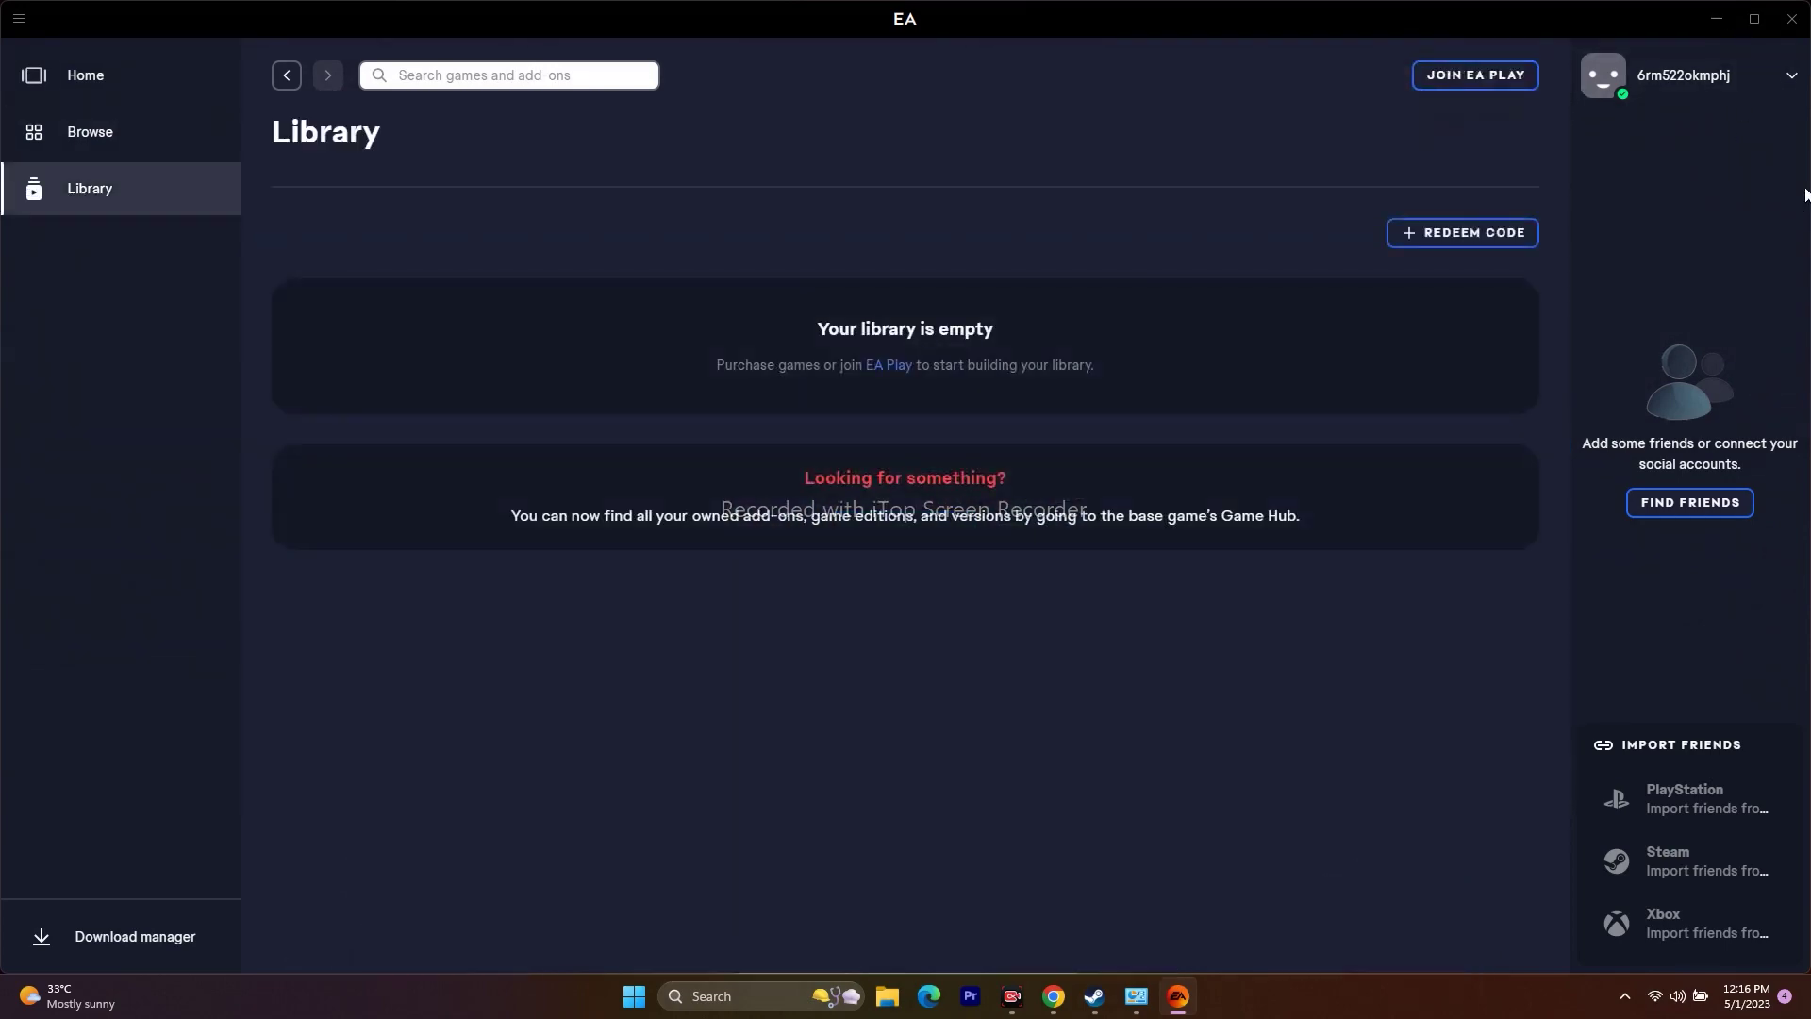
pyautogui.click(1726, 22)
pyautogui.click(1094, 996)
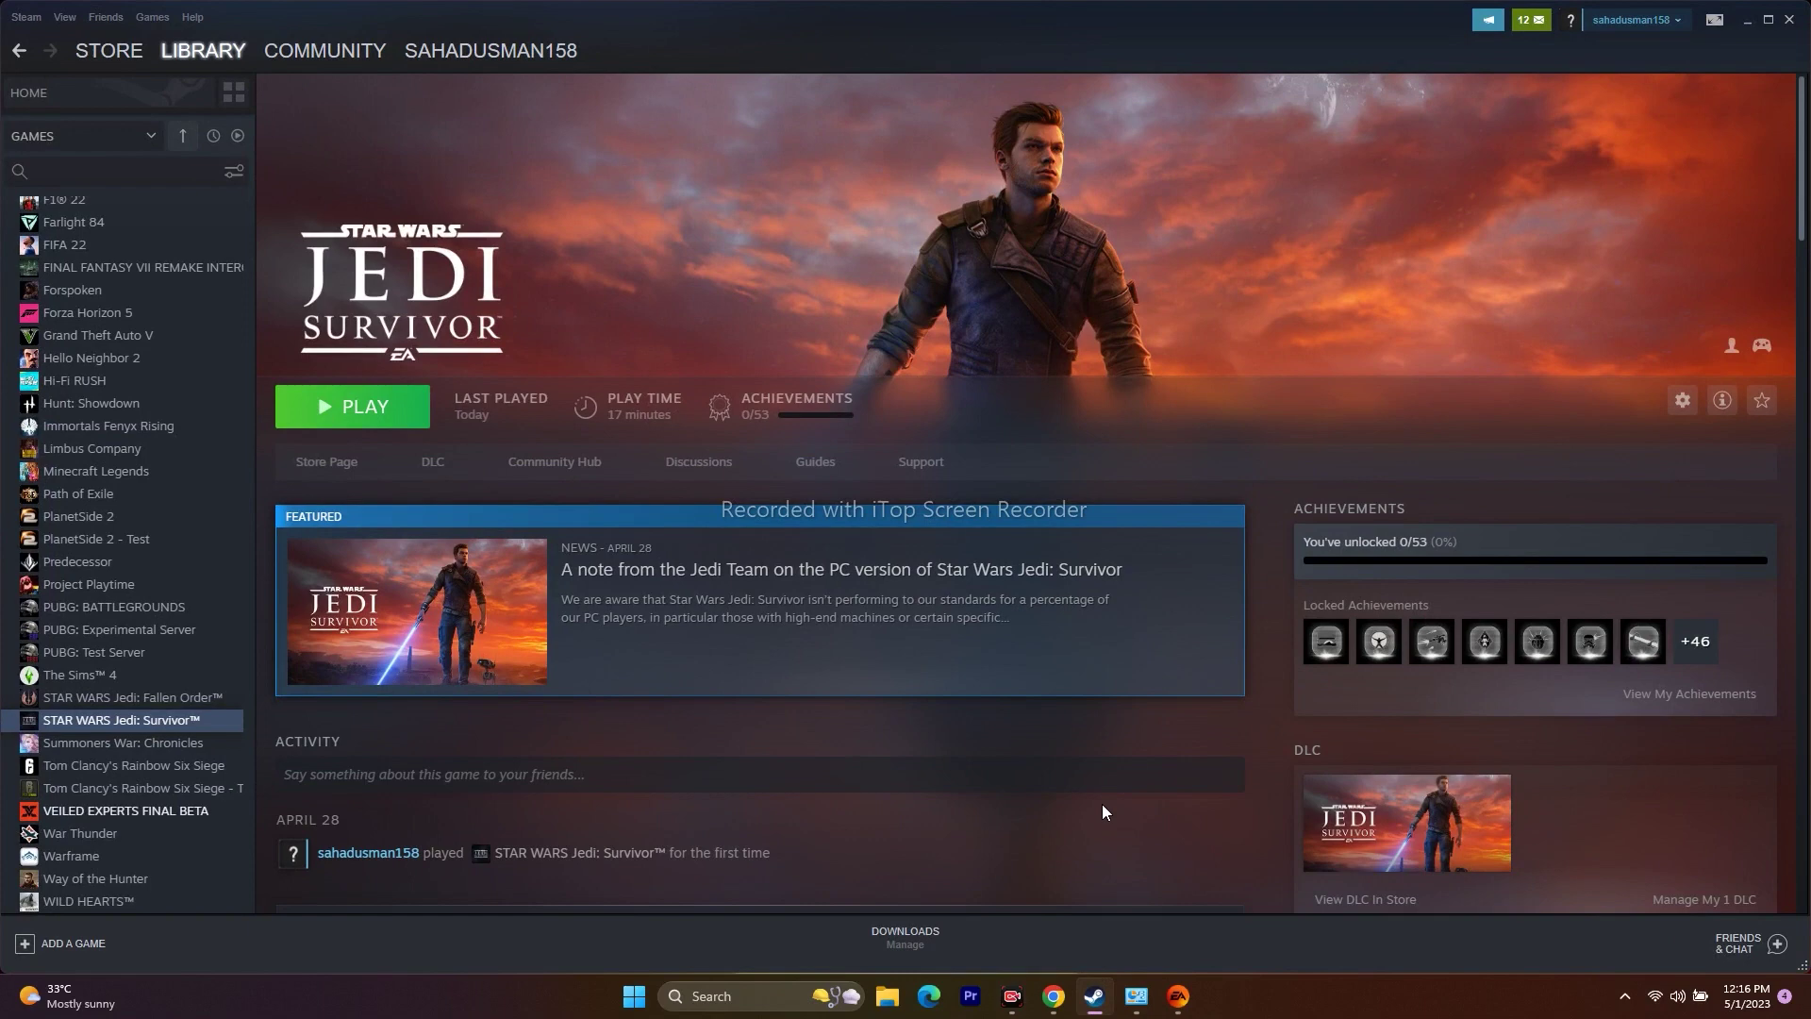
pyautogui.click(1767, 18)
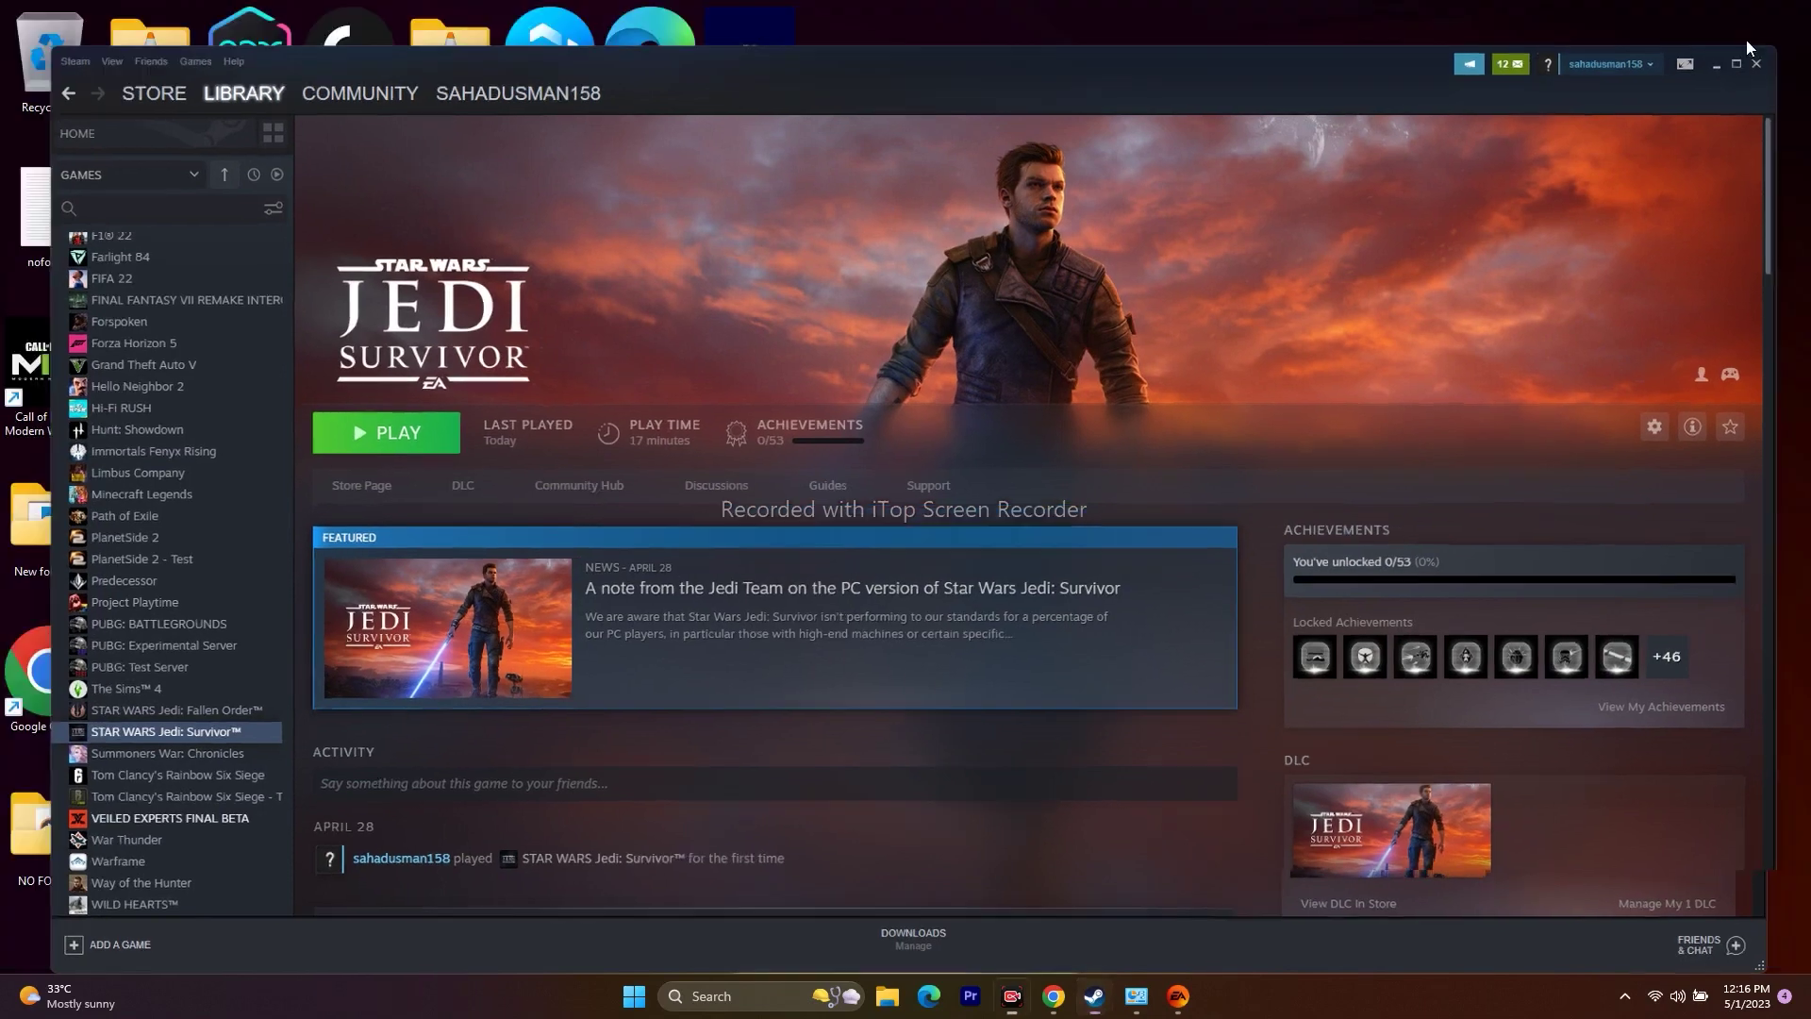
pyautogui.click(1735, 59)
# Step: Open the file location of the EA app from the recent apps in Windows search
pyautogui.click(754, 1005)
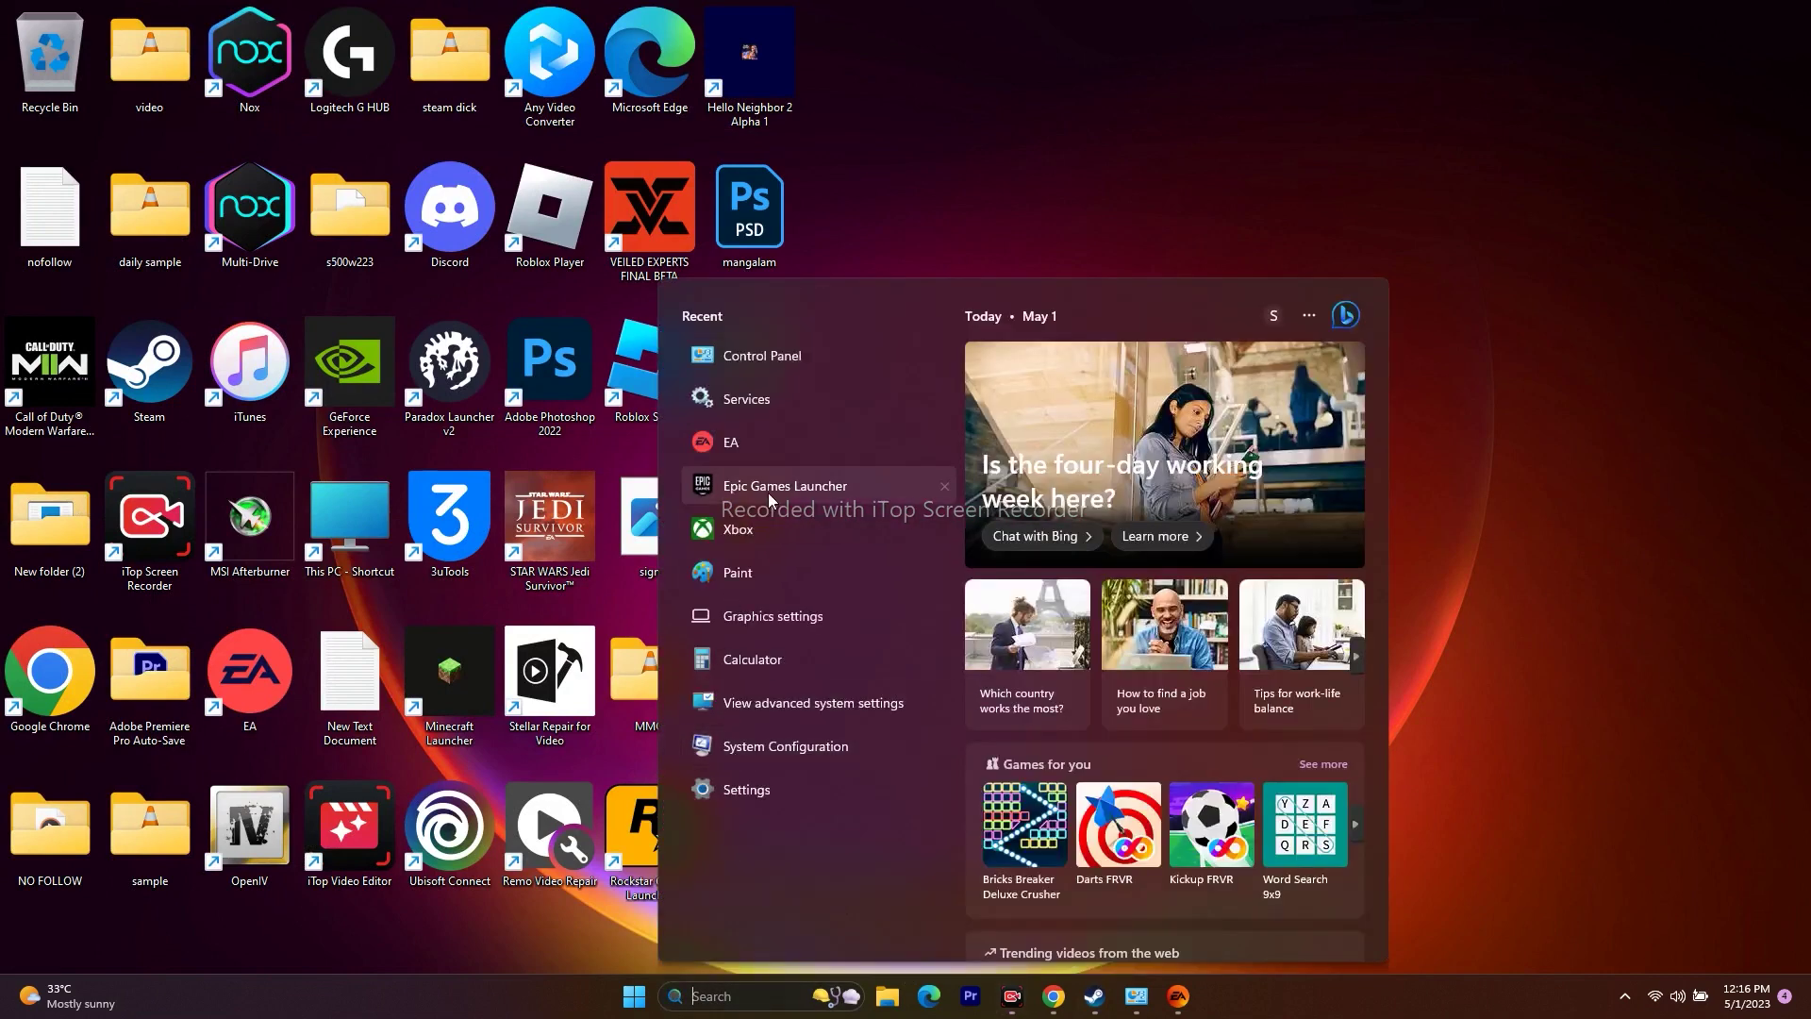
pyautogui.rightClick(744, 441)
pyautogui.click(839, 503)
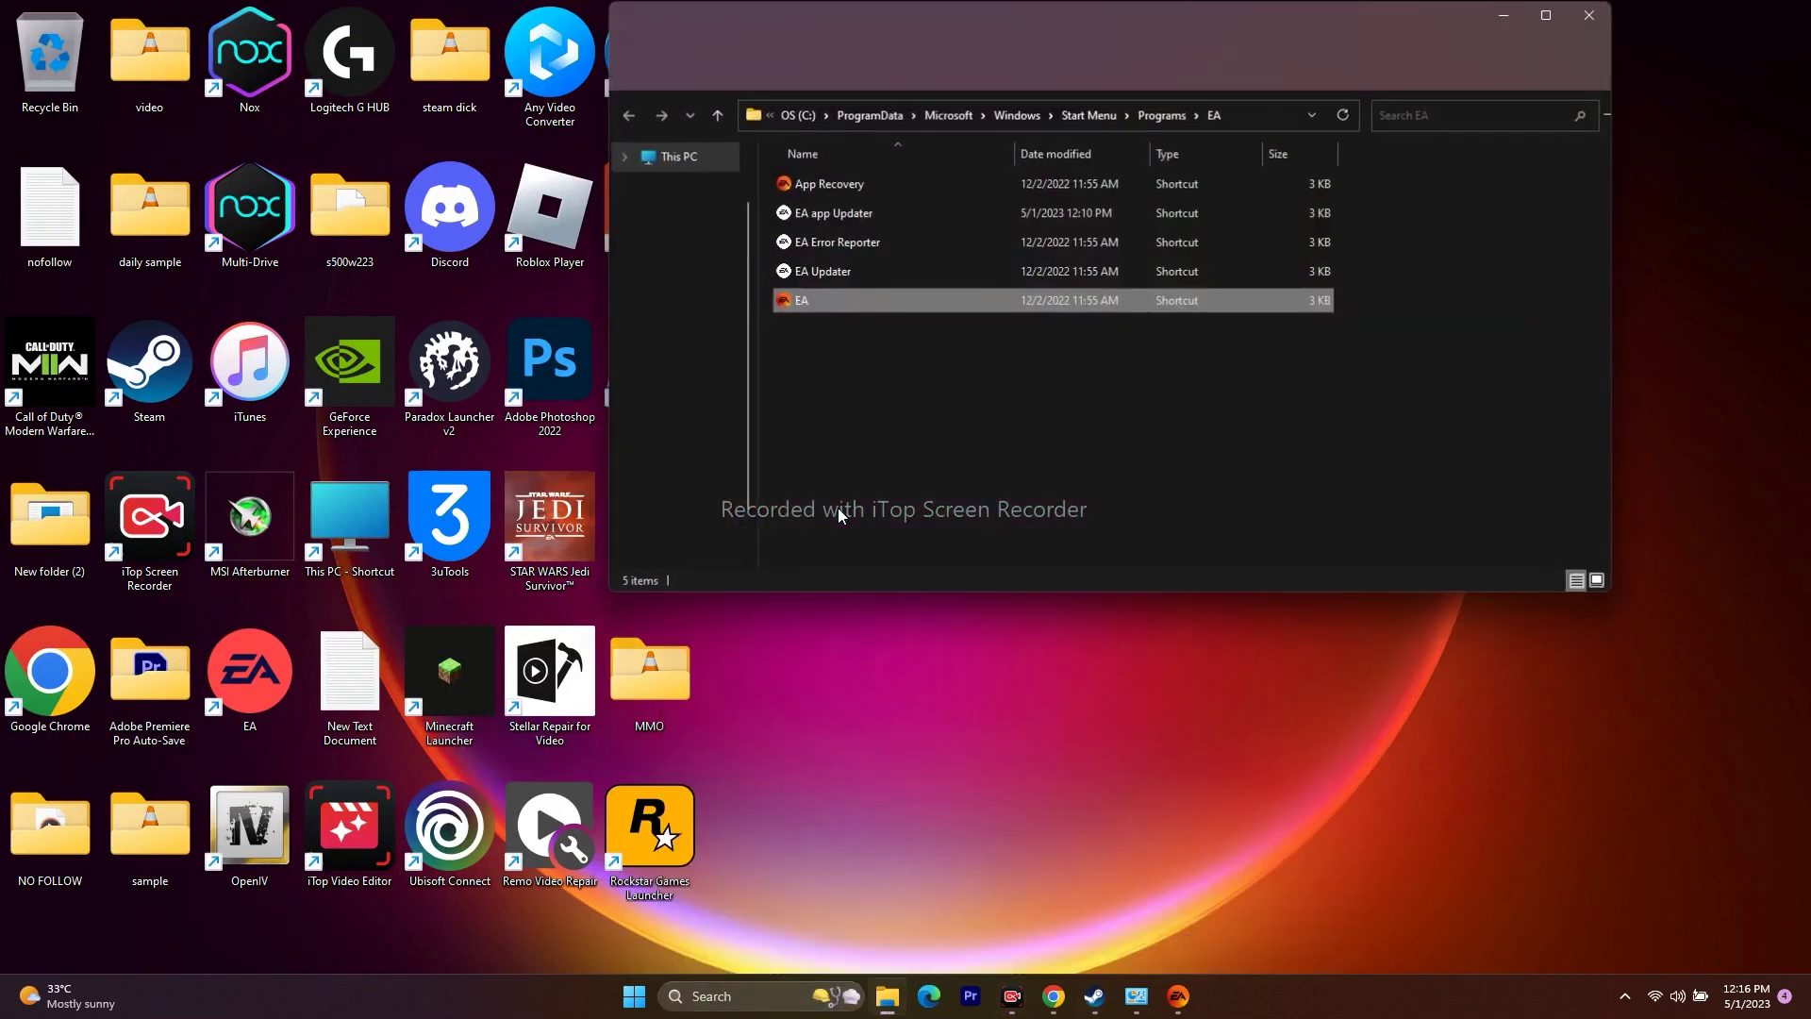
# Step: Make sure the EA shortcut's compatibility properties run the program as an administrator, confirm them, and close the folder
pyautogui.rightClick(377, 298)
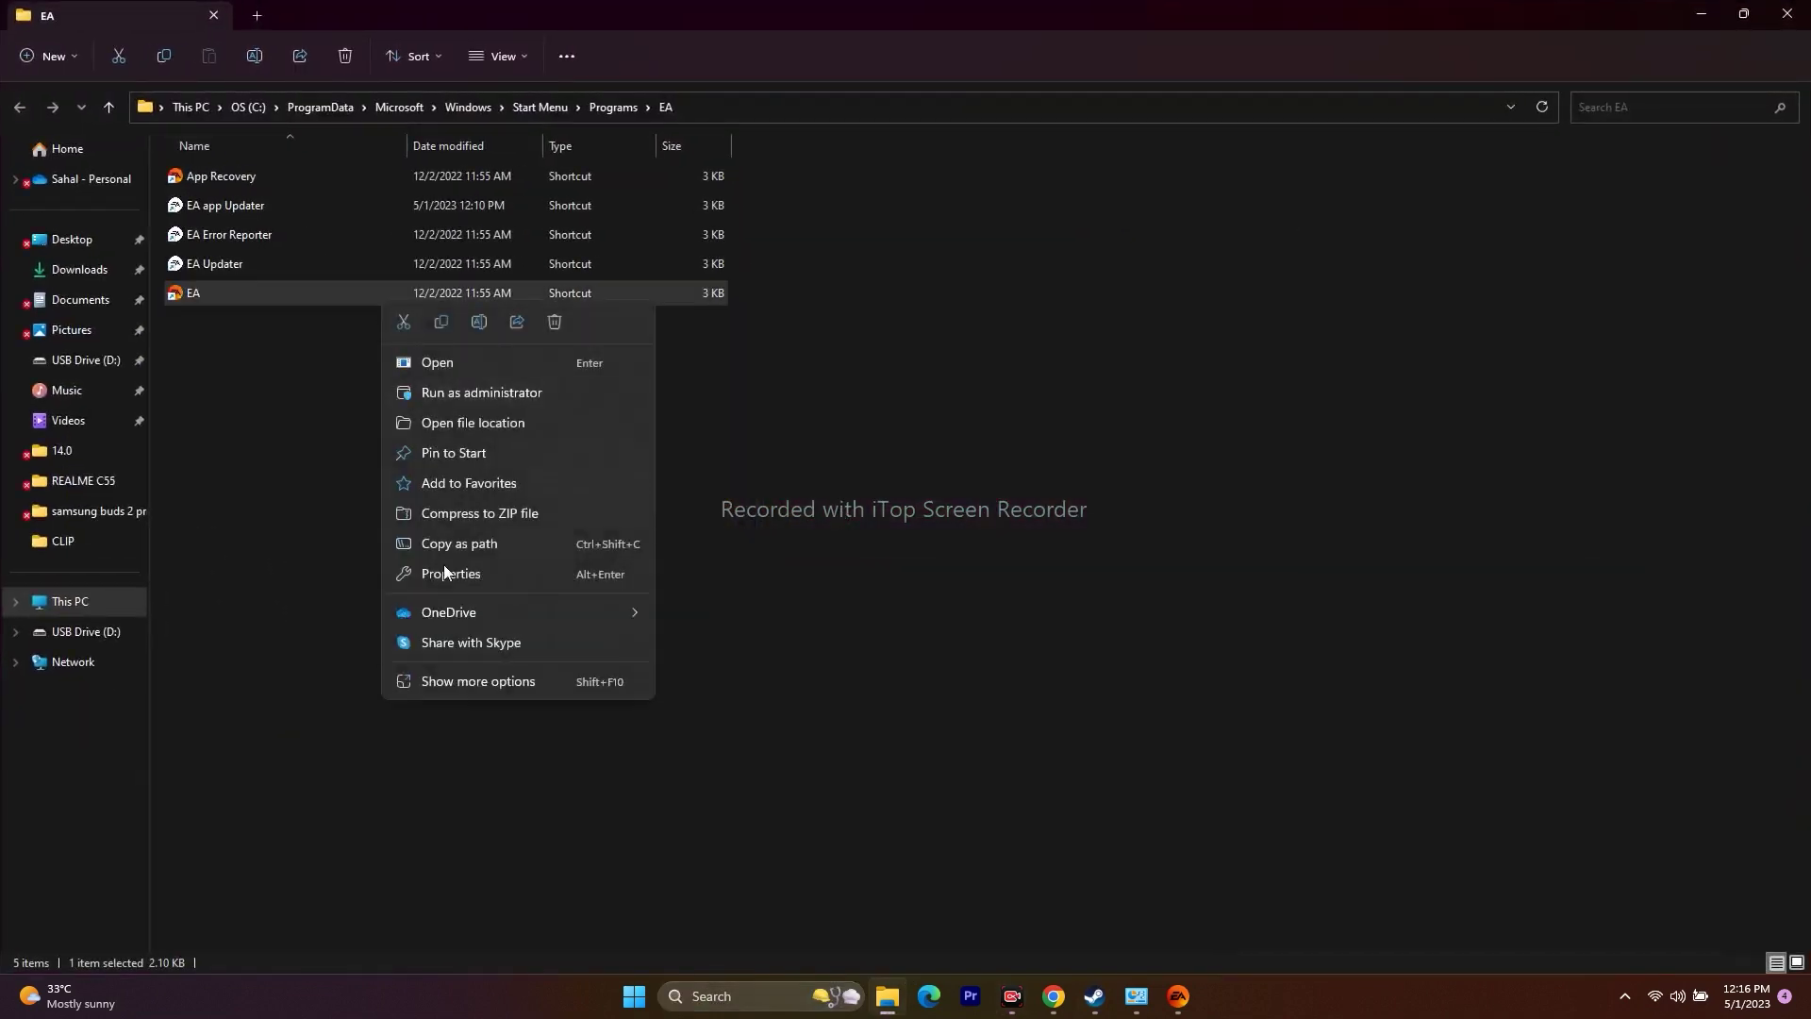
pyautogui.click(464, 677)
pyautogui.click(508, 662)
pyautogui.click(743, 492)
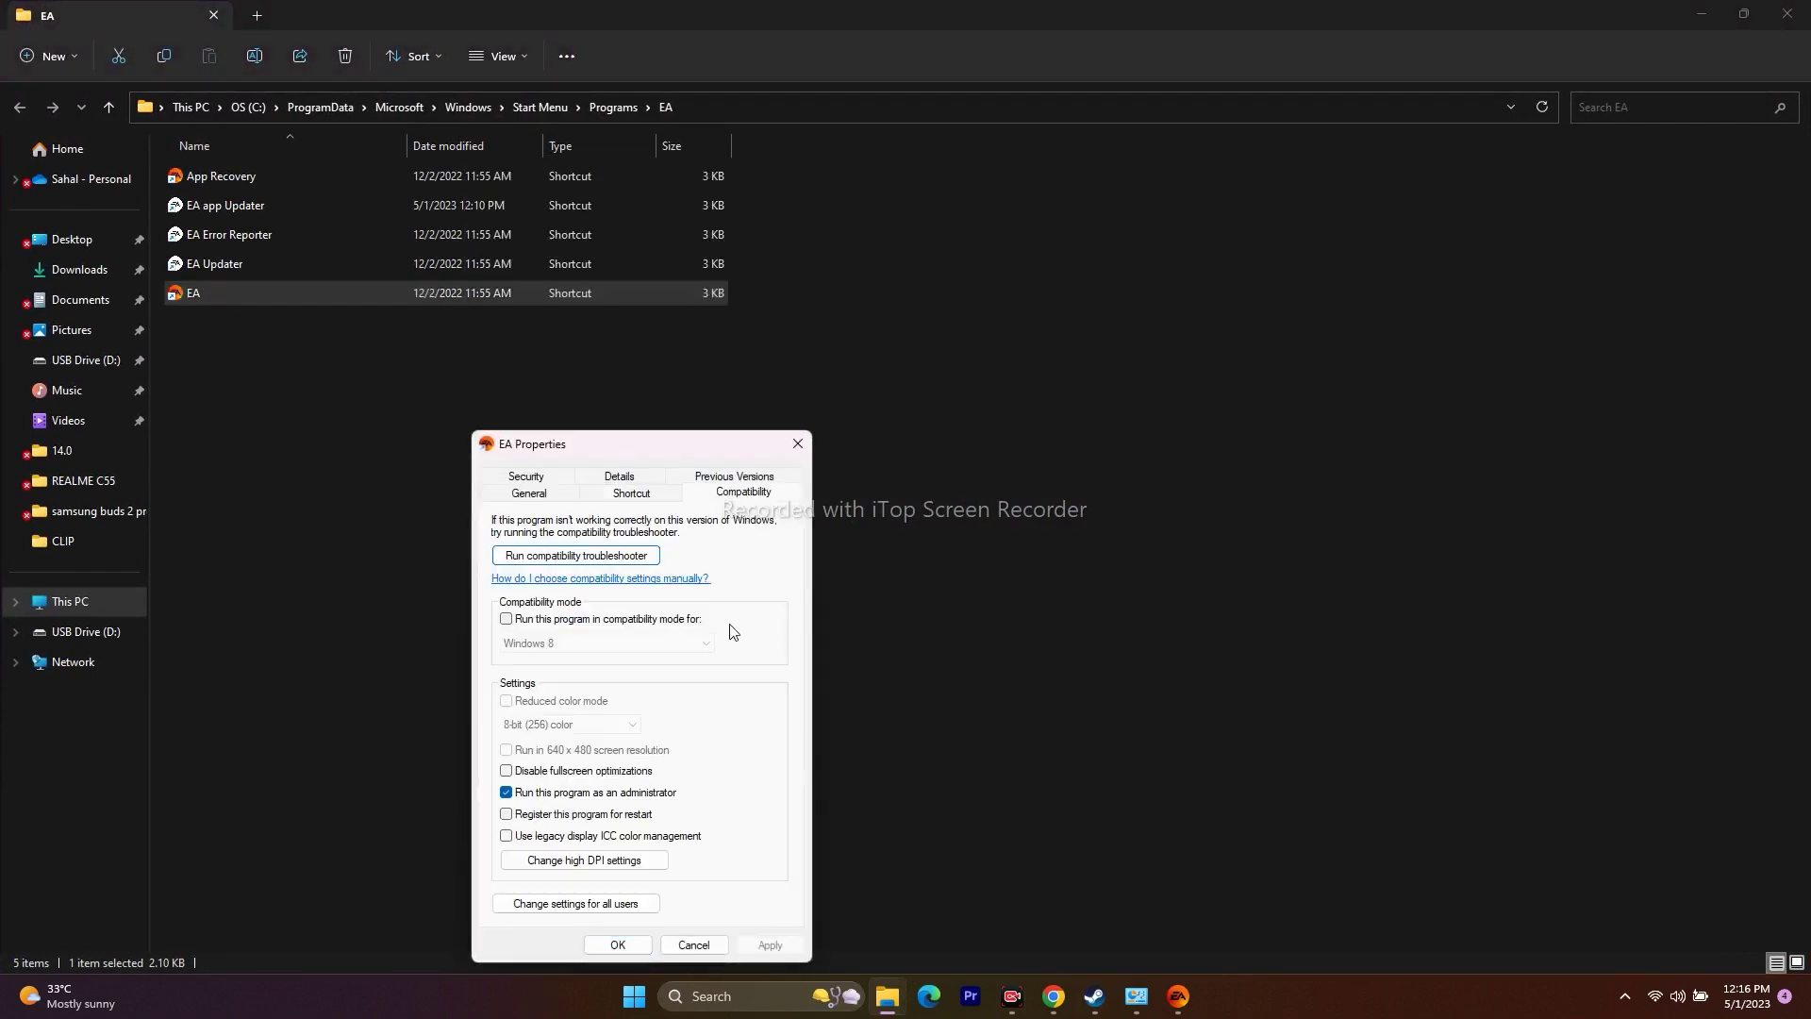
pyautogui.click(508, 793)
pyautogui.click(507, 793)
pyautogui.click(769, 944)
pyautogui.click(618, 944)
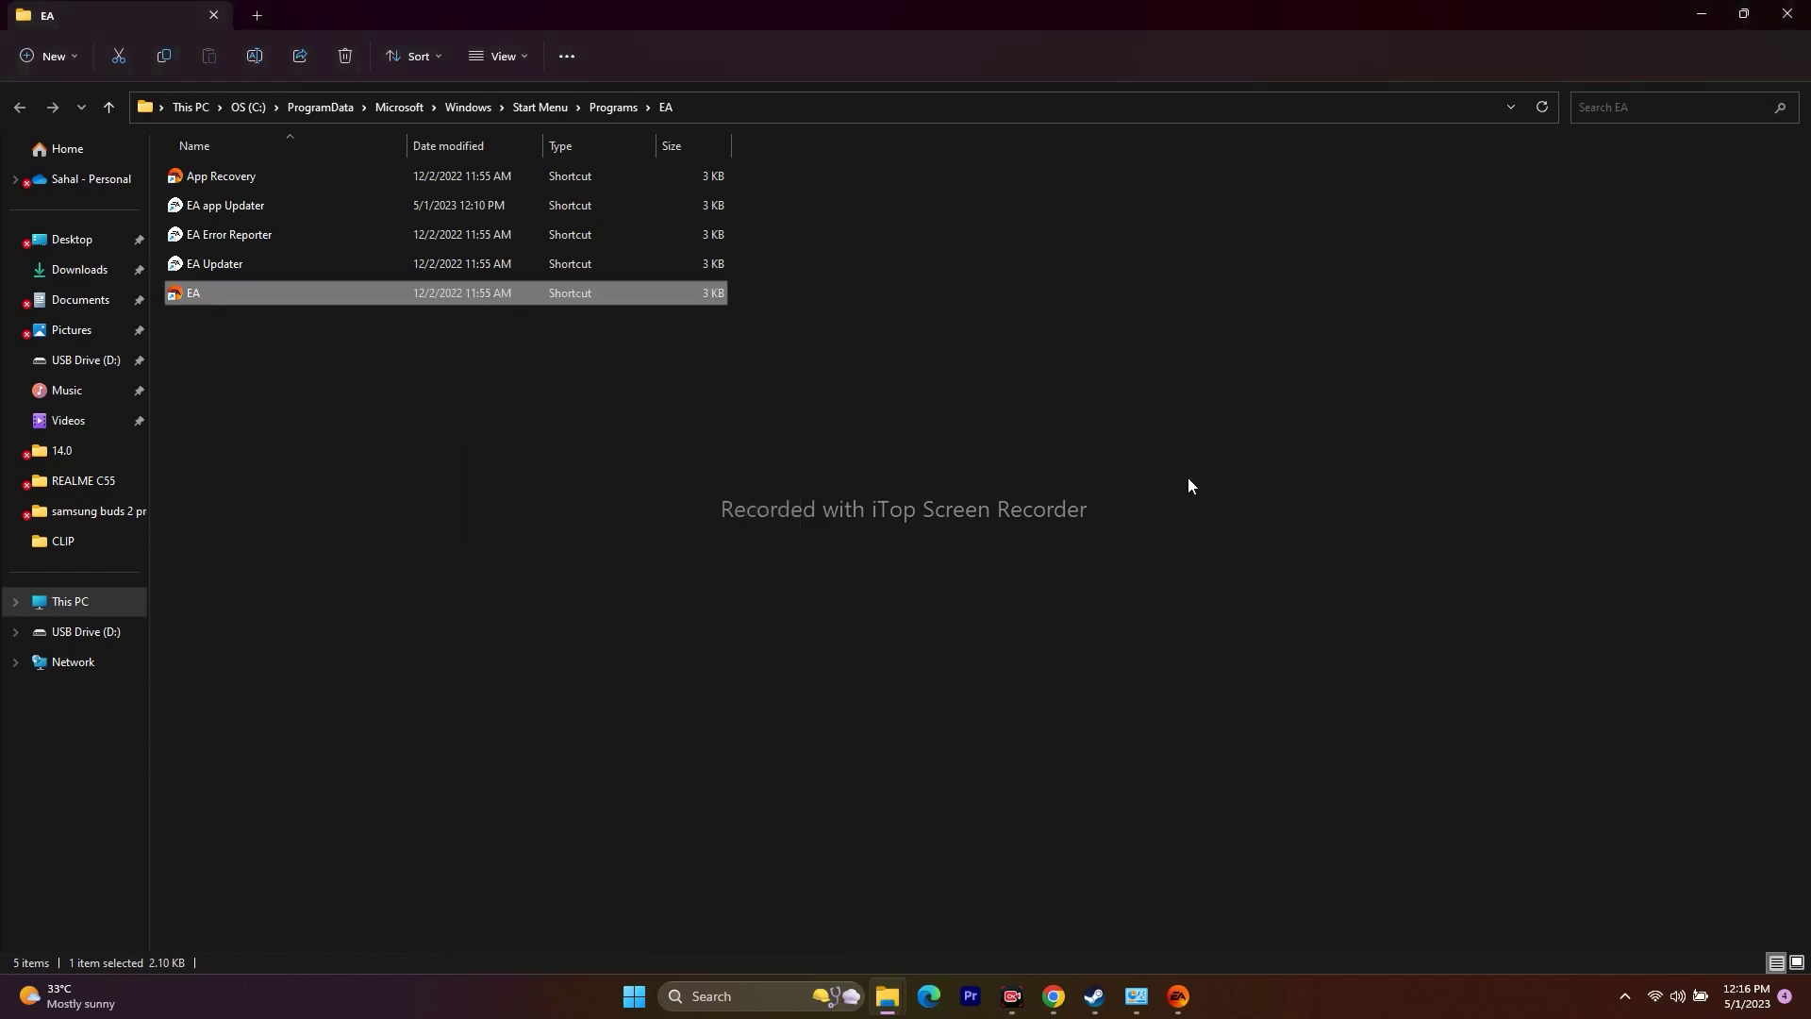
pyautogui.click(1786, 15)
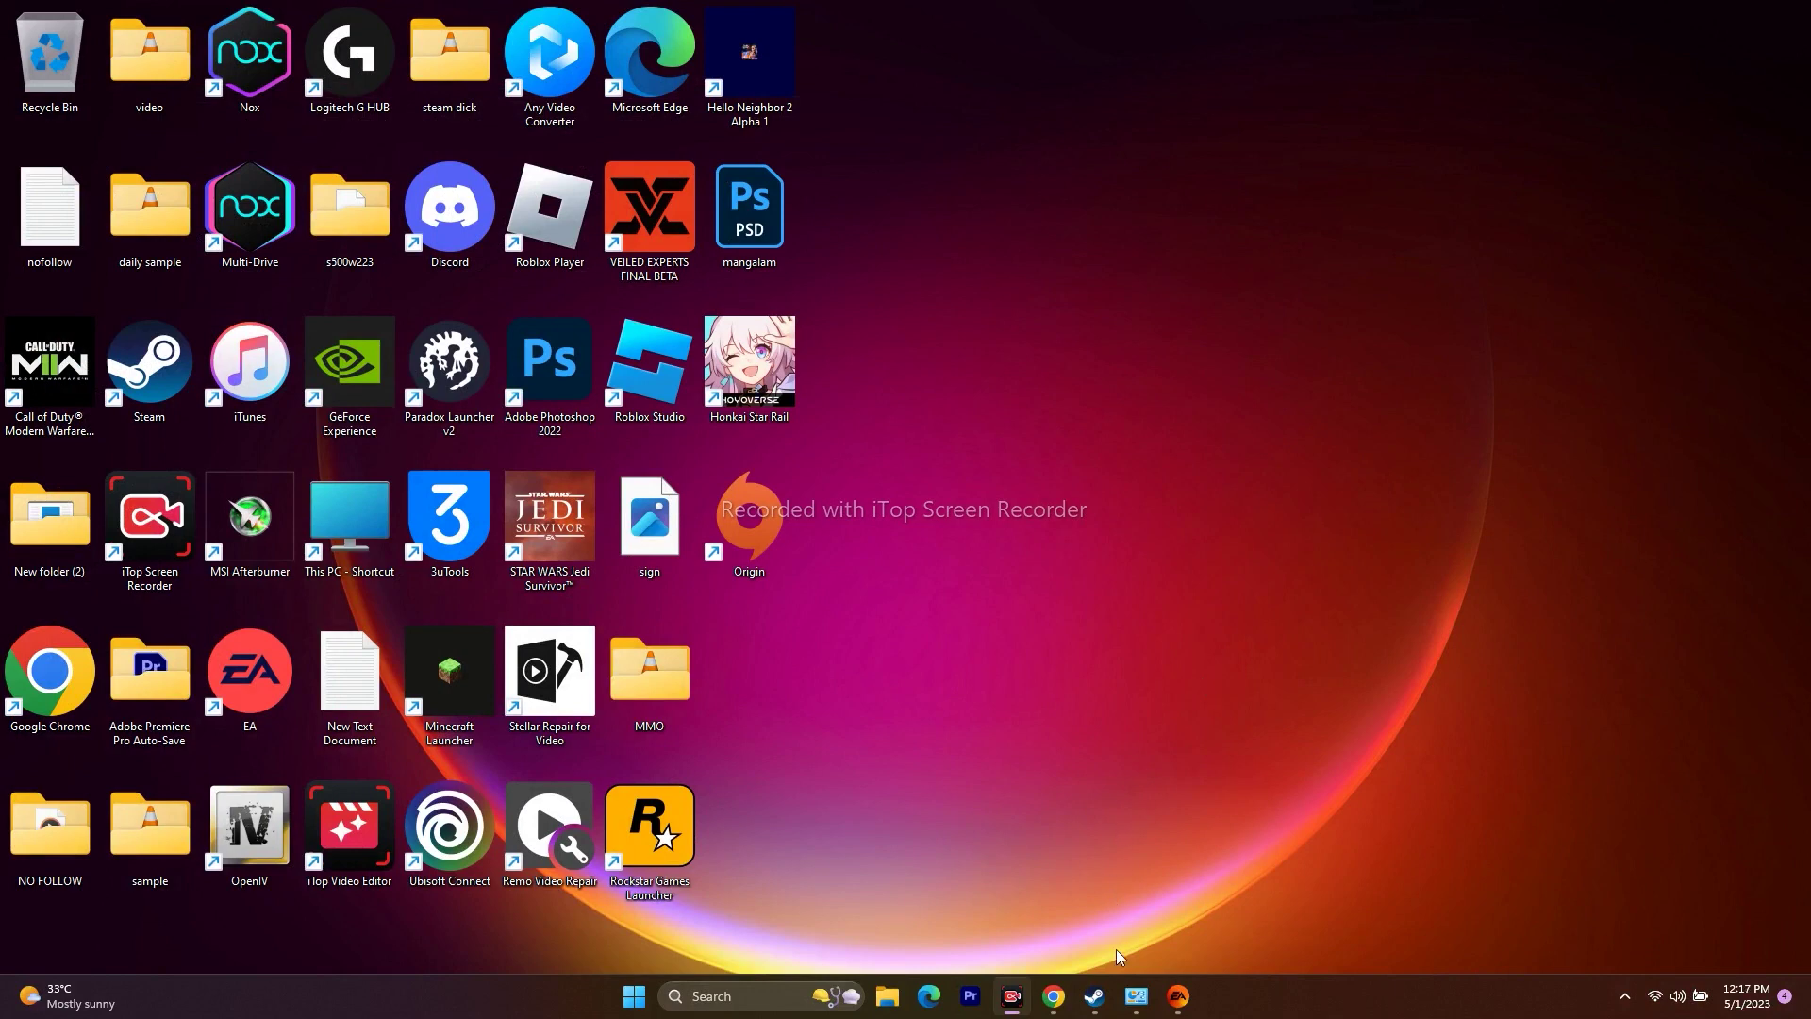
# Step: Switch to Steam, check the Steam Overlay setting in the STAR WARS Jedi: Survivor general properties, and minimize Steam
pyautogui.click(1094, 995)
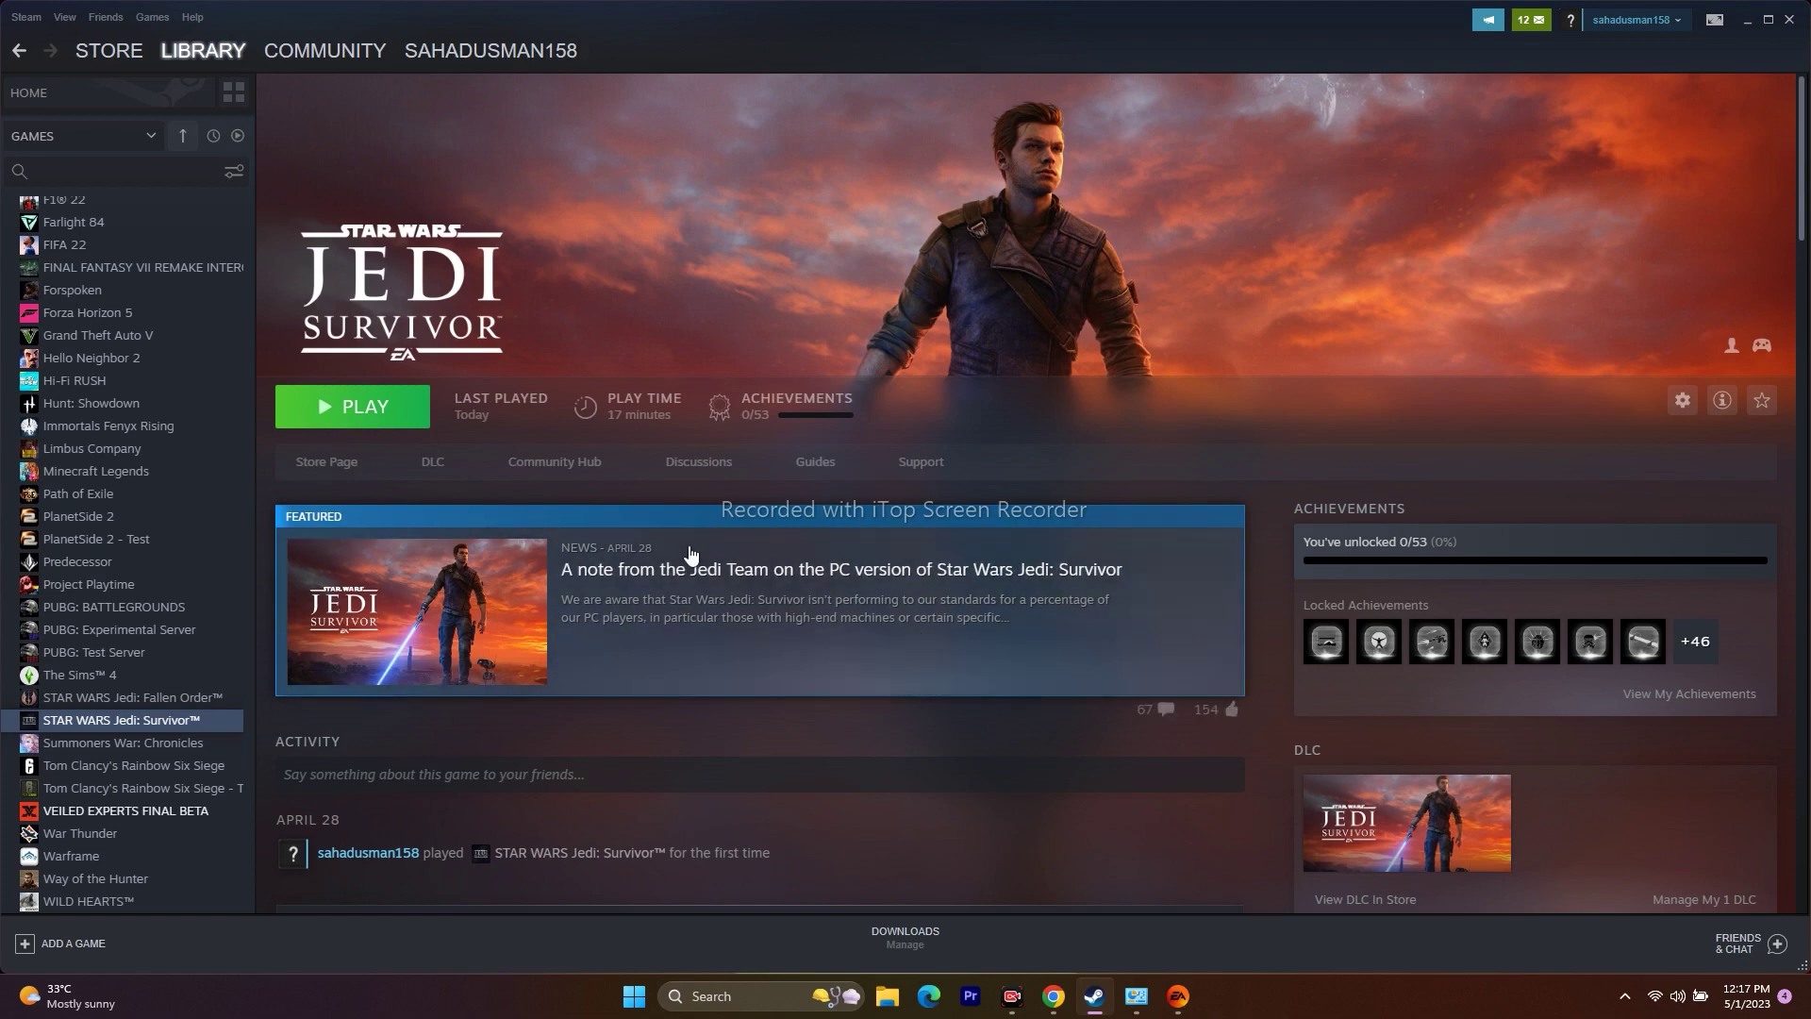
pyautogui.rightClick(117, 724)
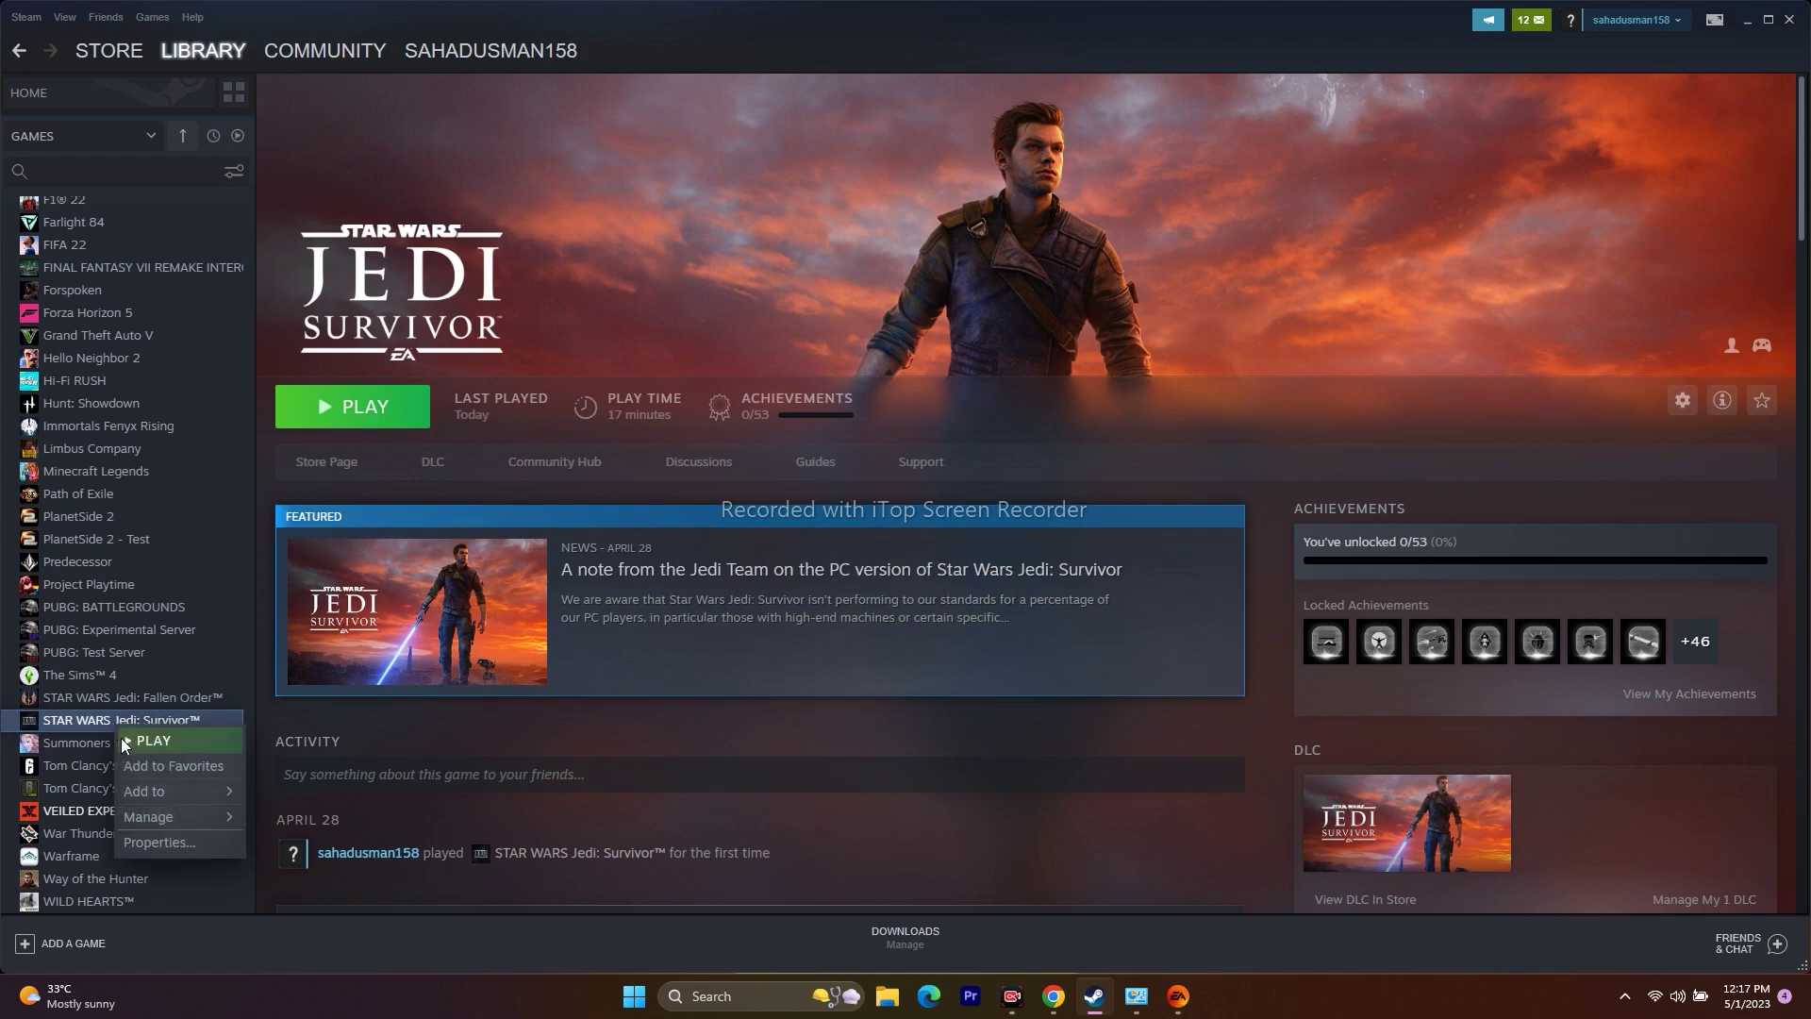
pyautogui.click(151, 843)
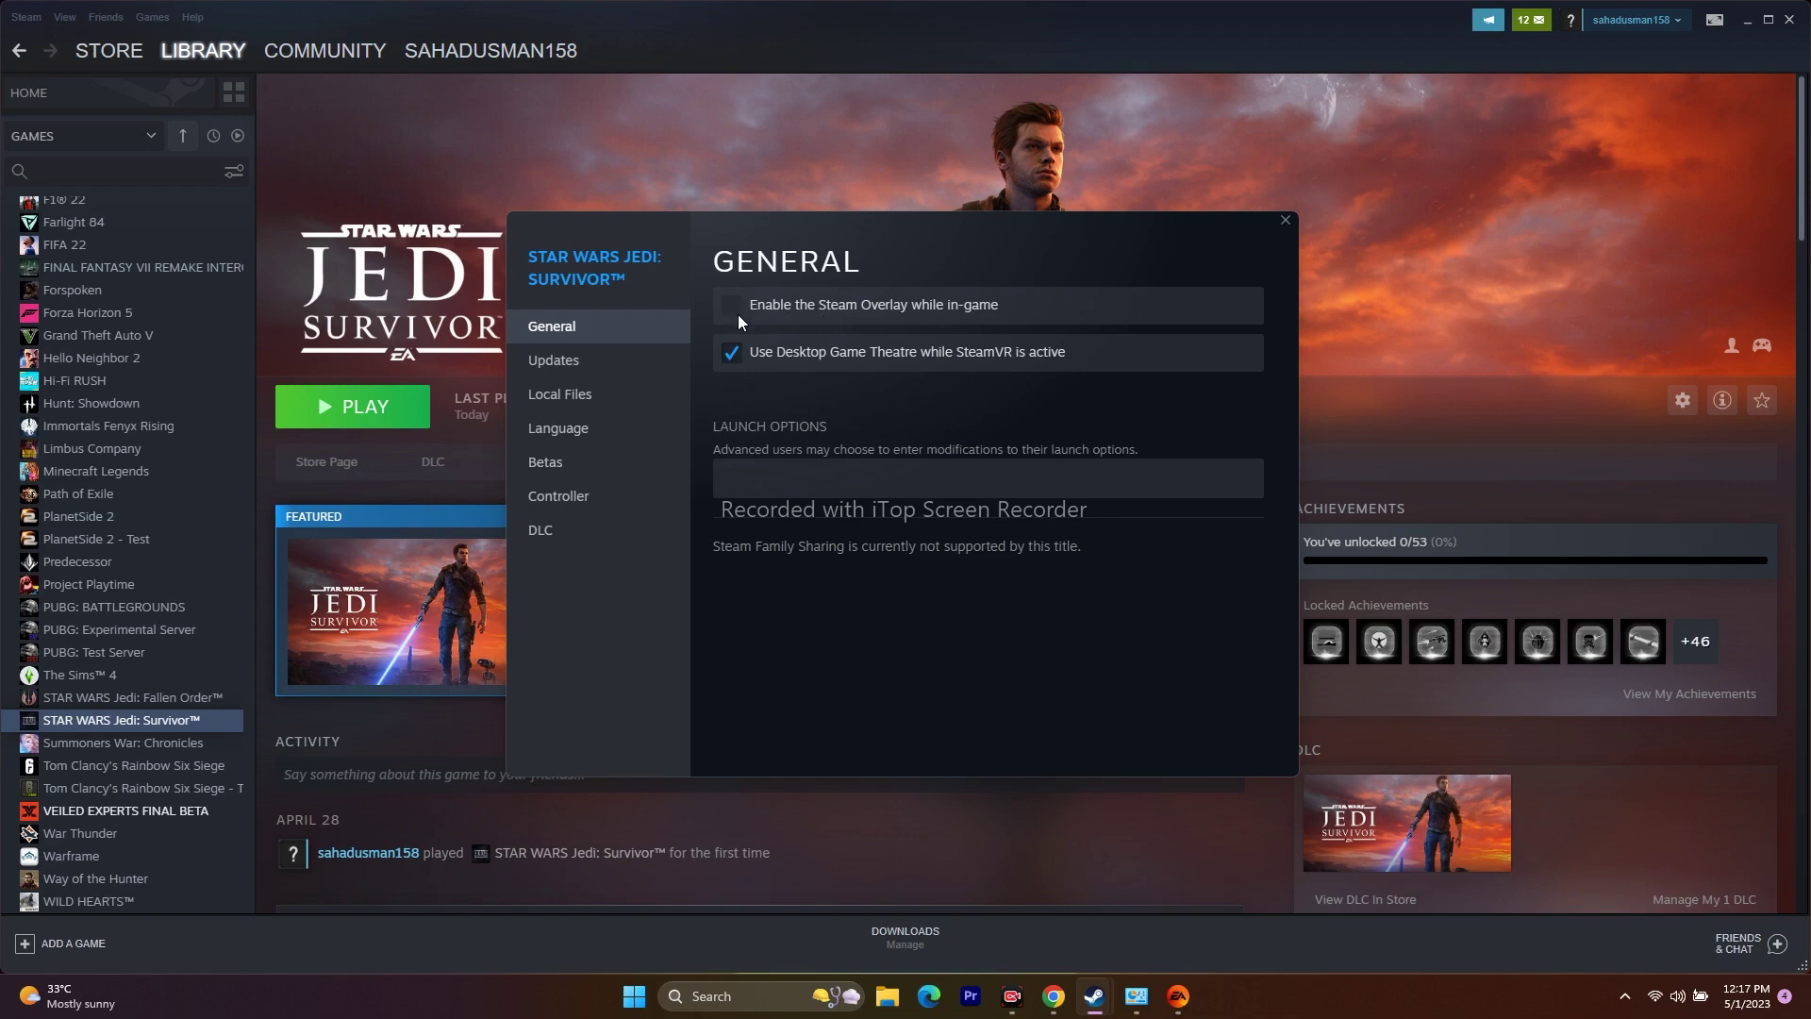
pyautogui.click(1284, 221)
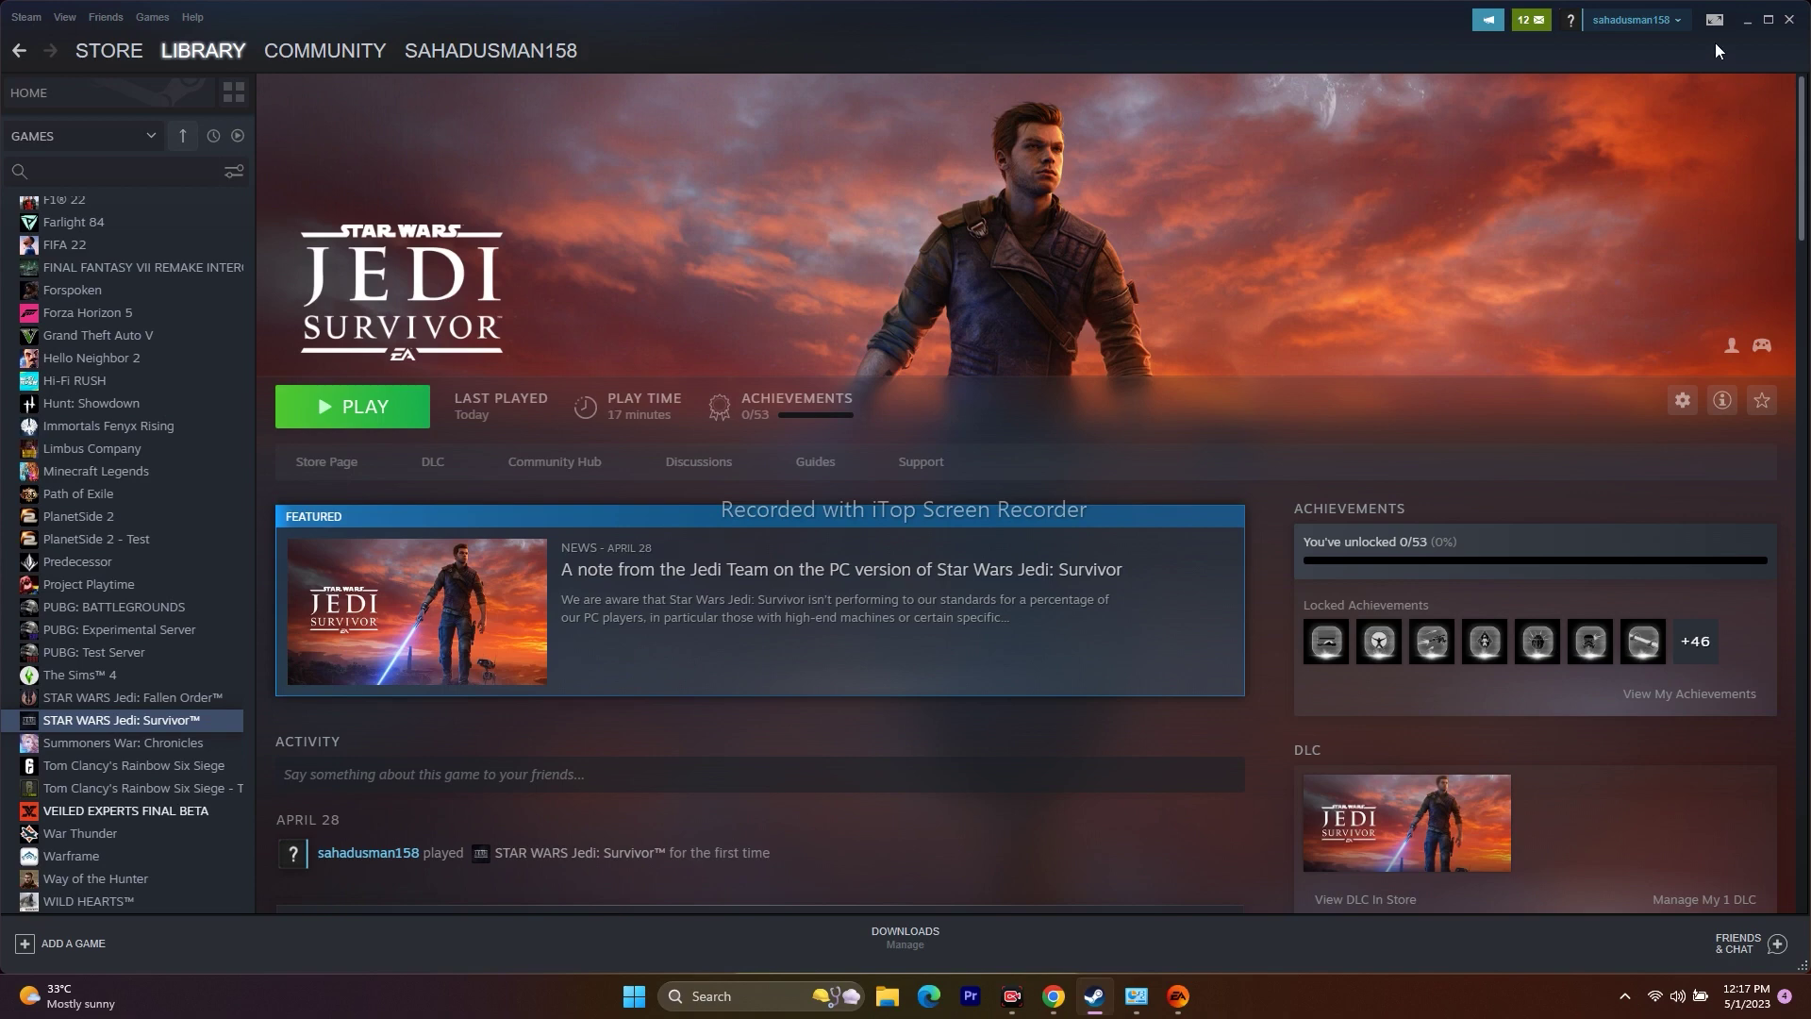
pyautogui.click(1745, 21)
# Step: In System Configuration, hide all Microsoft services, disable all remaining services, and exit without restarting
pyautogui.click(721, 996)
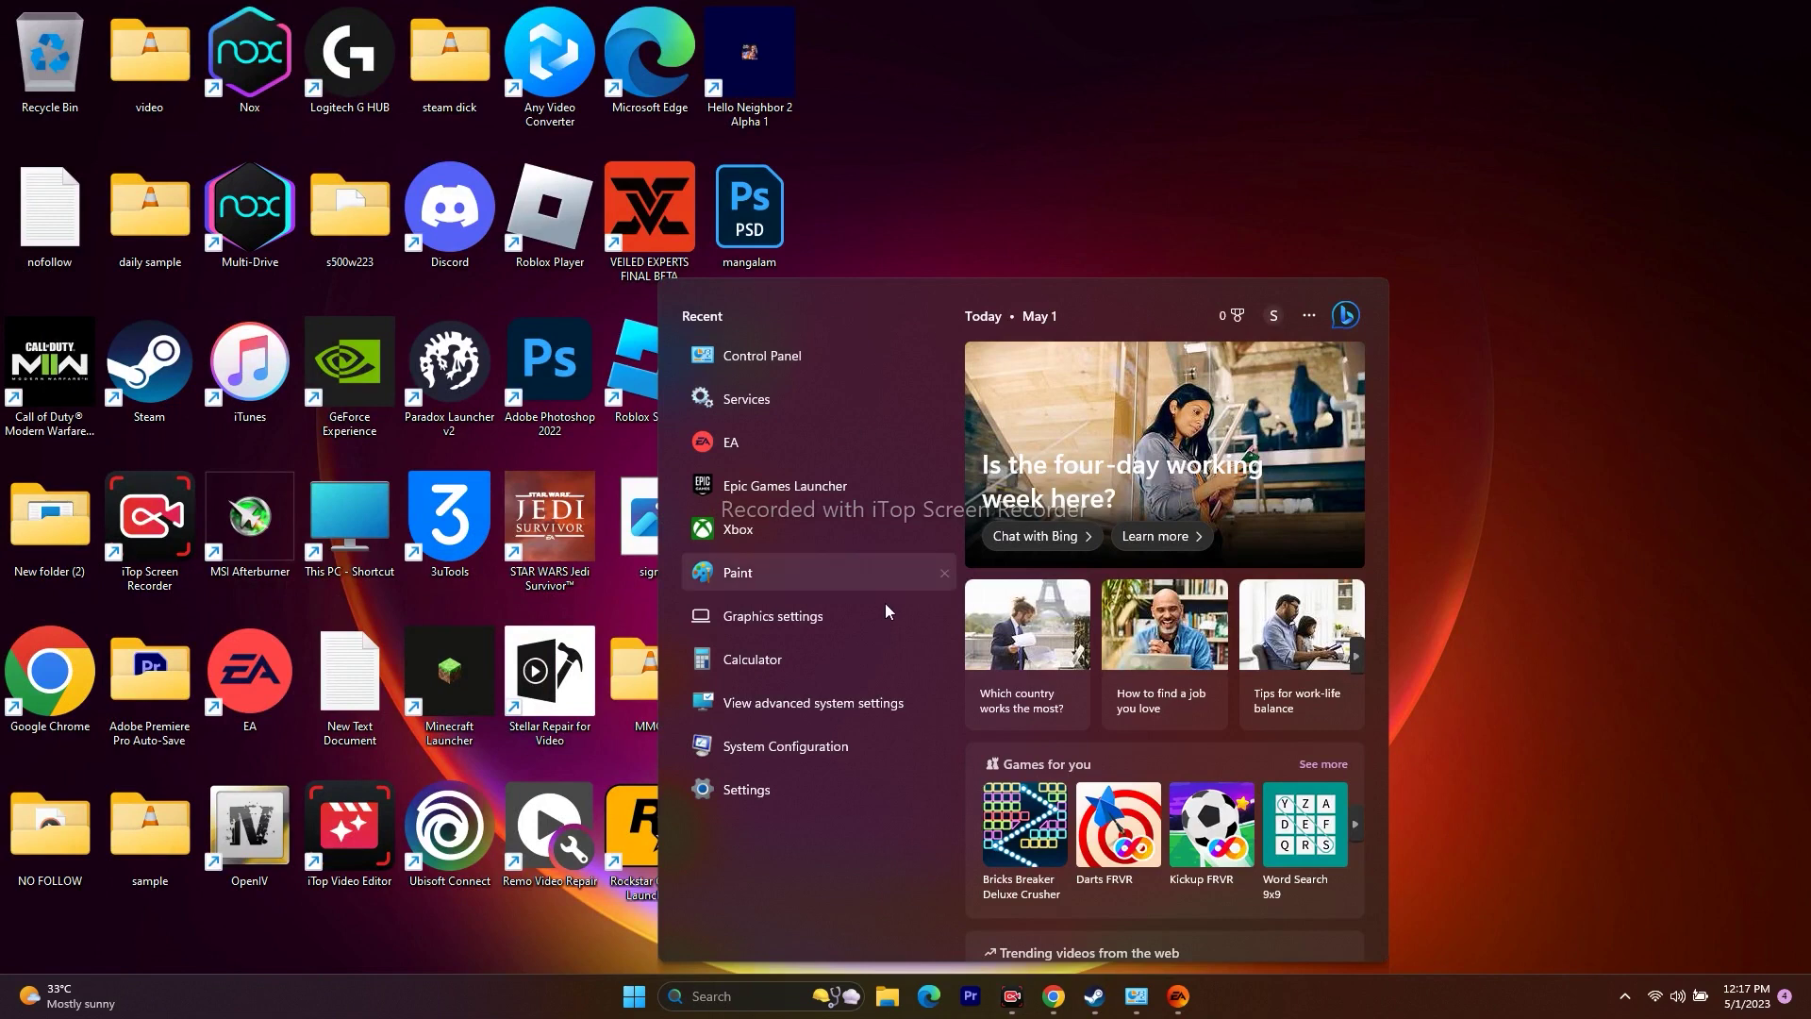
pyautogui.click(868, 732)
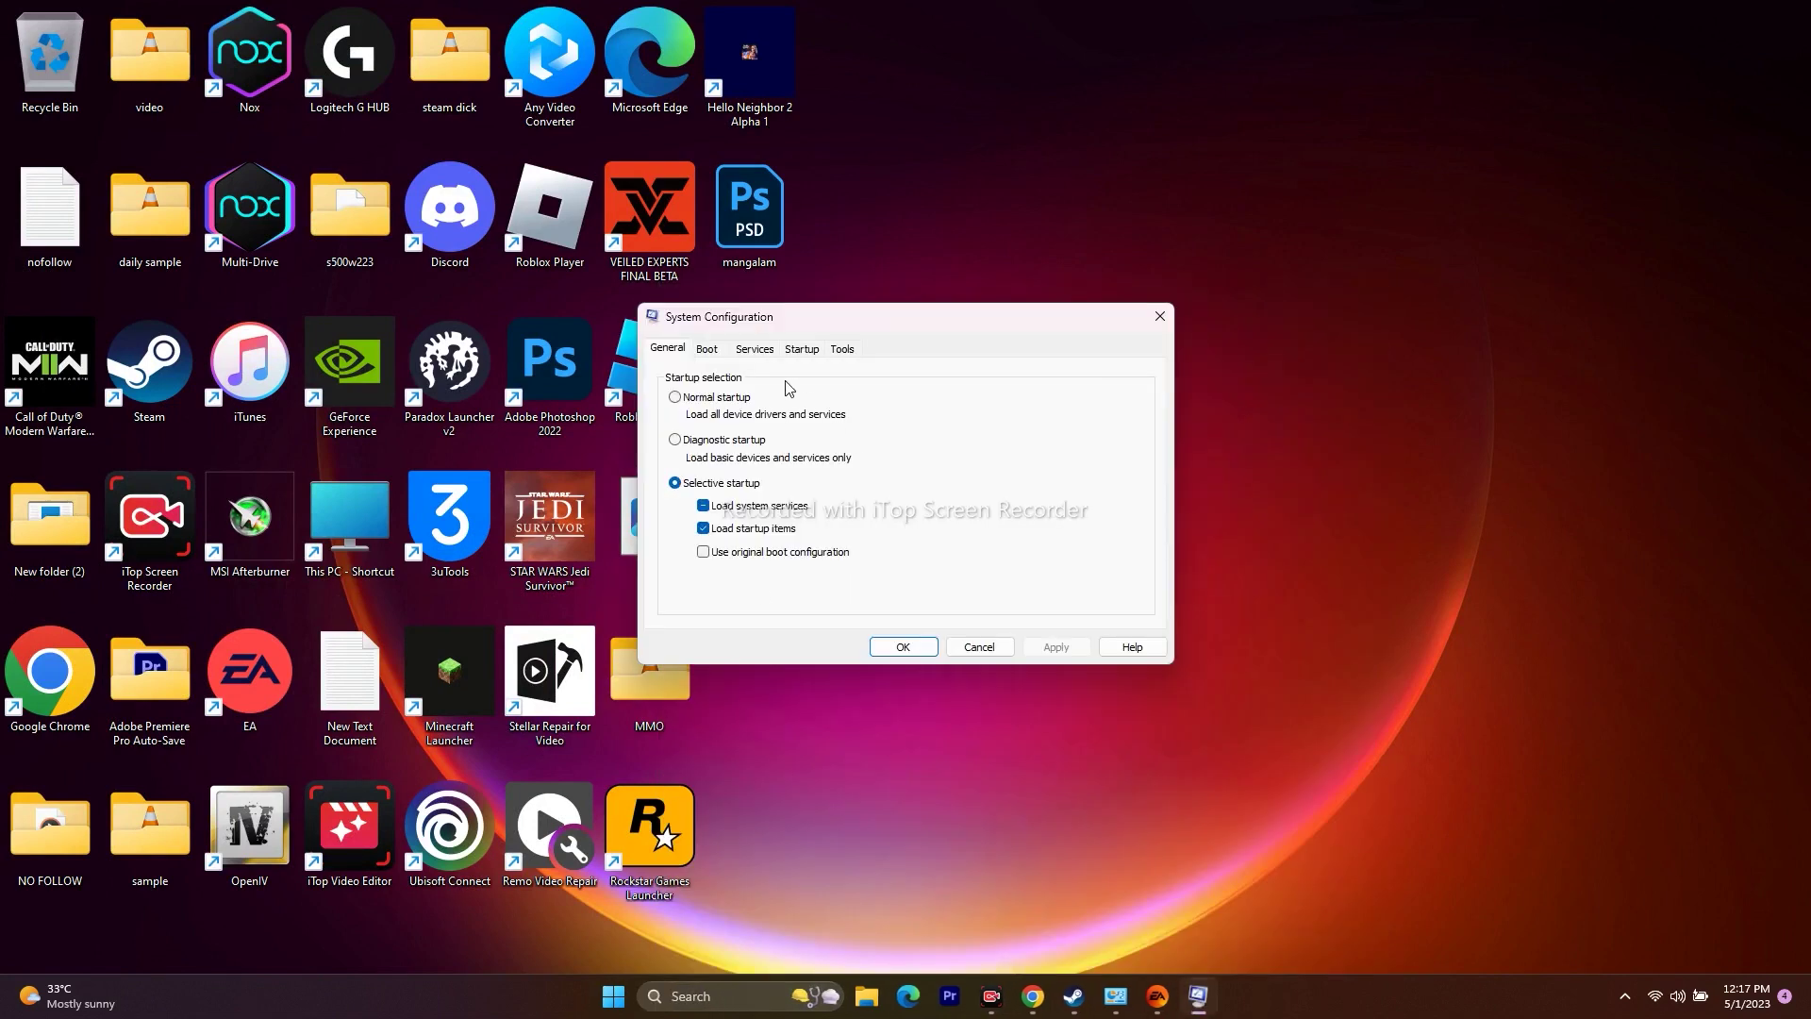
pyautogui.click(755, 351)
pyautogui.click(663, 613)
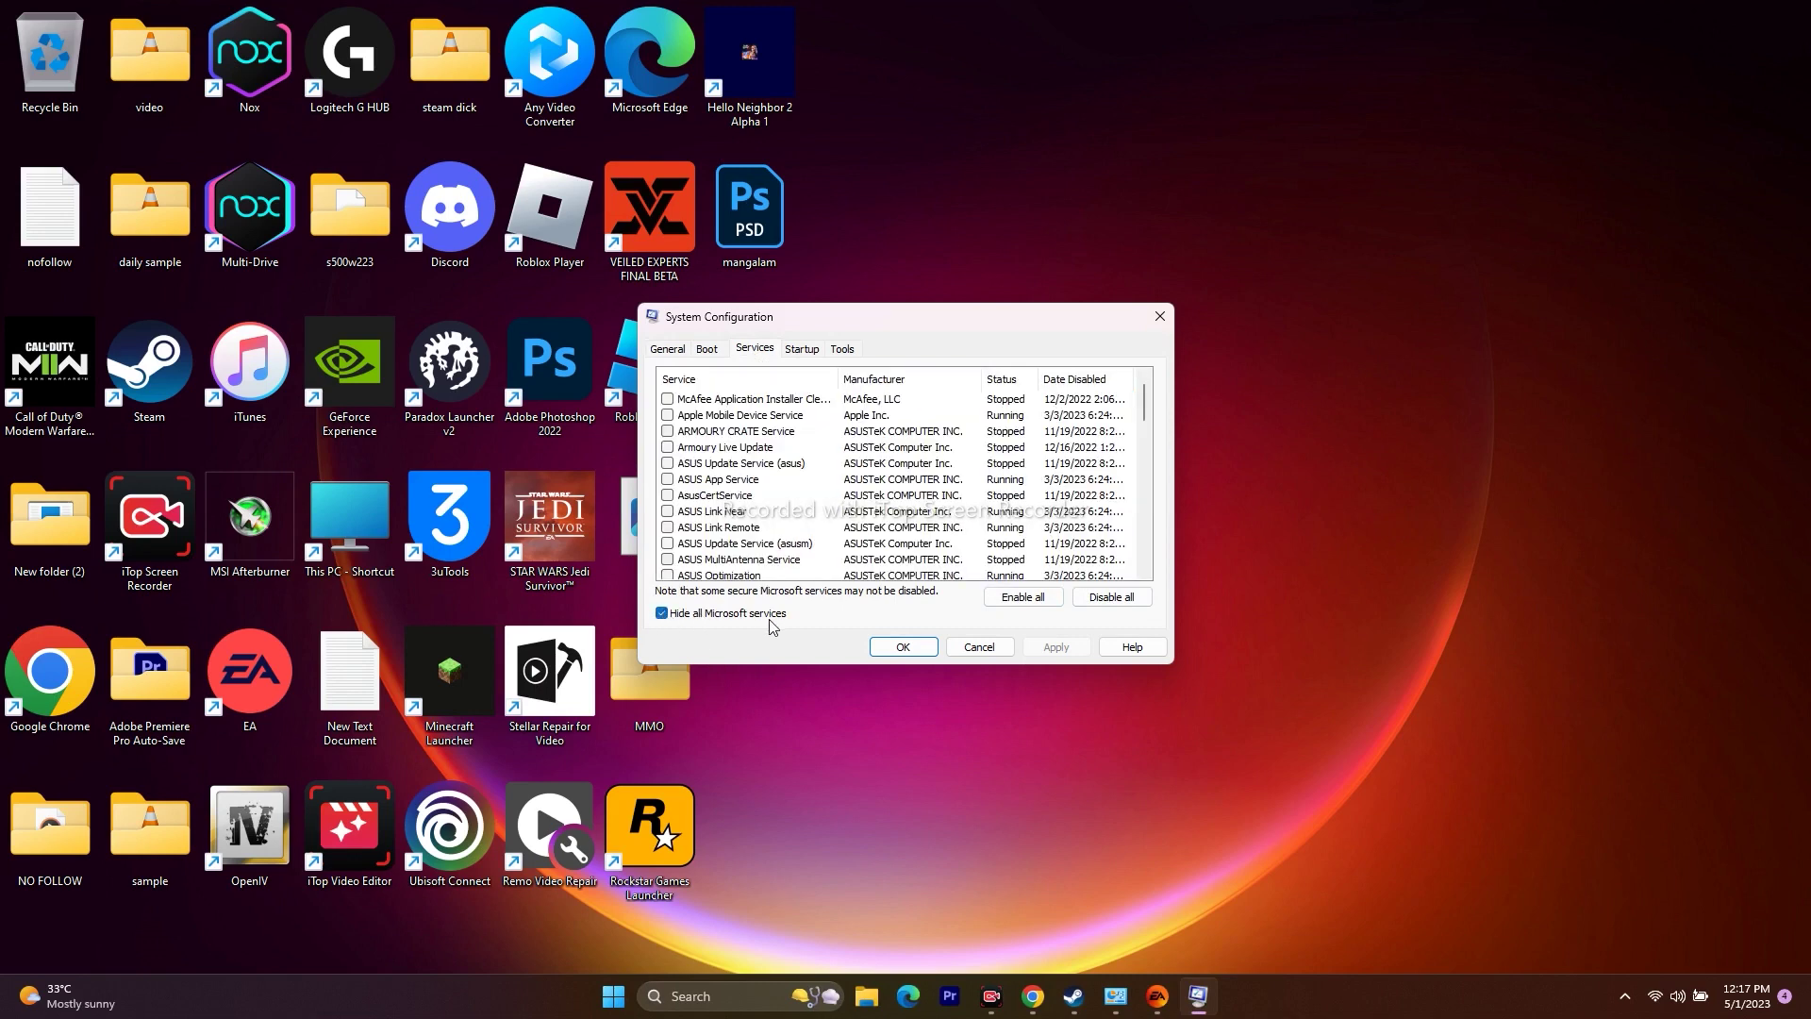
pyautogui.click(1111, 598)
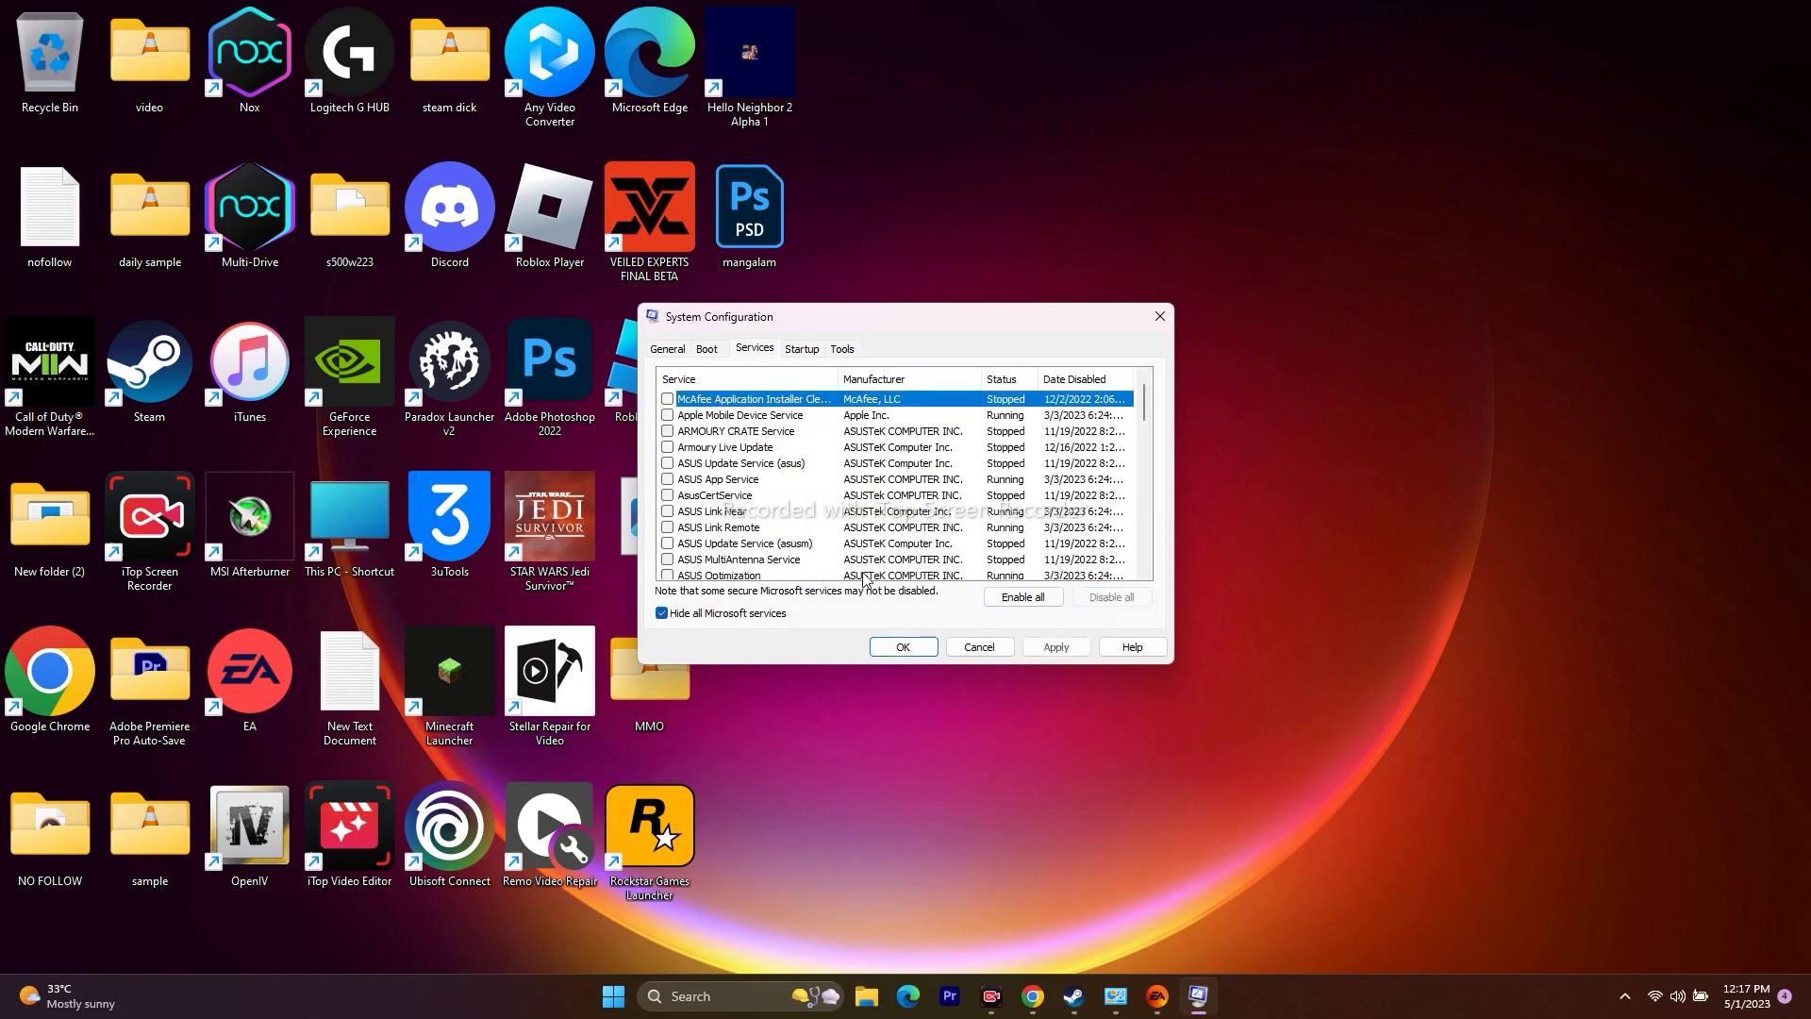
pyautogui.click(891, 647)
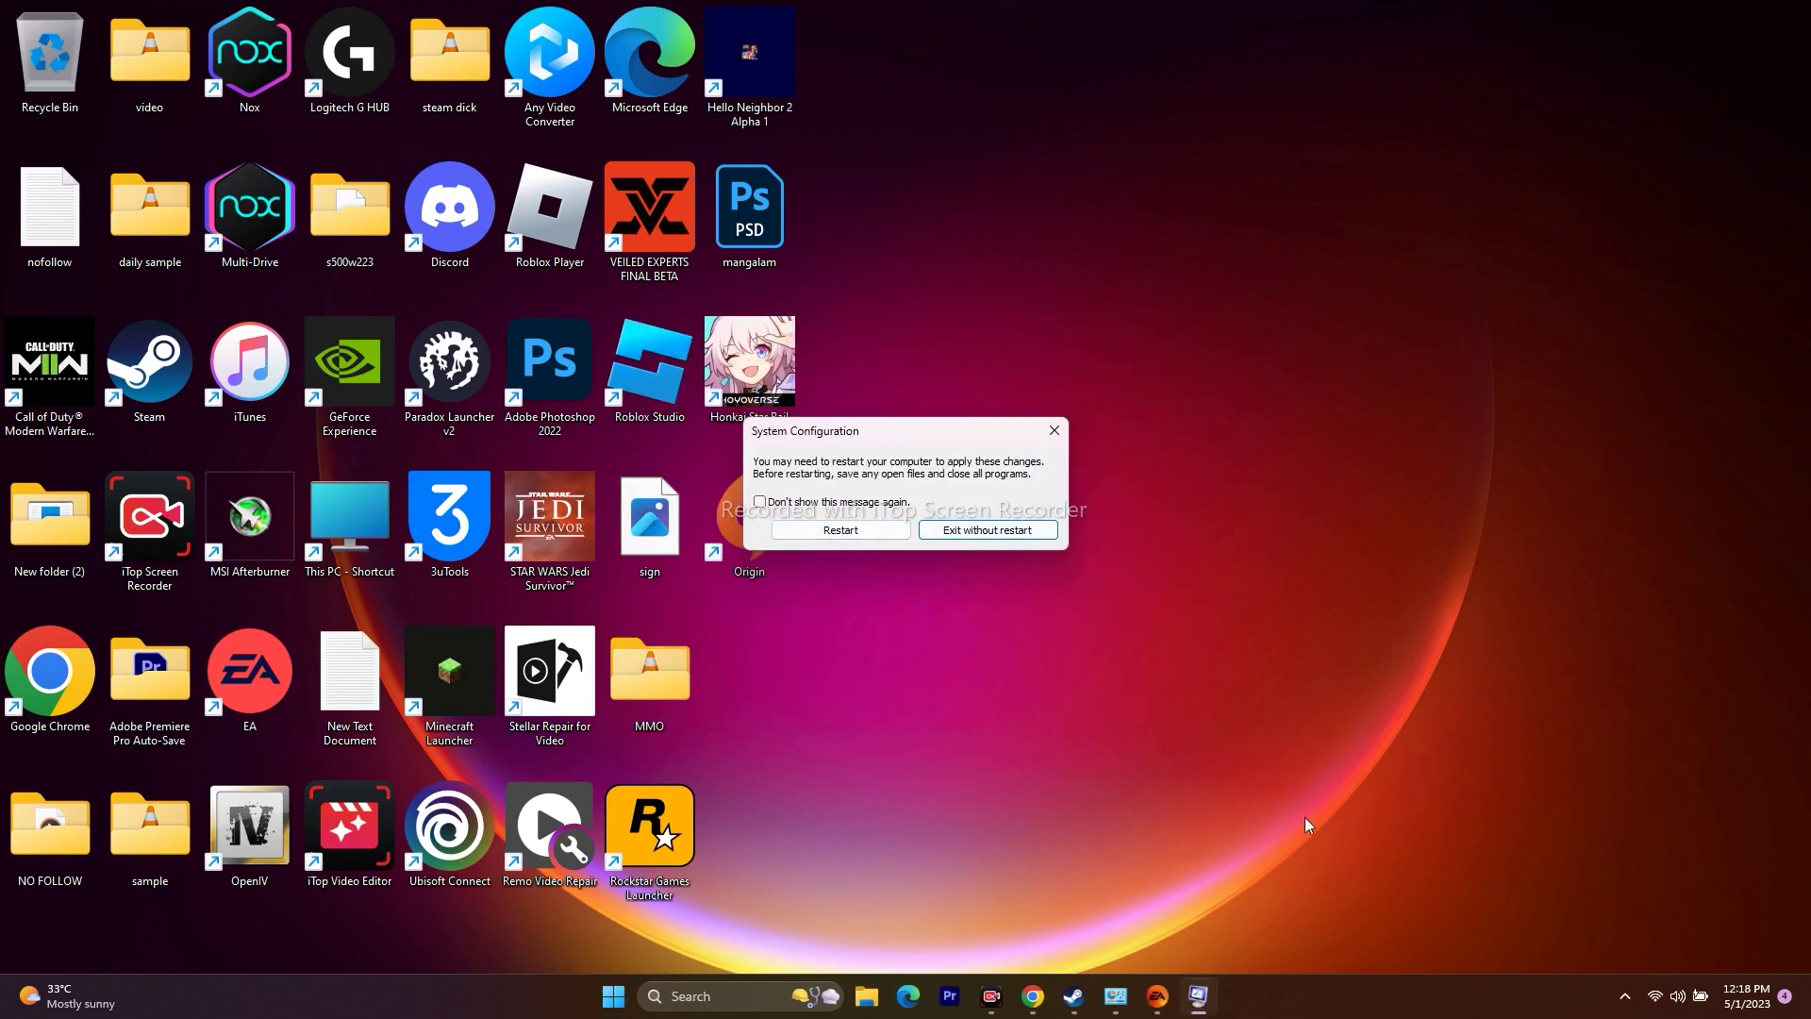
pyautogui.click(1020, 536)
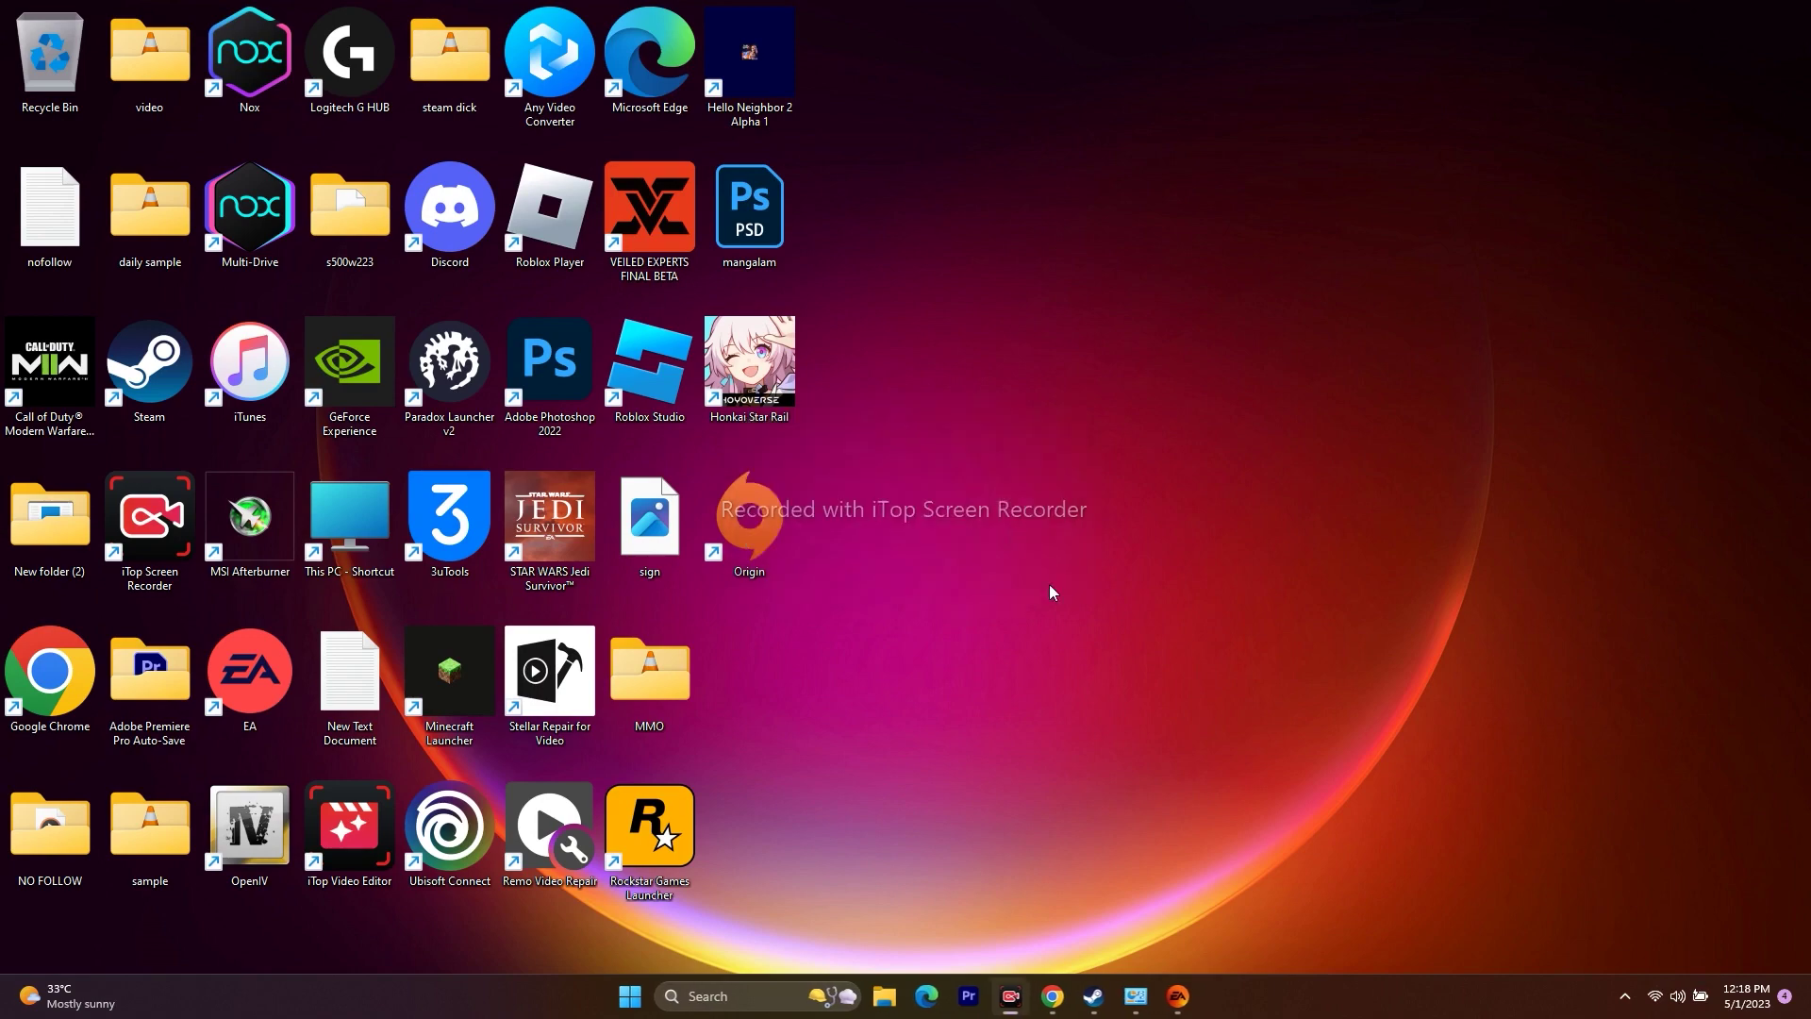
pyautogui.click(1094, 996)
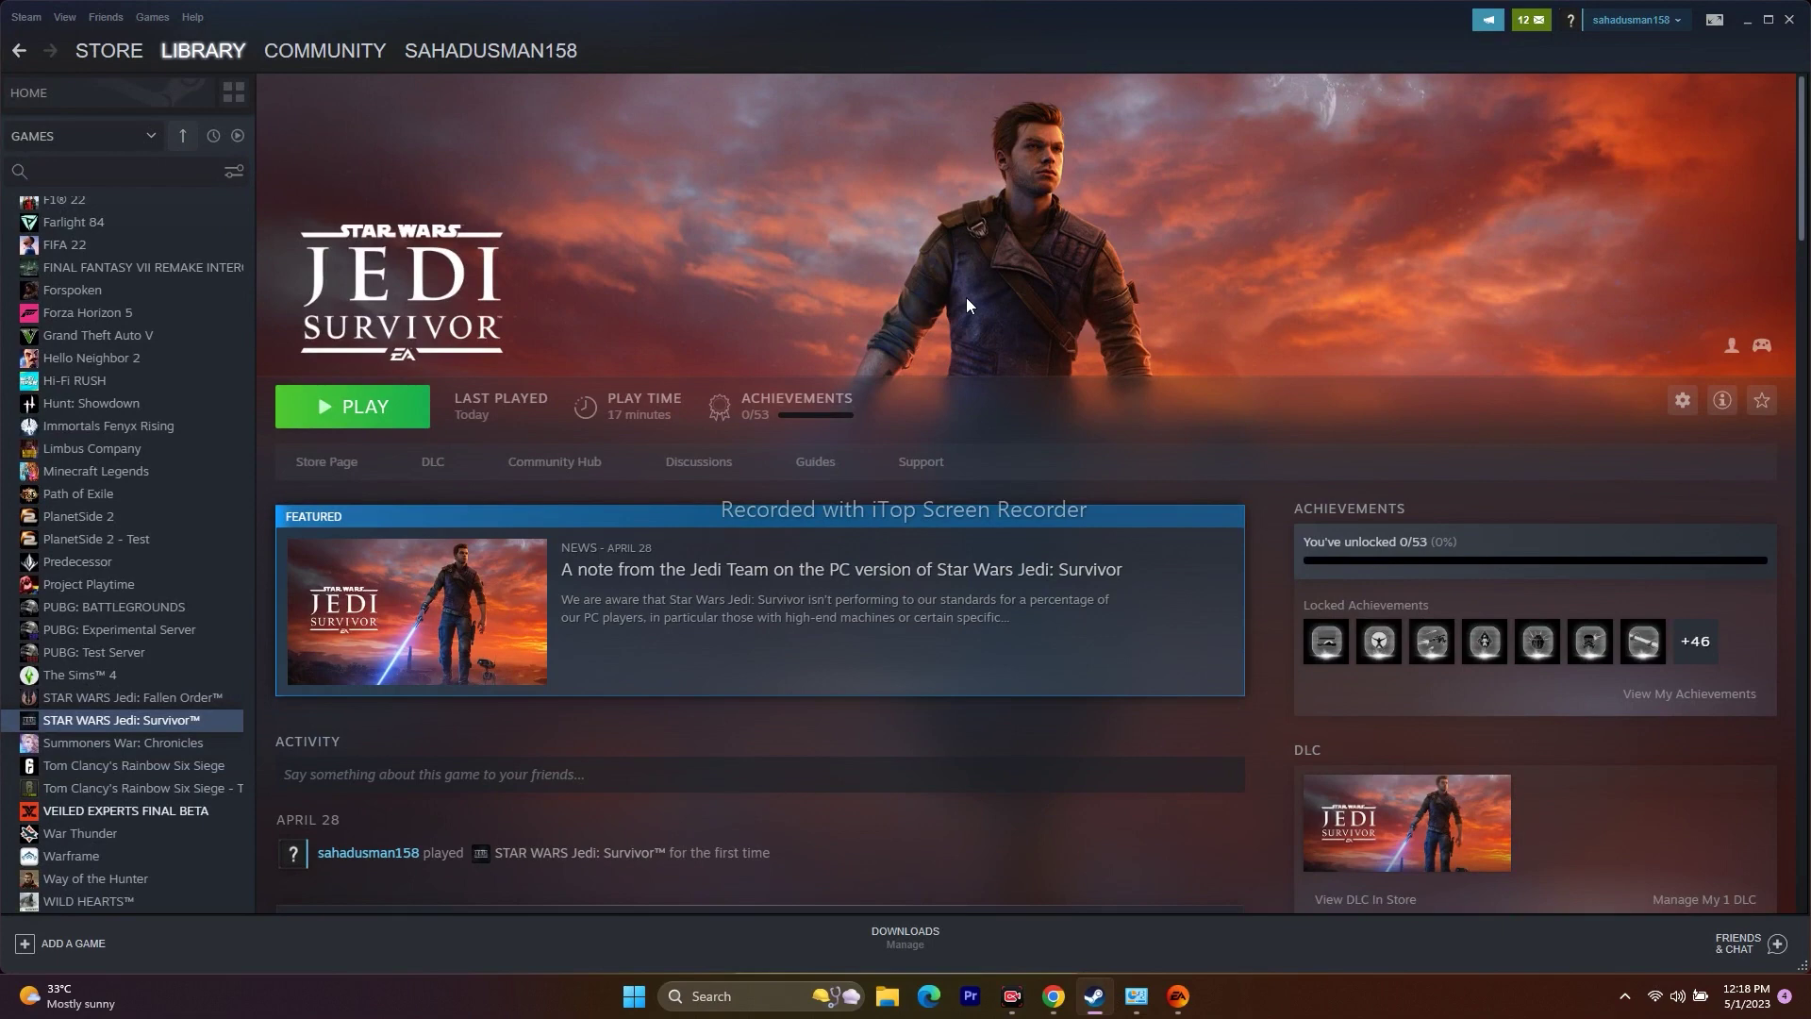
pyautogui.click(1742, 22)
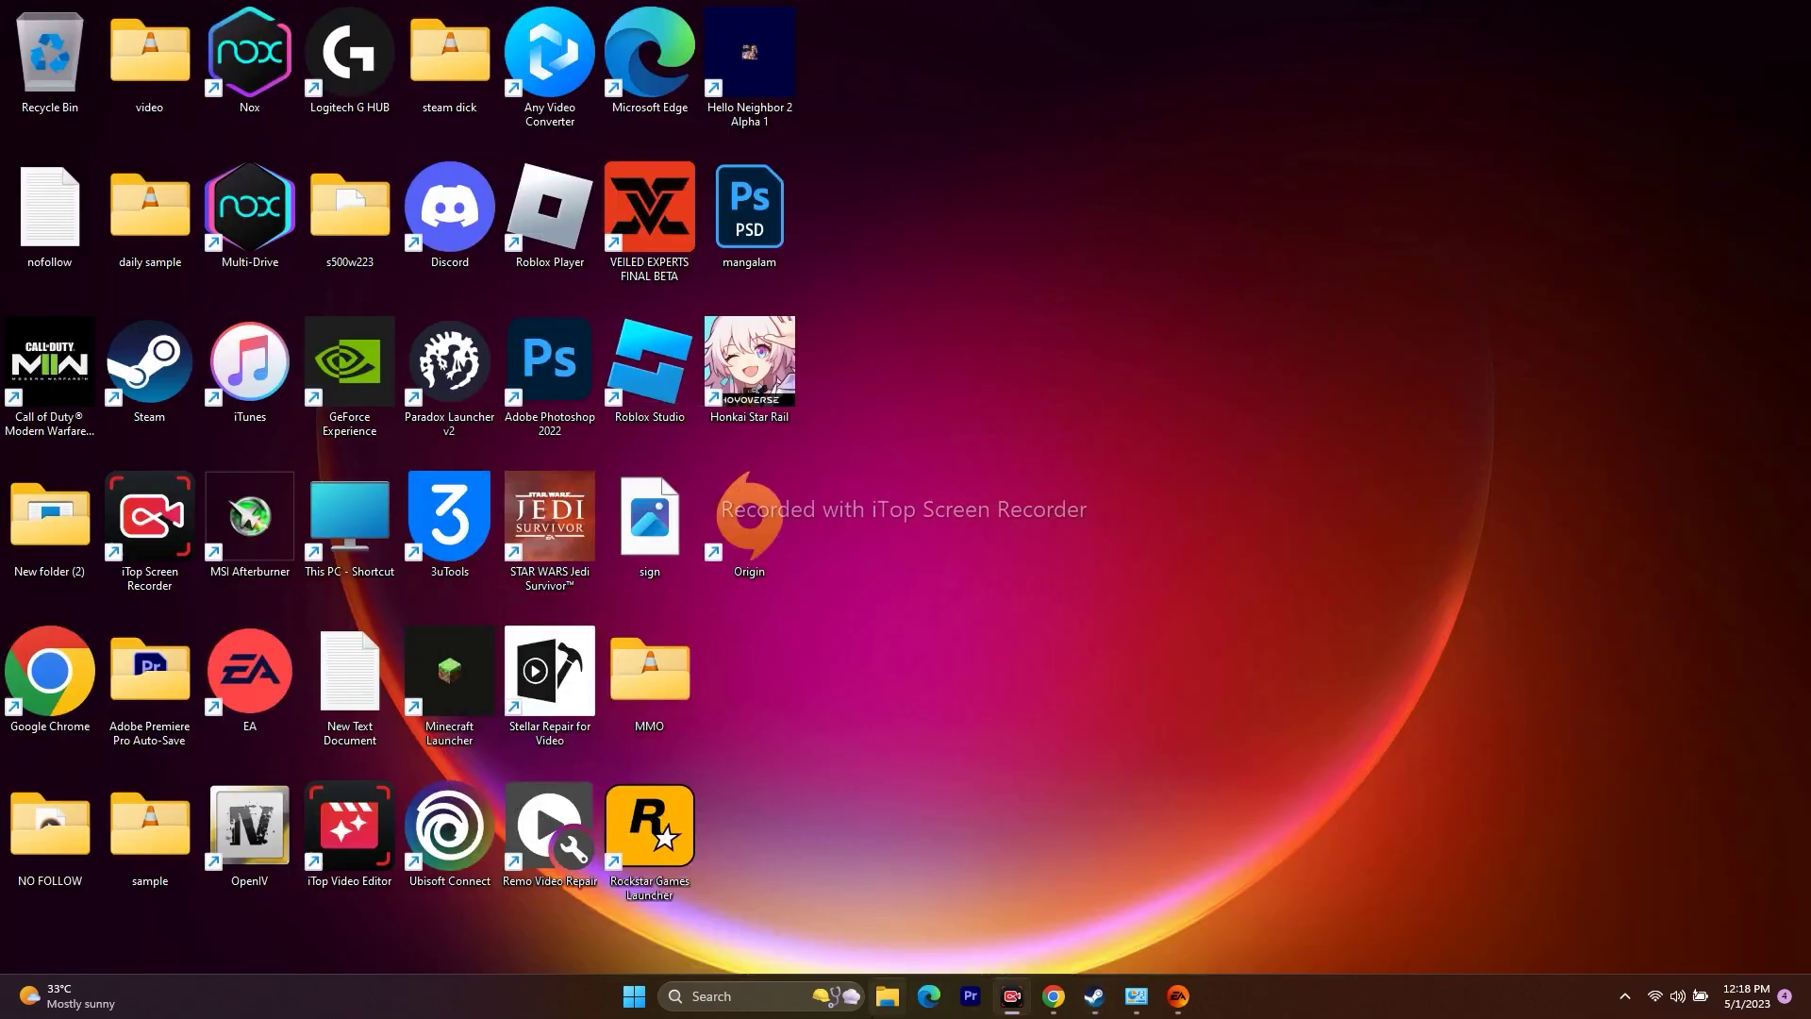
# Step: In File Explorer, browse drive C: to Users, the user's own folder, AppData > Local
pyautogui.press('super+e')
pyautogui.click(121, 602)
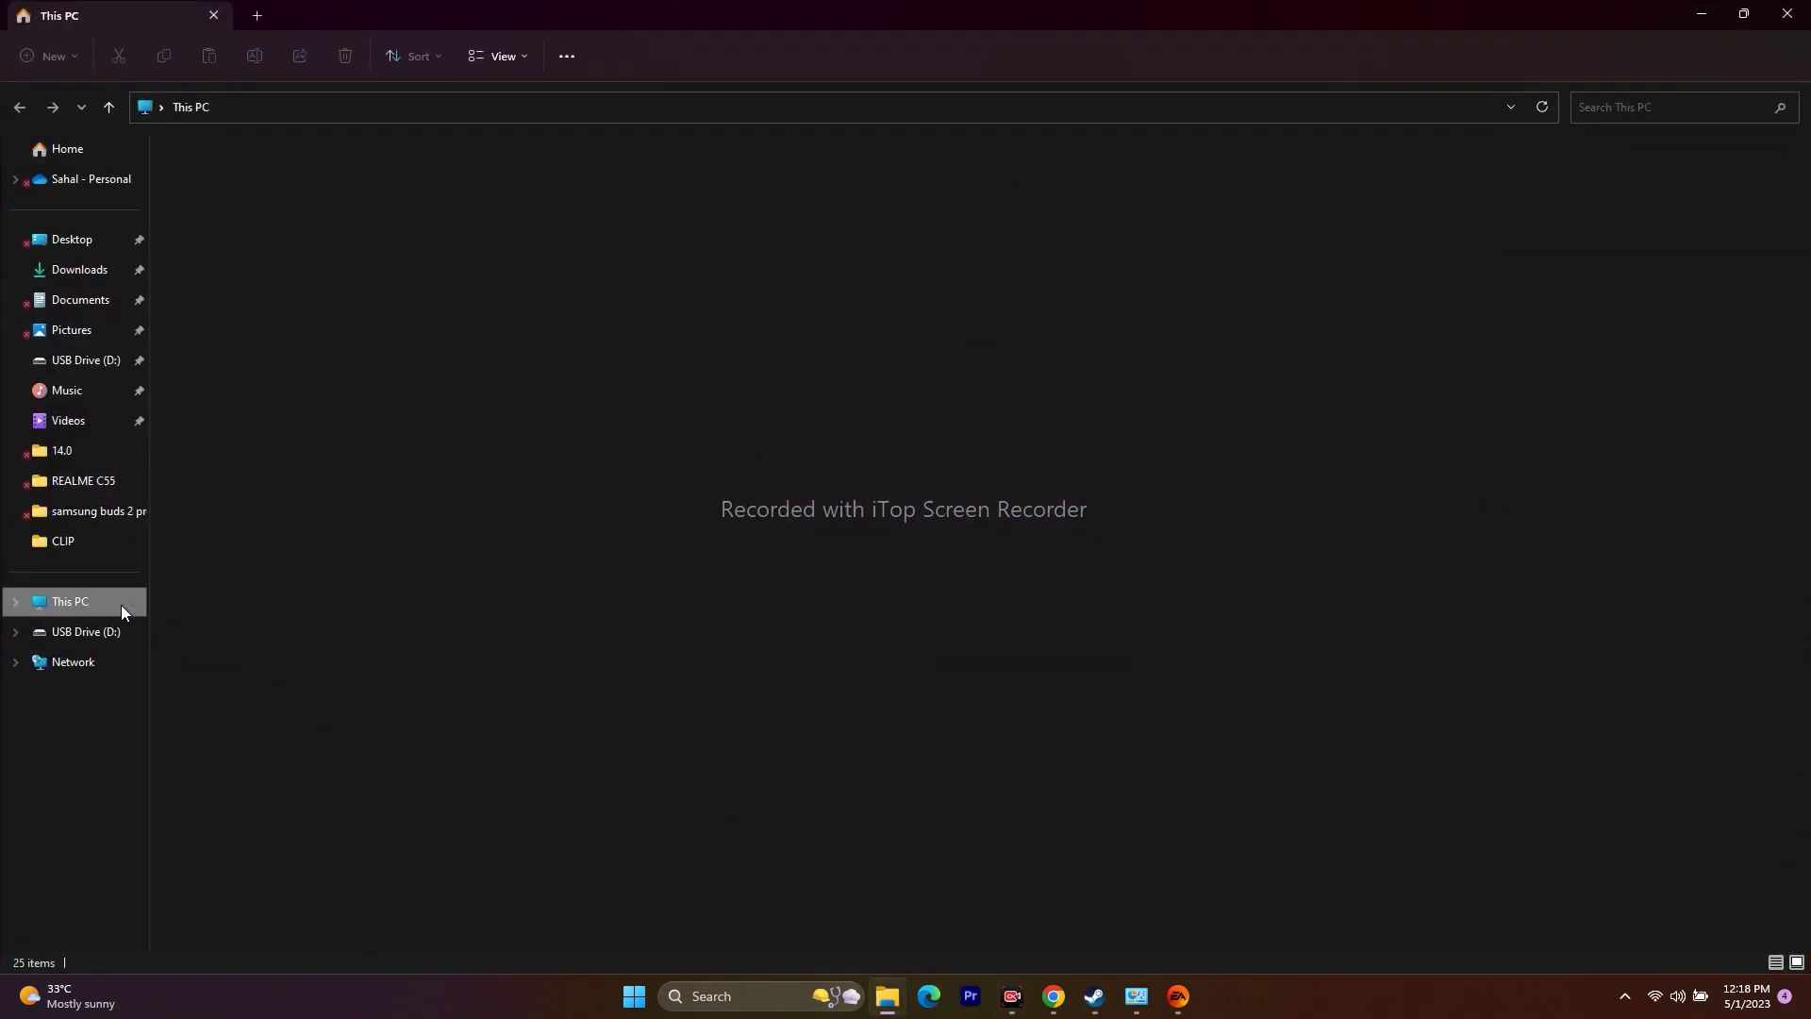
pyautogui.doubleClick(275, 178)
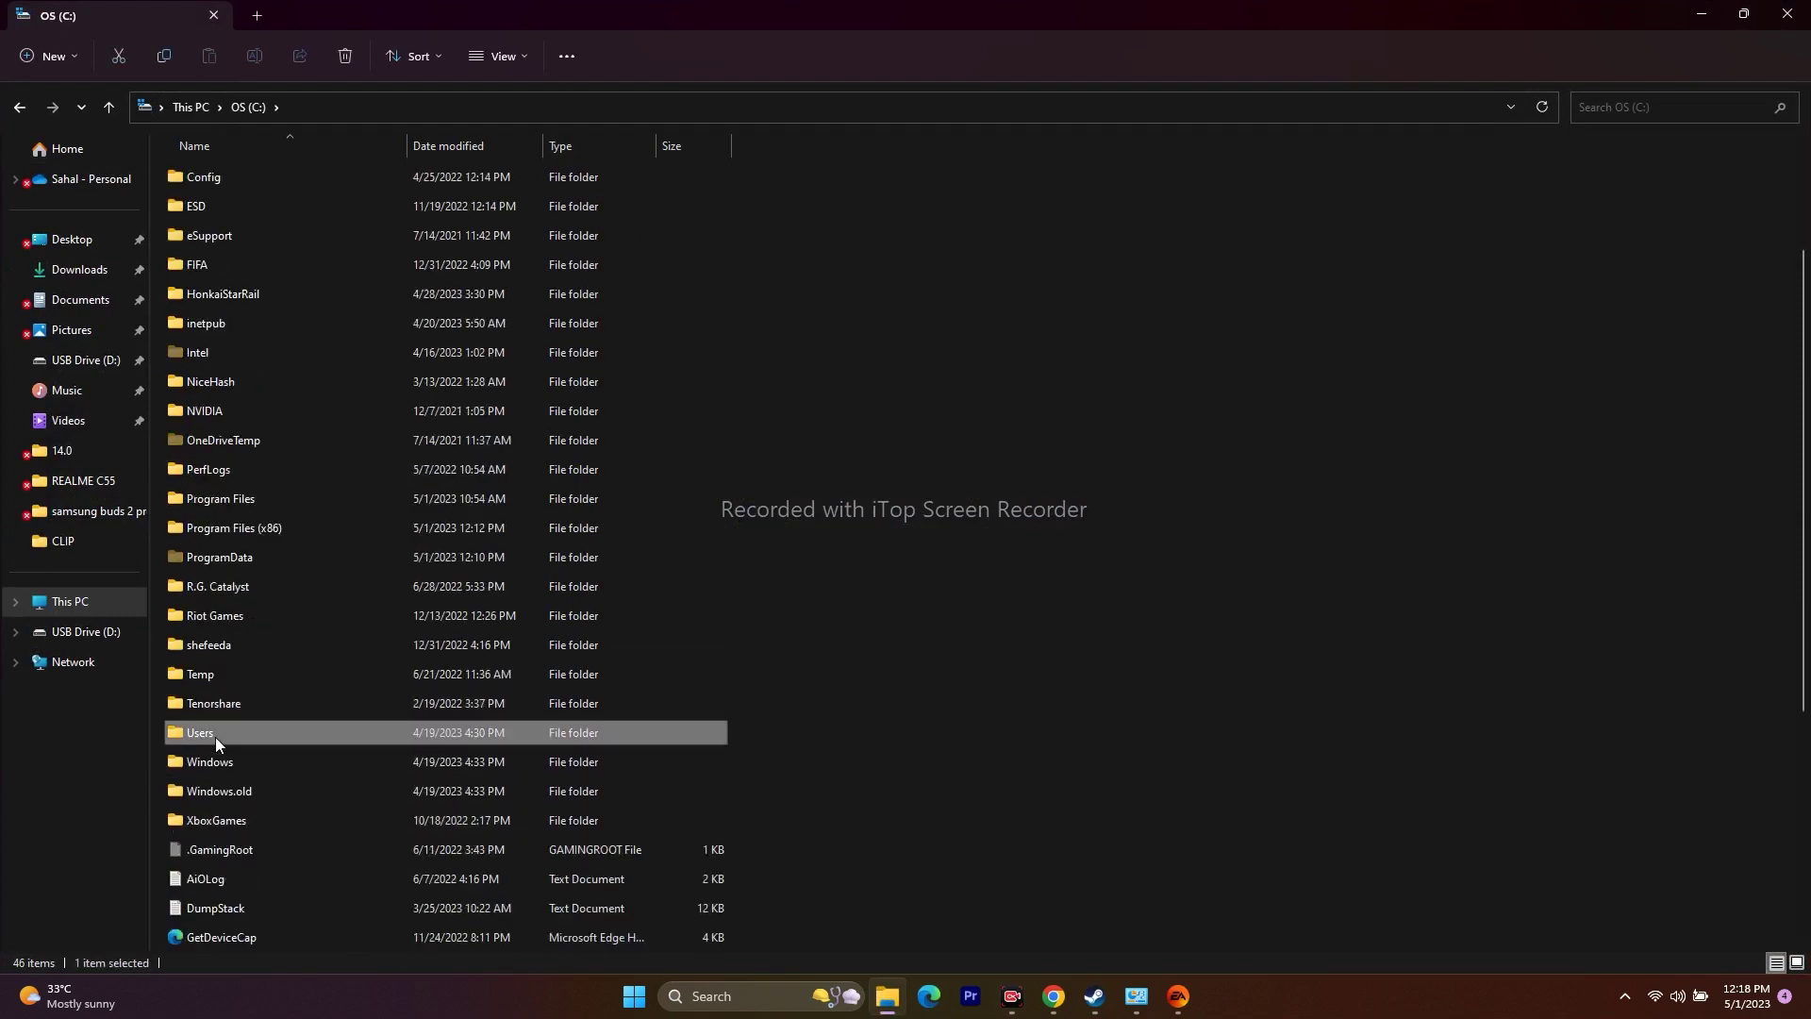
pyautogui.doubleClick(215, 735)
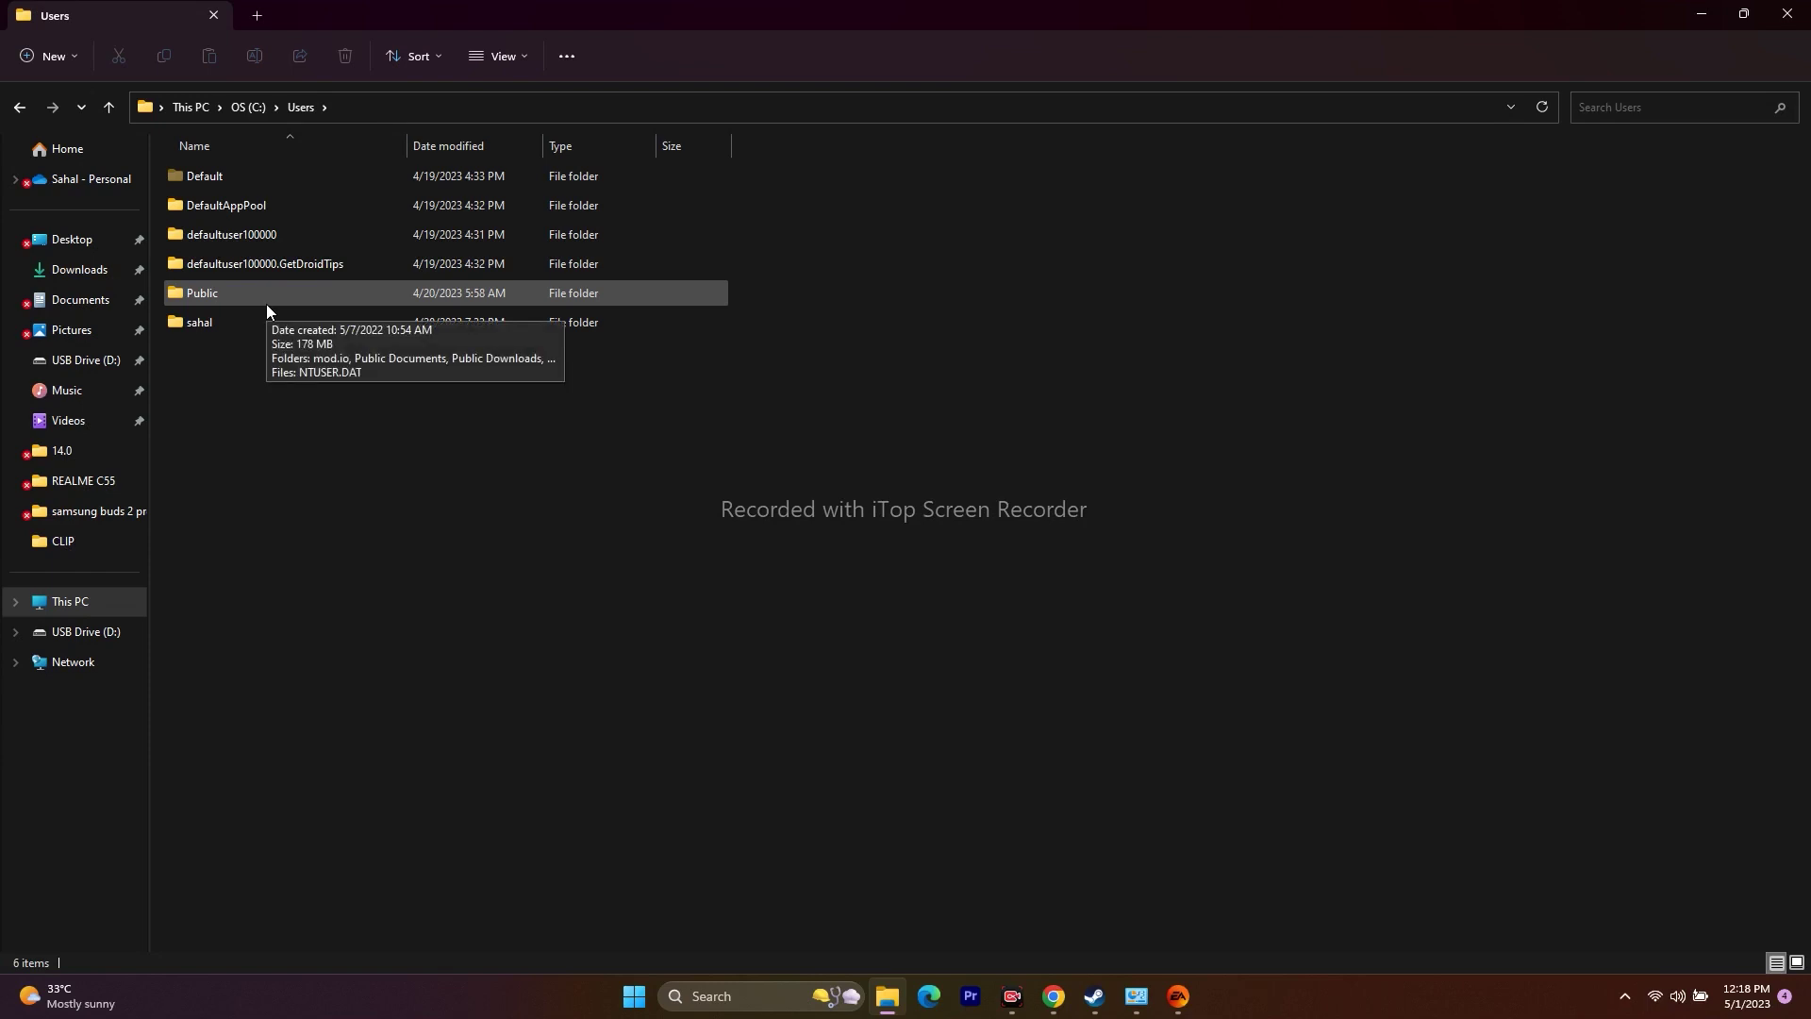
pyautogui.doubleClick(241, 324)
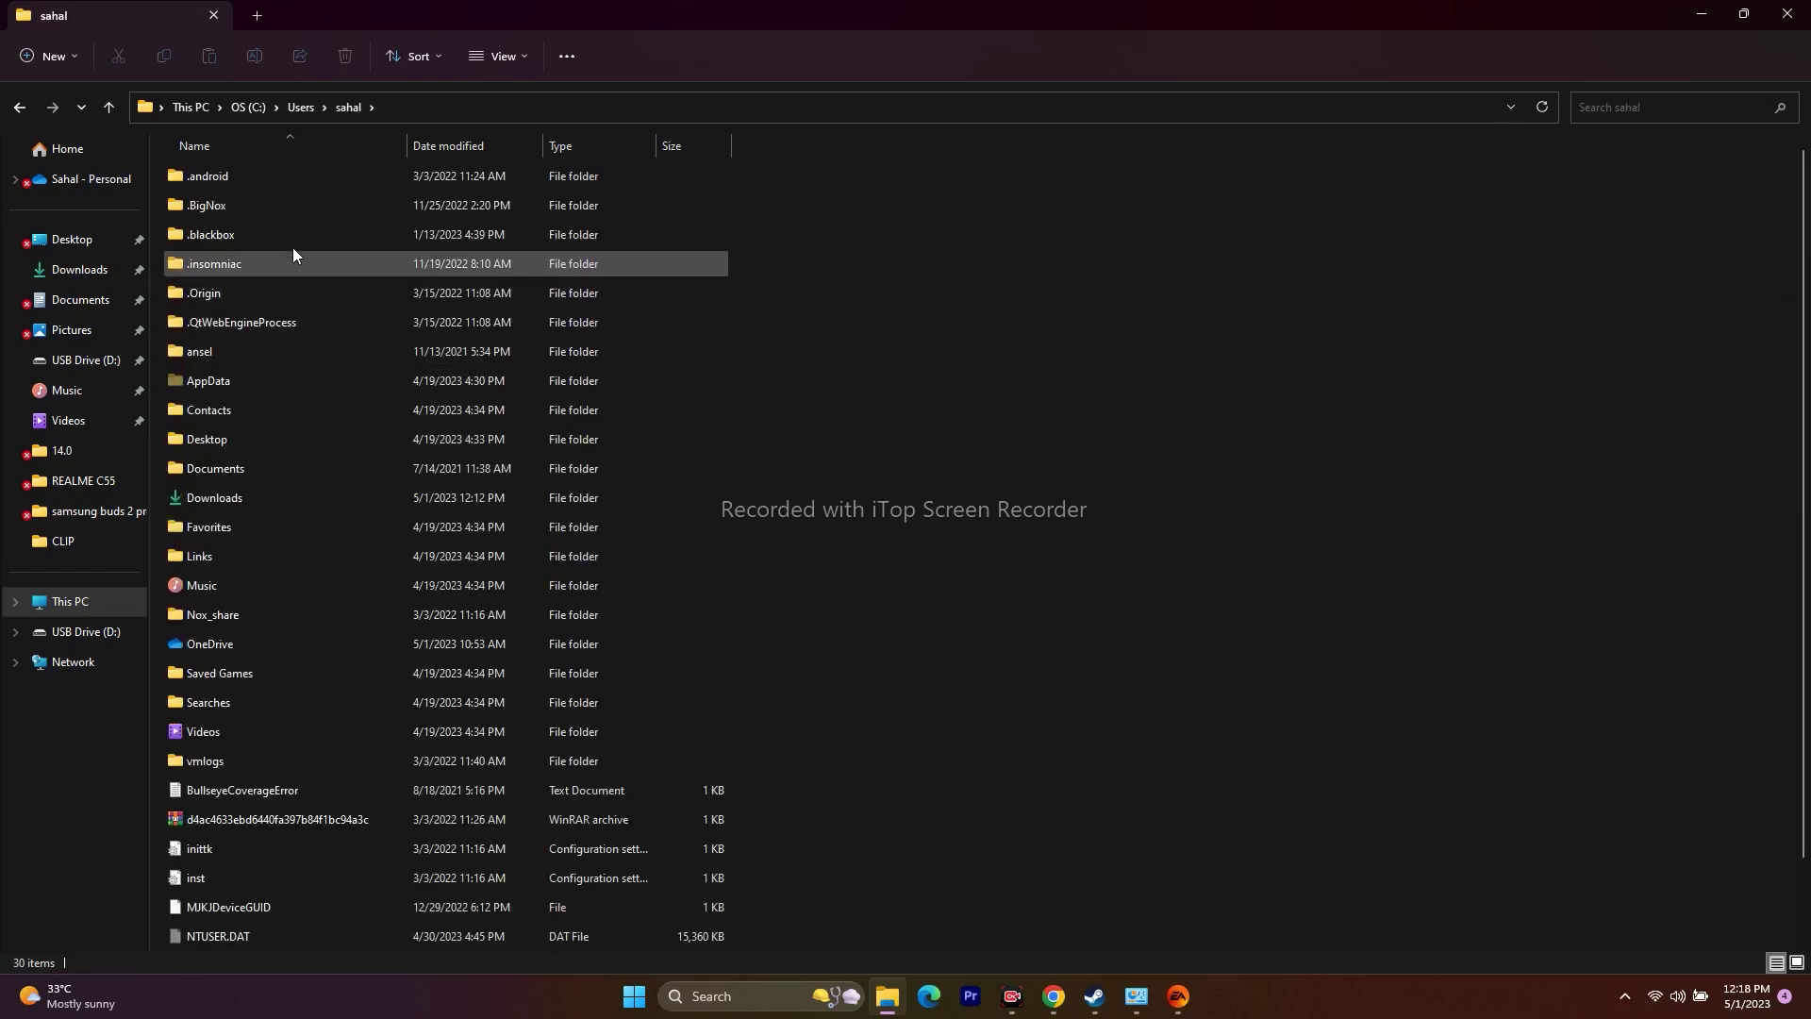
pyautogui.doubleClick(285, 378)
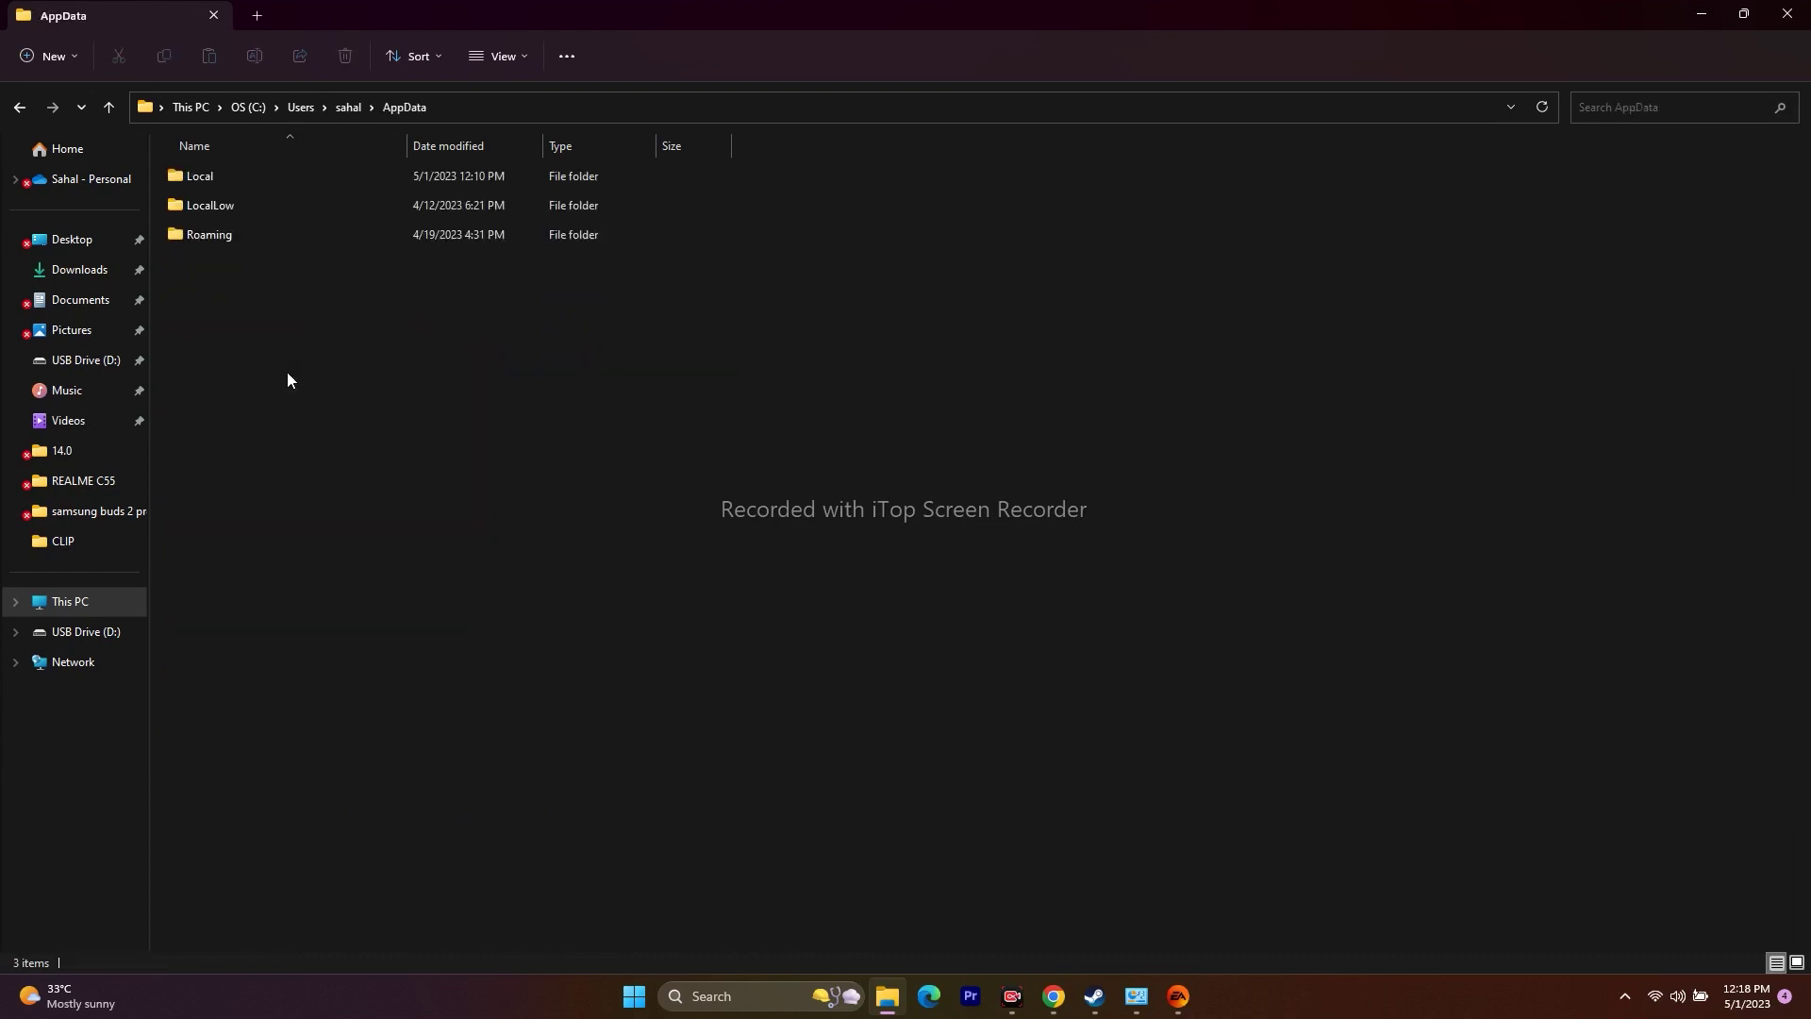
pyautogui.click(239, 184)
pyautogui.doubleClick(239, 184)
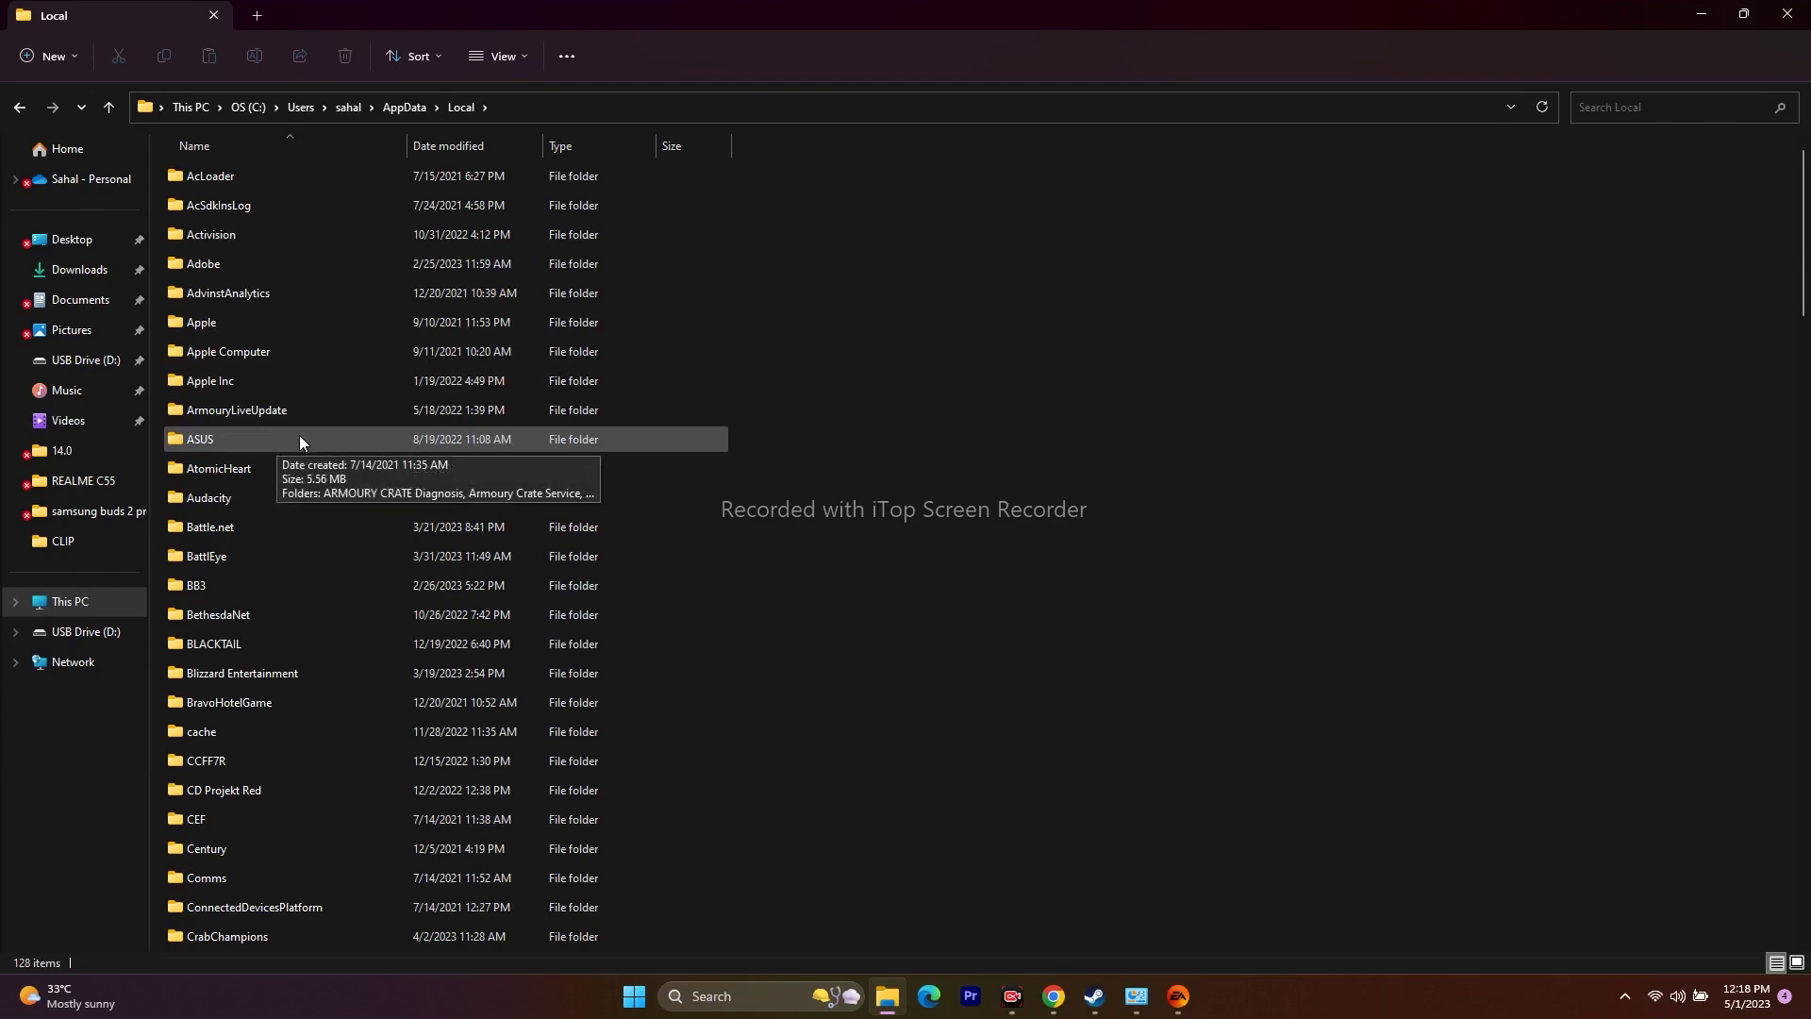
# Step: Find the SwGame folder in Local, look into Saved > Config, and go back to the Saved folder
pyautogui.scroll(-6, 283, 448)
pyautogui.scroll(-20, 283, 467)
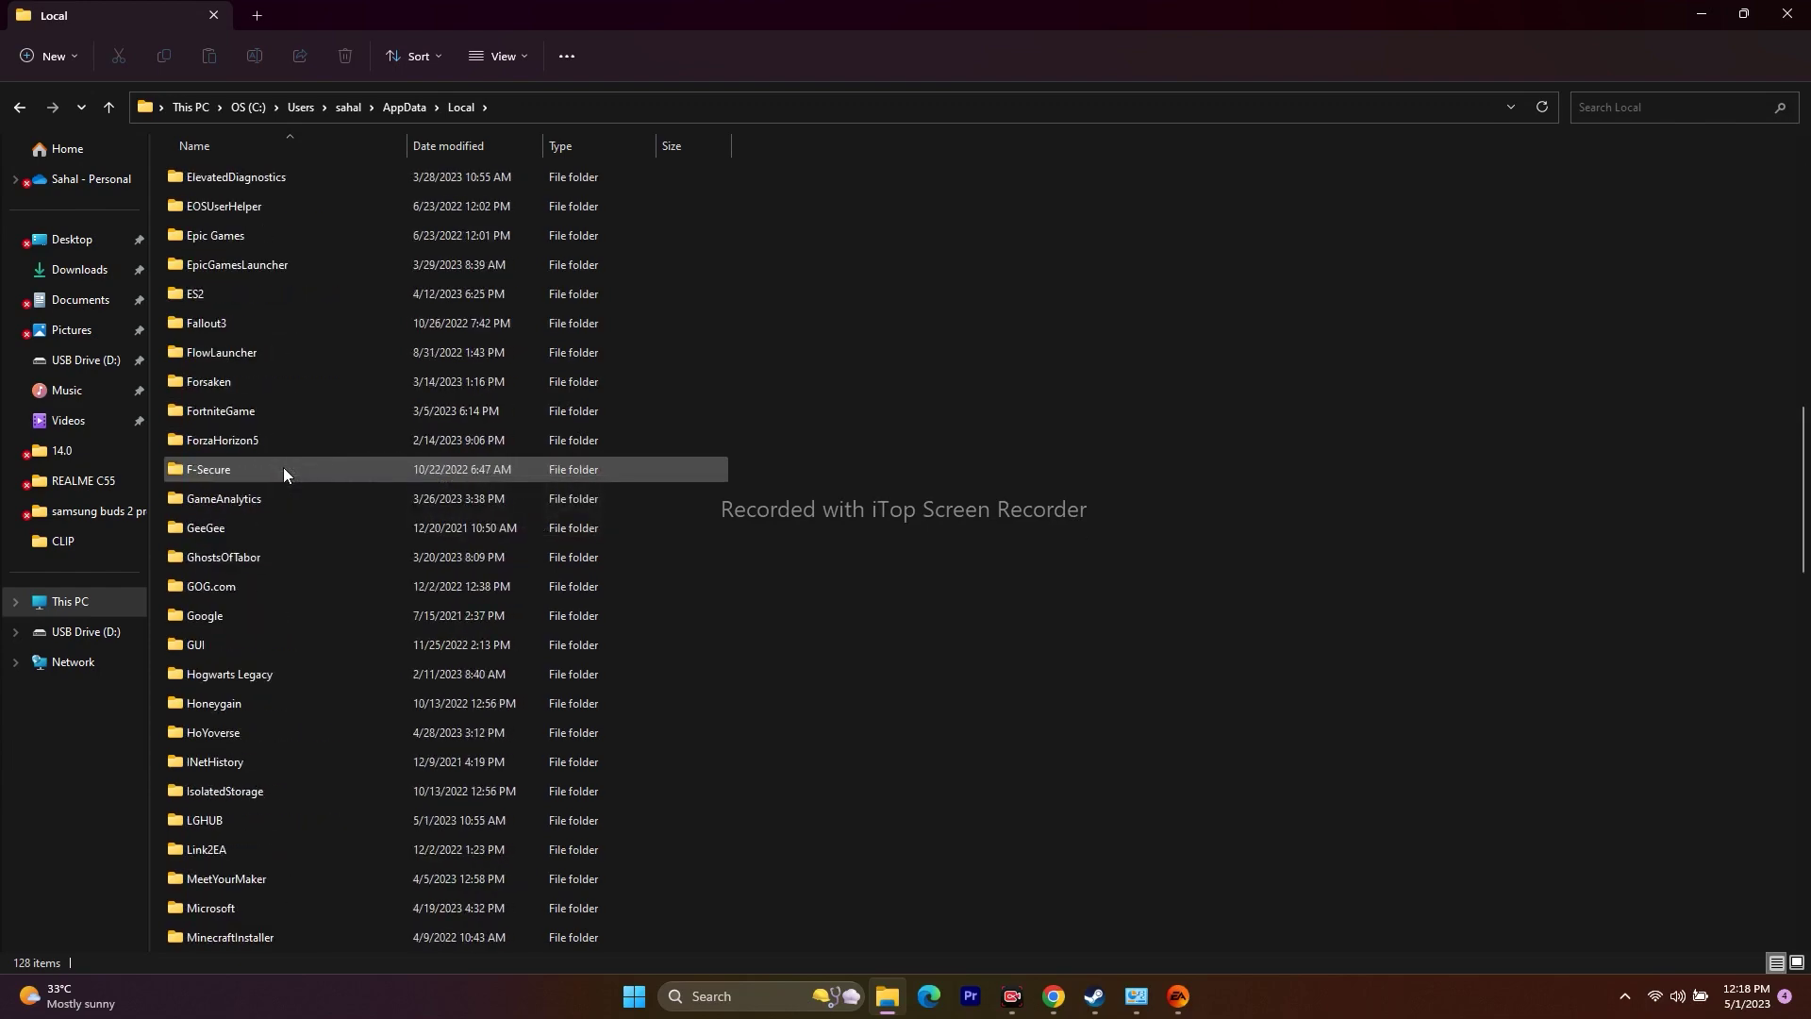
pyautogui.scroll(-8, 283, 467)
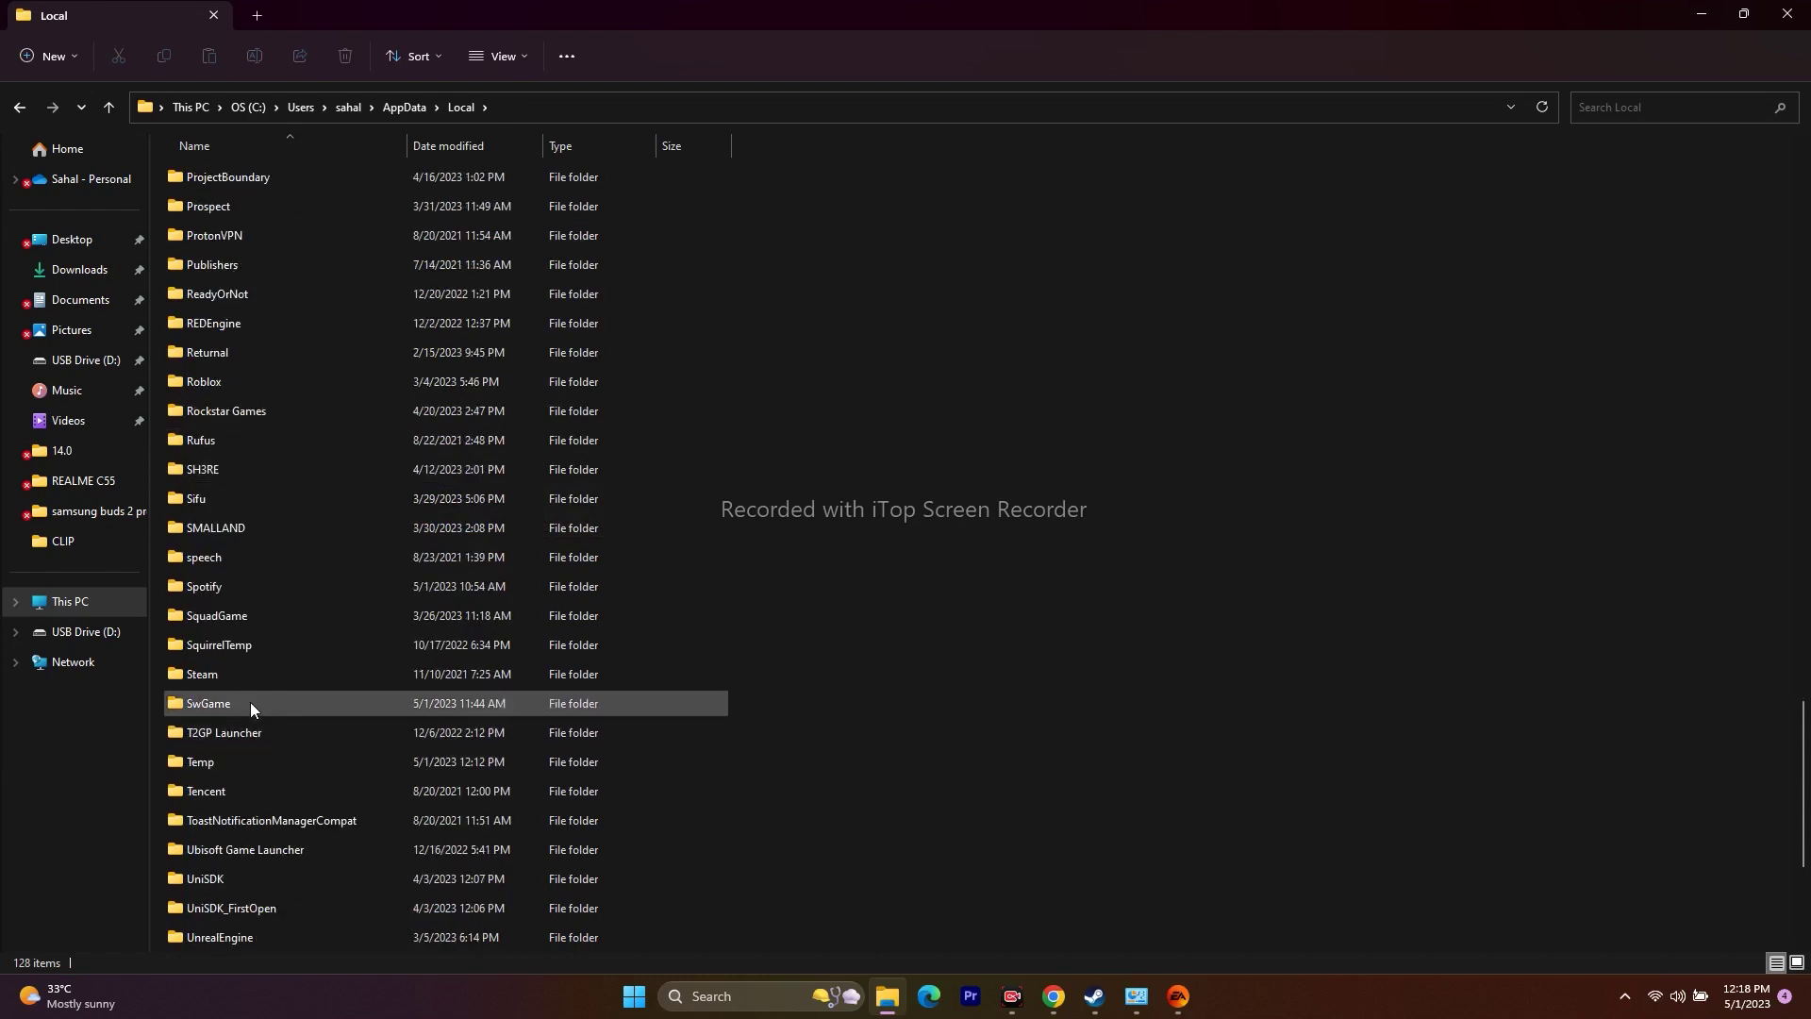
pyautogui.doubleClick(254, 702)
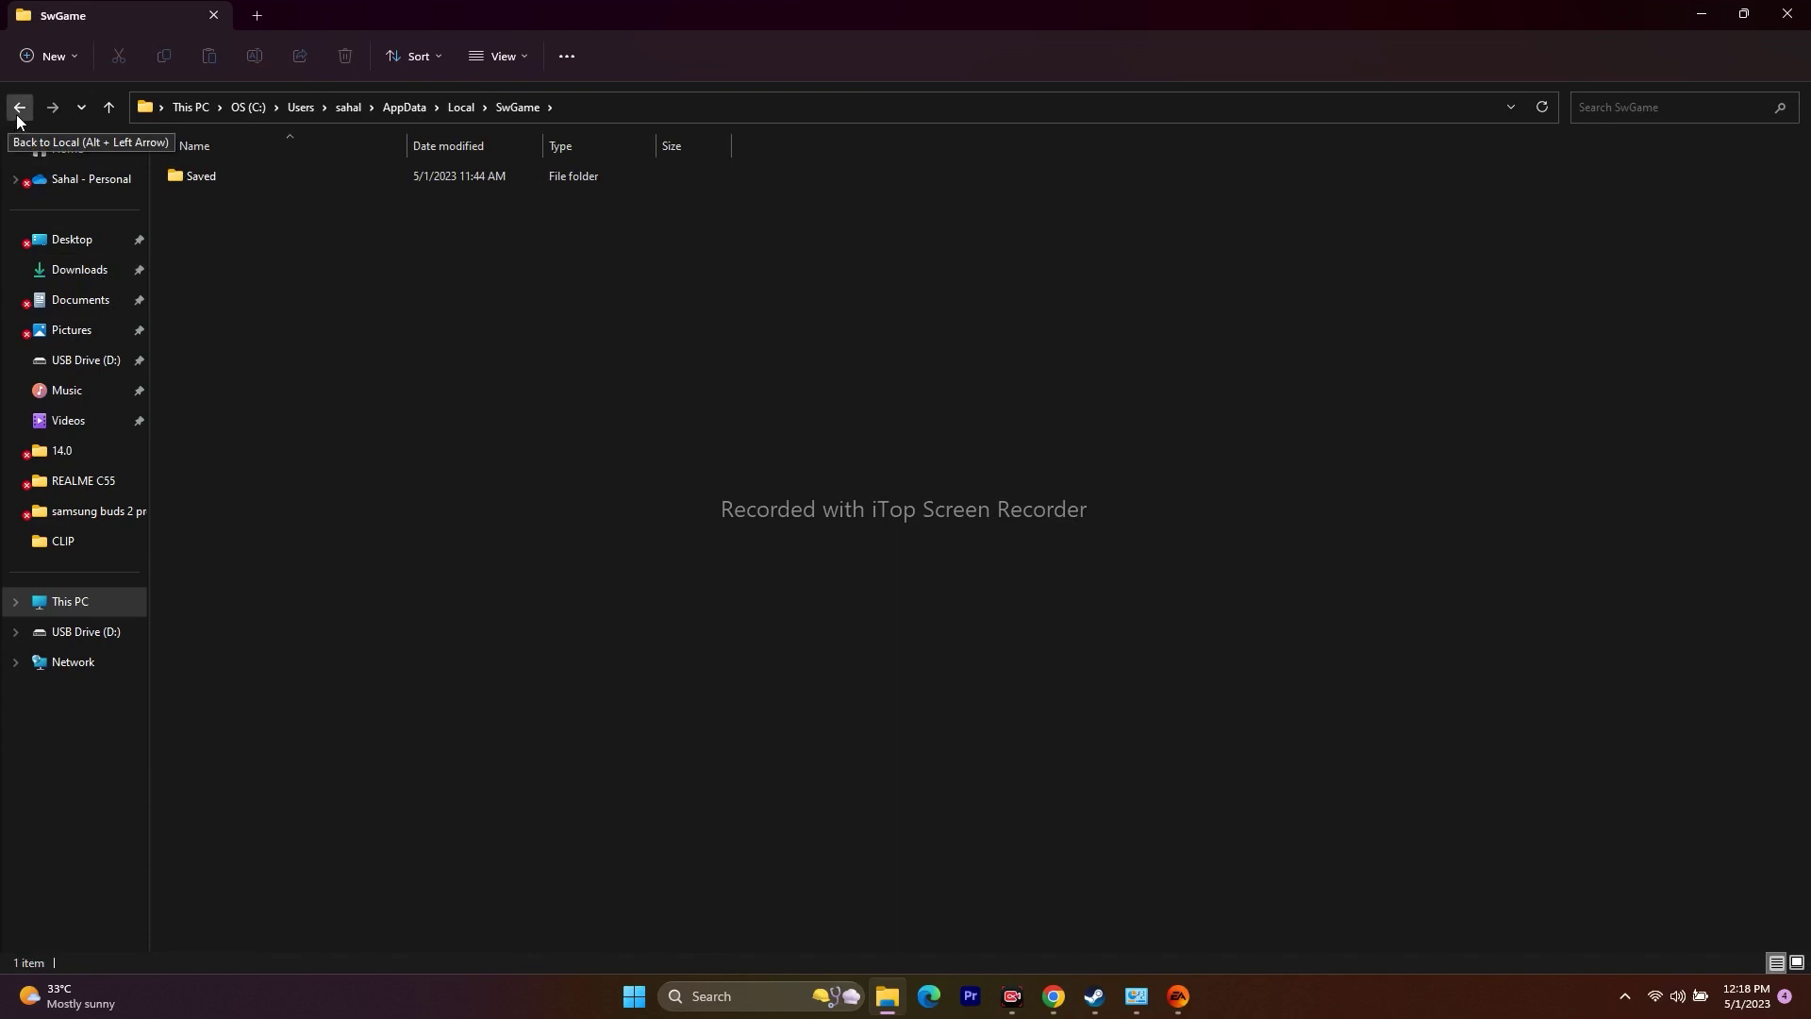
pyautogui.doubleClick(235, 179)
pyautogui.doubleClick(235, 179)
pyautogui.click(19, 107)
# Step: View the extended options for the Config folder, dismiss them, and close File Explorer
pyautogui.rightClick(225, 185)
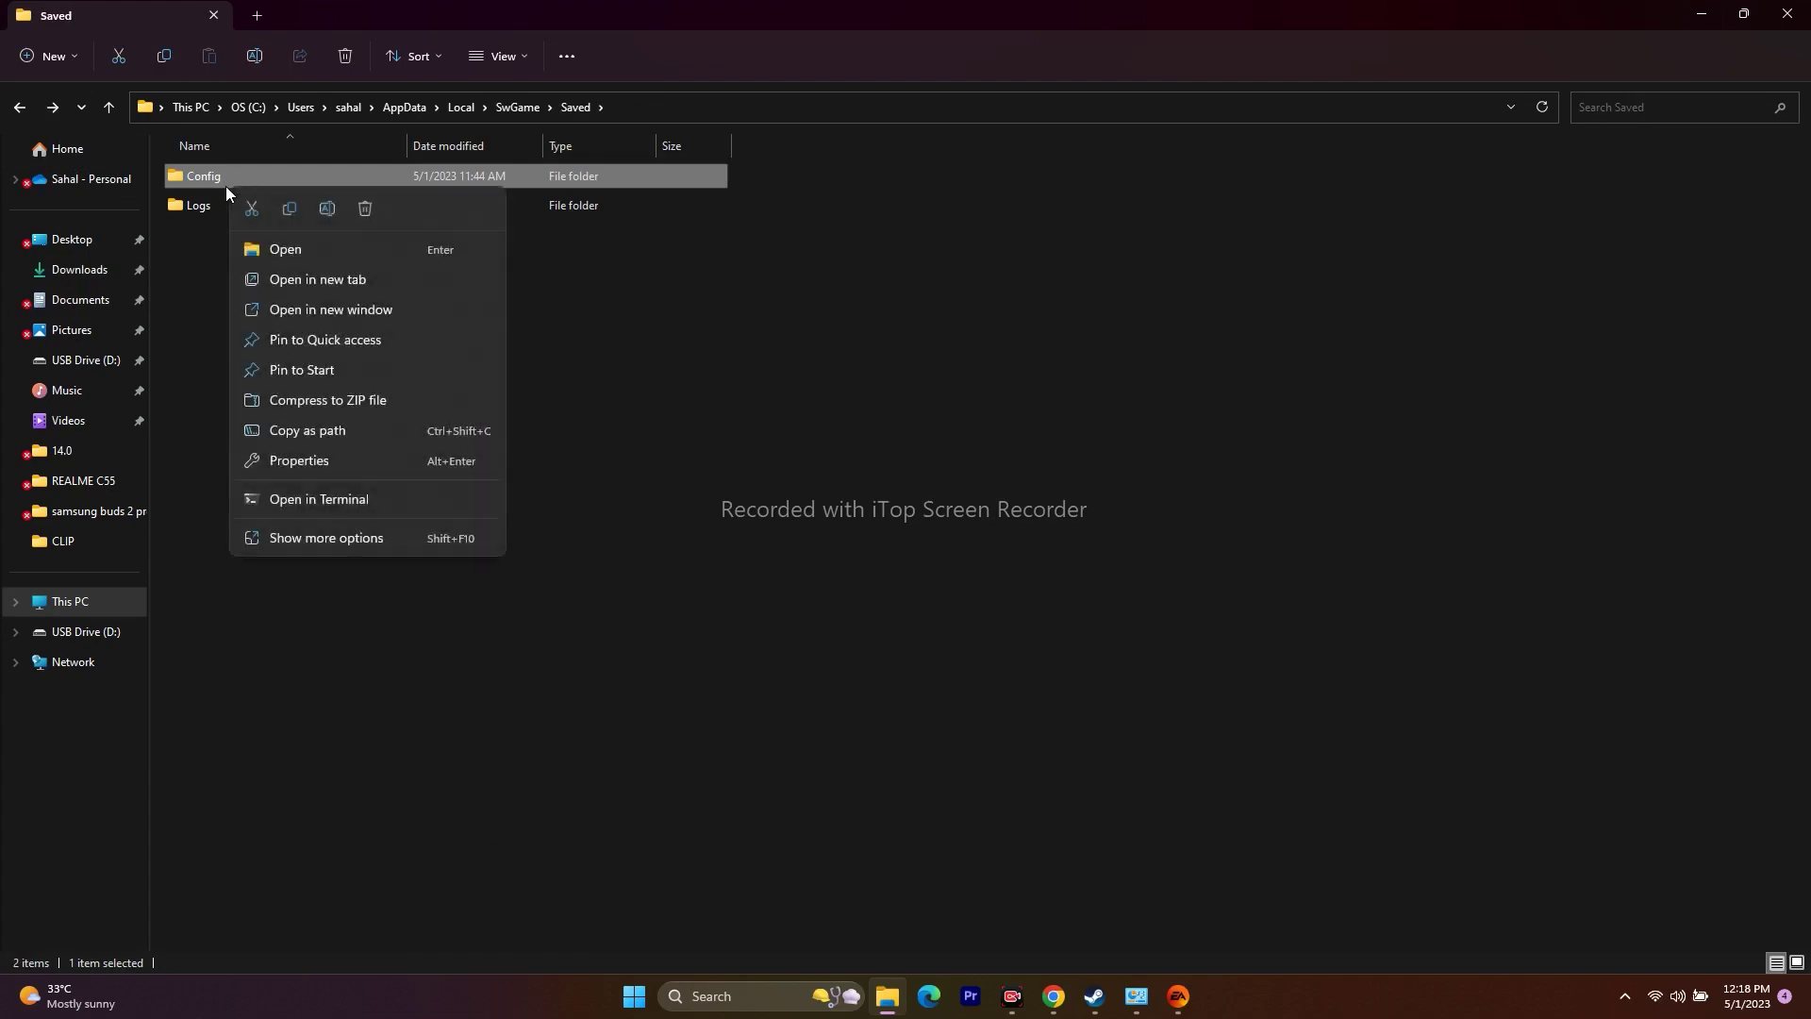
pyautogui.click(290, 535)
pyautogui.click(614, 587)
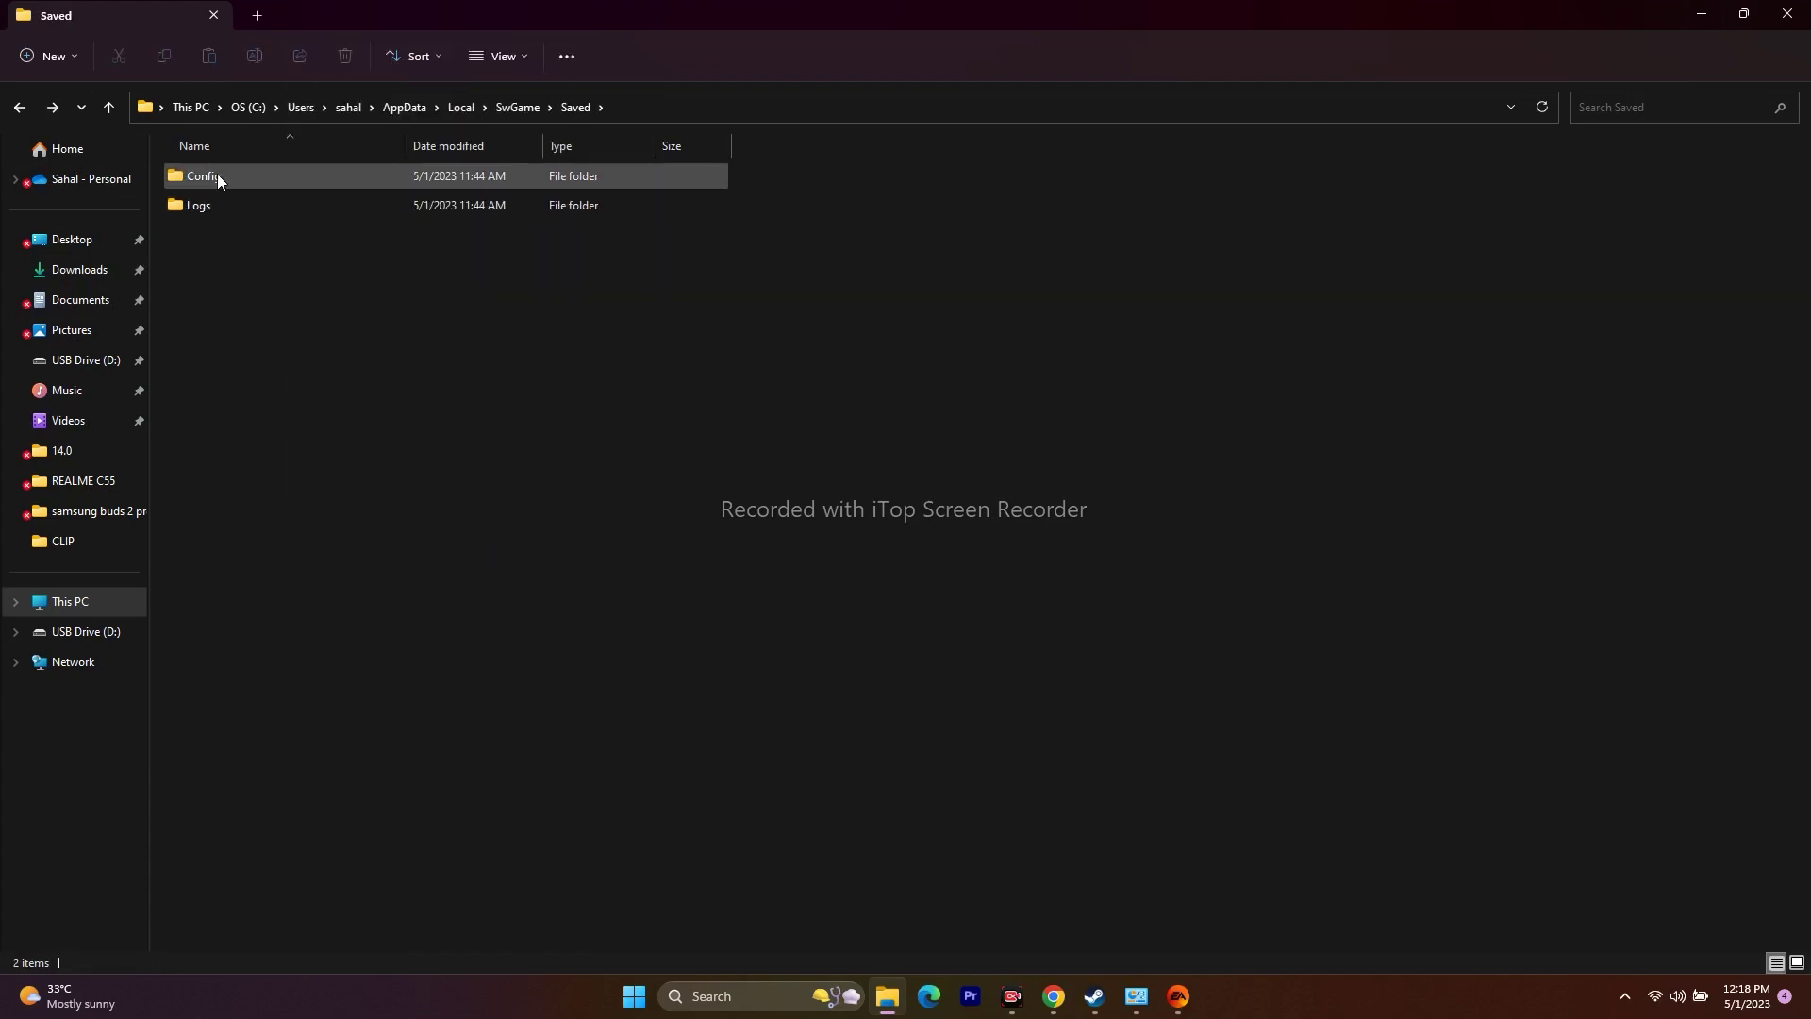
pyautogui.click(1787, 13)
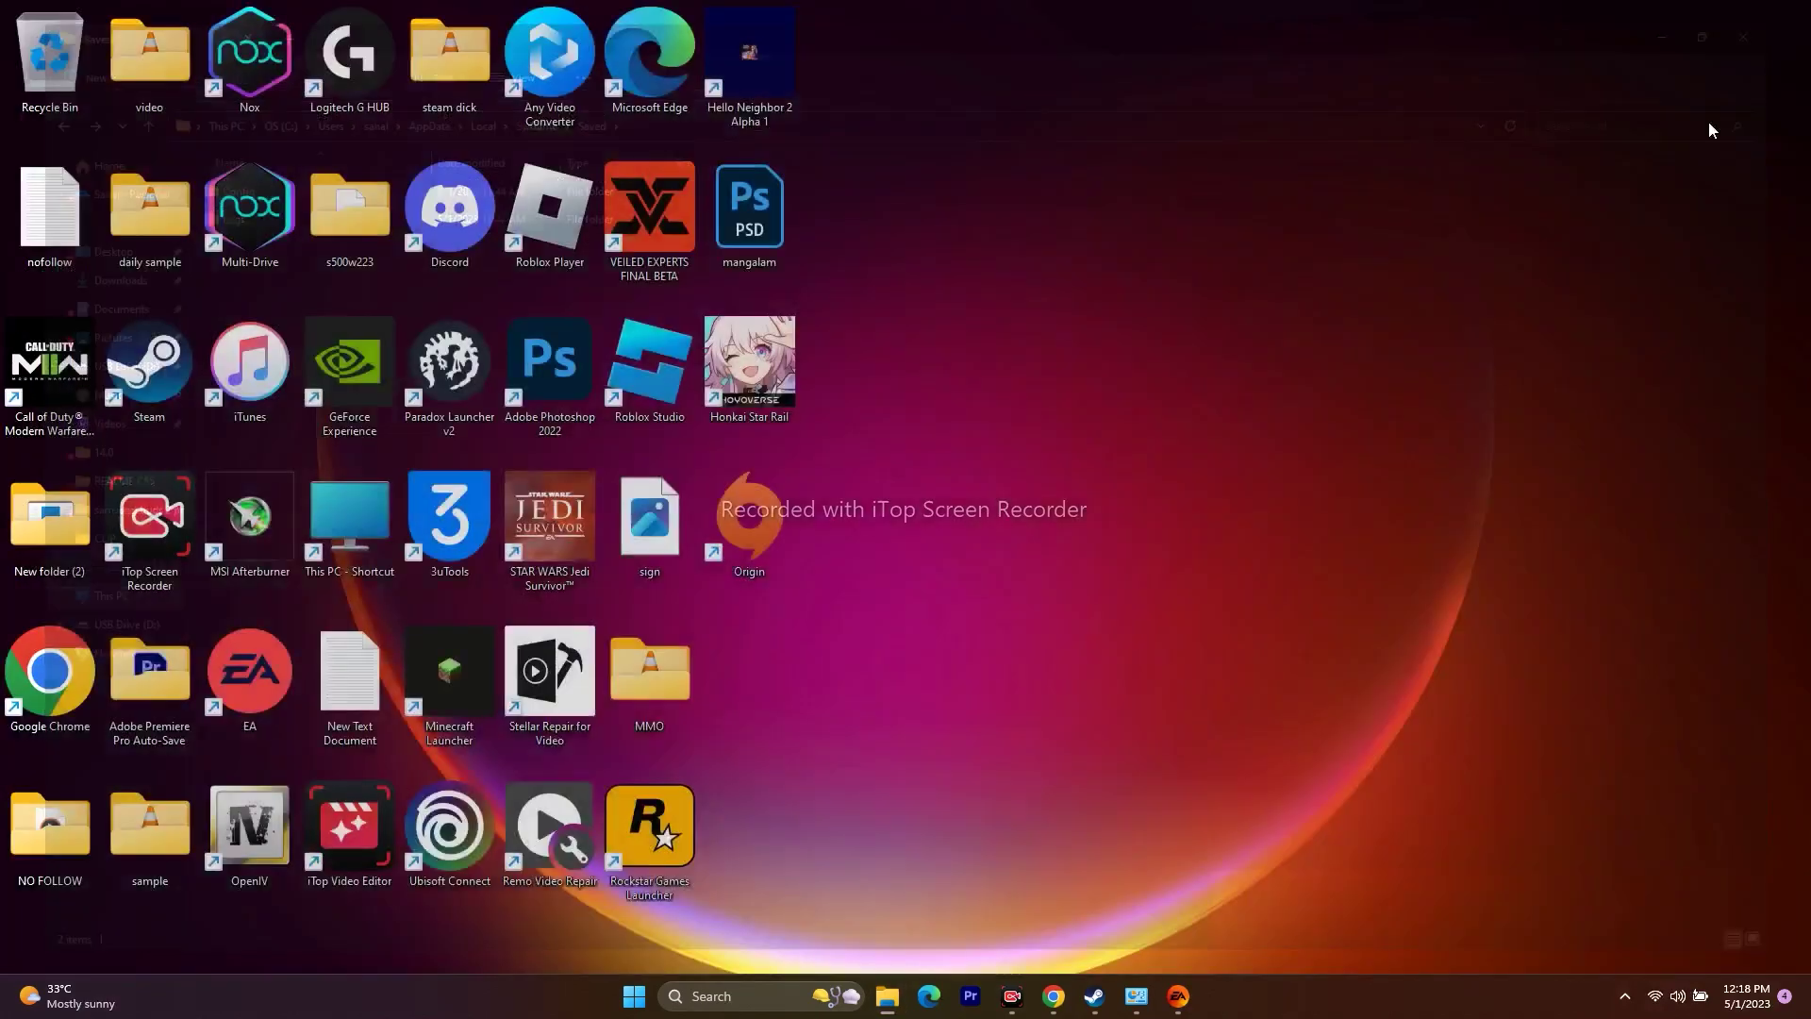
pyautogui.click(1102, 1000)
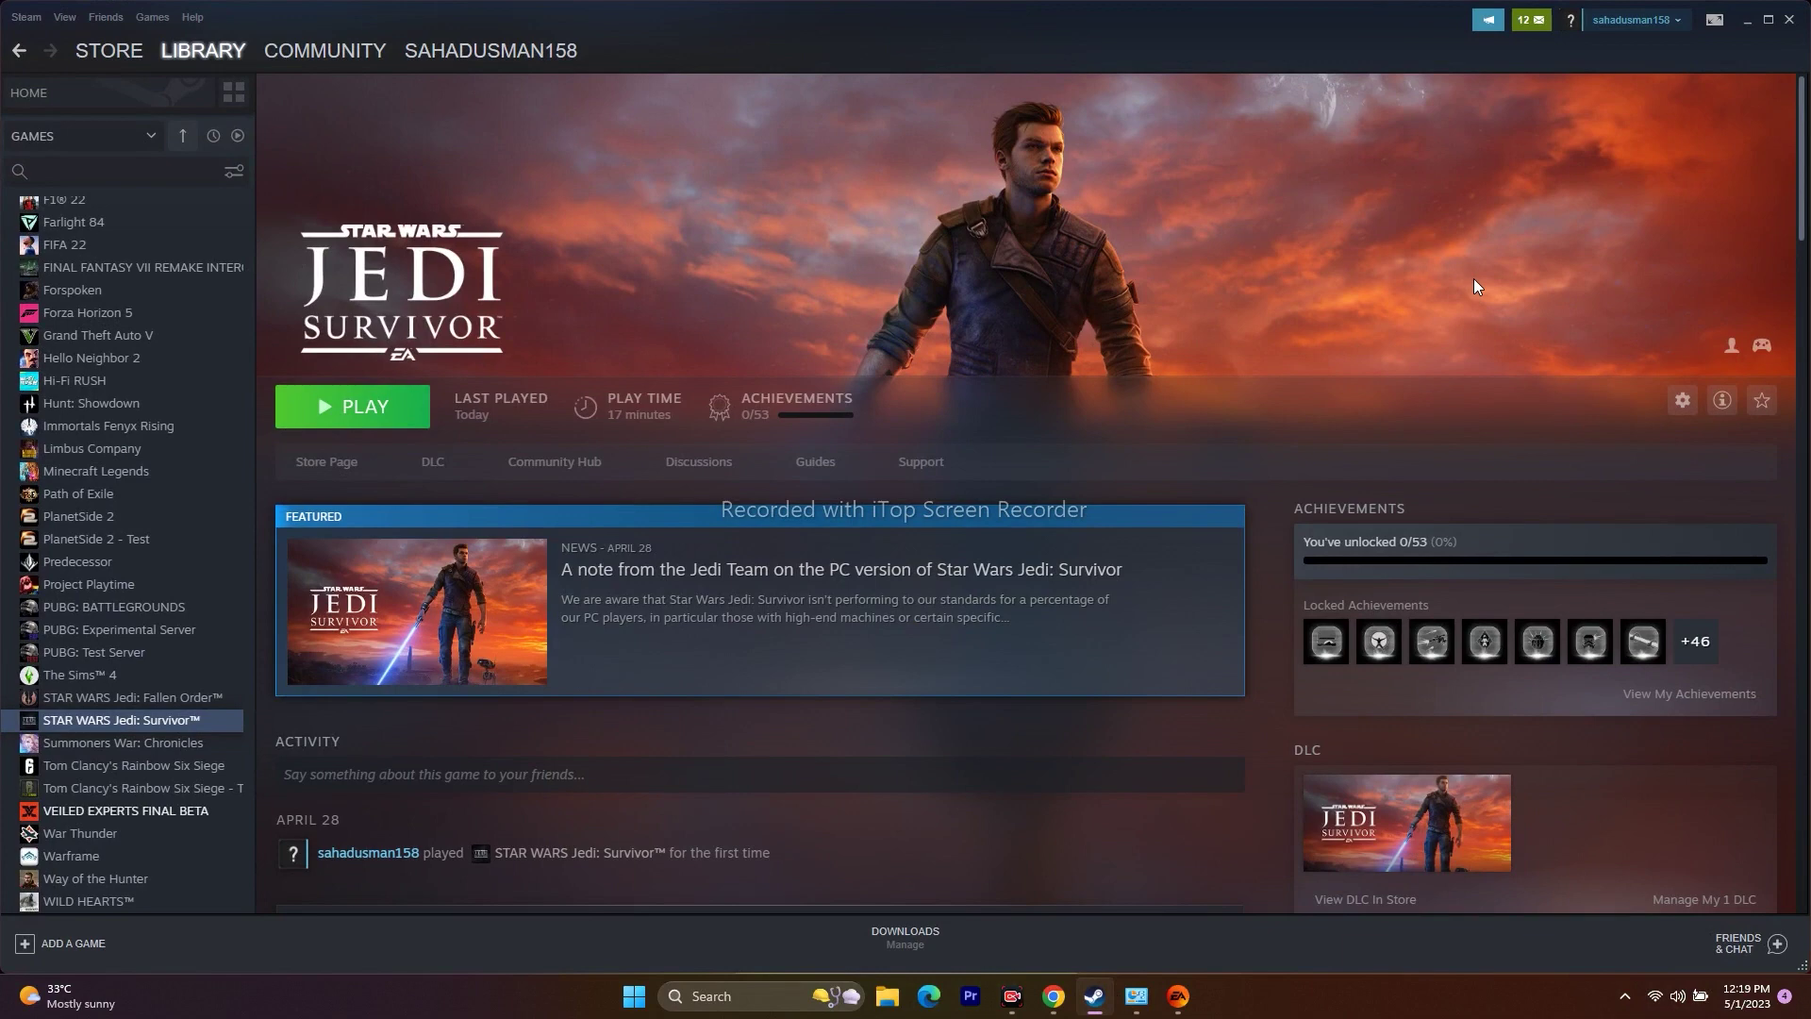
pyautogui.click(1747, 21)
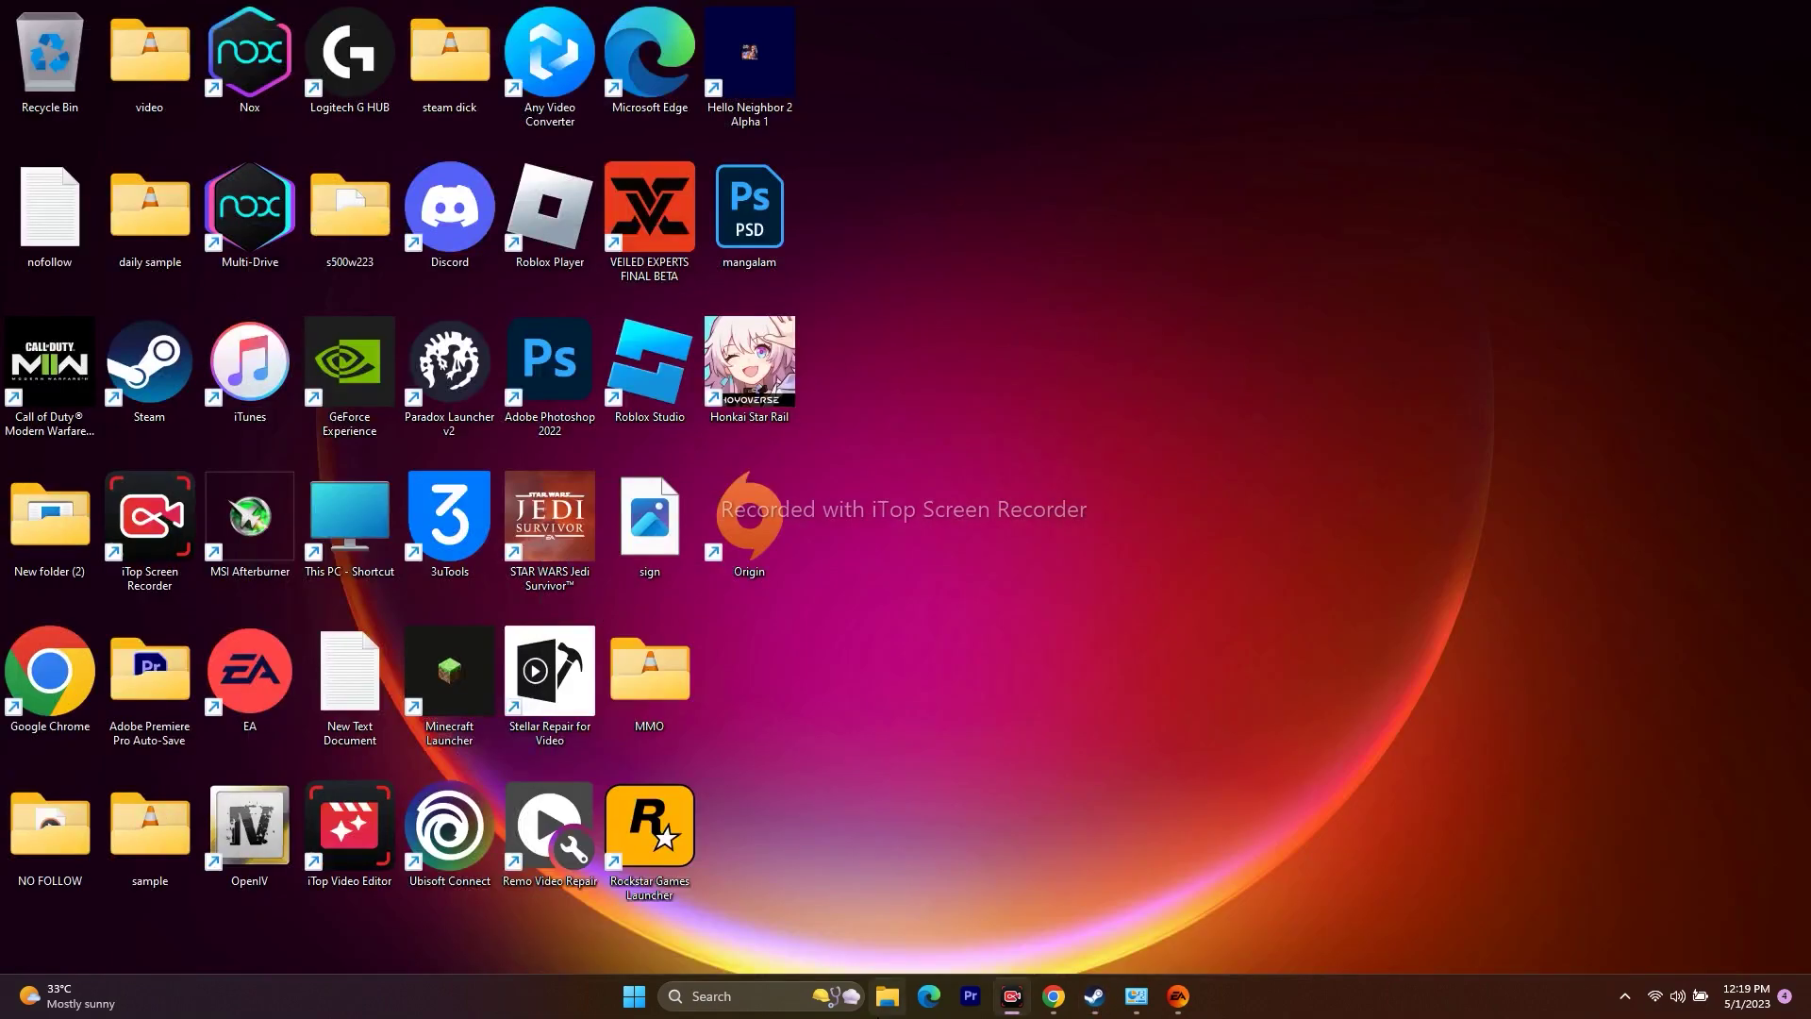
# Step: View the Documents folder in File Explorer, close the window, and check the STAR WARS Jedi: Survivor page in Steam before minimizing it
pyautogui.click(886, 1002)
pyautogui.click(64, 606)
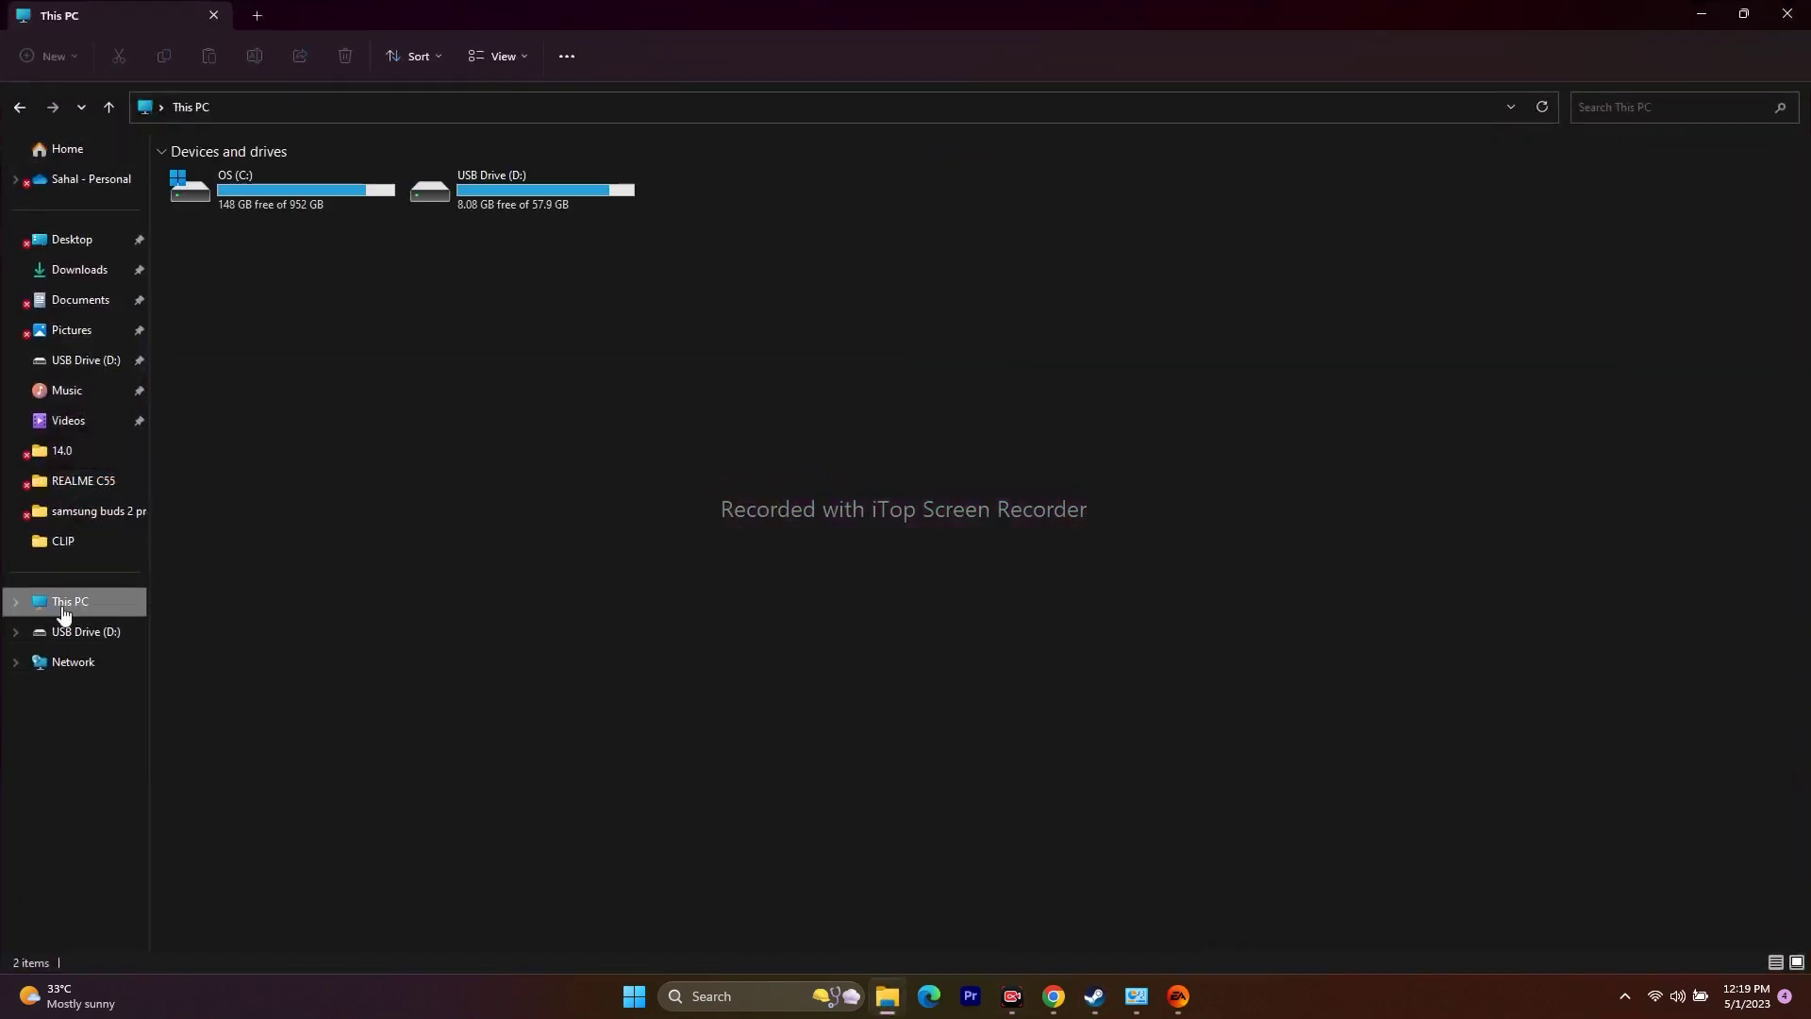
pyautogui.click(83, 297)
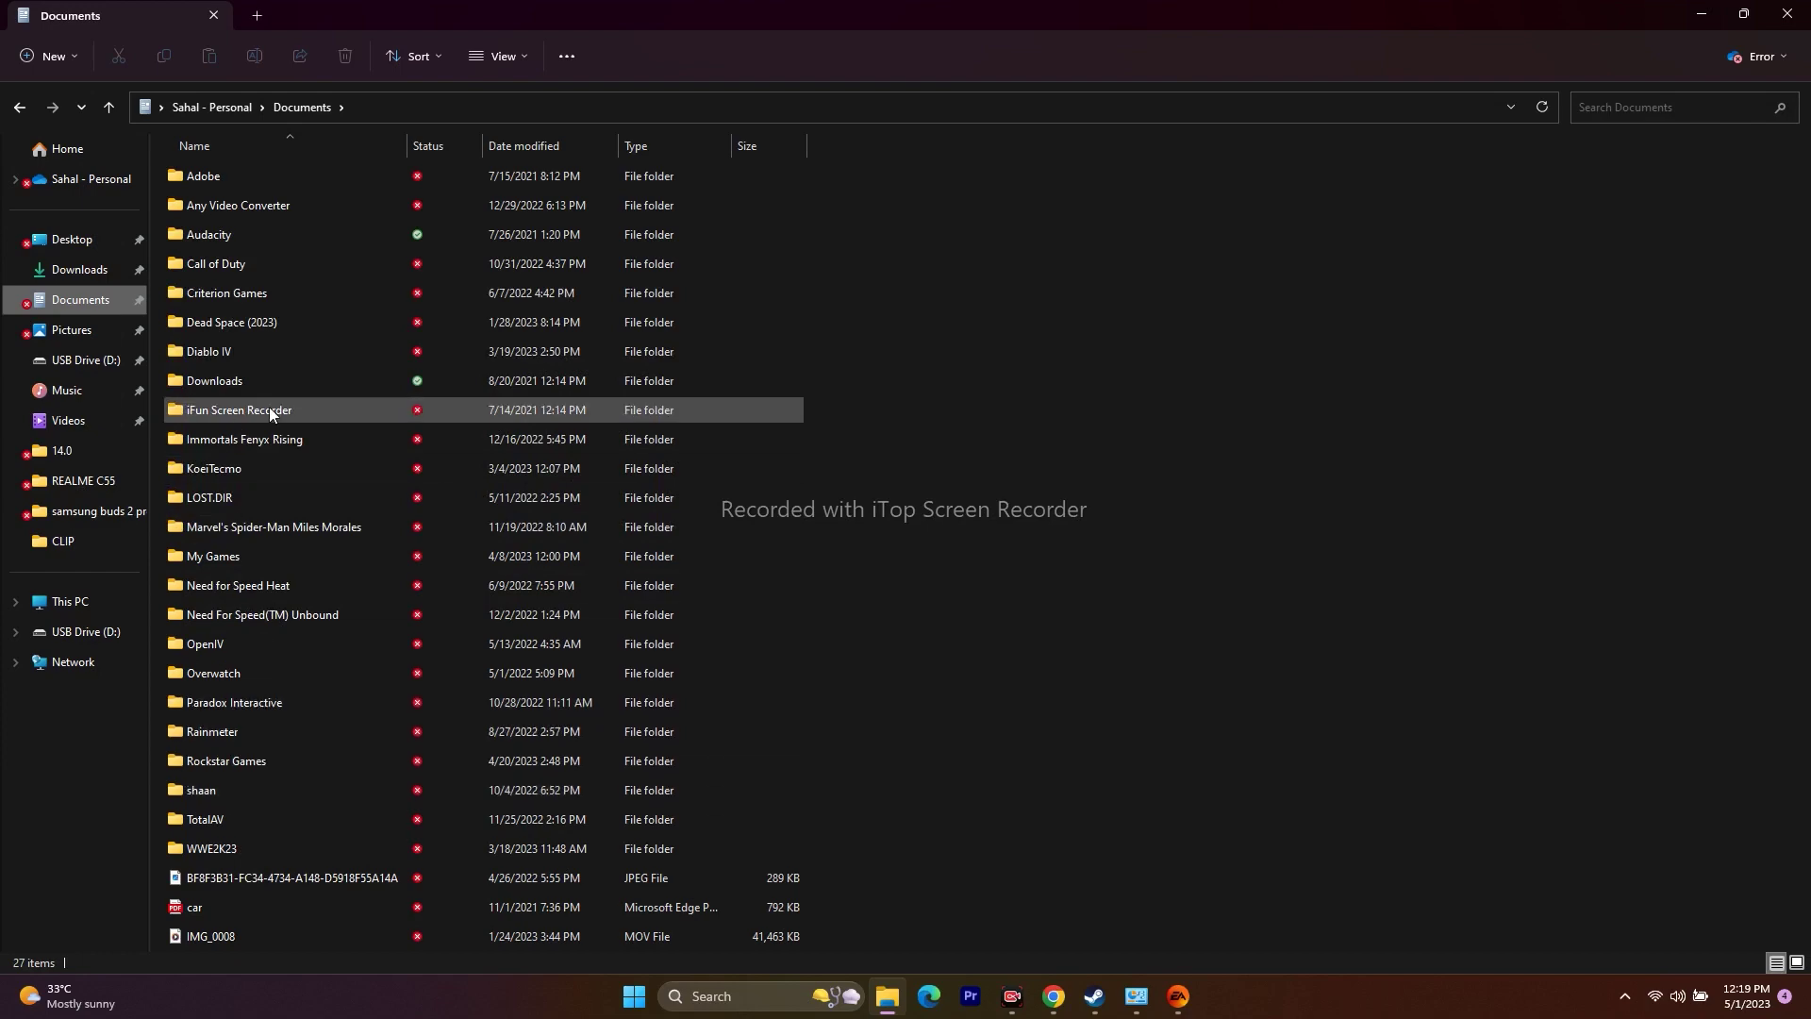
pyautogui.moveTo(268, 405)
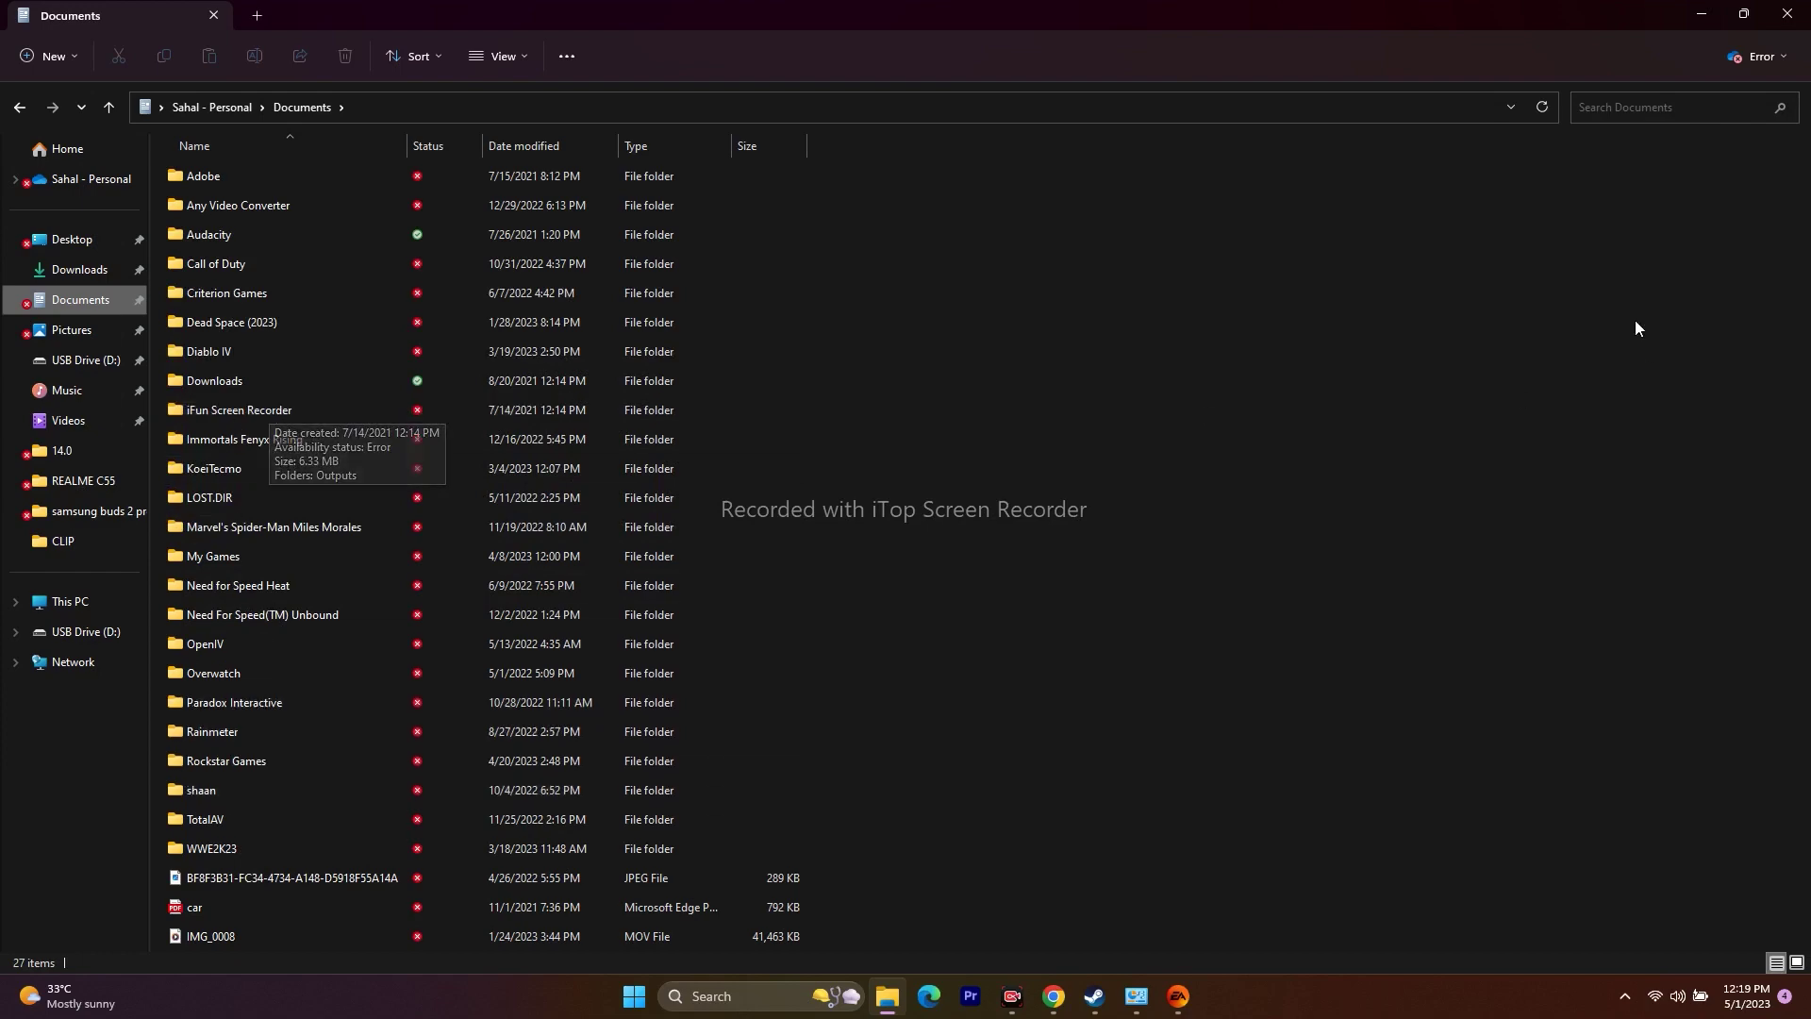
pyautogui.click(1786, 14)
pyautogui.click(1094, 996)
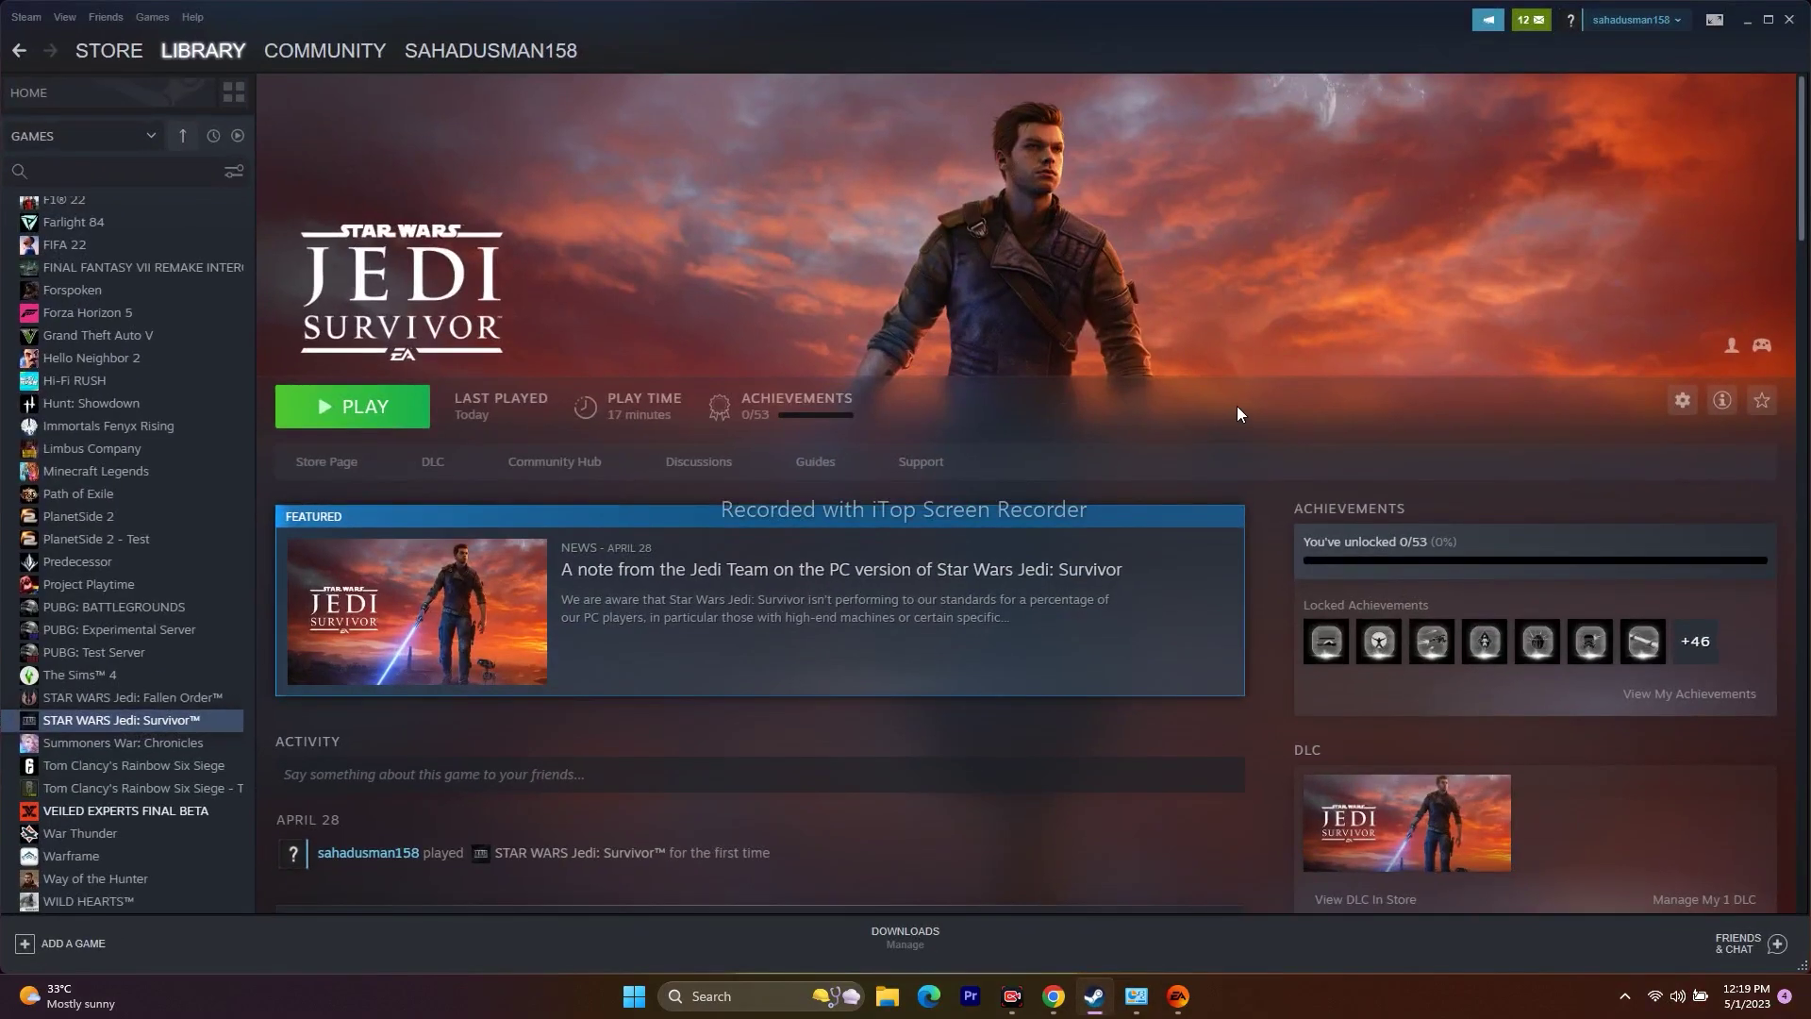
pyautogui.click(1744, 20)
# Step: In Windows Settings, go to System > Display > Advanced display, view the available refresh rates, and close Settings
pyautogui.click(727, 996)
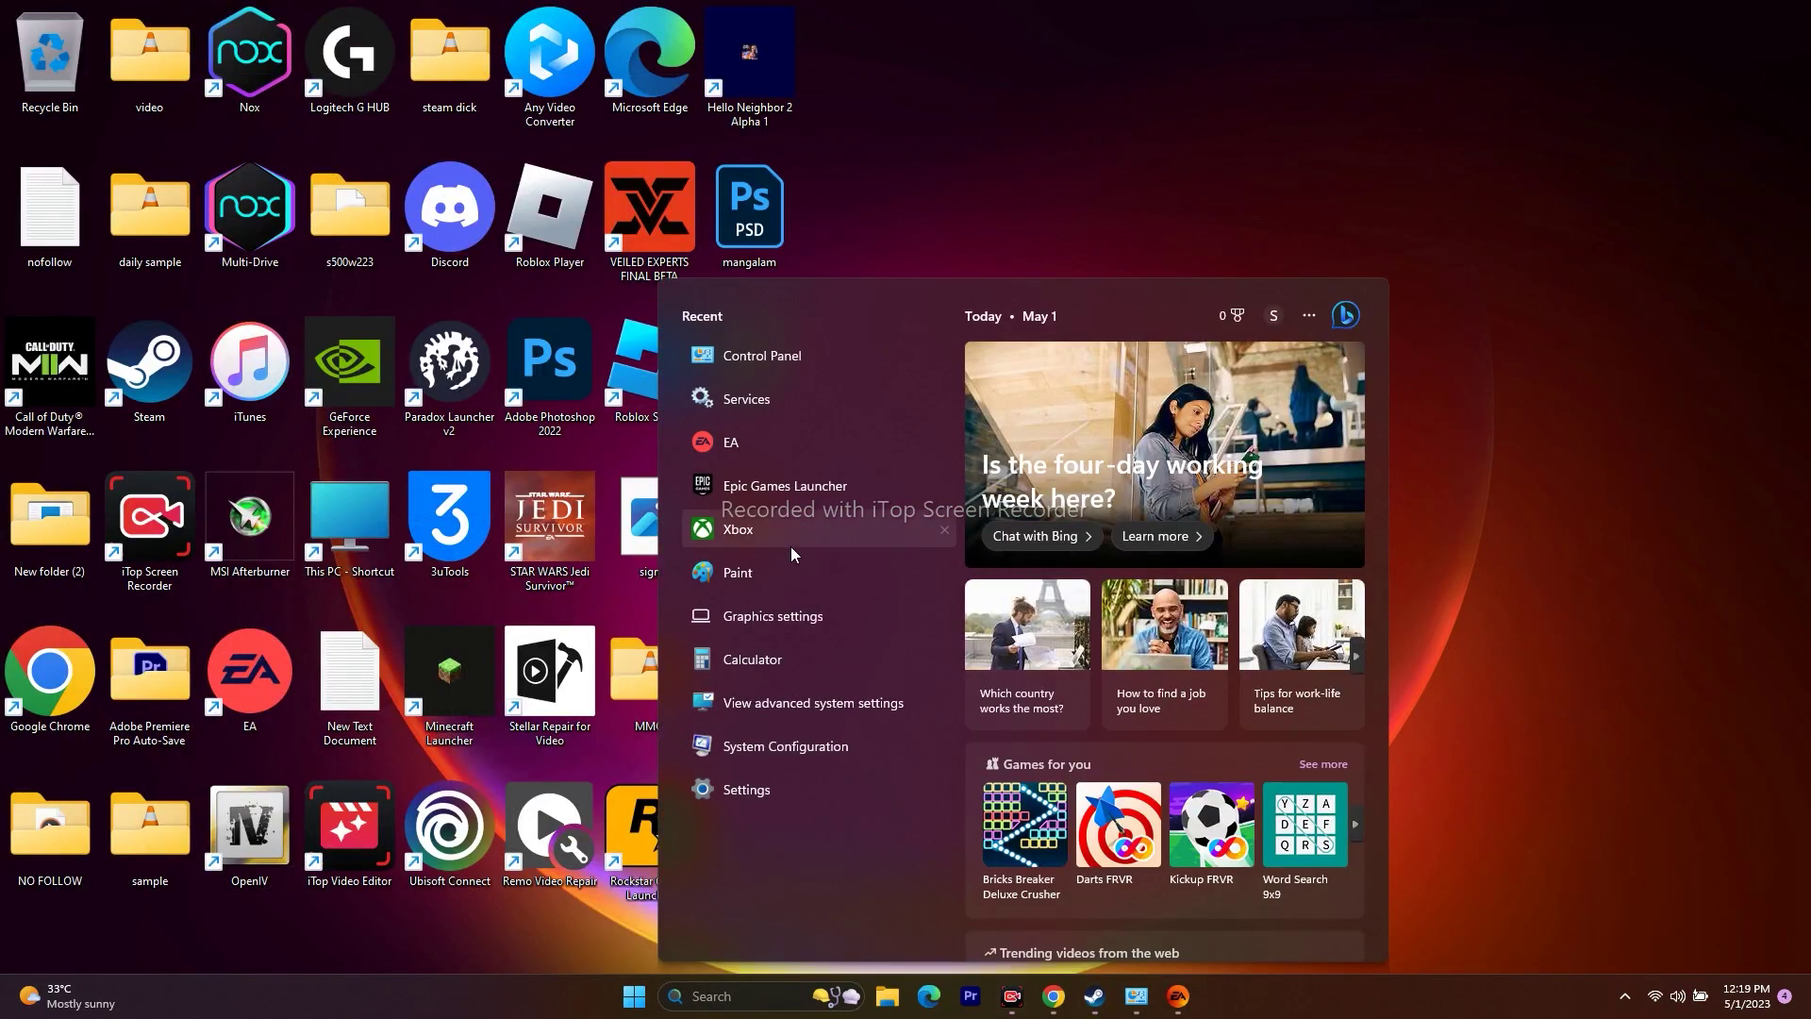
pyautogui.click(790, 788)
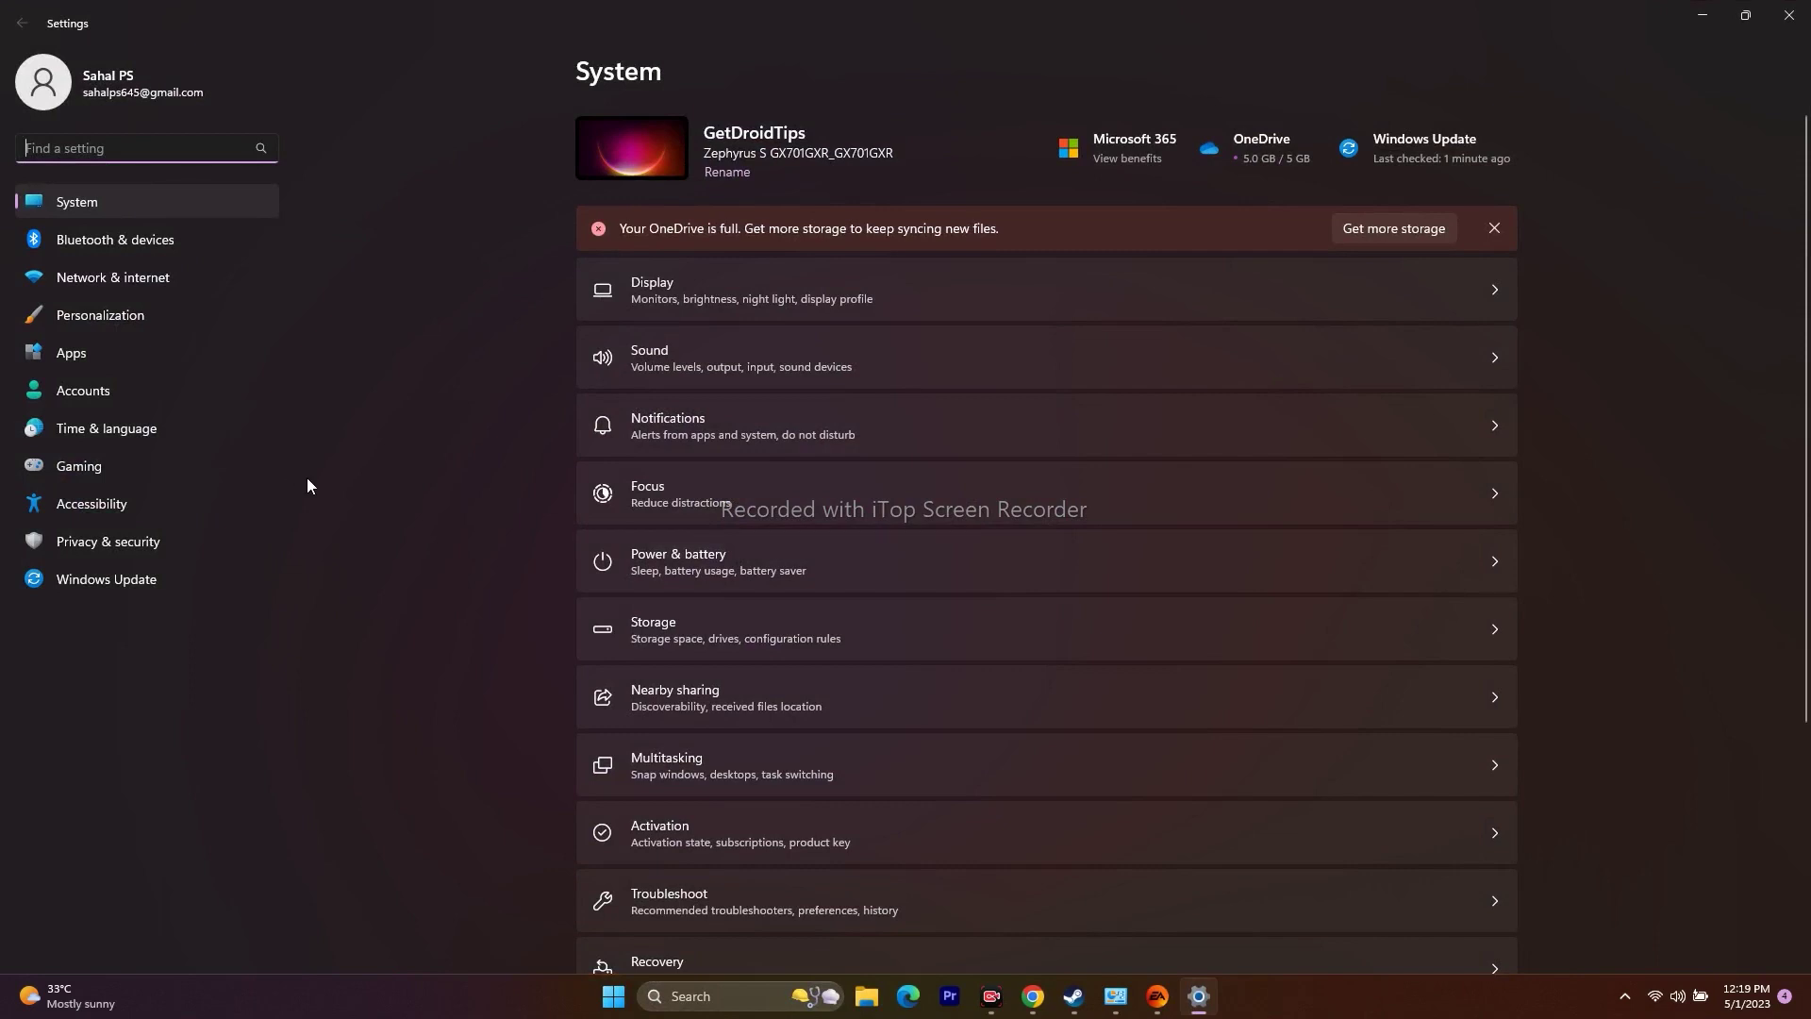
pyautogui.click(102, 206)
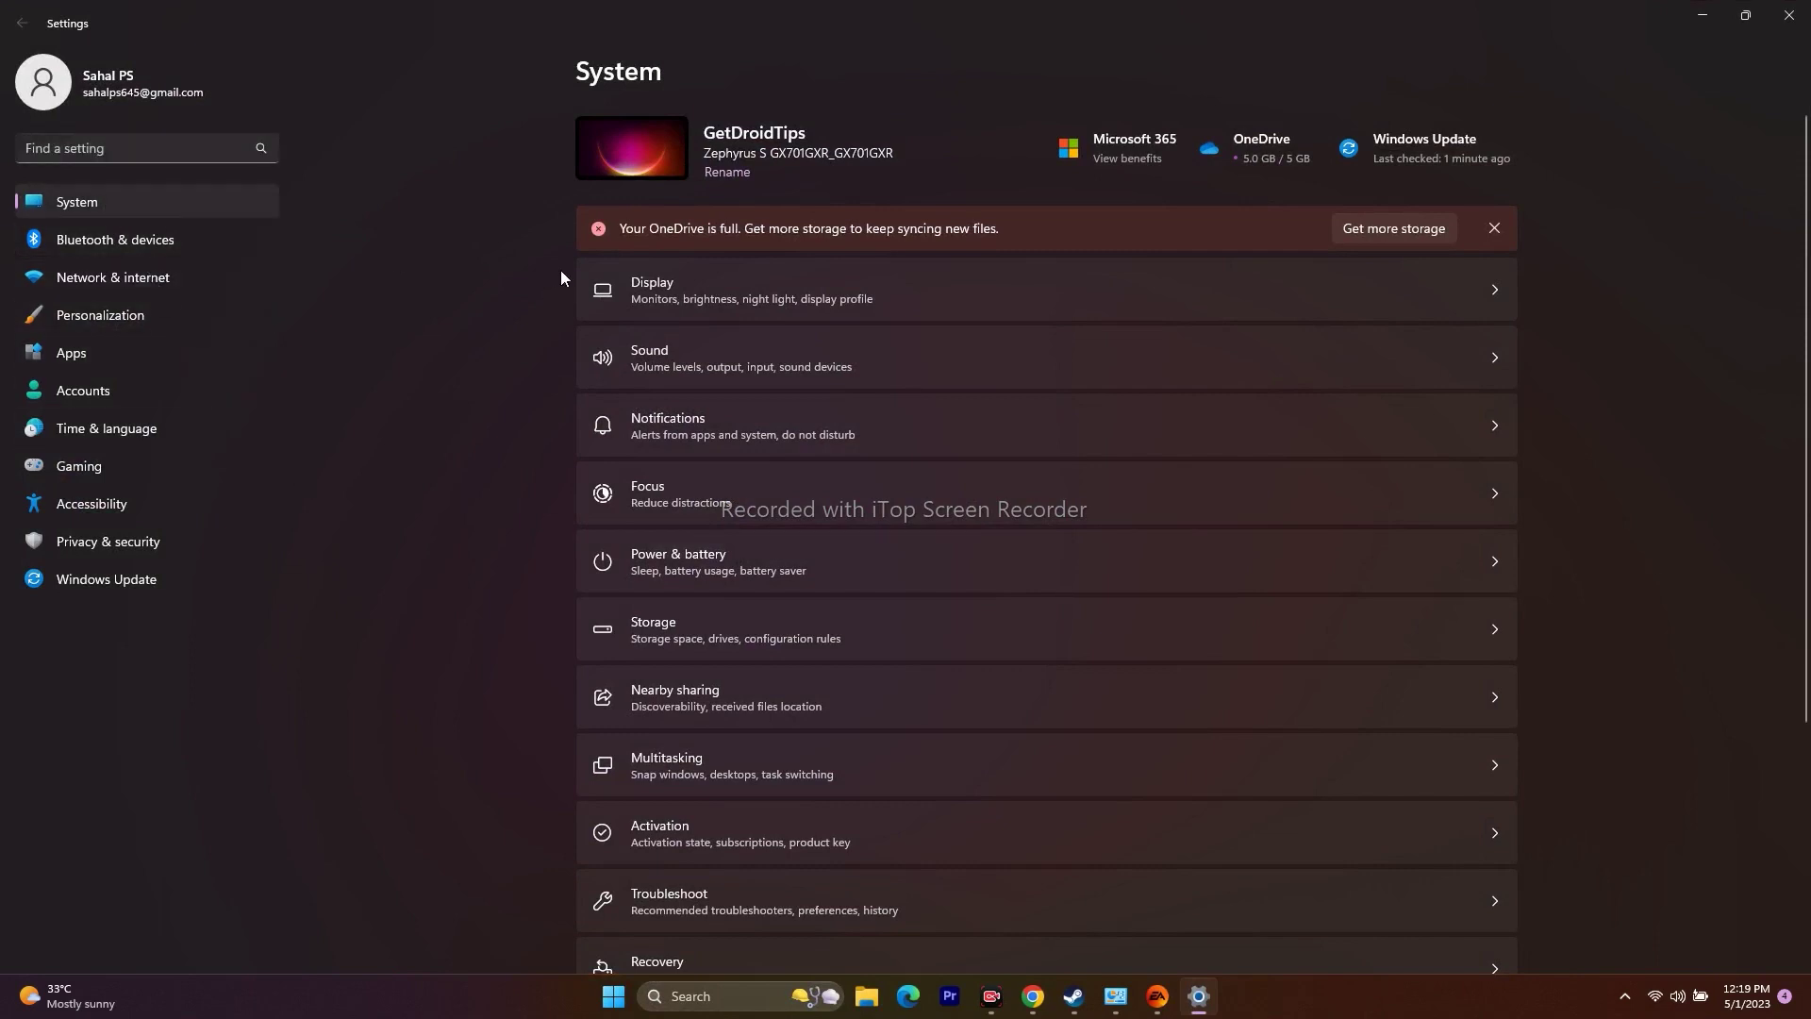
pyautogui.click(664, 300)
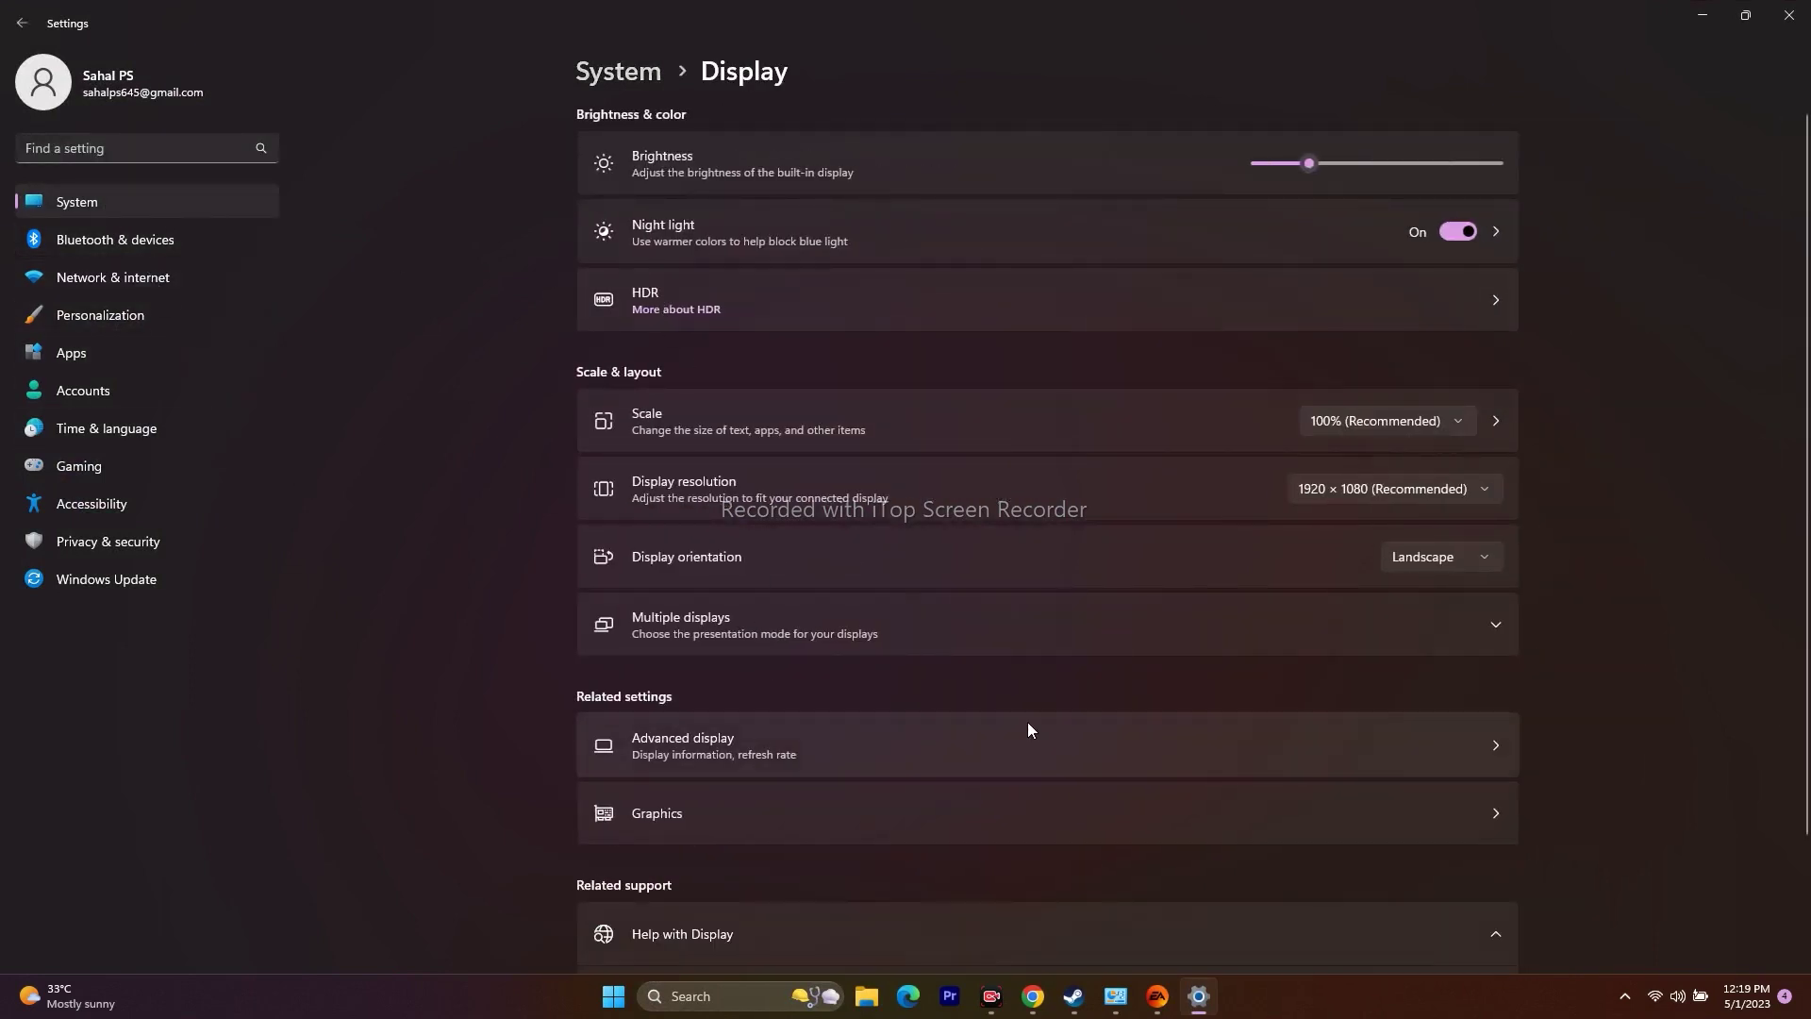
pyautogui.click(711, 737)
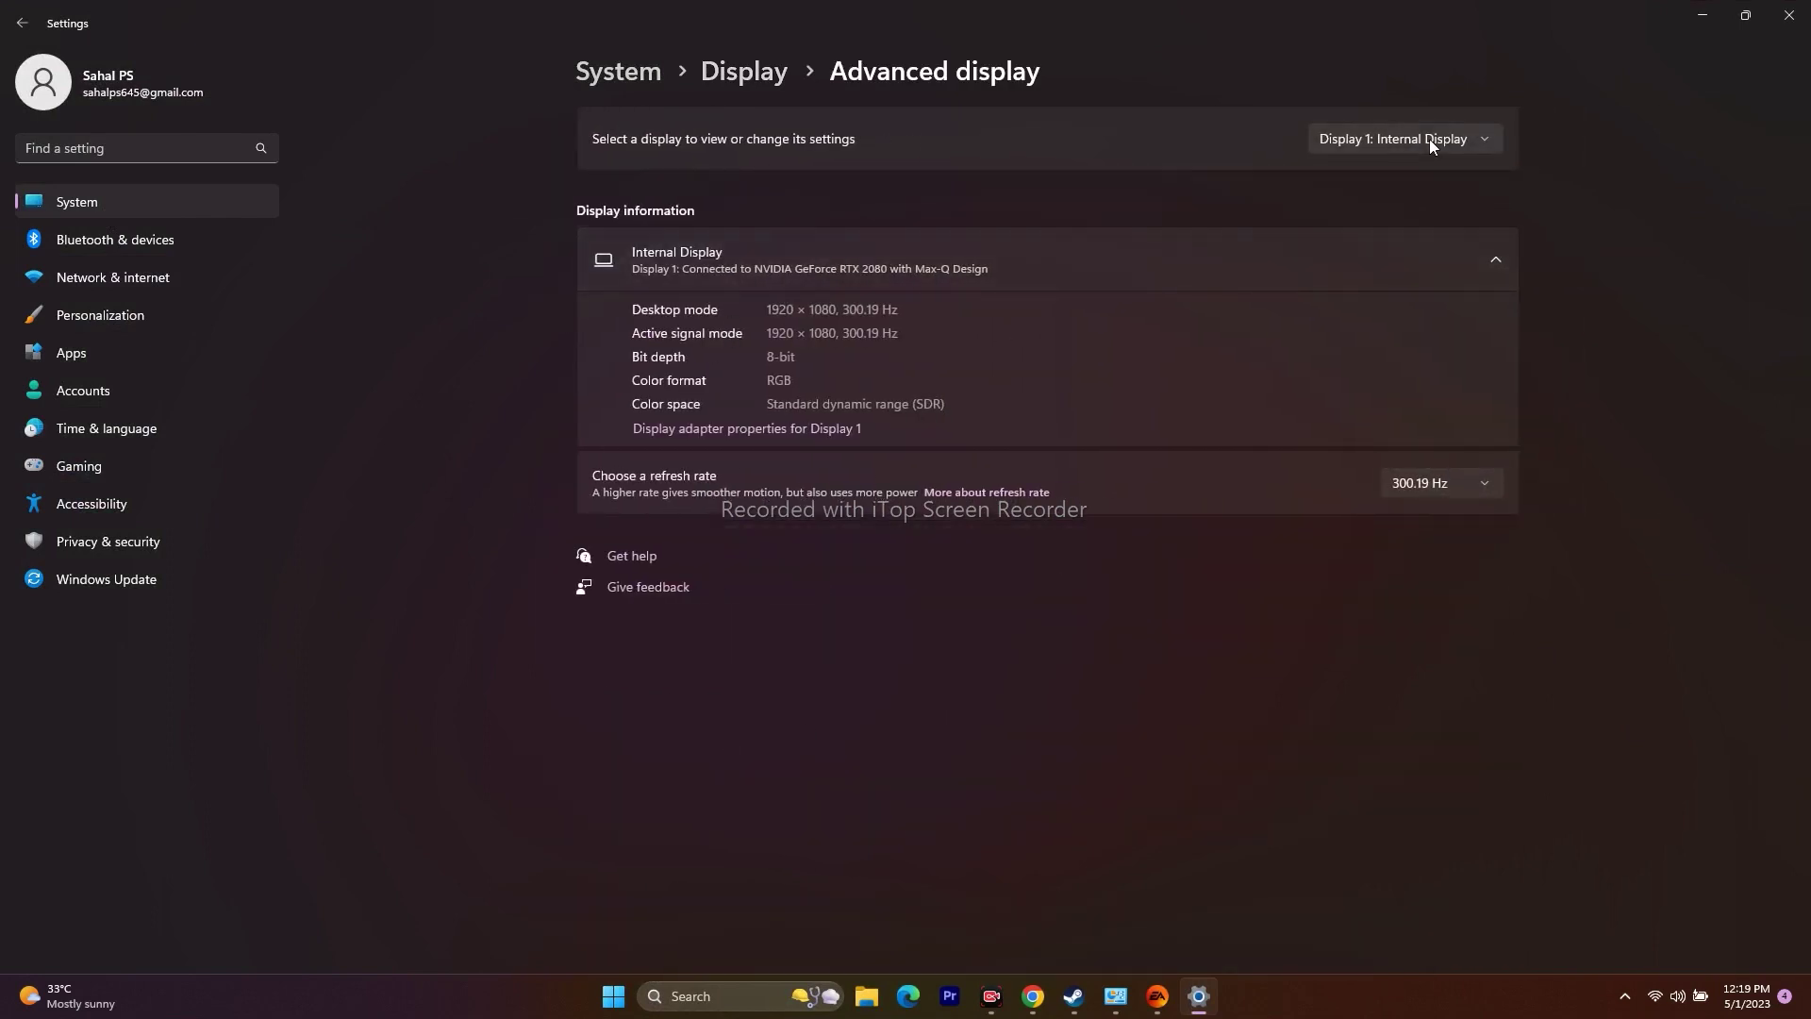
pyautogui.click(1440, 487)
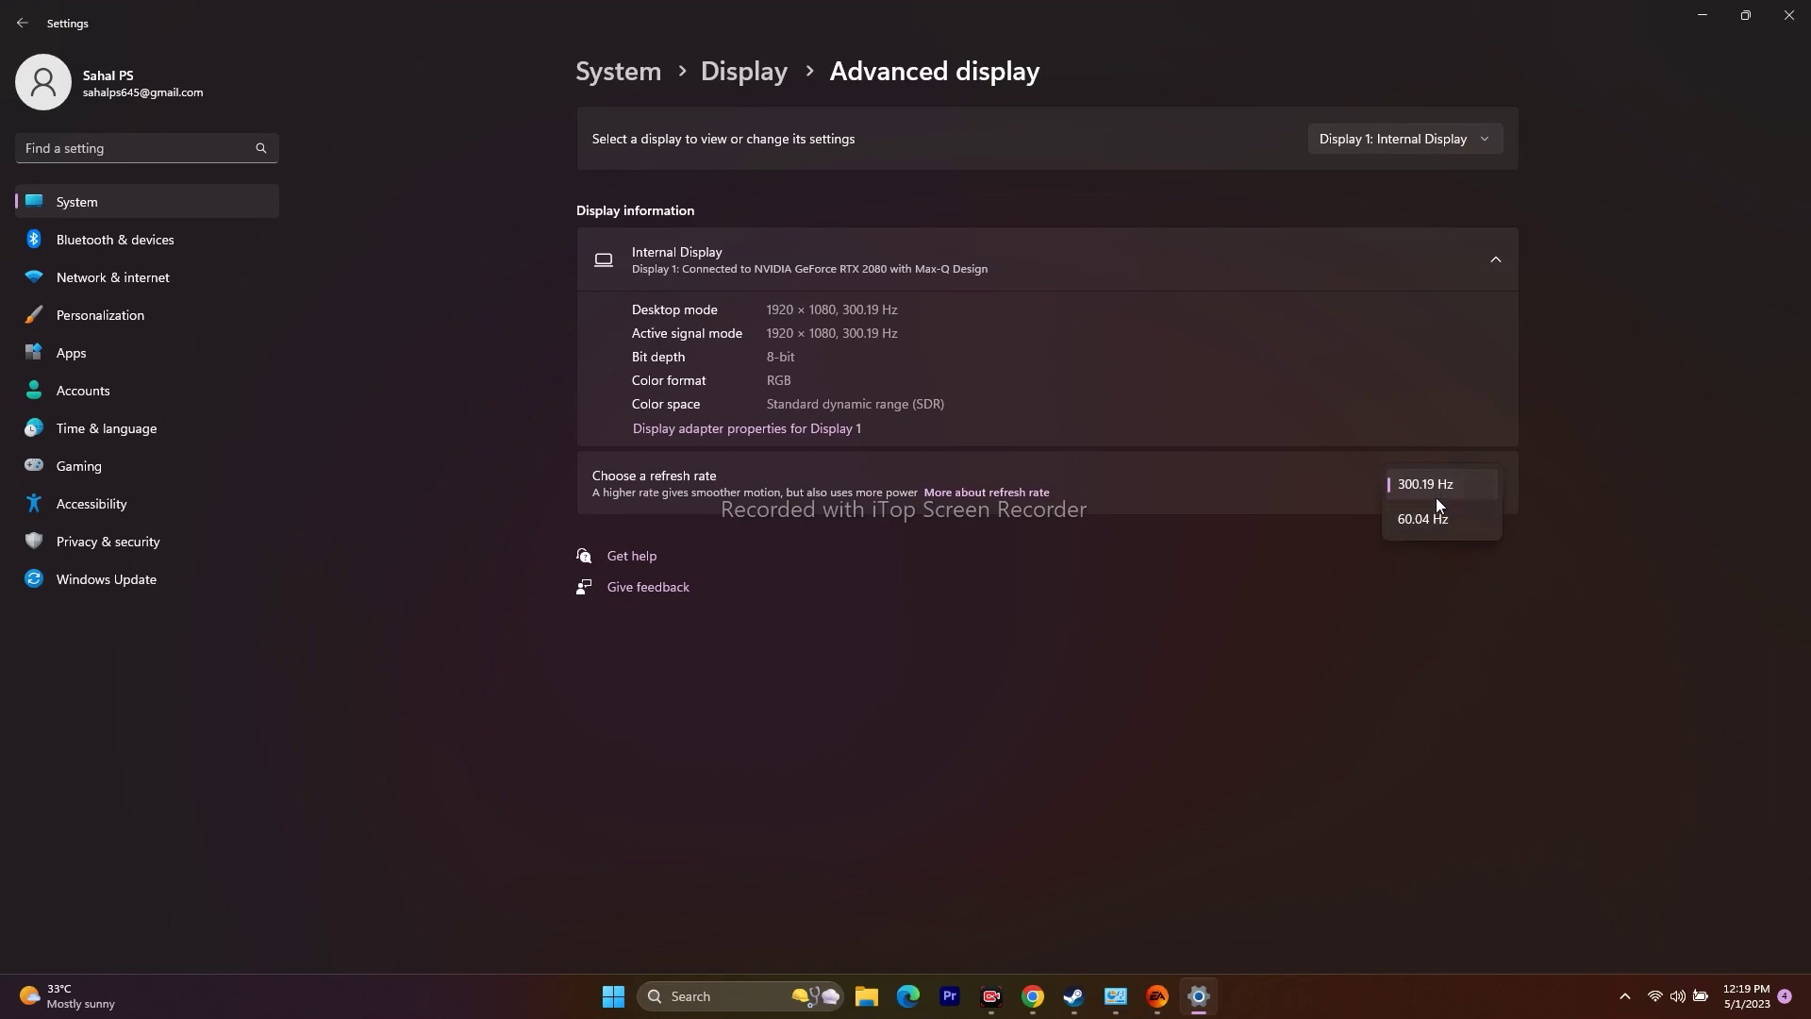
pyautogui.click(1464, 596)
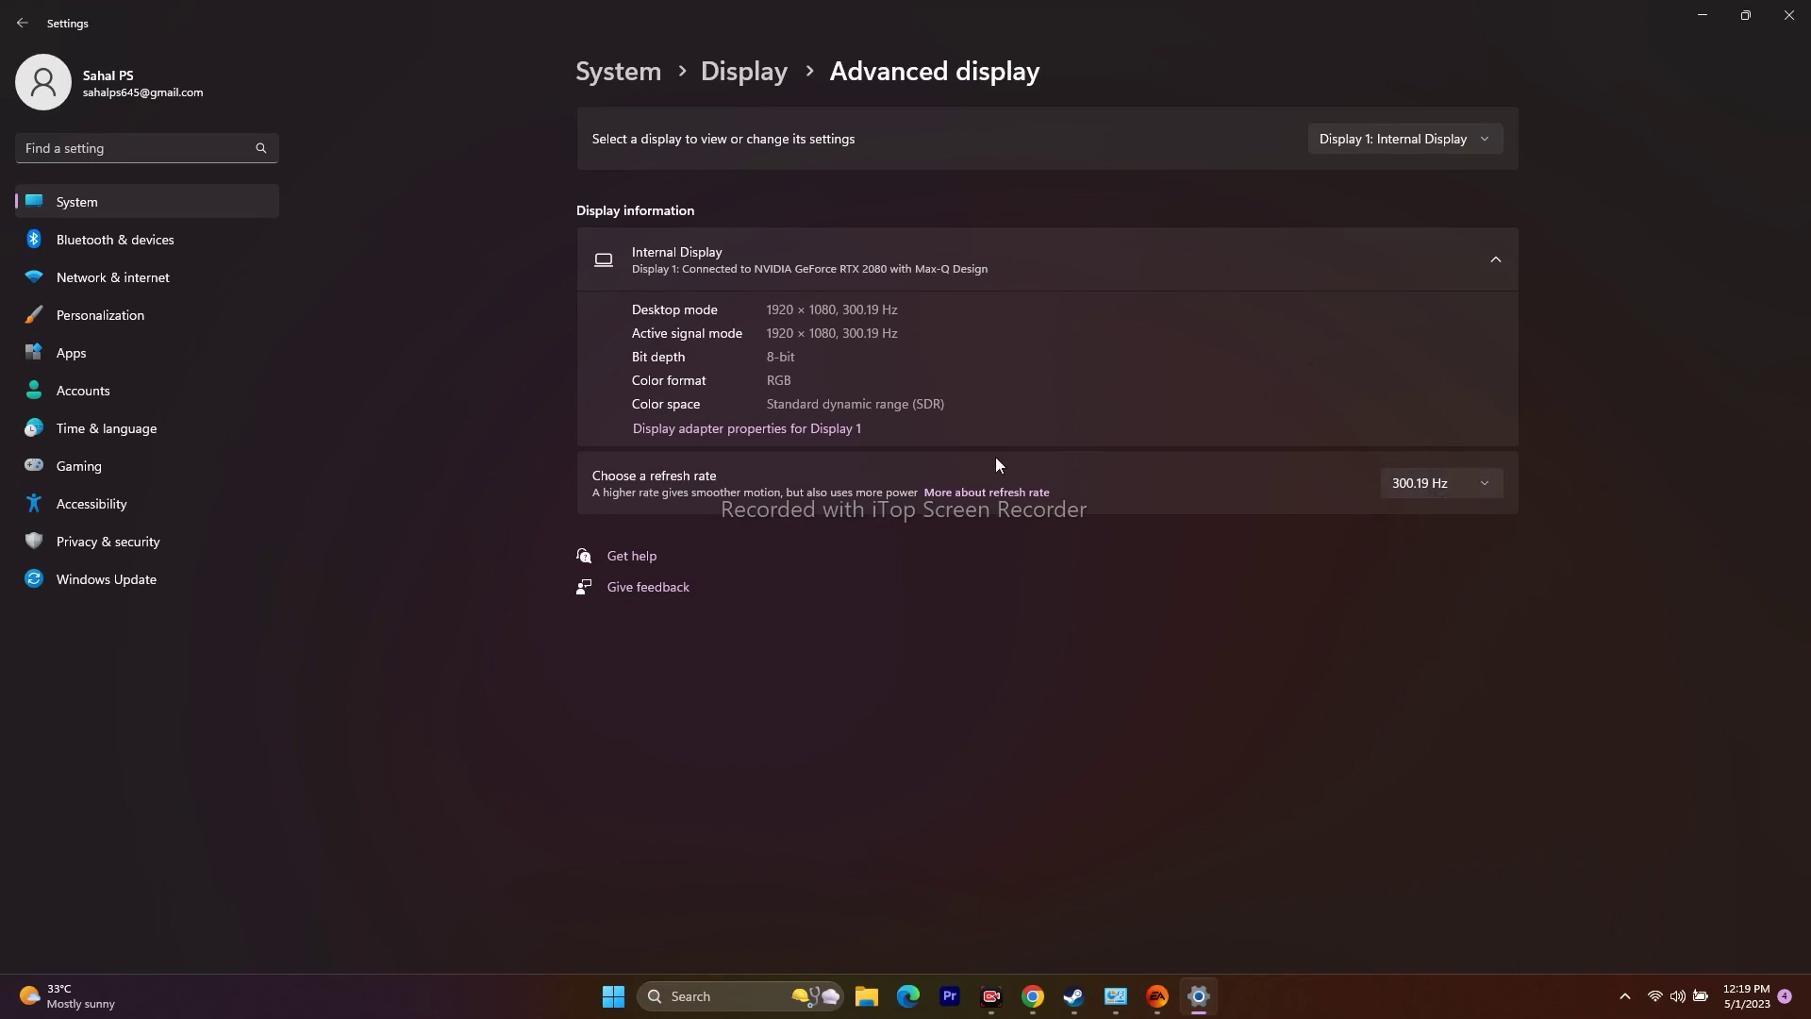
pyautogui.click(1788, 15)
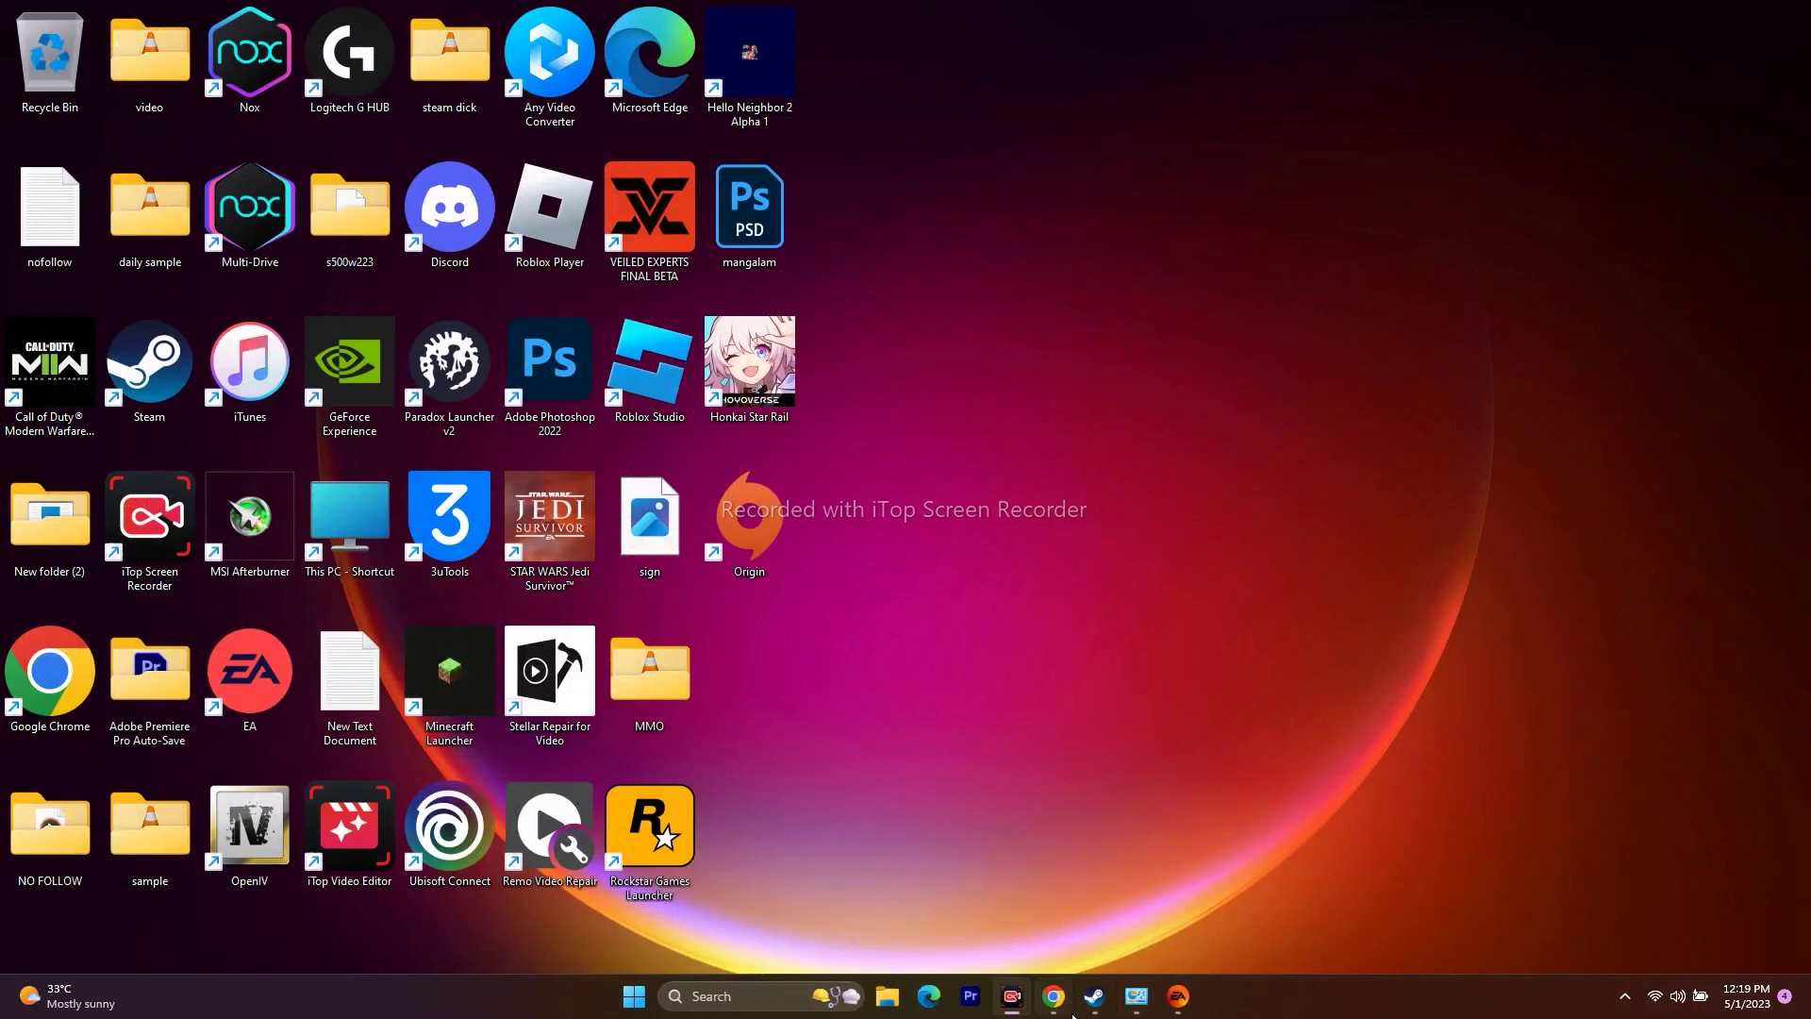
# Step: Close the Programs and Features window and the EA app, minimize Steam, and dismiss the EA notification
pyautogui.click(1092, 1002)
pyautogui.click(1136, 996)
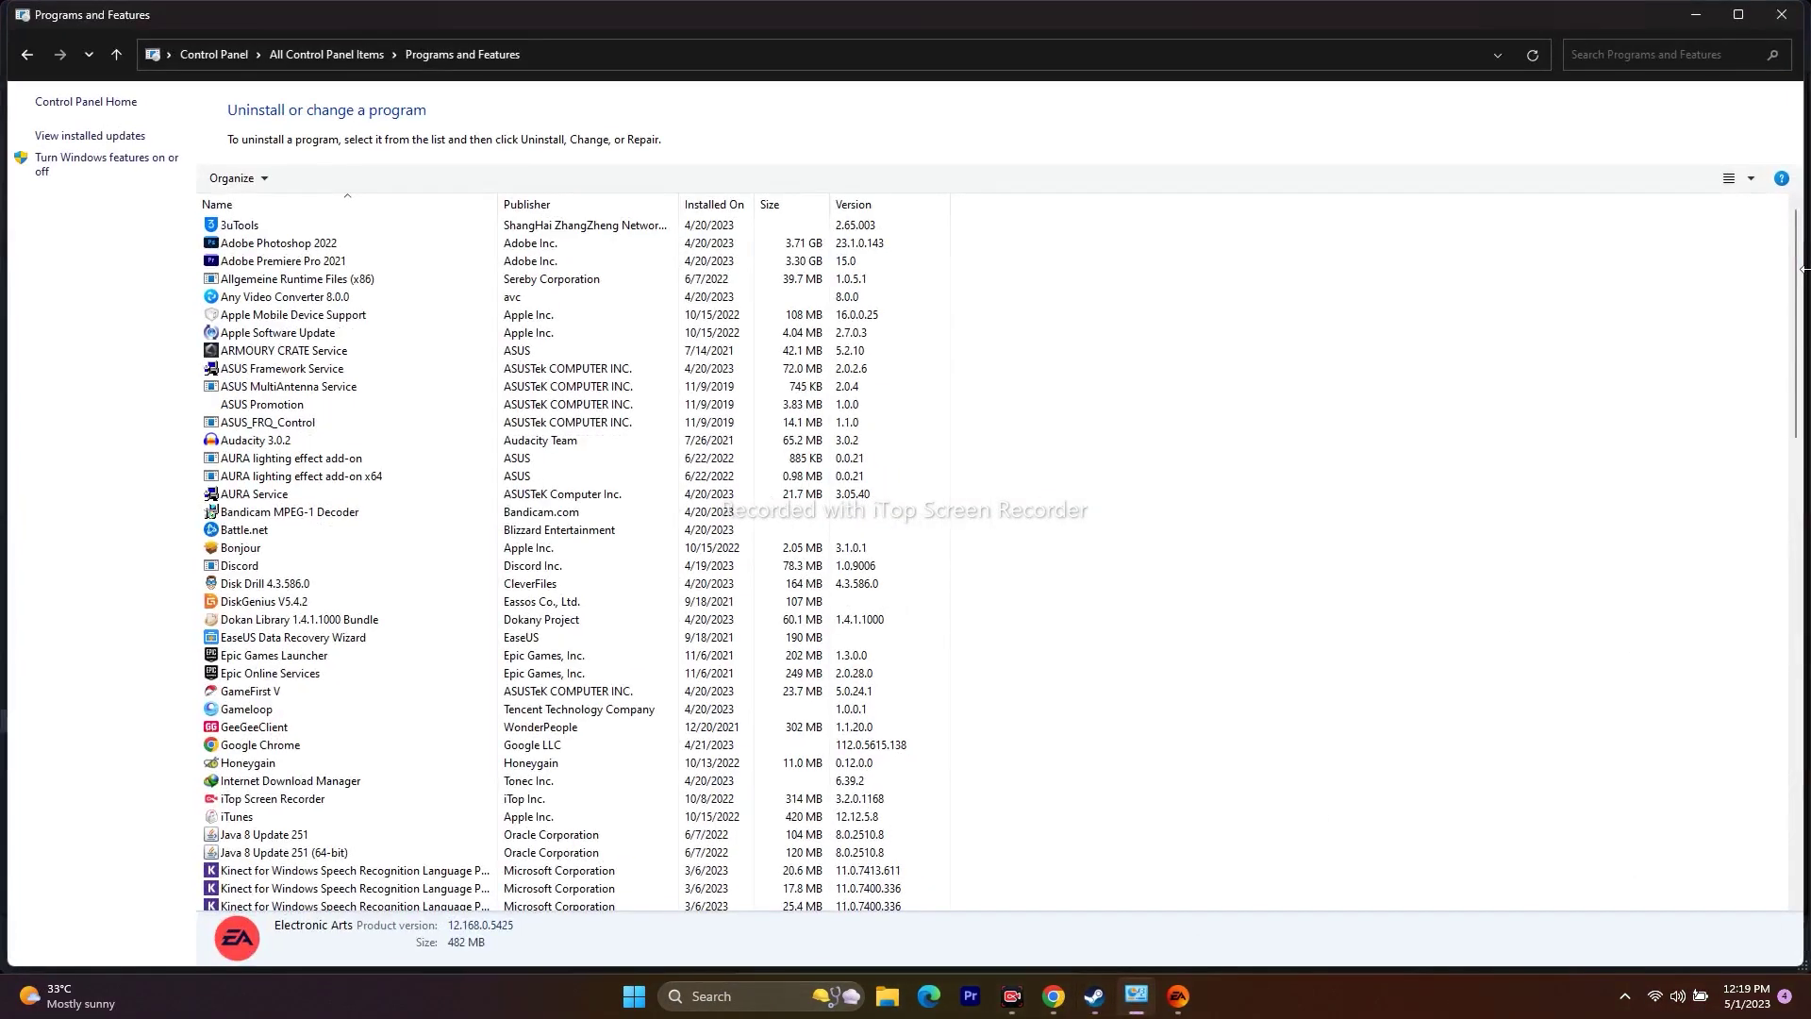
pyautogui.click(1780, 14)
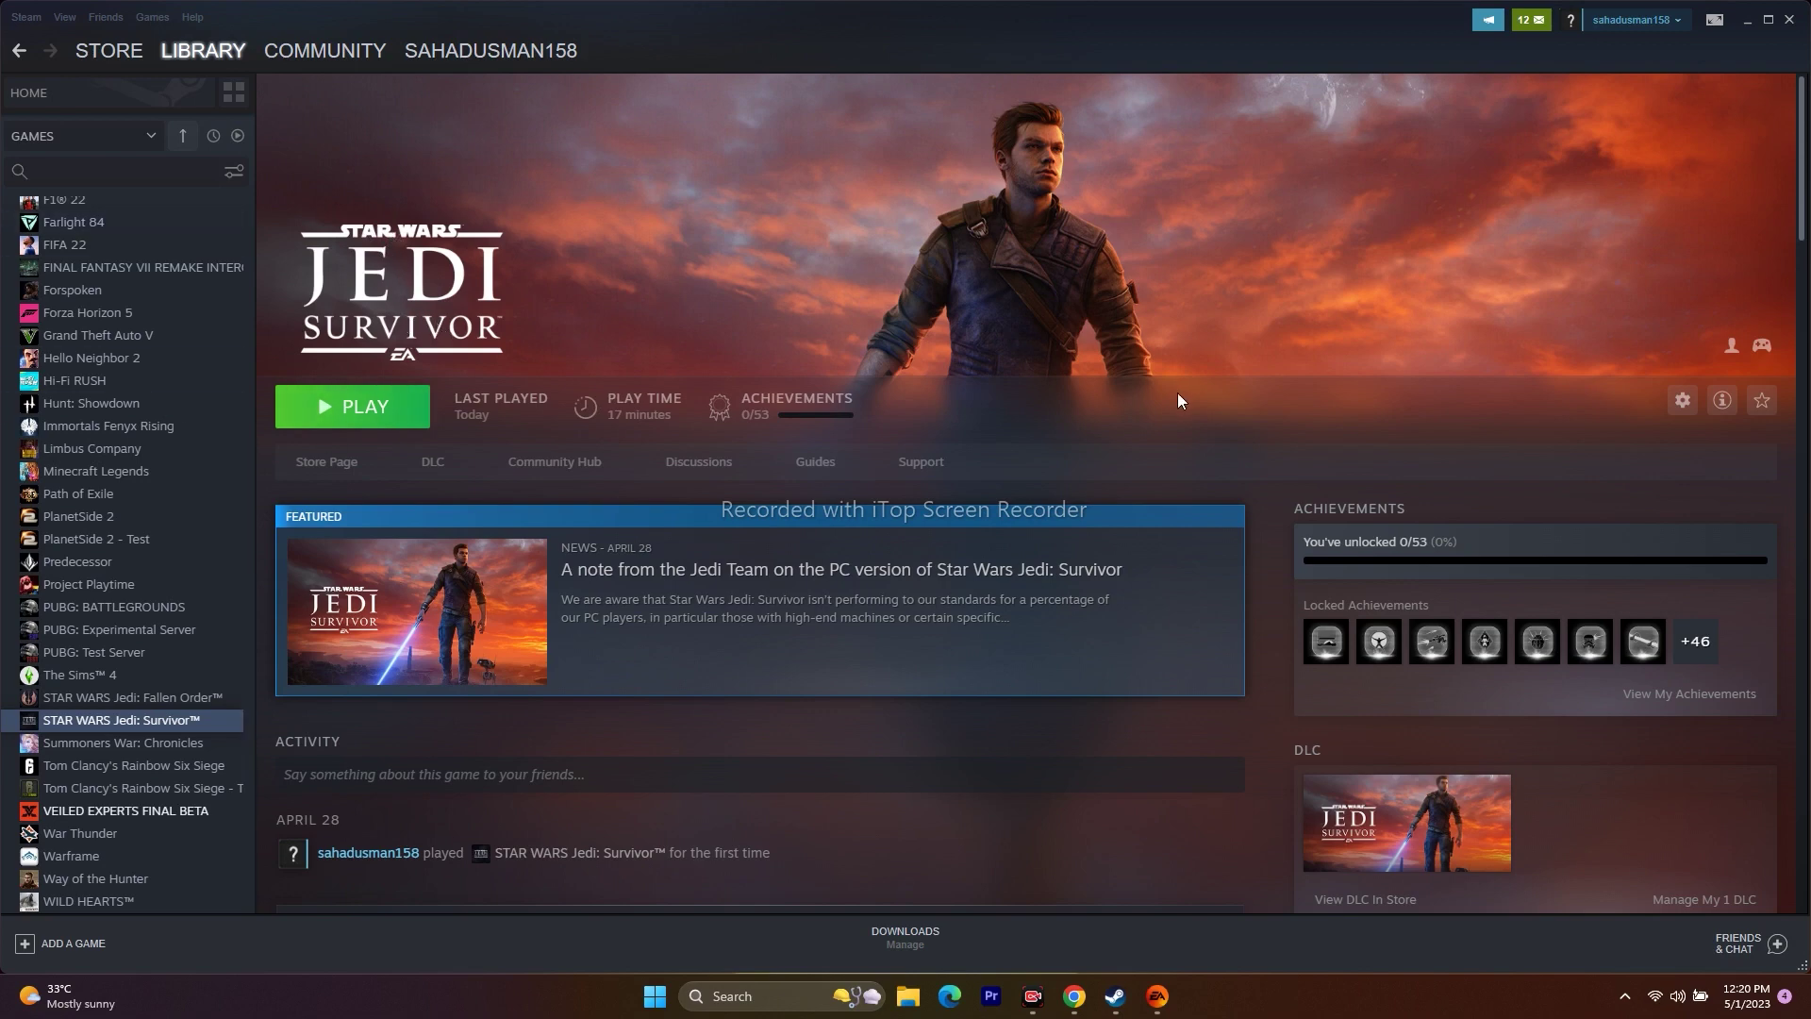
pyautogui.click(1746, 20)
pyautogui.click(1158, 996)
pyautogui.click(1791, 18)
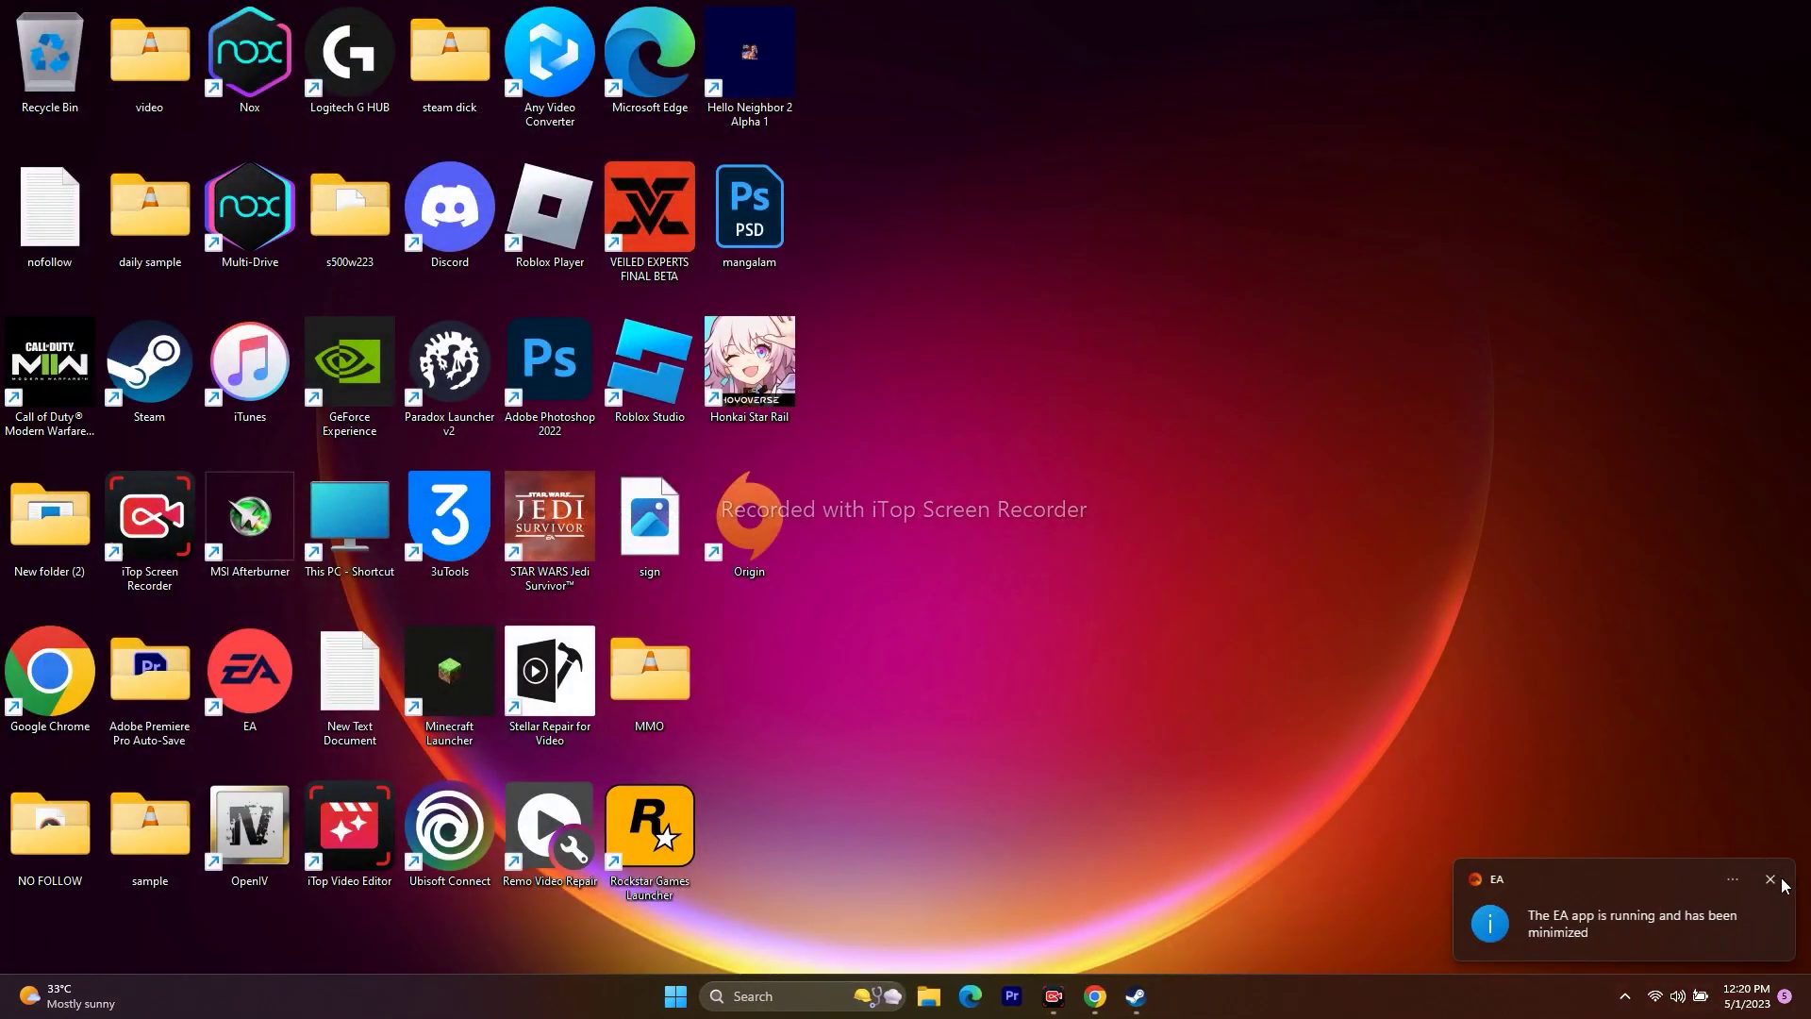
pyautogui.click(1770, 879)
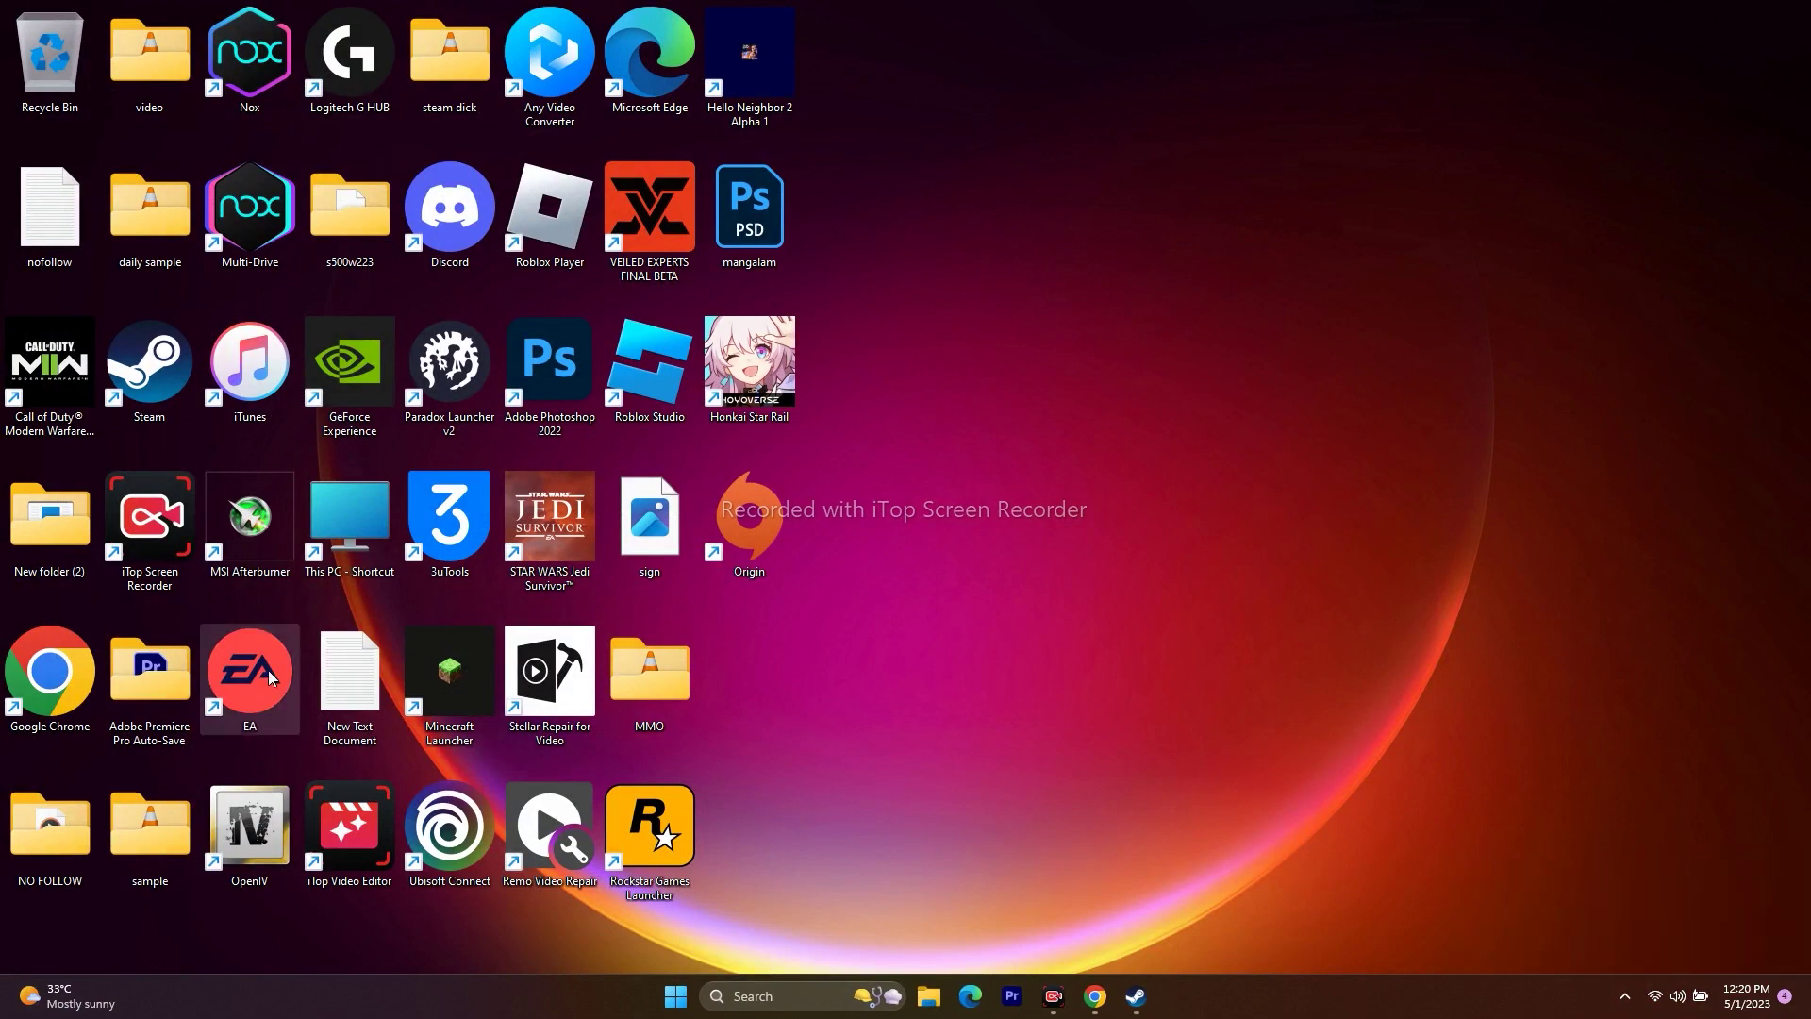
pyautogui.click(1136, 996)
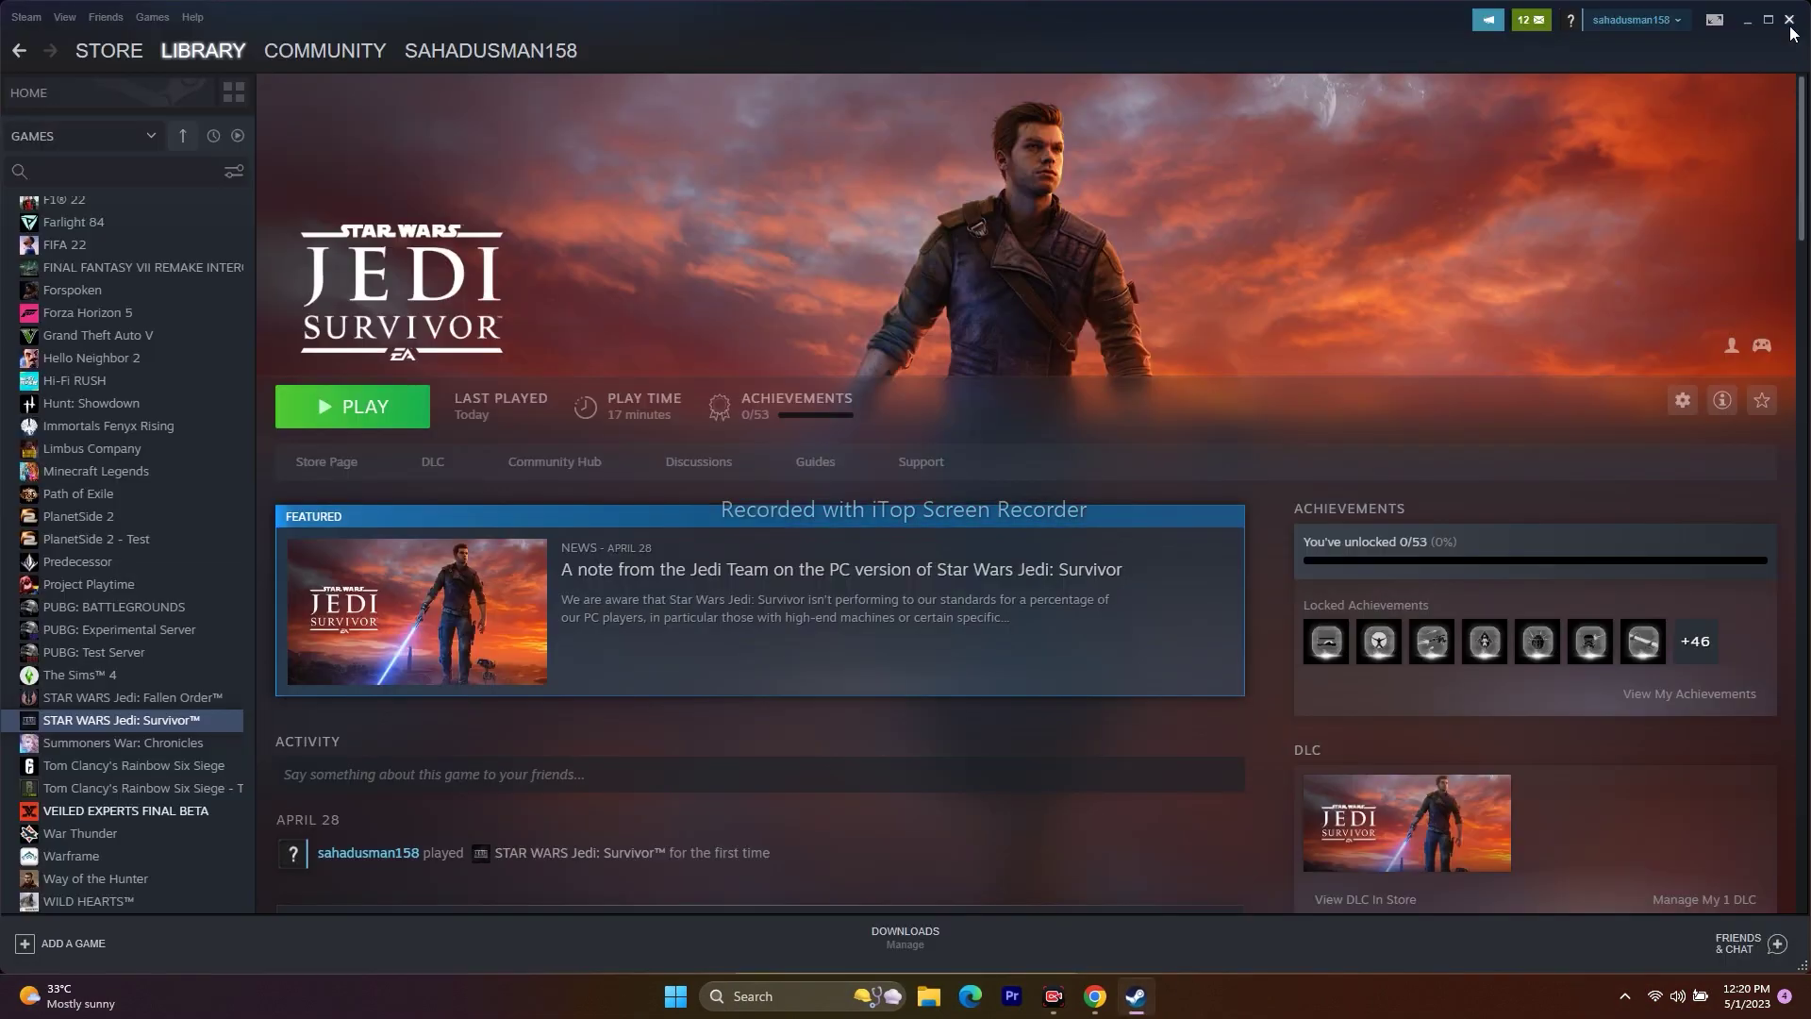
pyautogui.click(1745, 23)
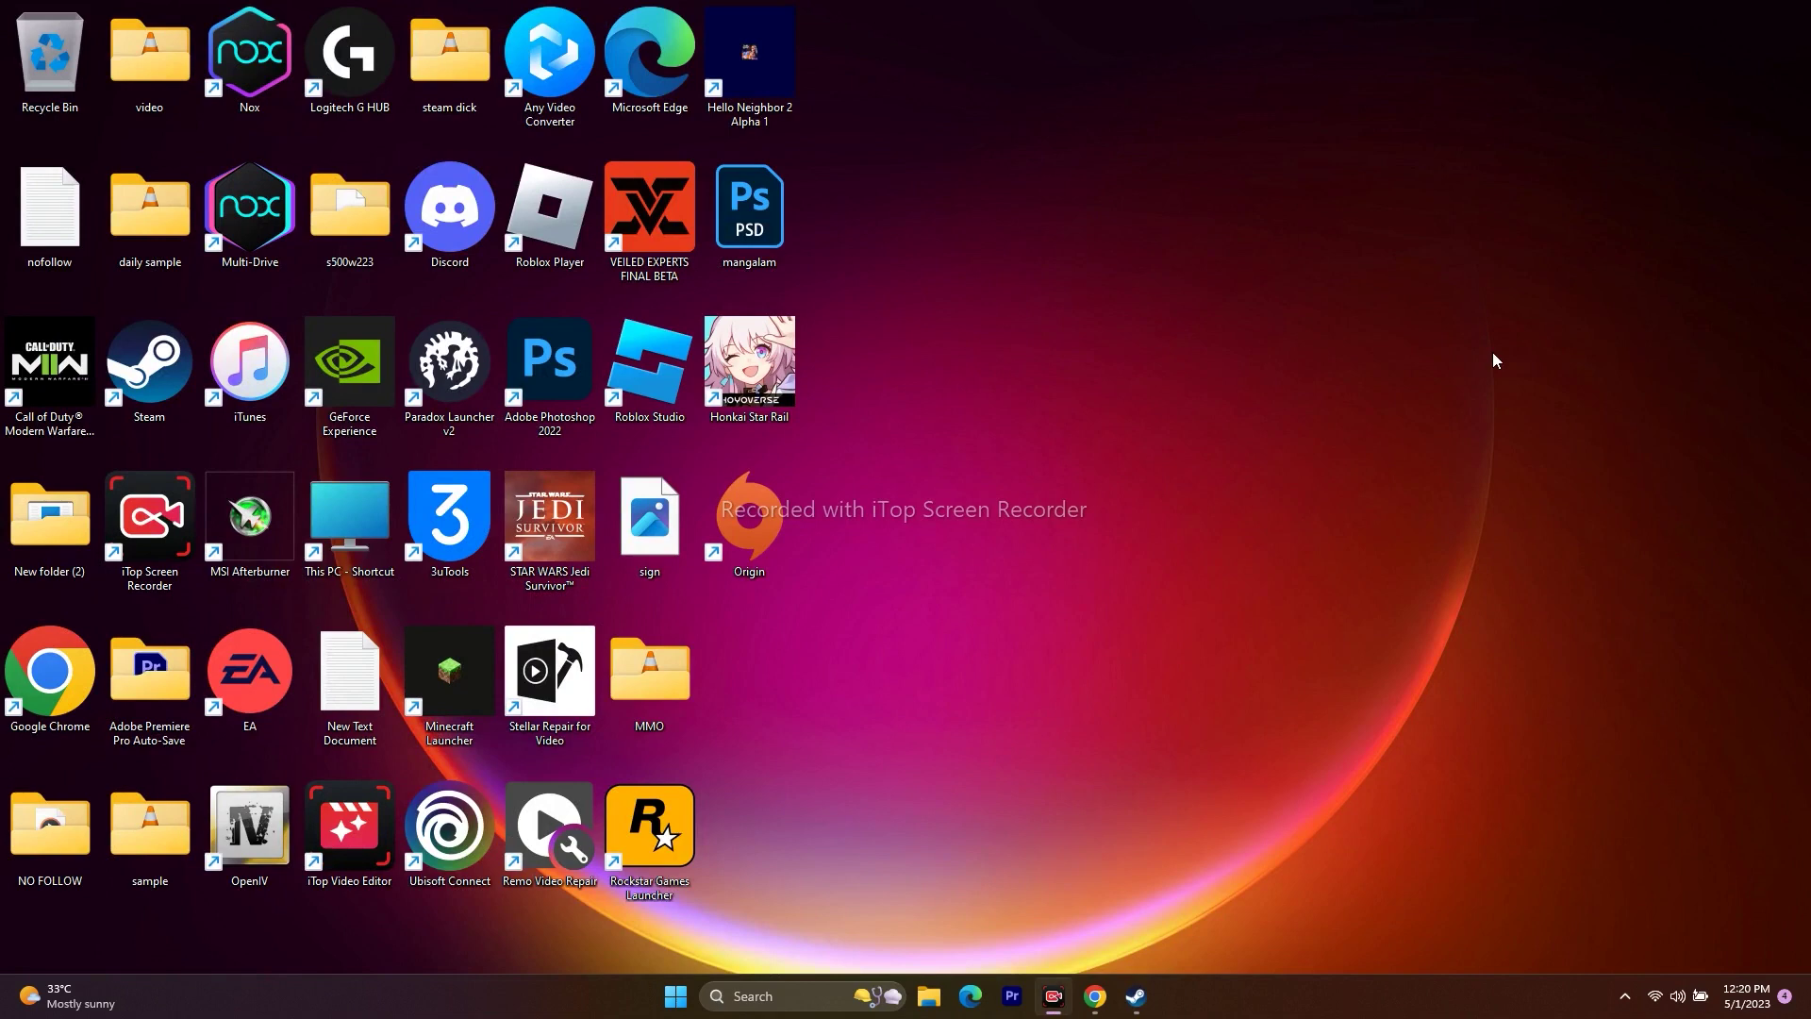
pyautogui.click(1137, 996)
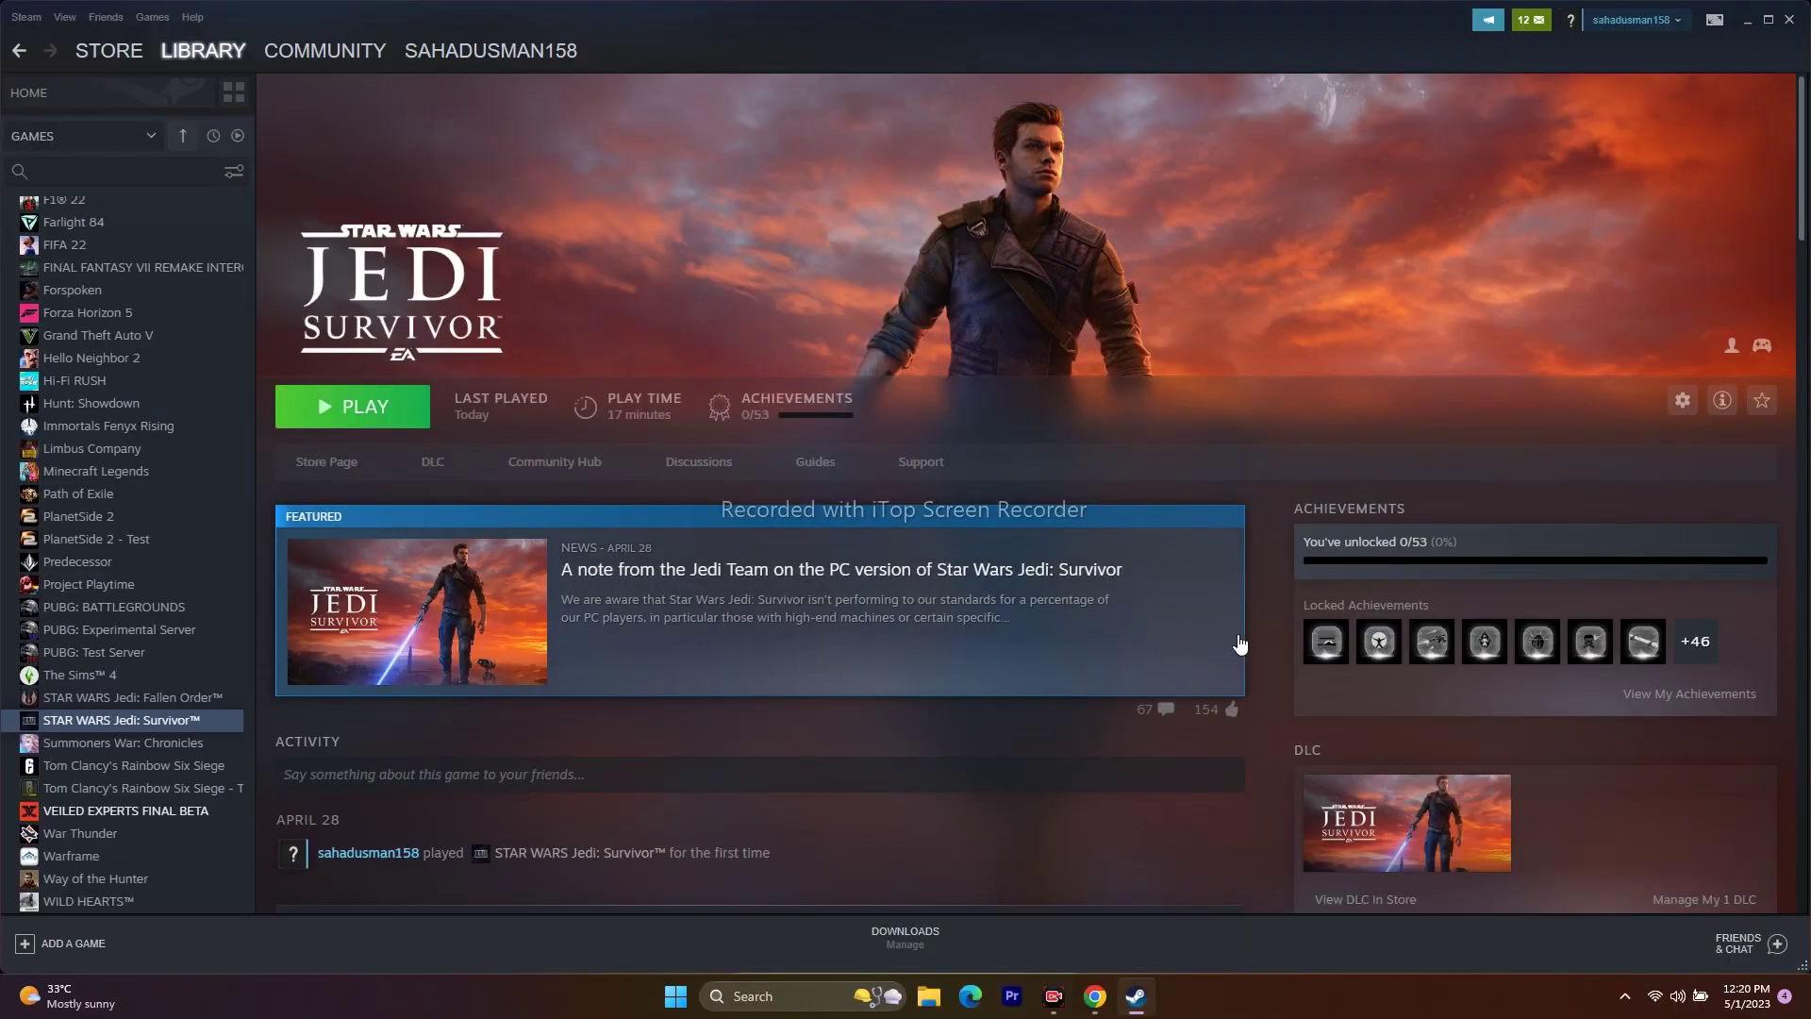
pyautogui.click(1745, 20)
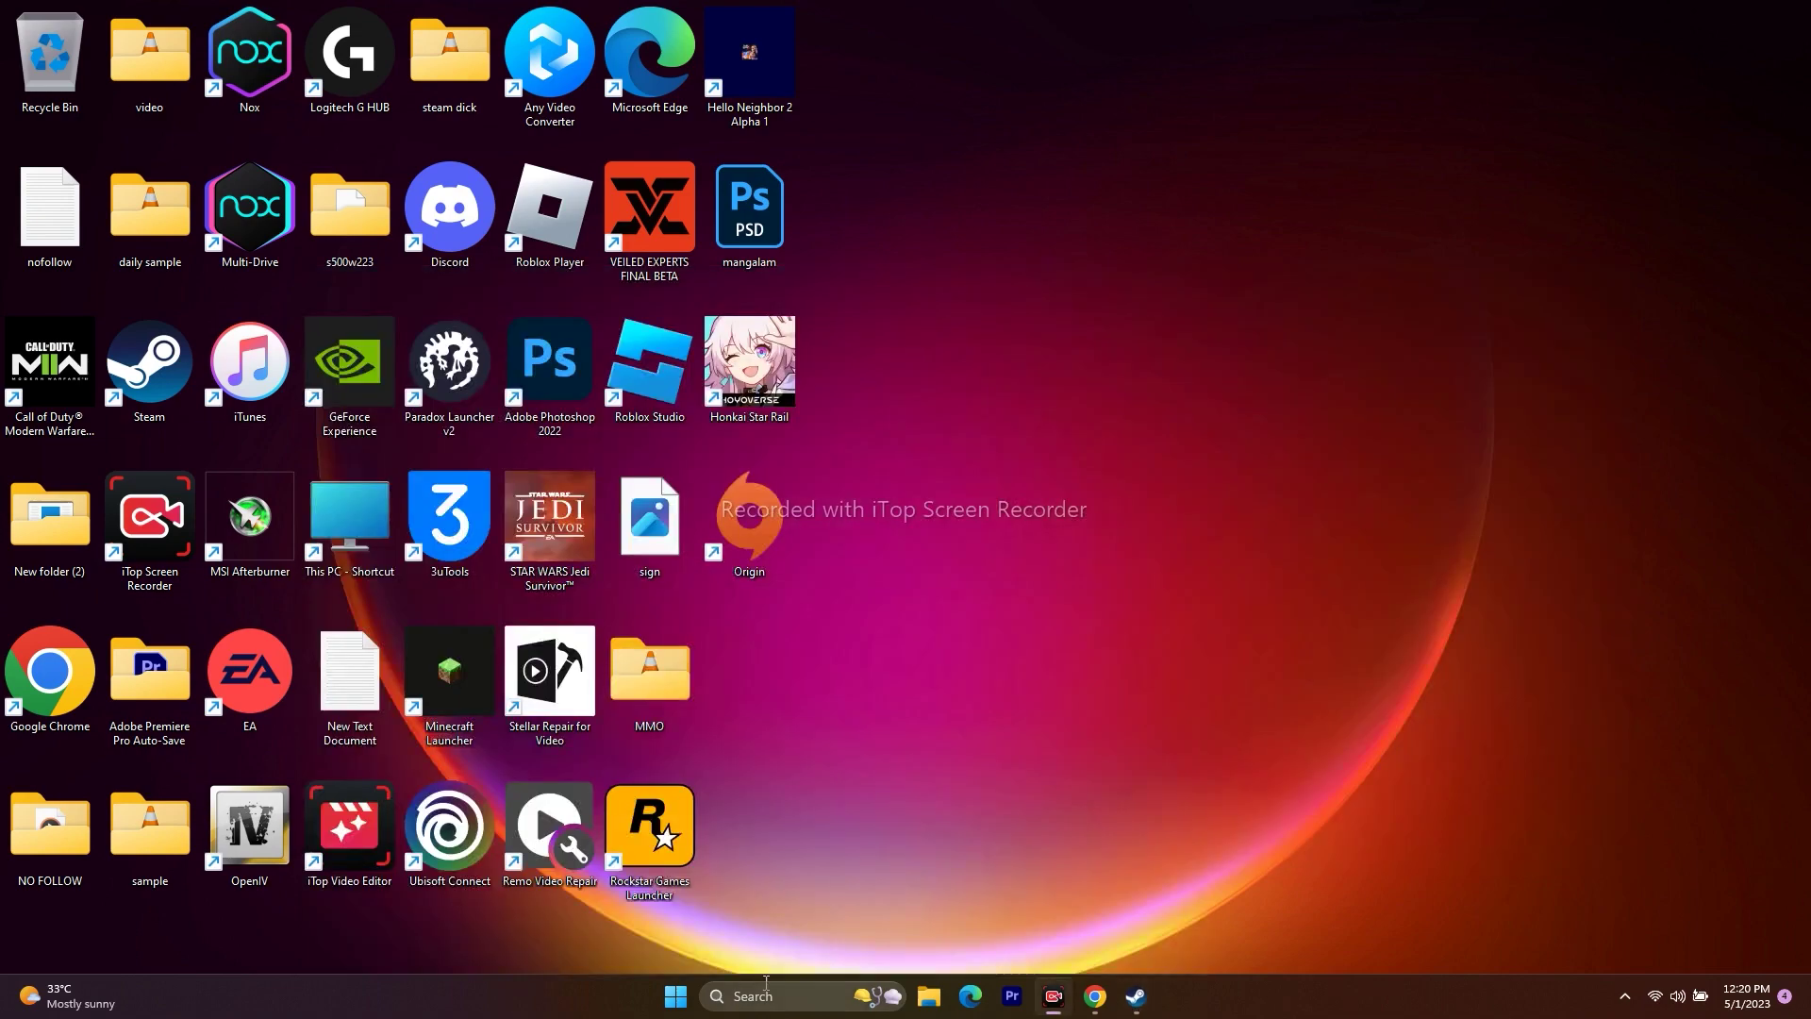
# Step: In Control Panel, open Windows Defender Firewall and go to its list of allowed apps and features
pyautogui.click(771, 993)
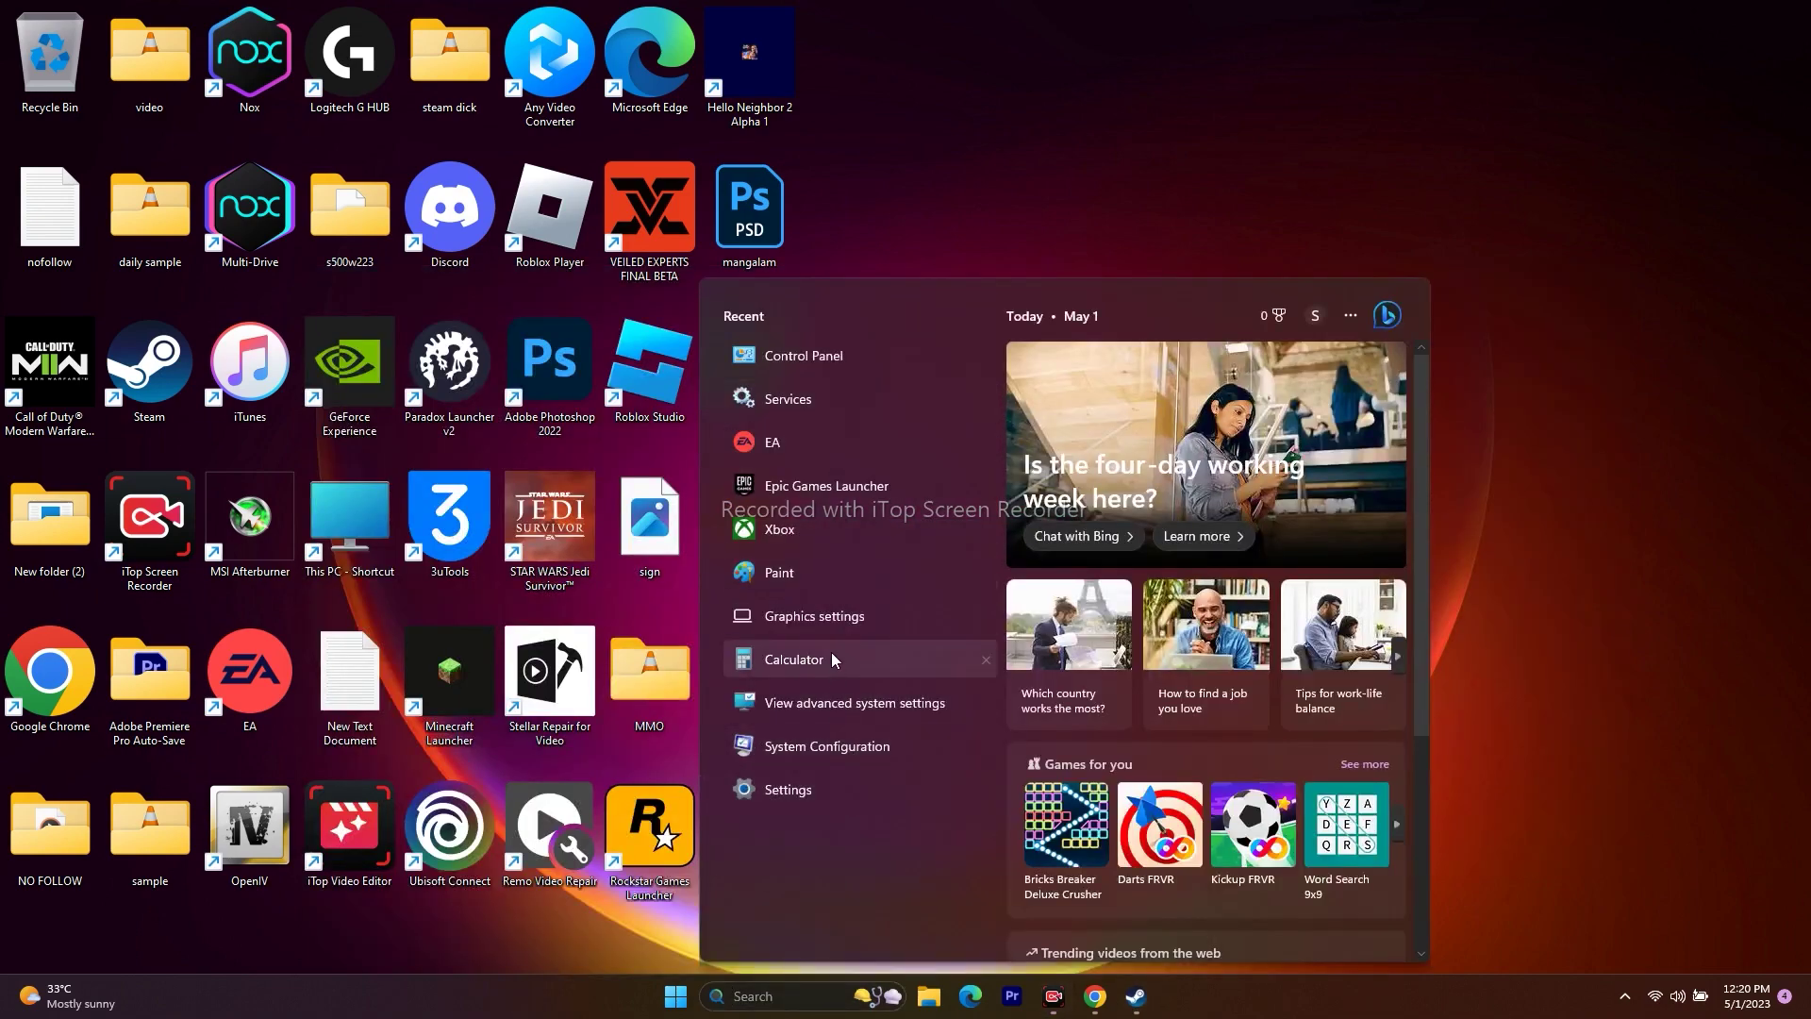
pyautogui.click(837, 353)
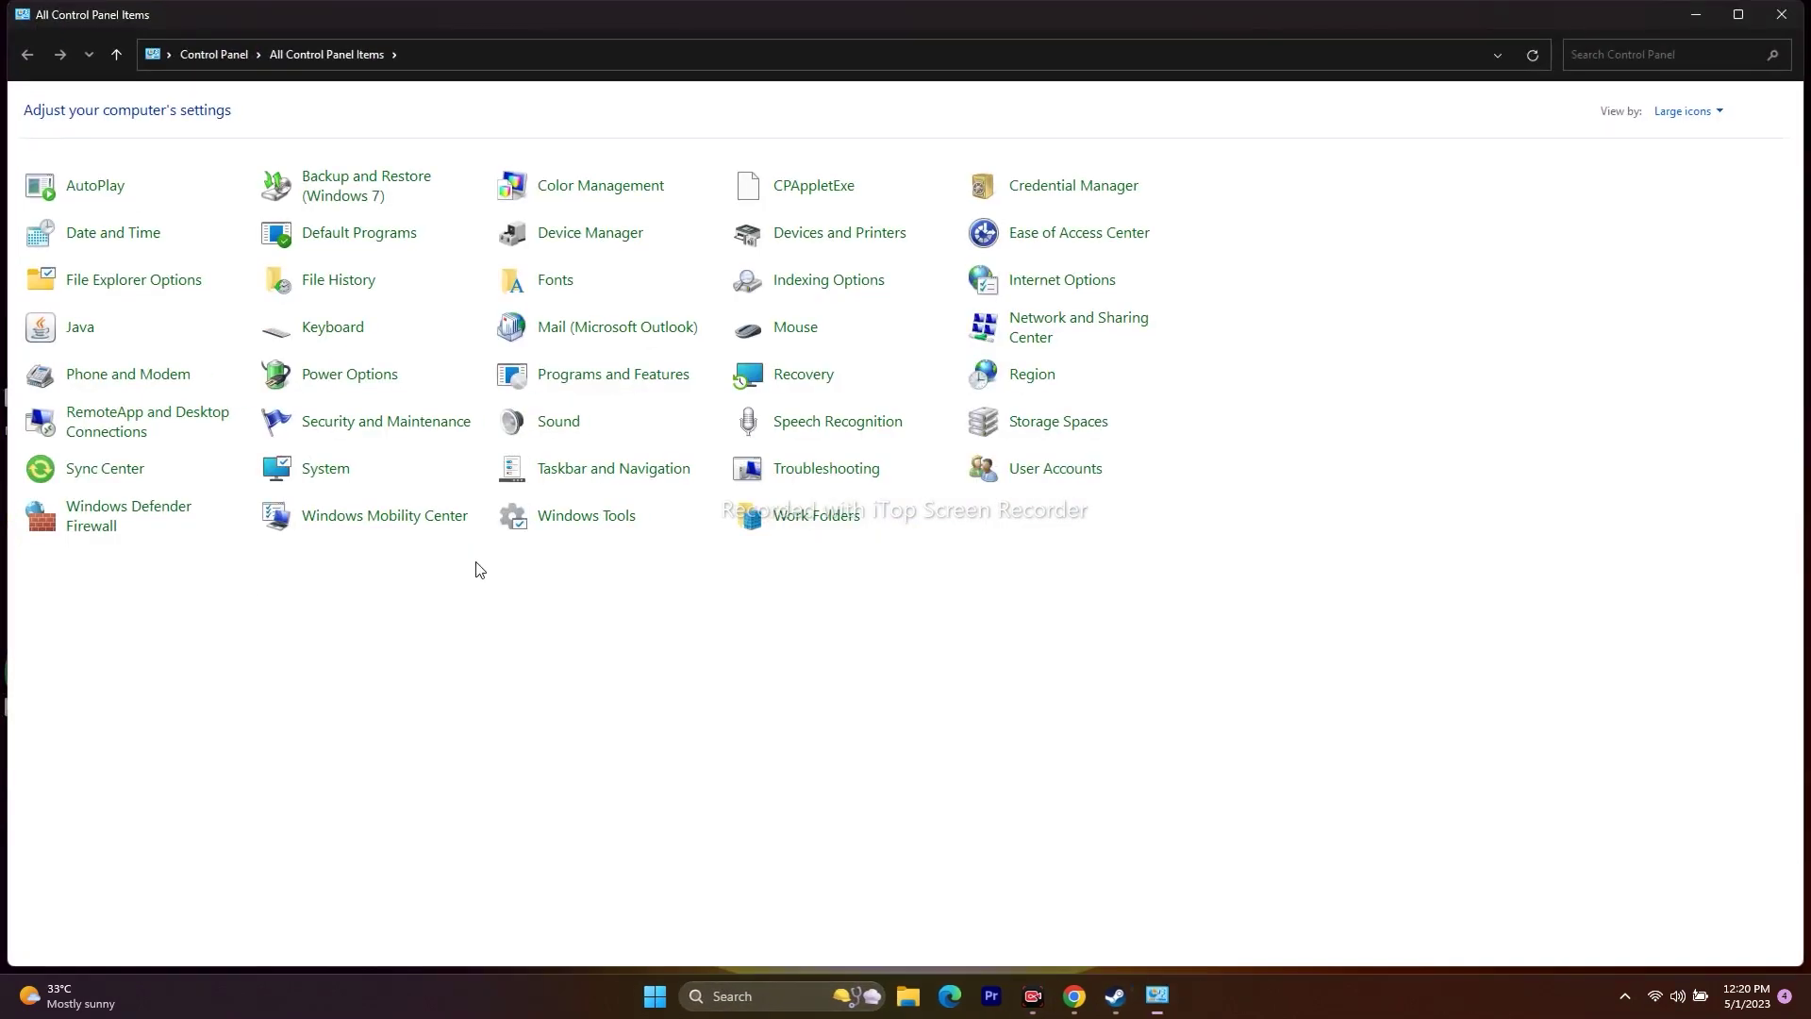
pyautogui.click(77, 510)
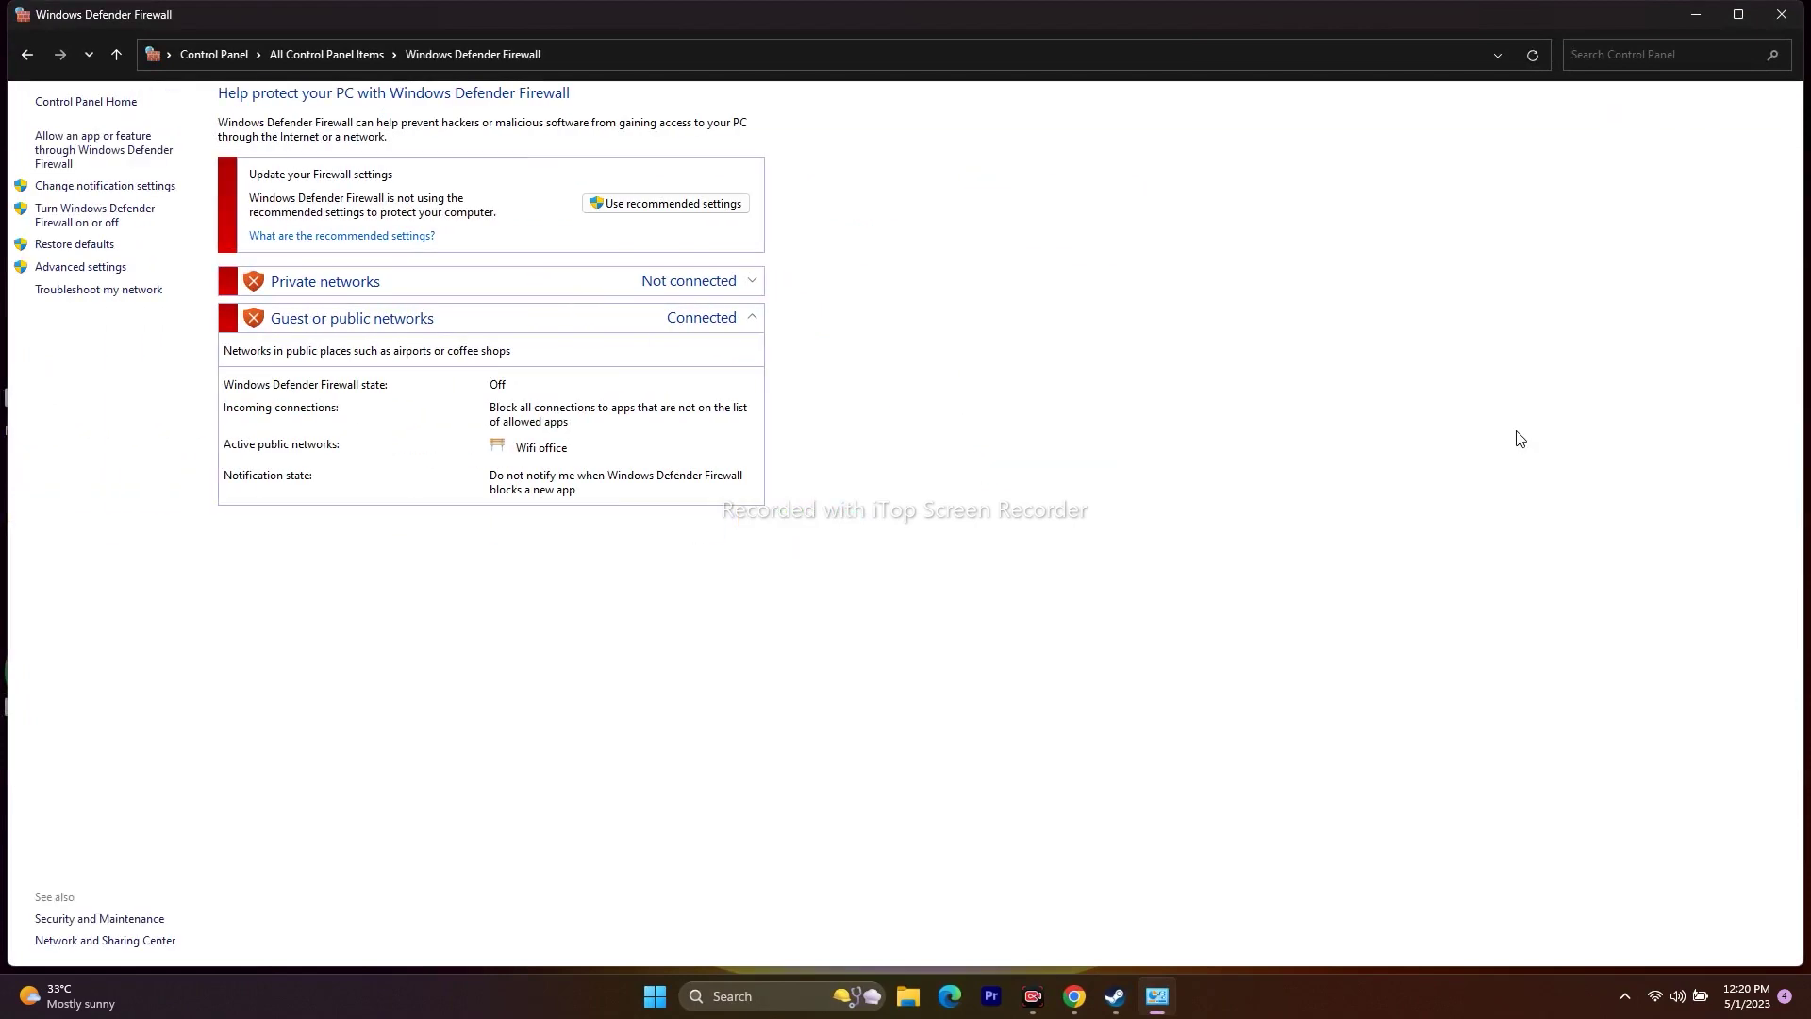
pyautogui.click(57, 149)
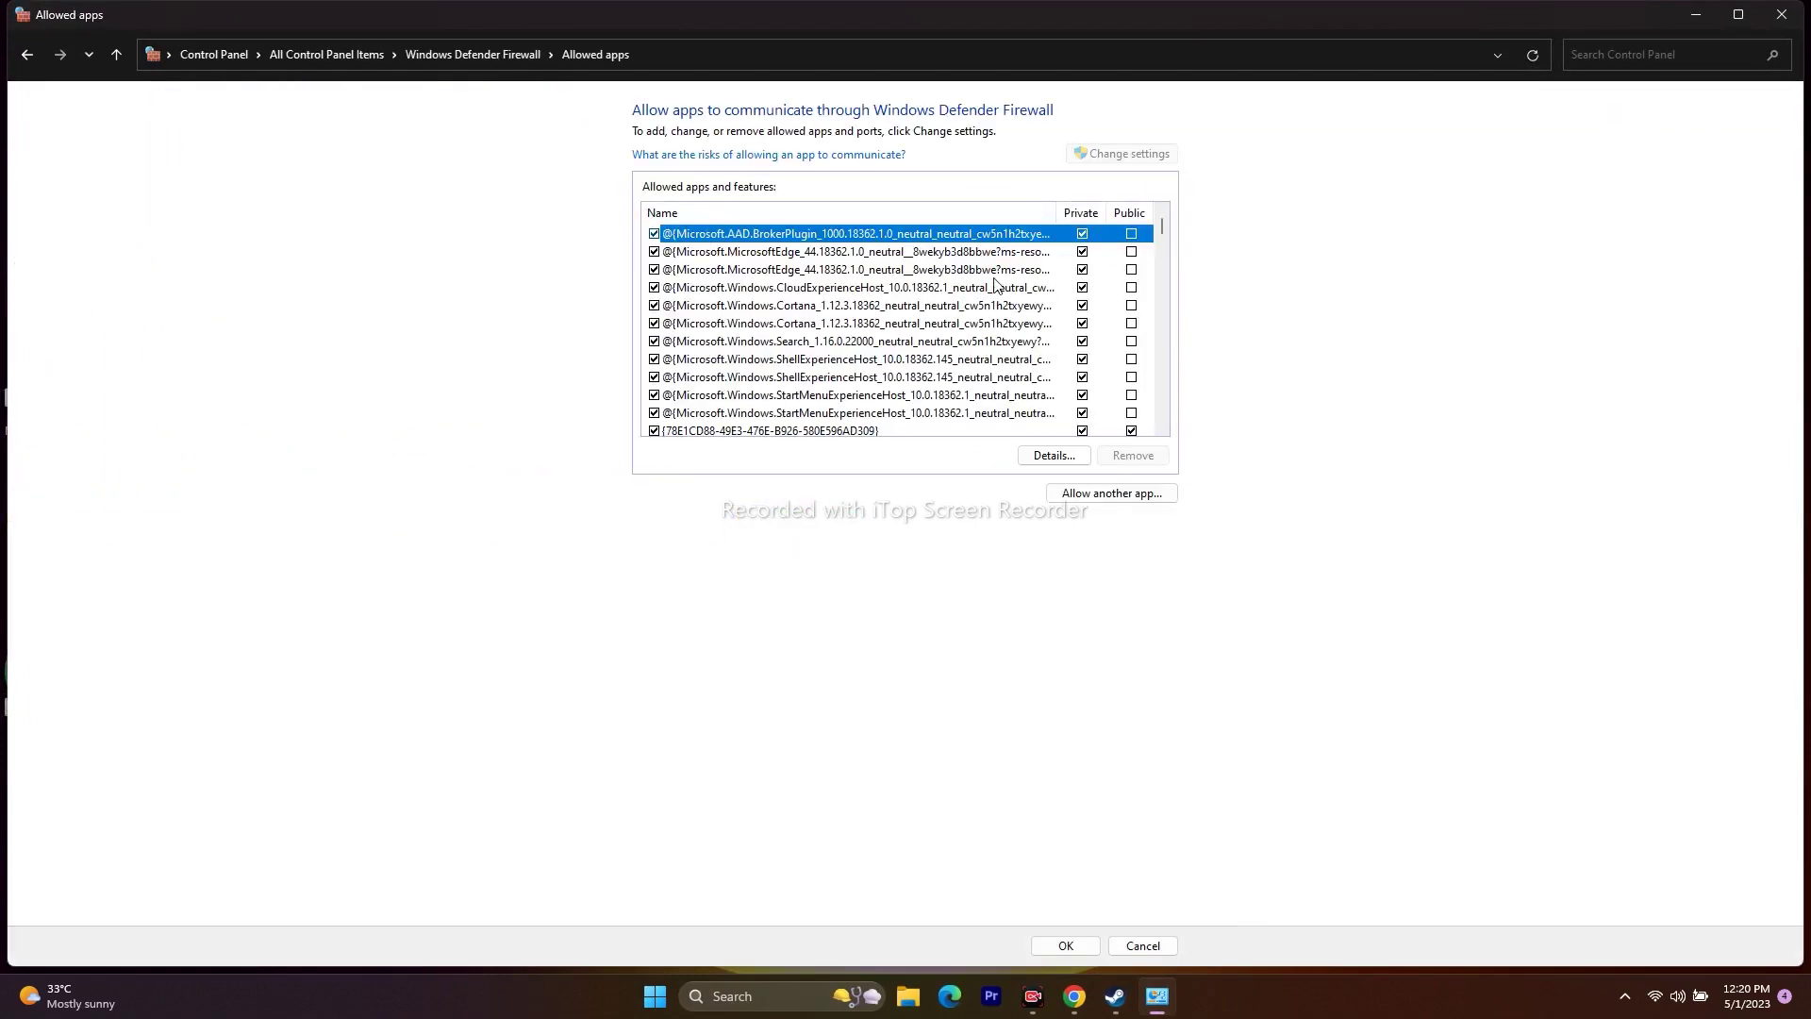
# Step: Find STAR WARS Jedi: Fallen Order in the allowed apps list and allow it on private networks
pyautogui.scroll(-15, 861, 351)
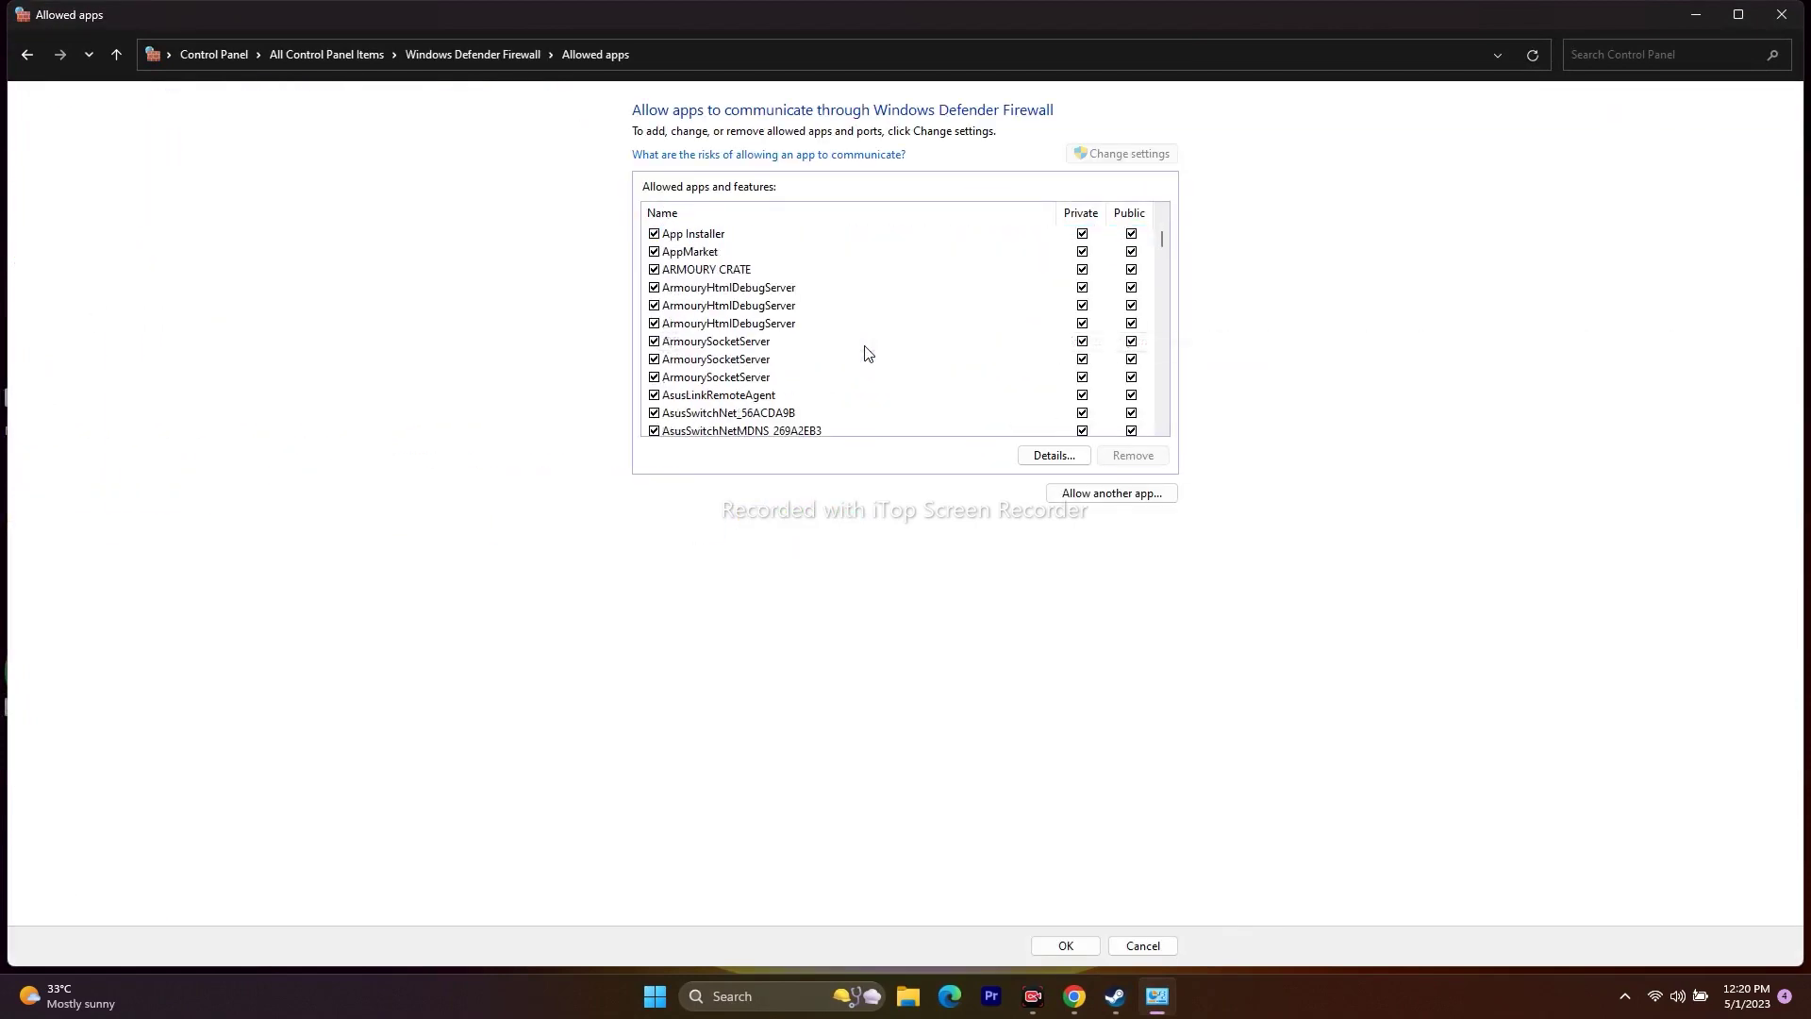
pyautogui.scroll(-20, 867, 352)
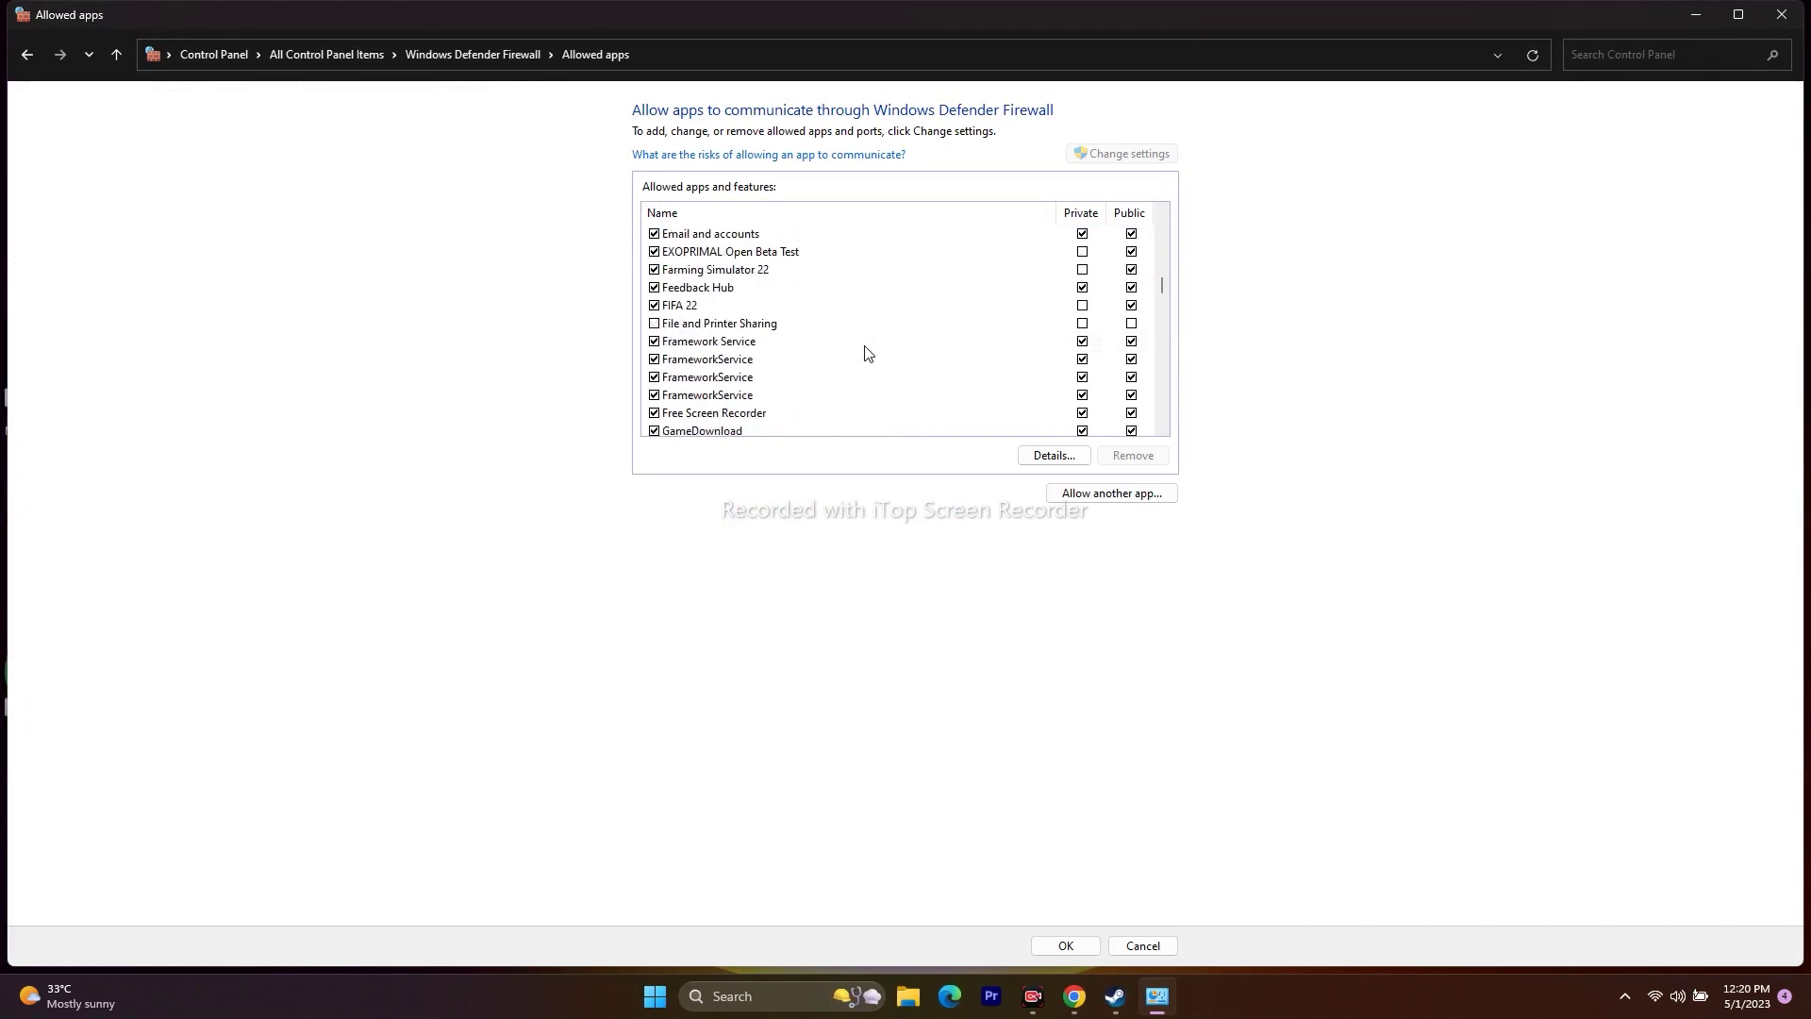
pyautogui.scroll(-20, 867, 351)
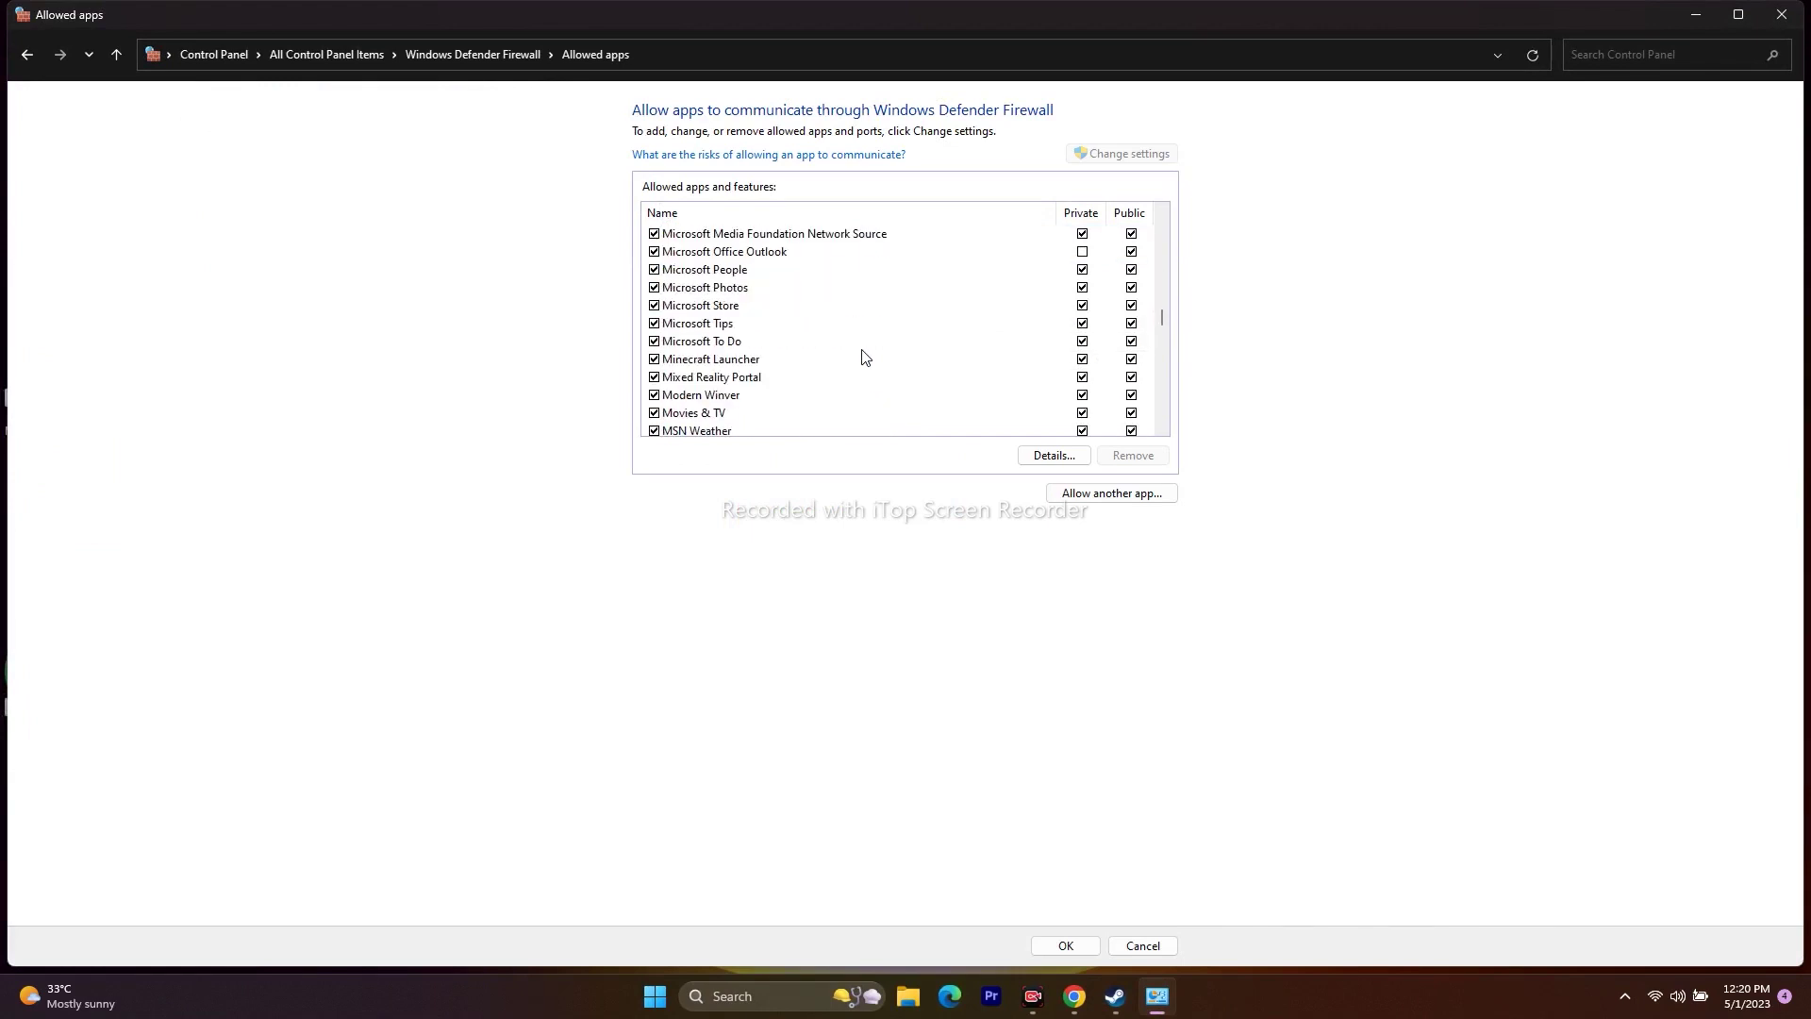
pyautogui.scroll(-20, 863, 356)
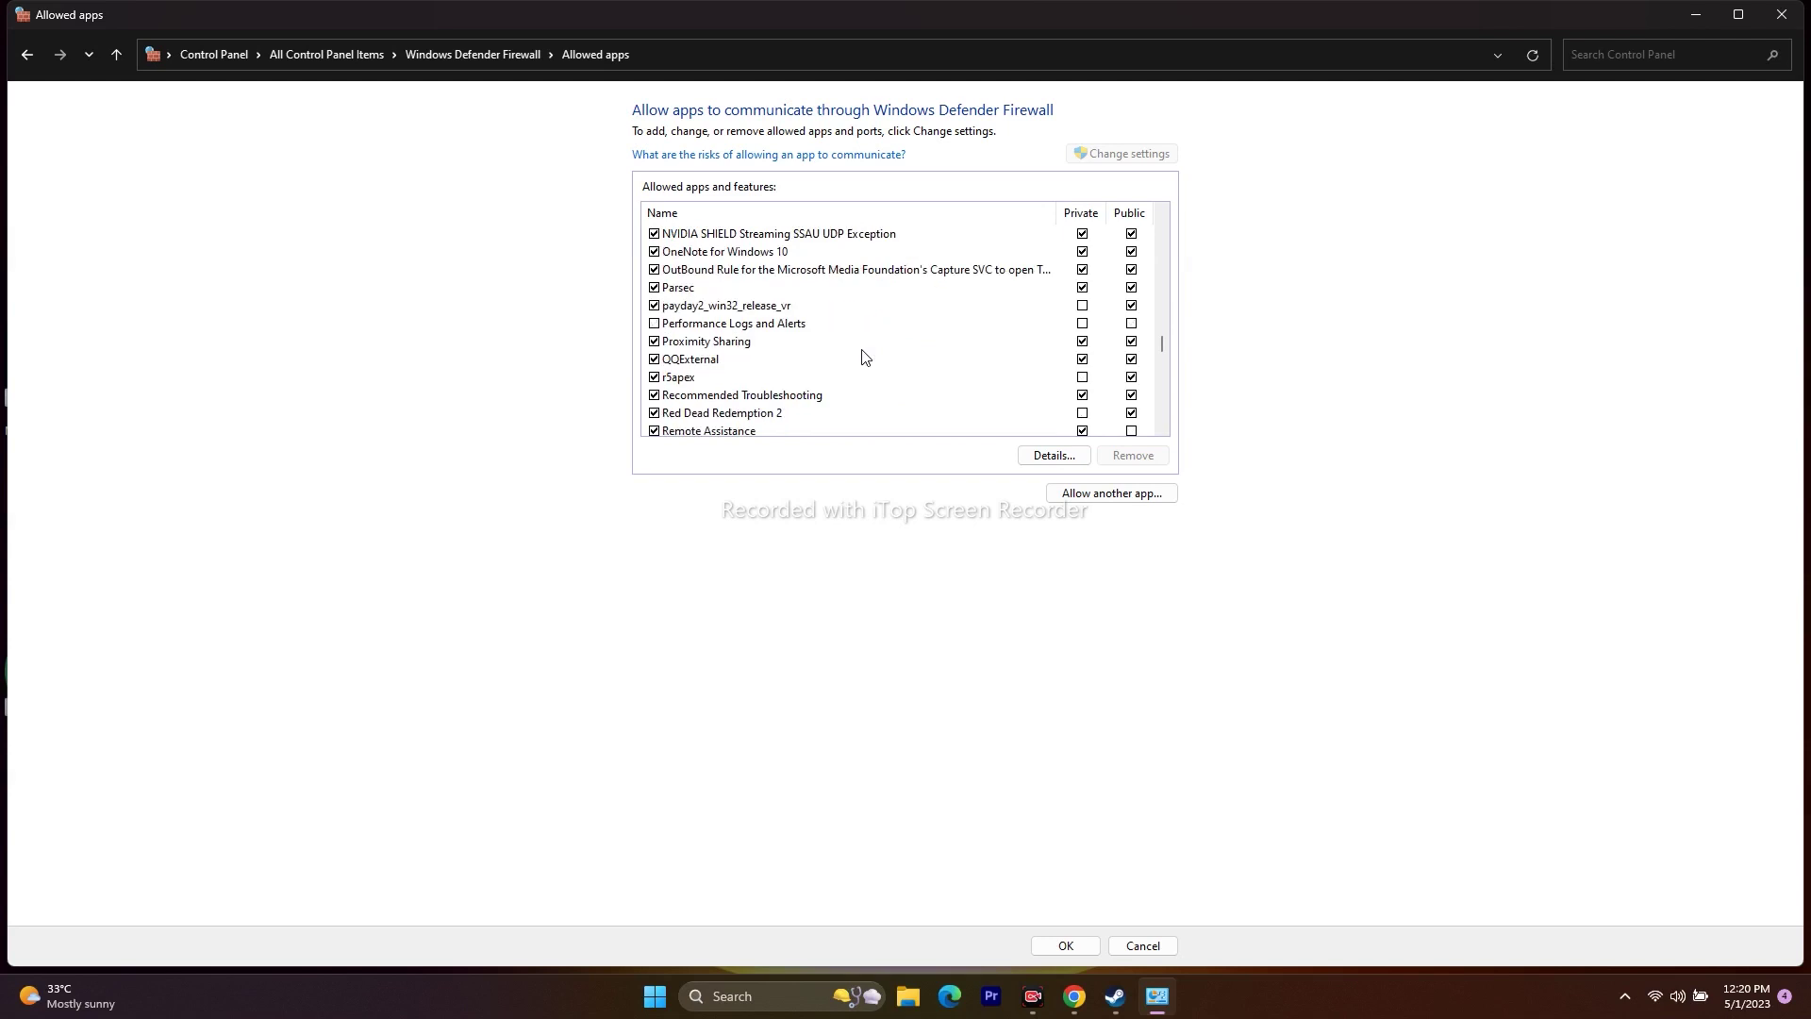
pyautogui.scroll(-3, 861, 362)
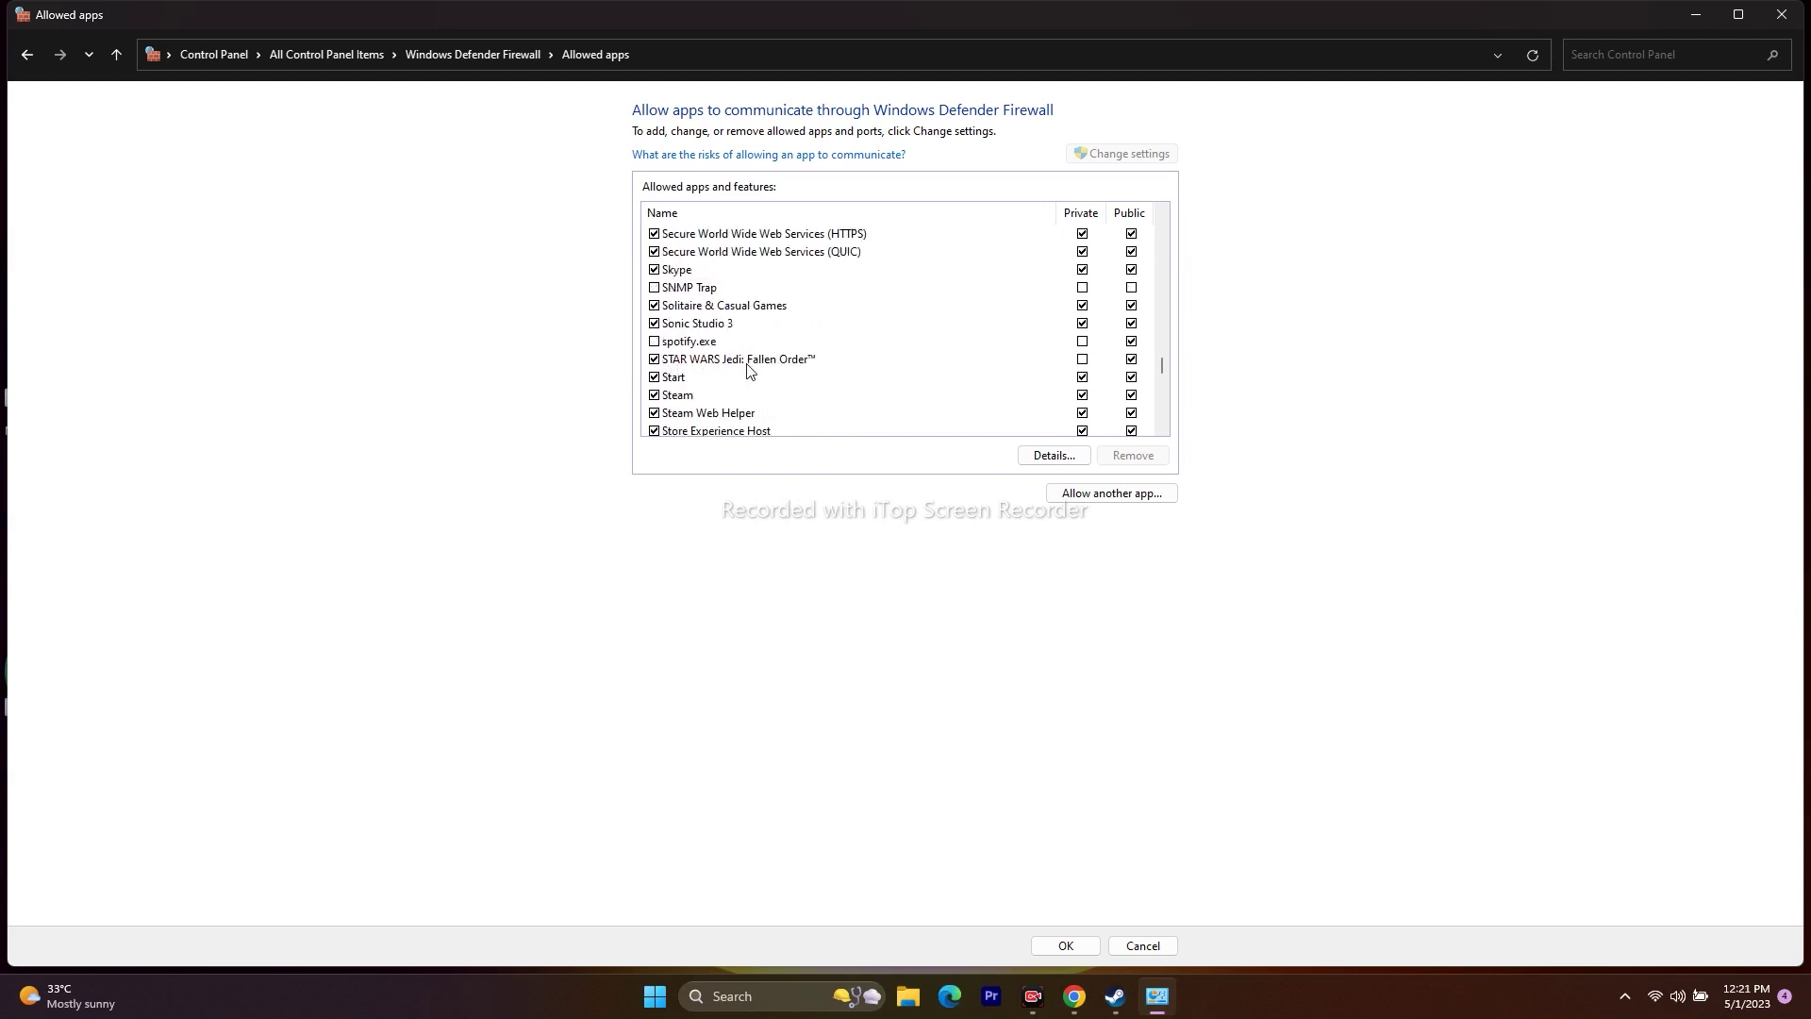
pyautogui.click(1082, 360)
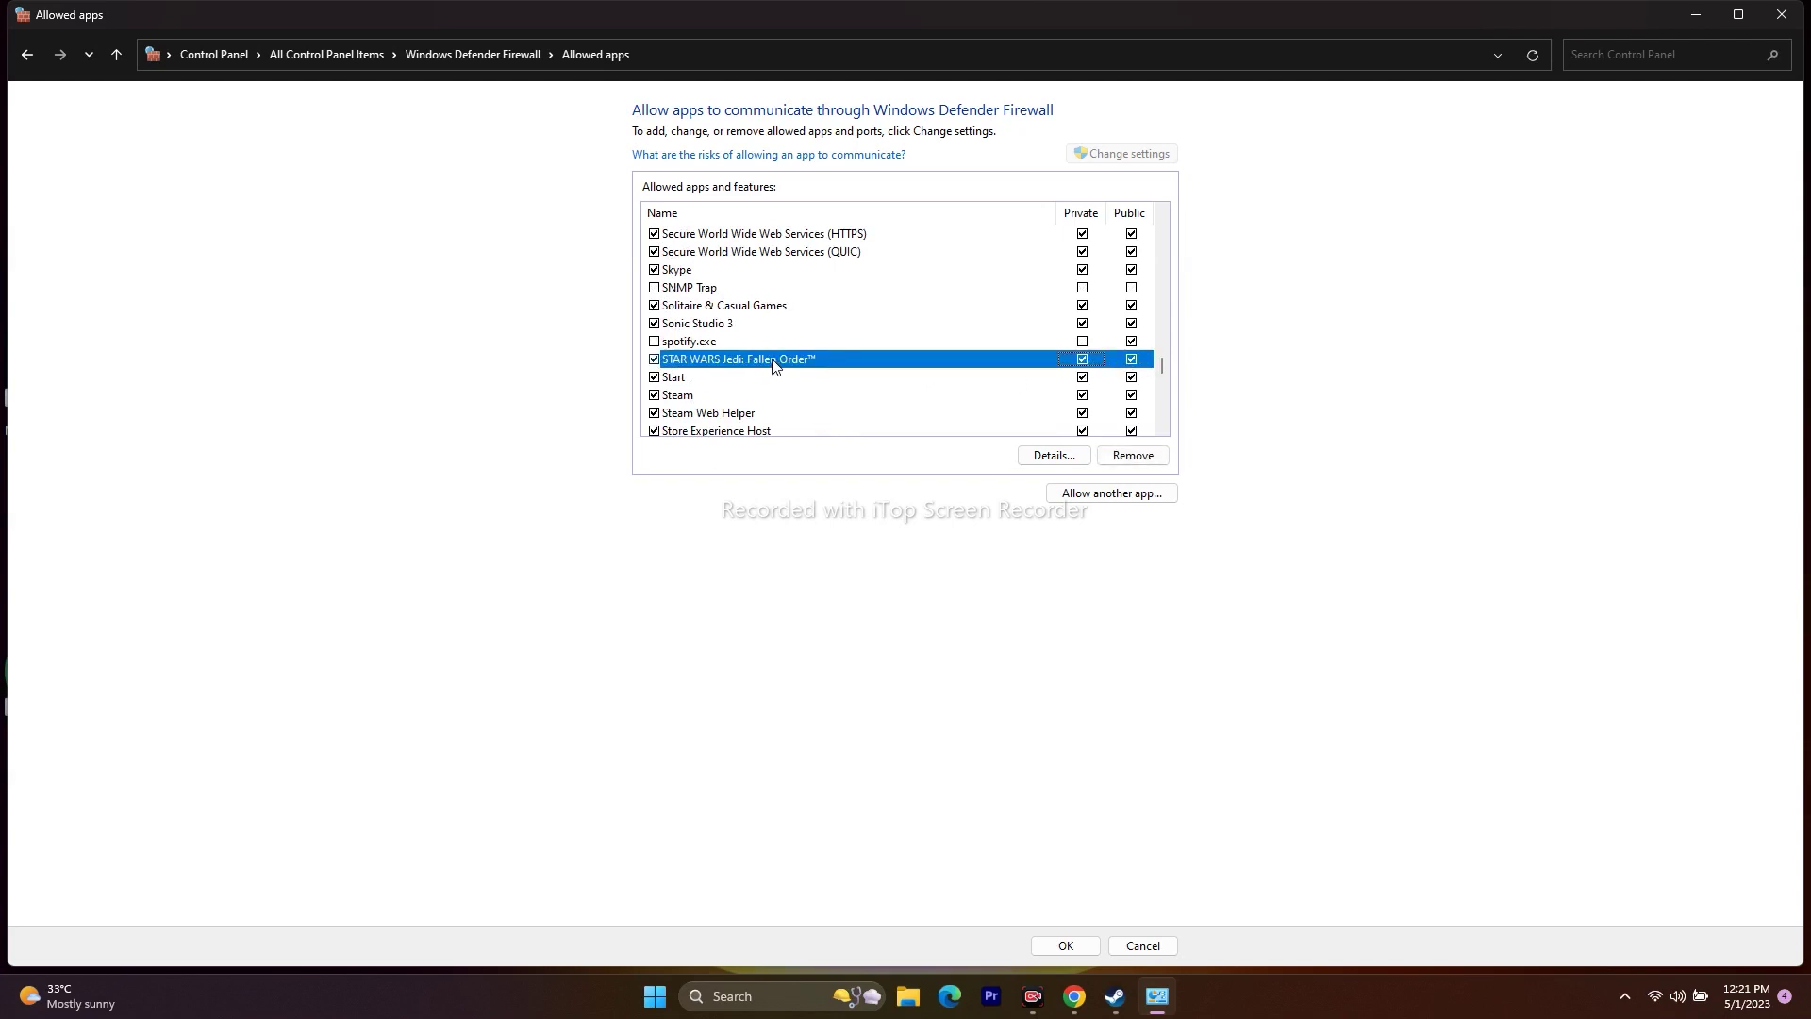
# Step: Start adding another app to the firewall's allowed list and browse to C:\Program Files (x86)\Steam\steamapps\common
pyautogui.click(1132, 497)
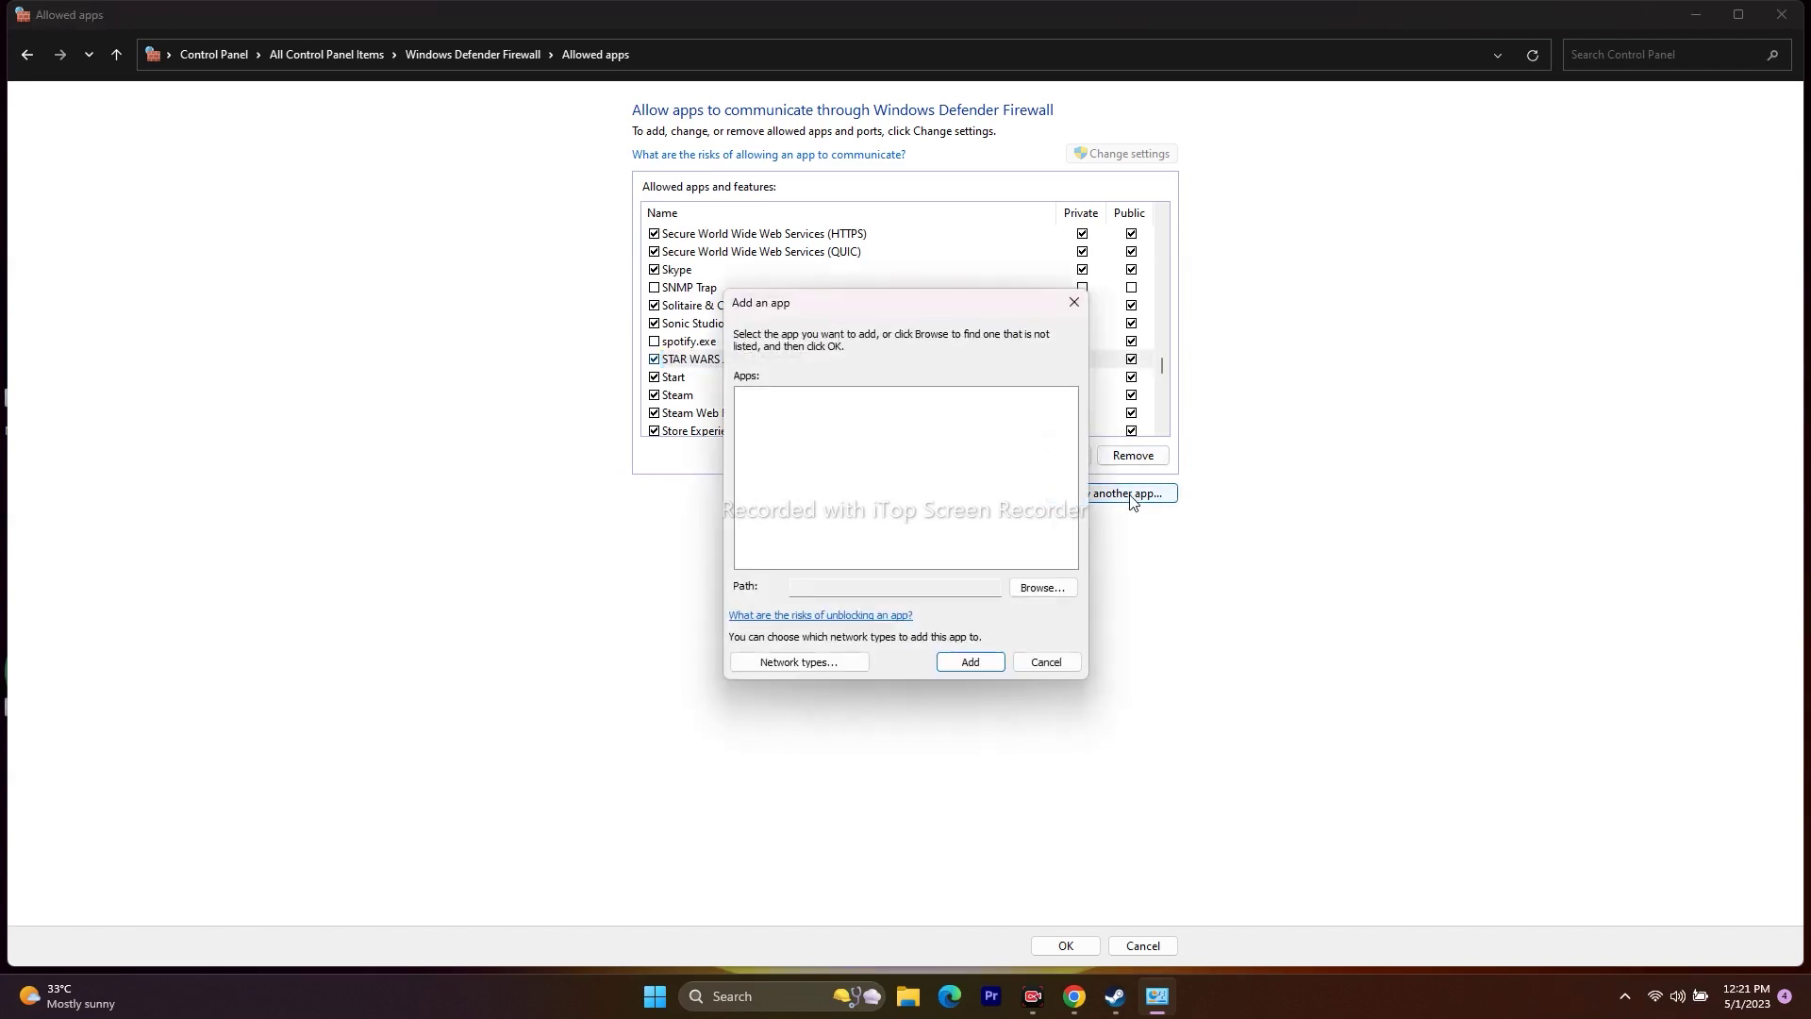
pyautogui.click(1057, 591)
pyautogui.click(837, 710)
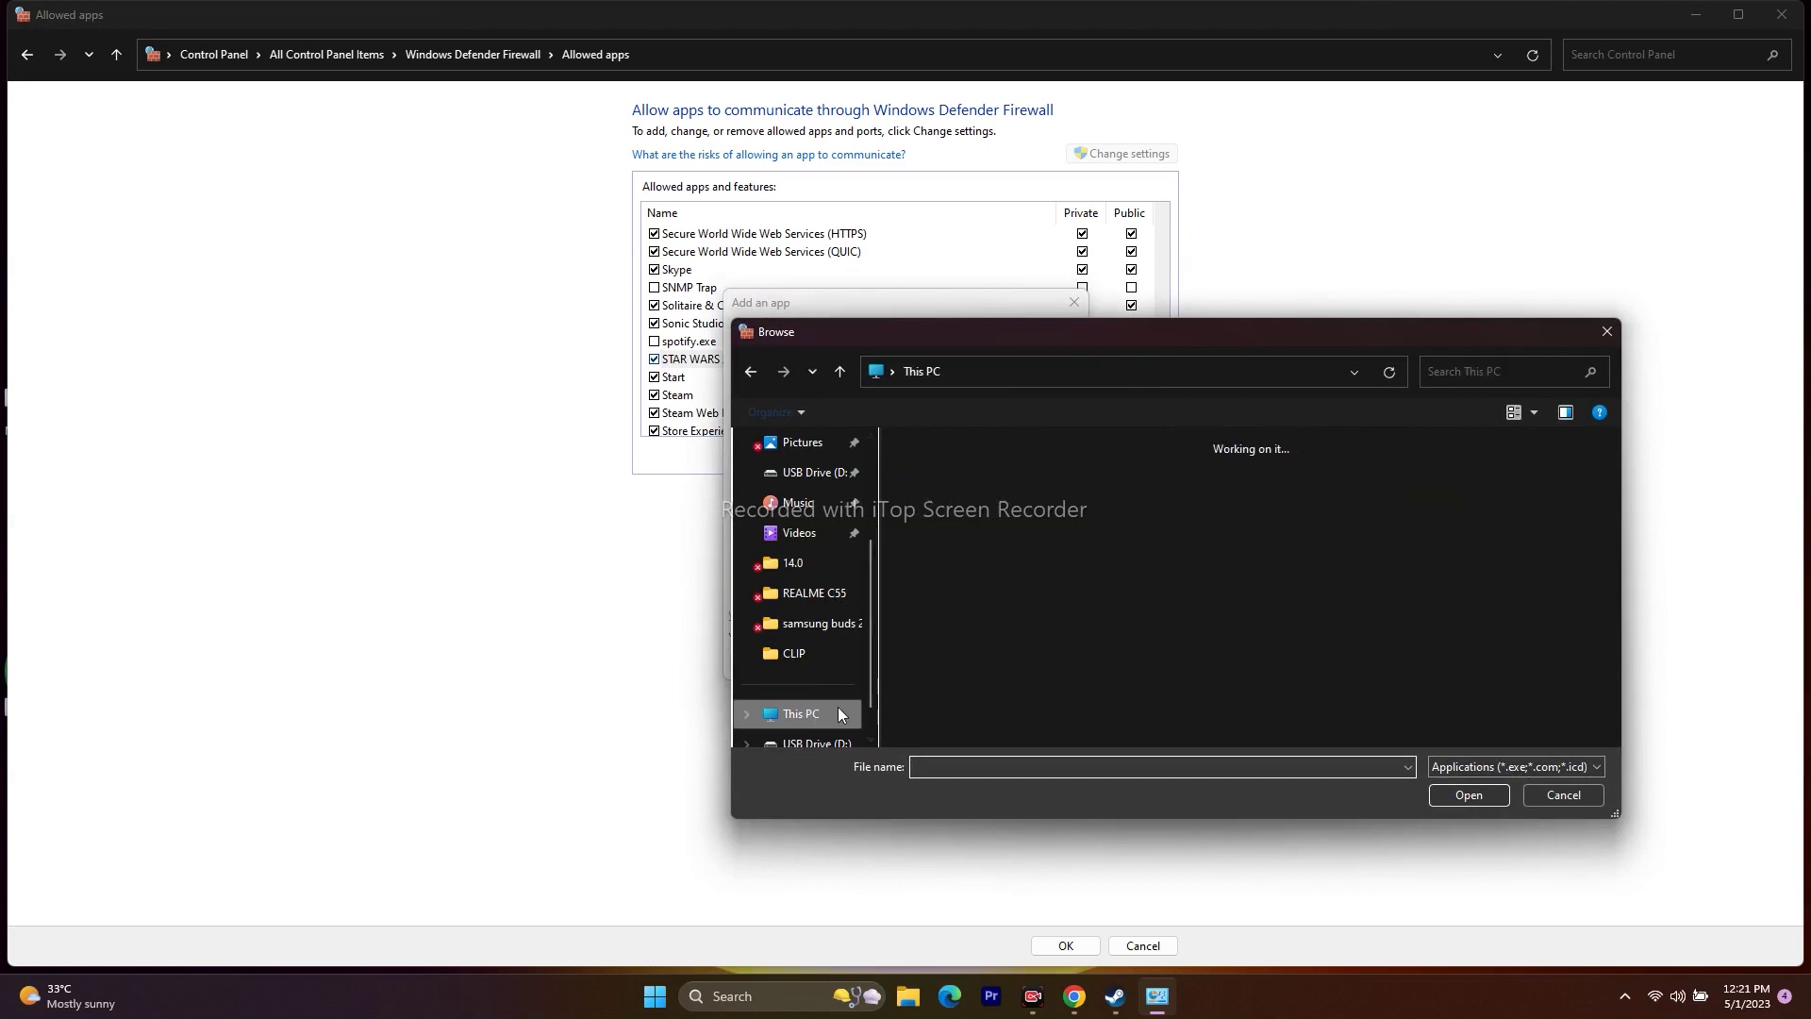
pyautogui.doubleClick(956, 500)
pyautogui.scroll(-5, 1000, 509)
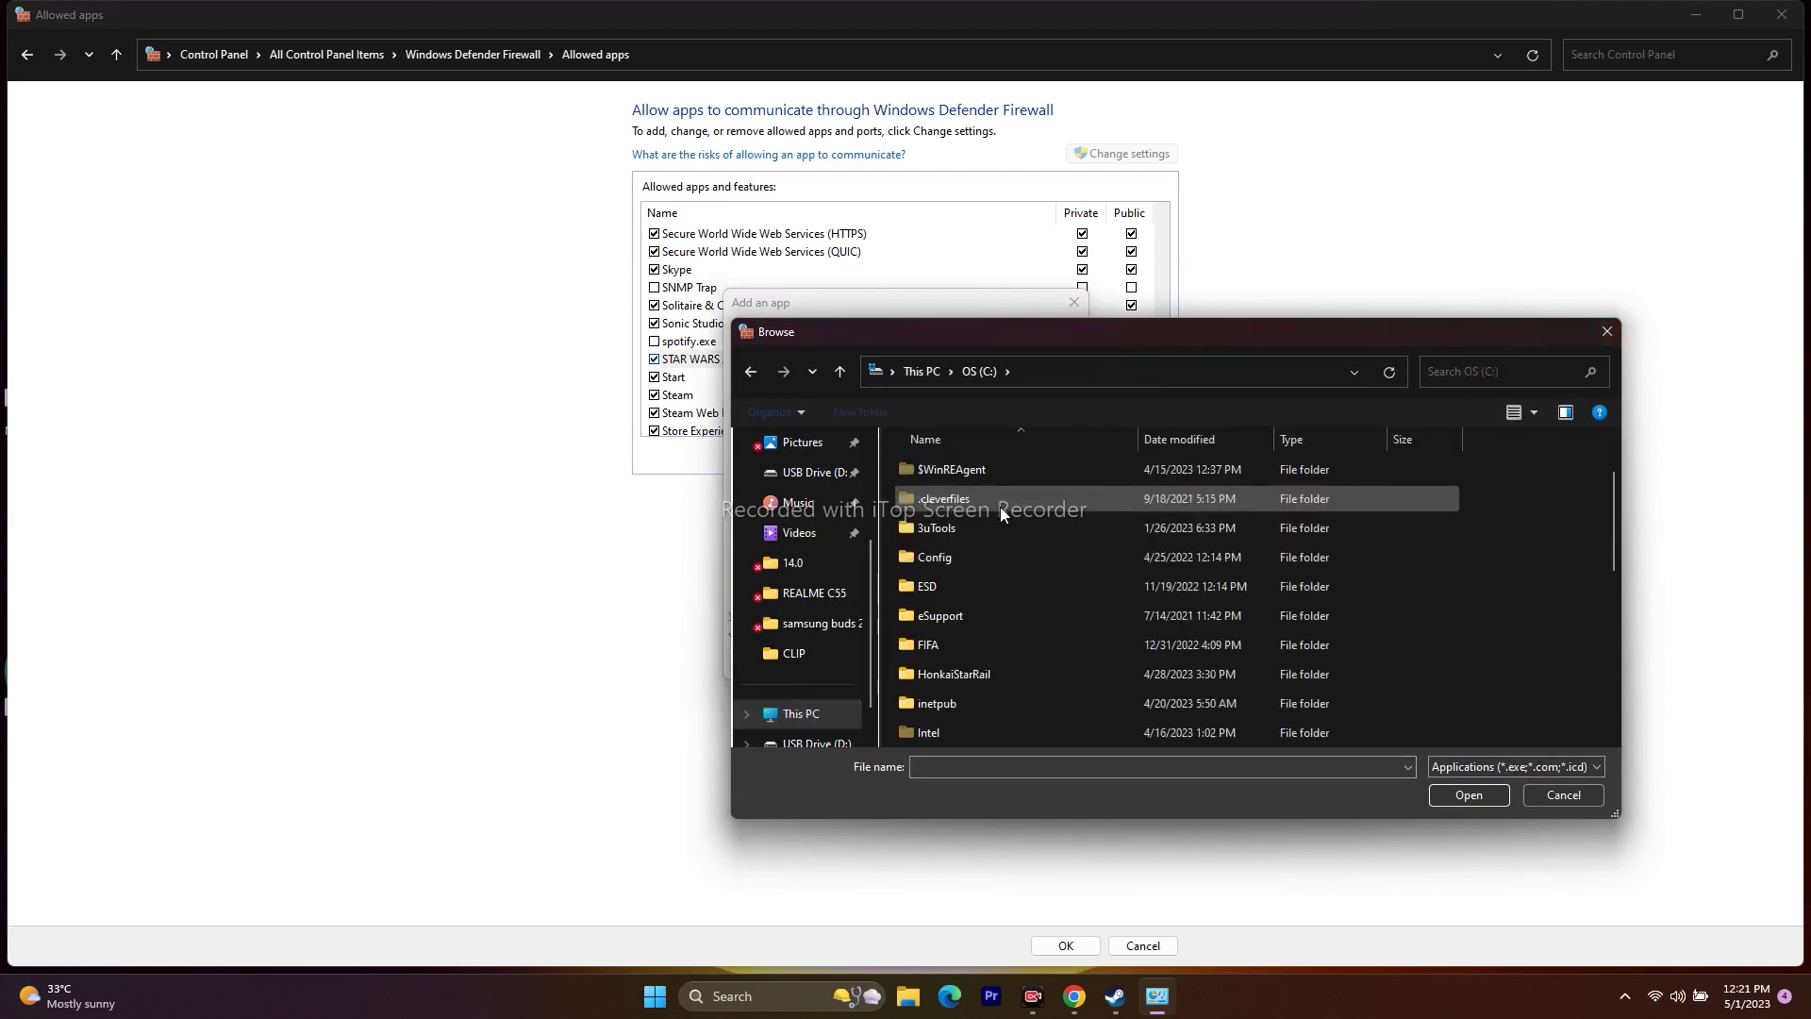
pyautogui.doubleClick(1011, 473)
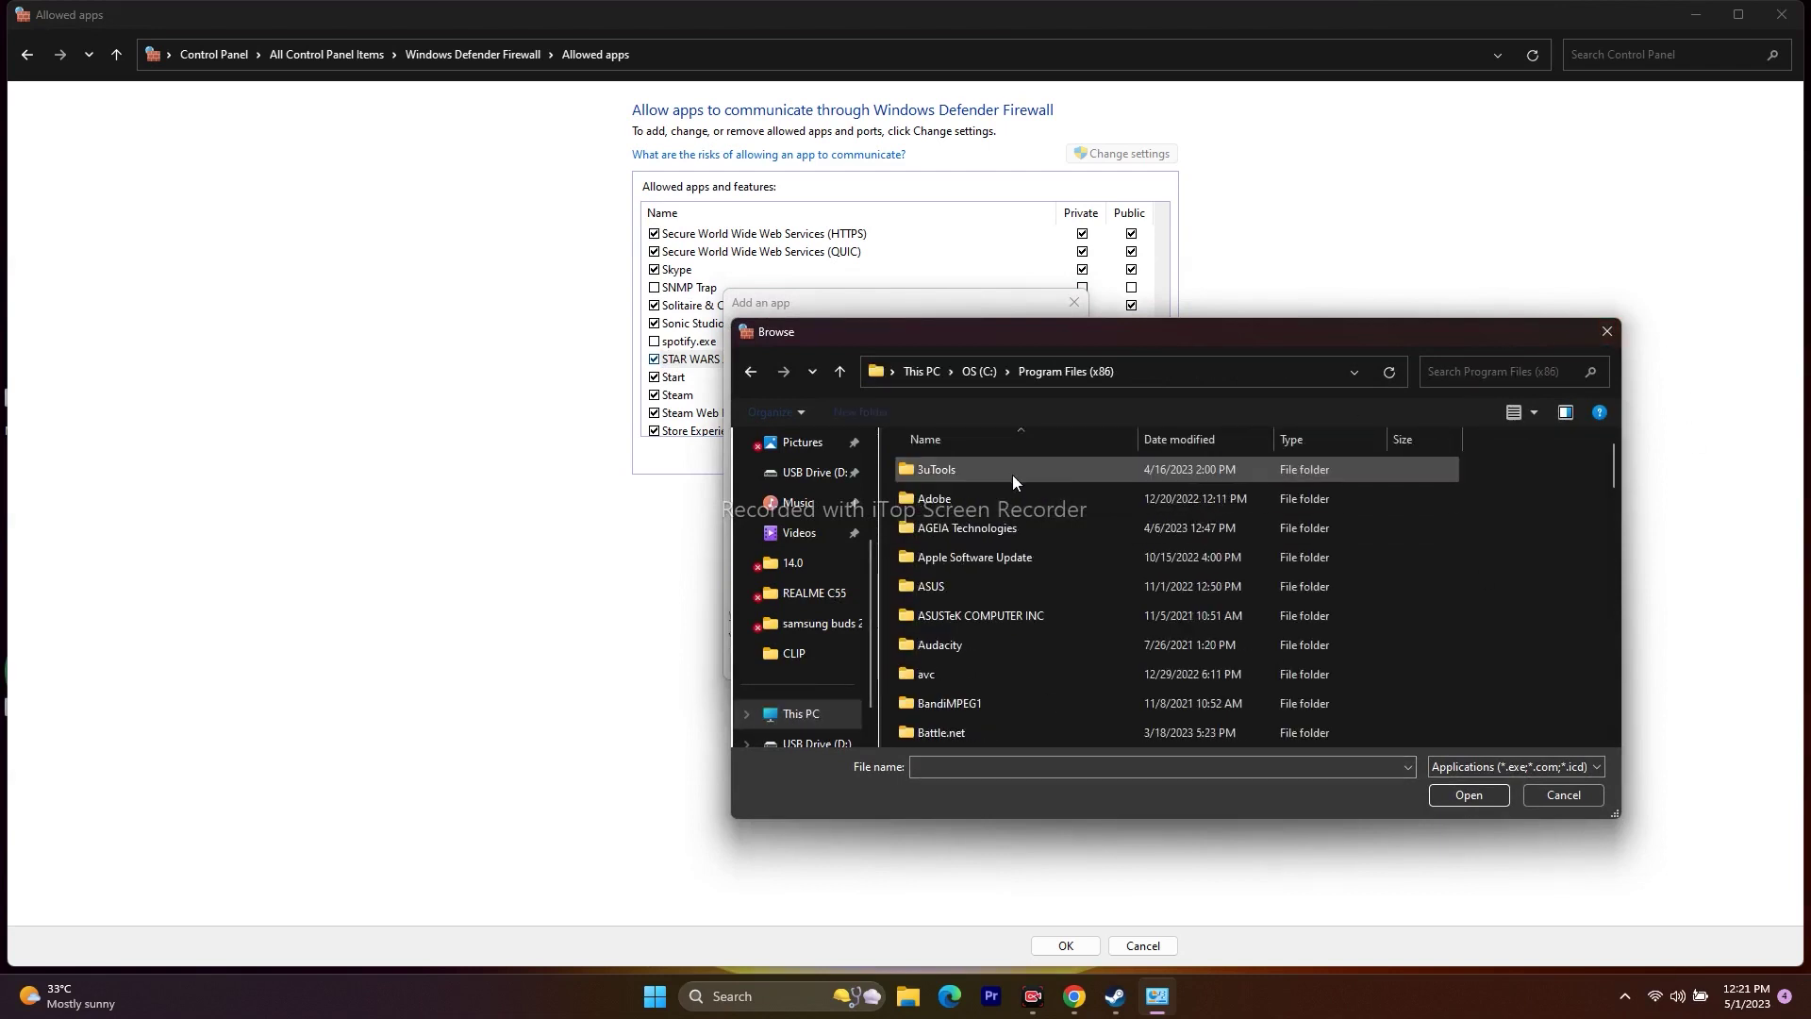
pyautogui.scroll(-4, 999, 506)
pyautogui.scroll(-9, 1000, 507)
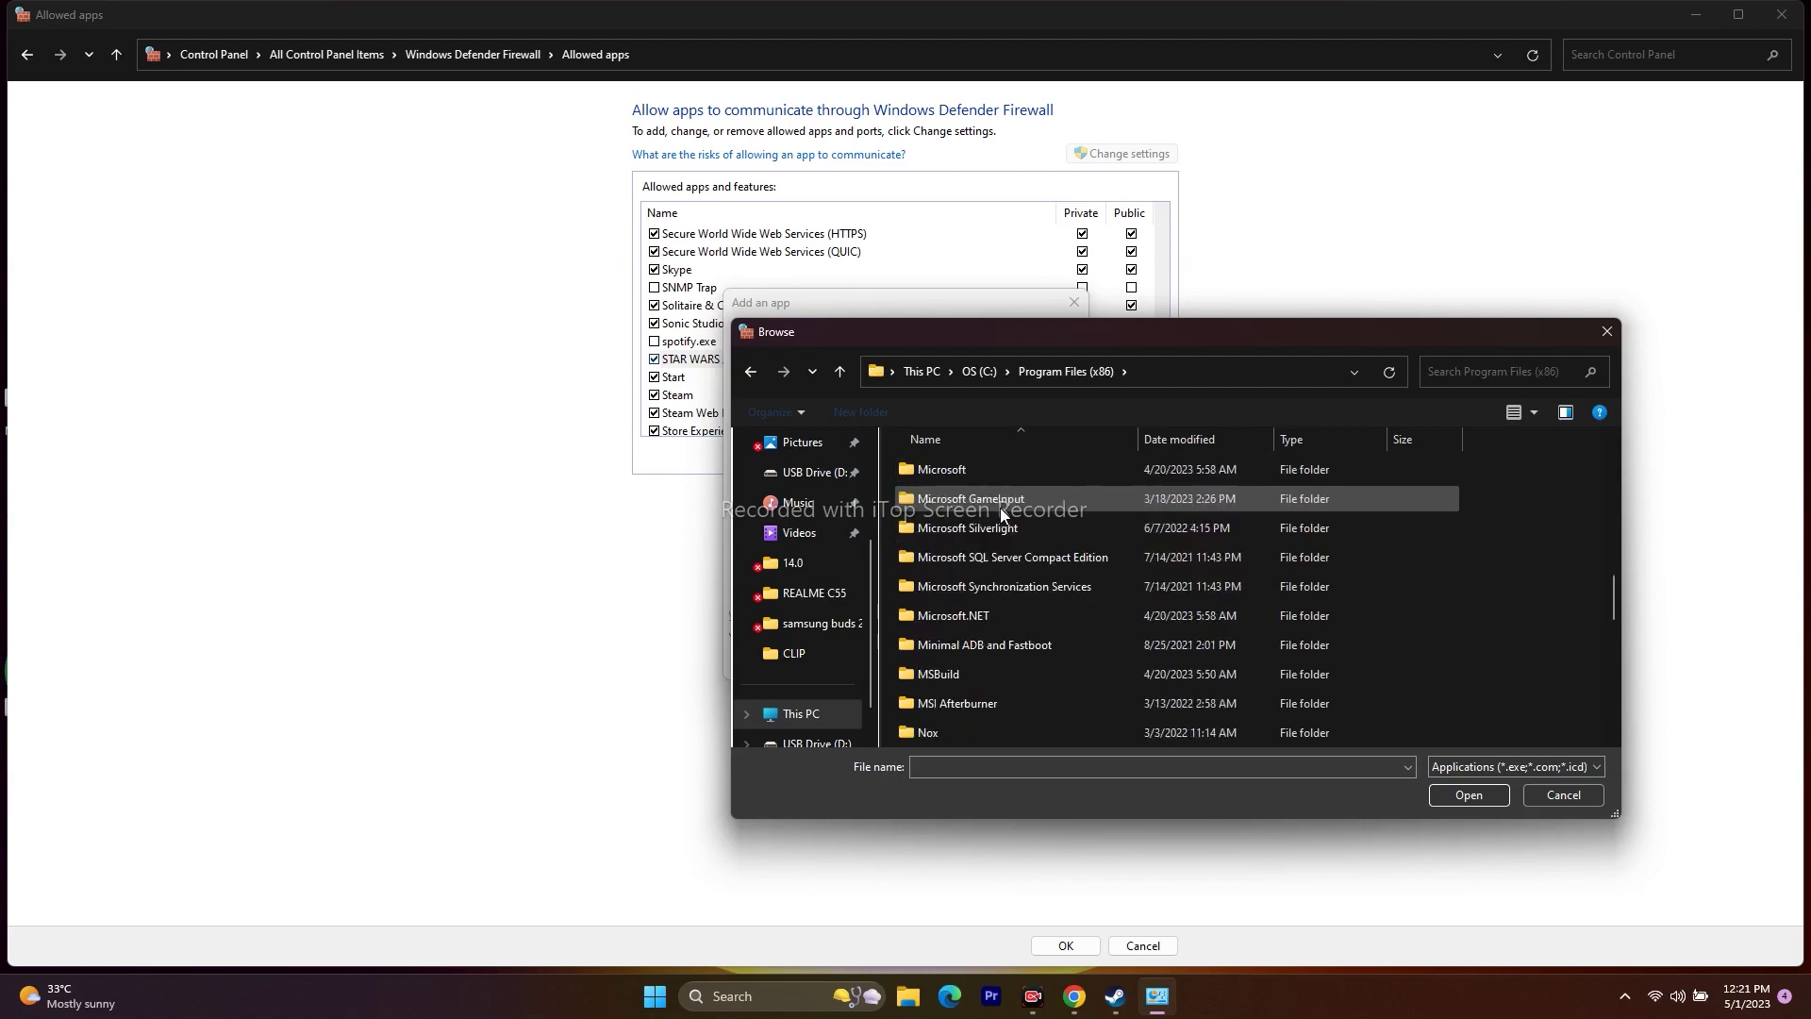
pyautogui.doubleClick(949, 644)
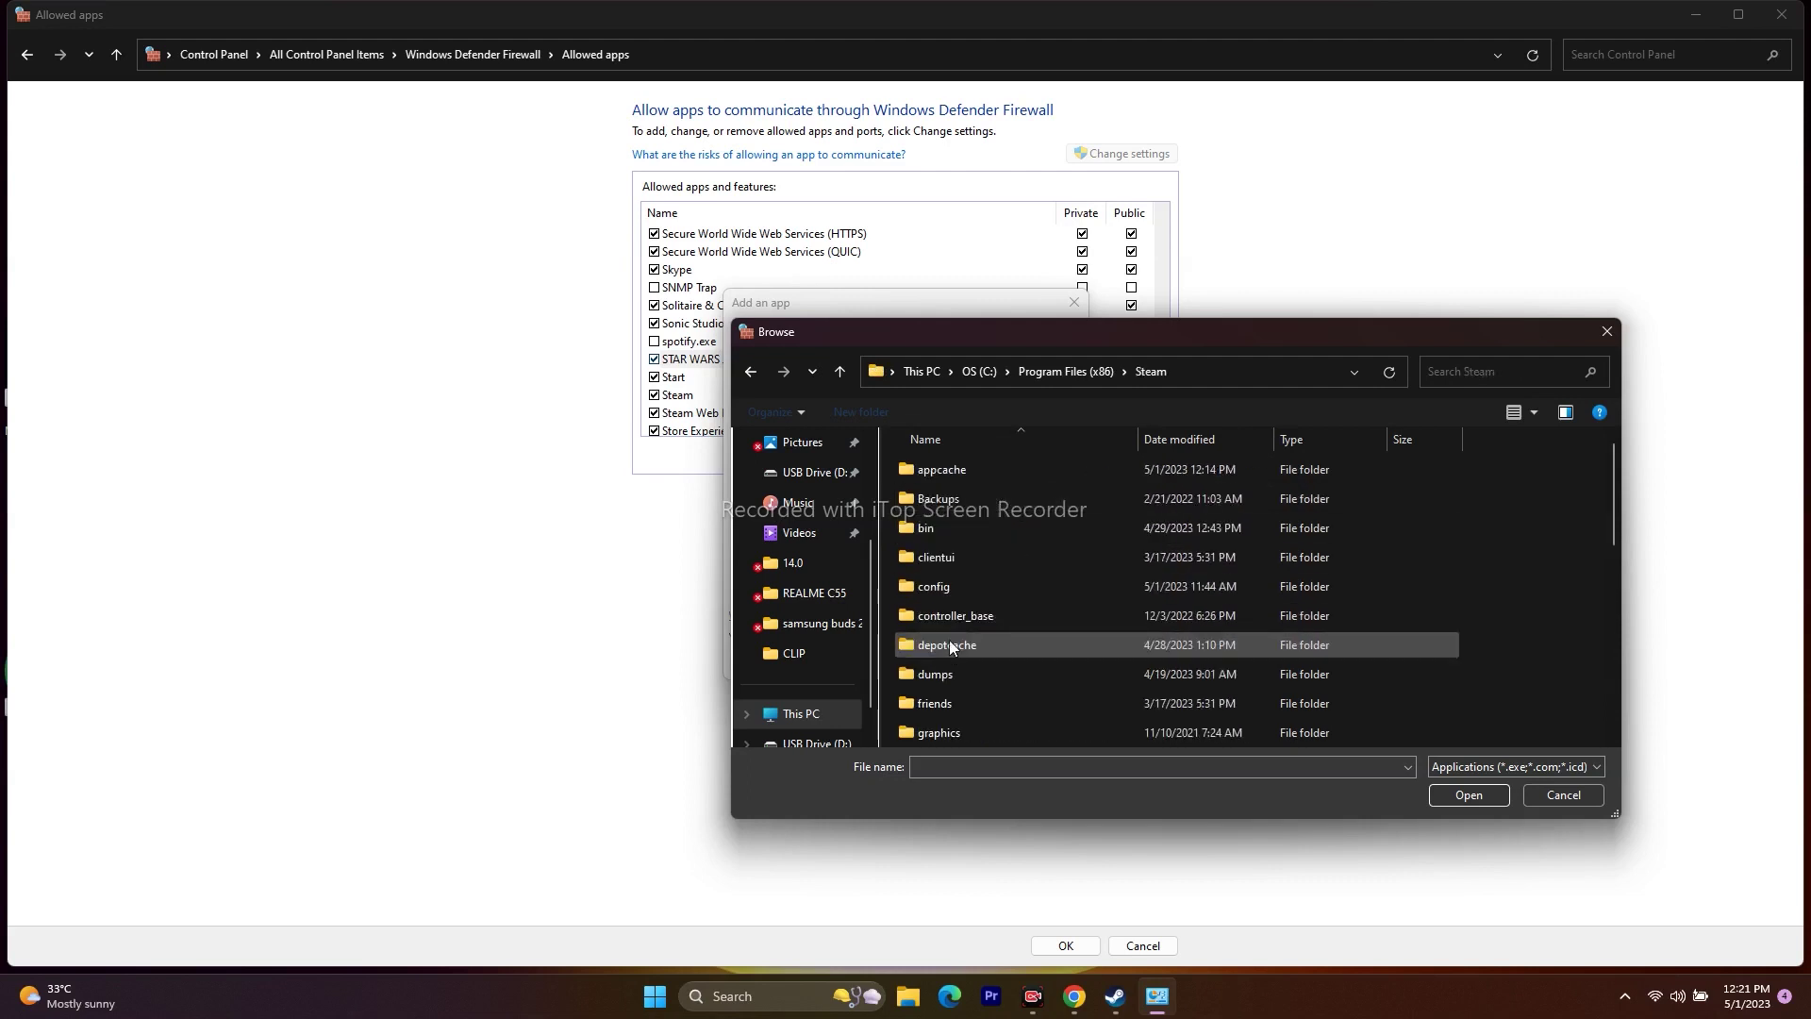
pyautogui.scroll(-4, 975, 507)
pyautogui.doubleClick(987, 617)
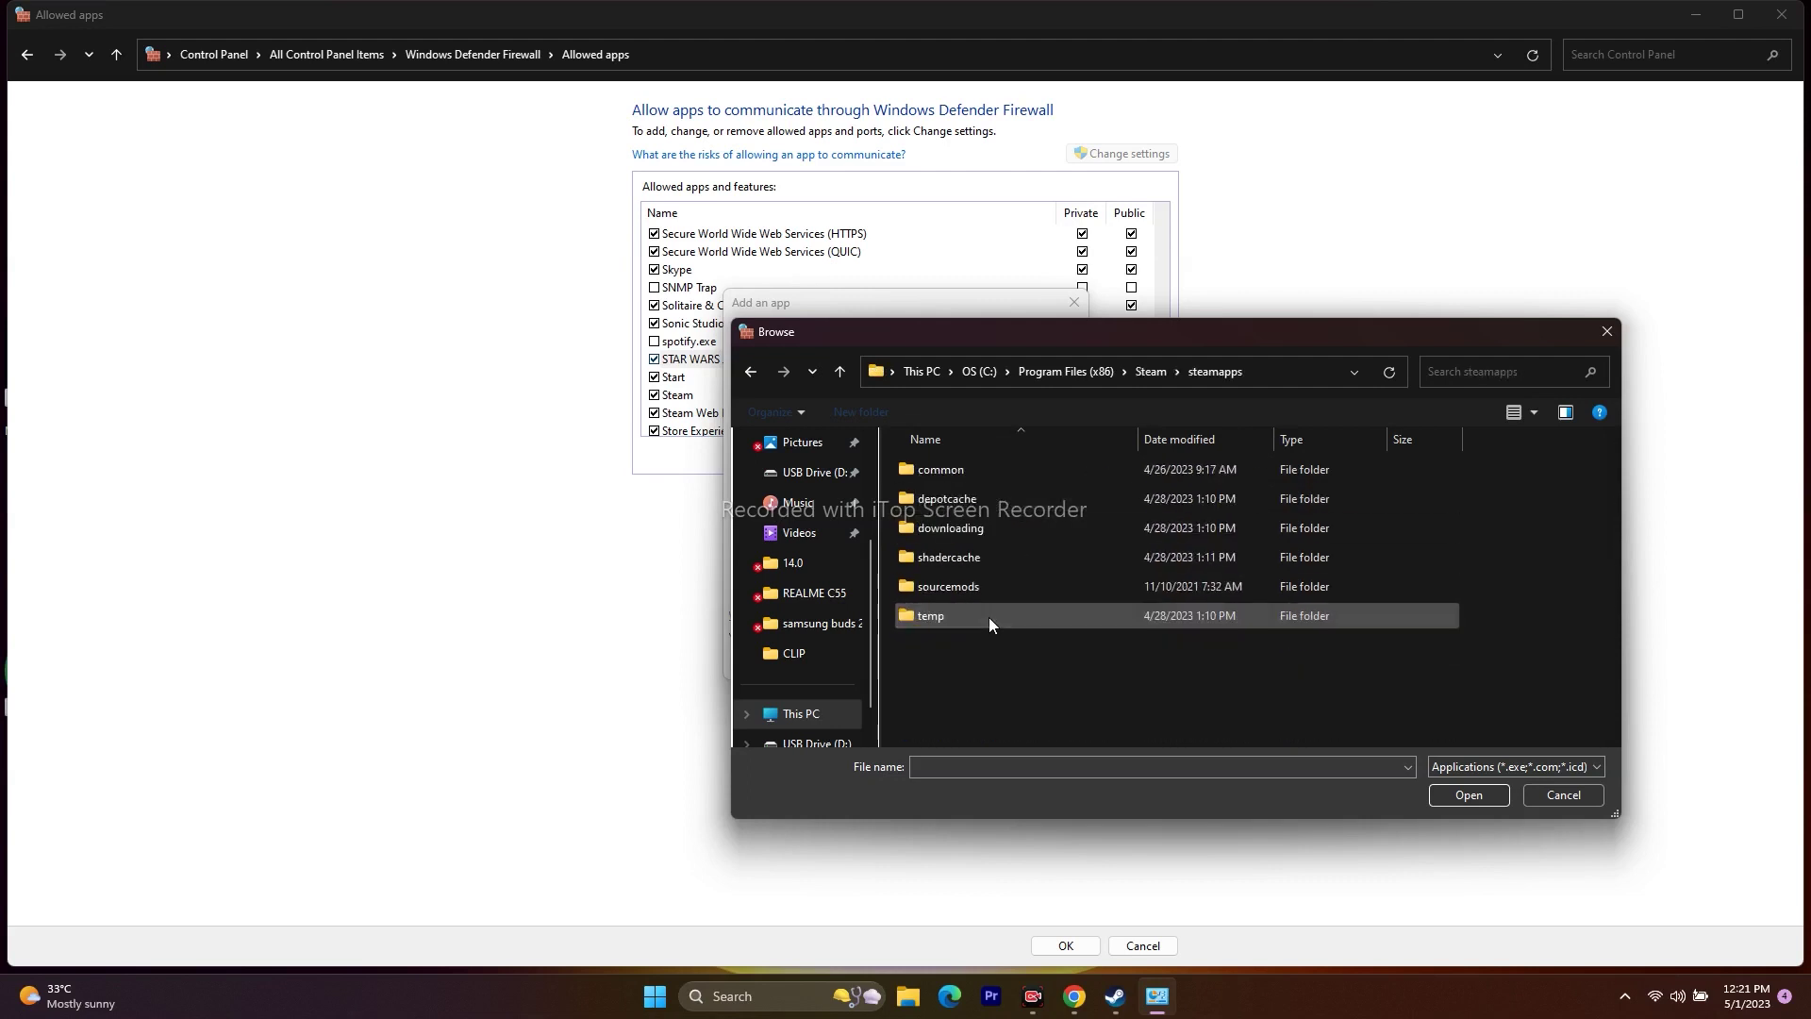
pyautogui.doubleClick(978, 474)
# Step: Select JediSurvivor in Jedi Survivor\SwGame\Binaries\Win64 and add it to the firewall's allowed apps
pyautogui.scroll(-3, 998, 572)
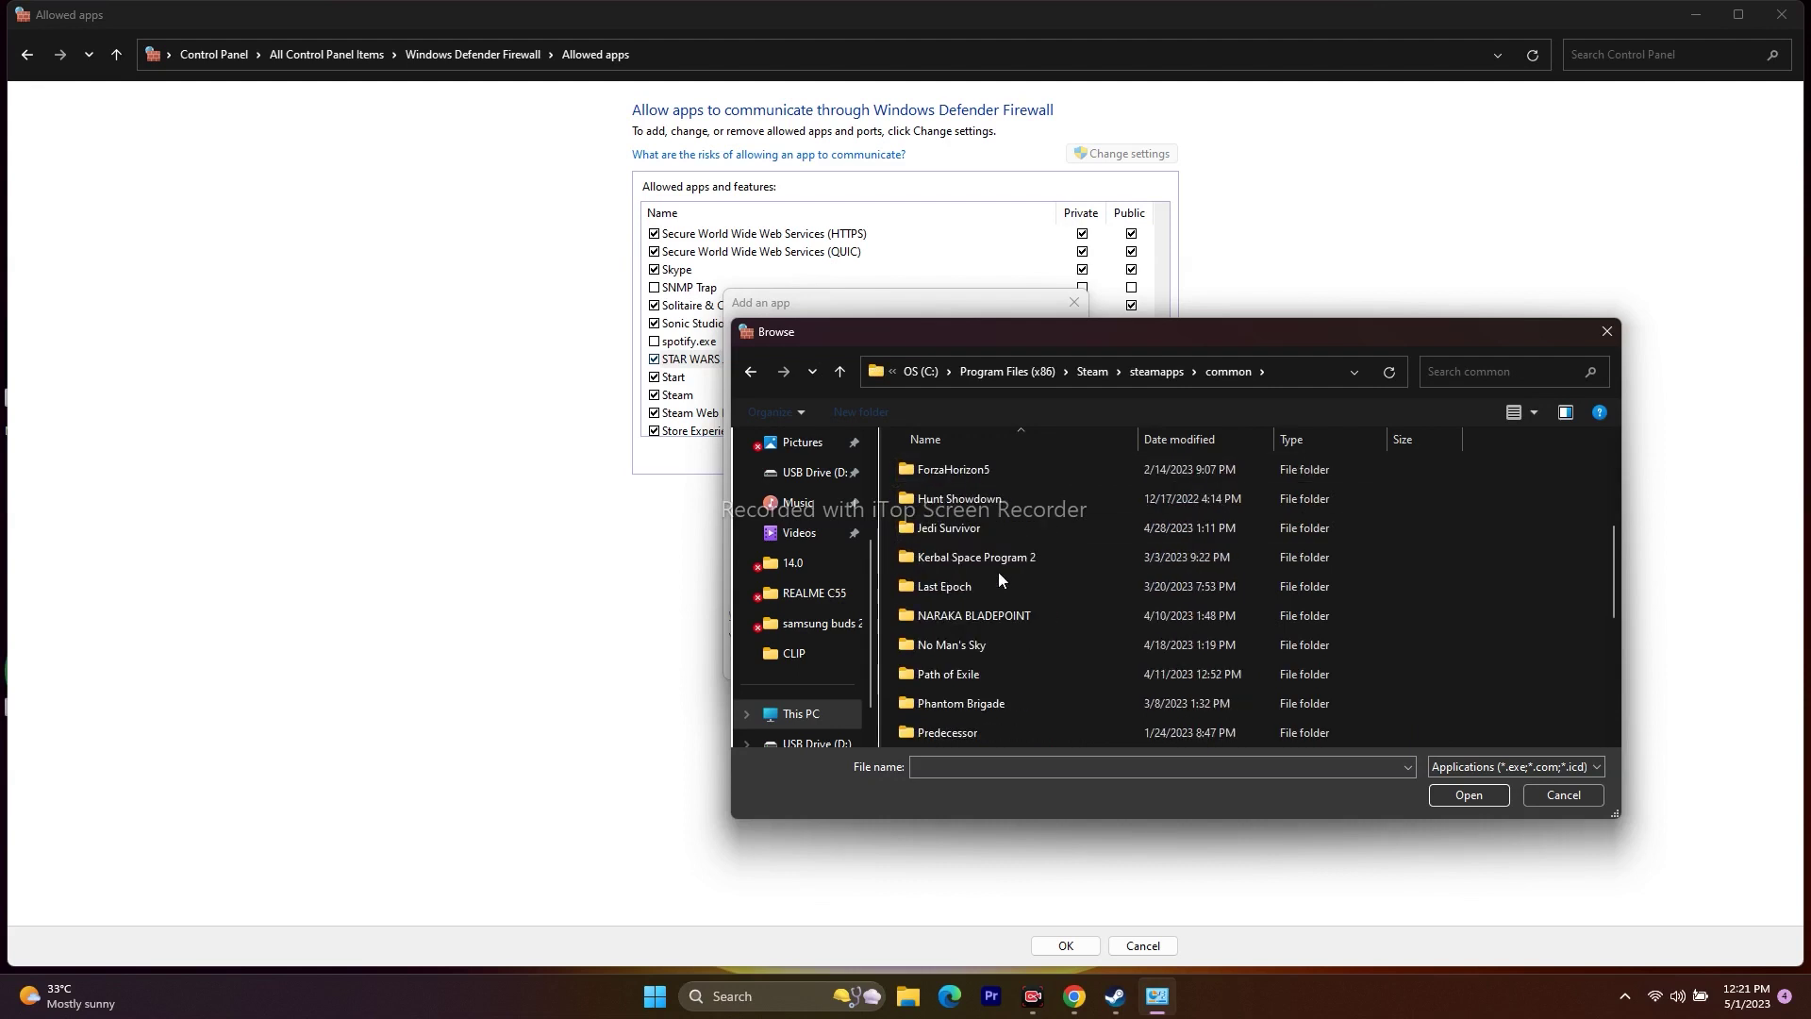
pyautogui.doubleClick(982, 528)
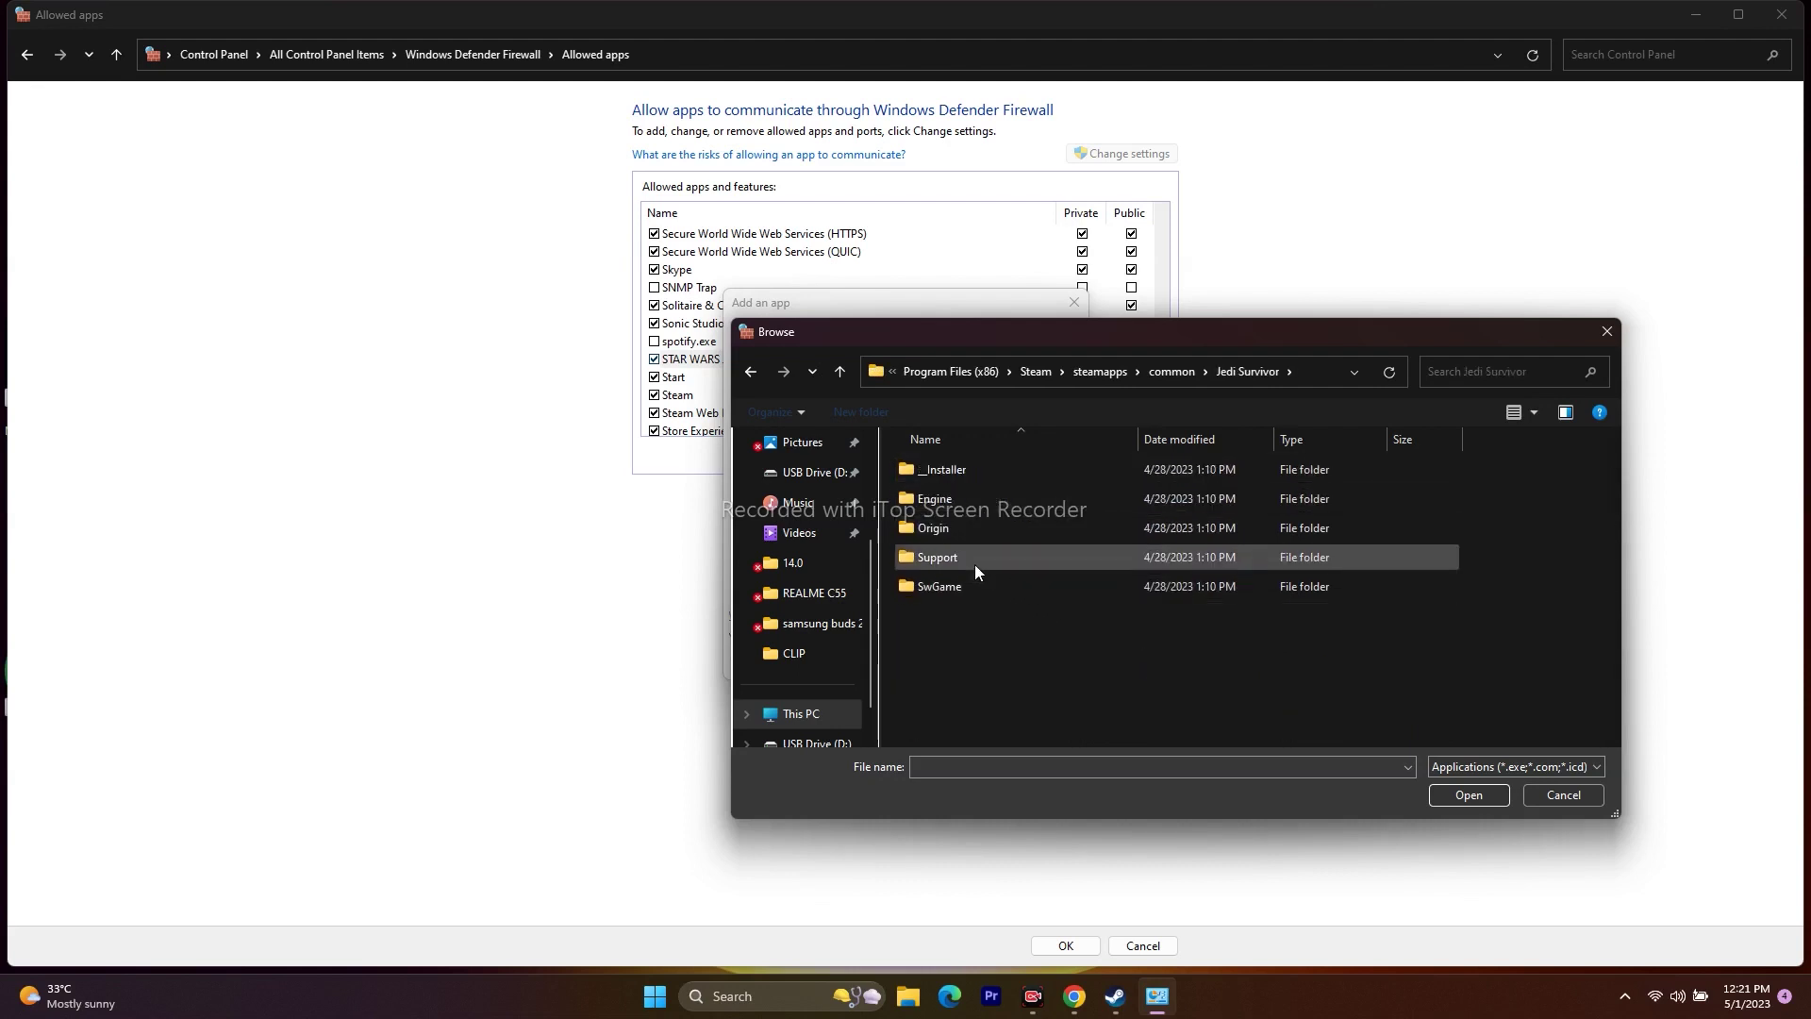
pyautogui.doubleClick(924, 588)
pyautogui.doubleClick(958, 471)
pyautogui.doubleClick(960, 472)
pyautogui.click(953, 498)
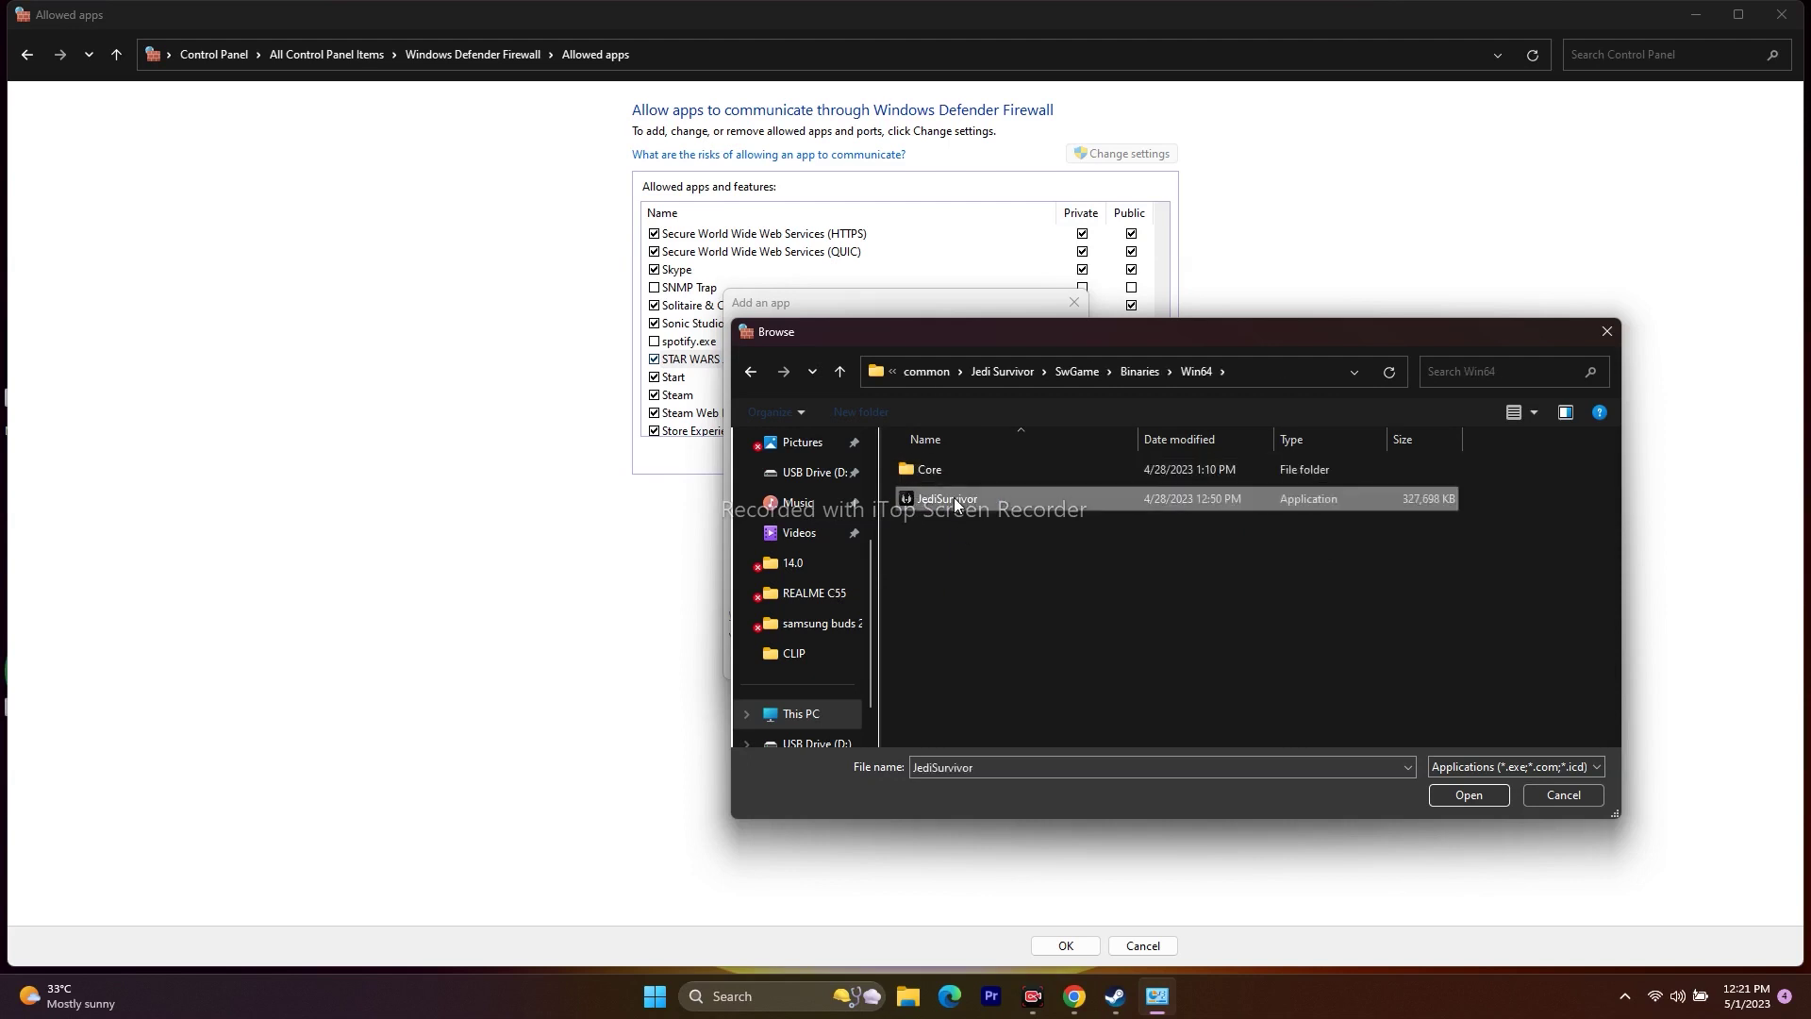
pyautogui.click(1457, 794)
pyautogui.click(977, 664)
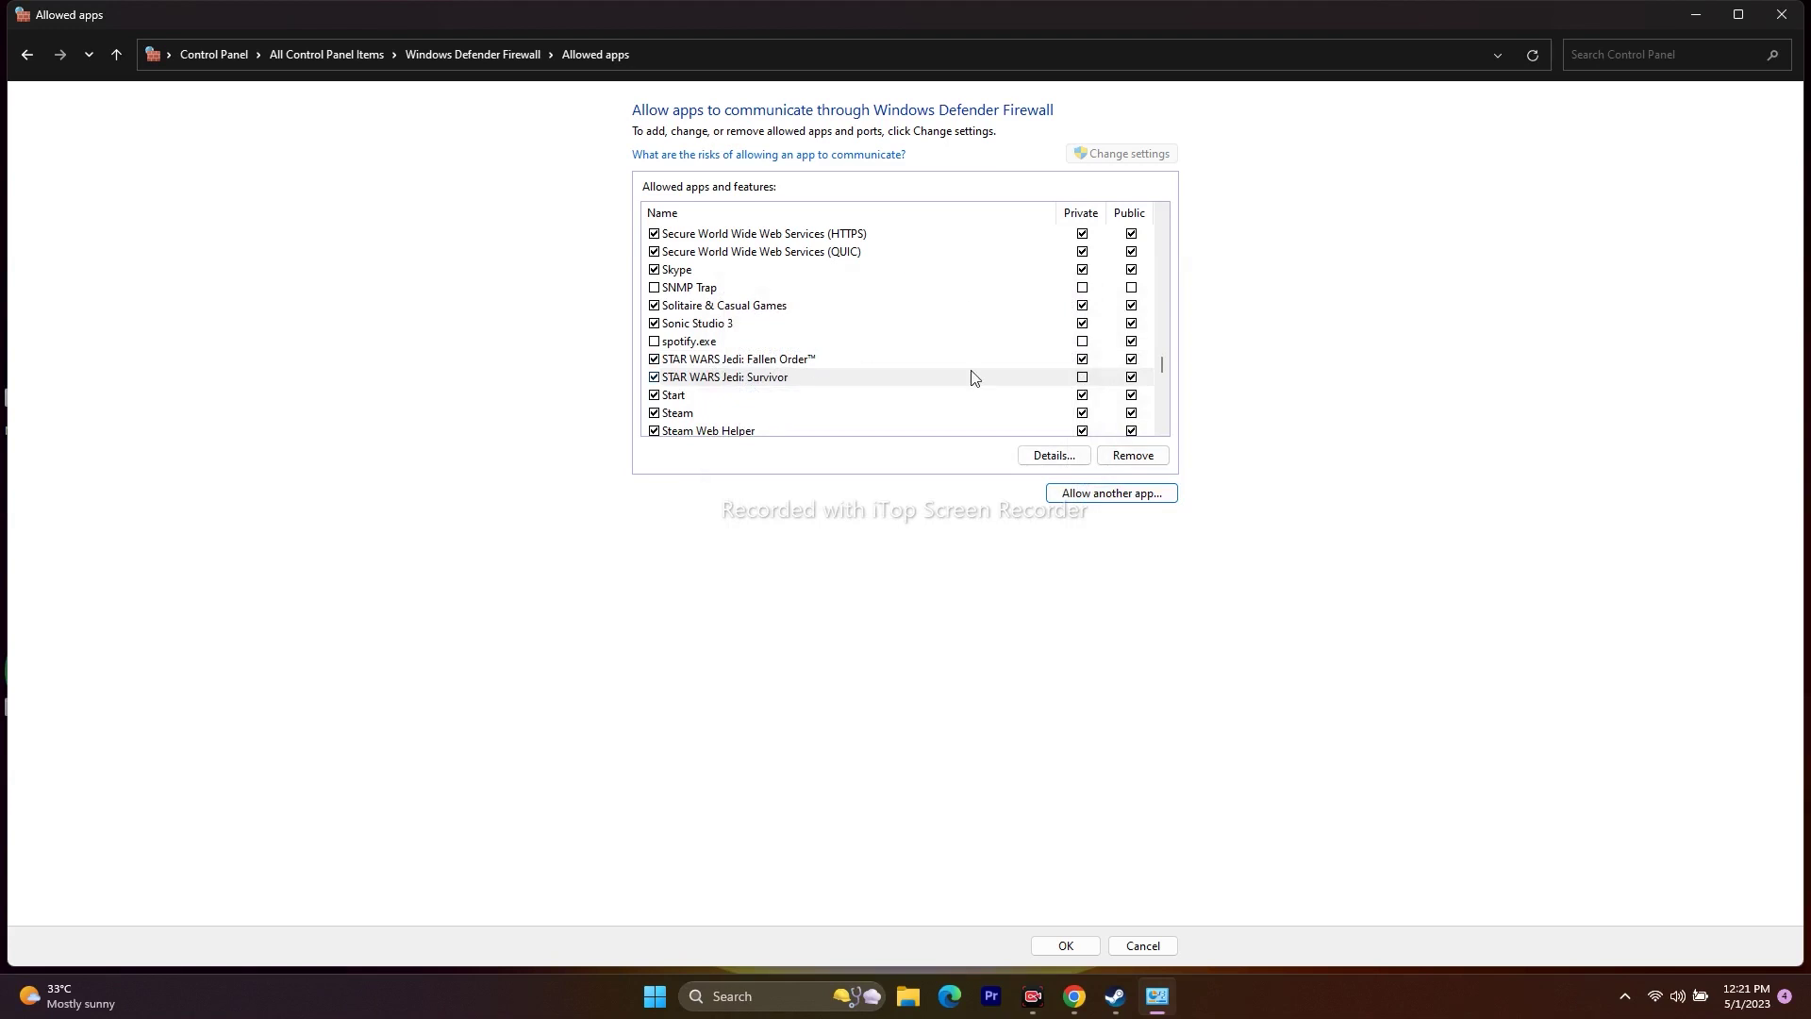
# Step: Allow STAR WARS Jedi: Survivor on private networks and close the firewall's allowed apps window
pyautogui.click(1083, 378)
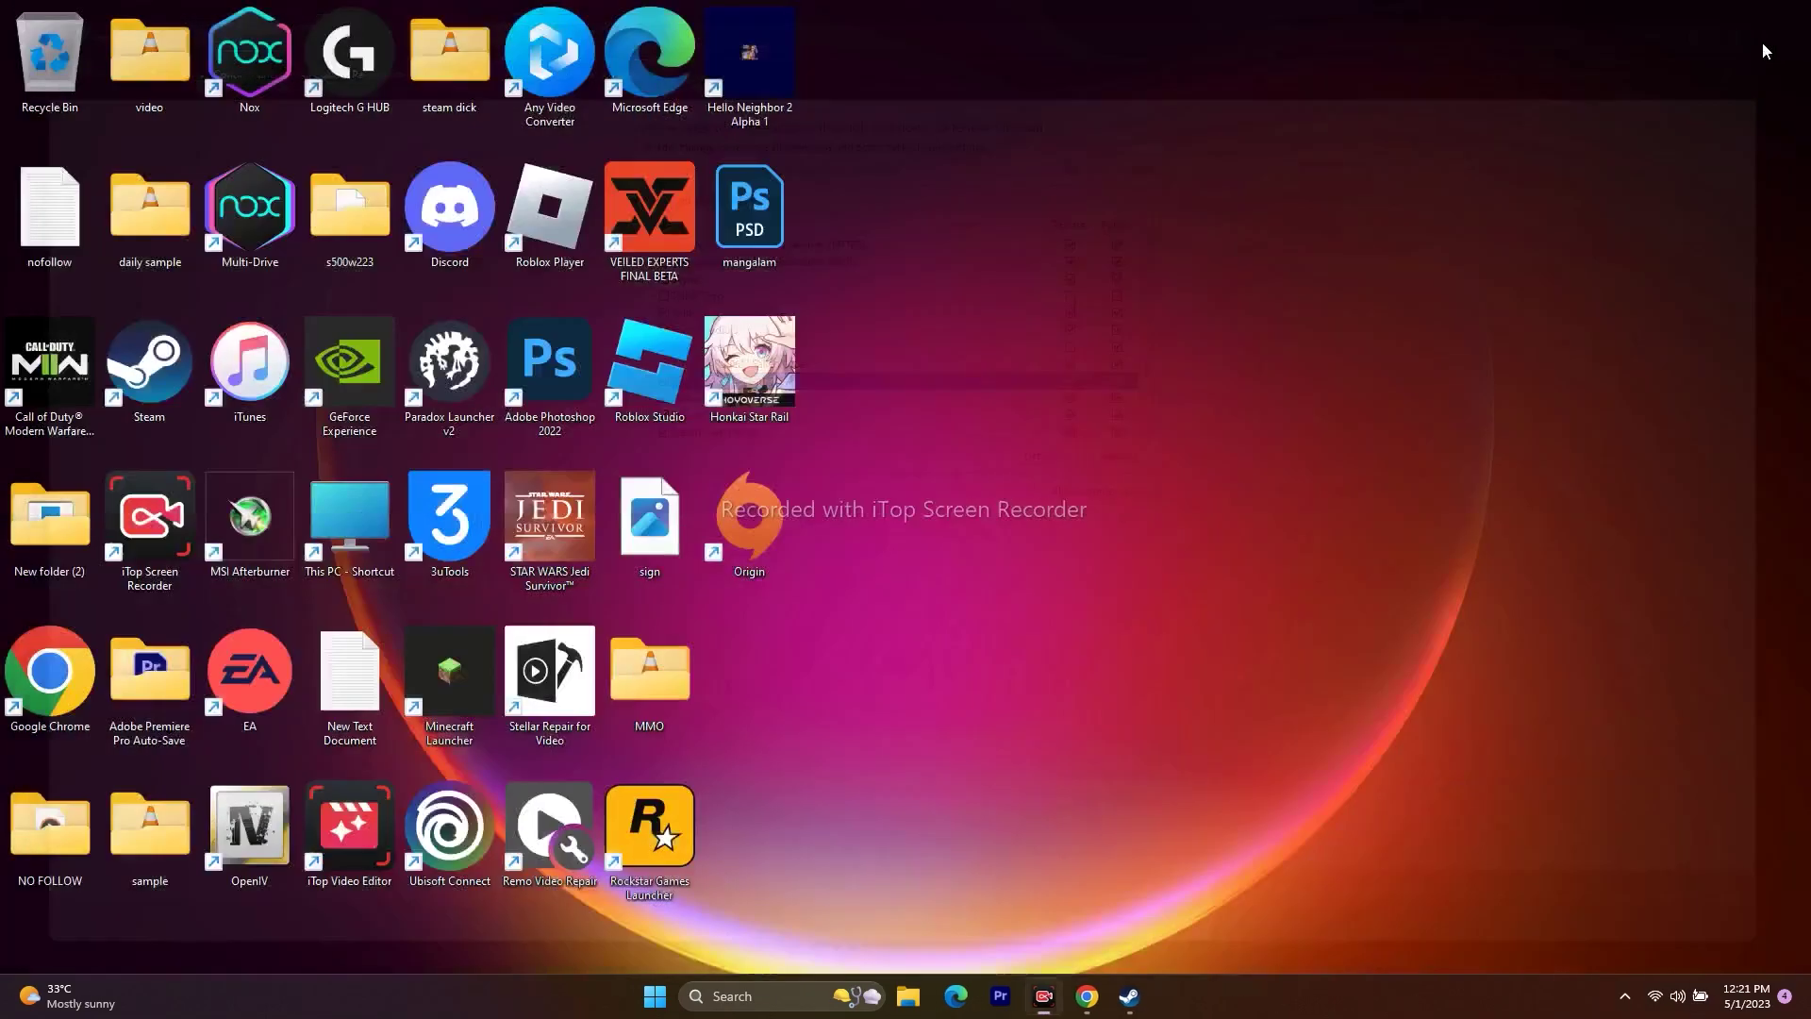
pyautogui.click(1780, 14)
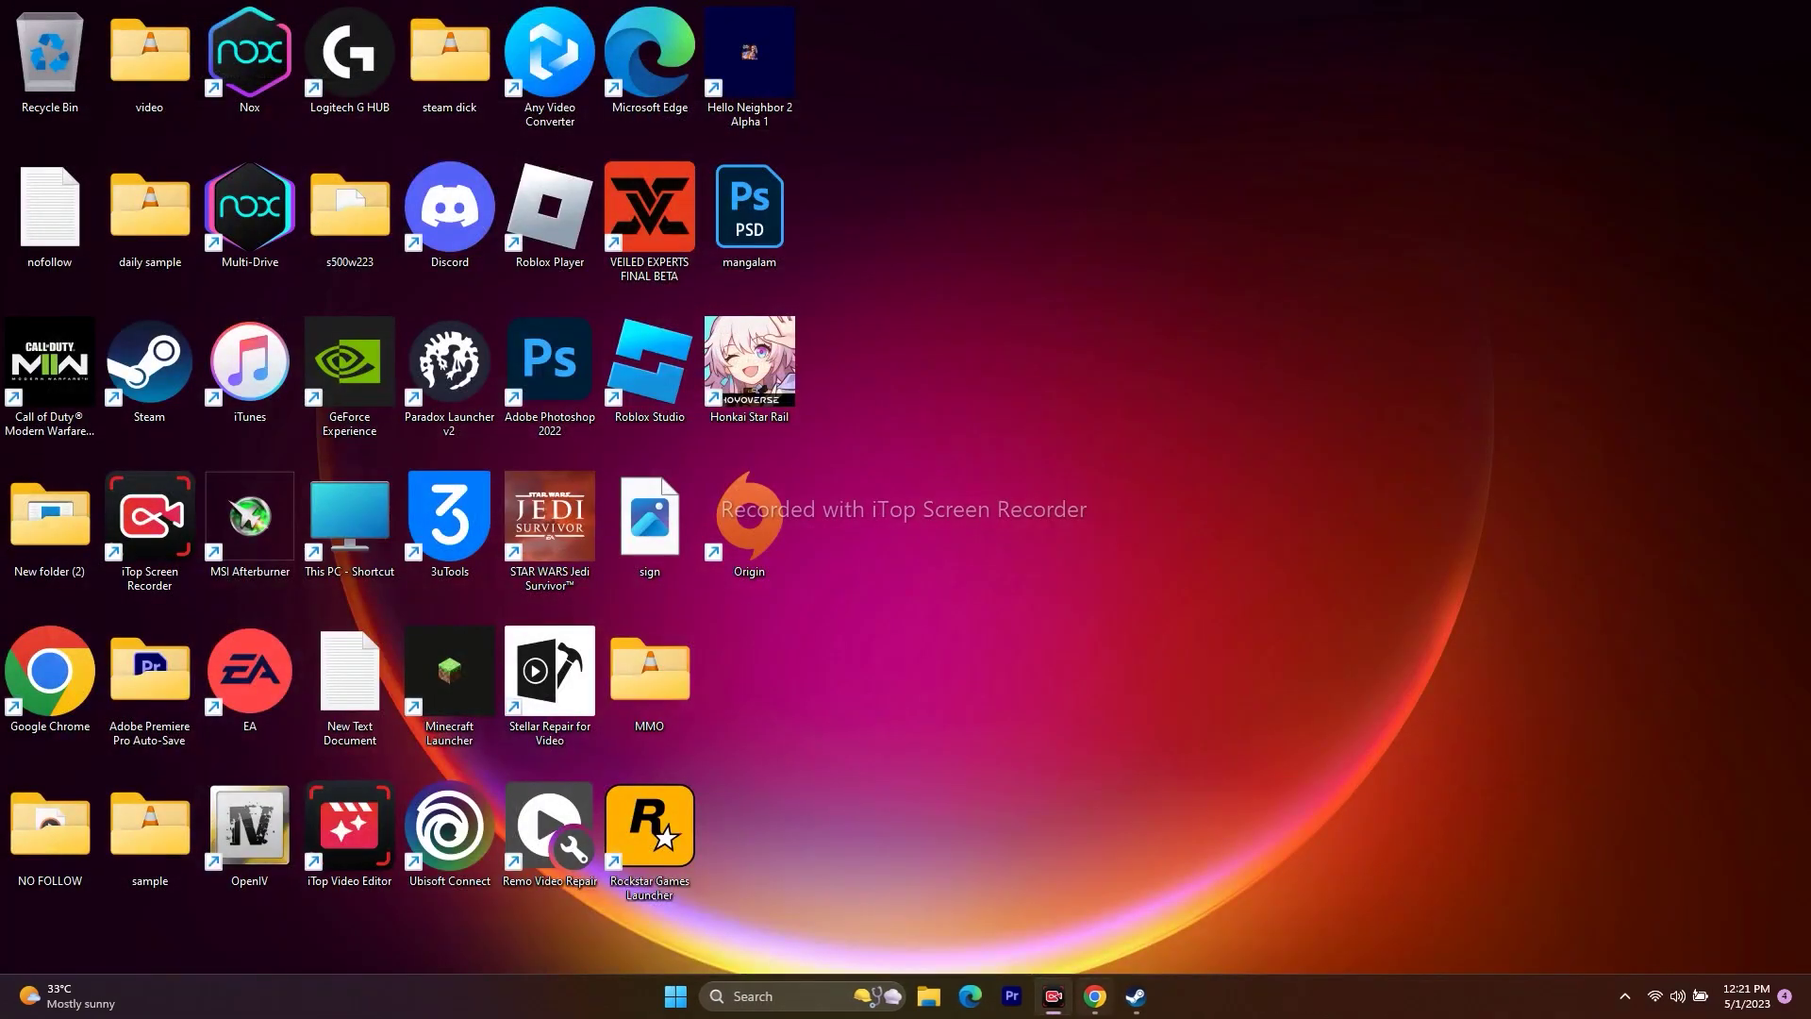
# Step: Bring up Steam and minimize it, and open the Windows Graphics settings to look through the apps with custom options
pyautogui.click(1135, 998)
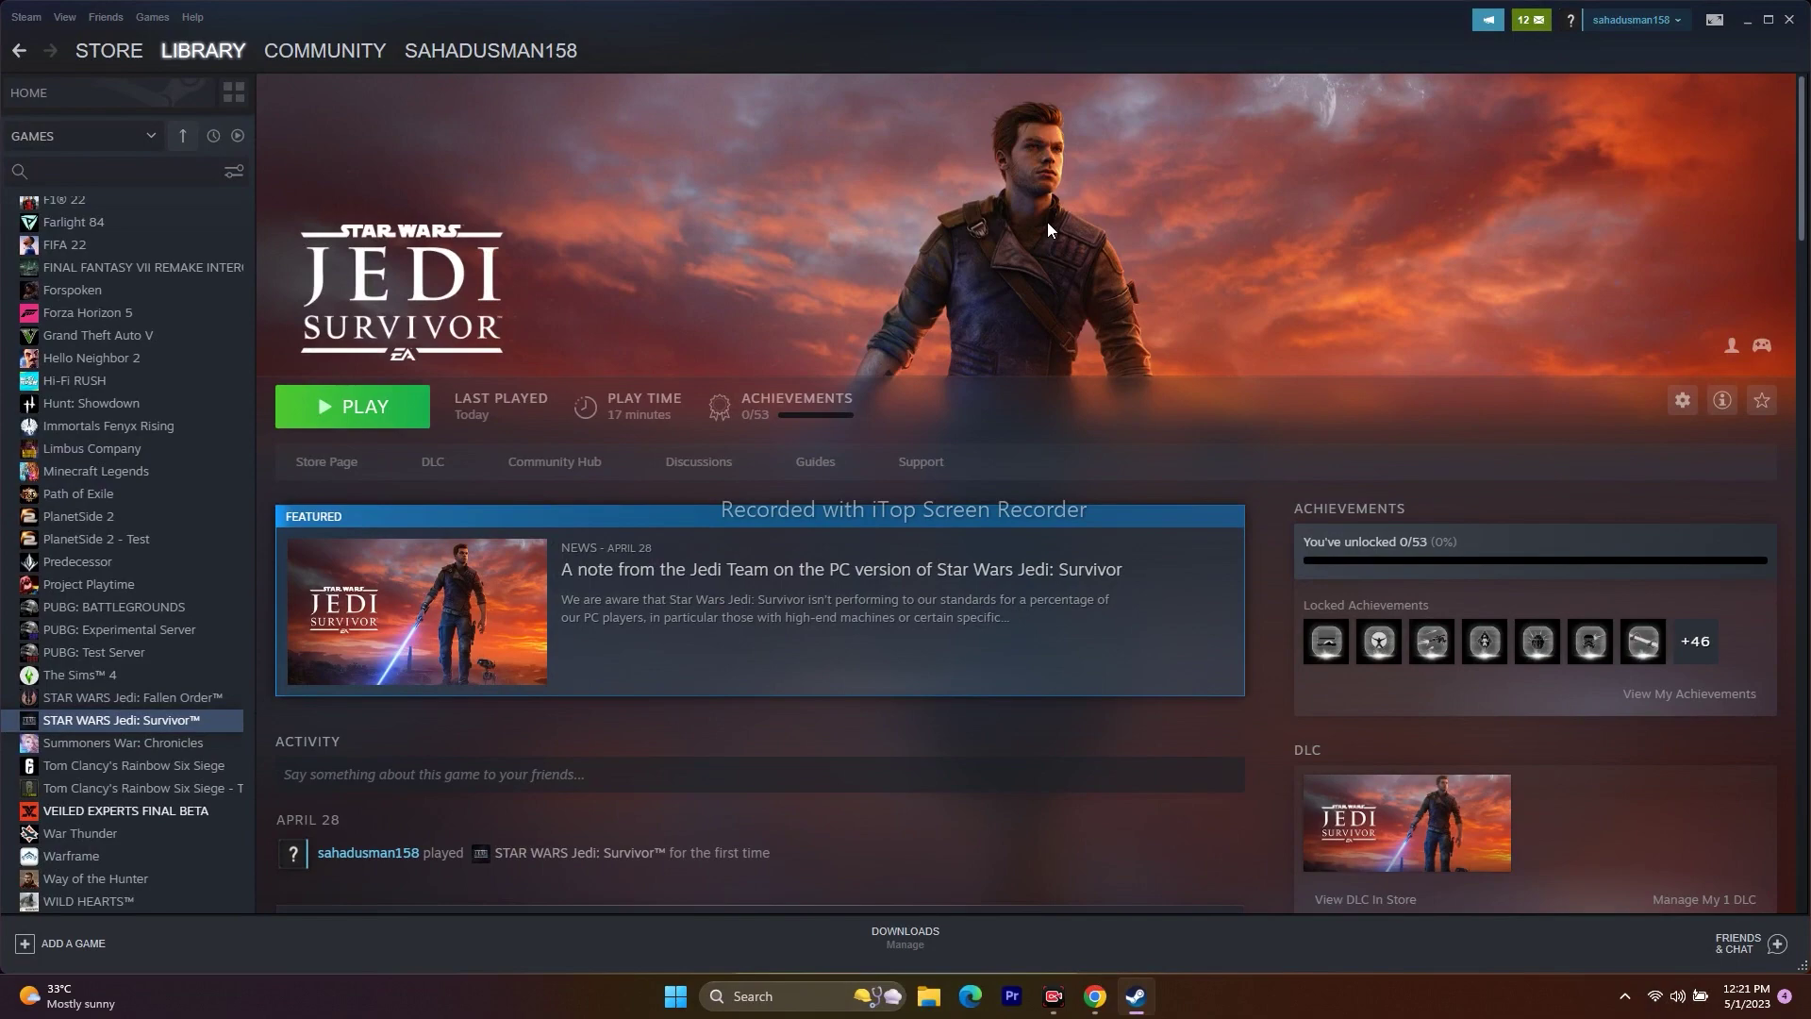
pyautogui.click(1743, 20)
pyautogui.click(773, 996)
pyautogui.write('gra')
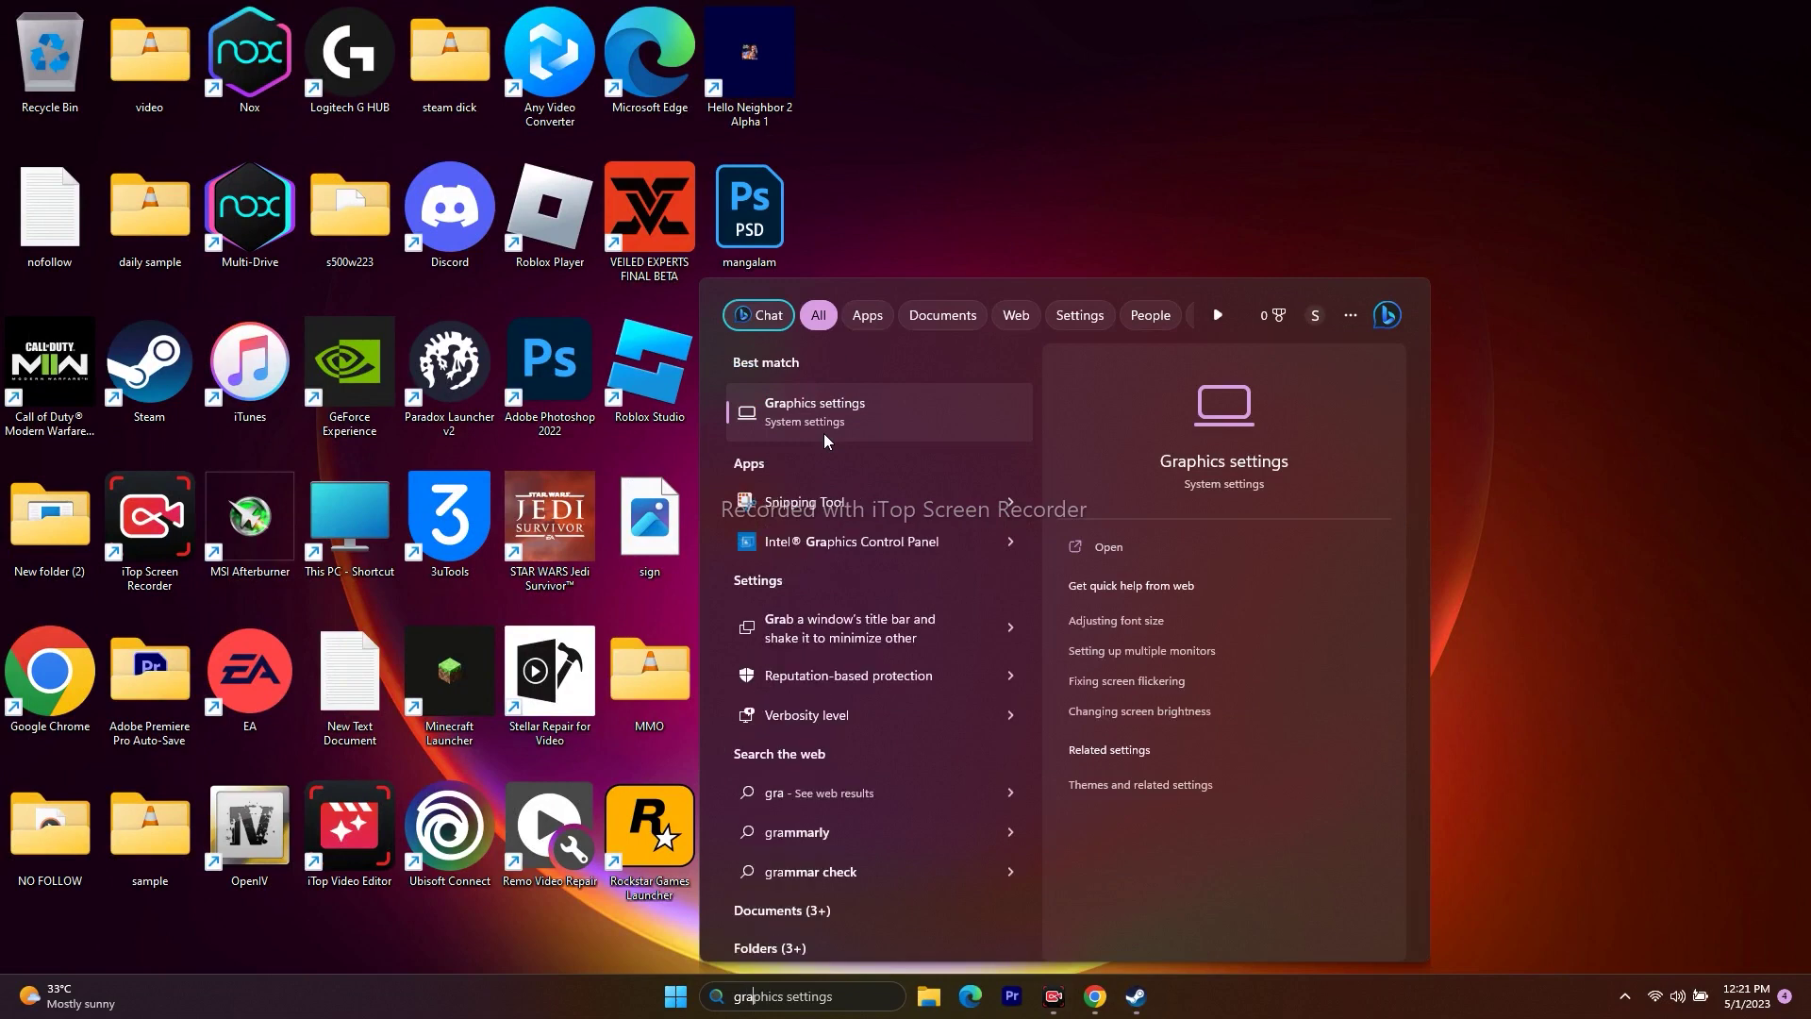
pyautogui.click(904, 410)
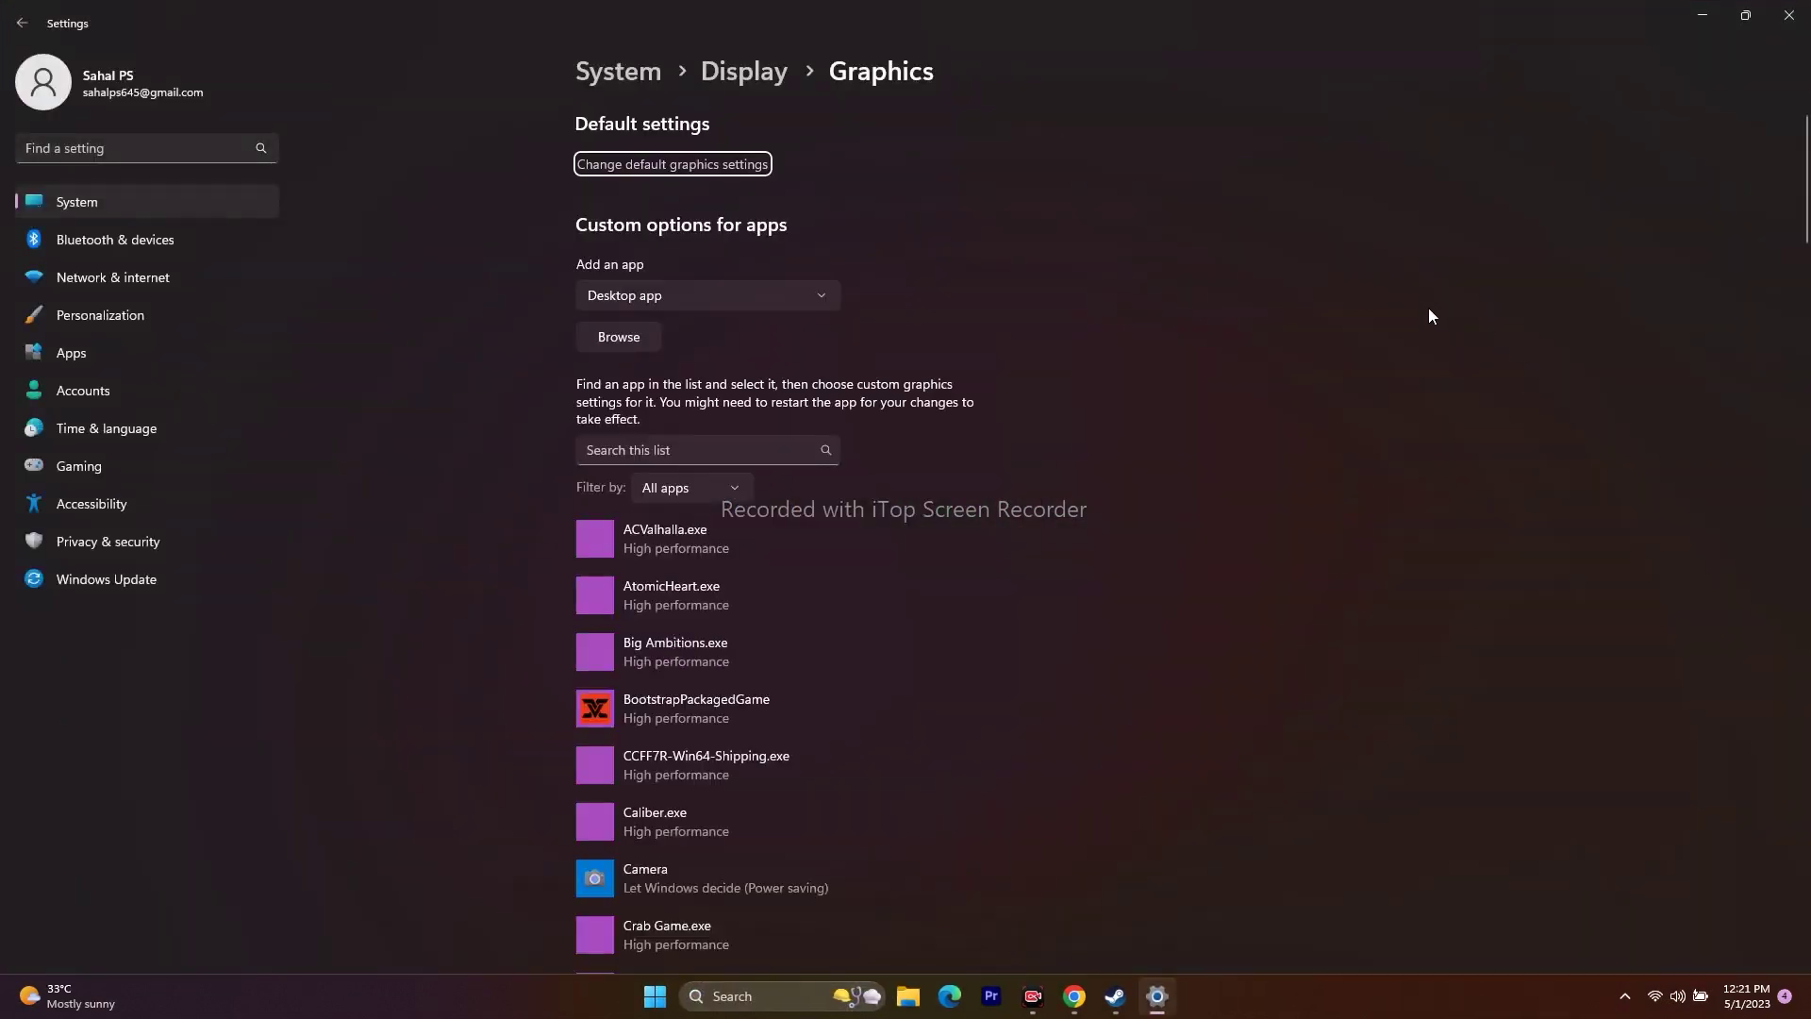
pyautogui.scroll(-9, 1401, 290)
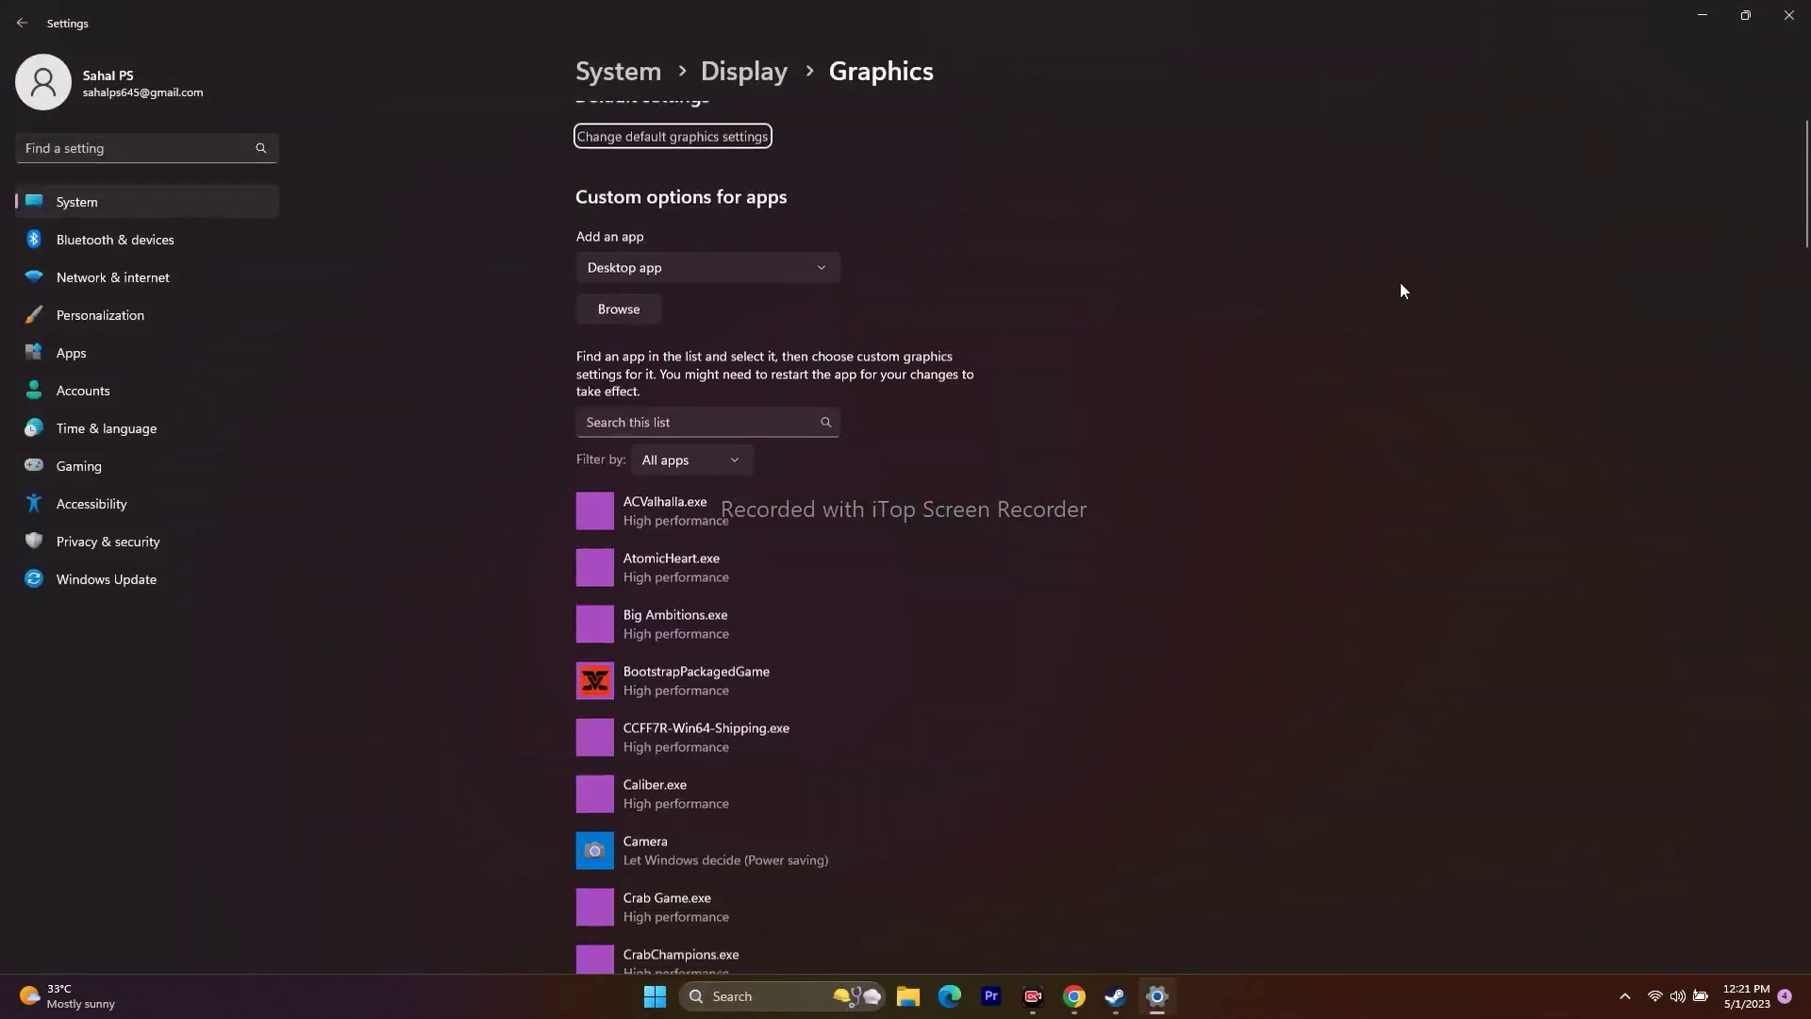
pyautogui.scroll(-12, 1400, 290)
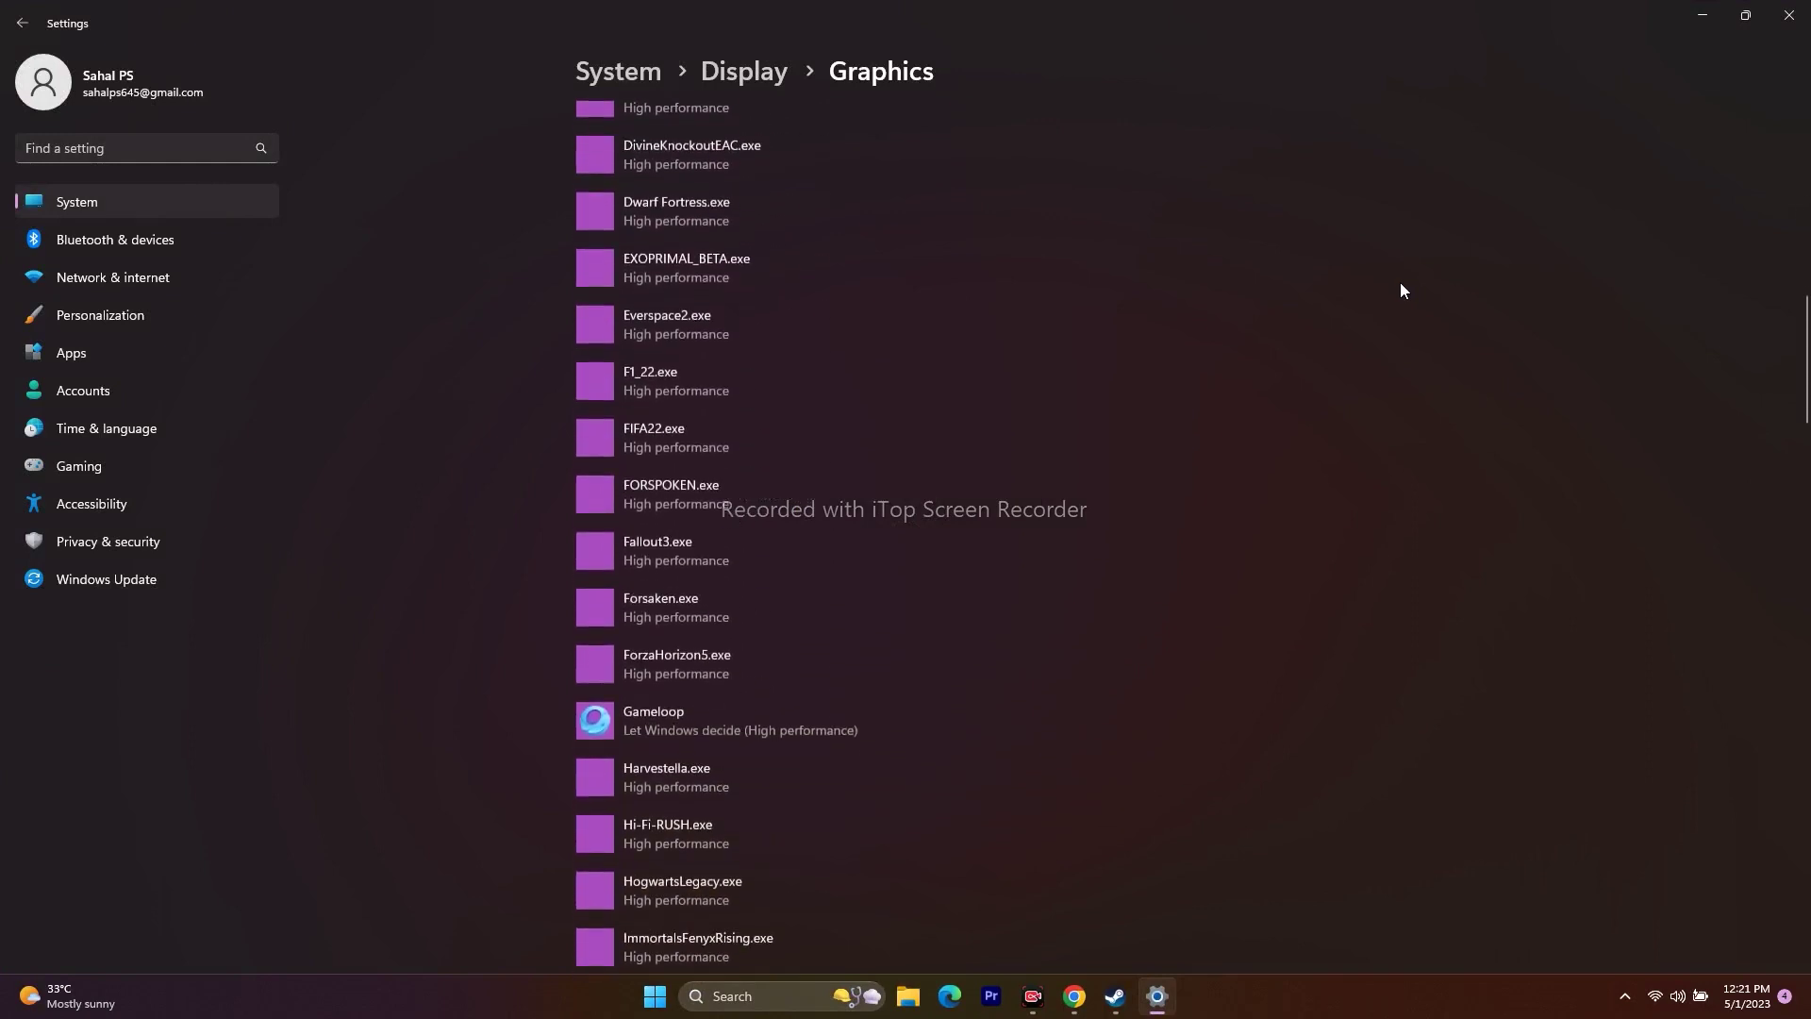
pyautogui.scroll(-11, 1401, 291)
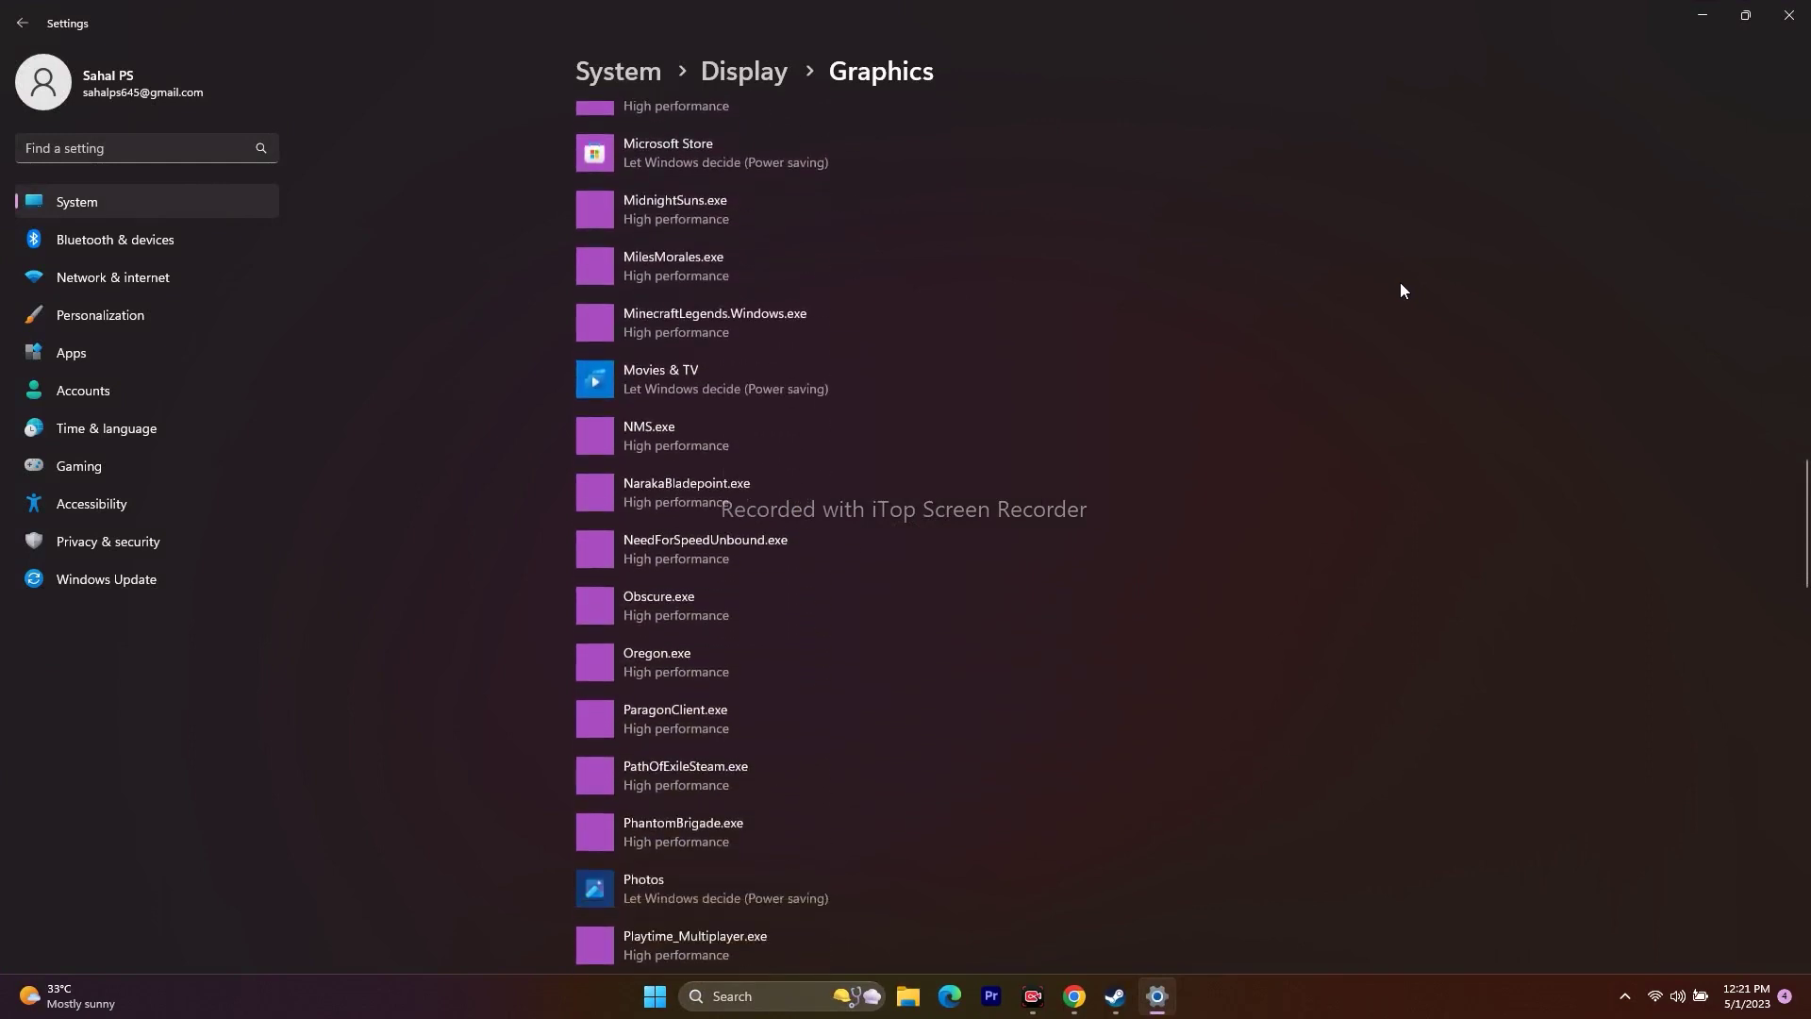
pyautogui.scroll(20, 1401, 290)
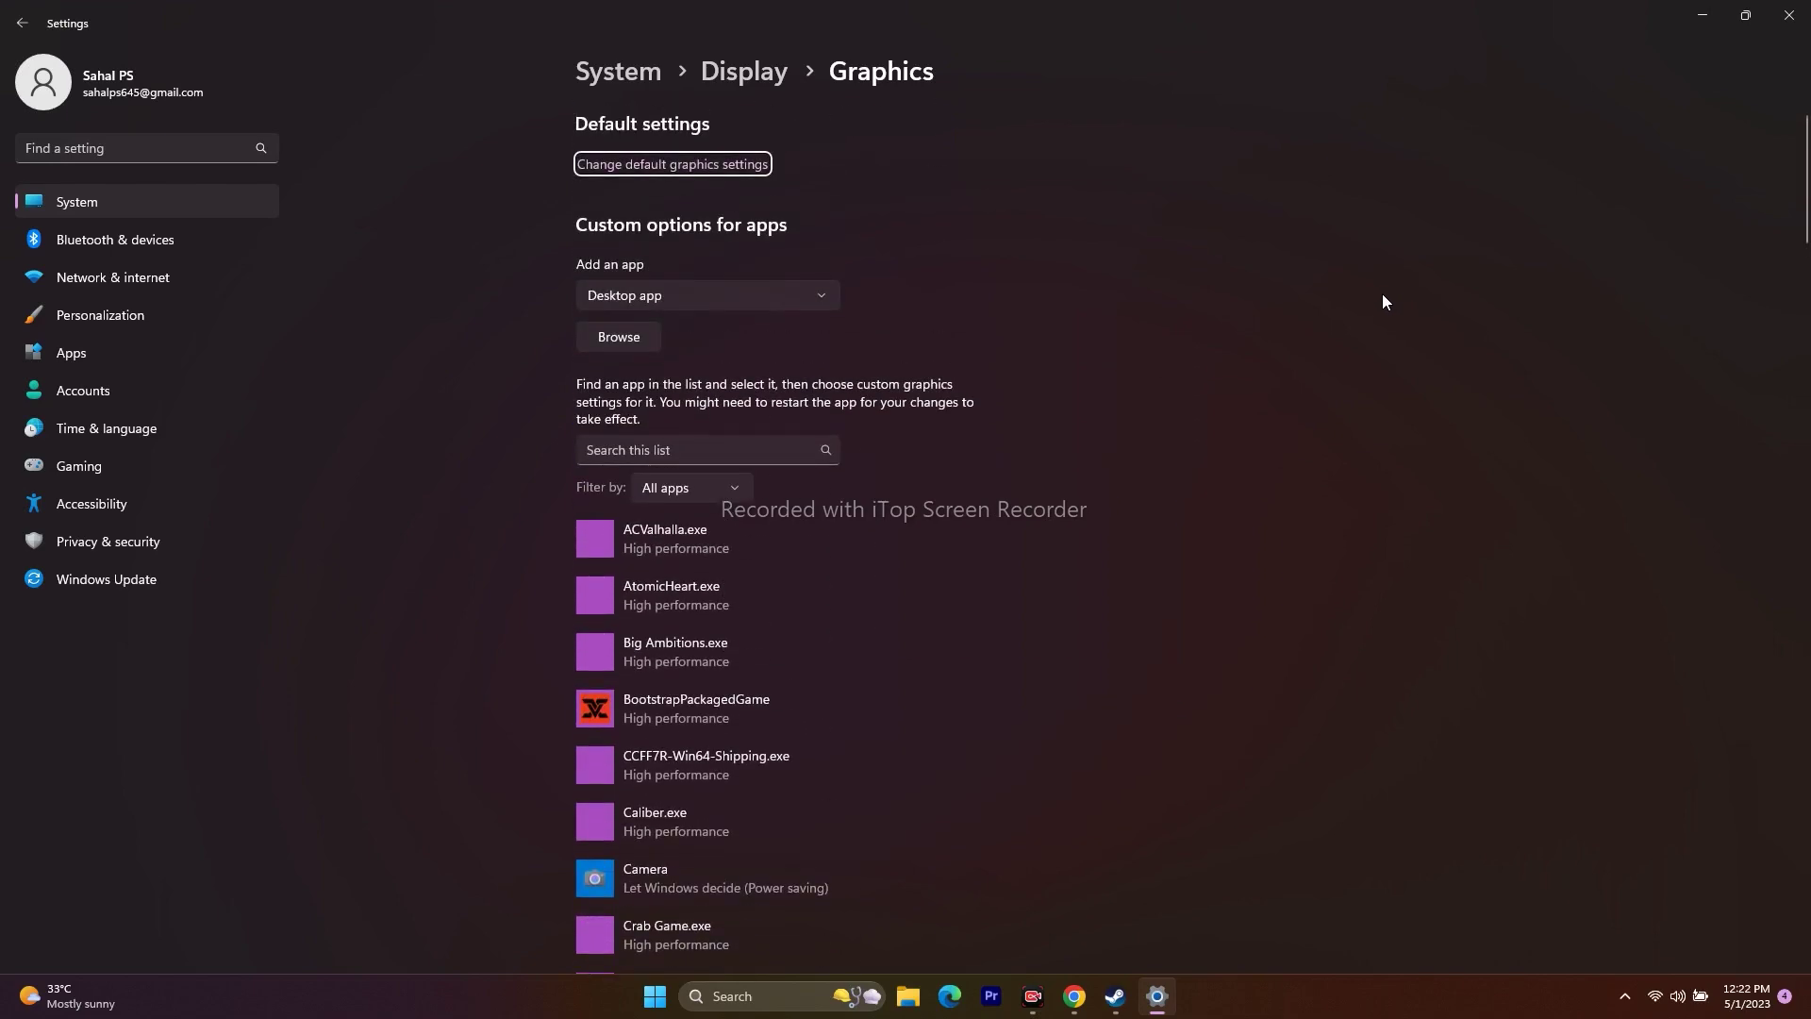
pyautogui.scroll(-3, 1386, 295)
pyautogui.scroll(3, 1383, 299)
# Step: Start adding a desktop app to the custom graphics options and browse to C:\Program Files (x86)\Steam\steamapps\common
pyautogui.click(596, 334)
pyautogui.click(118, 396)
pyautogui.doubleClick(240, 155)
pyautogui.scroll(-2, 296, 292)
pyautogui.scroll(-1, 297, 292)
pyautogui.doubleClick(275, 412)
pyautogui.scroll(-8, 335, 206)
pyautogui.scroll(-2, 250, 347)
pyautogui.scroll(-2, 245, 359)
pyautogui.scroll(-3, 241, 357)
pyautogui.doubleClick(239, 243)
pyautogui.scroll(-1, 264, 260)
pyautogui.doubleClick(257, 382)
pyautogui.doubleClick(257, 155)
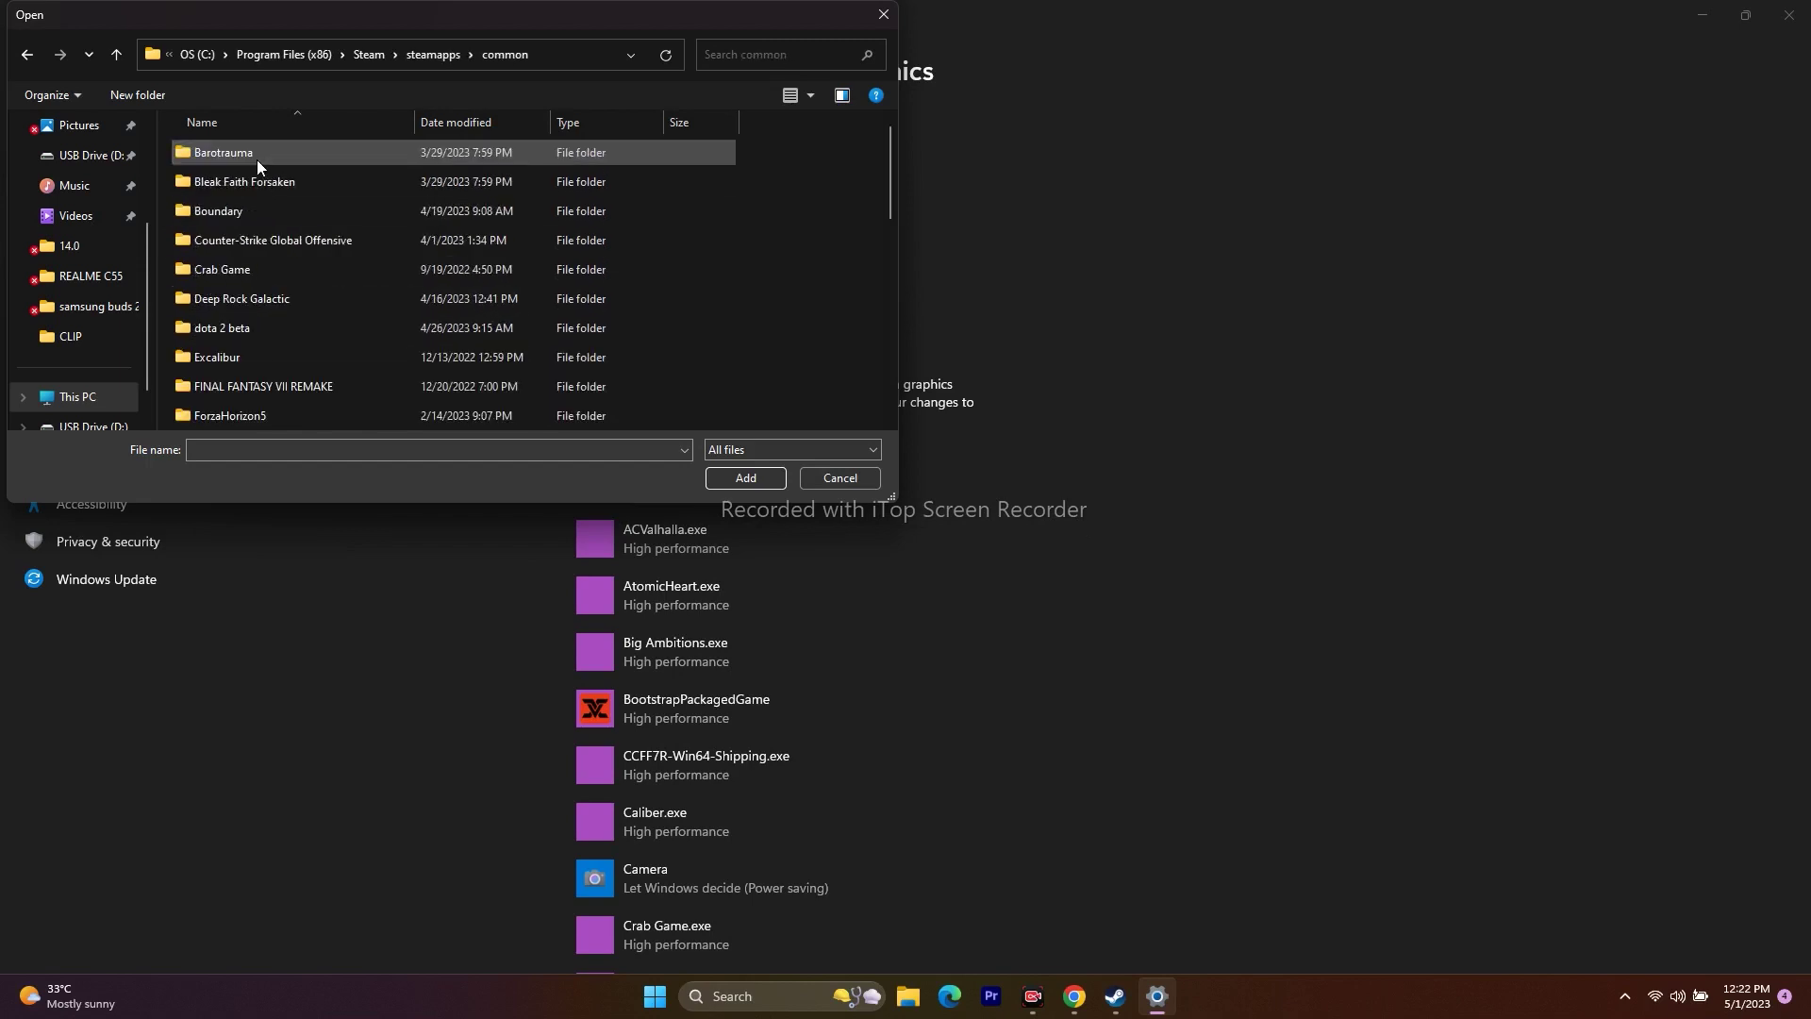
# Step: Find the Jedi Survivor folder and add JediSurvivor from SwGame\Binaries\Win64 to the custom graphics options
pyautogui.scroll(-3, 279, 251)
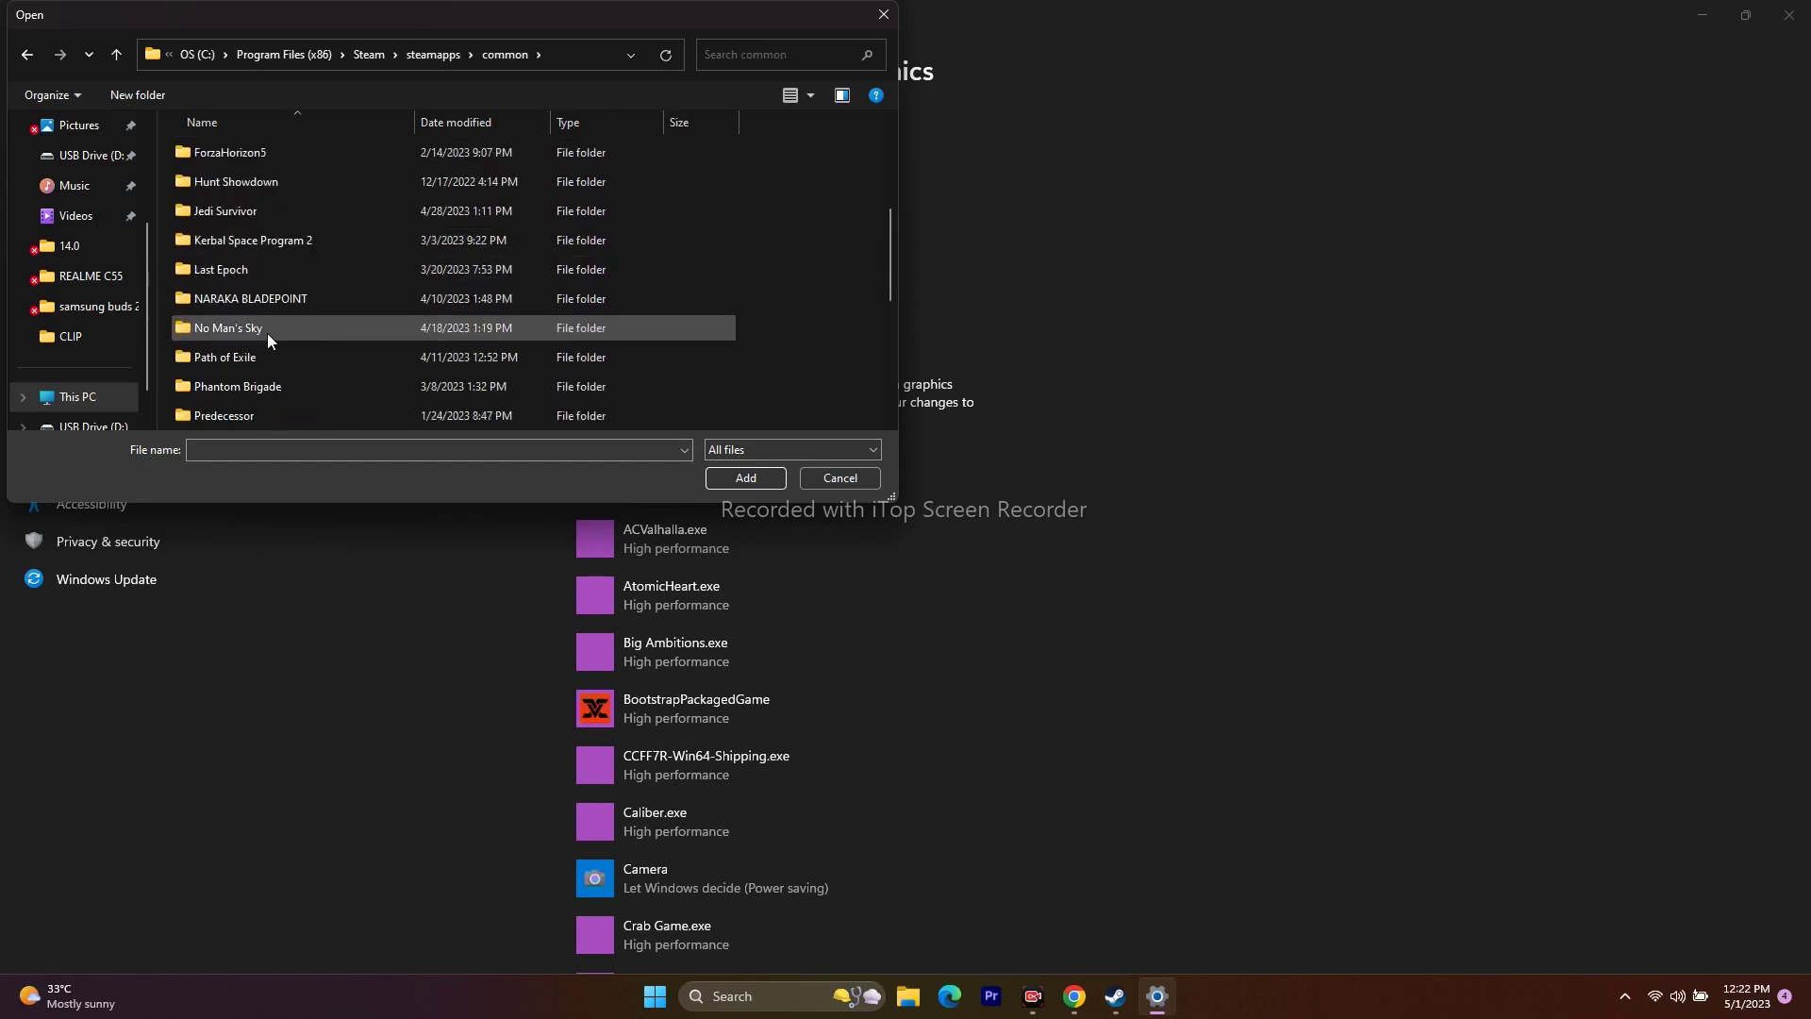
pyautogui.scroll(-1, 269, 217)
pyautogui.scroll(-1, 276, 243)
pyautogui.scroll(-1, 275, 243)
pyautogui.scroll(2, 280, 303)
pyautogui.scroll(-1, 279, 304)
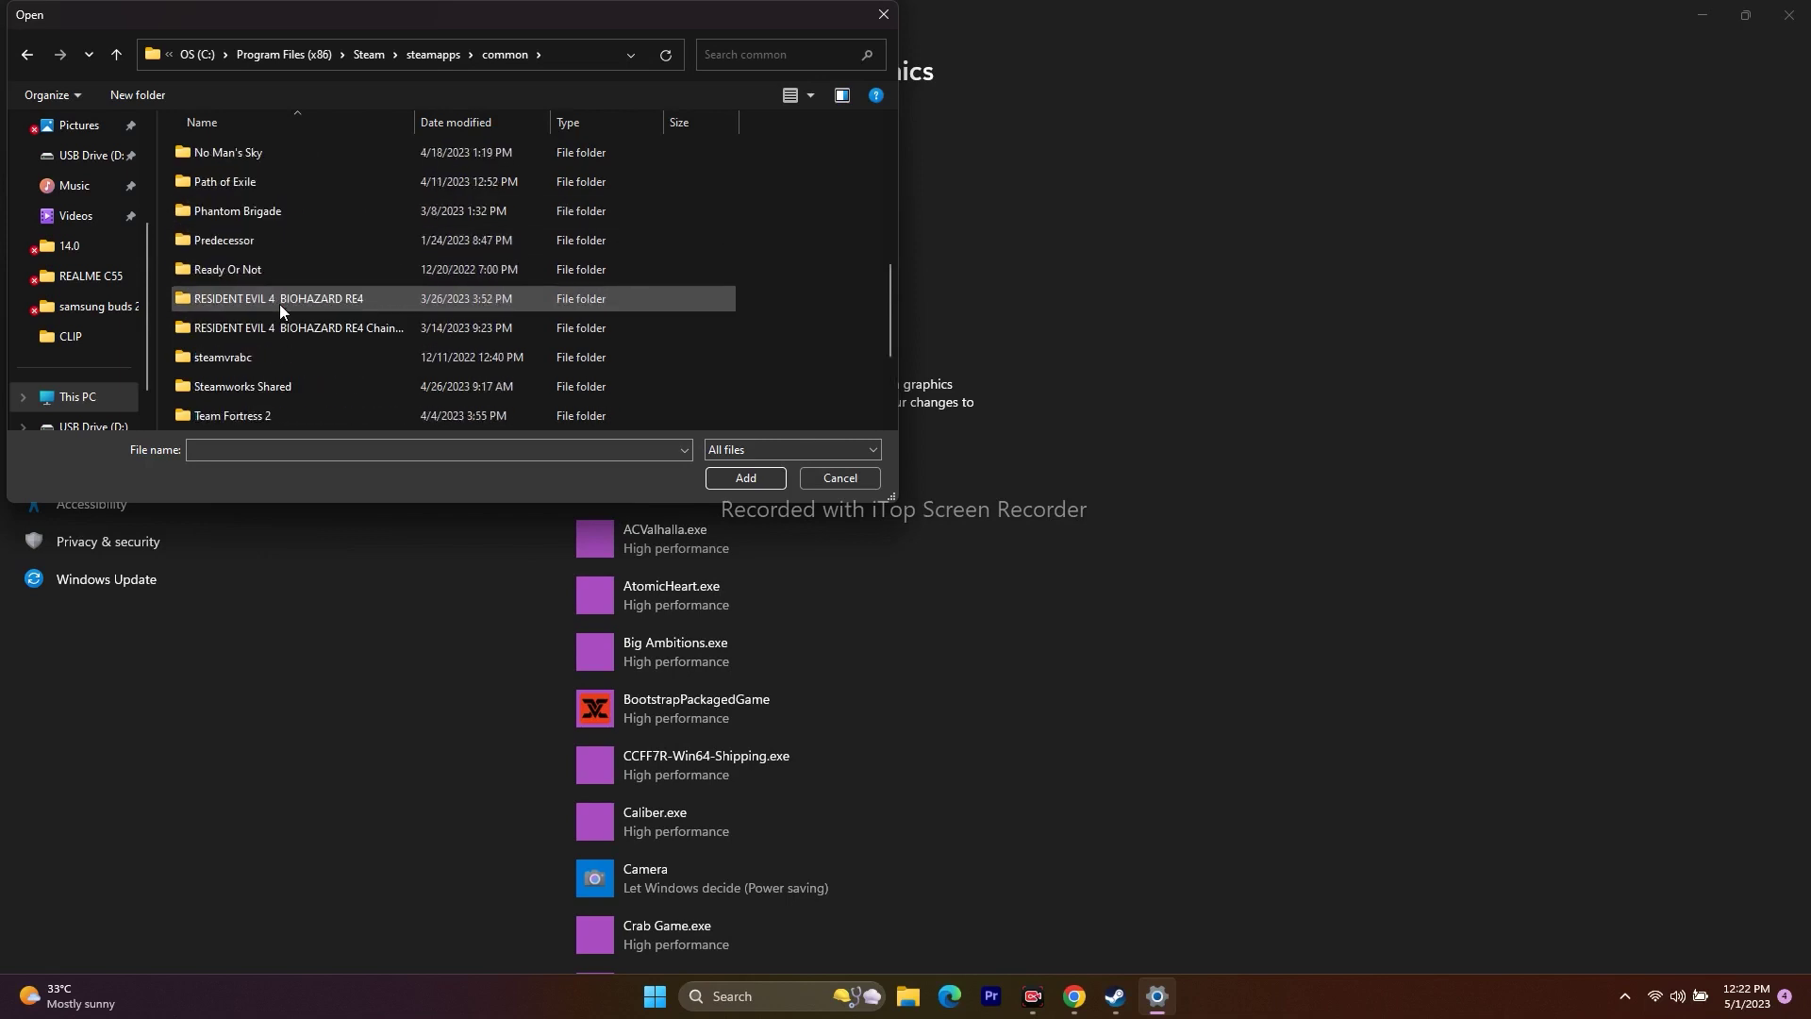
pyautogui.scroll(4, 285, 332)
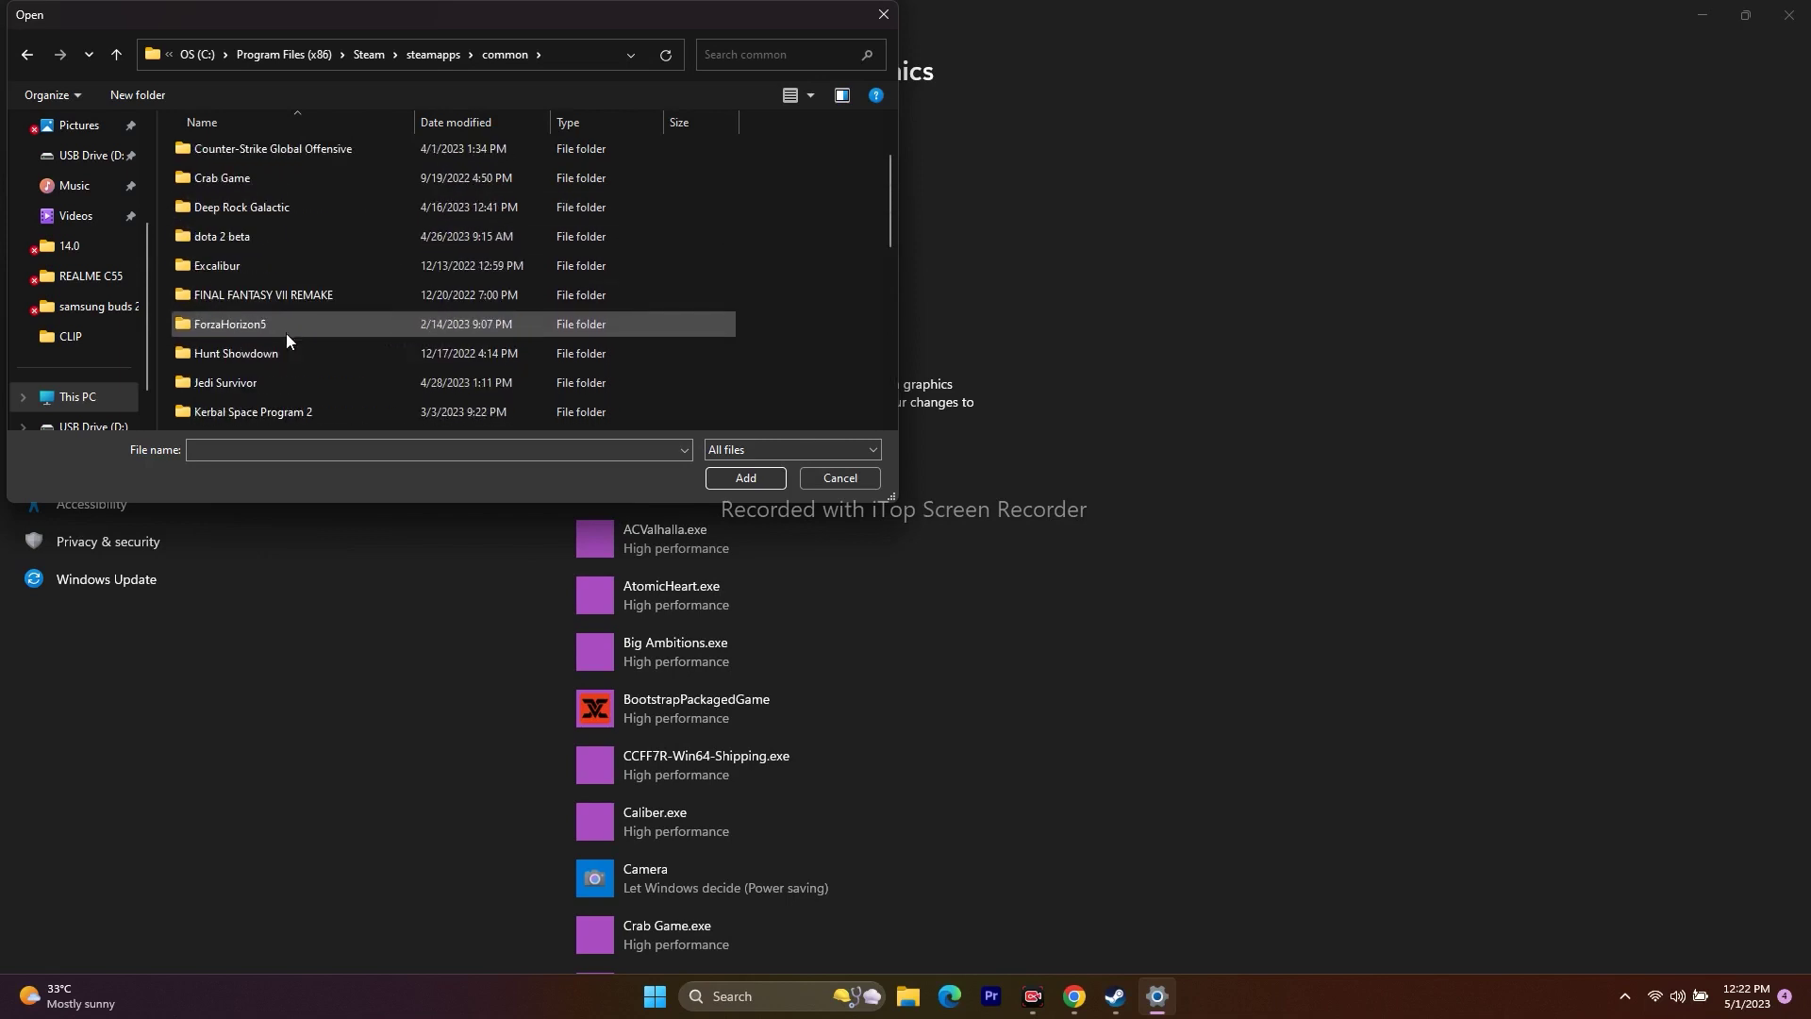
pyautogui.scroll(1, 286, 332)
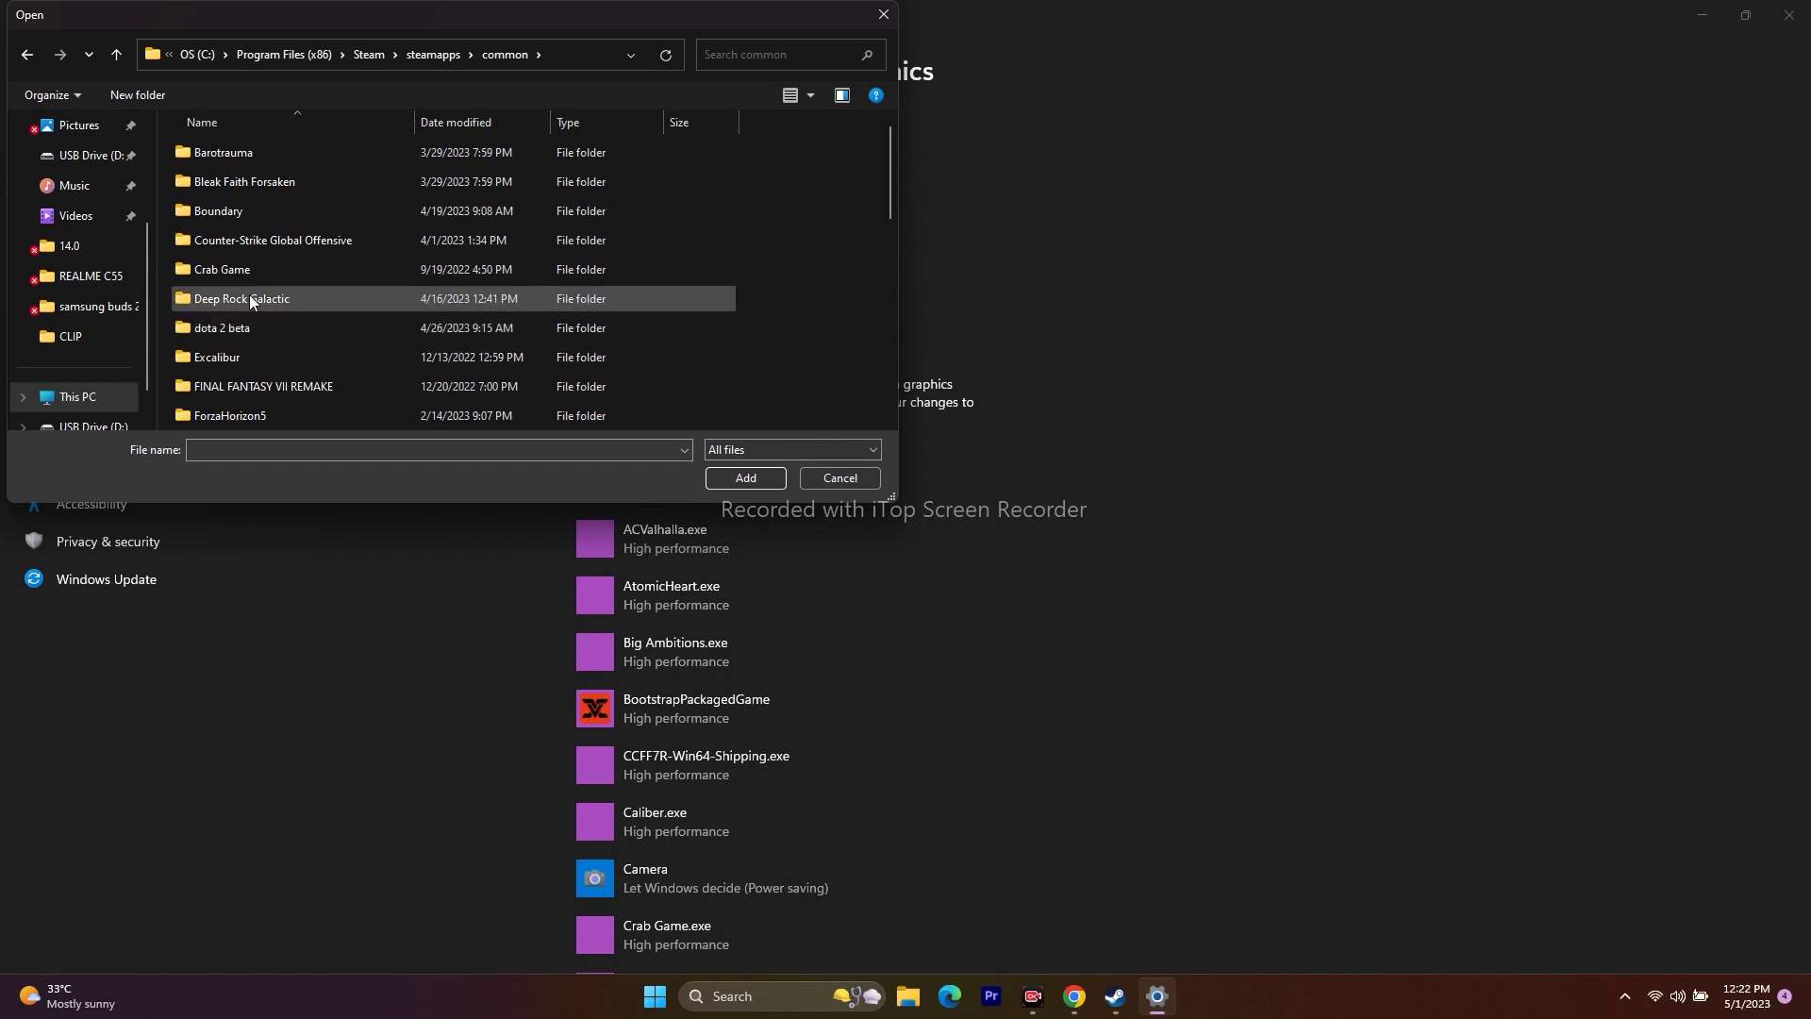
pyautogui.scroll(-2, 276, 279)
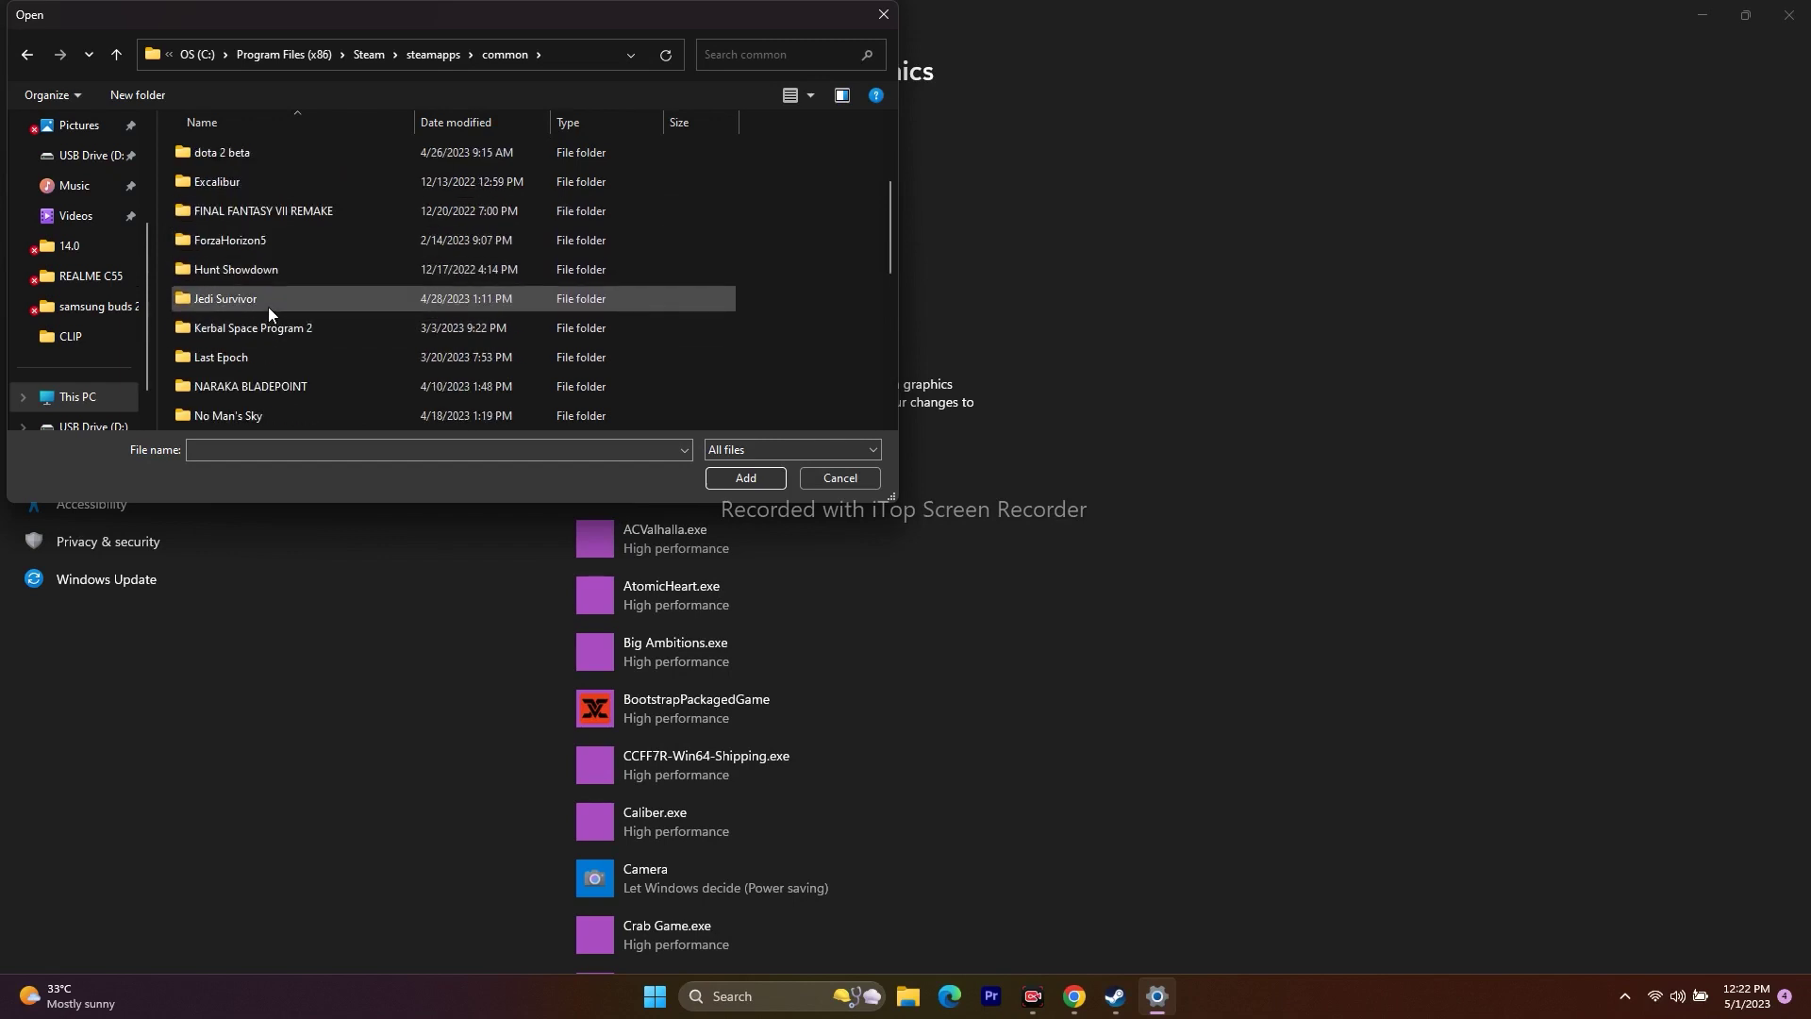
pyautogui.doubleClick(268, 307)
pyautogui.doubleClick(252, 273)
pyautogui.doubleClick(268, 153)
pyautogui.doubleClick(245, 155)
pyautogui.click(250, 181)
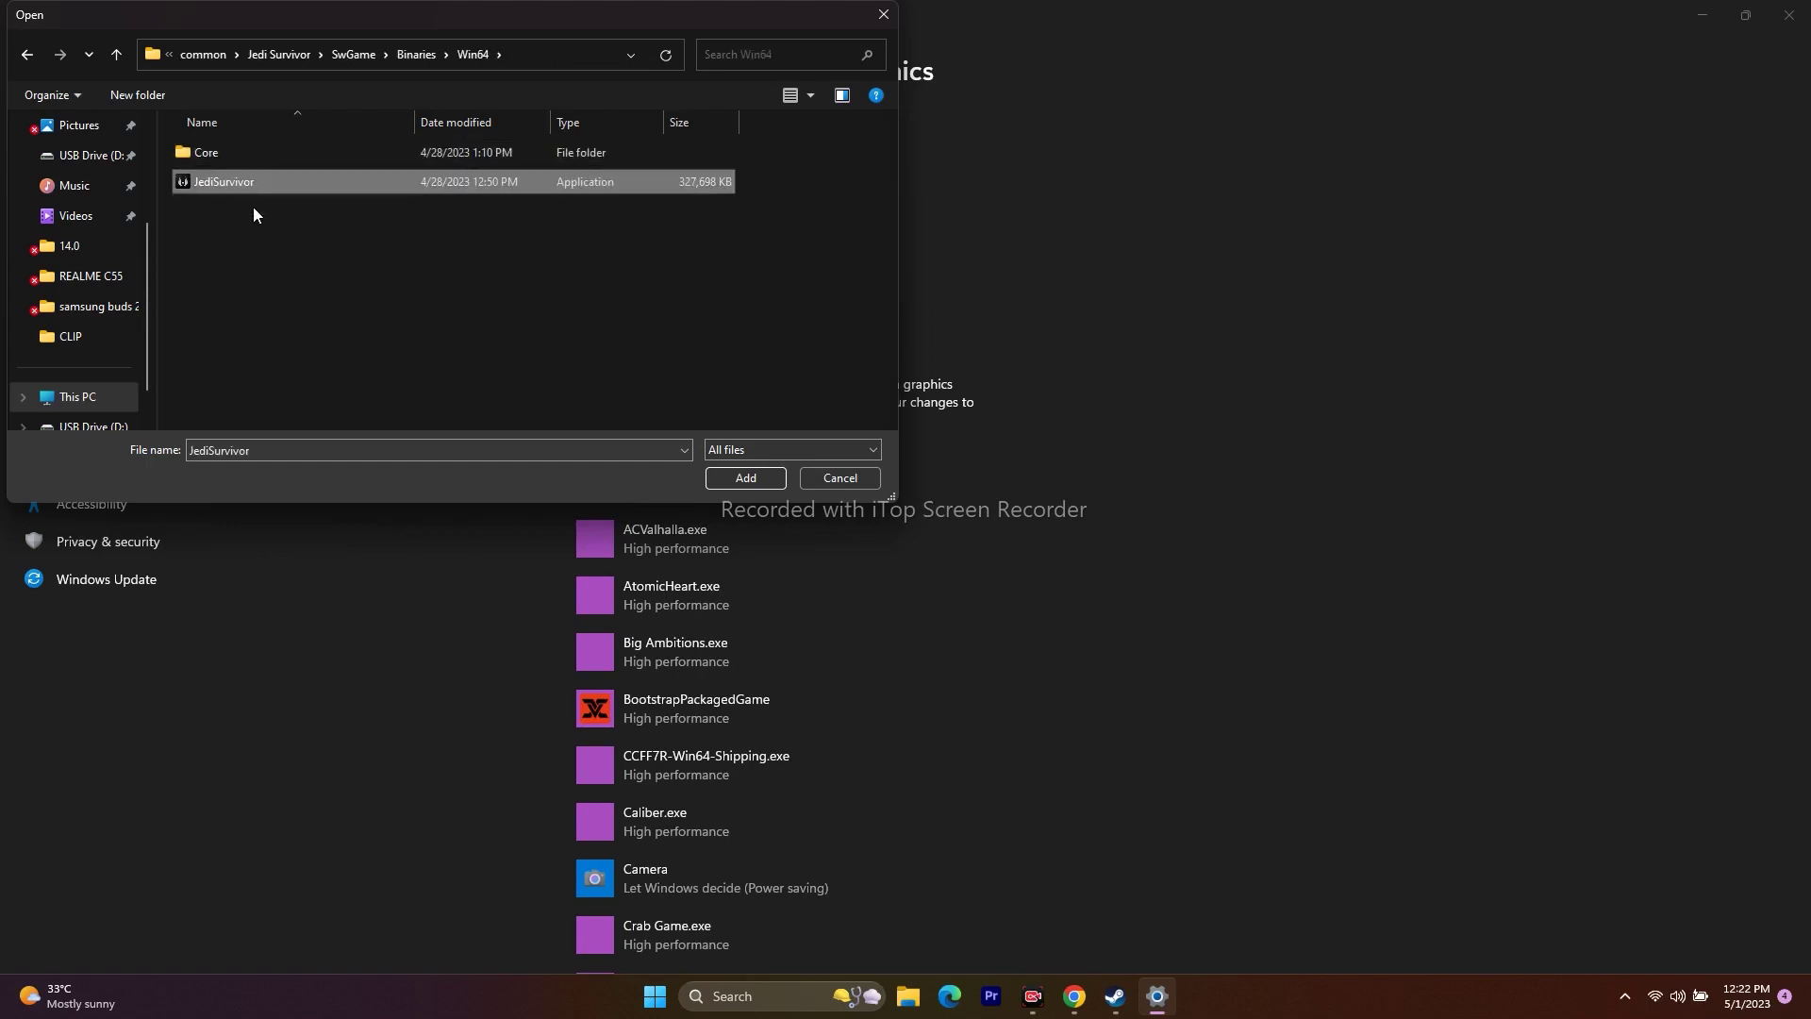
pyautogui.click(744, 479)
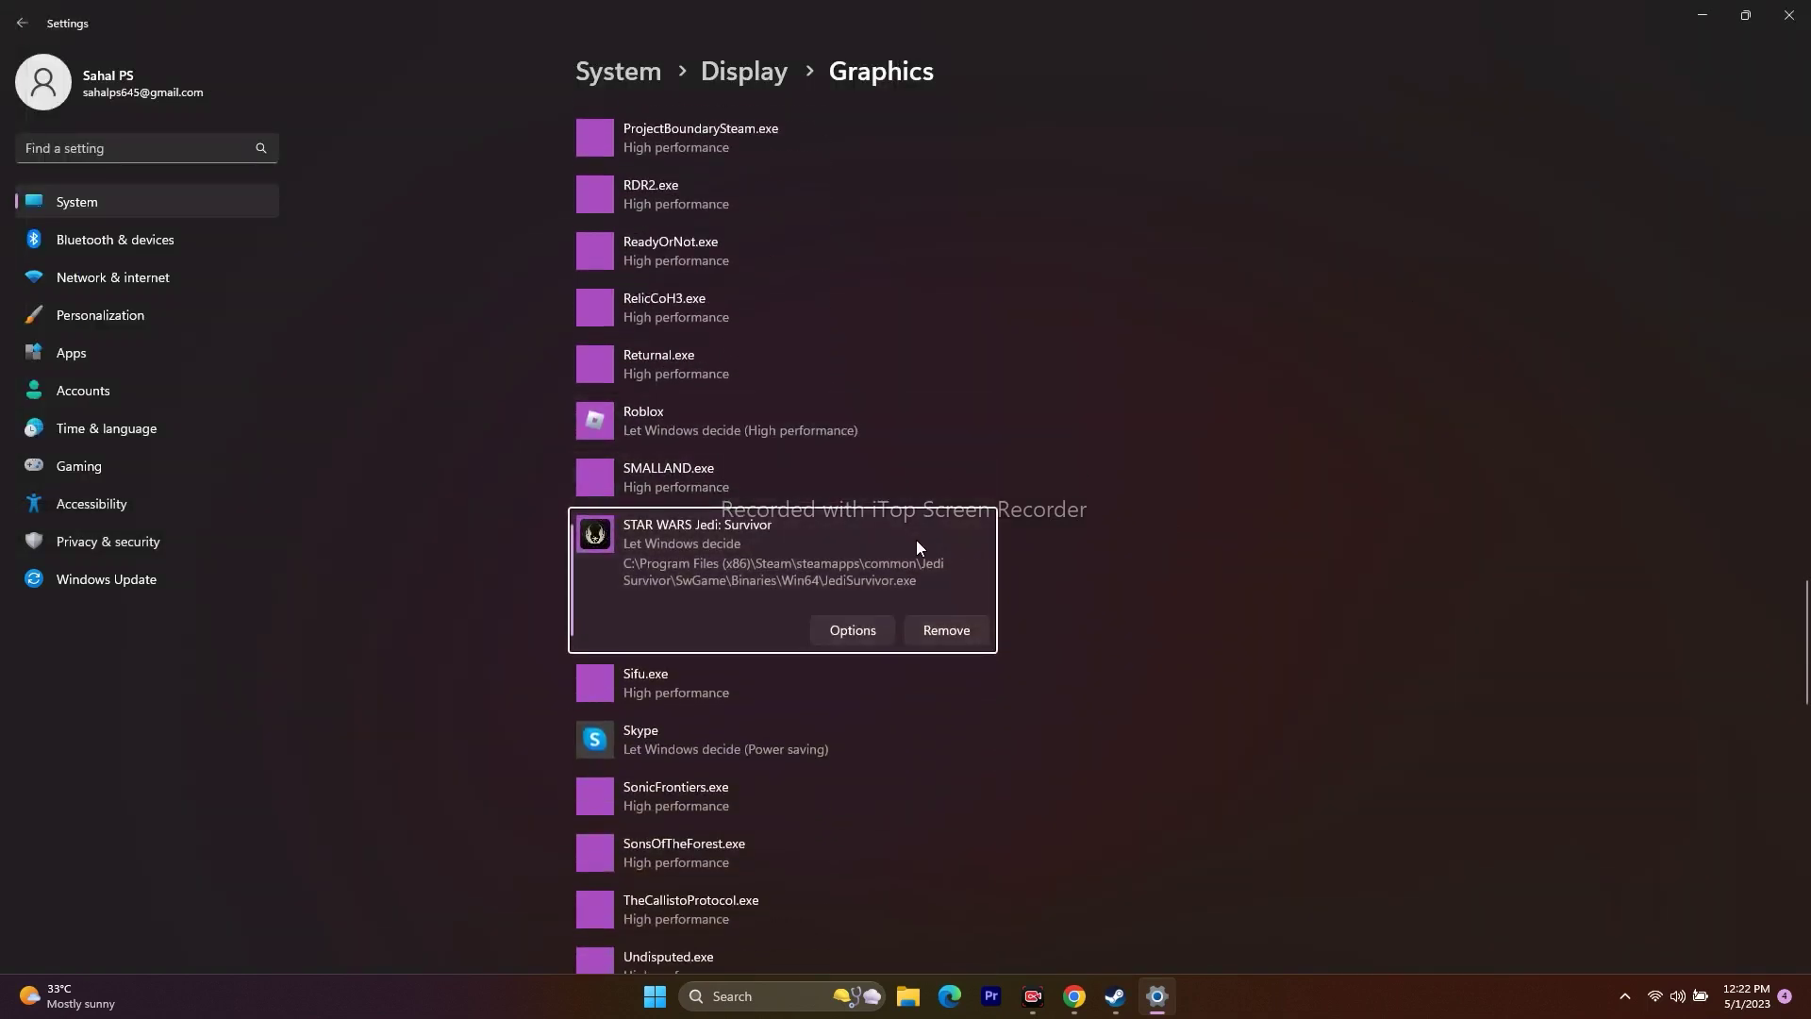
# Step: Set the graphics preference for STAR WARS Jedi: Survivor to High performance, save it, and close Settings
pyautogui.click(846, 625)
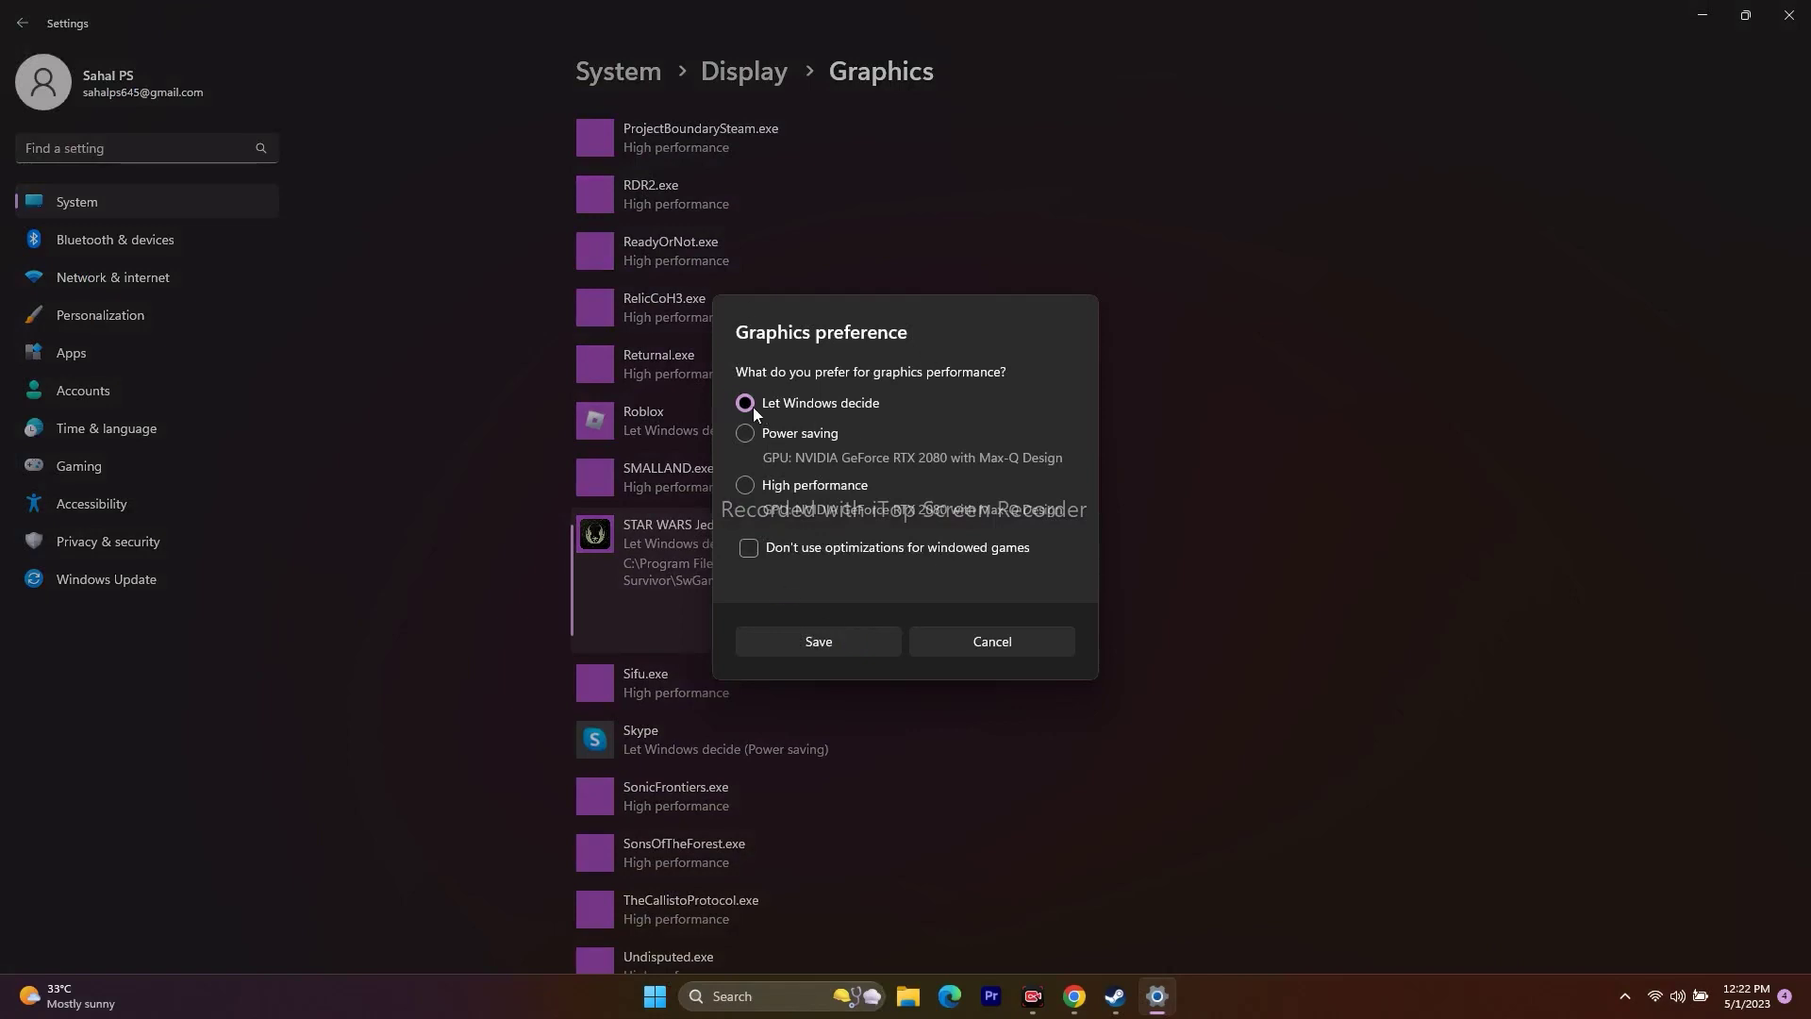
pyautogui.click(751, 486)
pyautogui.click(850, 641)
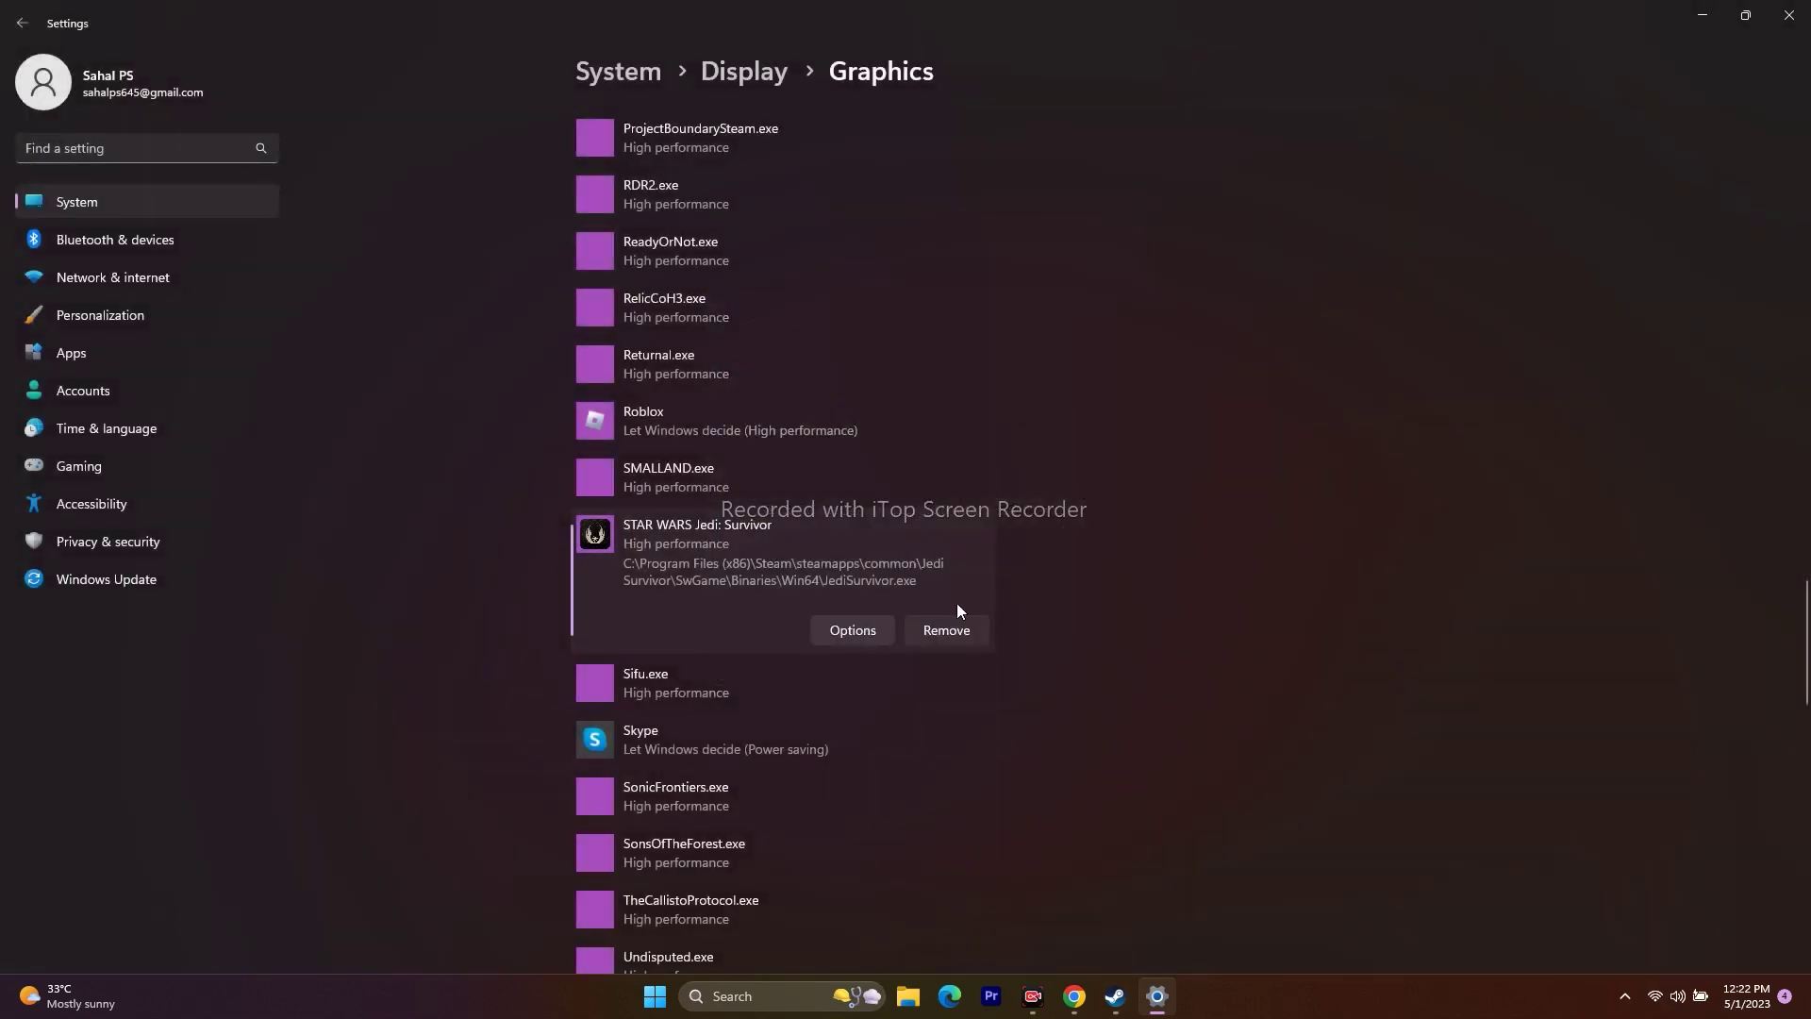
pyautogui.click(1788, 15)
# Step: Bring up Steam, and browse in File Explorer to C:\Program Files (x86)\Steam\steamapps\common
pyautogui.click(1136, 996)
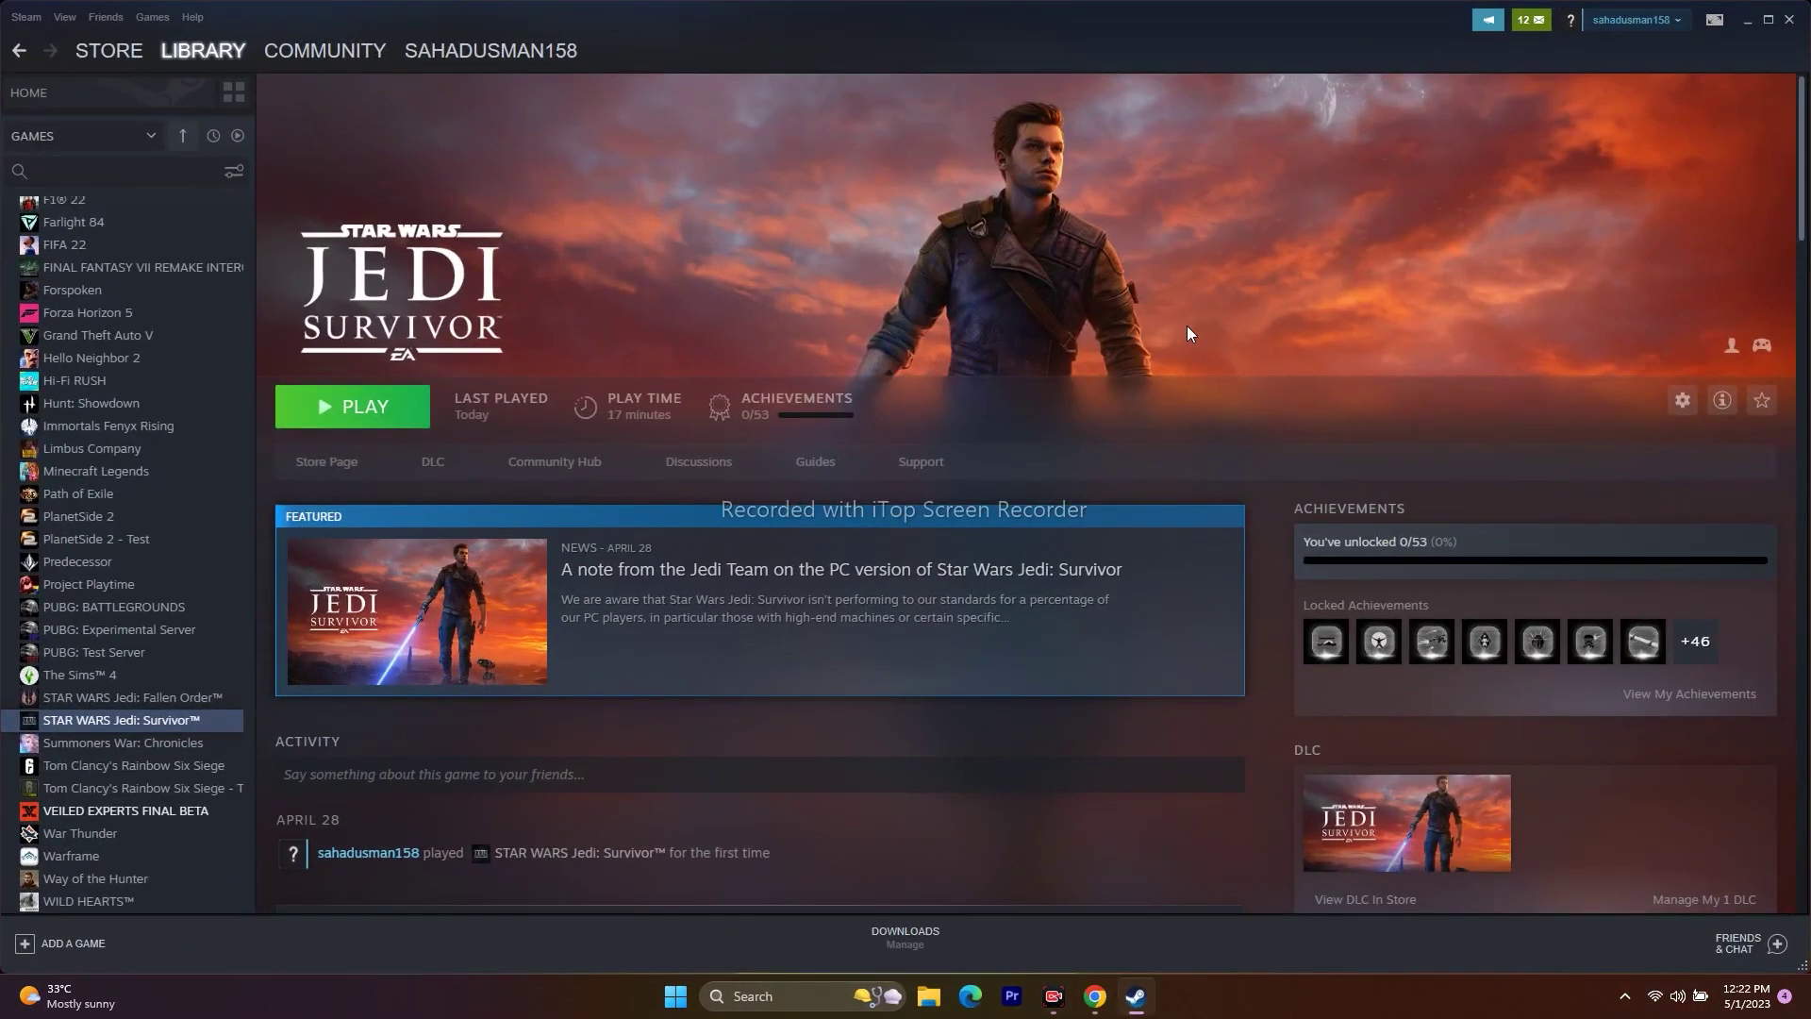
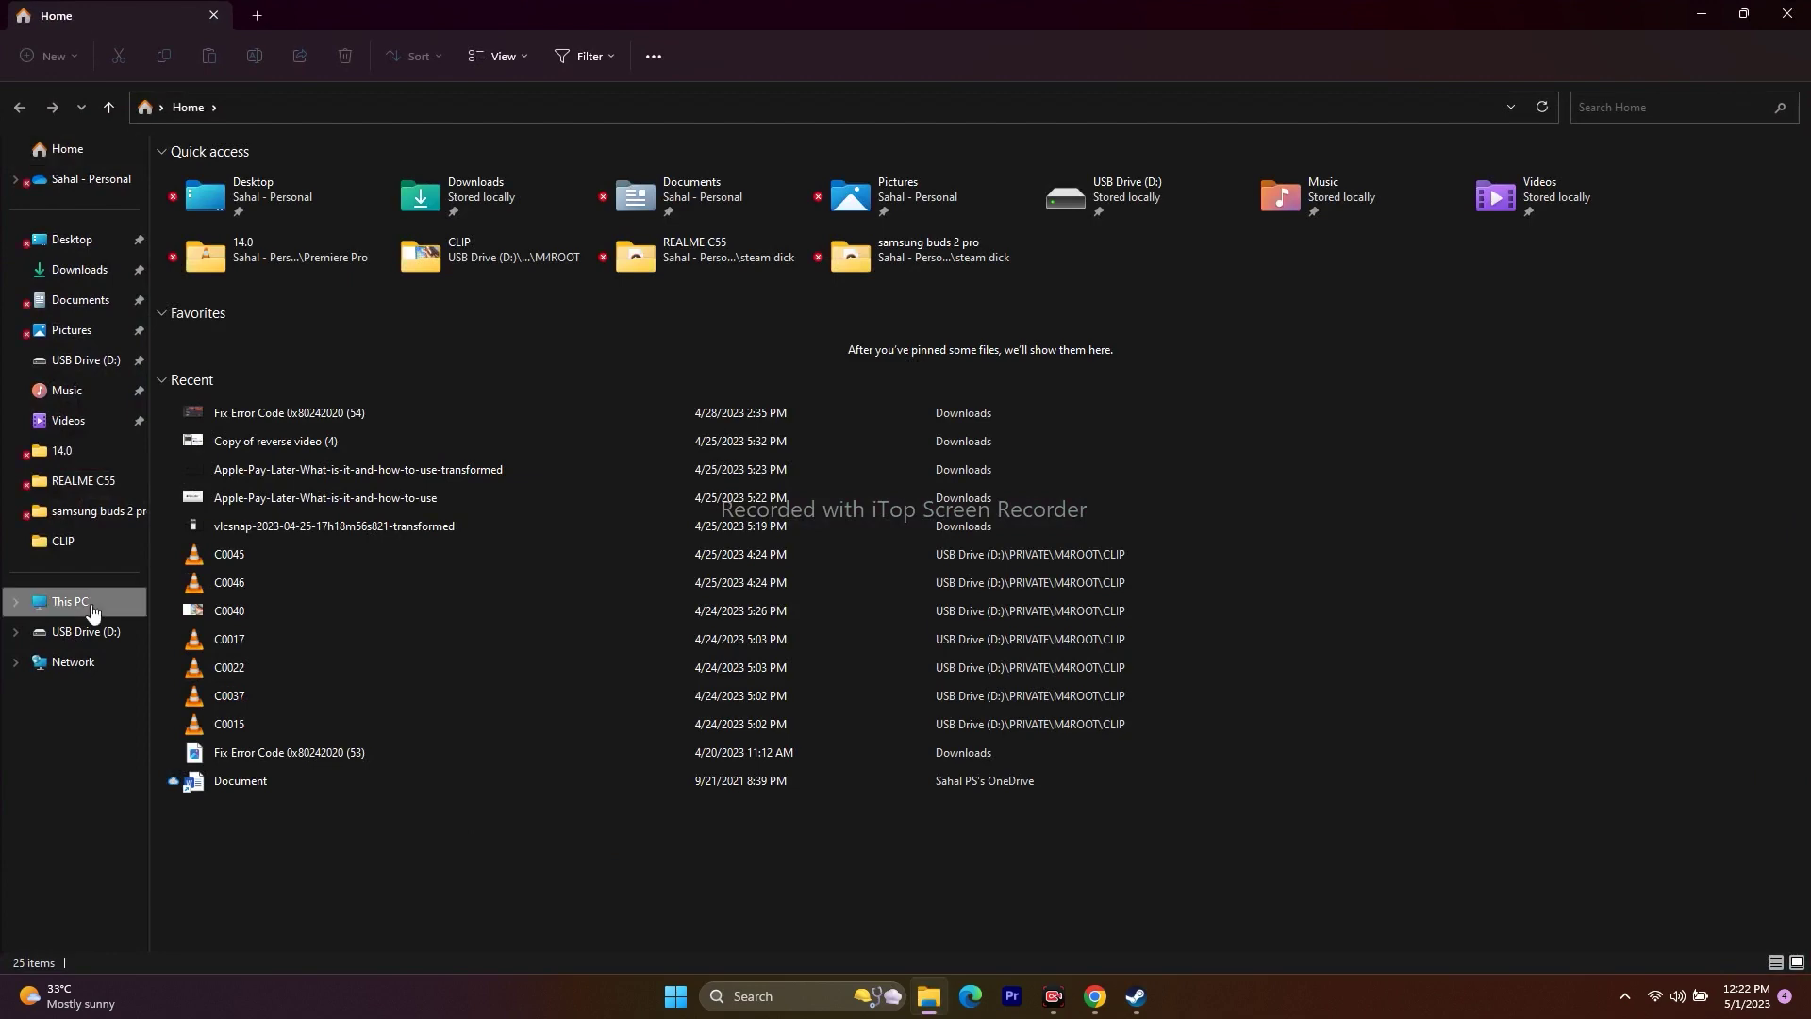
pyautogui.doubleClick(279, 179)
pyautogui.scroll(-1, 275, 693)
pyautogui.doubleClick(283, 618)
pyautogui.scroll(-11, 304, 398)
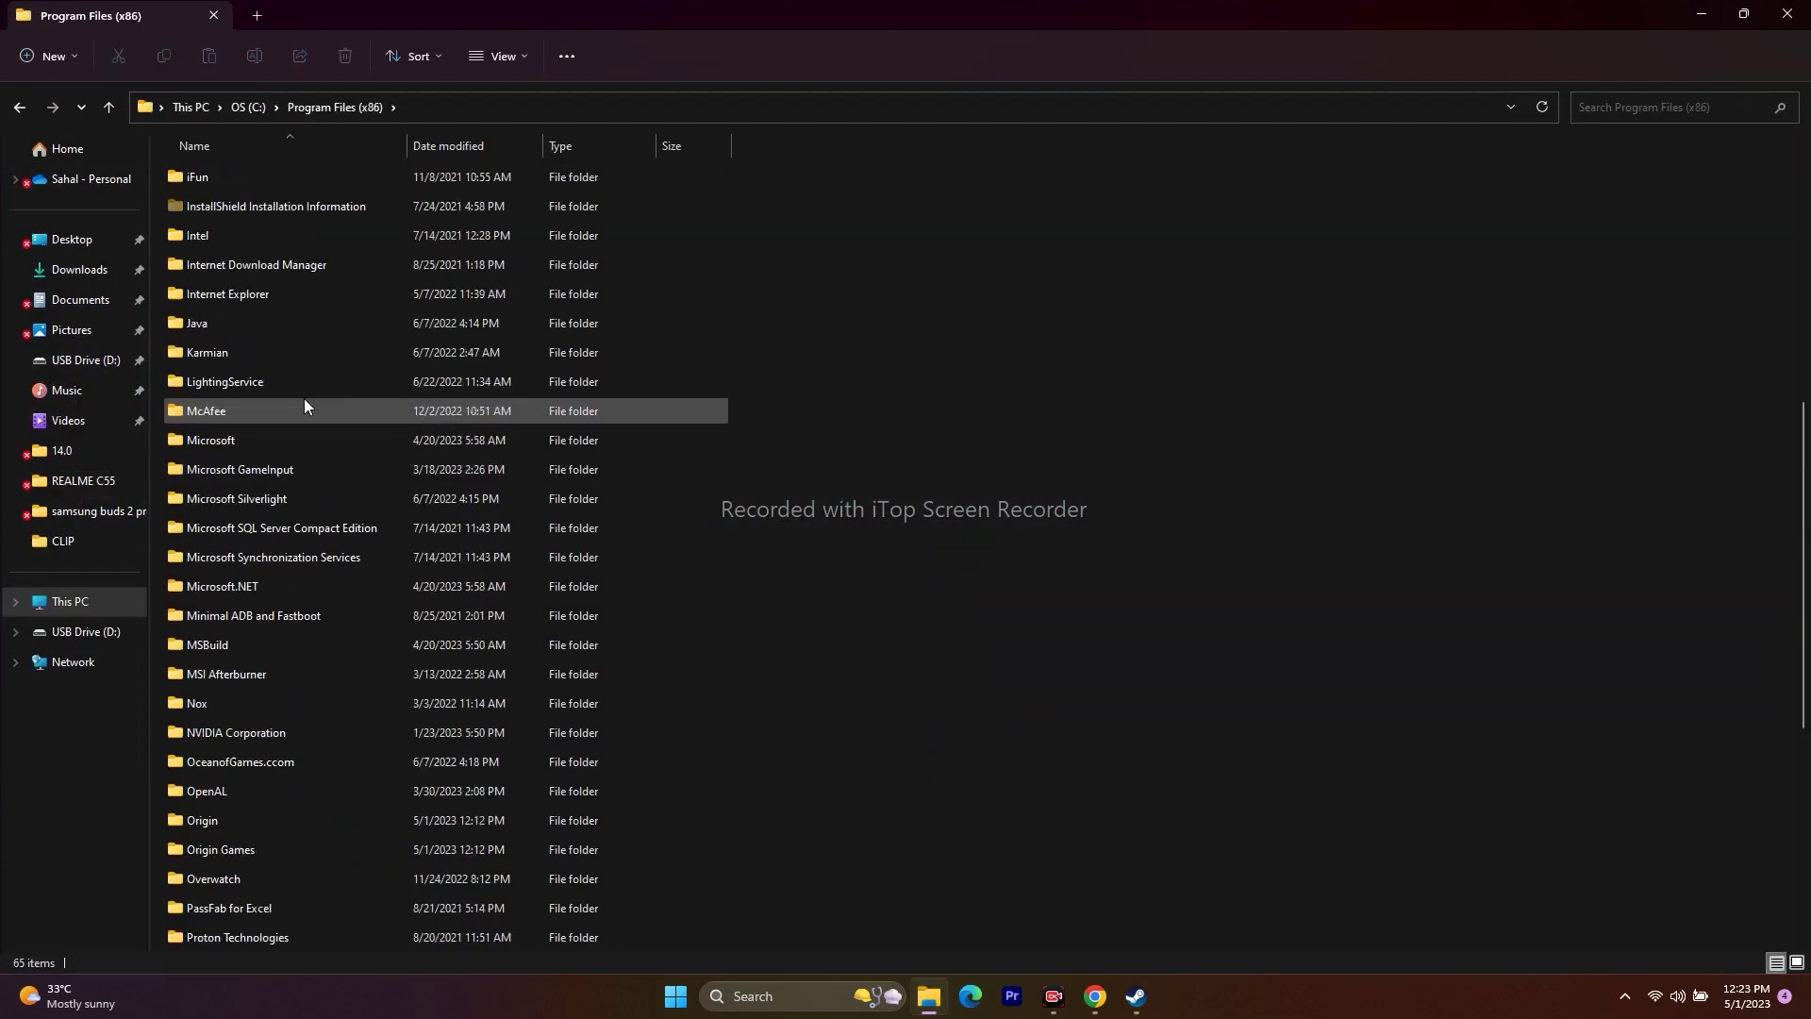
pyautogui.doubleClick(275, 558)
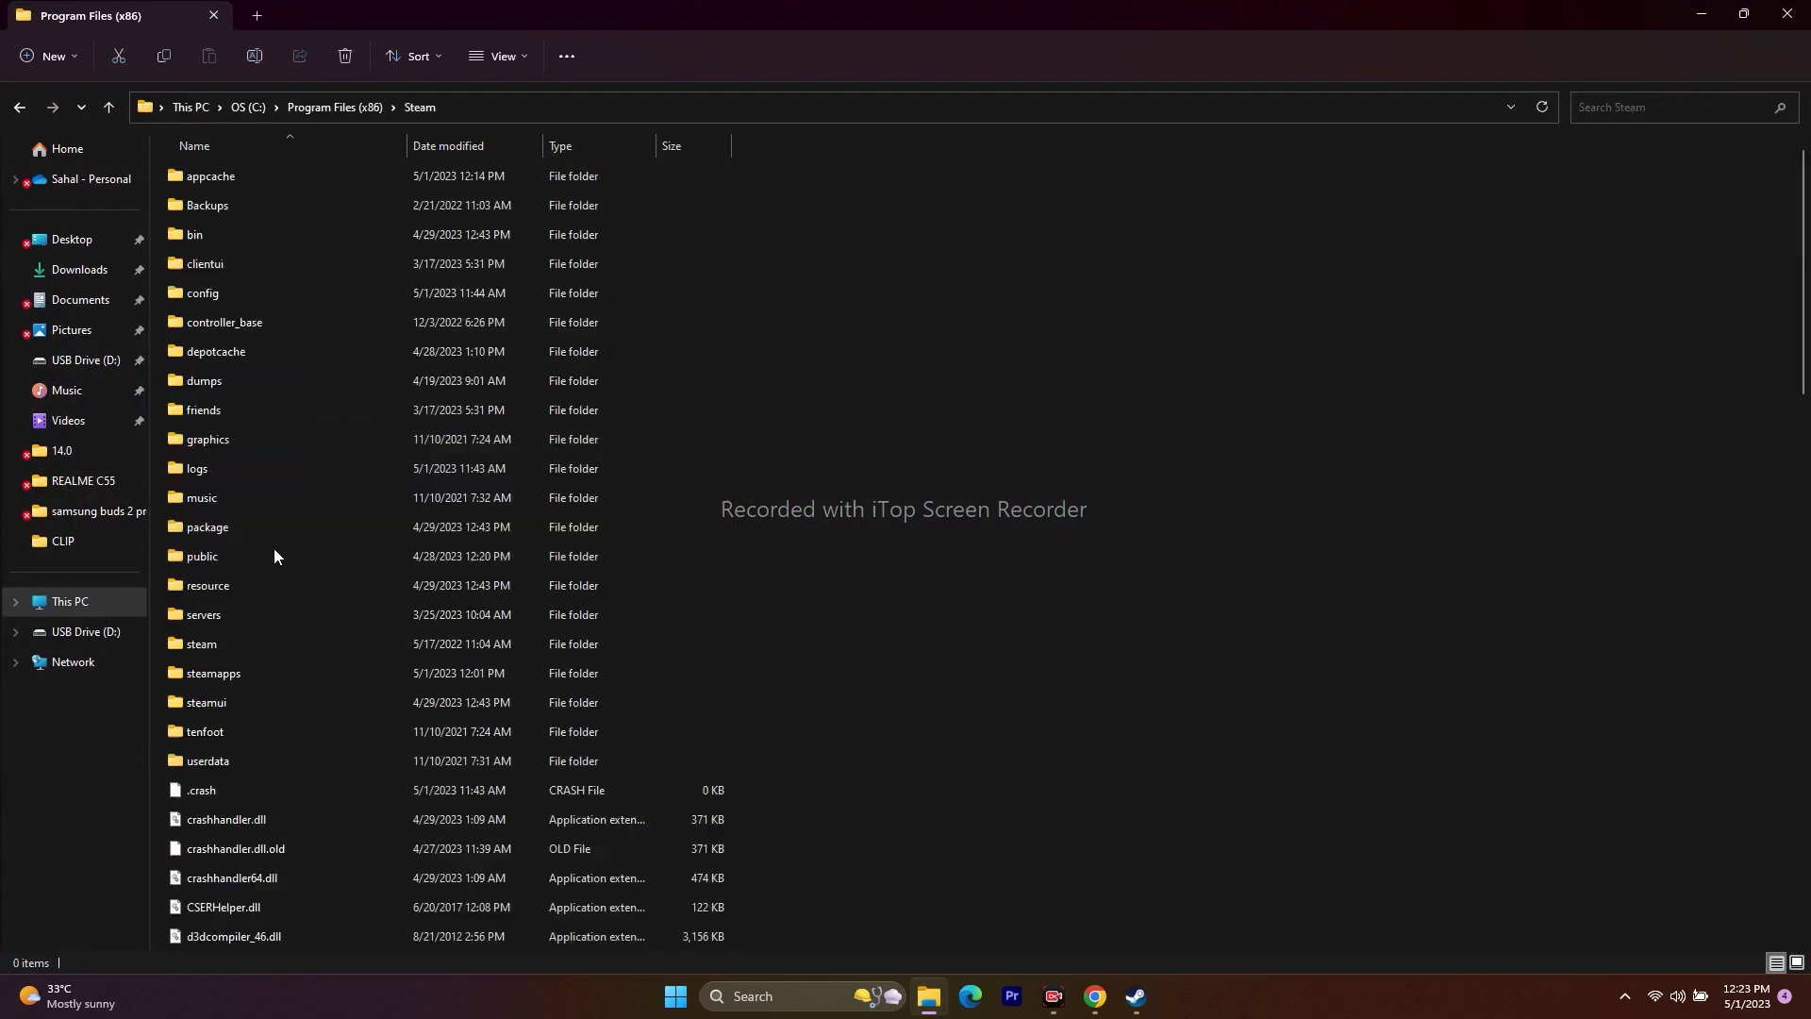
pyautogui.doubleClick(272, 670)
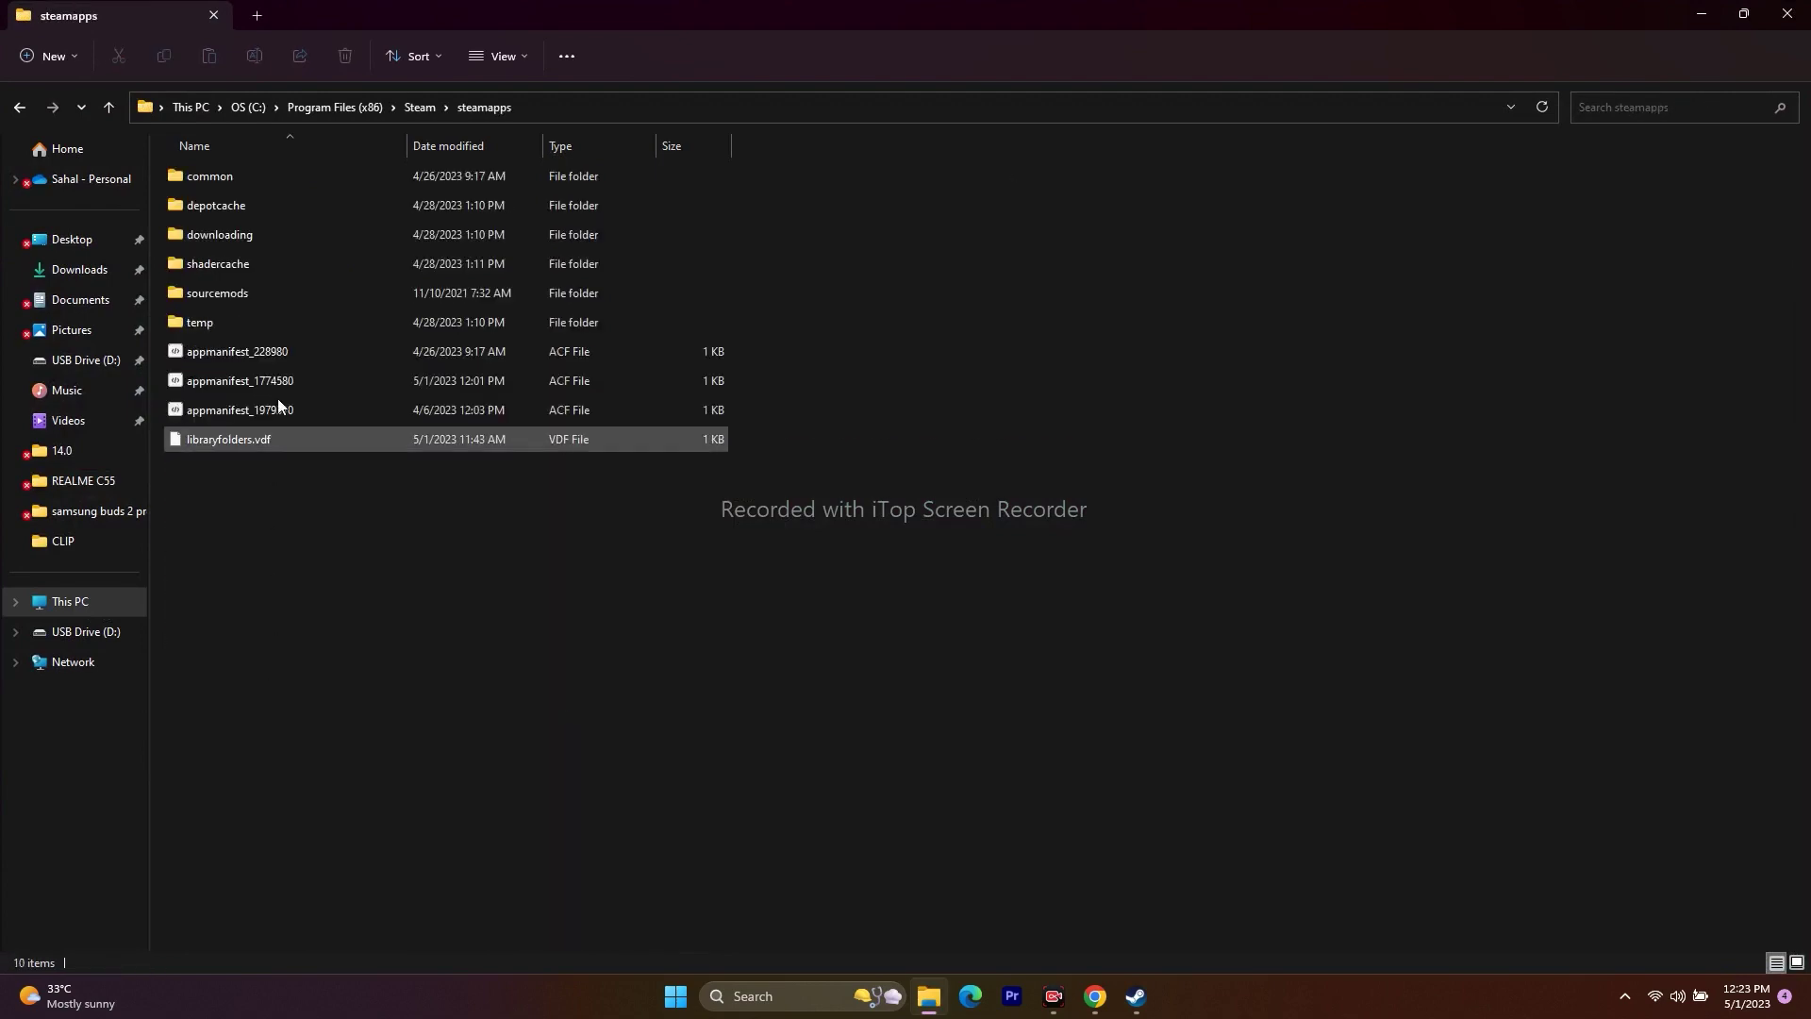
pyautogui.doubleClick(248, 181)
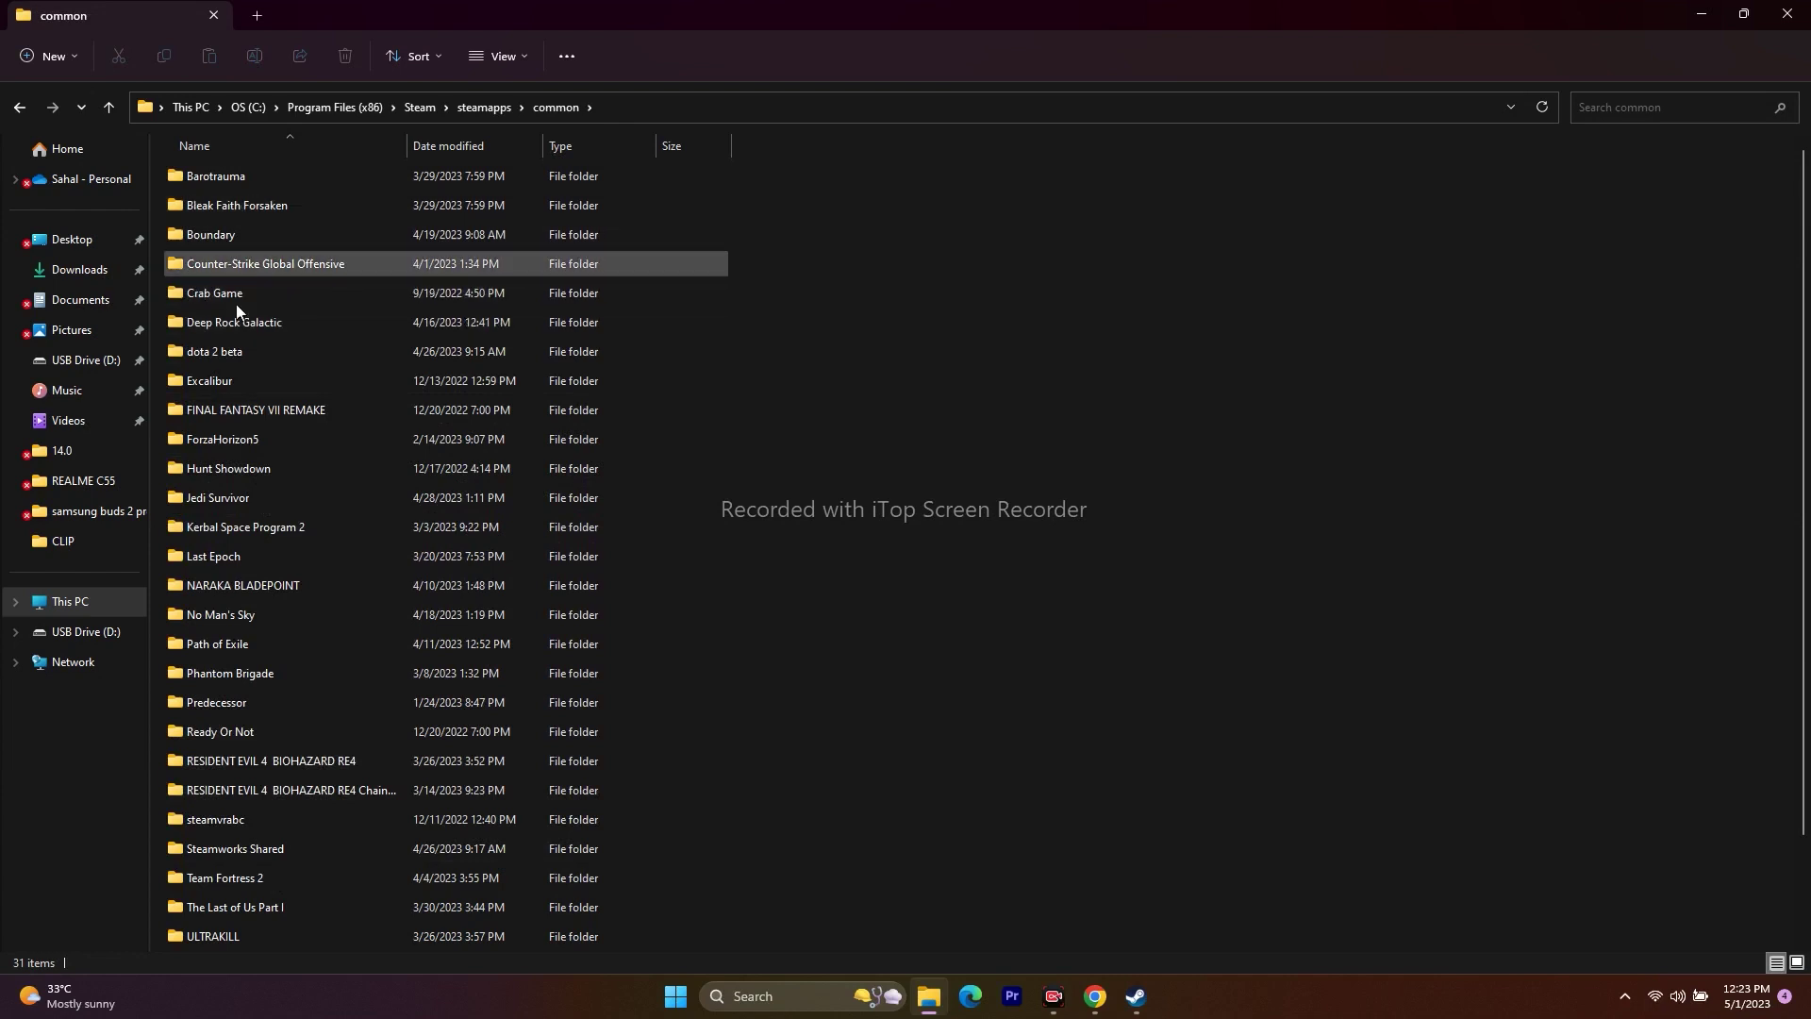
# Step: Find the Jedi Survivor folder and go to its SwGame\Binaries\Win64 subfolder
pyautogui.scroll(-2, 269, 393)
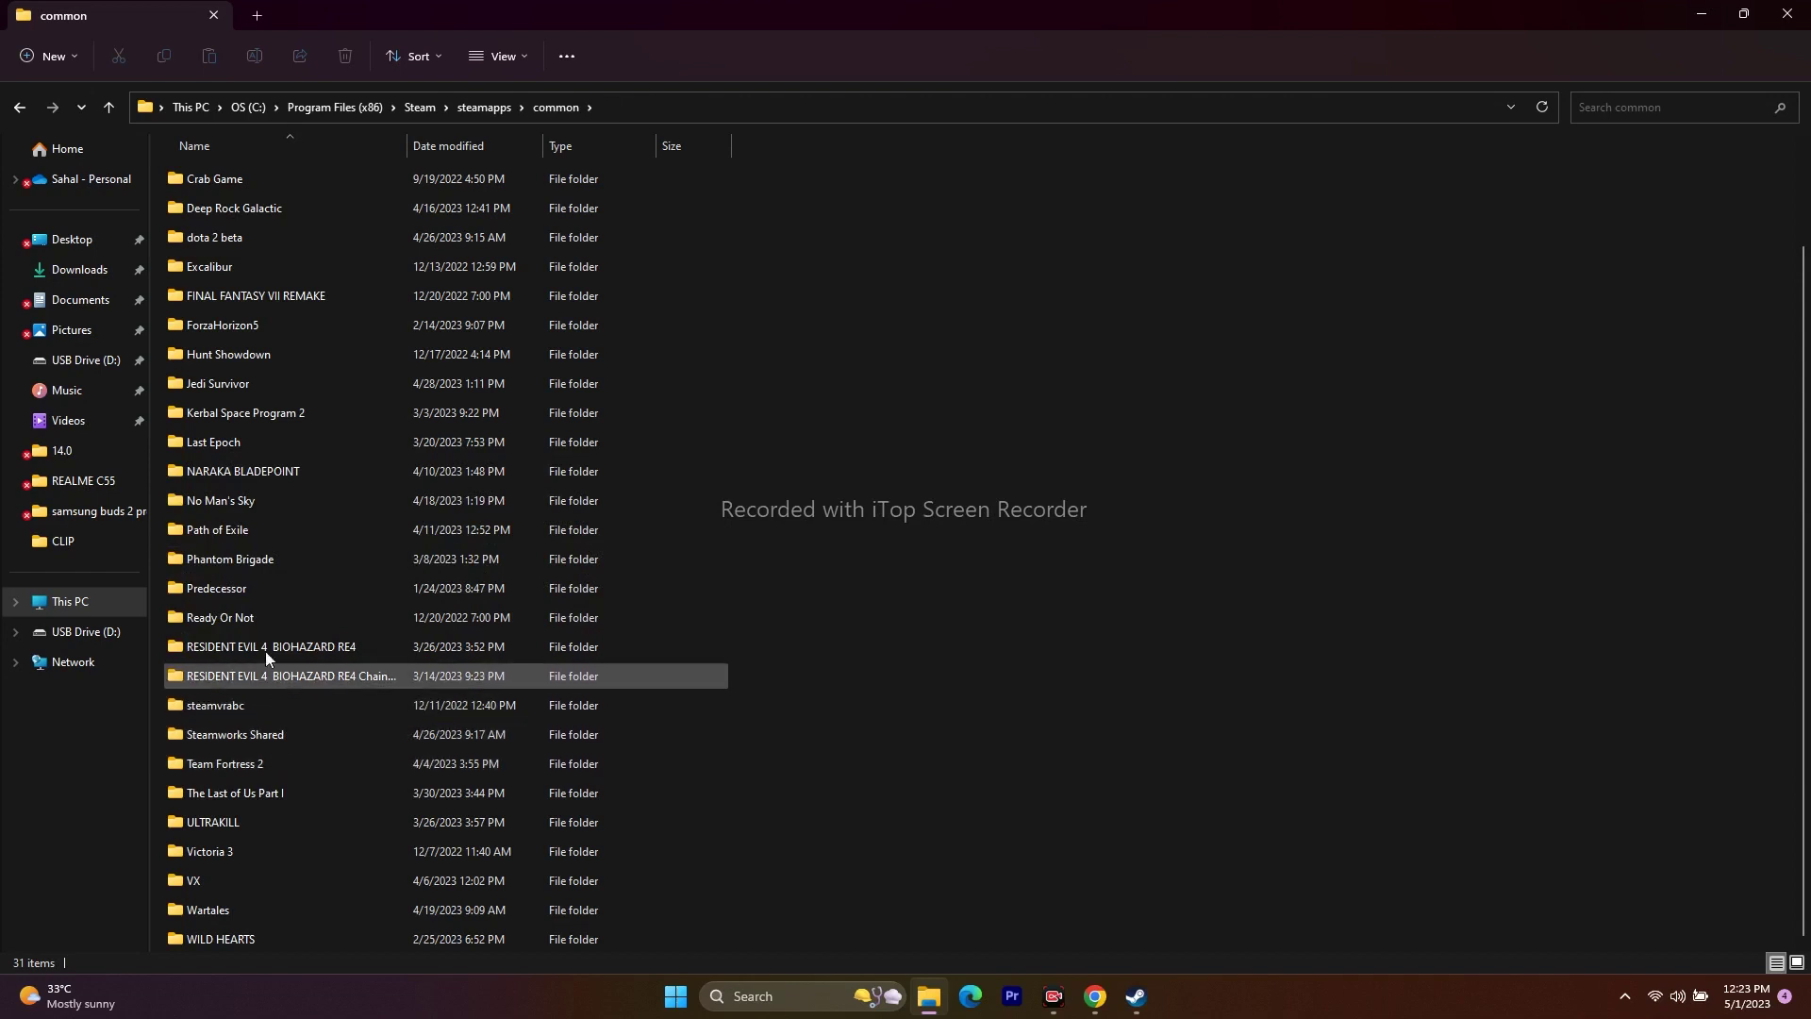
pyautogui.doubleClick(244, 384)
pyautogui.doubleClick(212, 290)
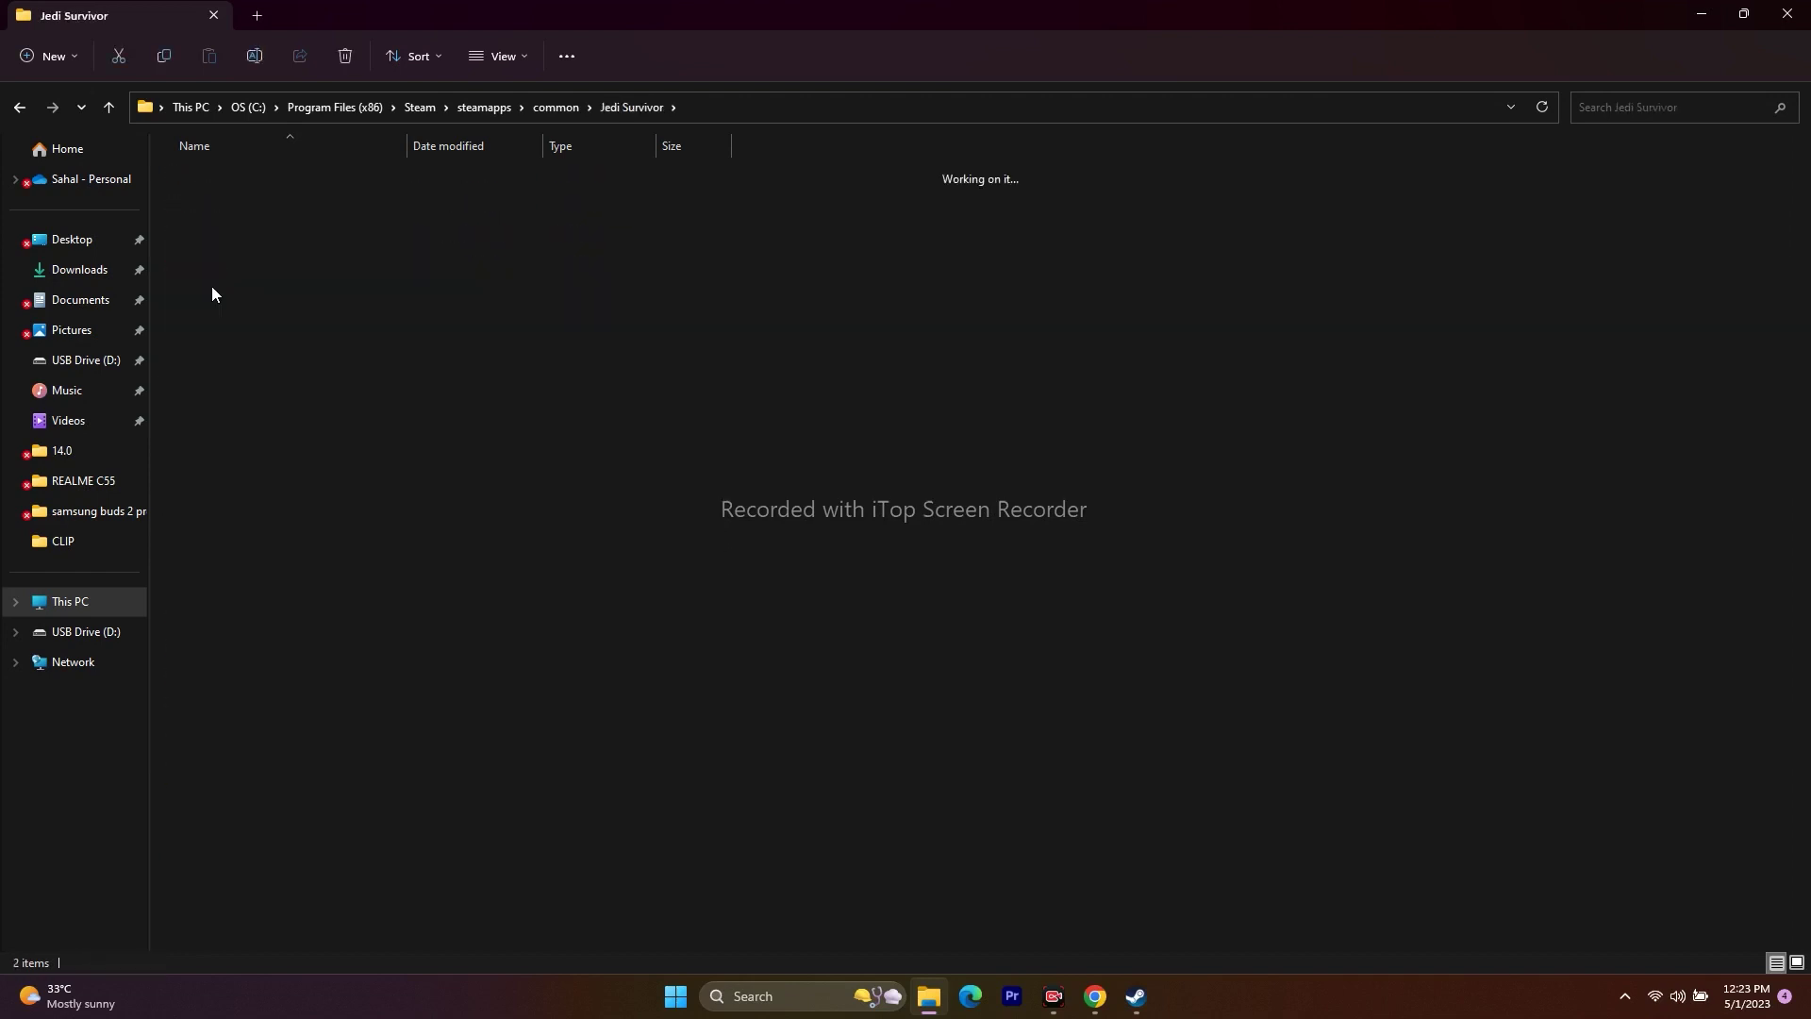
pyautogui.doubleClick(211, 175)
pyautogui.doubleClick(211, 176)
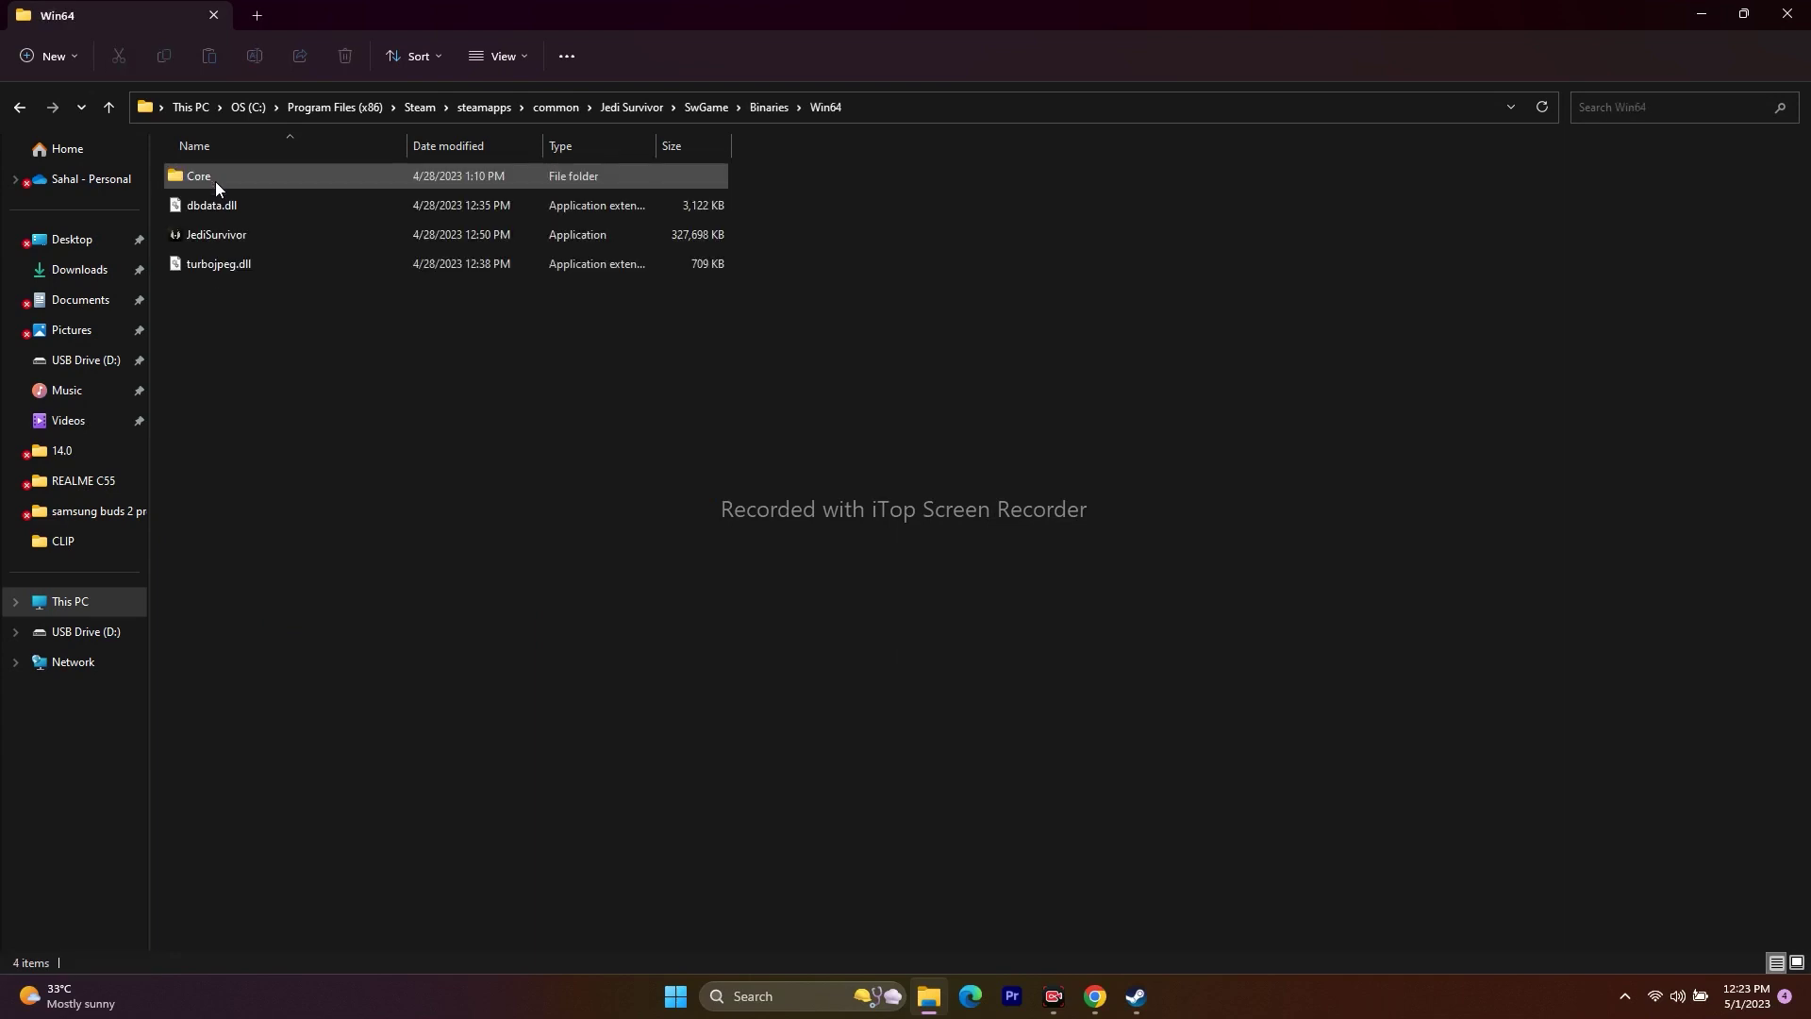
# Step: Set JediSurvivor to run as an administrator in its compatibility properties and save the change
pyautogui.click(240, 238)
pyautogui.rightClick(241, 230)
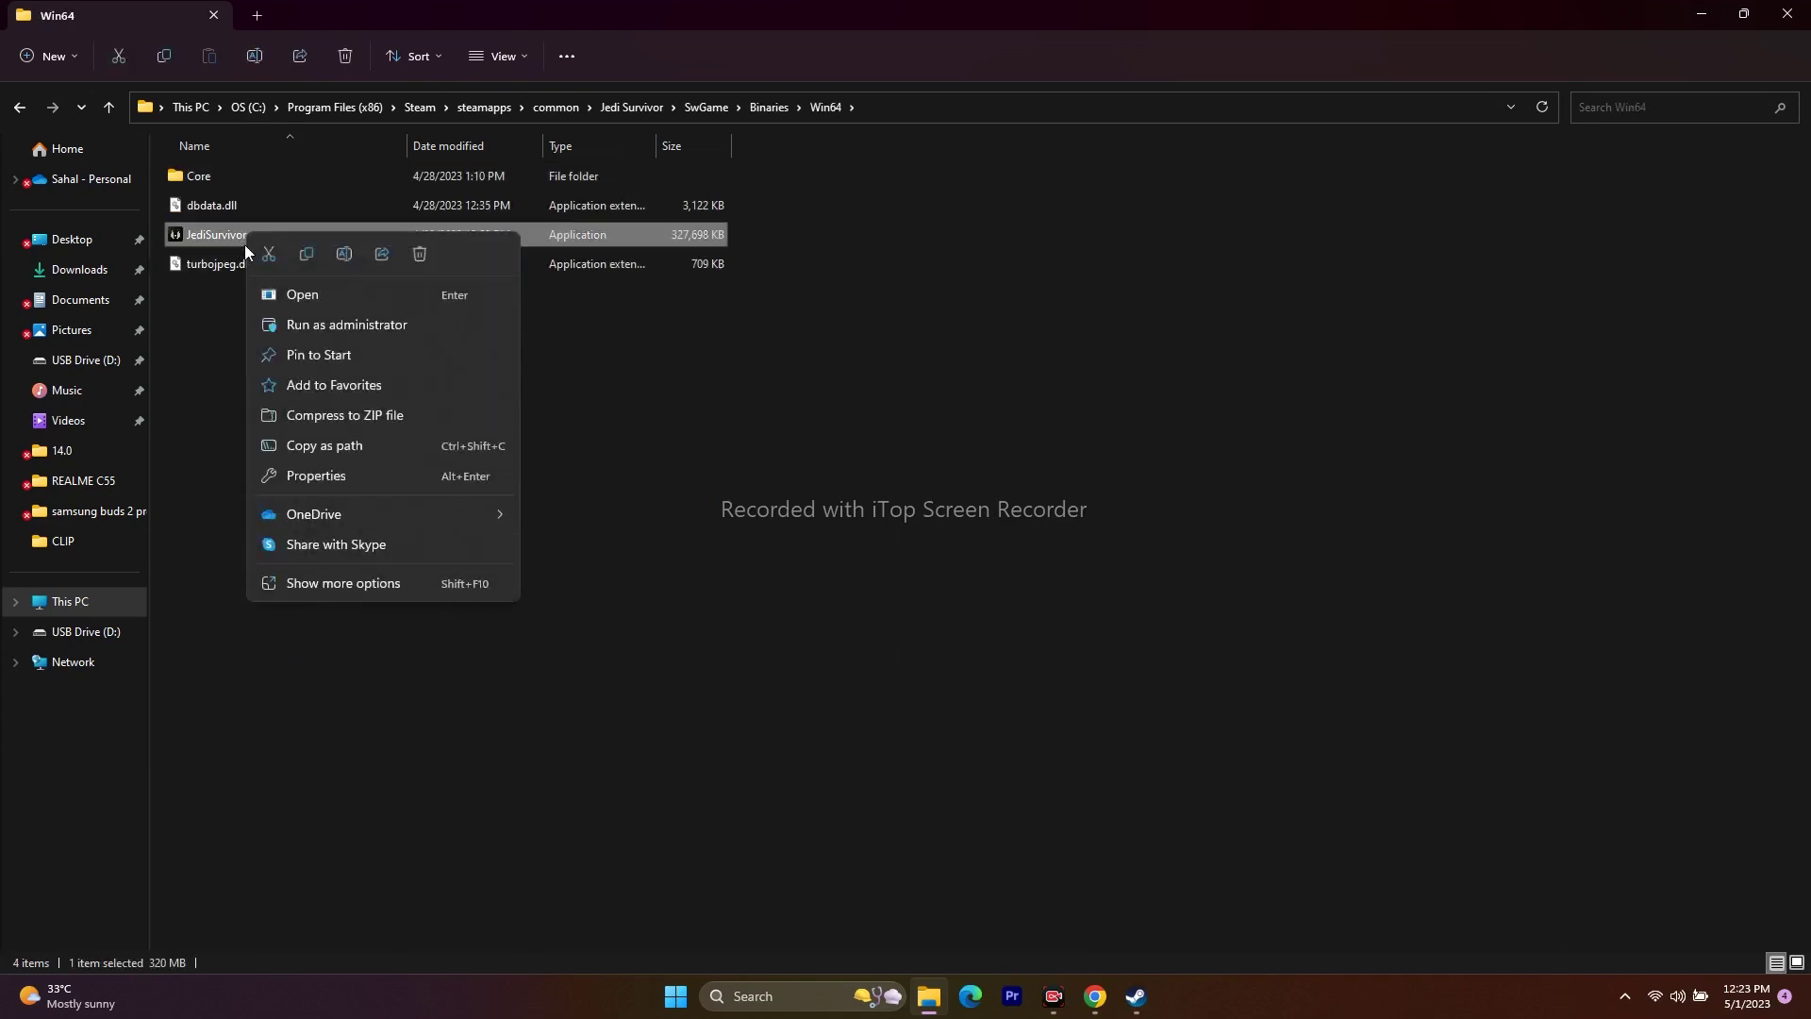
pyautogui.click(298, 574)
pyautogui.click(342, 556)
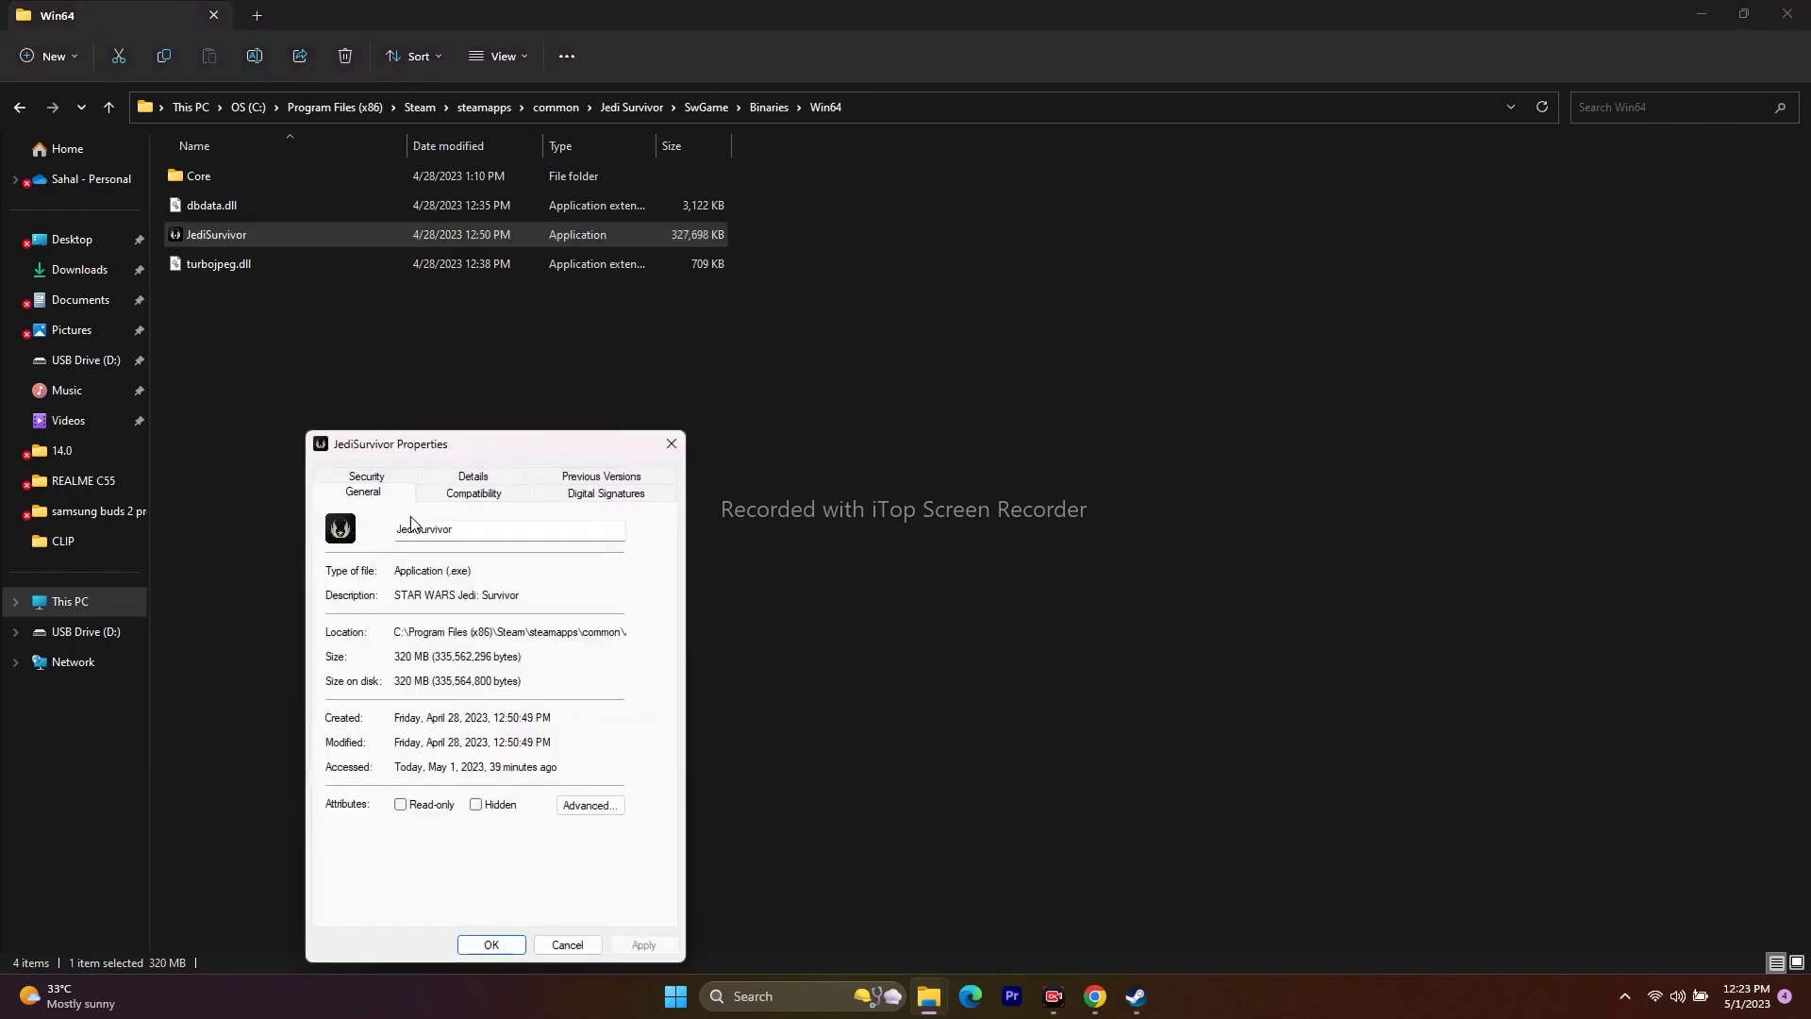
pyautogui.click(467, 493)
pyautogui.moveTo(558, 443); pyautogui.dragTo(1242, 223)
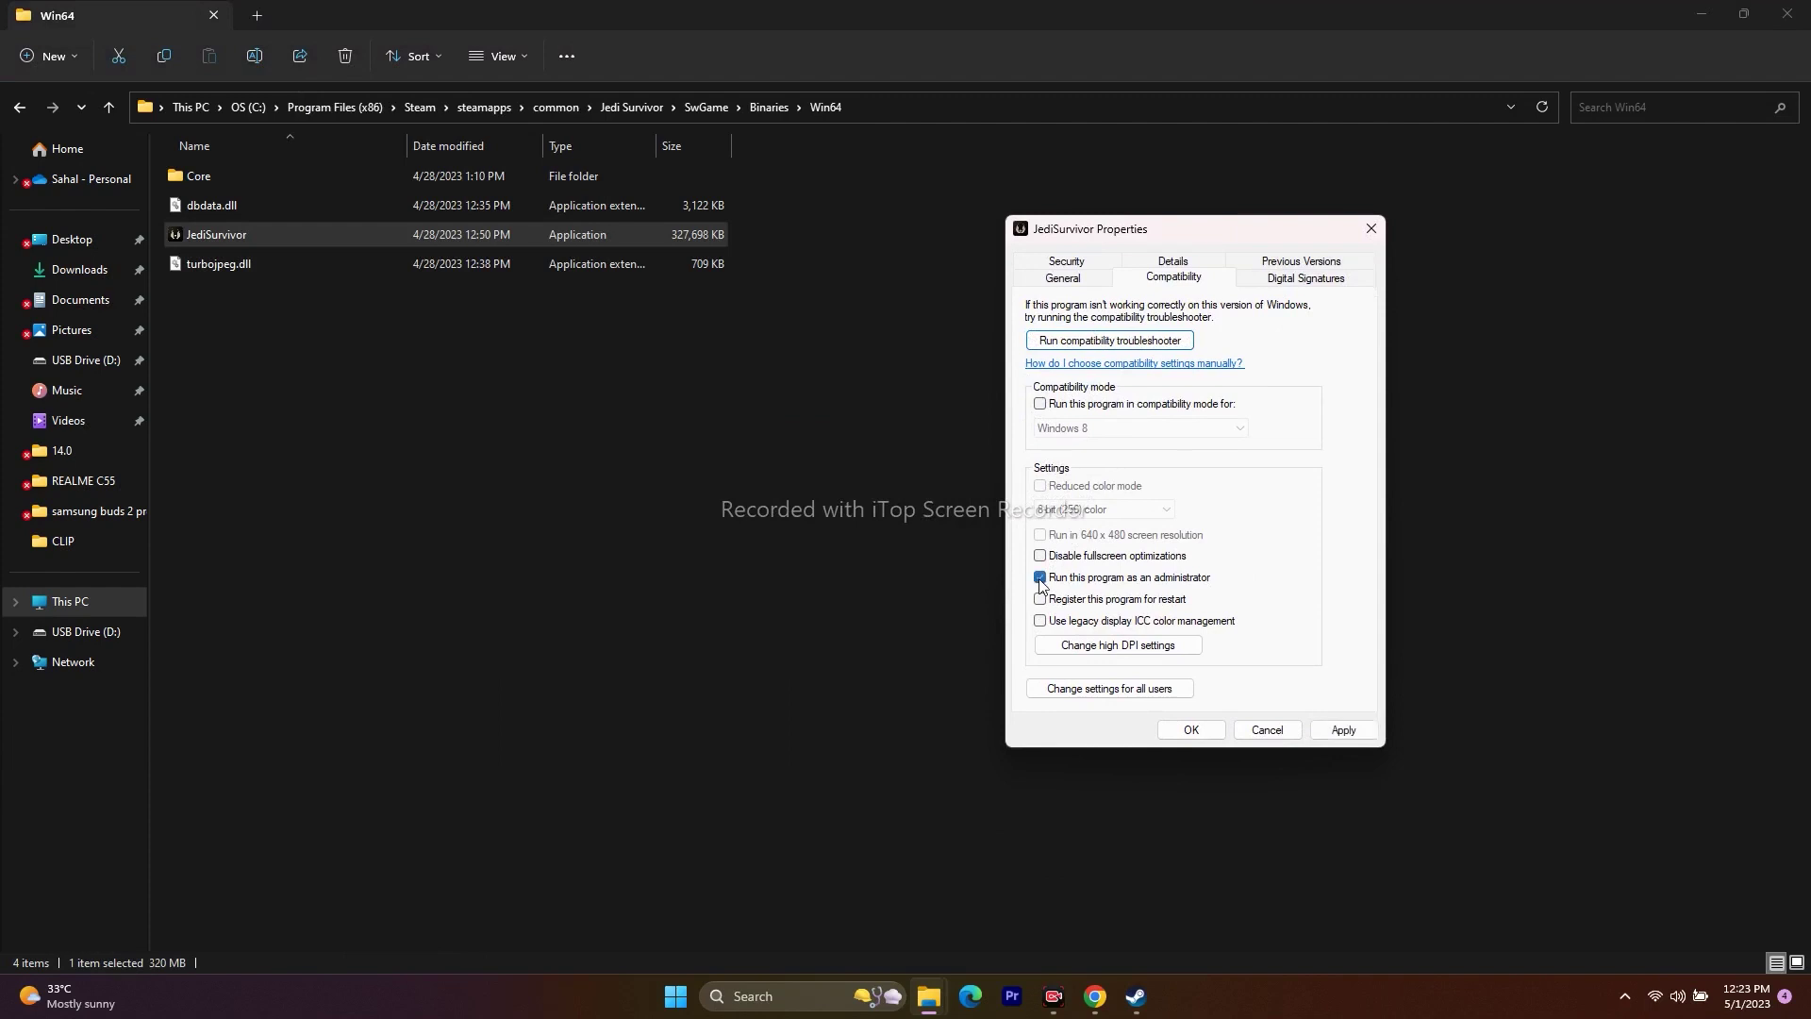
pyautogui.click(1343, 729)
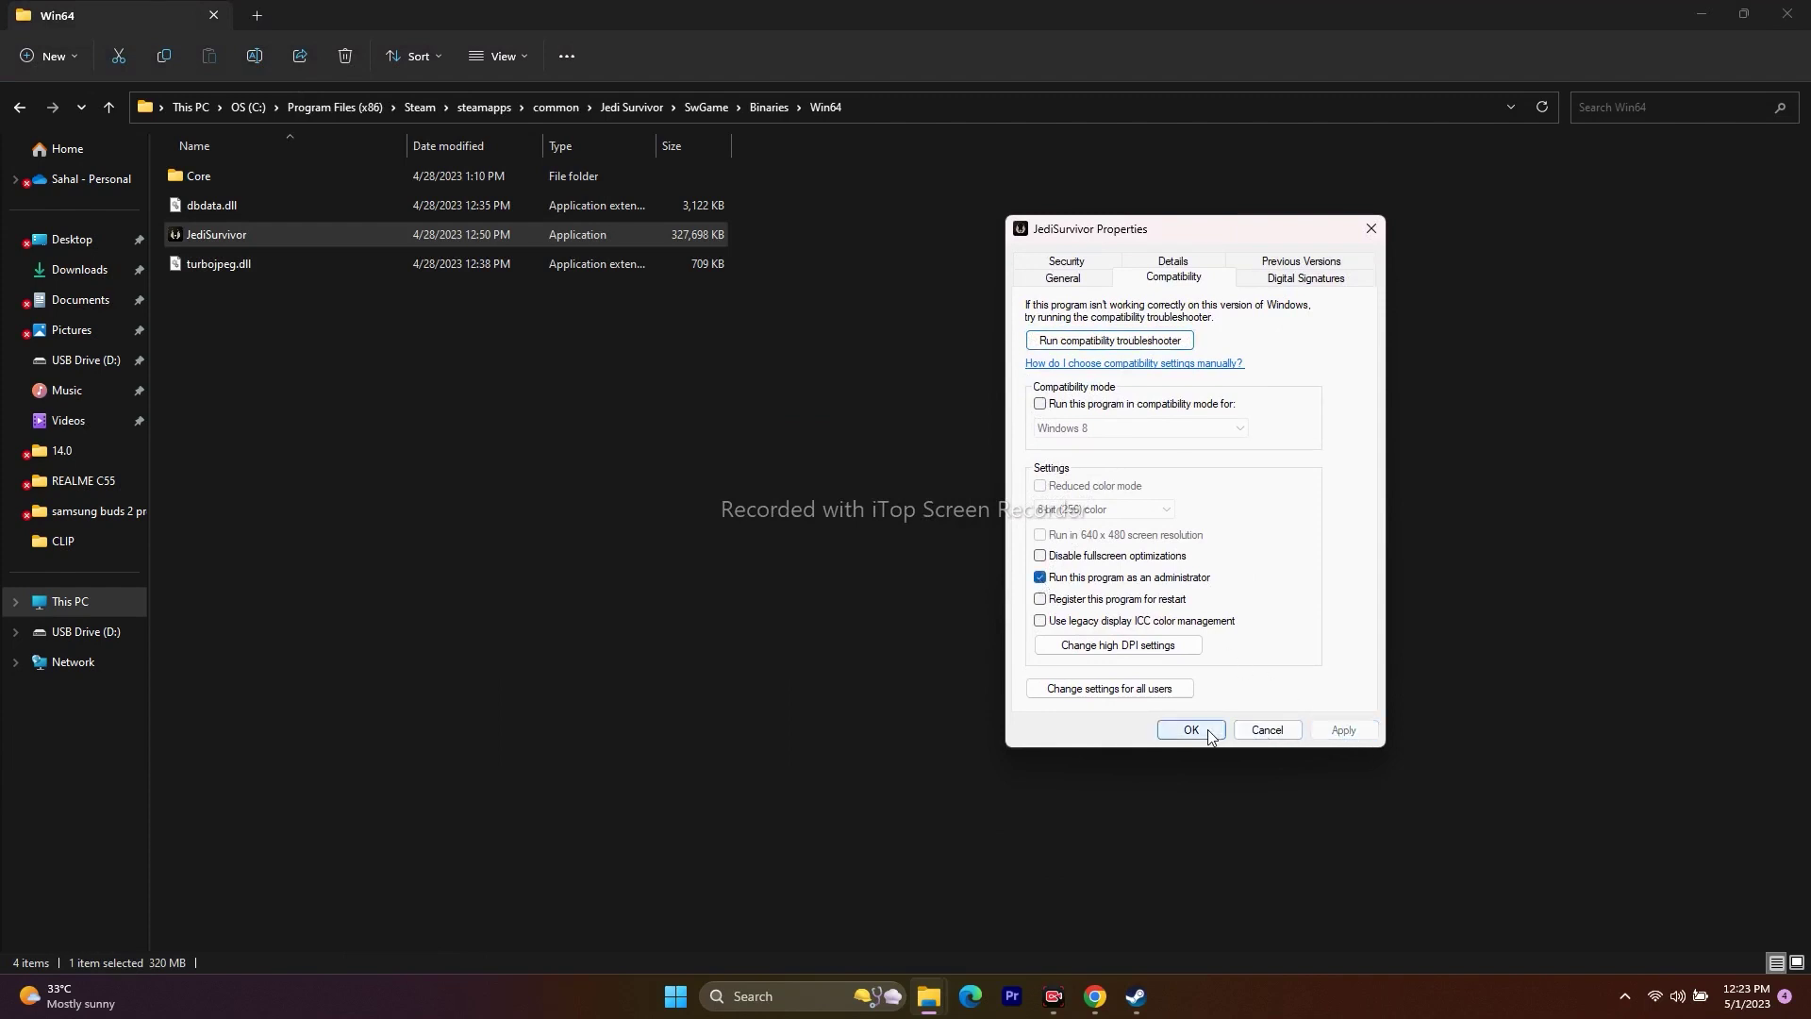
pyautogui.click(1207, 728)
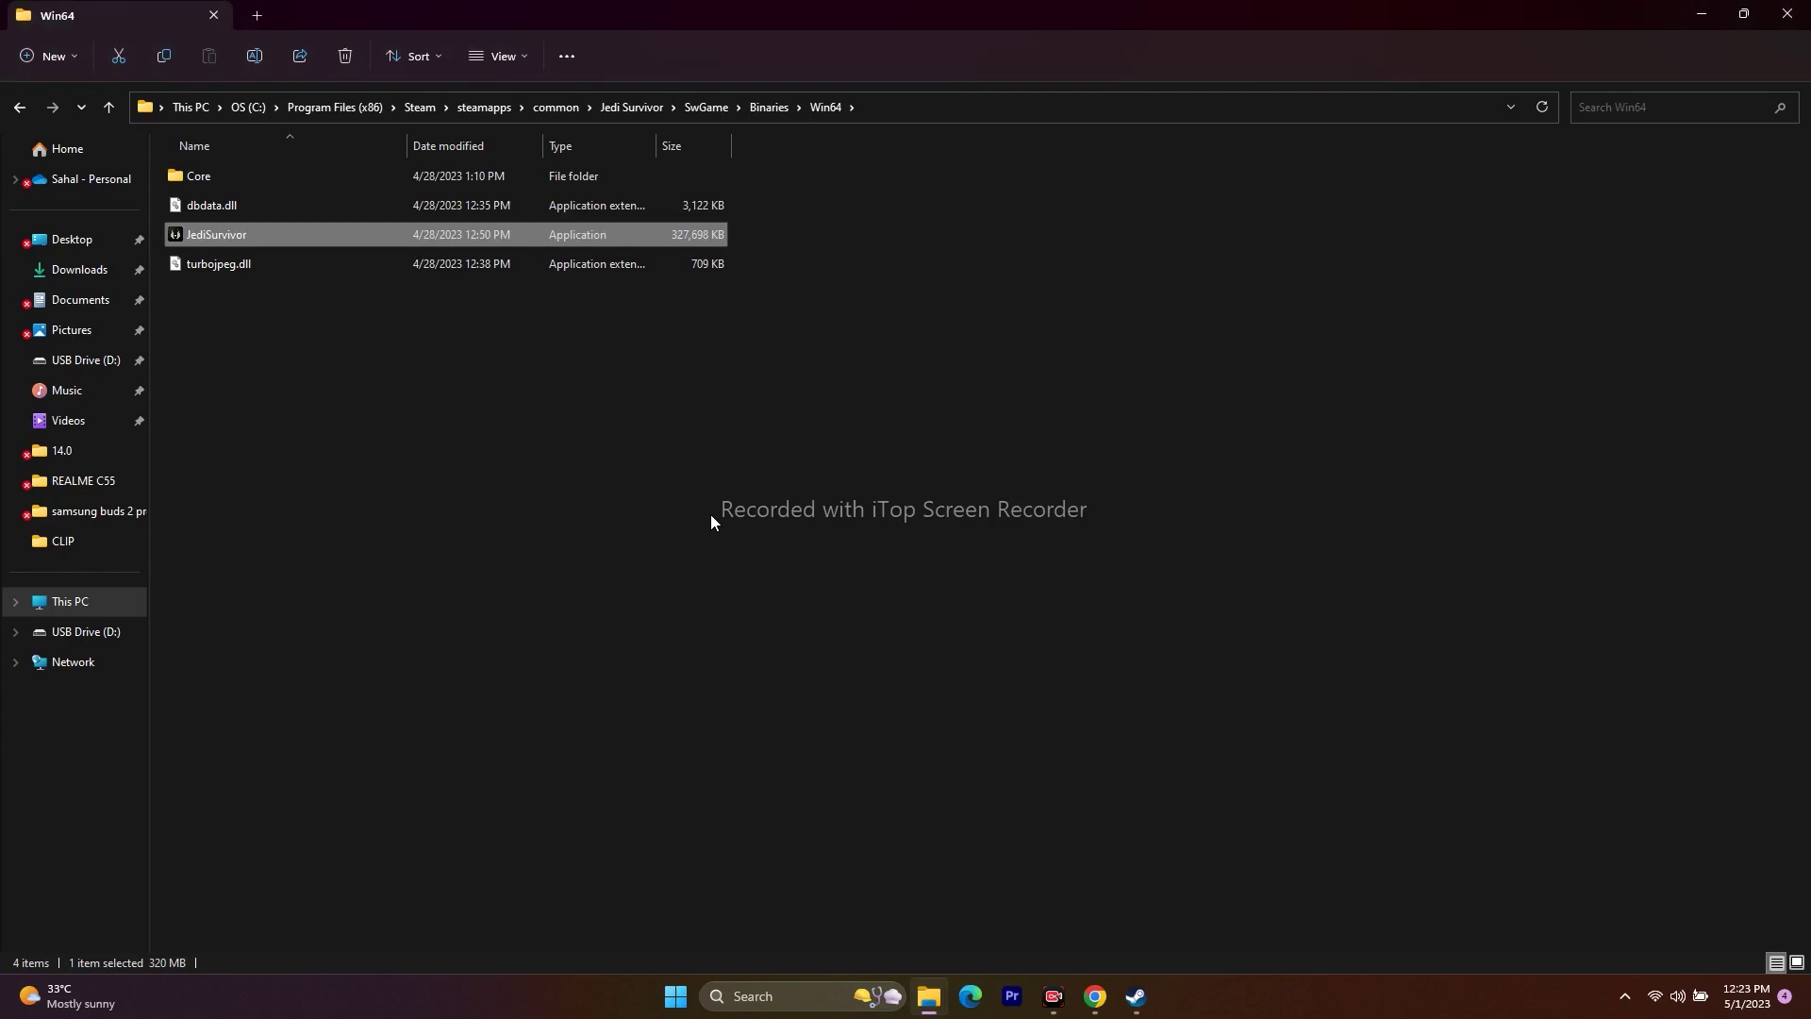
# Step: Disable fullscreen optimizations for JediSurvivor in its compatibility properties, save the change, and close File Explorer
pyautogui.rightClick(263, 237)
pyautogui.click(325, 584)
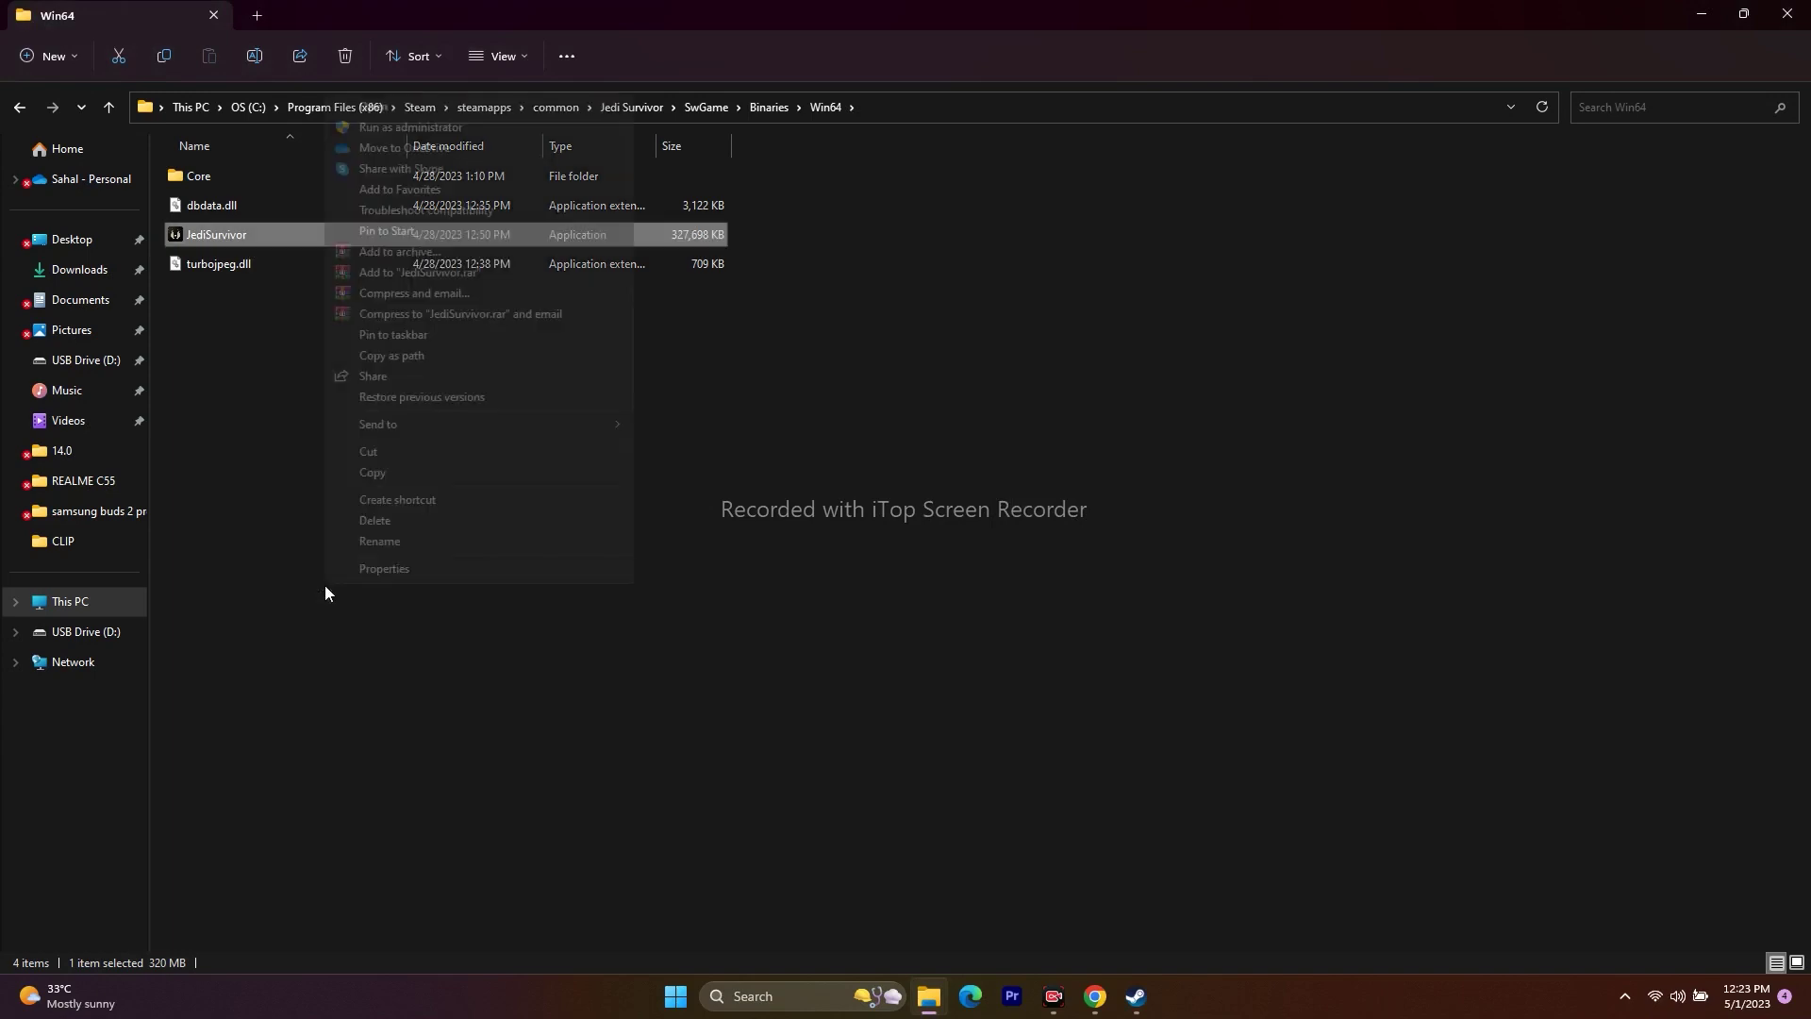
pyautogui.click(426, 566)
pyautogui.click(498, 491)
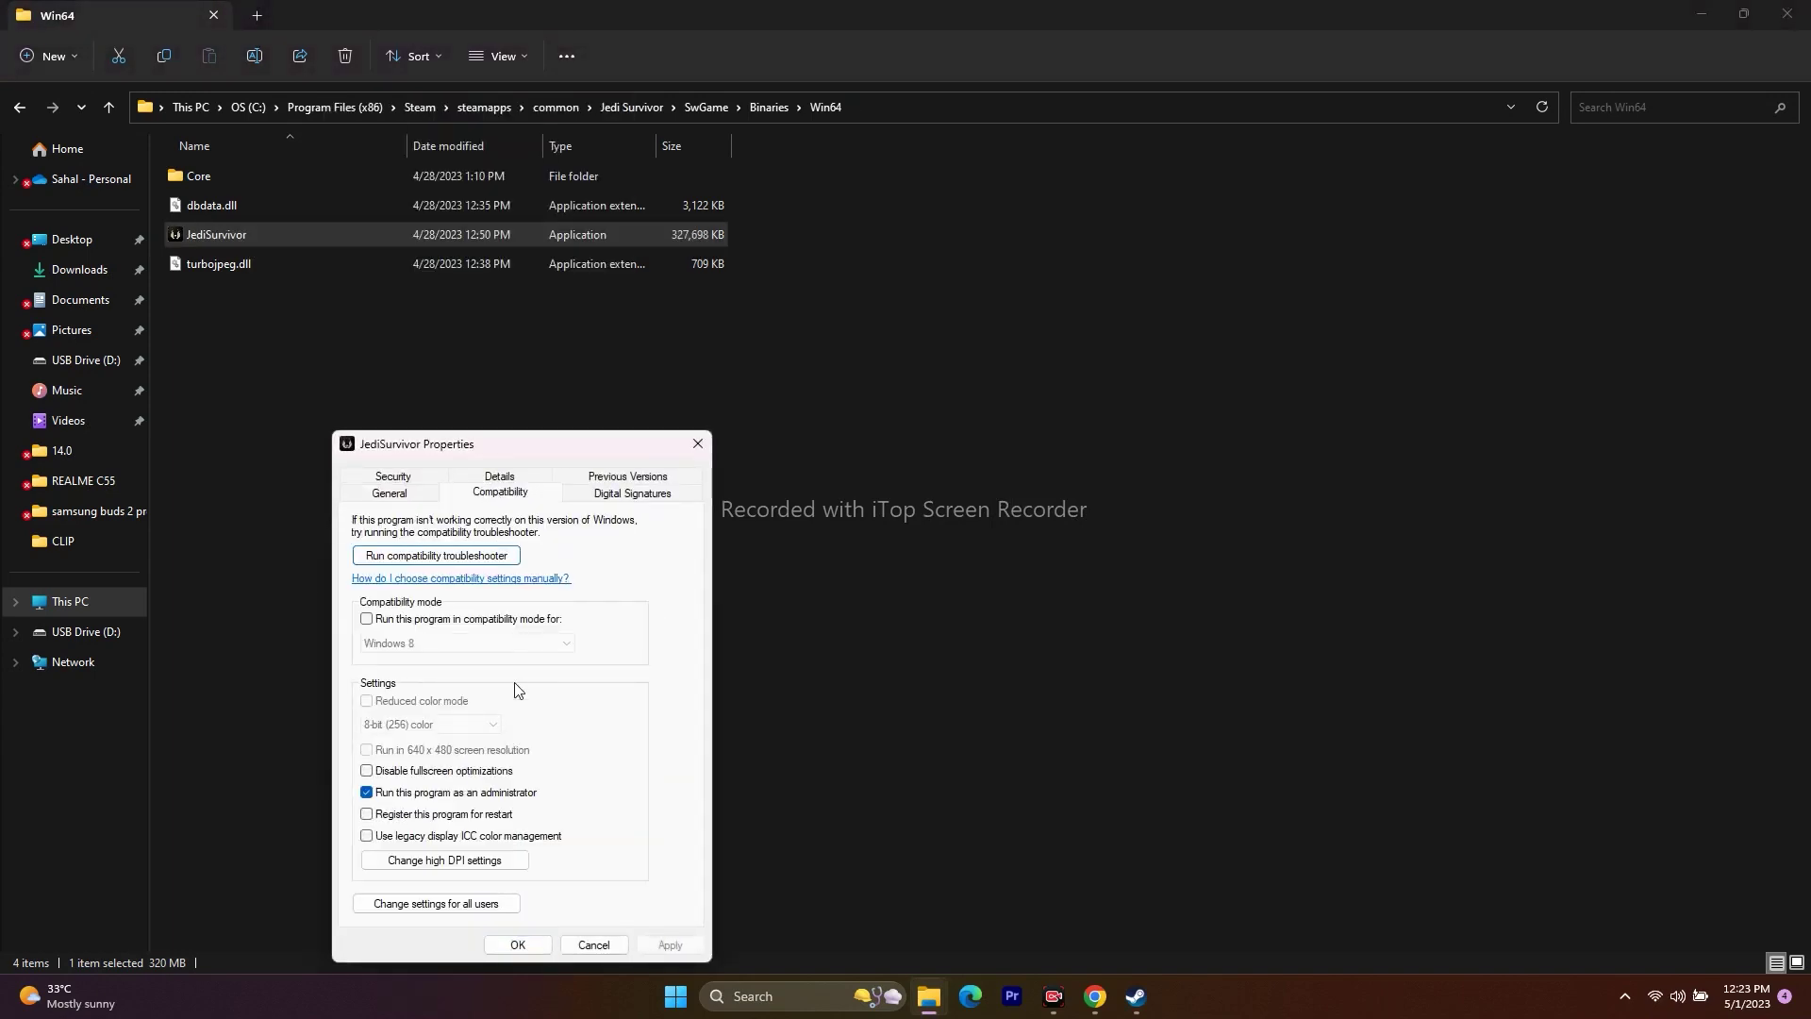
pyautogui.click(375, 773)
pyautogui.click(661, 944)
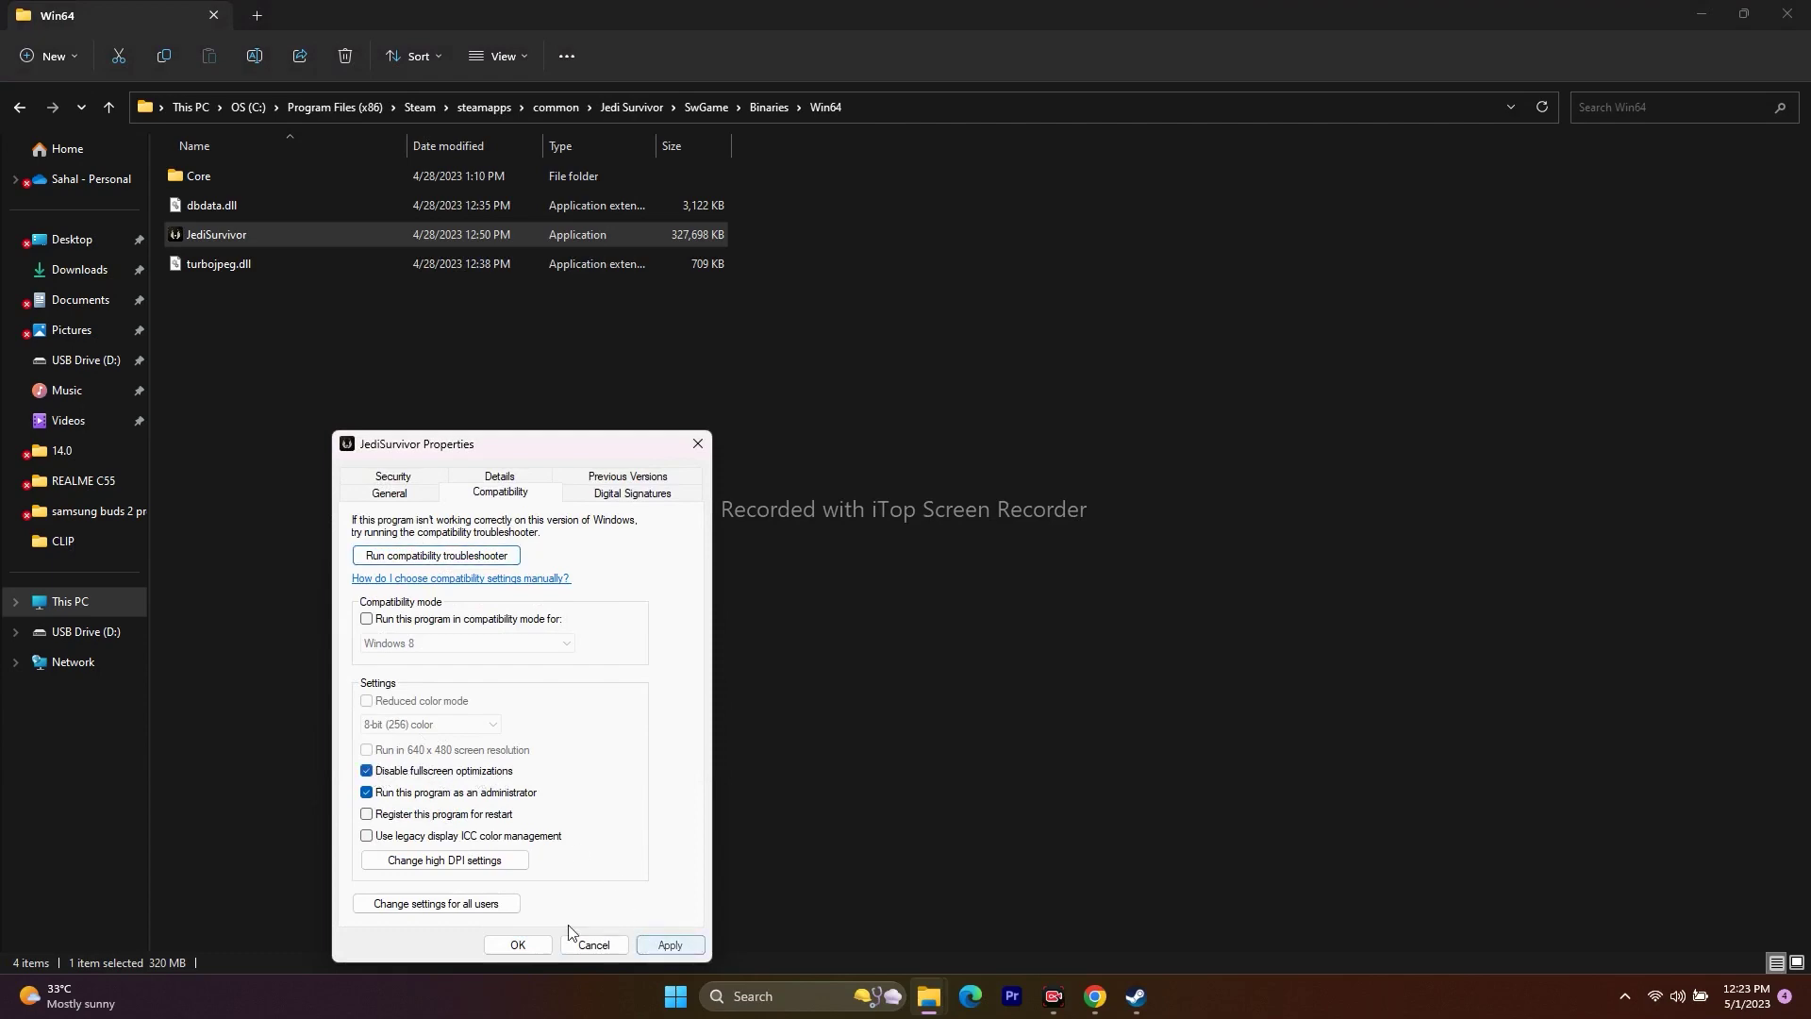
pyautogui.click(517, 944)
pyautogui.click(1802, 23)
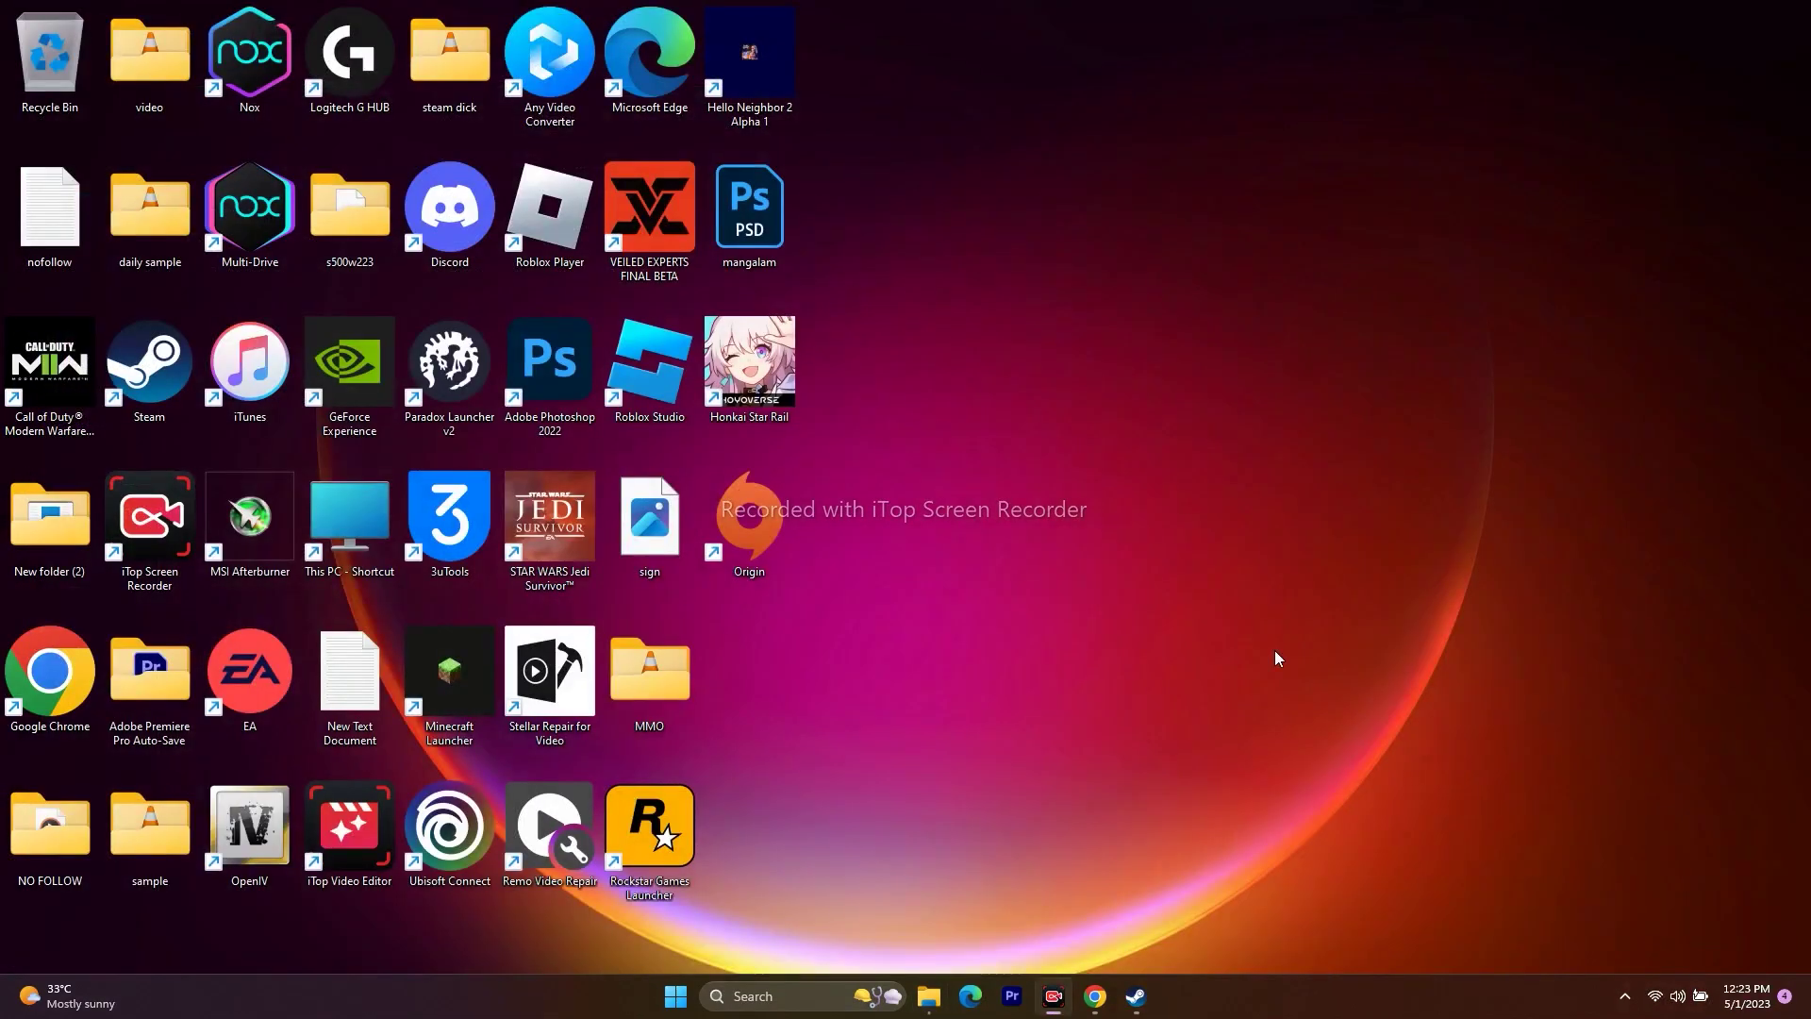
# Step: Bring up Steam and minimize it, and switch to Chrome to view the NVIDIA GeForce and AMD driver pages
pyautogui.click(1148, 993)
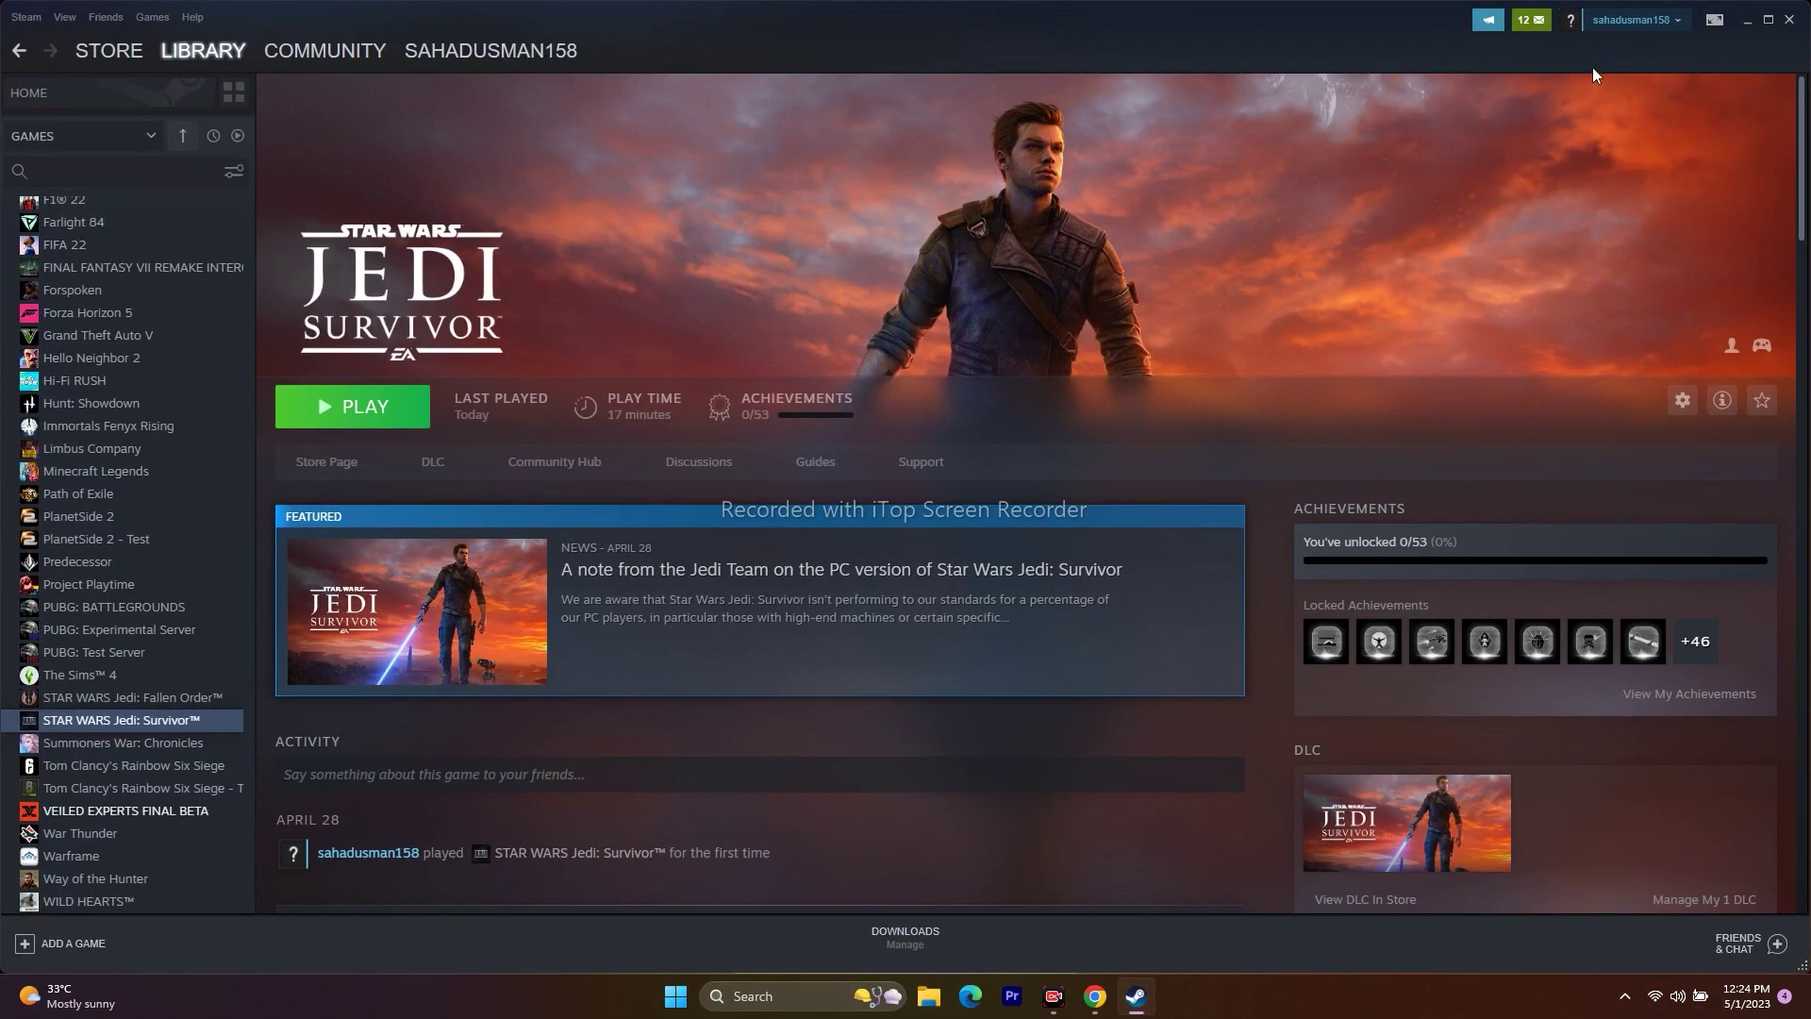
pyautogui.click(1745, 21)
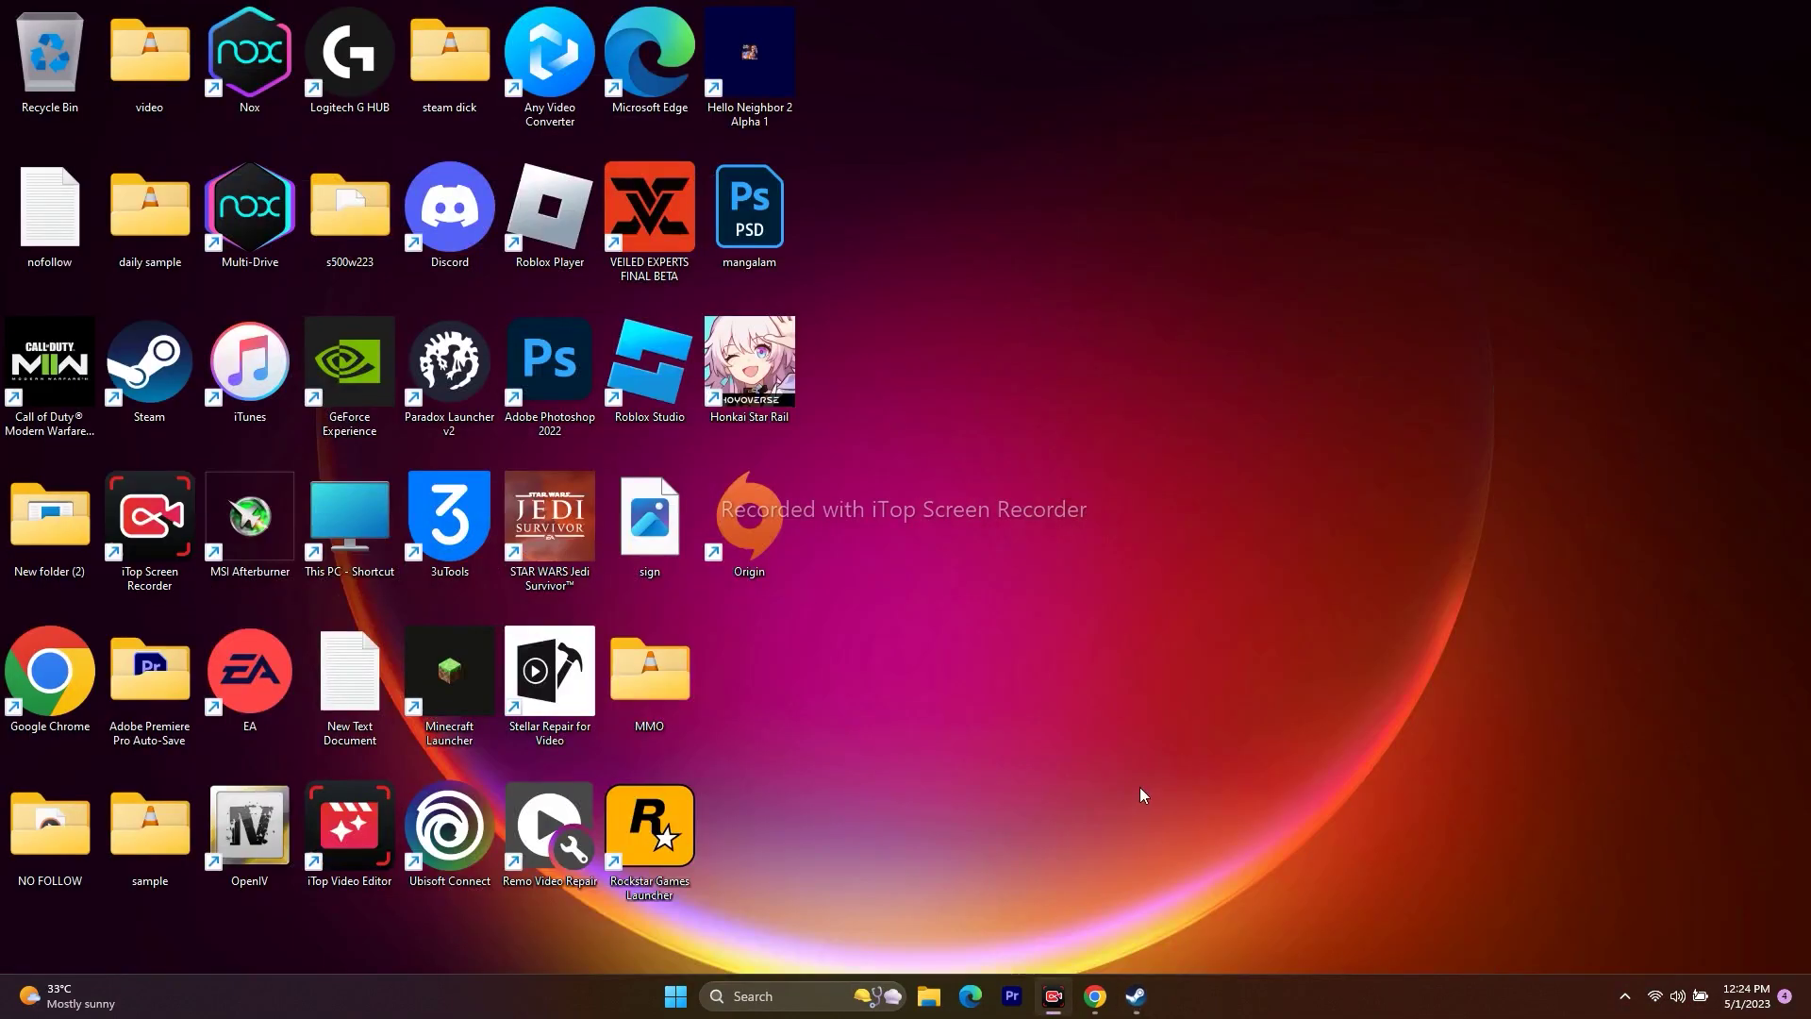
pyautogui.click(1095, 996)
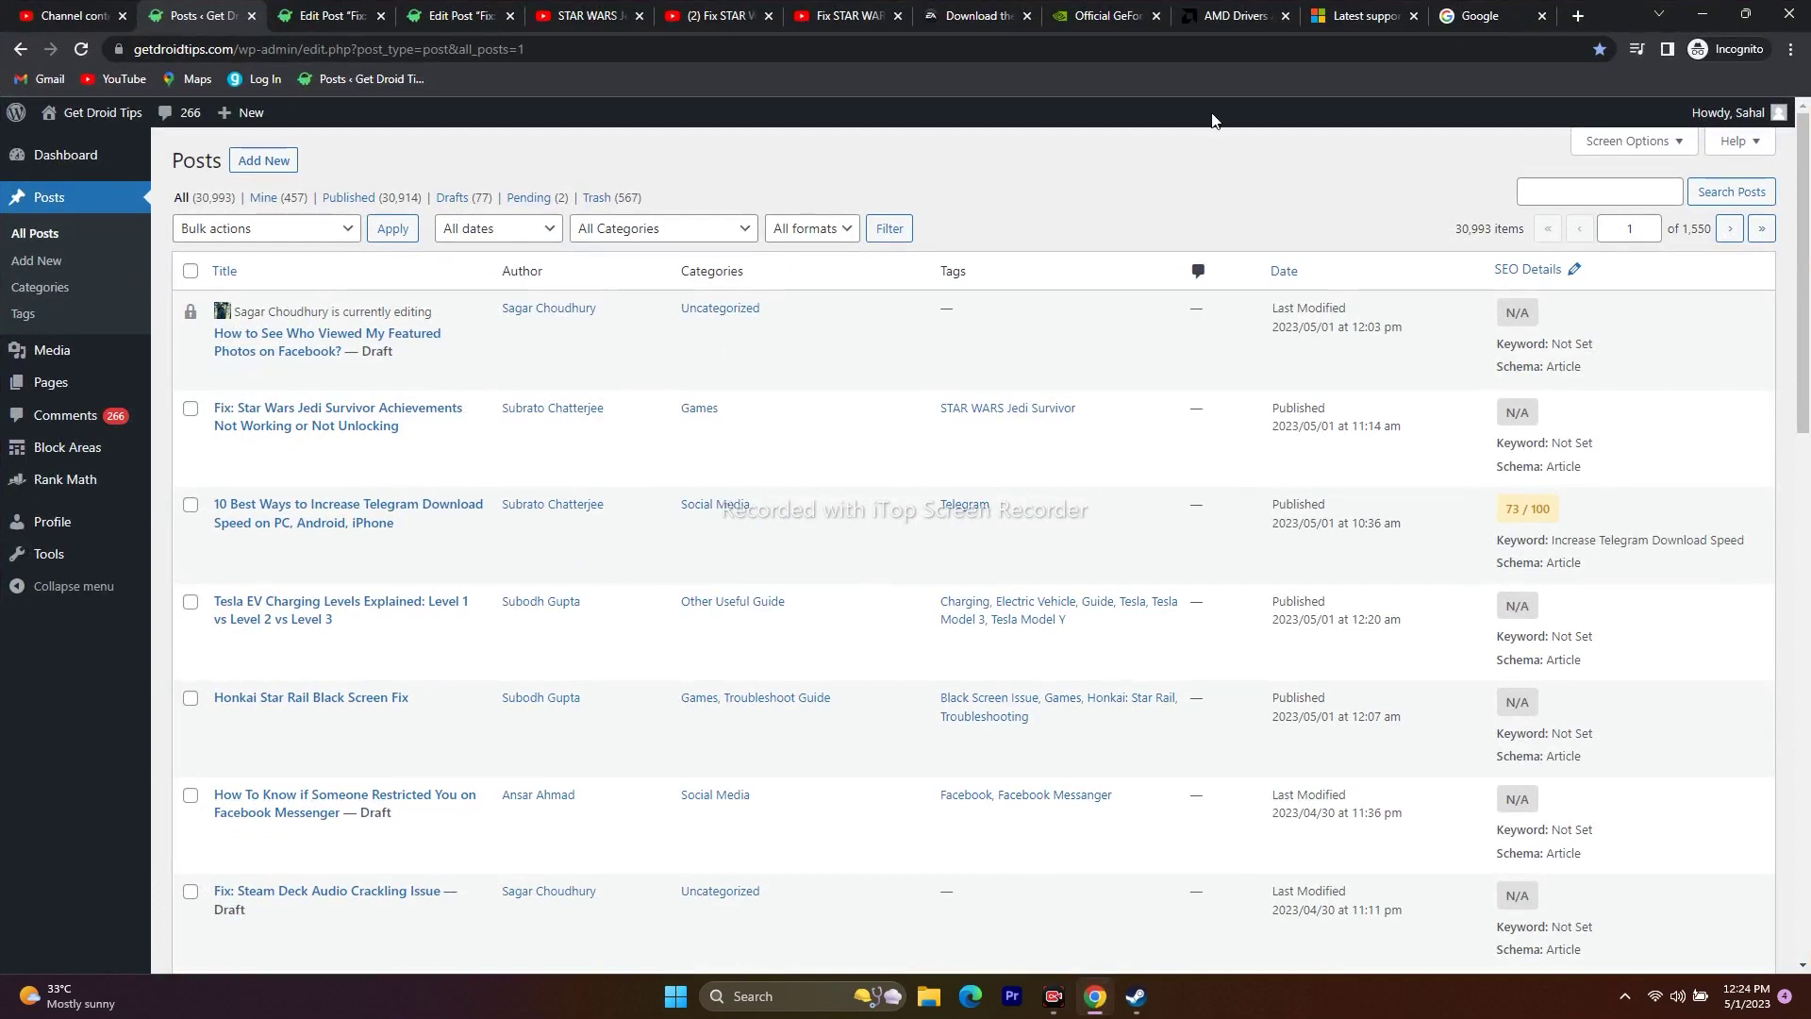
pyautogui.click(1105, 16)
pyautogui.click(976, 227)
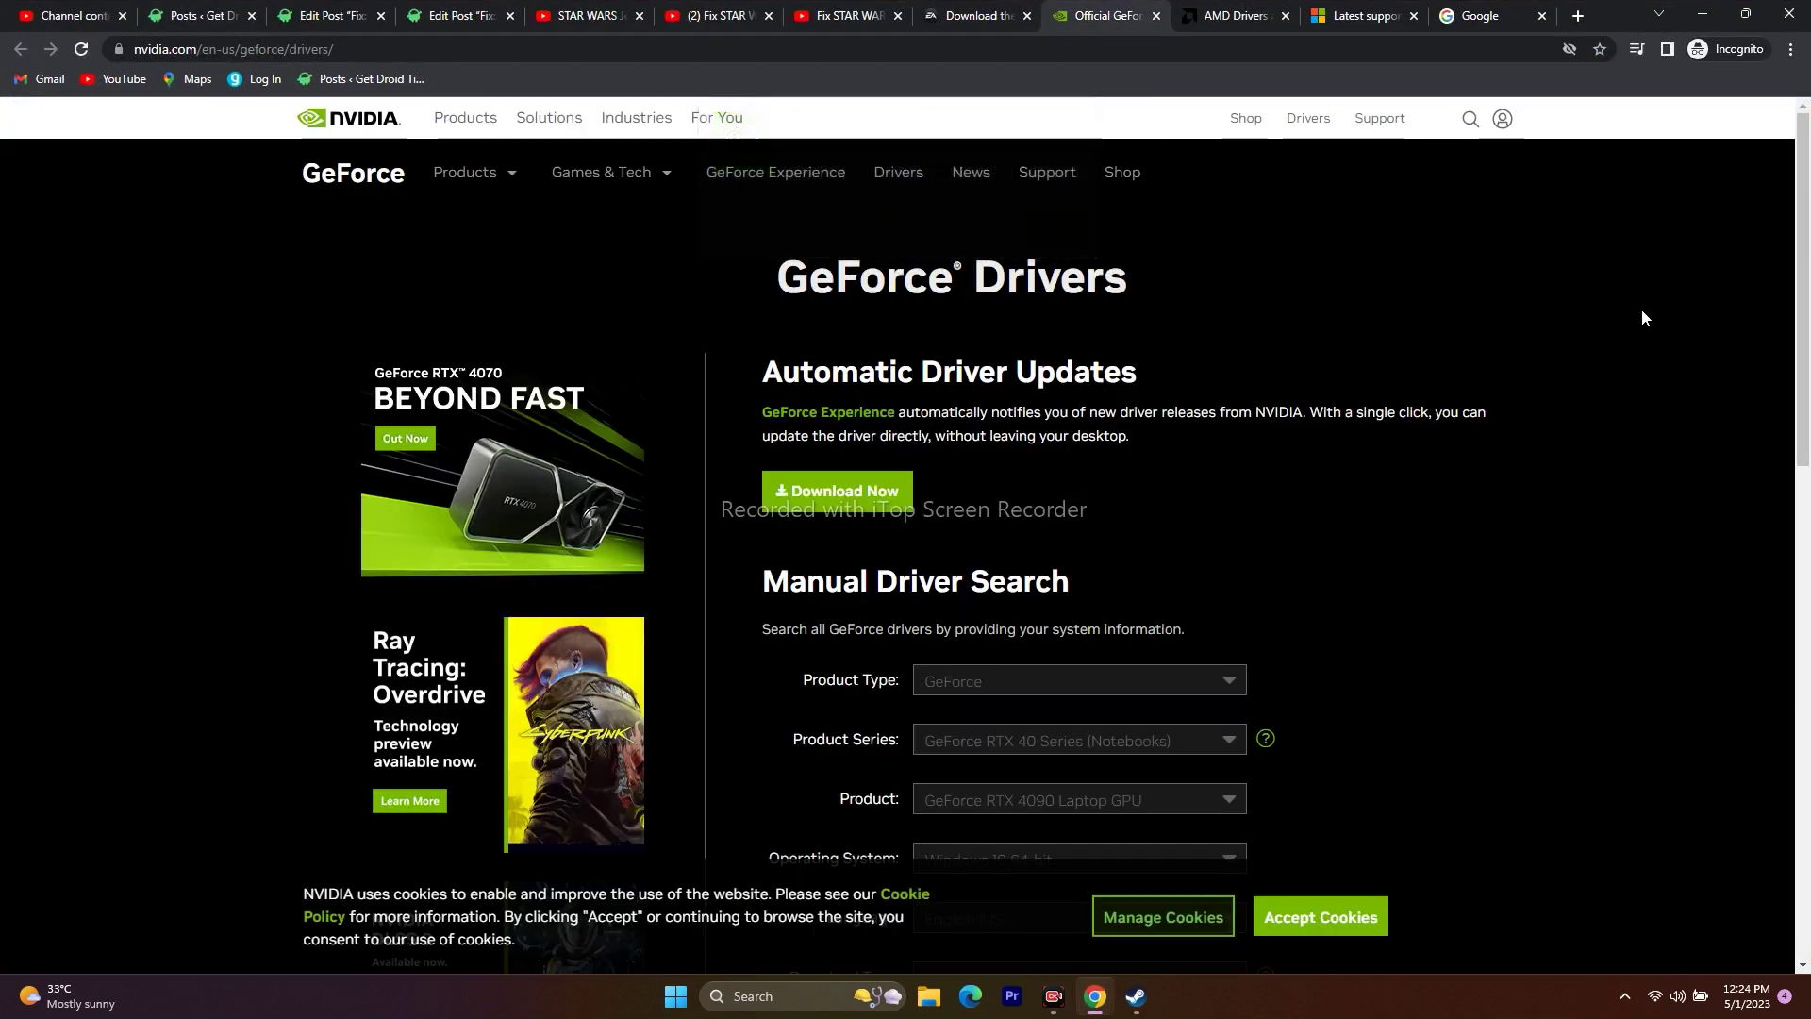
pyautogui.click(1221, 17)
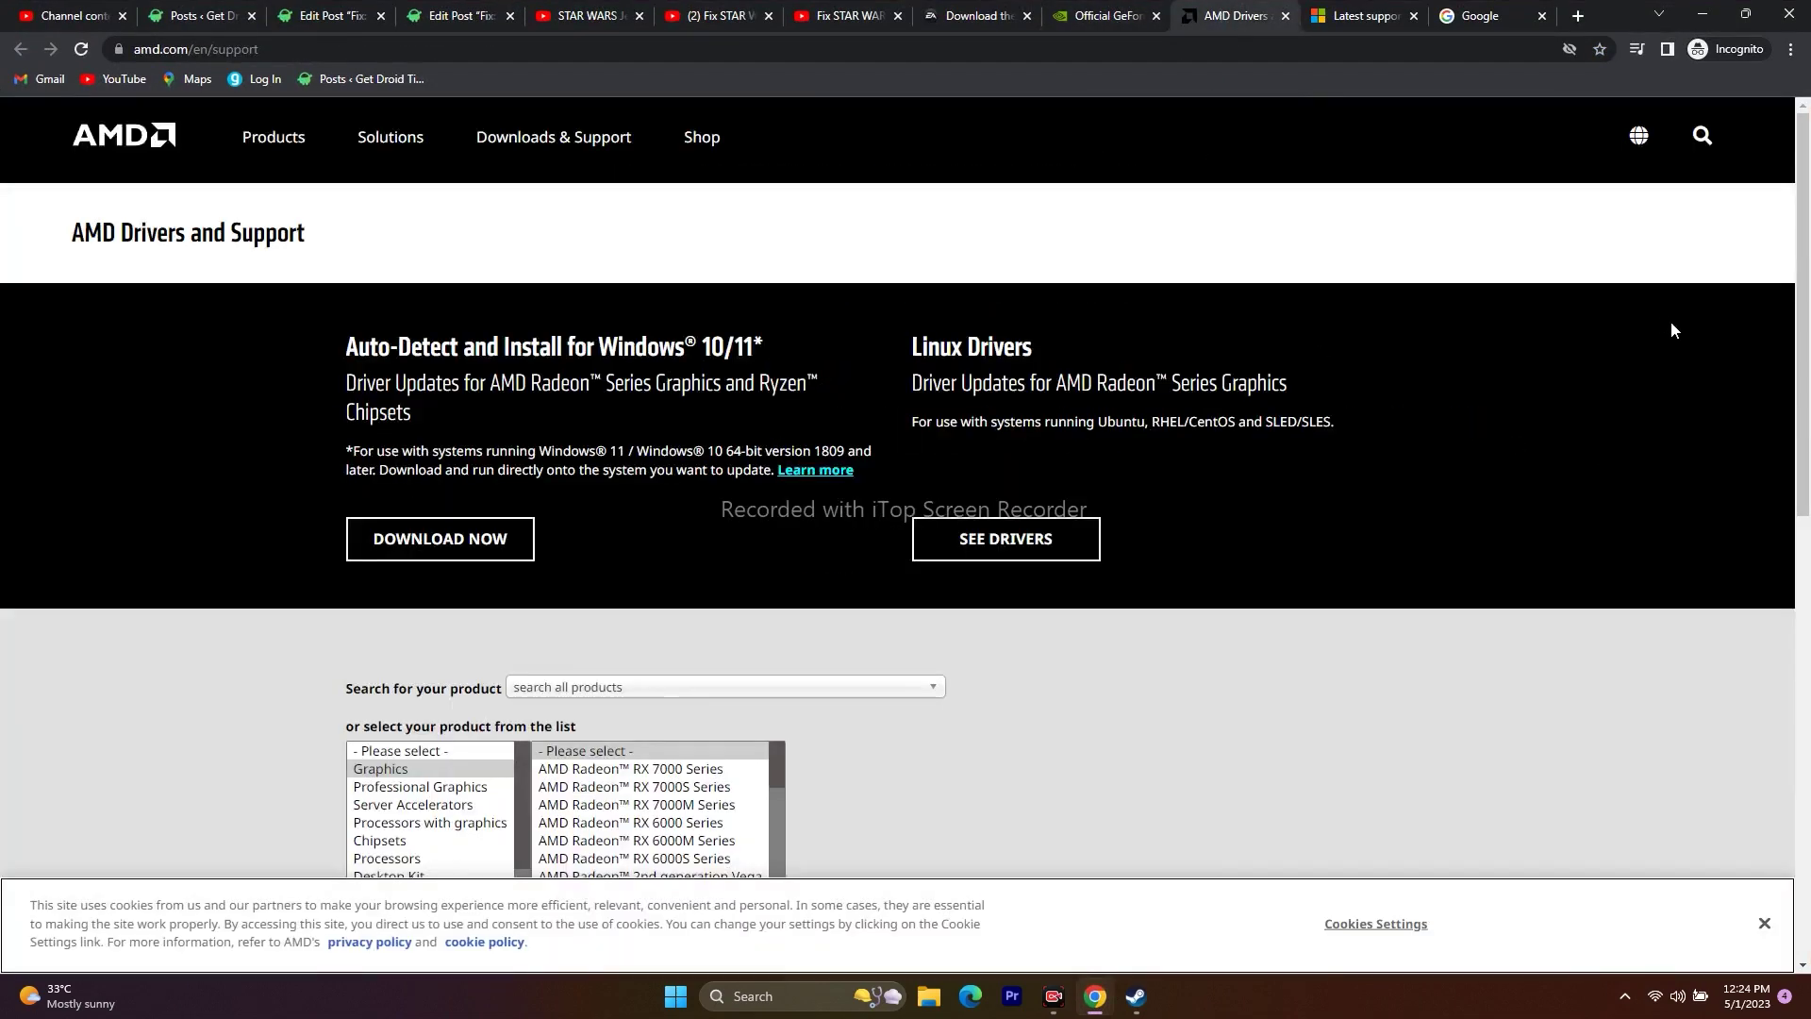
# Step: Run a manual driver search on the NVIDIA GeForce page with GeForce as the product type
pyautogui.click(1123, 16)
pyautogui.scroll(-4, 1590, 325)
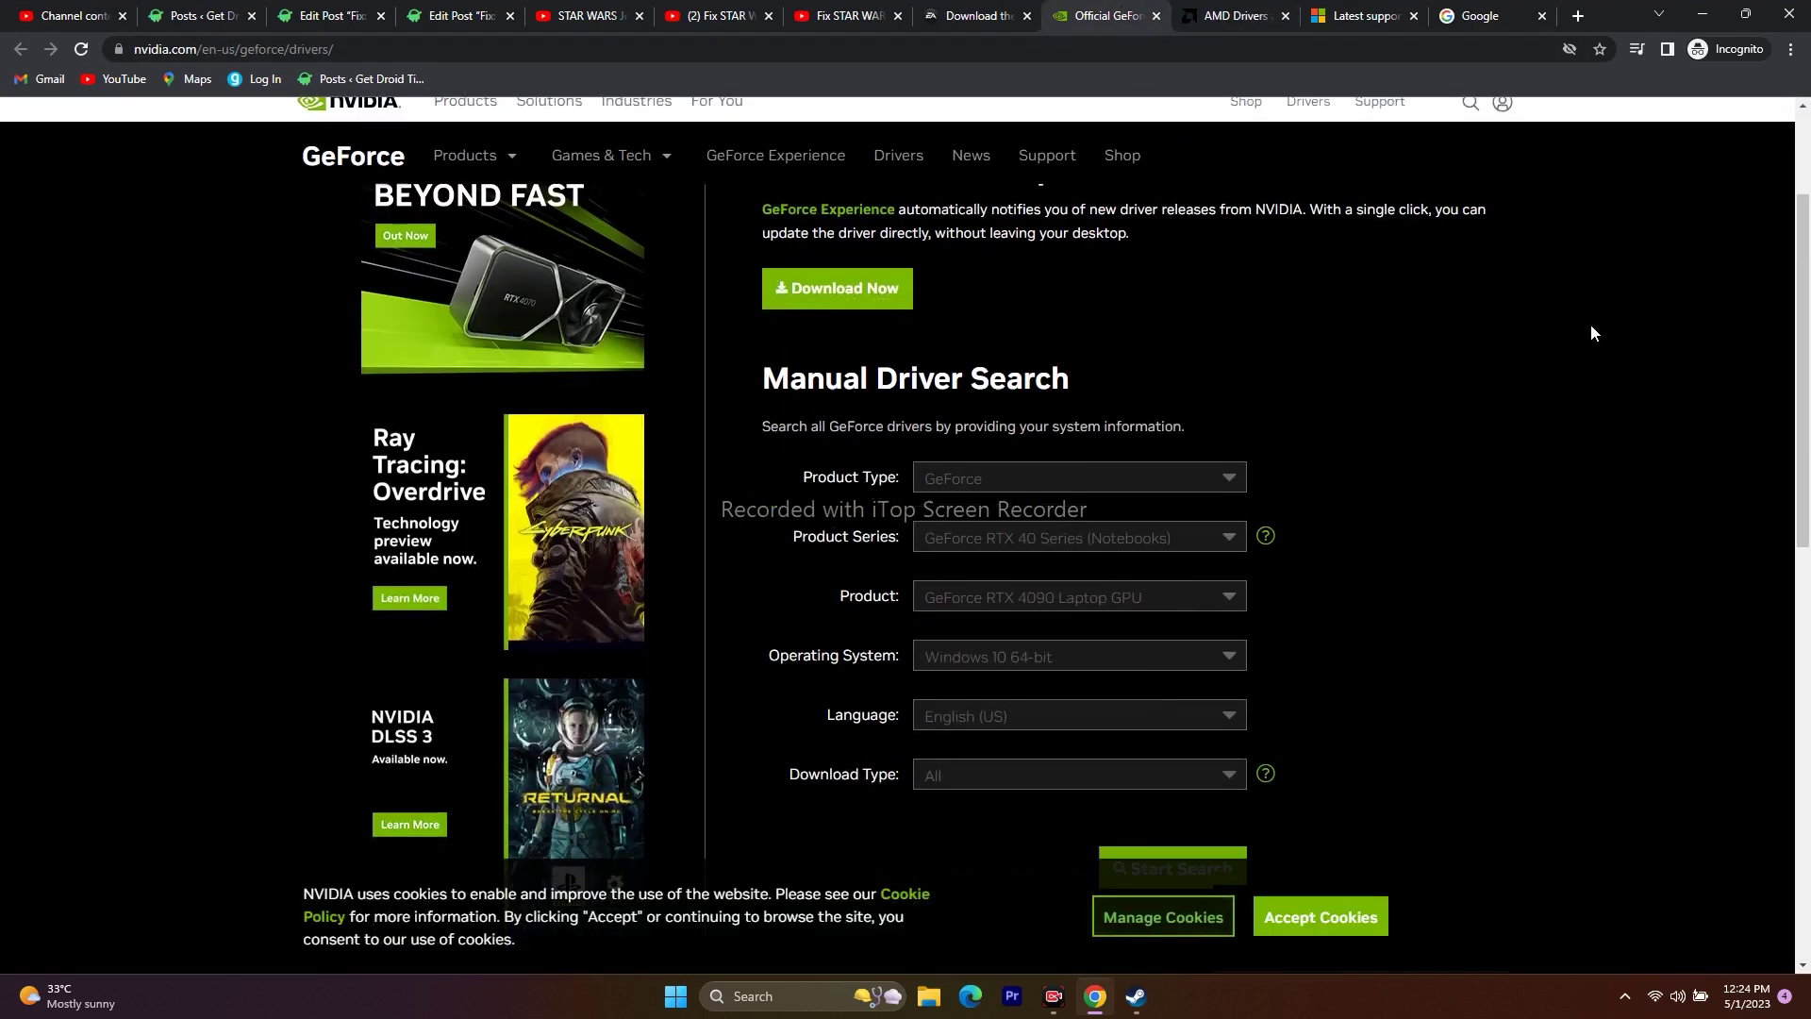
pyautogui.click(1015, 307)
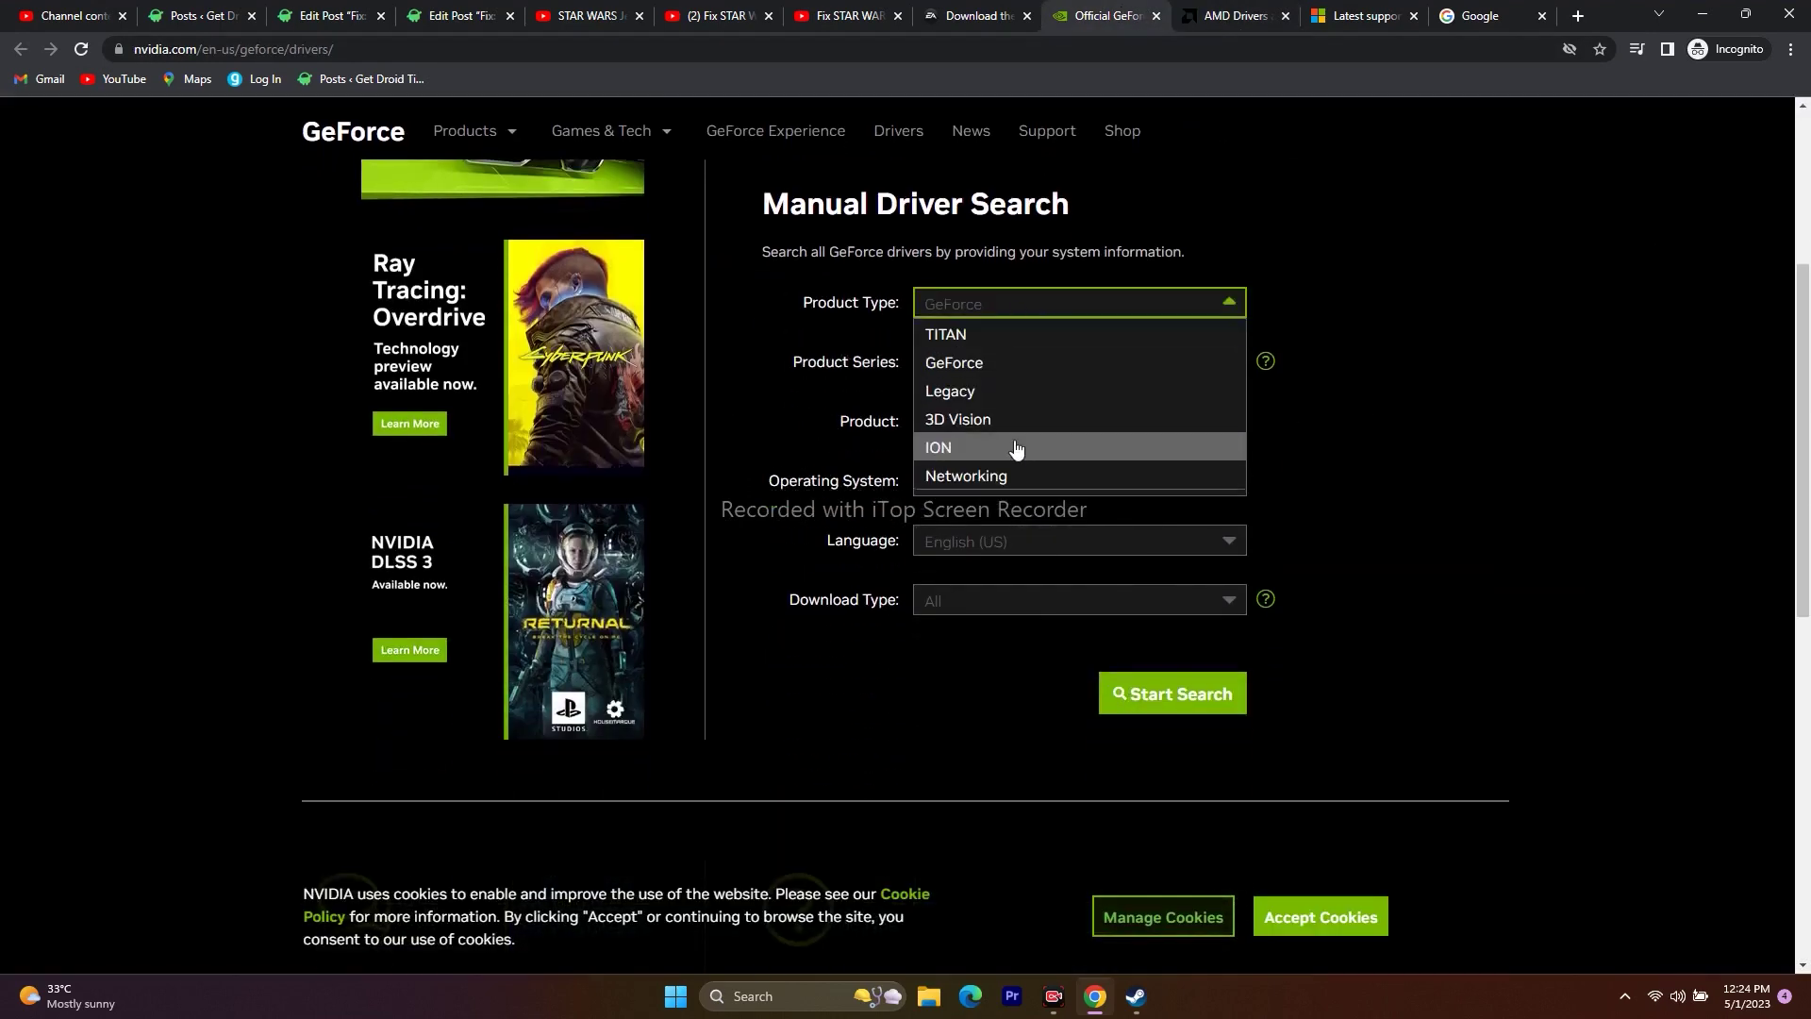
pyautogui.click(1009, 369)
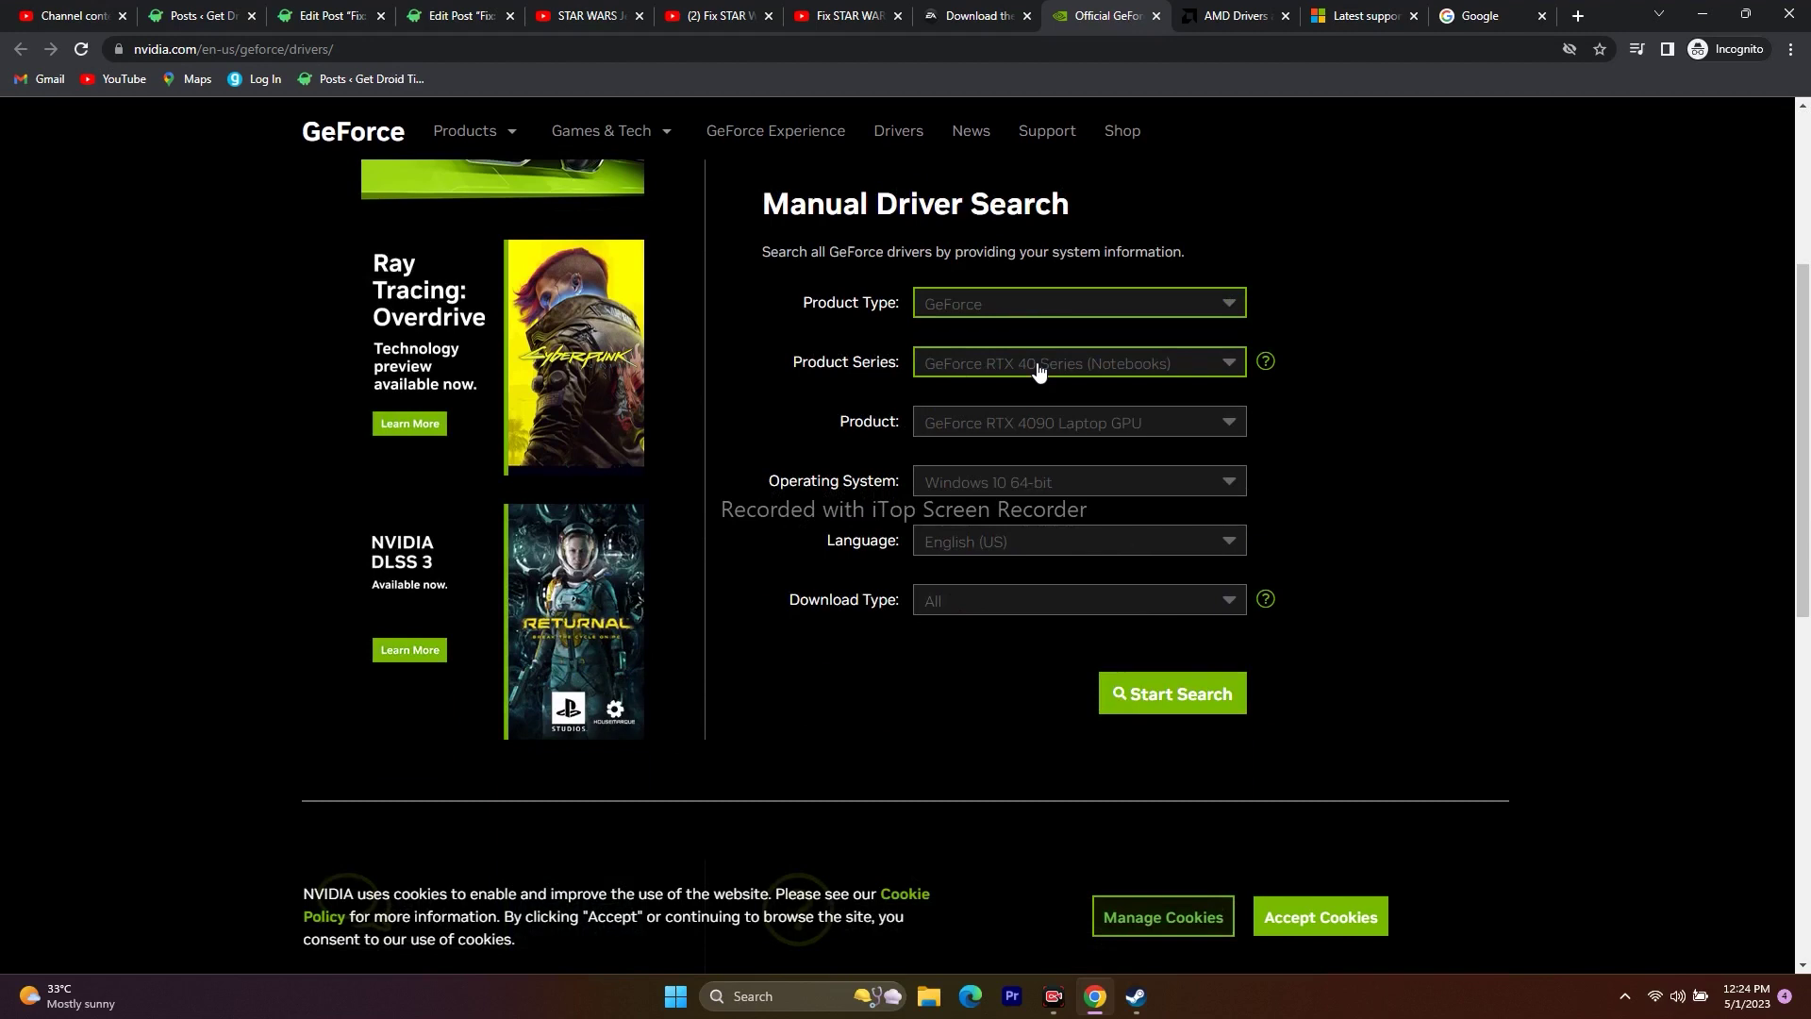
pyautogui.click(1070, 483)
pyautogui.click(1056, 535)
pyautogui.click(1185, 693)
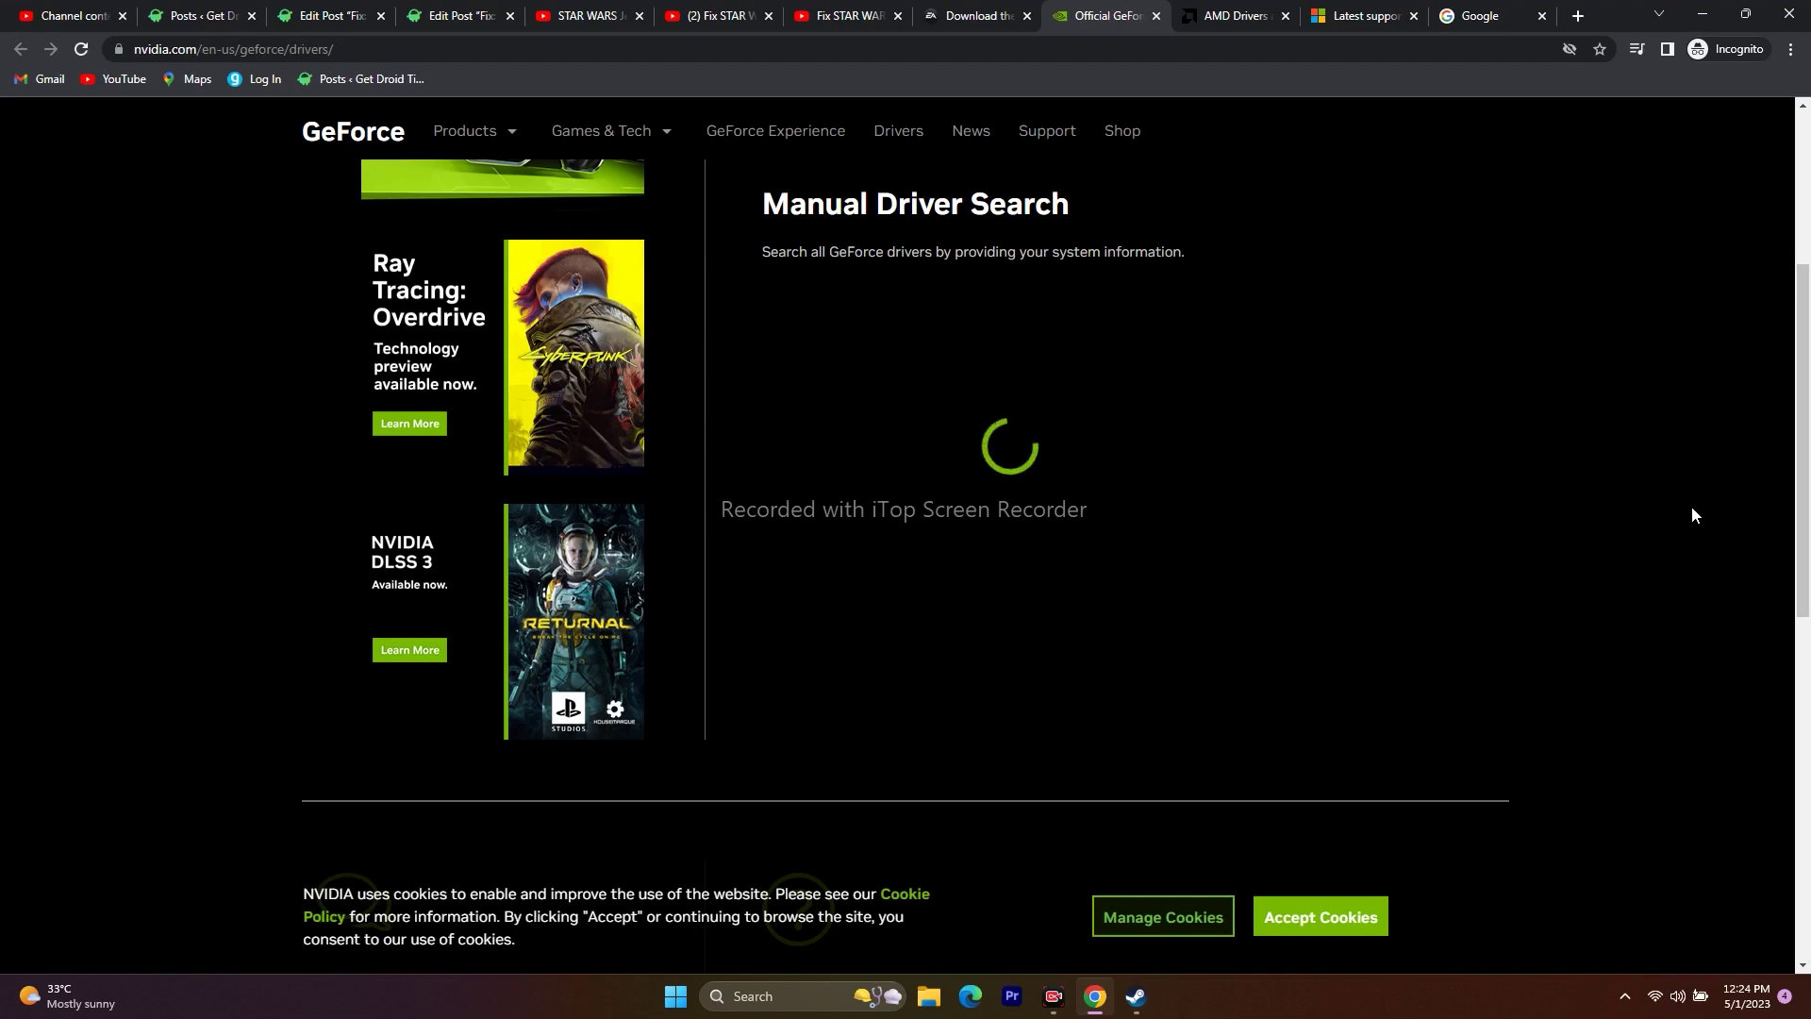
# Step: Look through the NVIDIA driver results and highlight the first GeForce Game Ready Driver entry
pyautogui.scroll(-4, 1668, 322)
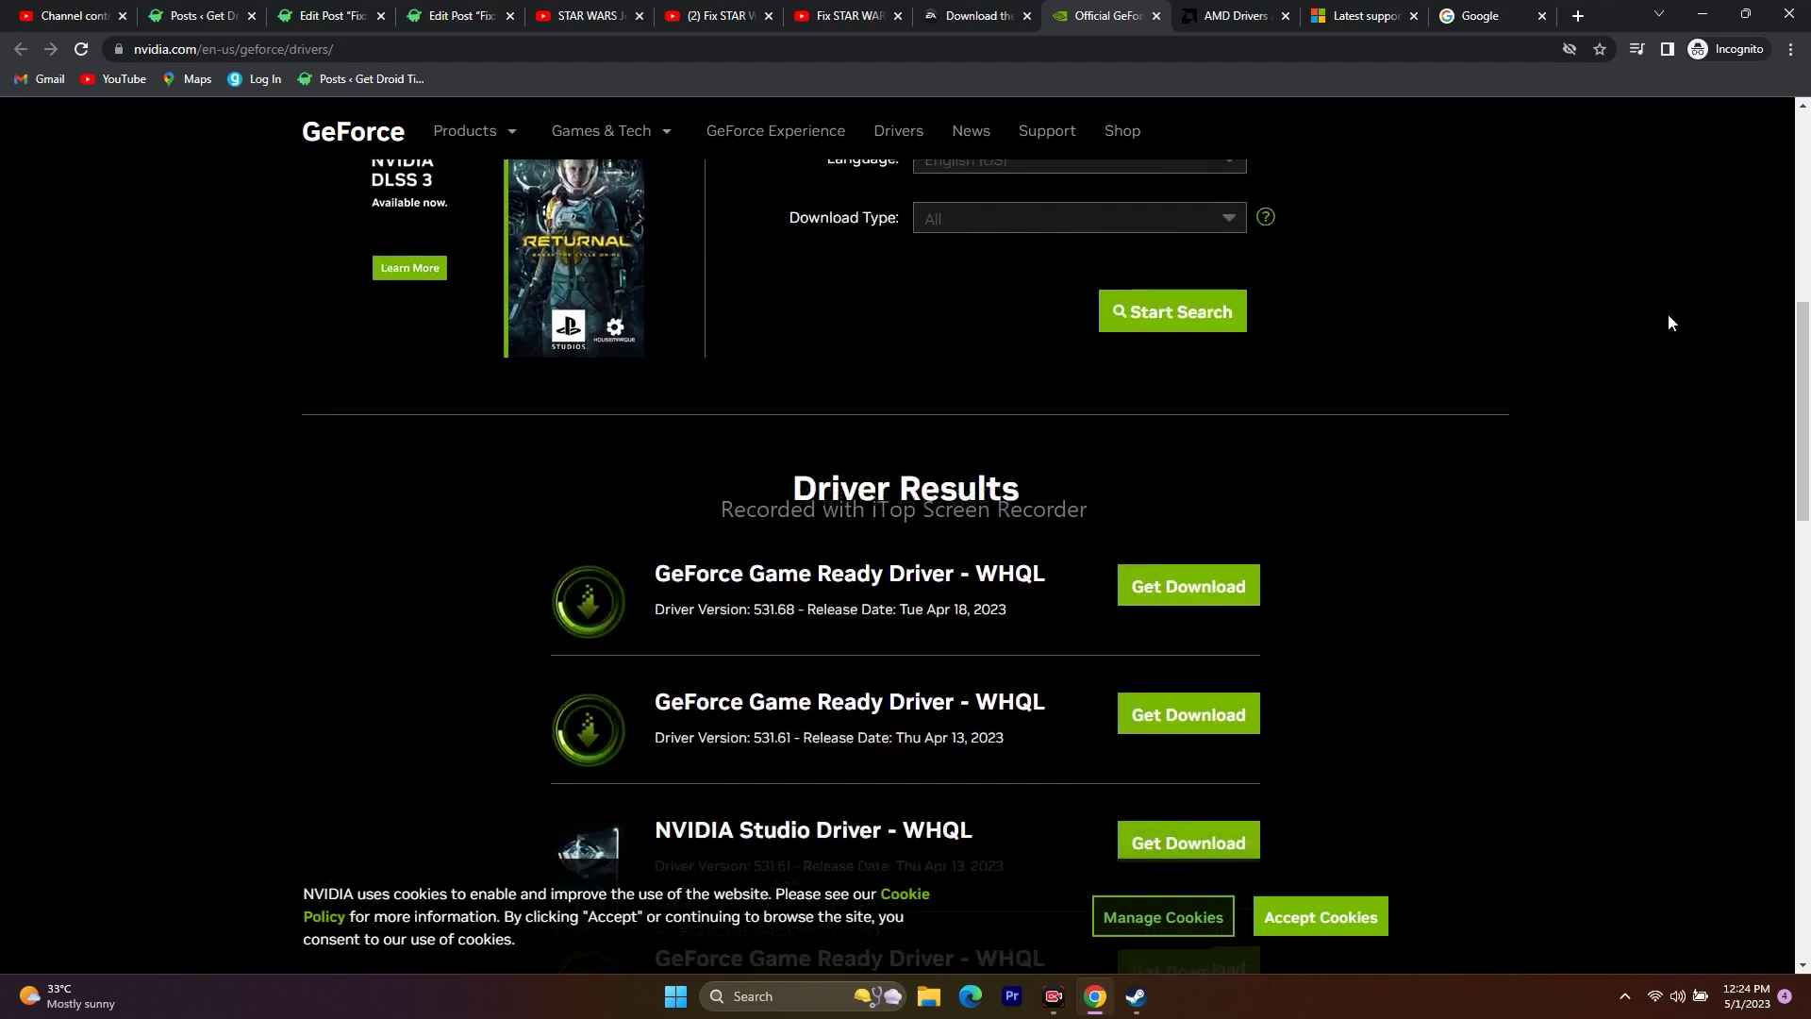
pyautogui.scroll(-3, 1667, 322)
pyautogui.moveTo(751, 326); pyautogui.dragTo(1009, 336)
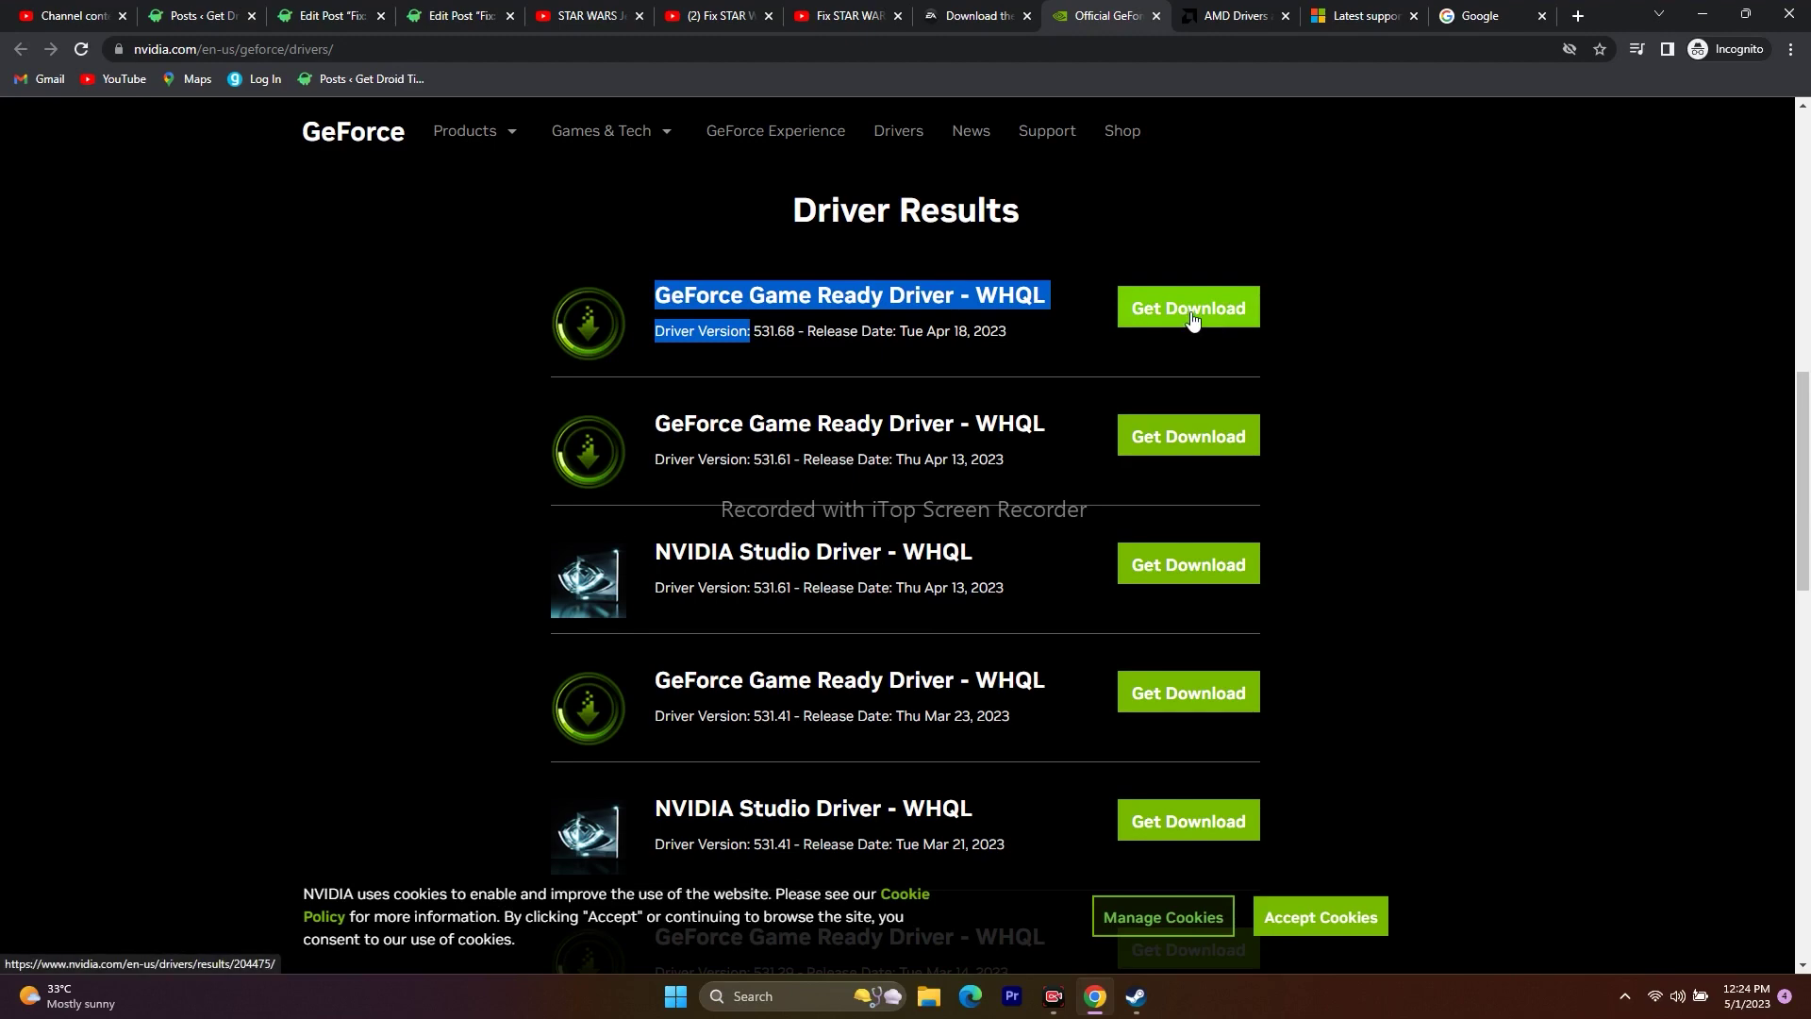
# Step: Select the AMD Radeon RX 7600S among the RX 7000S Series graphics products on the AMD site and view its drivers
pyautogui.click(1230, 15)
pyautogui.scroll(-3, 1702, 476)
pyautogui.click(368, 490)
pyautogui.click(625, 505)
pyautogui.click(939, 491)
pyautogui.click(1076, 506)
pyautogui.click(420, 653)
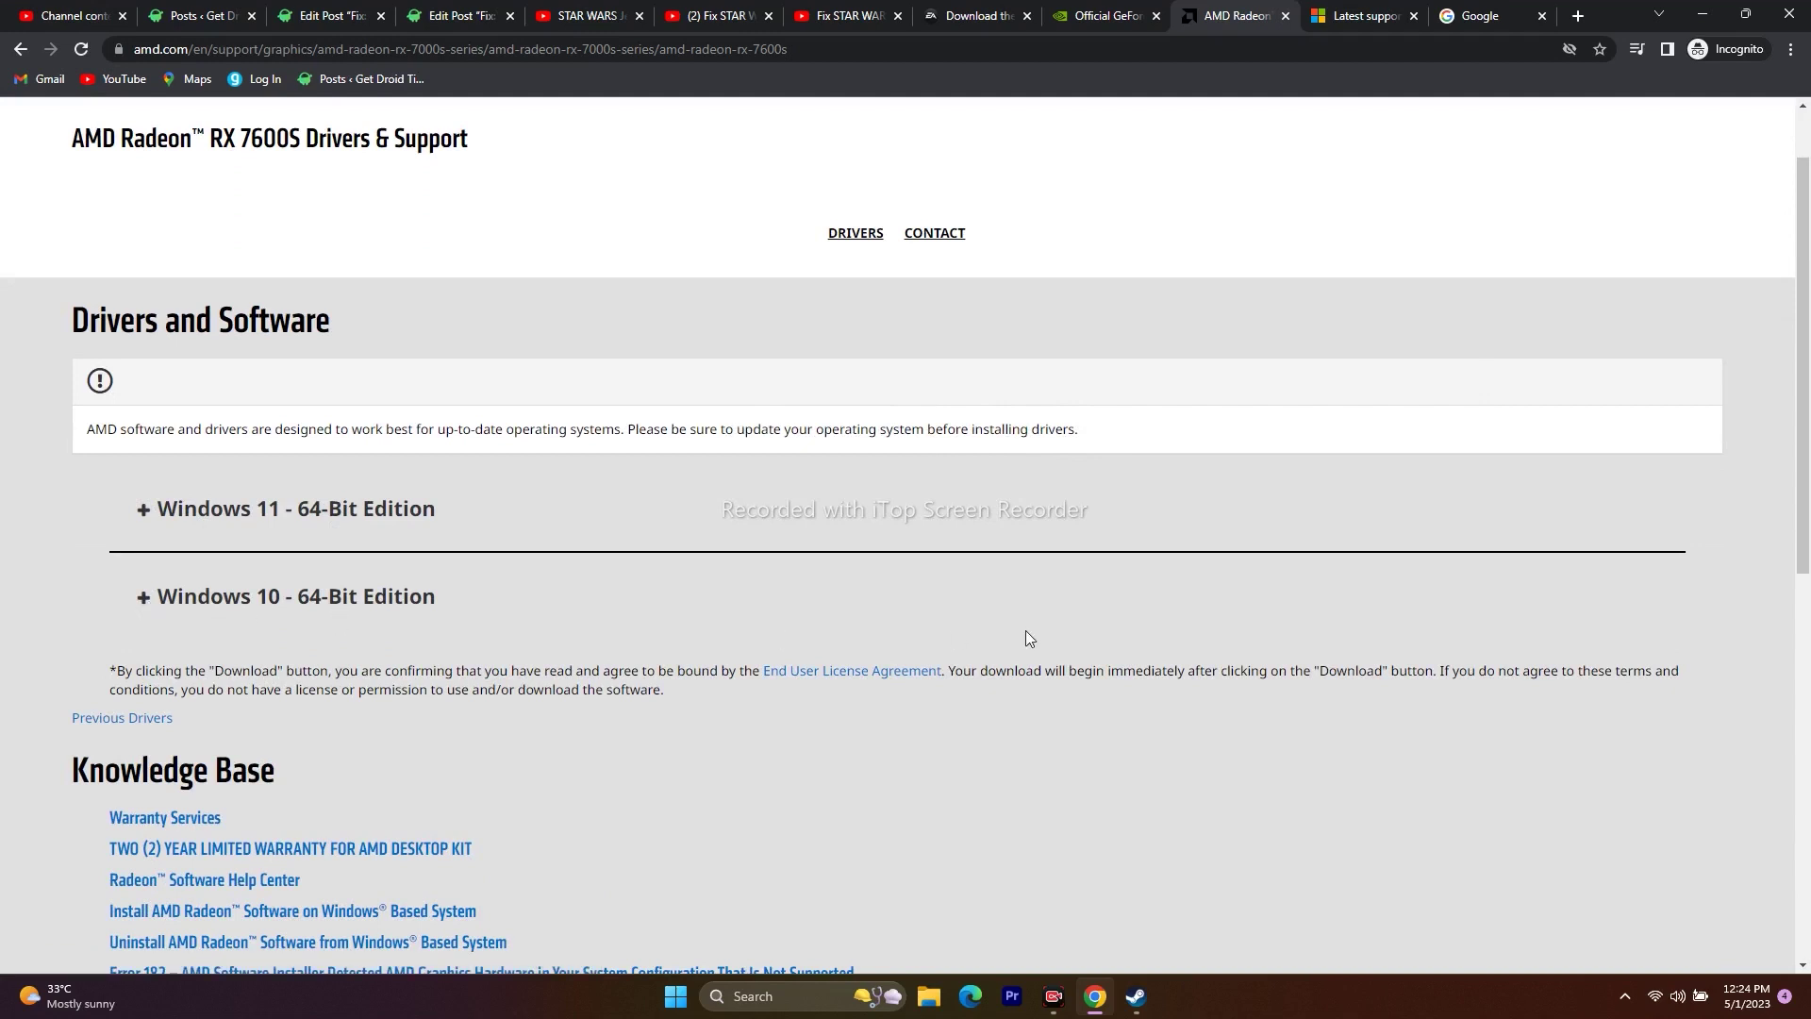
pyautogui.scroll(1, 1027, 630)
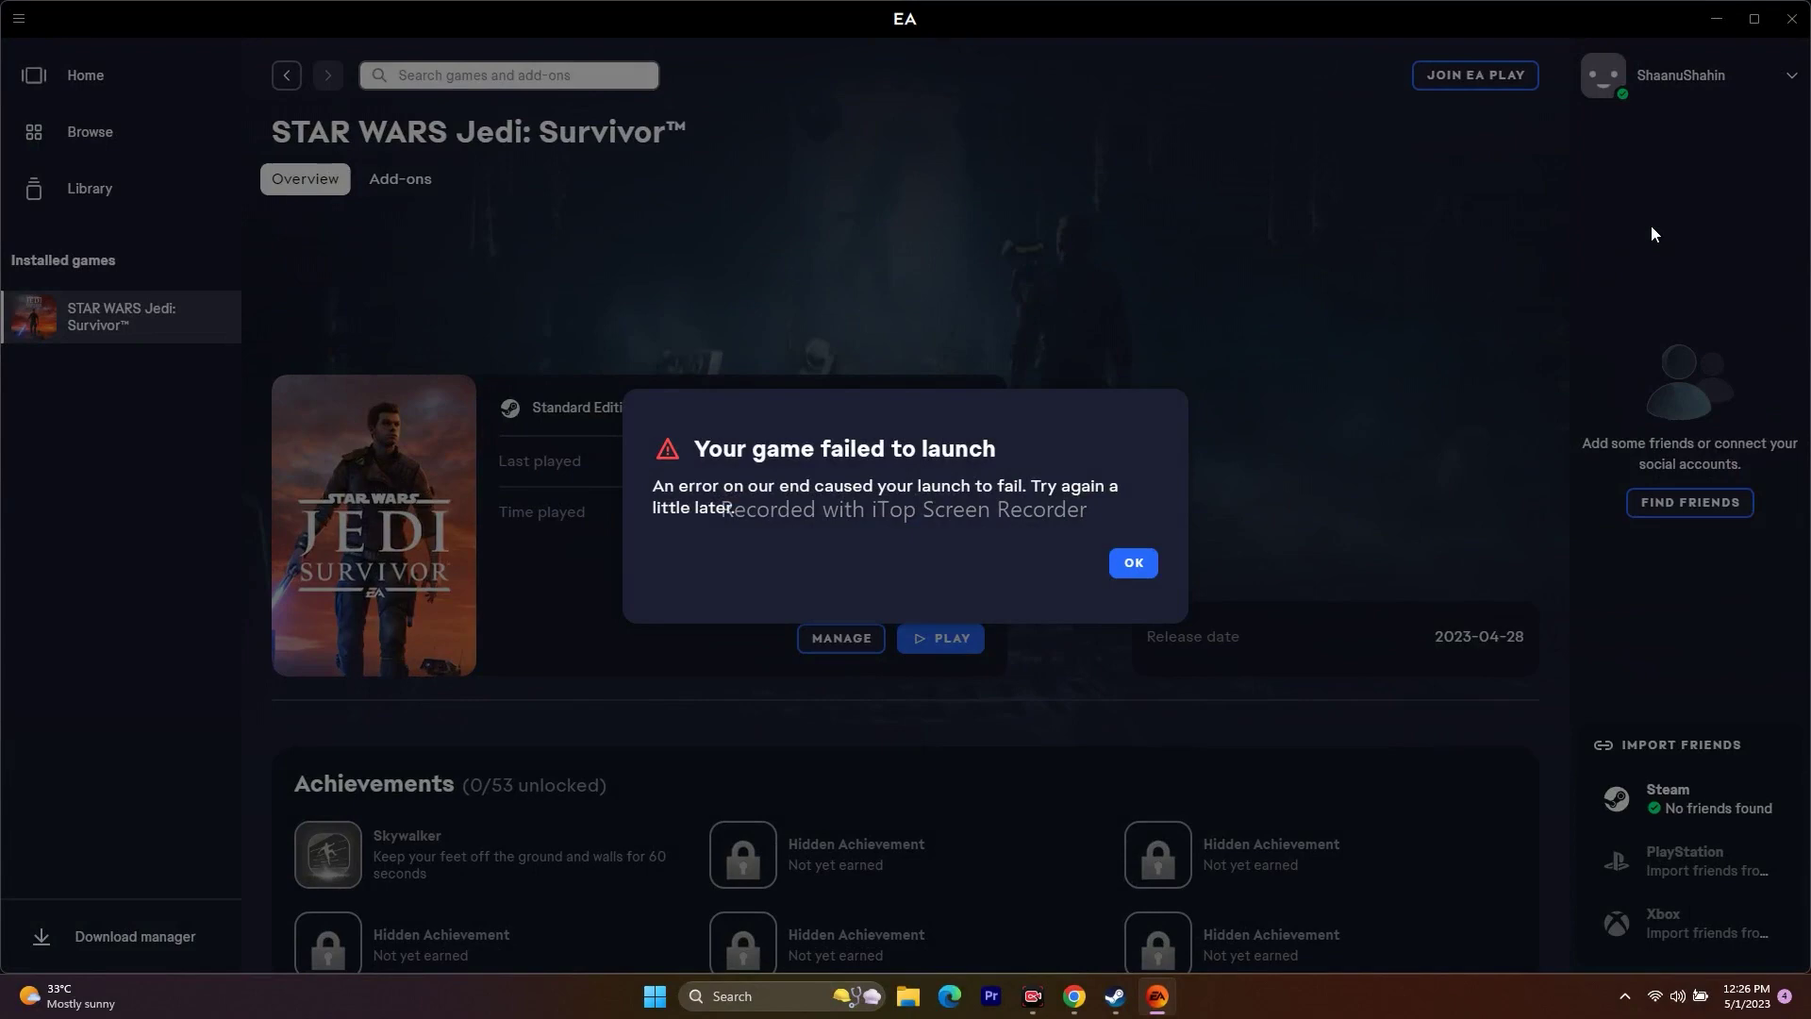
# Step: Dismiss the game launch error, minimize Steam, and open the advanced system settings
pyautogui.click(1133, 562)
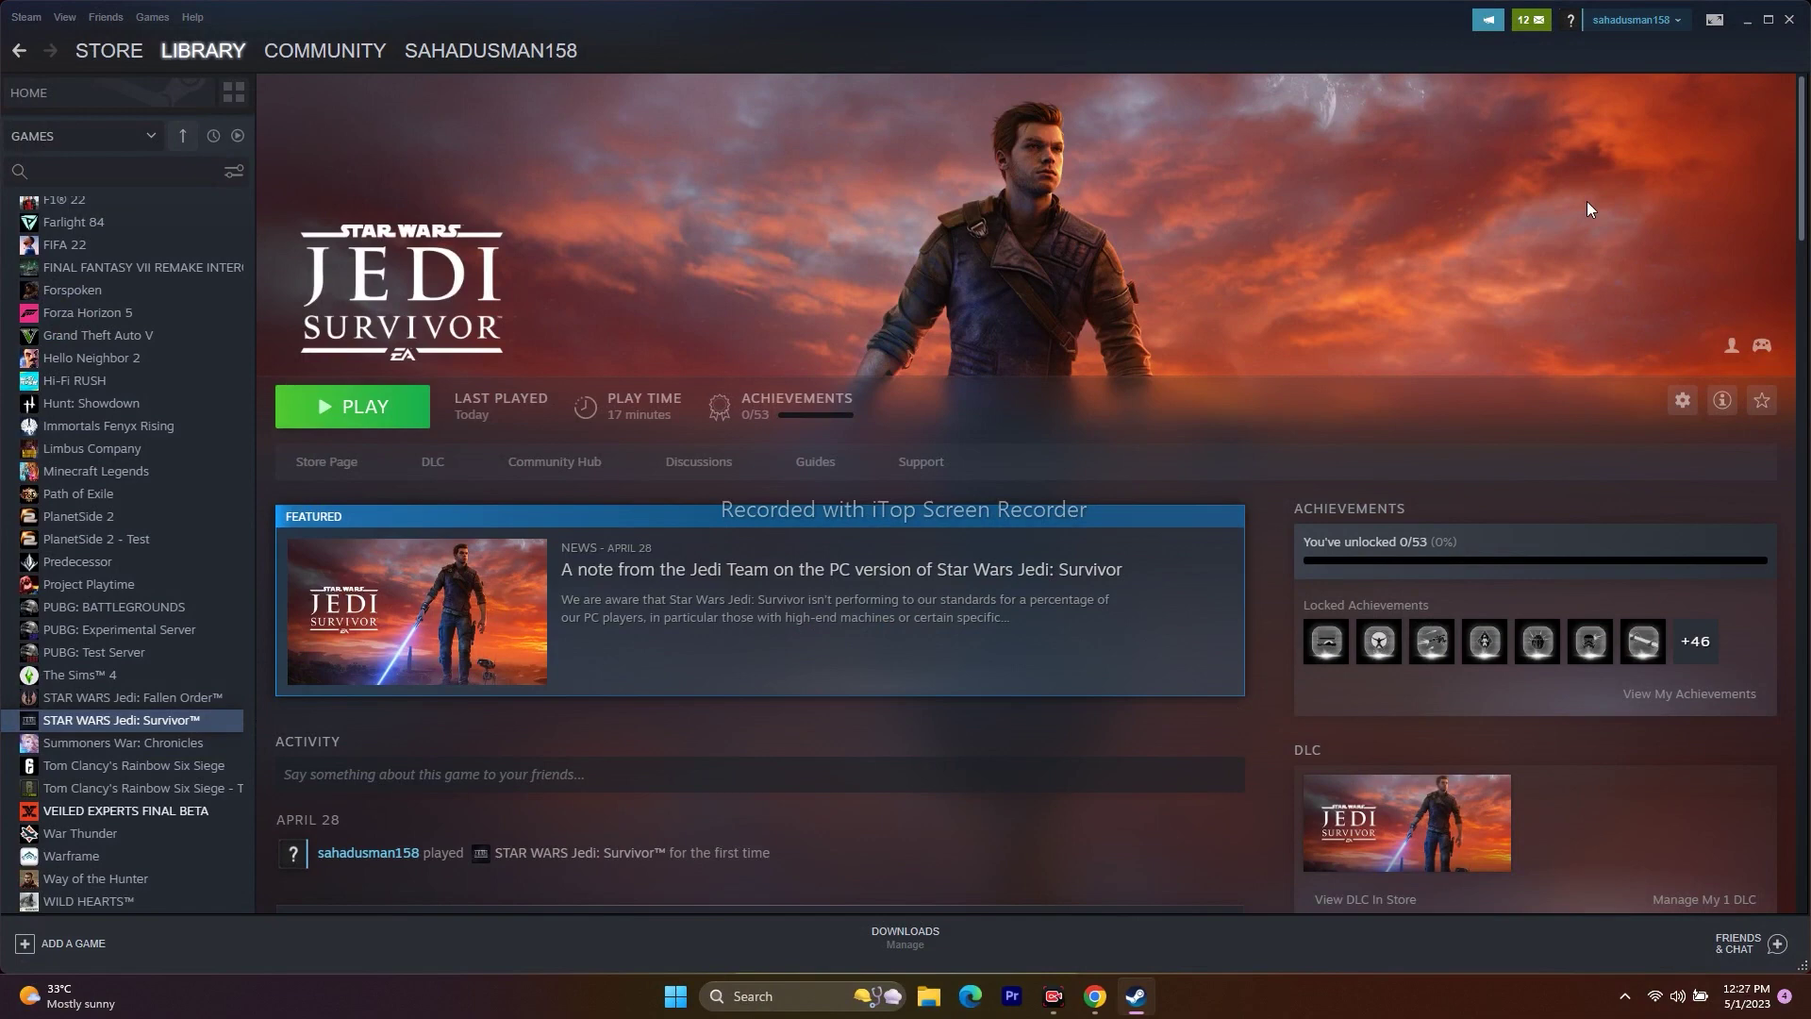
pyautogui.click(1746, 21)
pyautogui.click(755, 996)
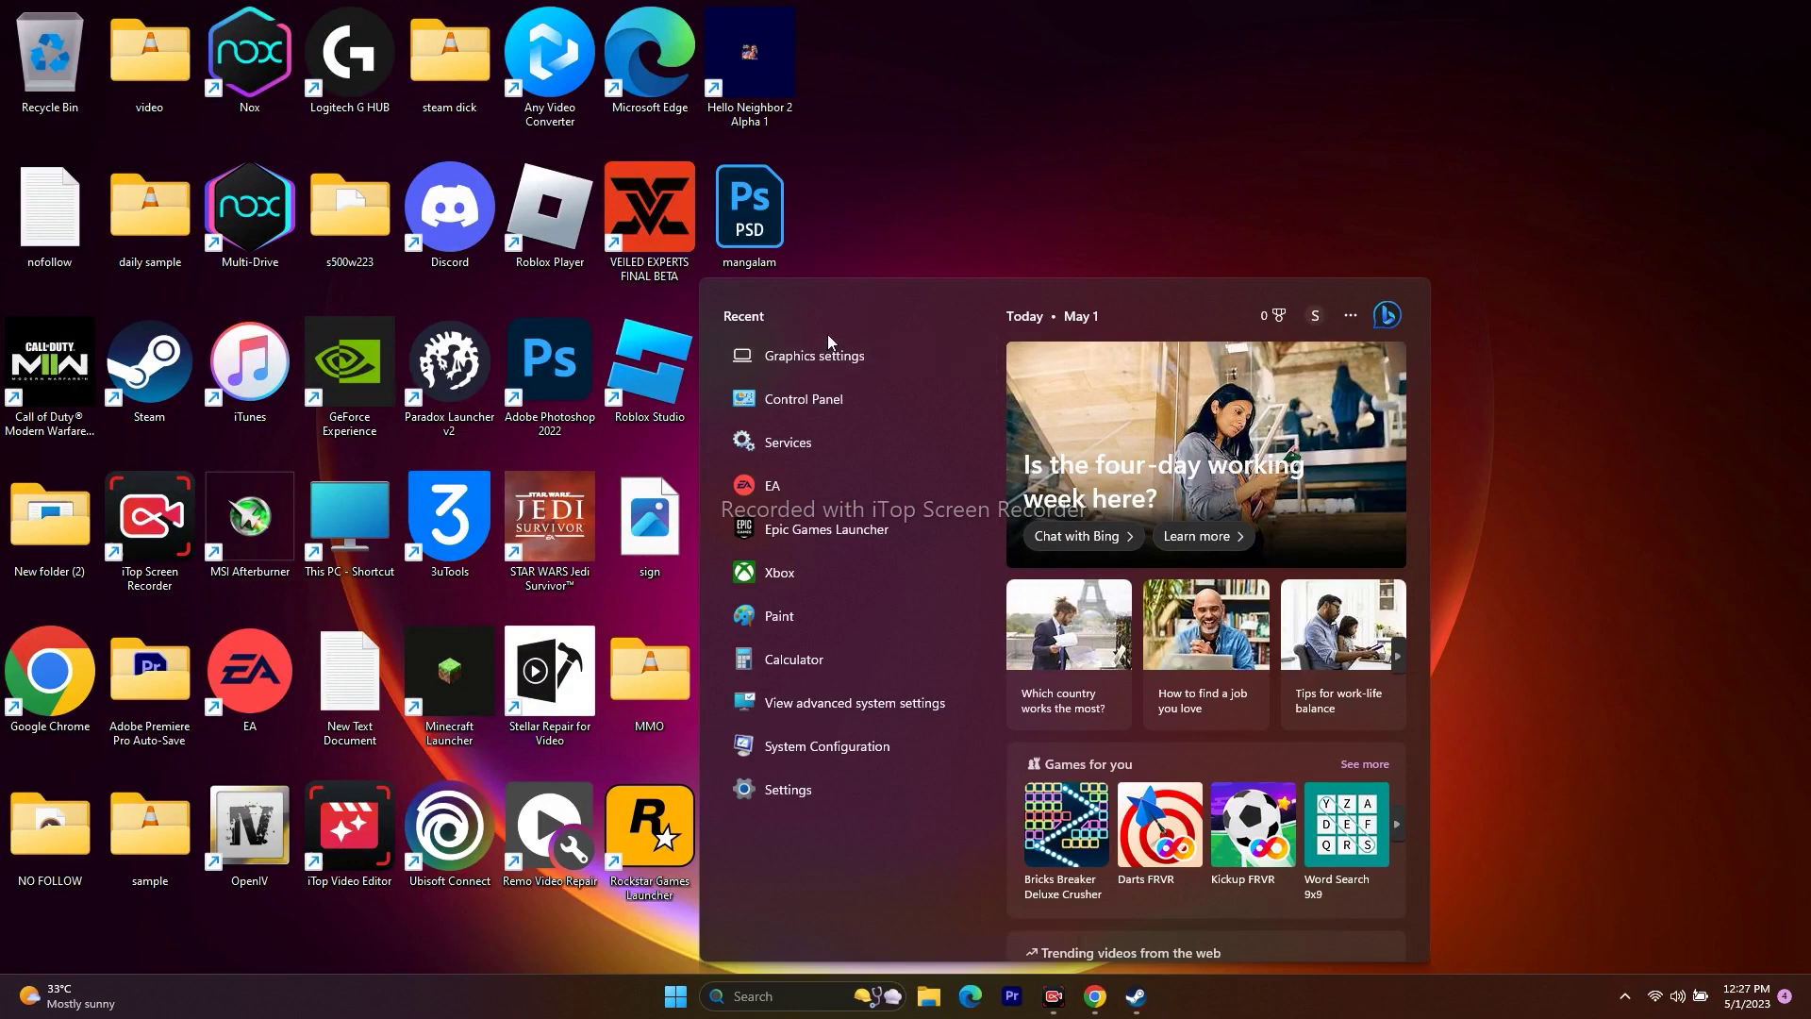
pyautogui.click(872, 702)
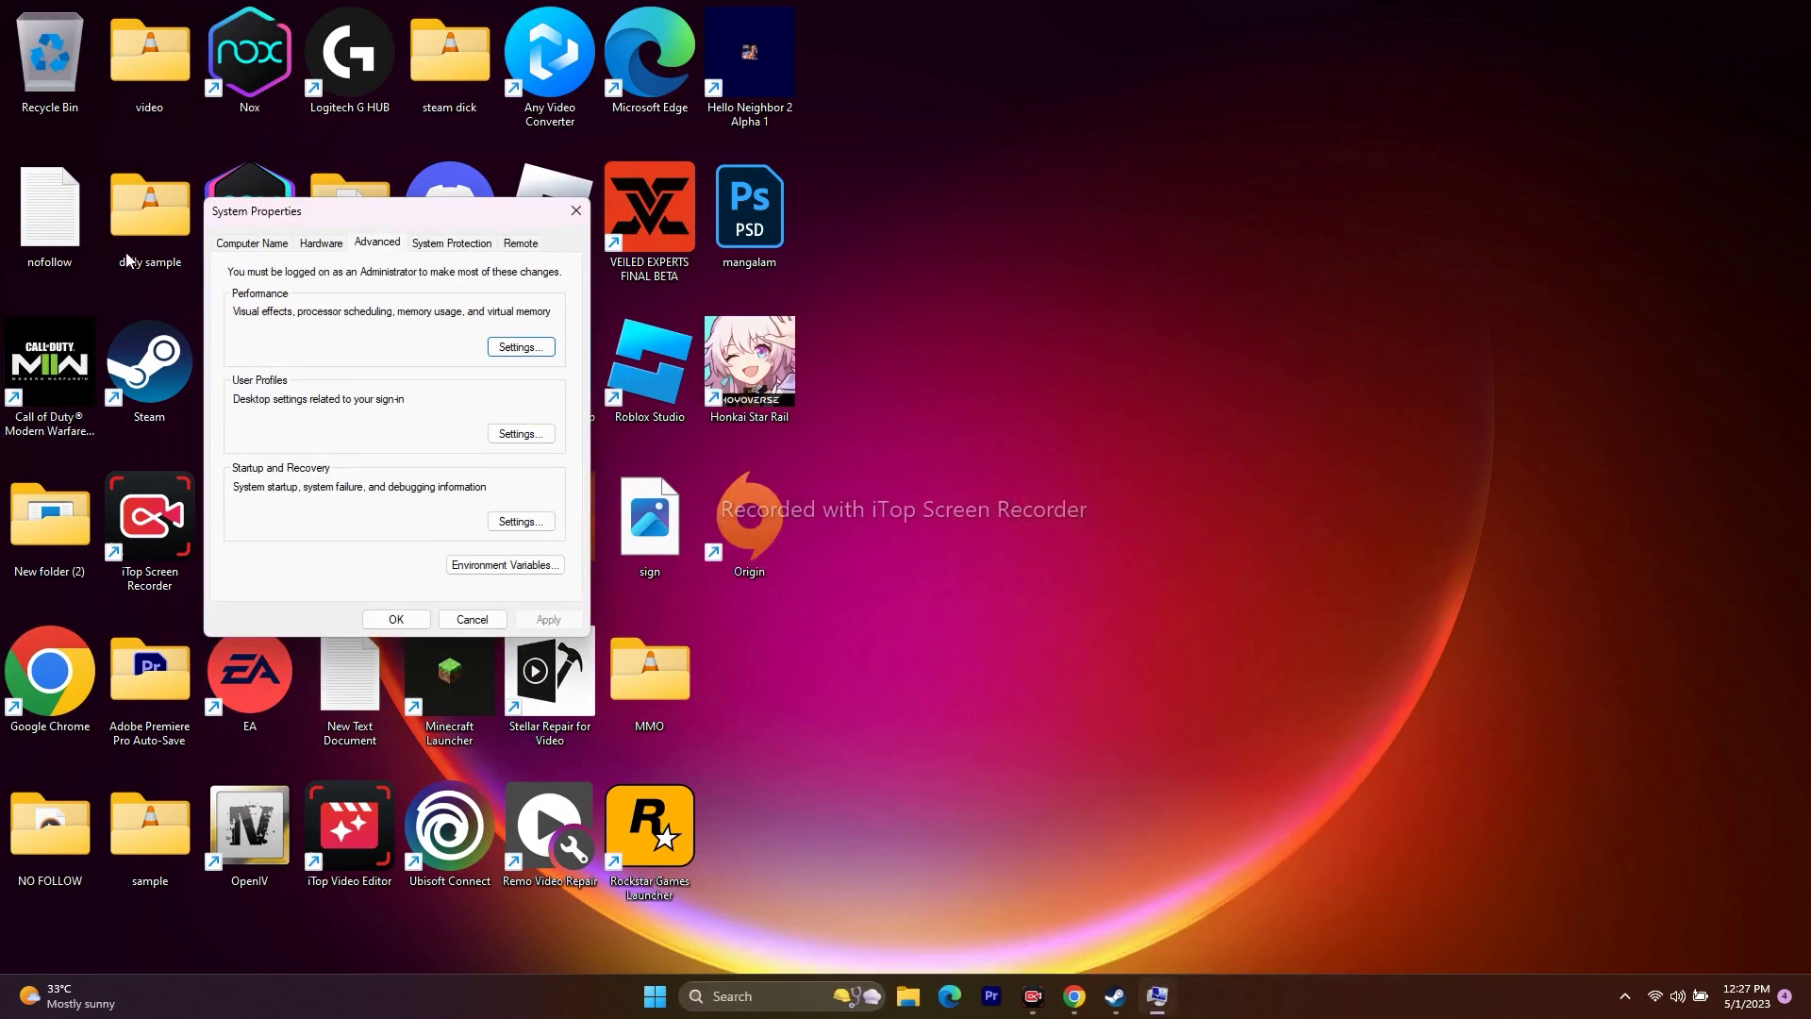
# Step: Open the virtual memory settings from the advanced performance options and choose a custom paging file size for drive C:
pyautogui.click(504, 347)
pyautogui.click(342, 314)
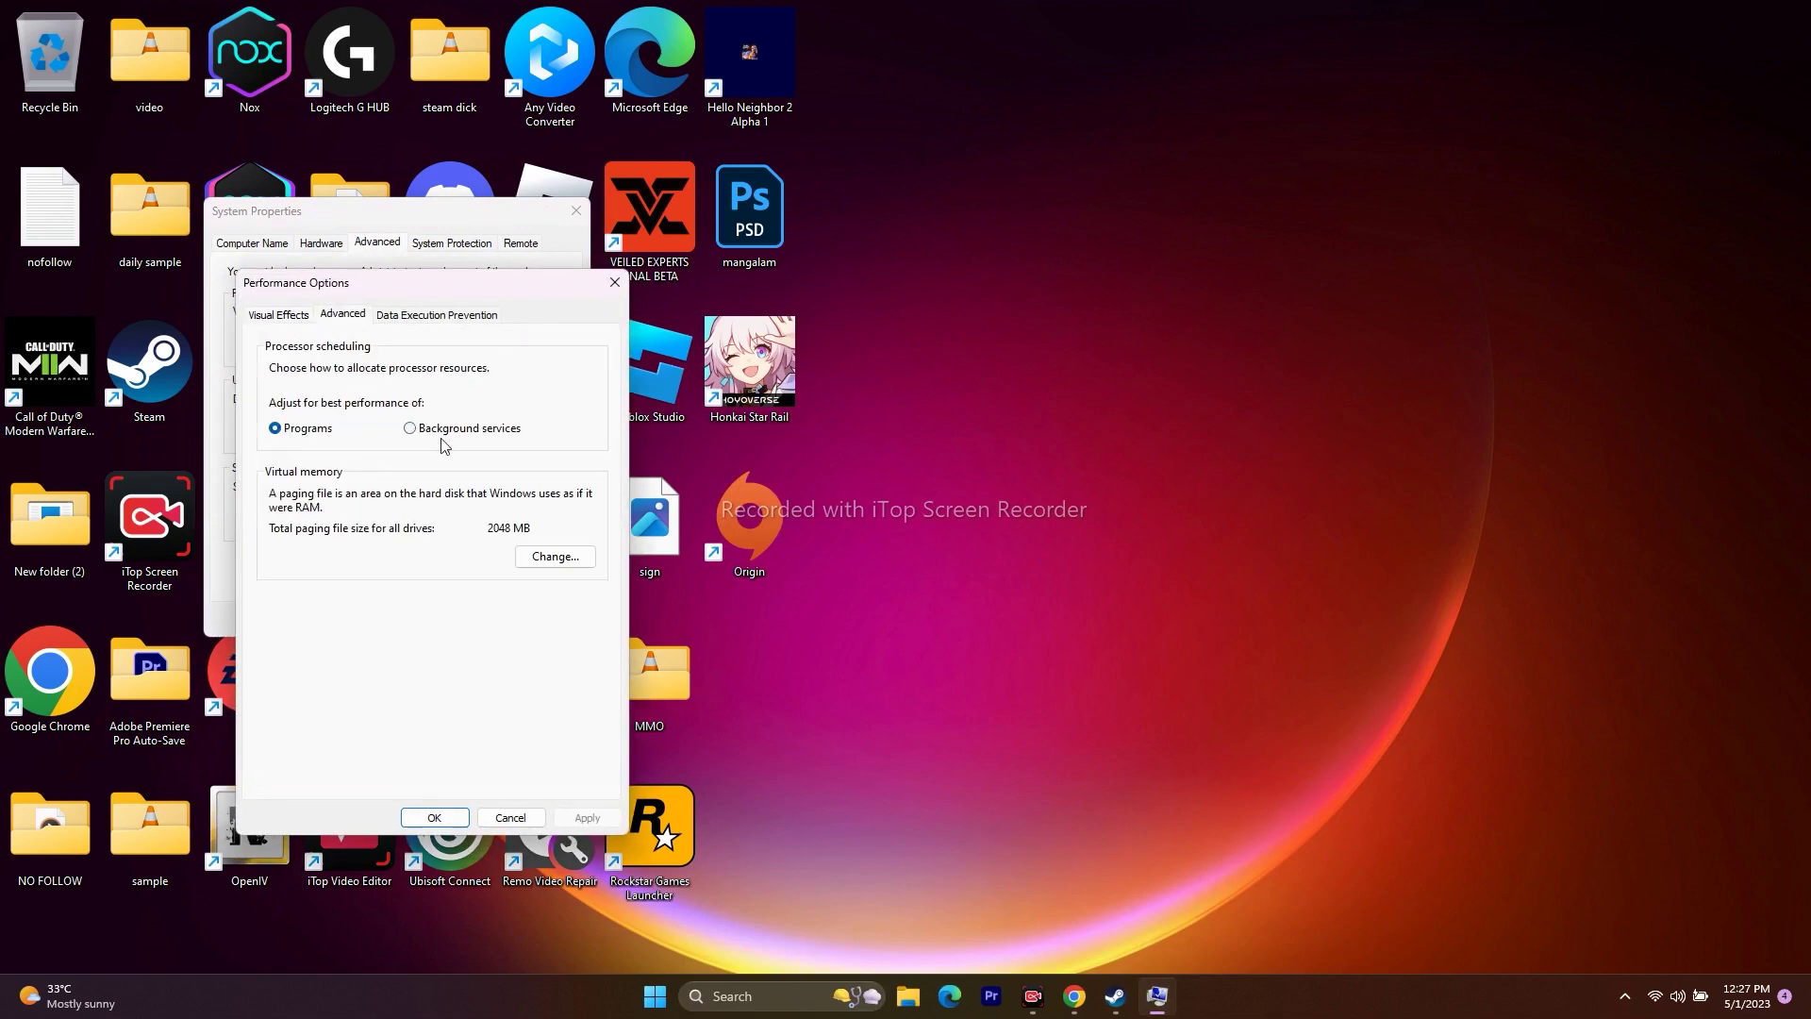
pyautogui.click(556, 557)
pyautogui.click(287, 553)
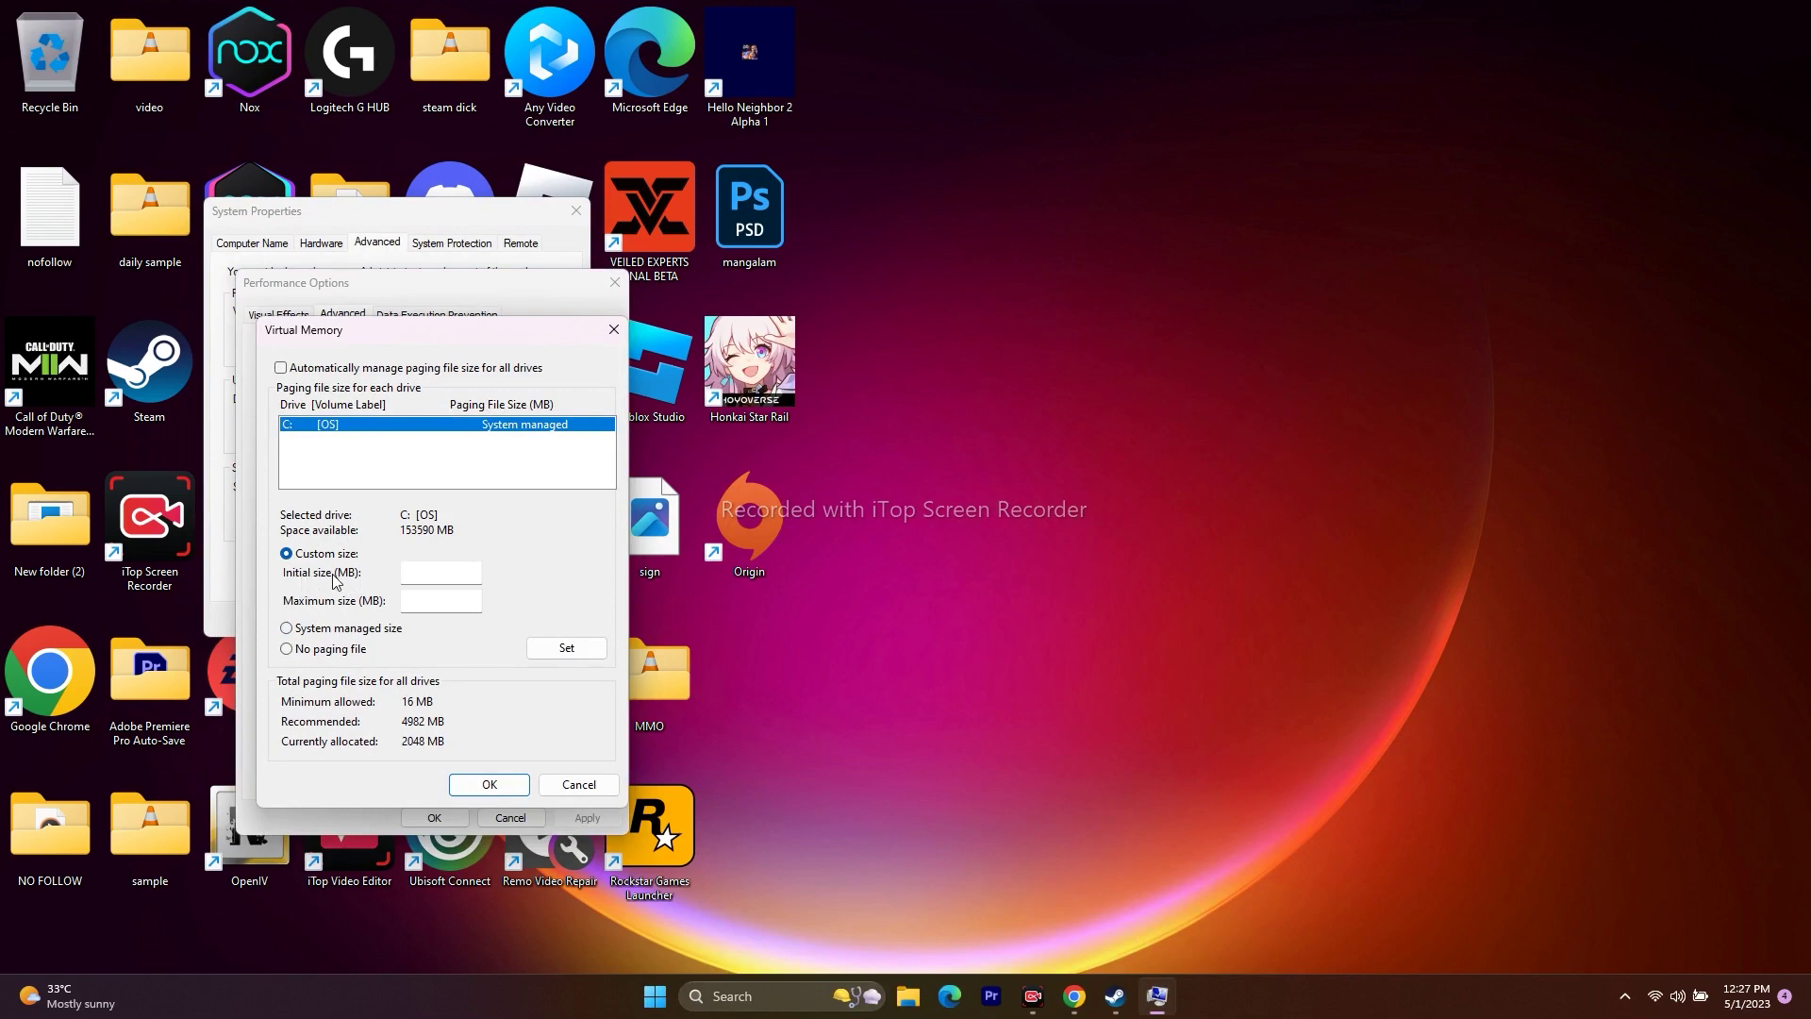
pyautogui.click(439, 577)
# Step: Look up the installed RAM in the device specifications of Windows Settings and highlight it
pyautogui.click(733, 996)
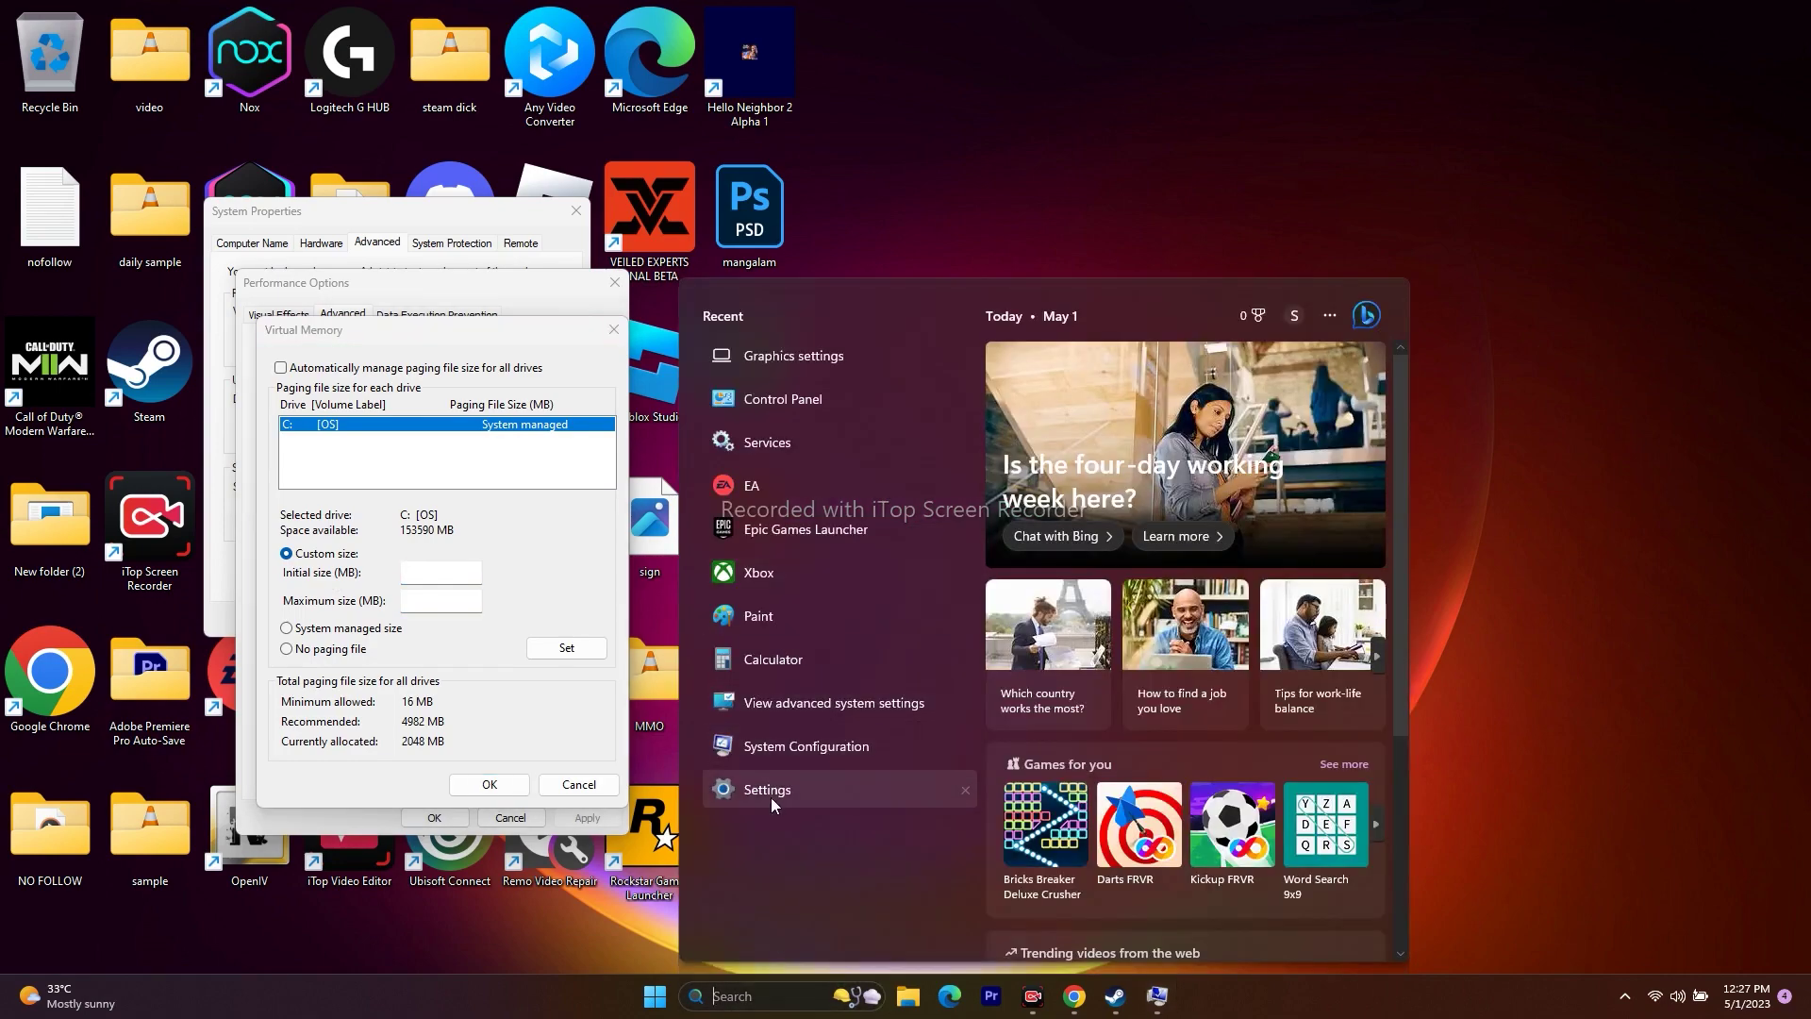
pyautogui.click(771, 794)
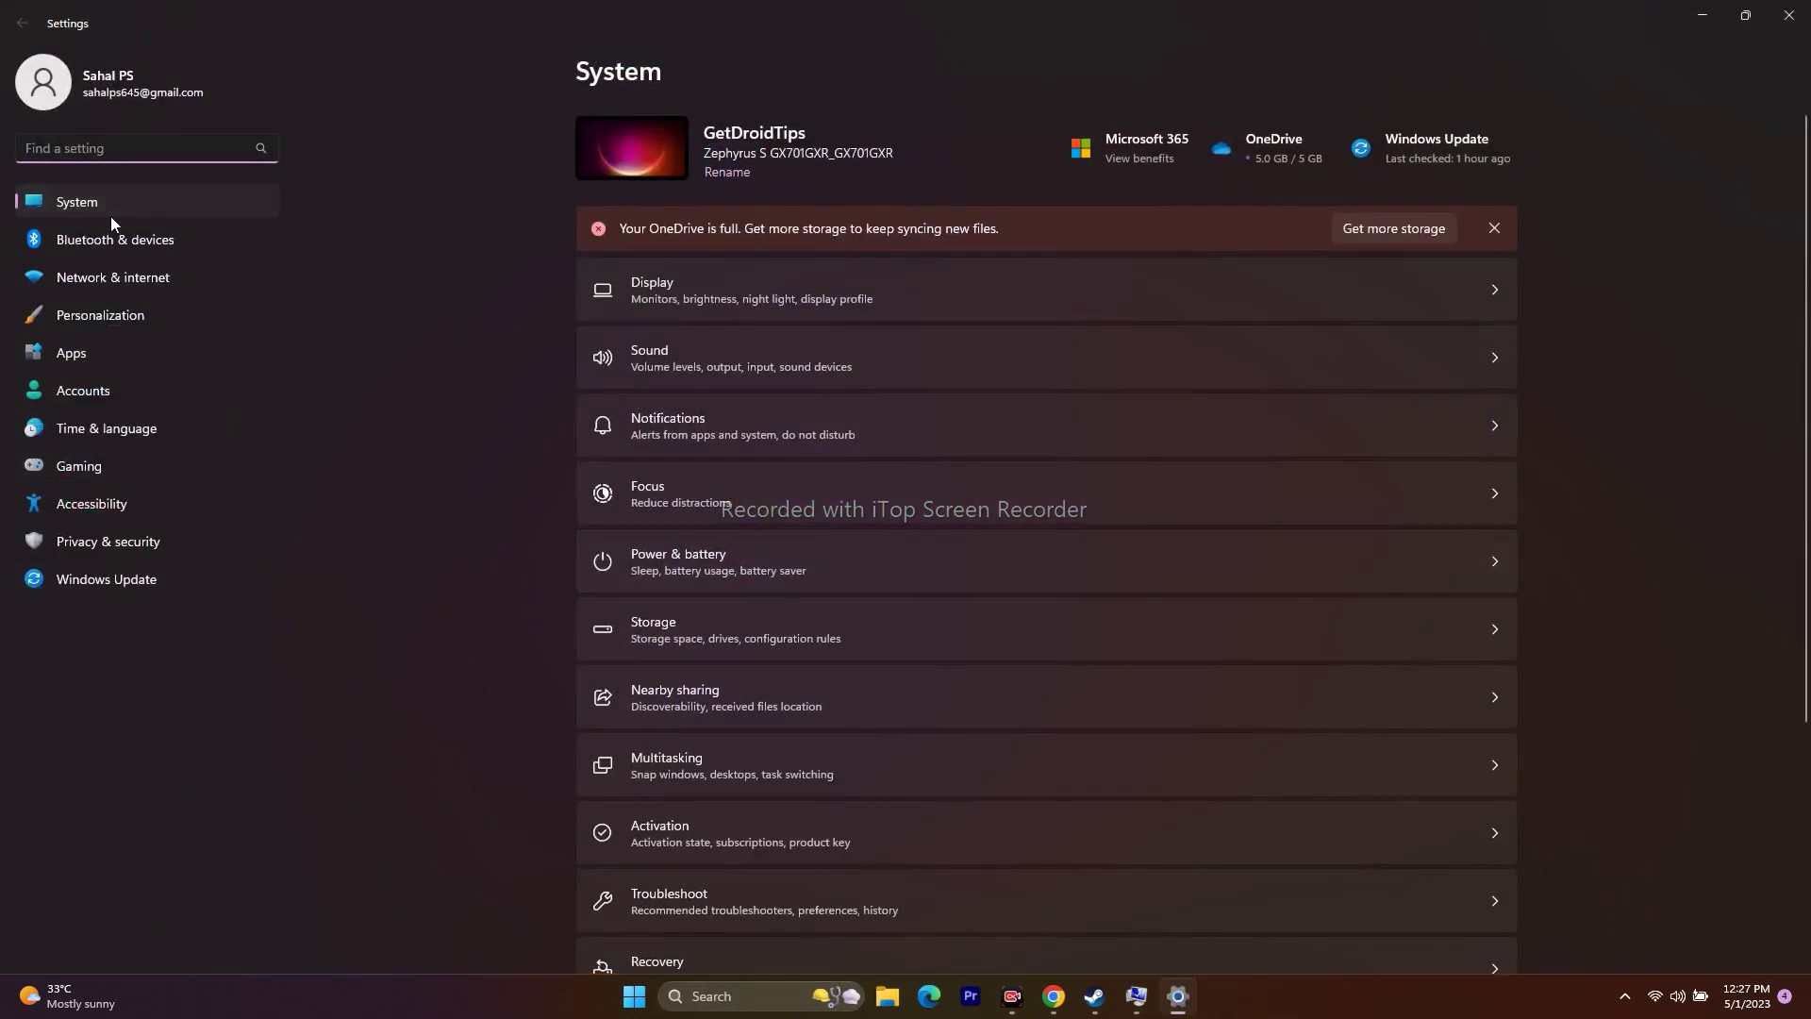
pyautogui.scroll(-3, 1748, 454)
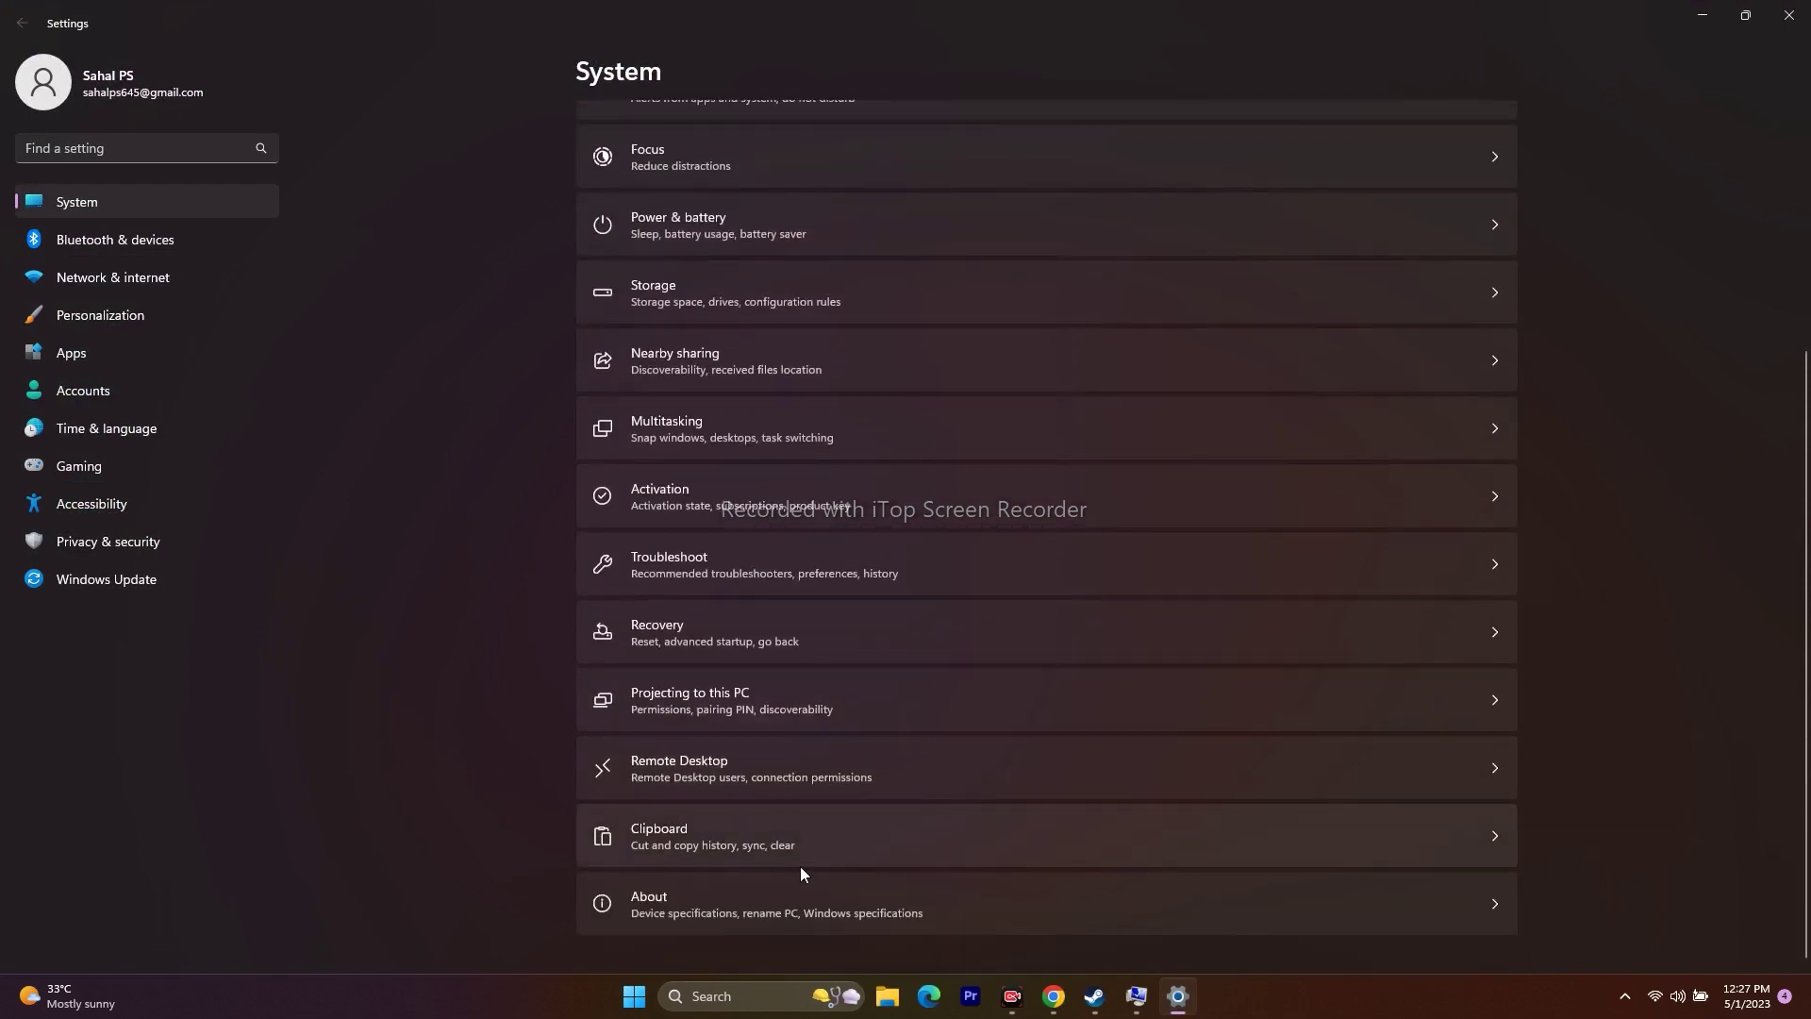
pyautogui.click(683, 896)
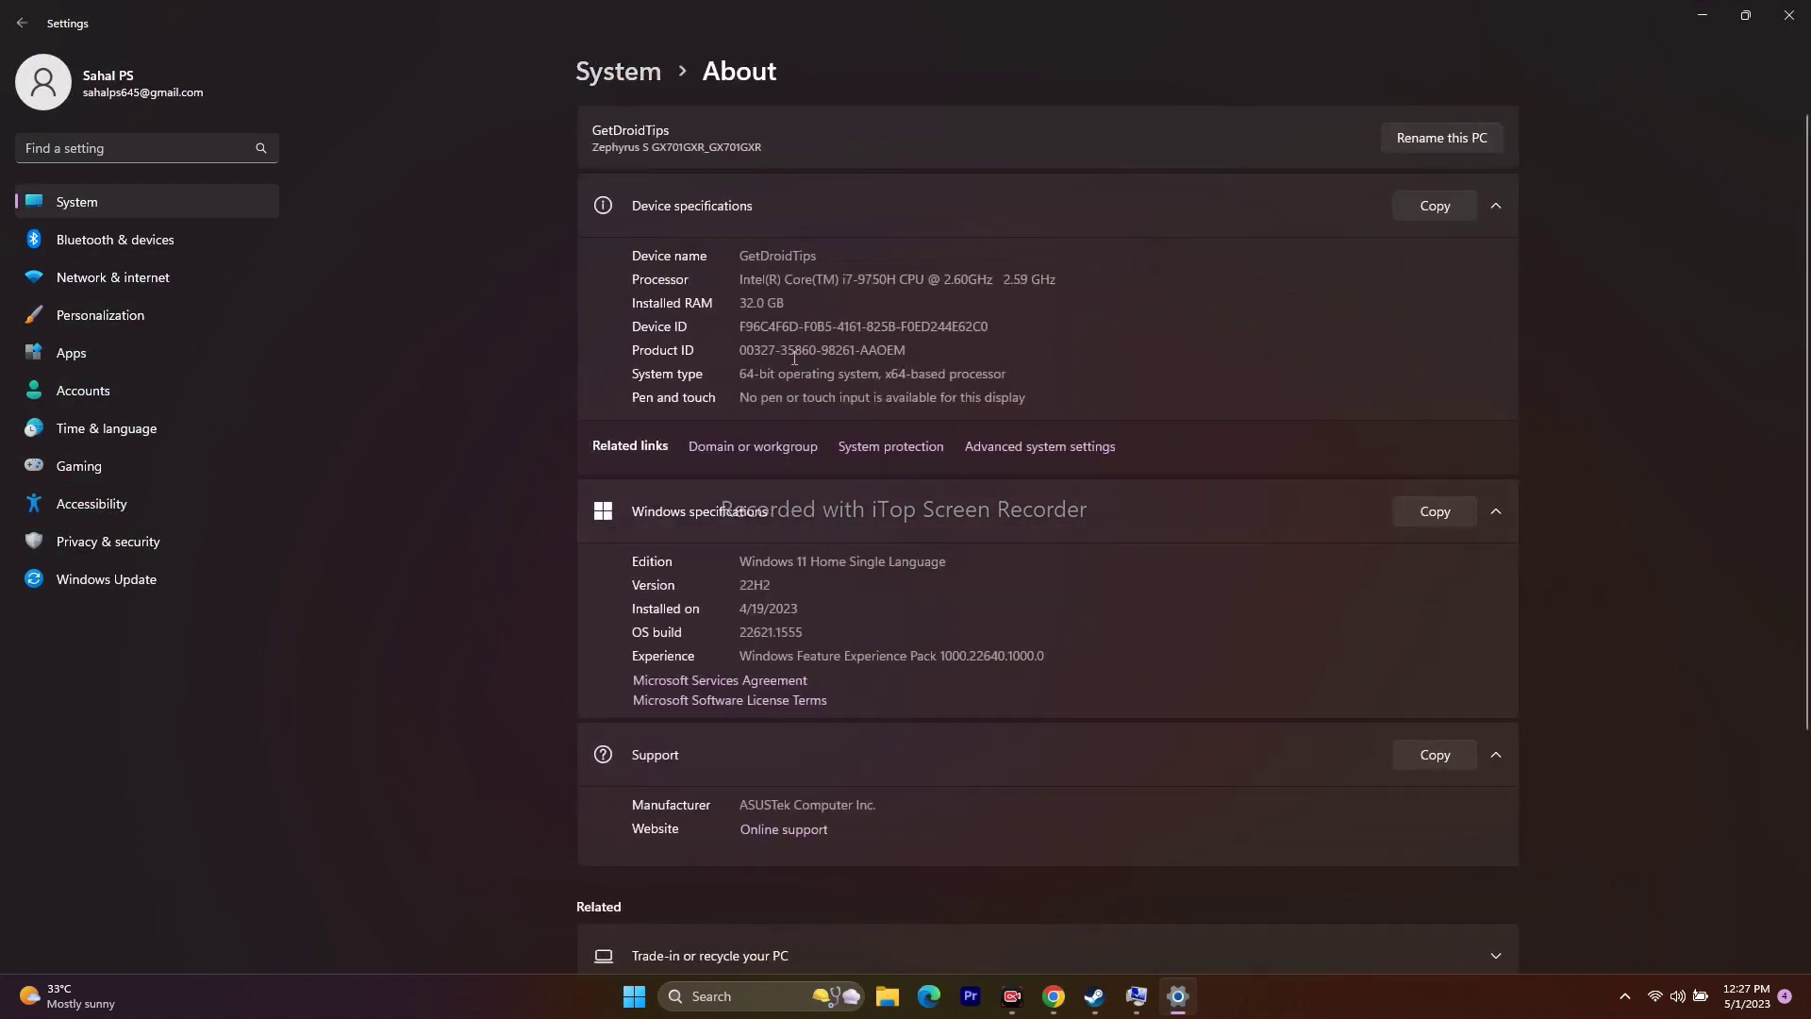
pyautogui.moveTo(738, 306); pyautogui.dragTo(787, 302)
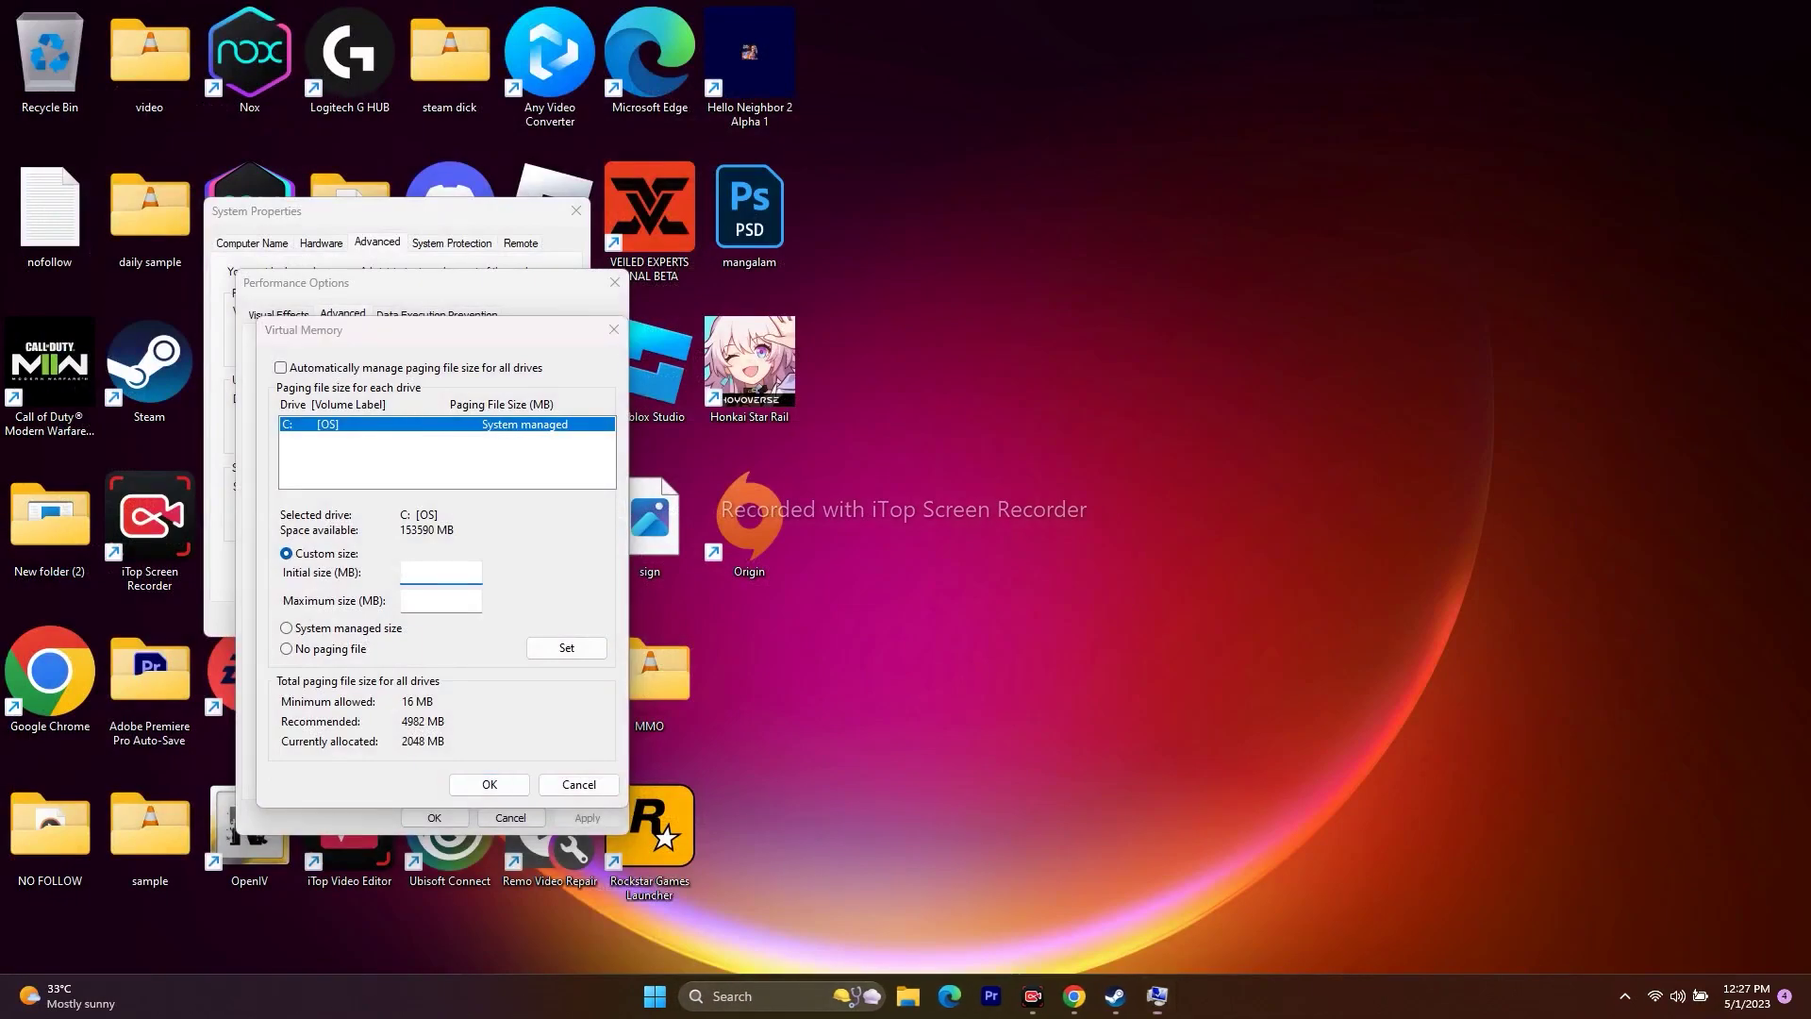
# Step: Open Calculator and multiply 32 by 1024 to convert the installed RAM to megabytes
pyautogui.press('super+s')
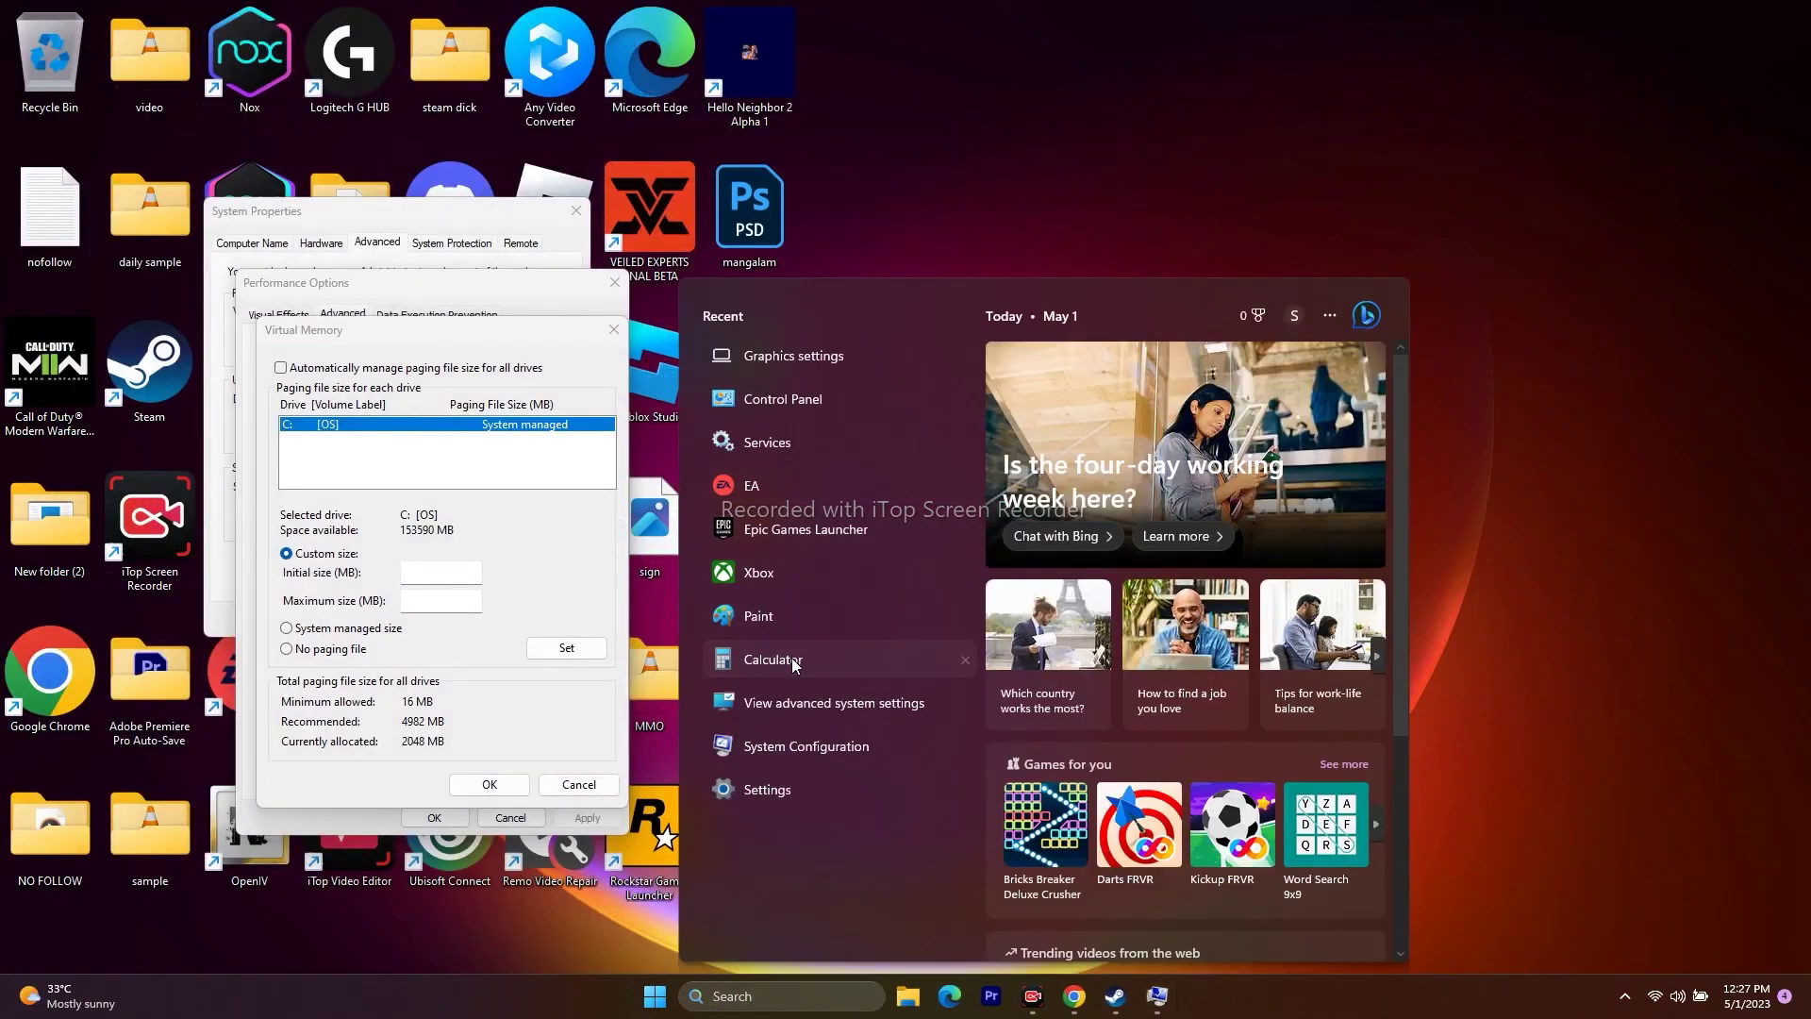
pyautogui.click(788, 657)
pyautogui.click(893, 796)
pyautogui.click(727, 796)
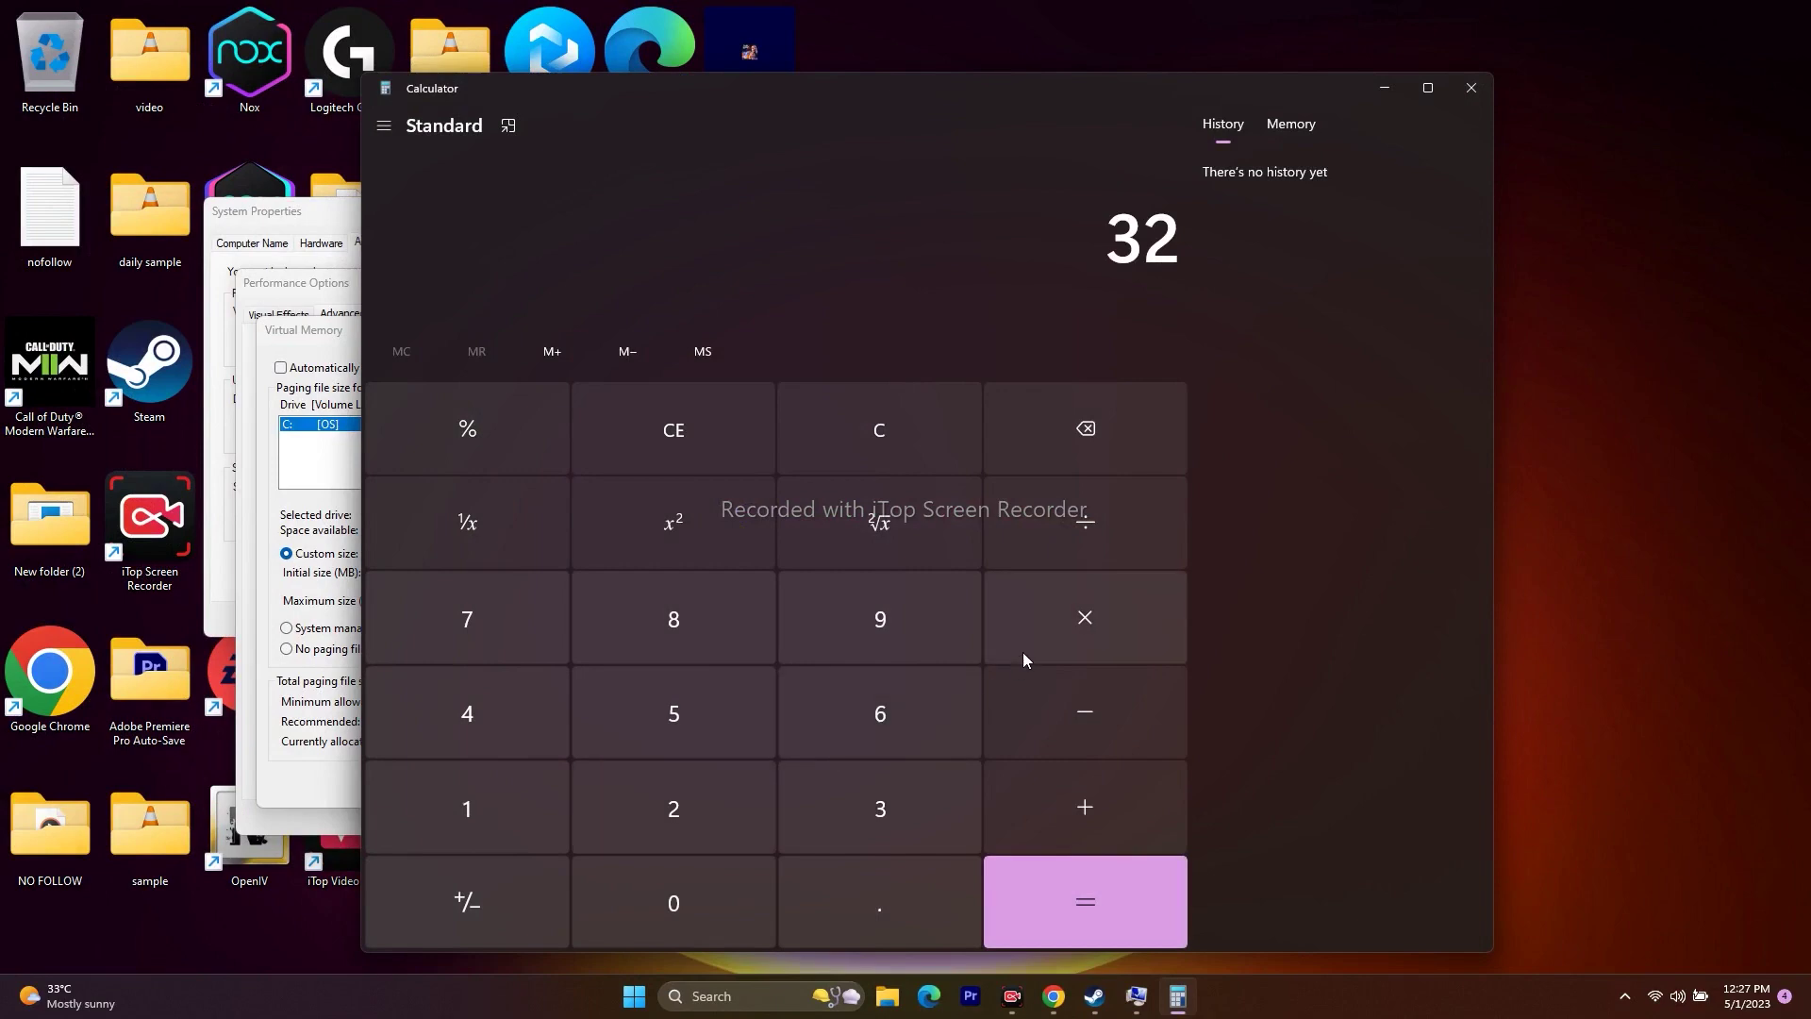
pyautogui.click(439, 794)
pyautogui.click(660, 900)
pyautogui.click(636, 819)
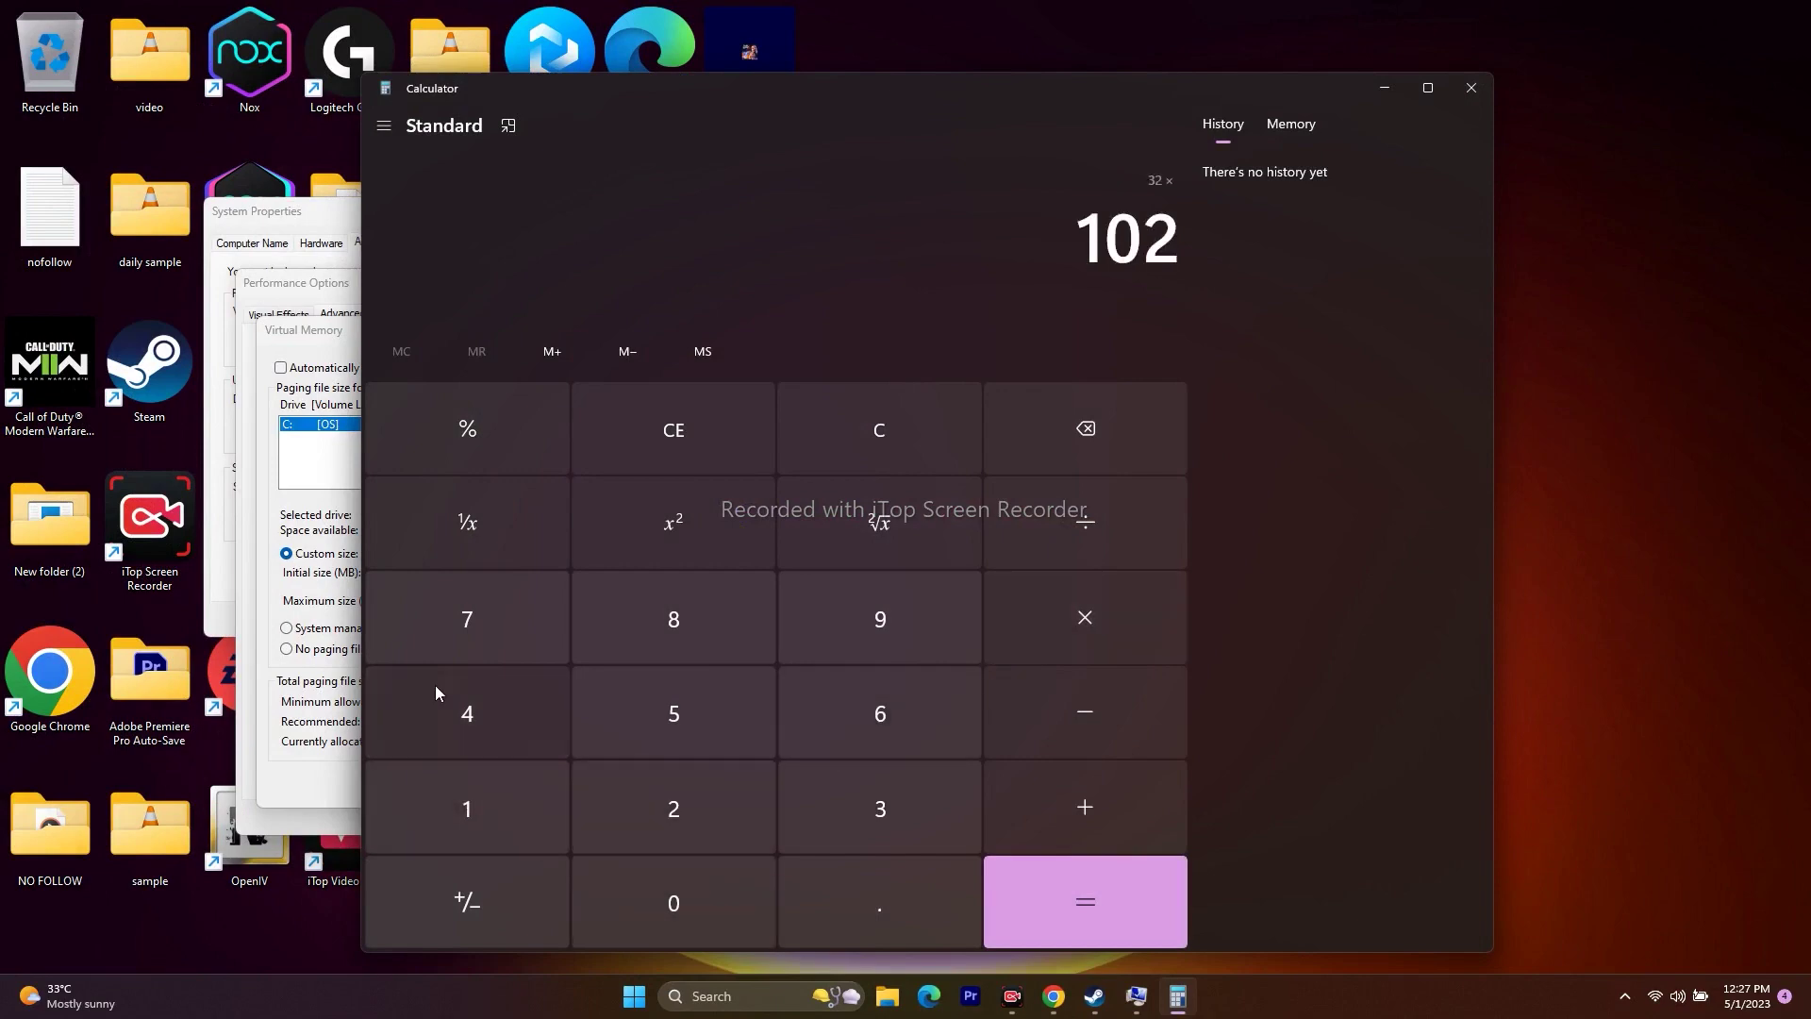
pyautogui.click(434, 684)
pyautogui.click(1144, 932)
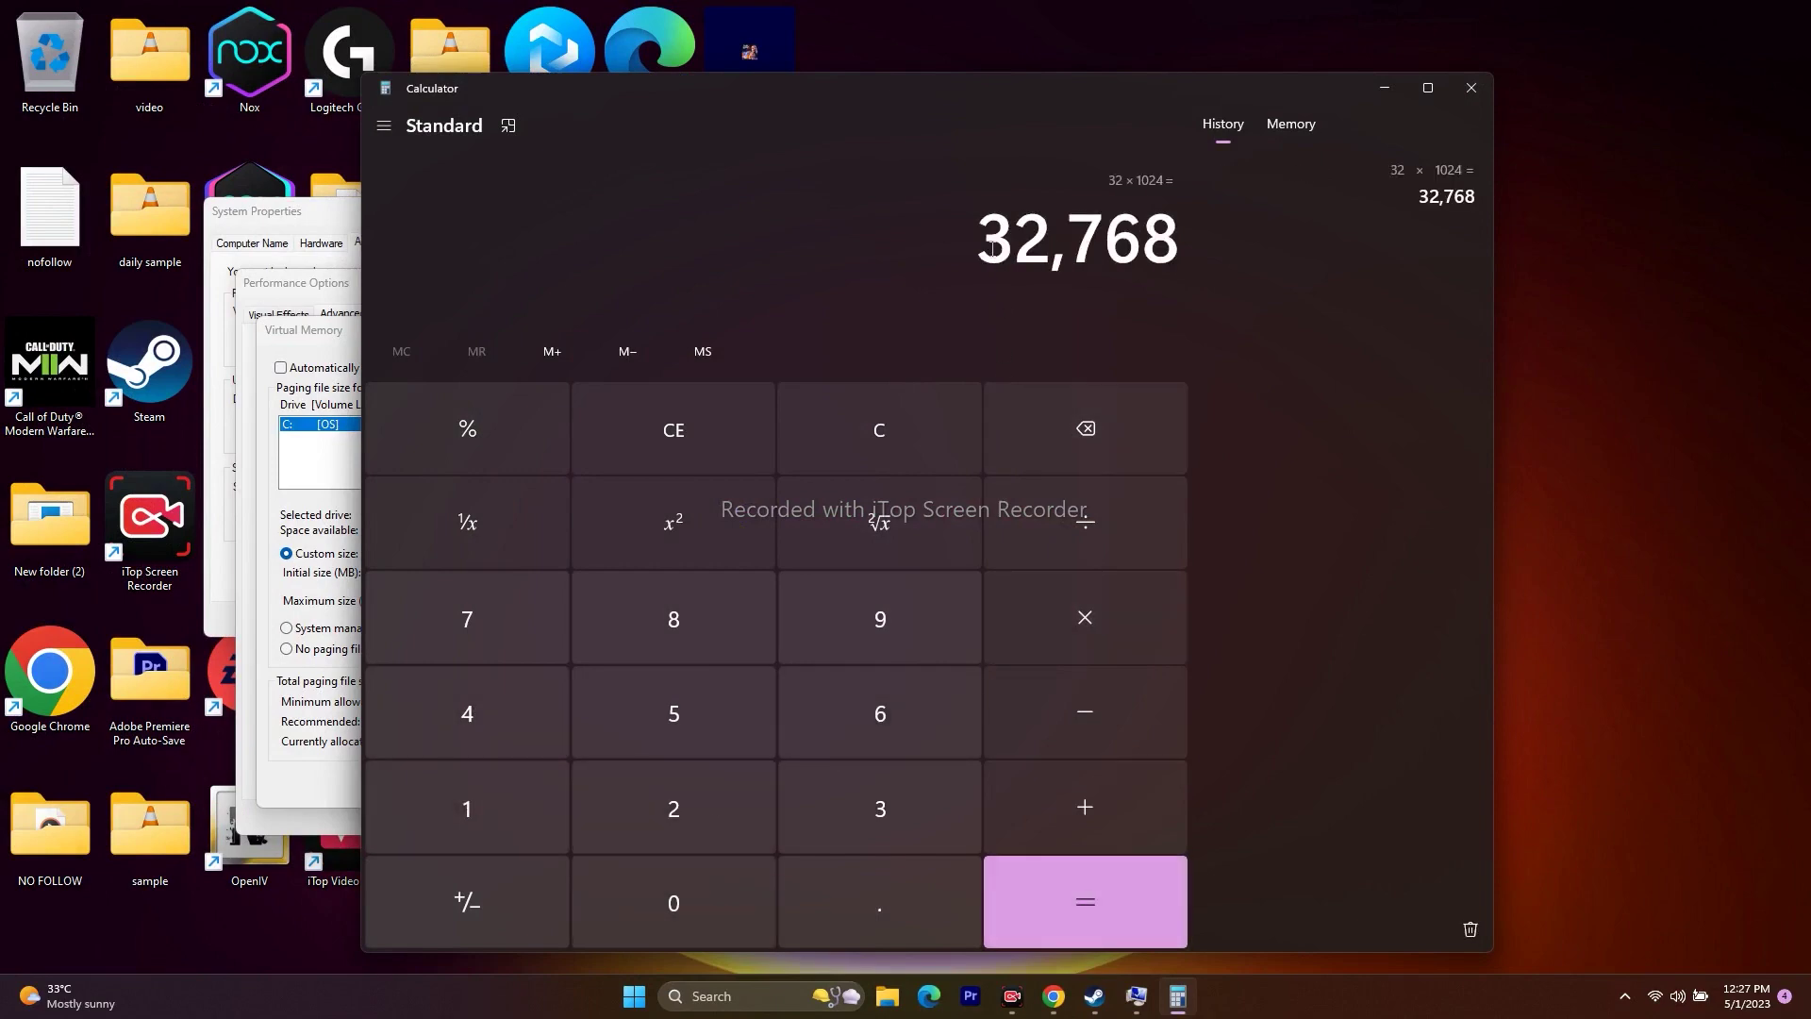
# Step: Multiply the calculated RAM size by 1.5 and copy the result
pyautogui.click(1116, 629)
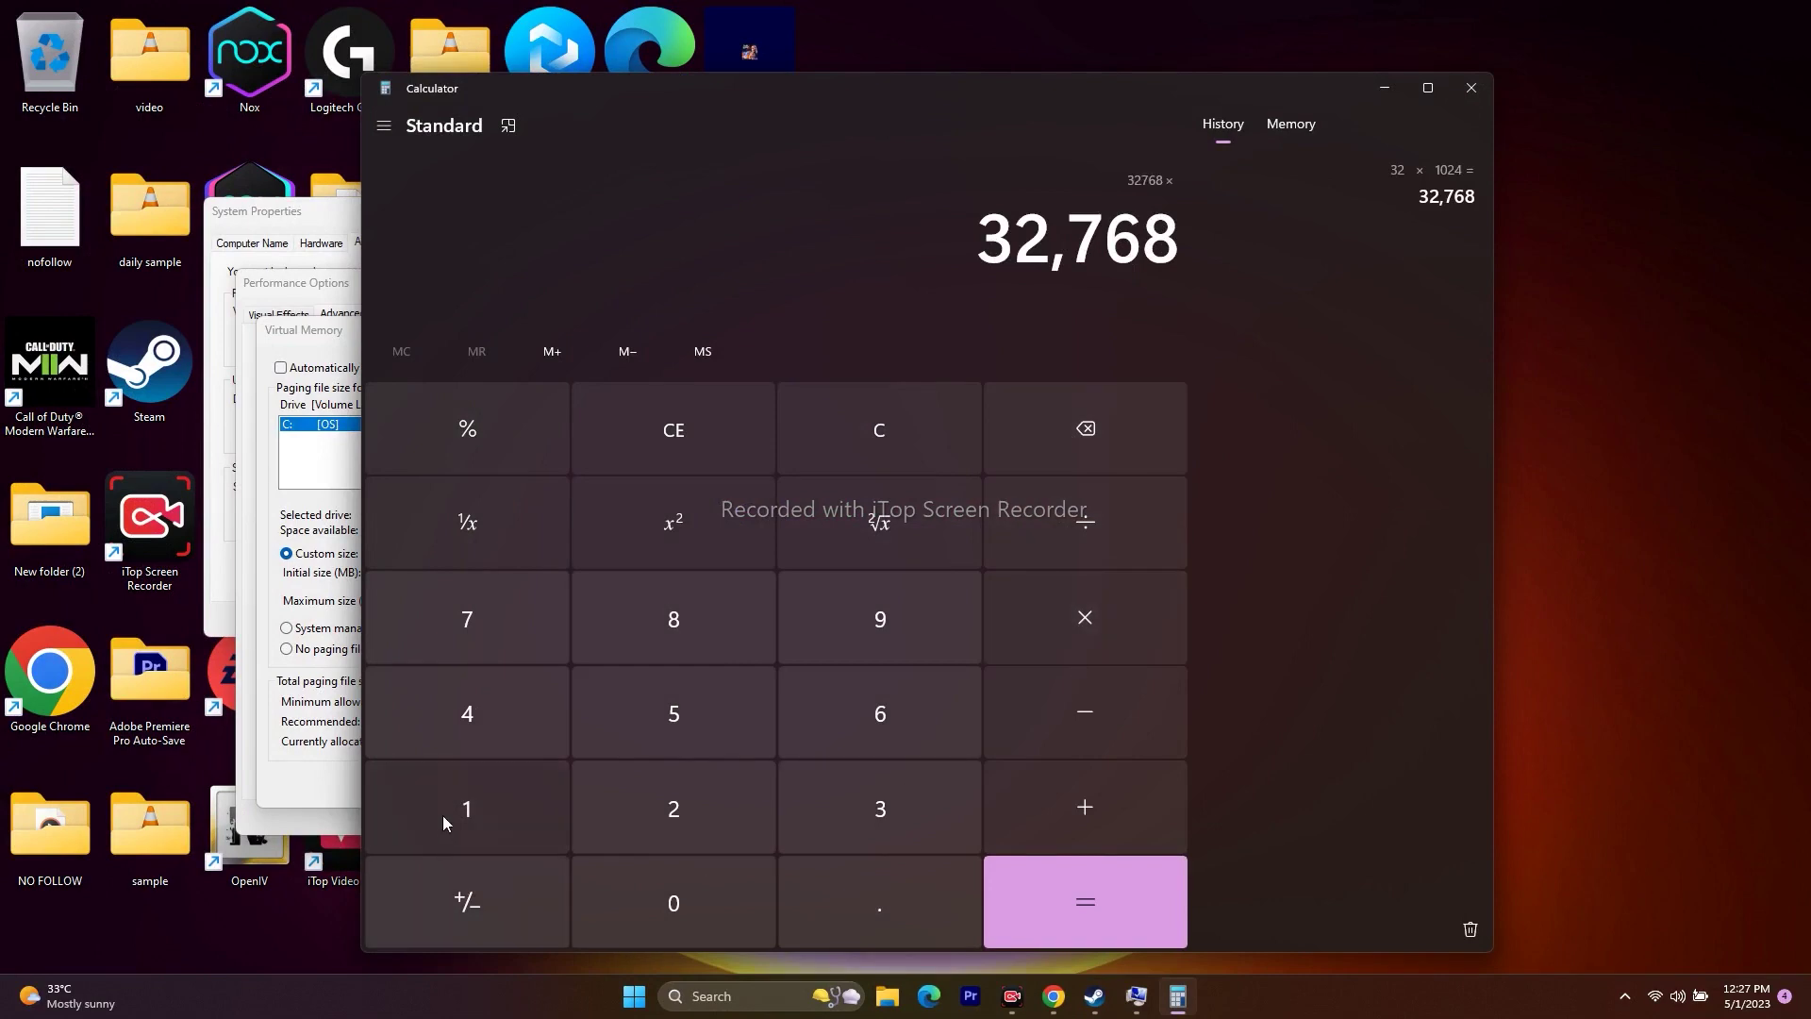
pyautogui.click(444, 817)
pyautogui.click(798, 901)
pyautogui.press('5')
pyautogui.click(1120, 918)
pyautogui.moveTo(990, 236); pyautogui.dragTo(1179, 226)
pyautogui.rightClick(1174, 240)
pyautogui.click(1198, 243)
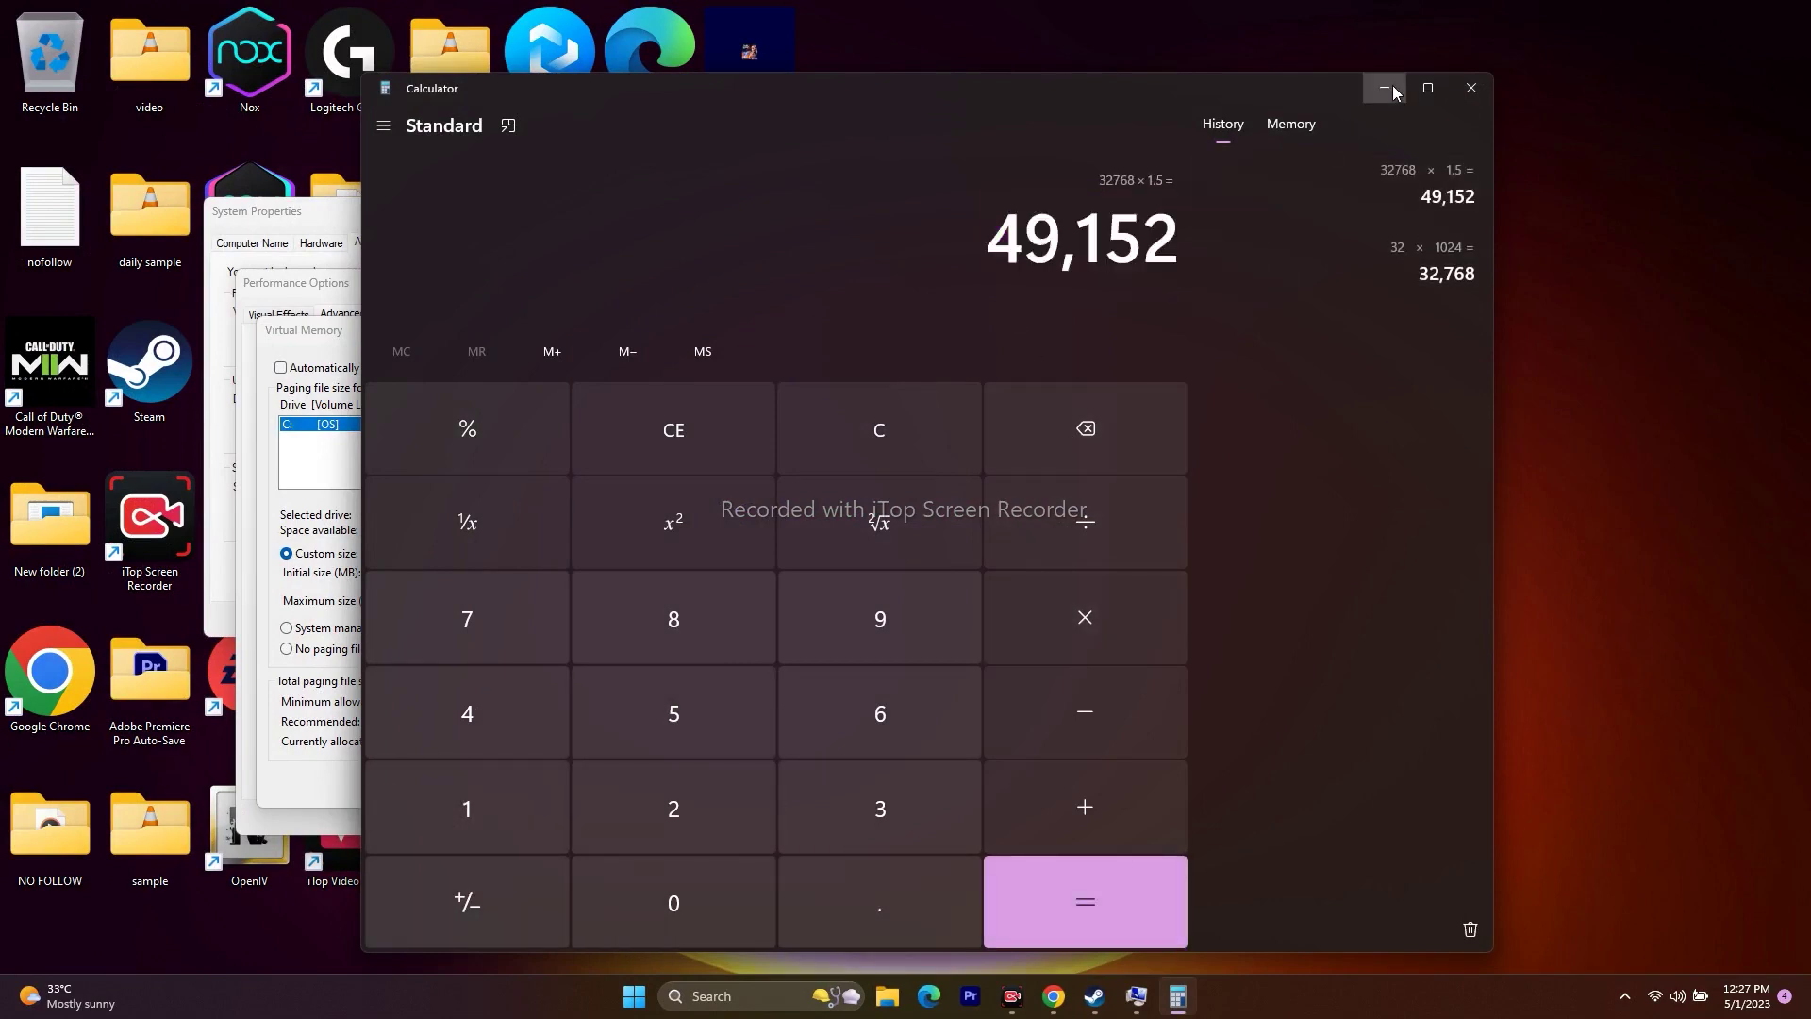
# Step: Minimize Calculator and paste 49,152 MB as the initial paging file size
pyautogui.click(1384, 87)
pyautogui.rightClick(416, 580)
pyautogui.click(462, 651)
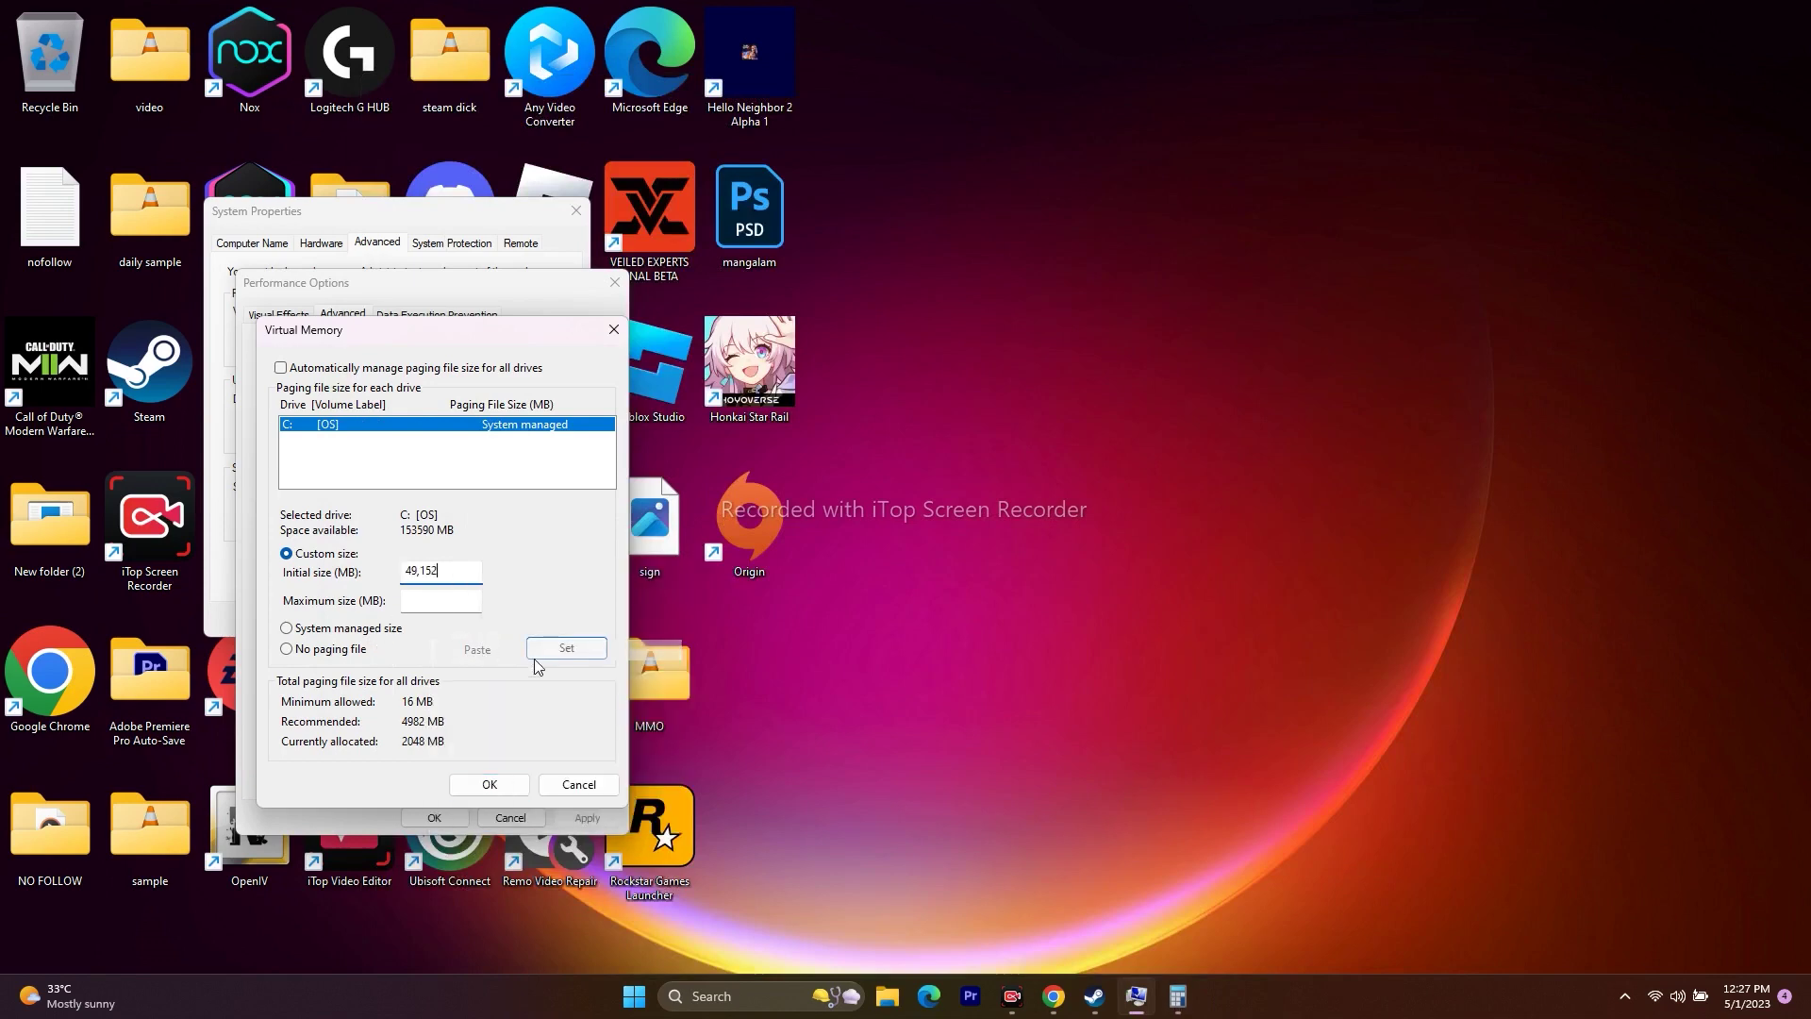
# Step: Bring Calculator back, clear the entry, and calculate 32 multiplied by 1024 again
pyautogui.click(1177, 999)
pyautogui.click(719, 405)
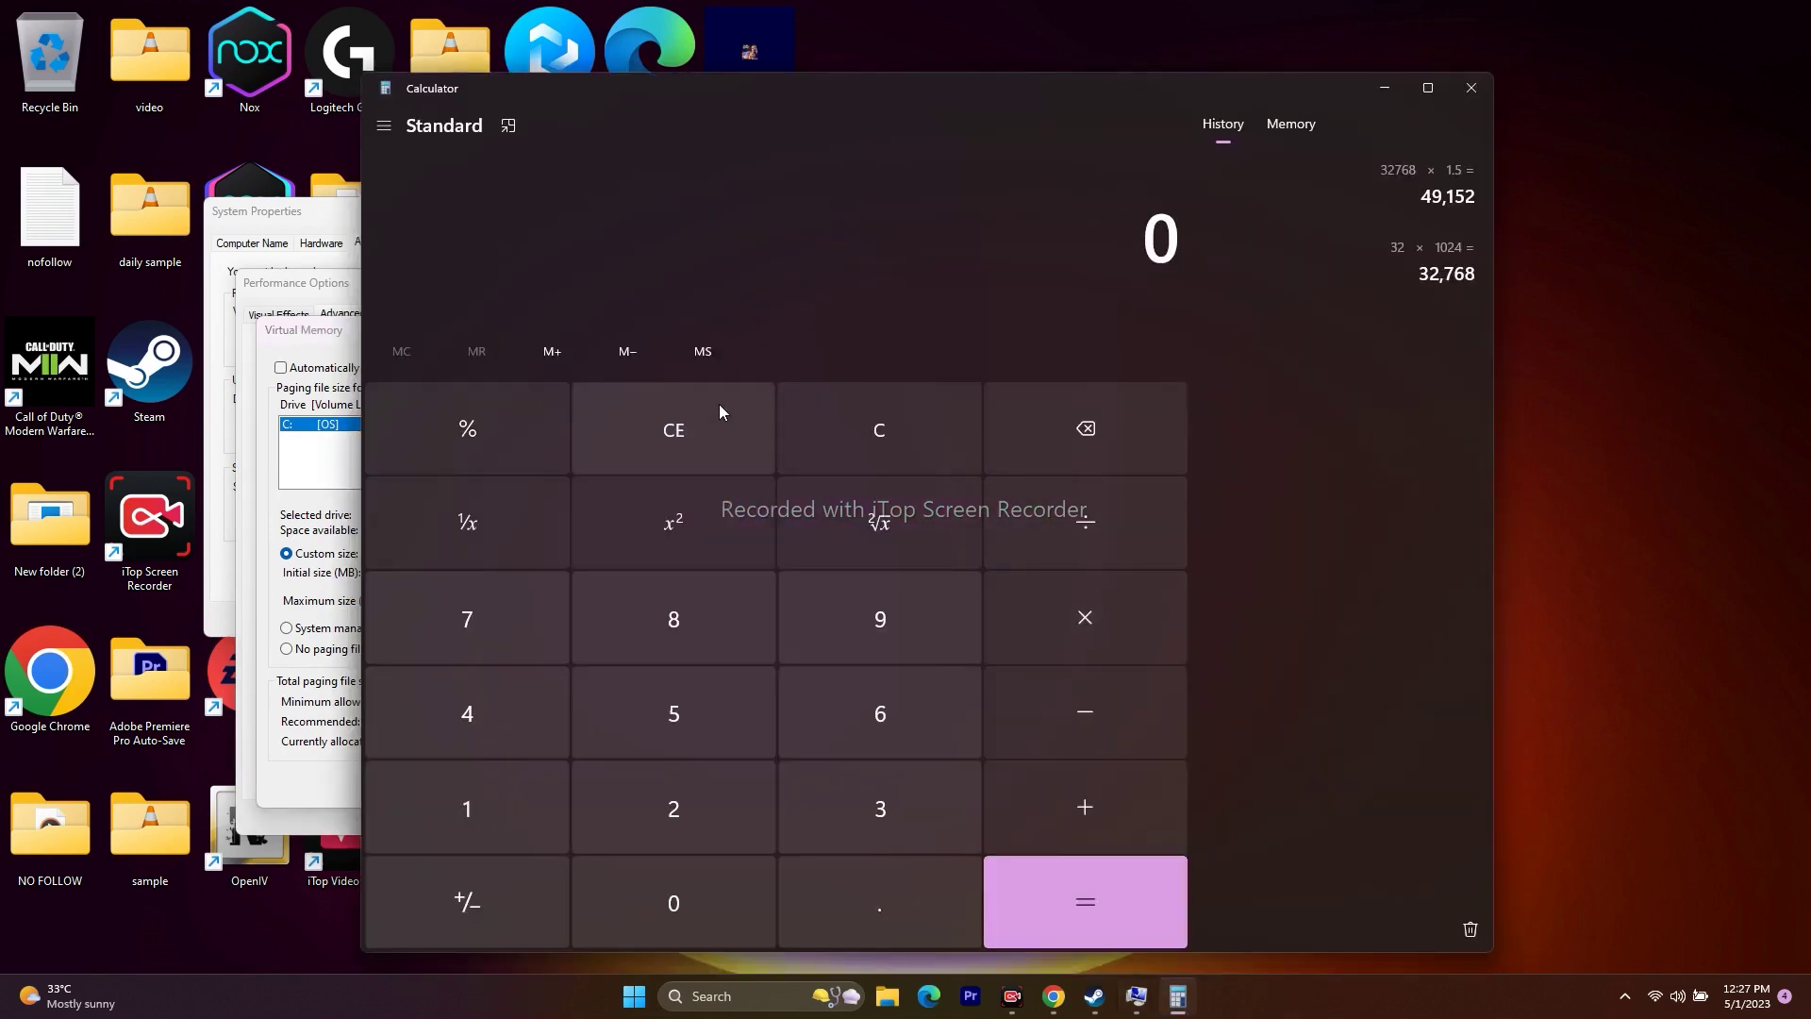
pyautogui.click(822, 826)
pyautogui.click(660, 807)
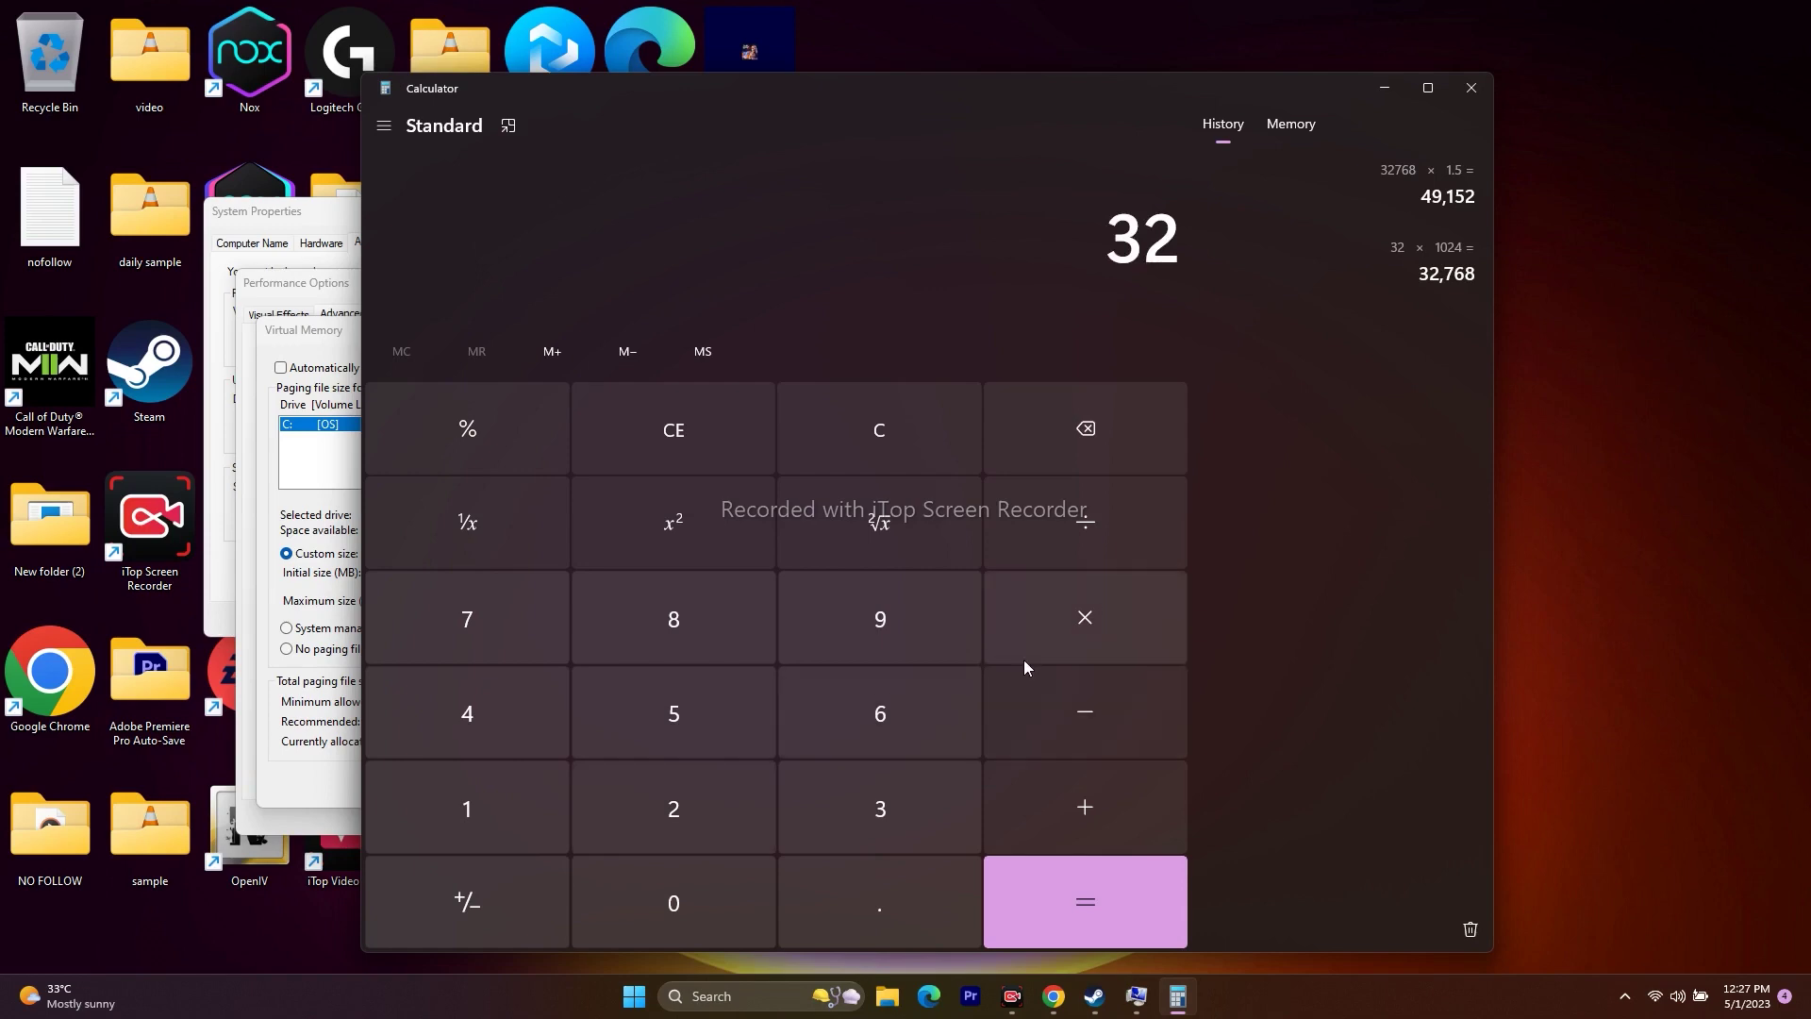
pyautogui.click(1069, 615)
pyautogui.click(443, 808)
pyautogui.click(591, 905)
pyautogui.click(717, 811)
pyautogui.click(516, 745)
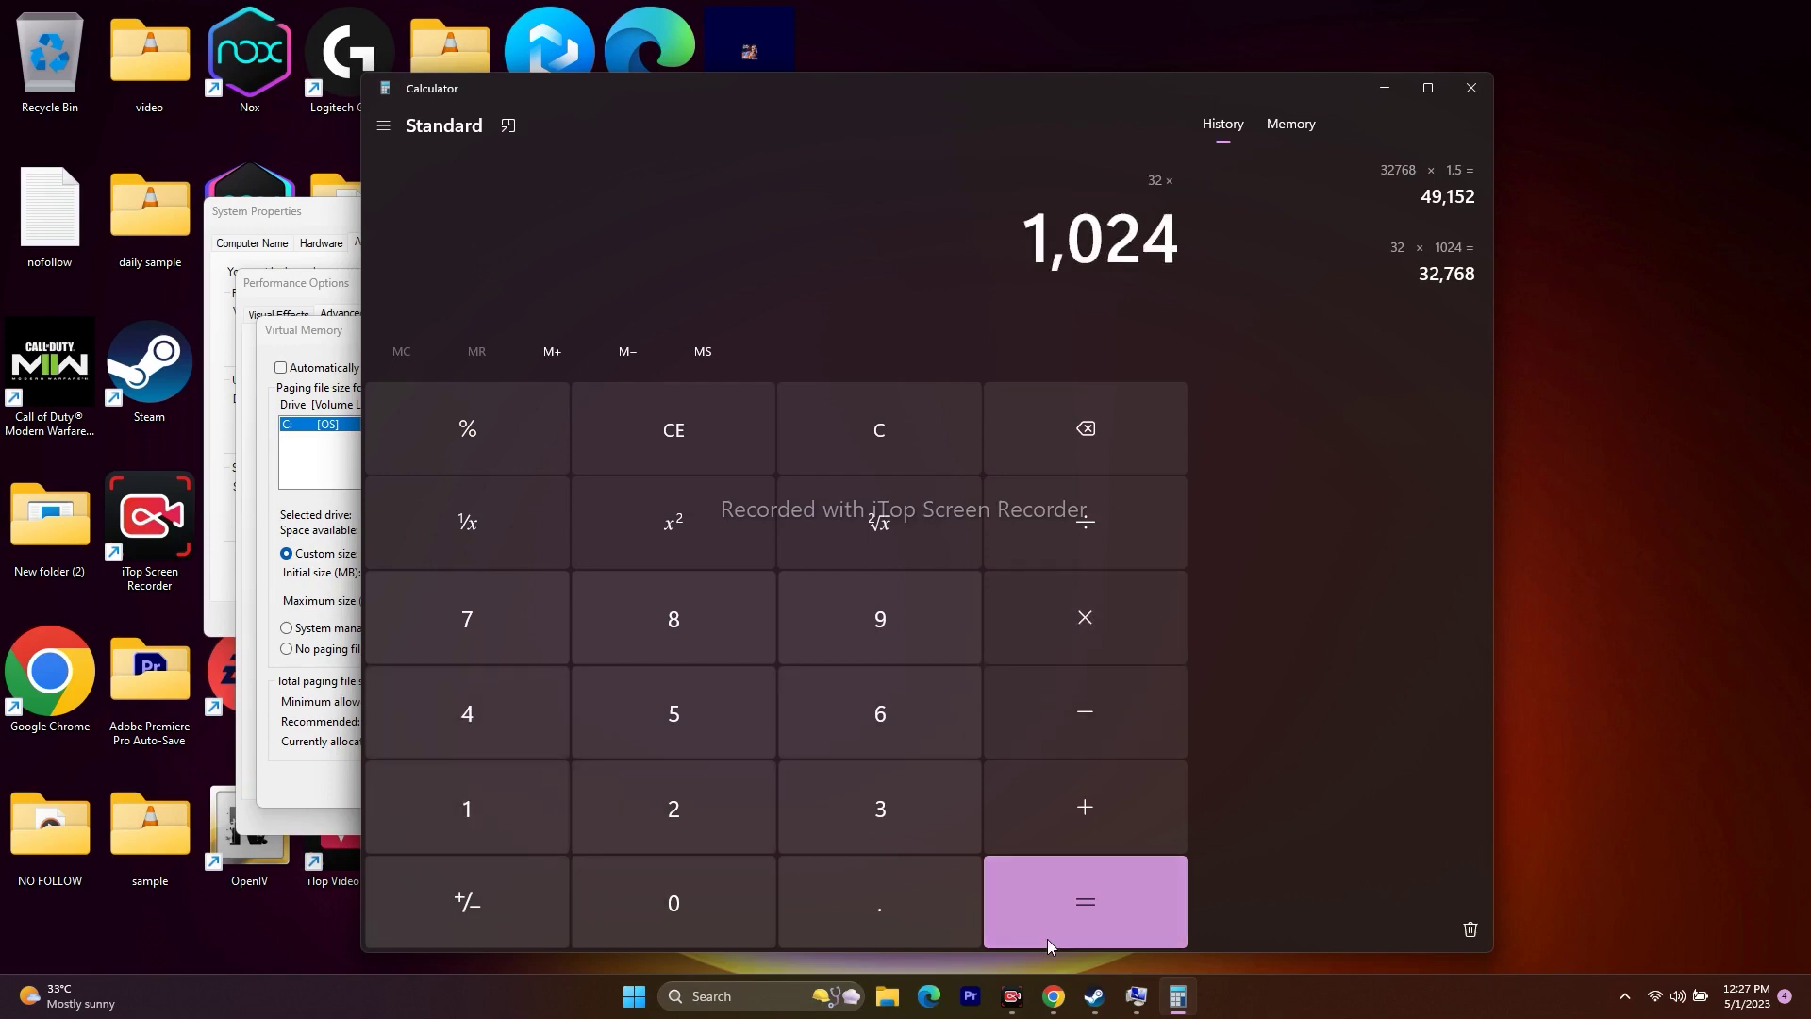
pyautogui.click(1042, 926)
# Step: Multiply the RAM size in megabytes by 3 and select the result for copying
pyautogui.click(1054, 615)
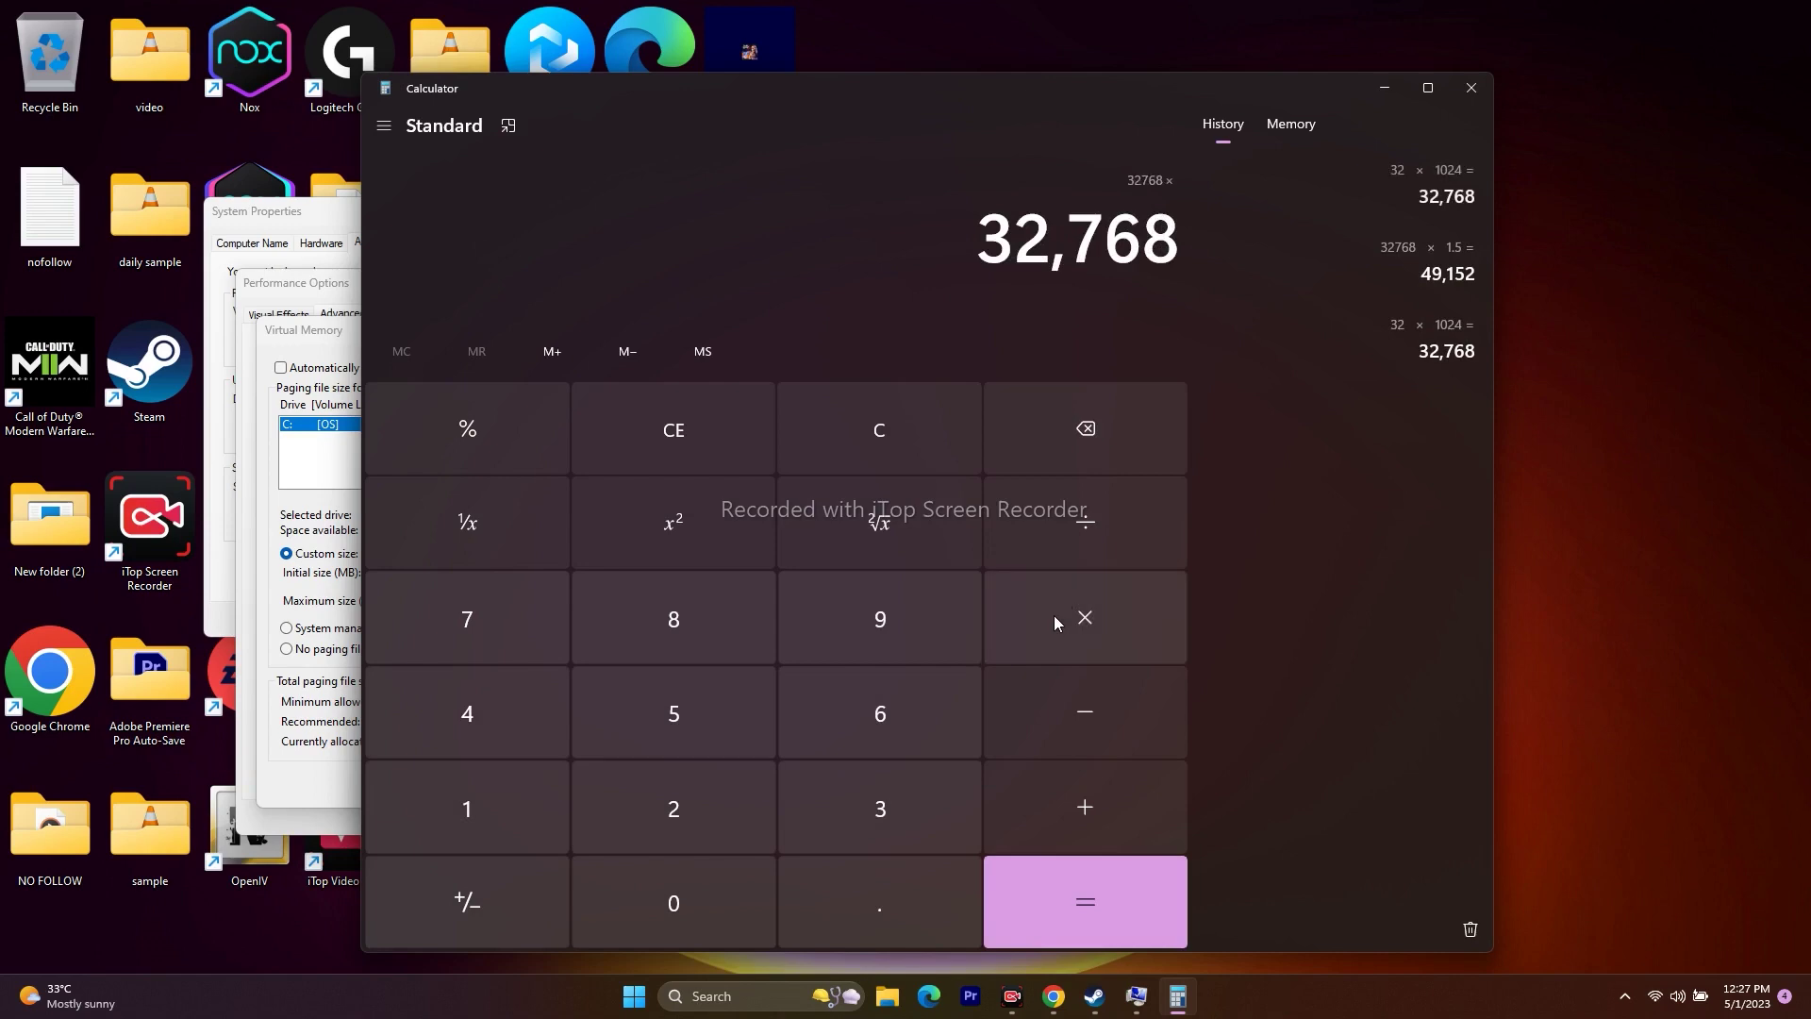
pyautogui.click(839, 820)
pyautogui.click(1066, 916)
pyautogui.moveTo(978, 236); pyautogui.dragTo(1183, 249)
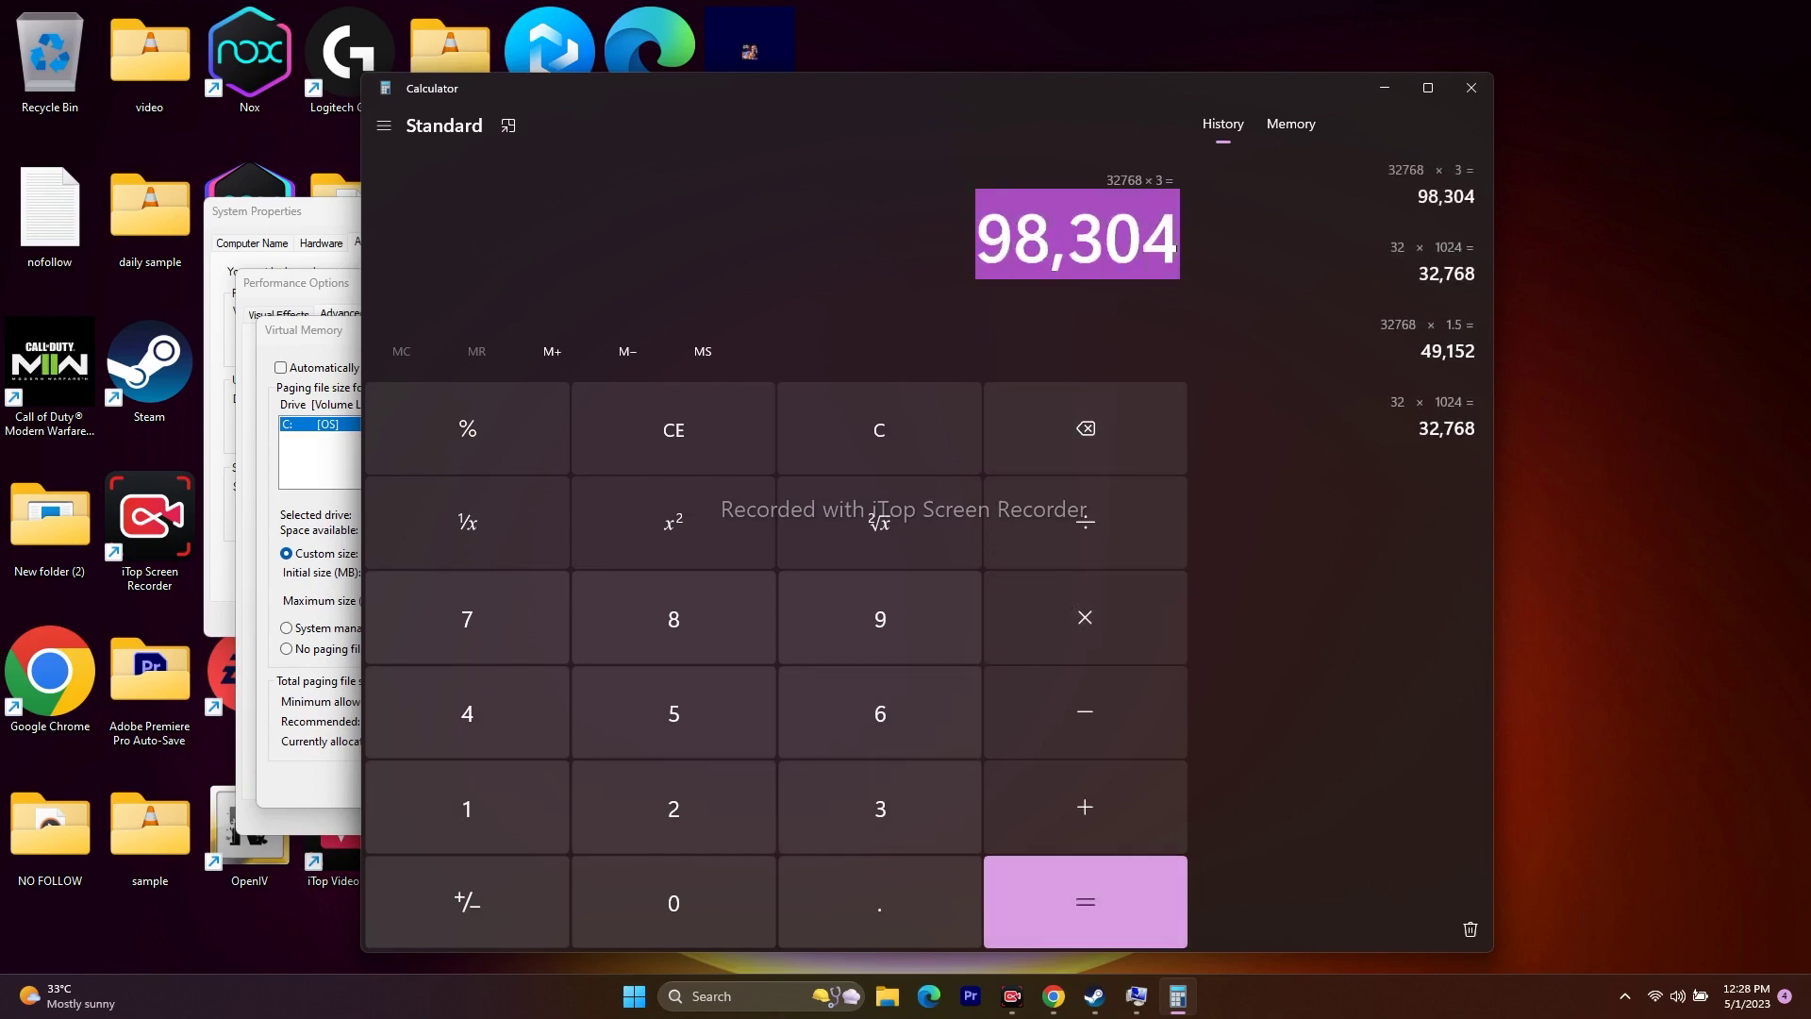
# Step: Paste 98,304 MB as the maximum paging file size, confirm the virtual memory and performance dialogs, and close System Properties
pyautogui.click(1383, 88)
pyautogui.rightClick(432, 601)
pyautogui.click(453, 695)
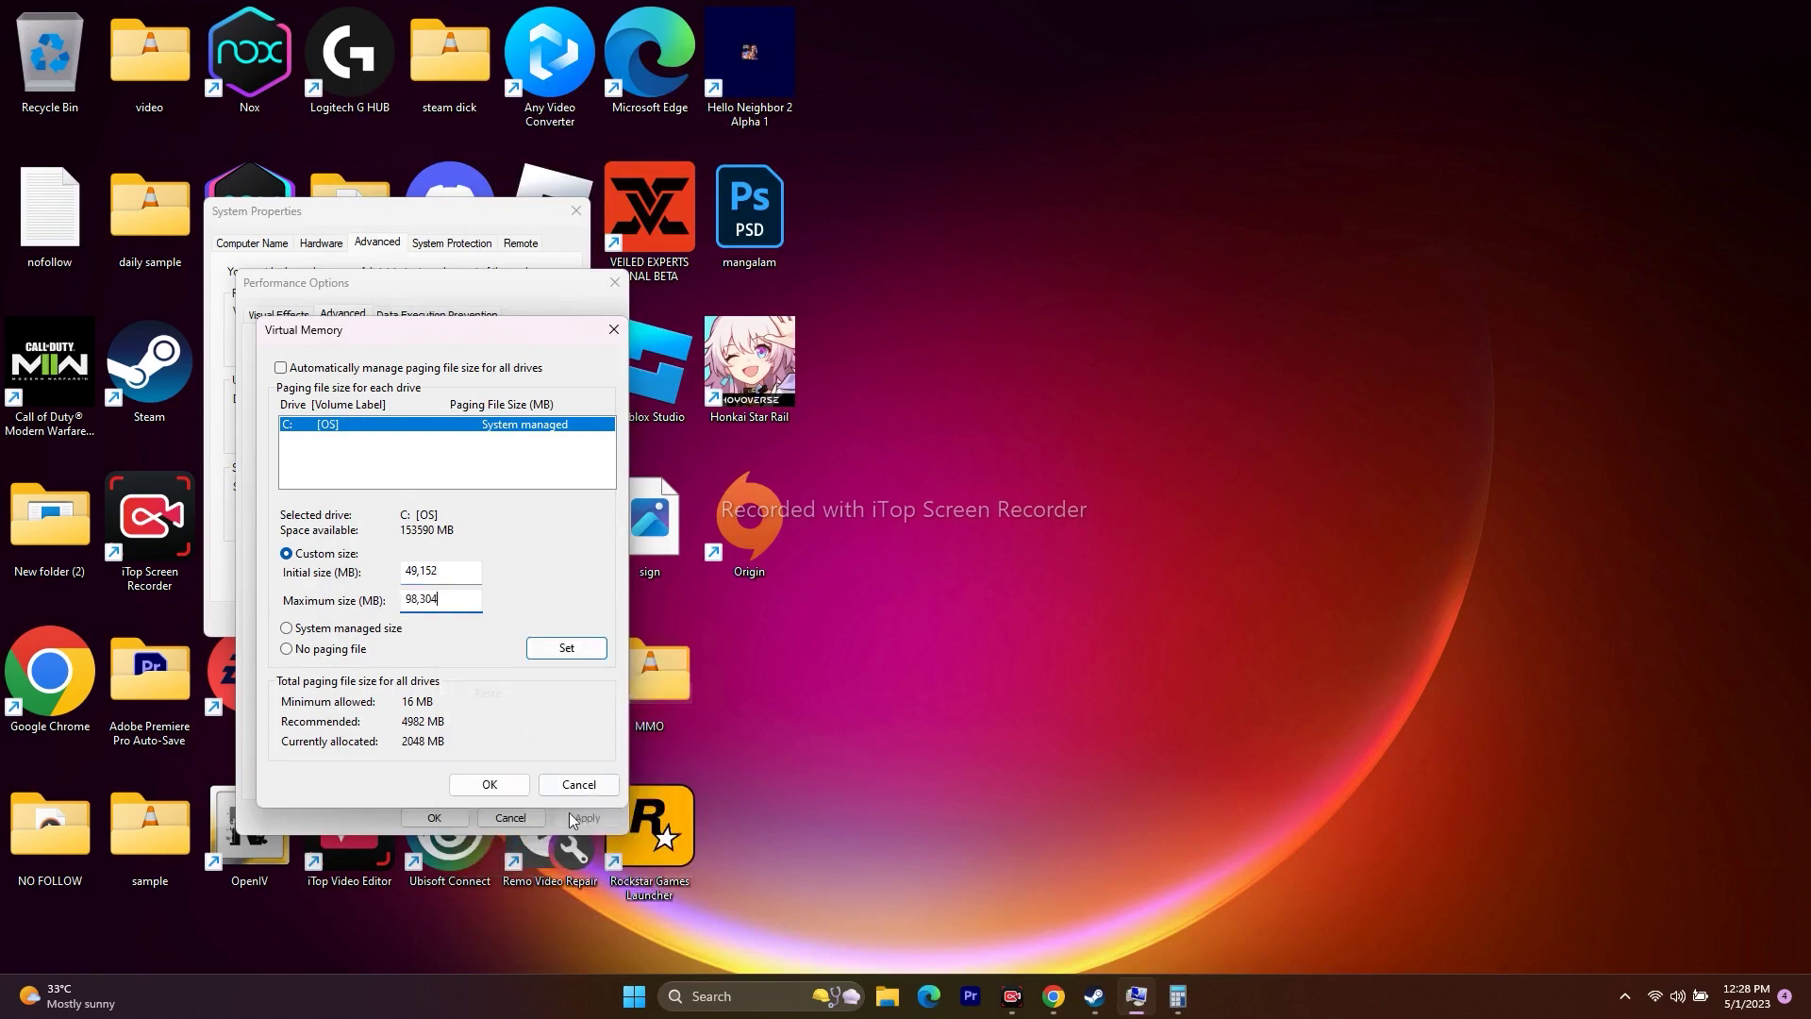
pyautogui.click(489, 784)
pyautogui.click(434, 816)
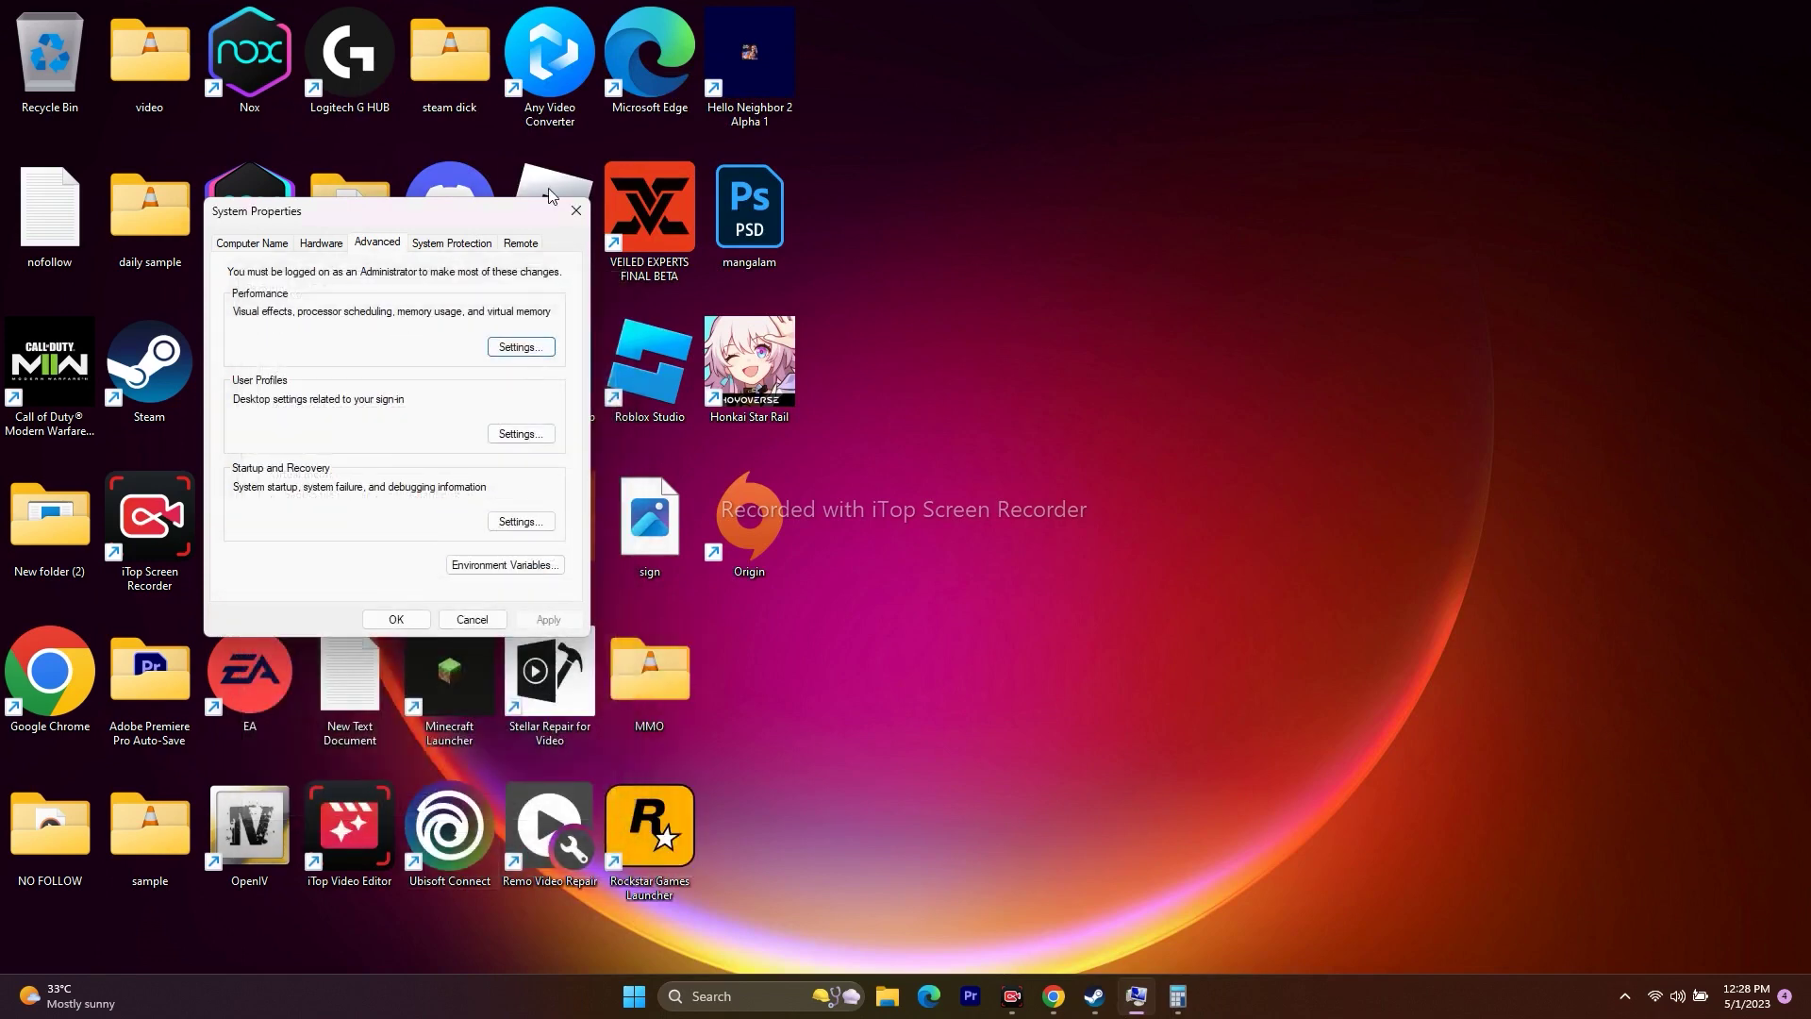
pyautogui.click(576, 209)
# Step: Switch to Chrome and download the X64 Visual C++ Redistributable from the Visual Studio 2015, 2017, 2019, and 2022 table
pyautogui.click(1113, 995)
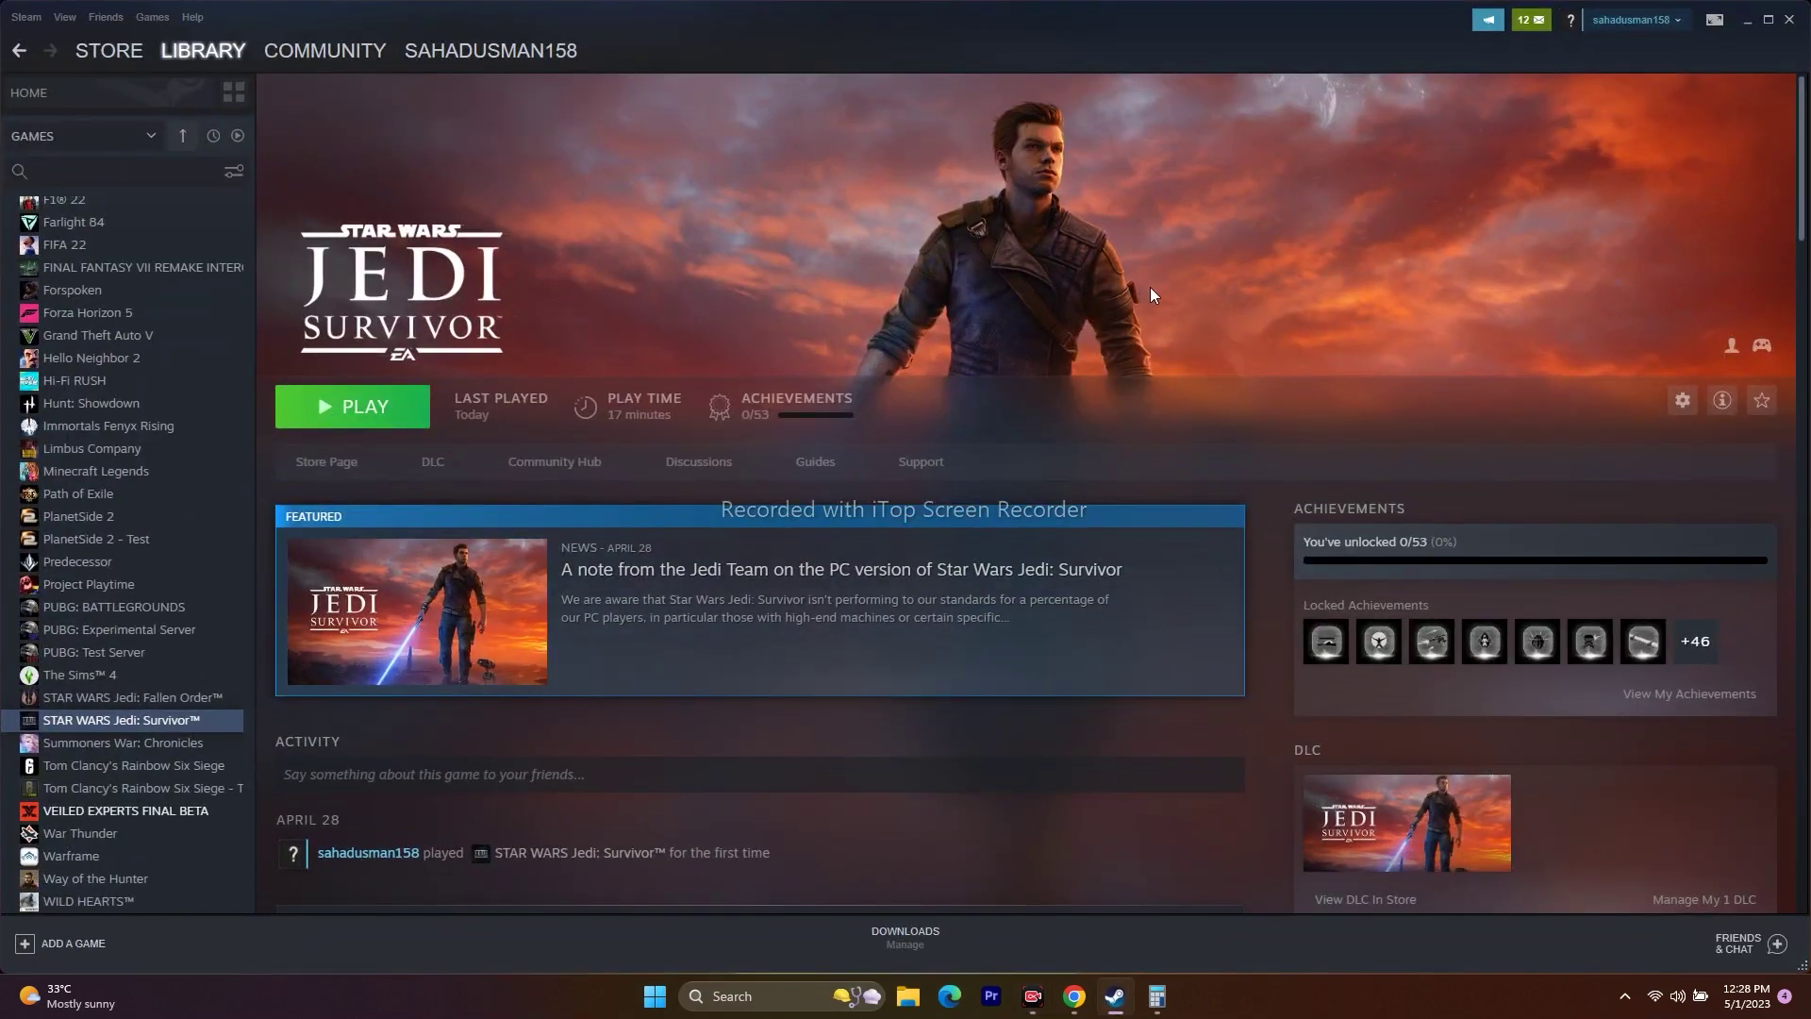
pyautogui.click(1074, 992)
pyautogui.click(1358, 16)
pyautogui.moveTo(1803, 226); pyautogui.dragTo(1803, 378)
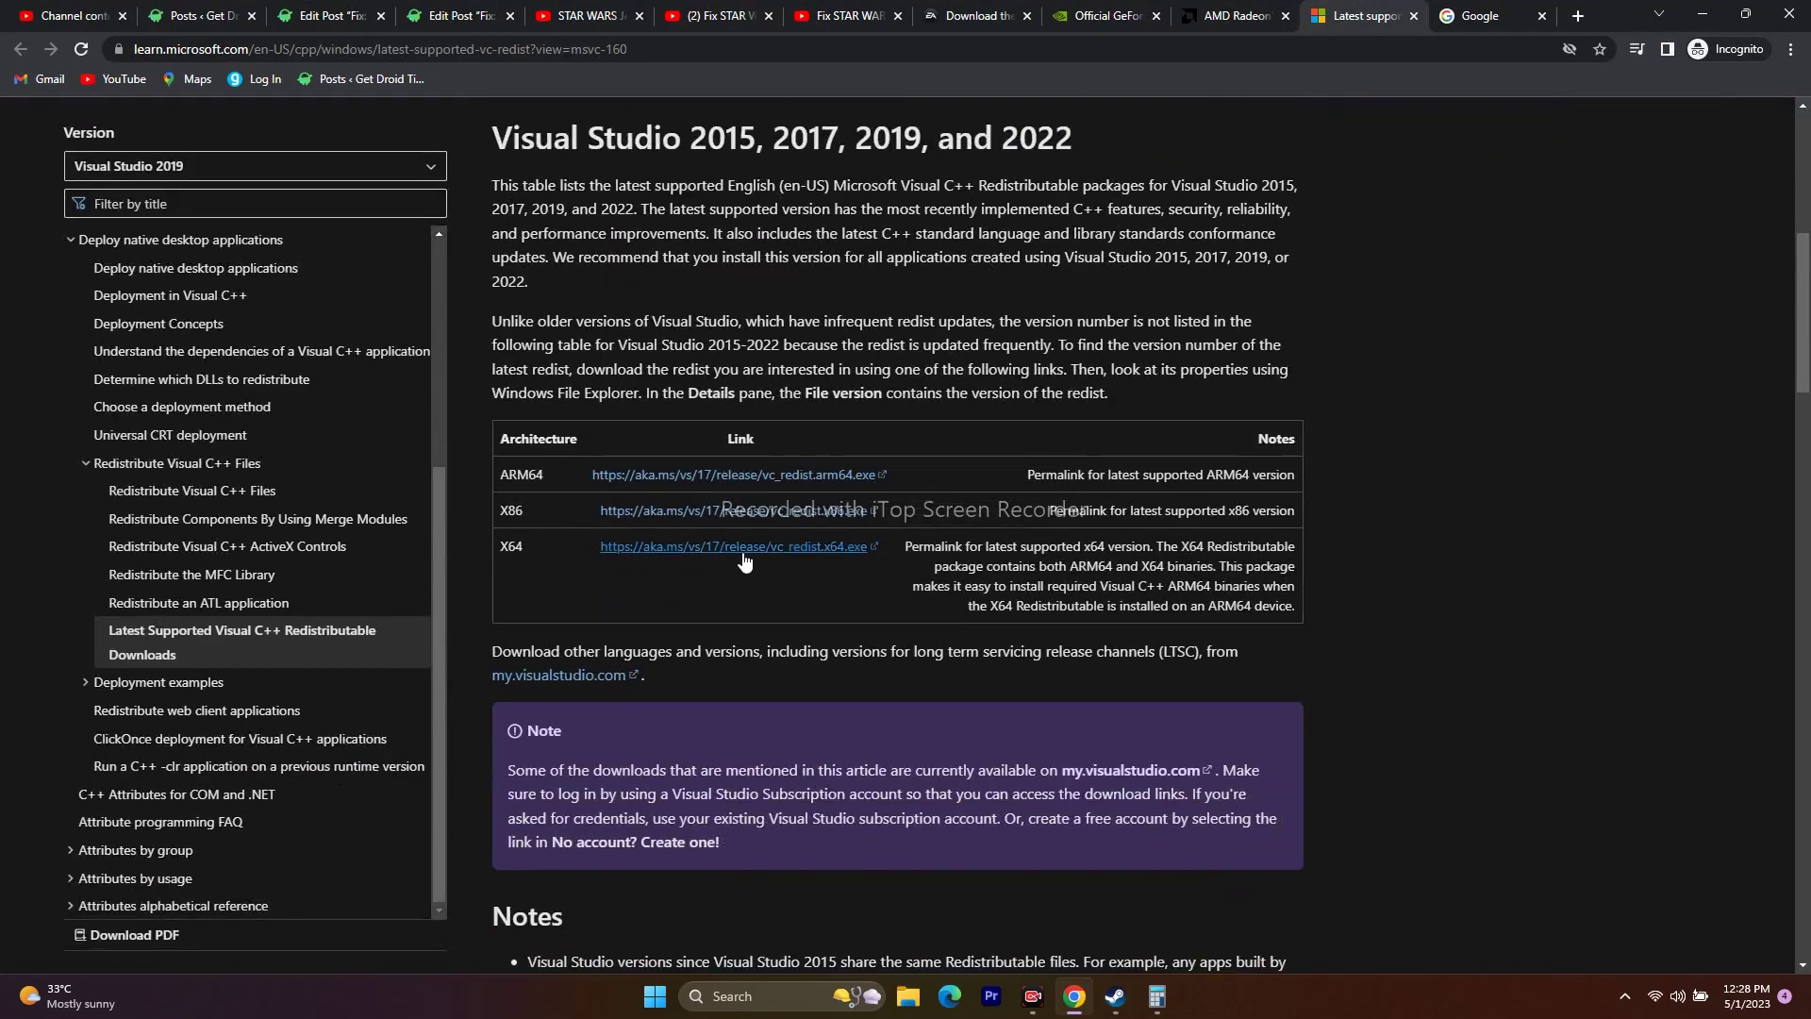
pyautogui.click(752, 555)
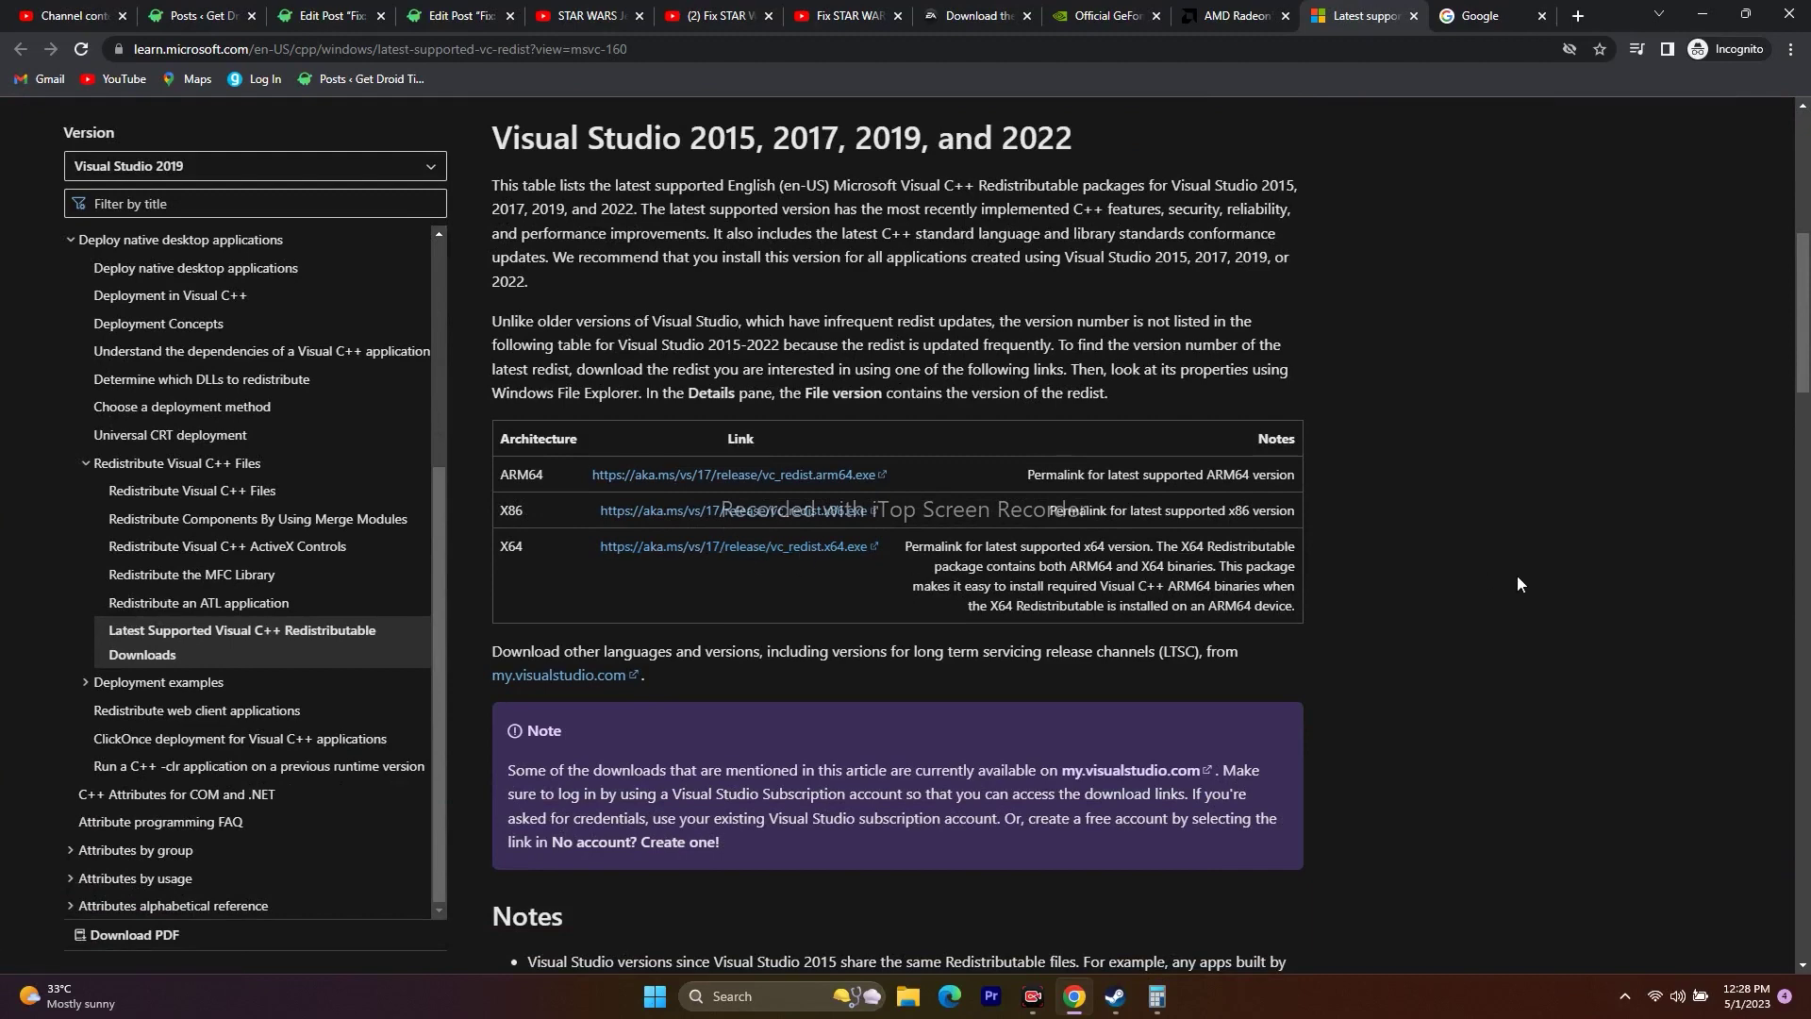
# Step: Return to Steam and view the Manage options for STAR WARS Jedi: Survivor, including Uninstall
pyautogui.click(1708, 15)
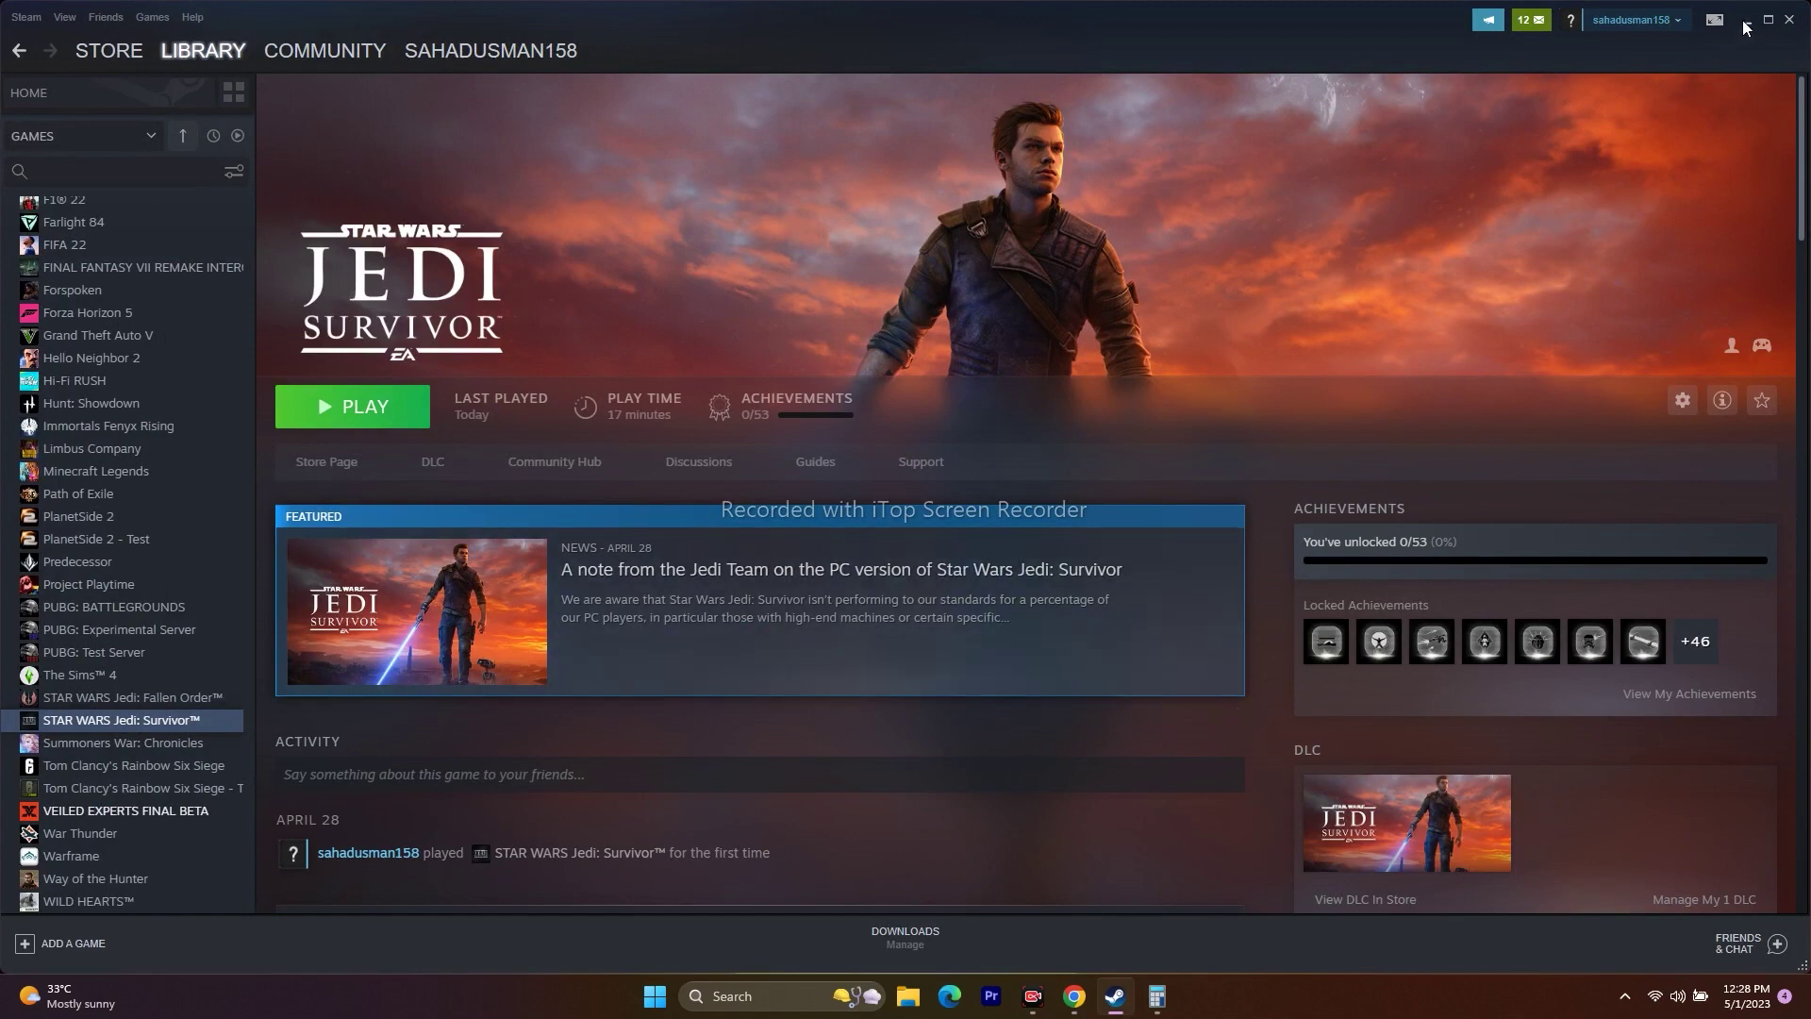
pyautogui.rightClick(162, 721)
pyautogui.moveTo(193, 816)
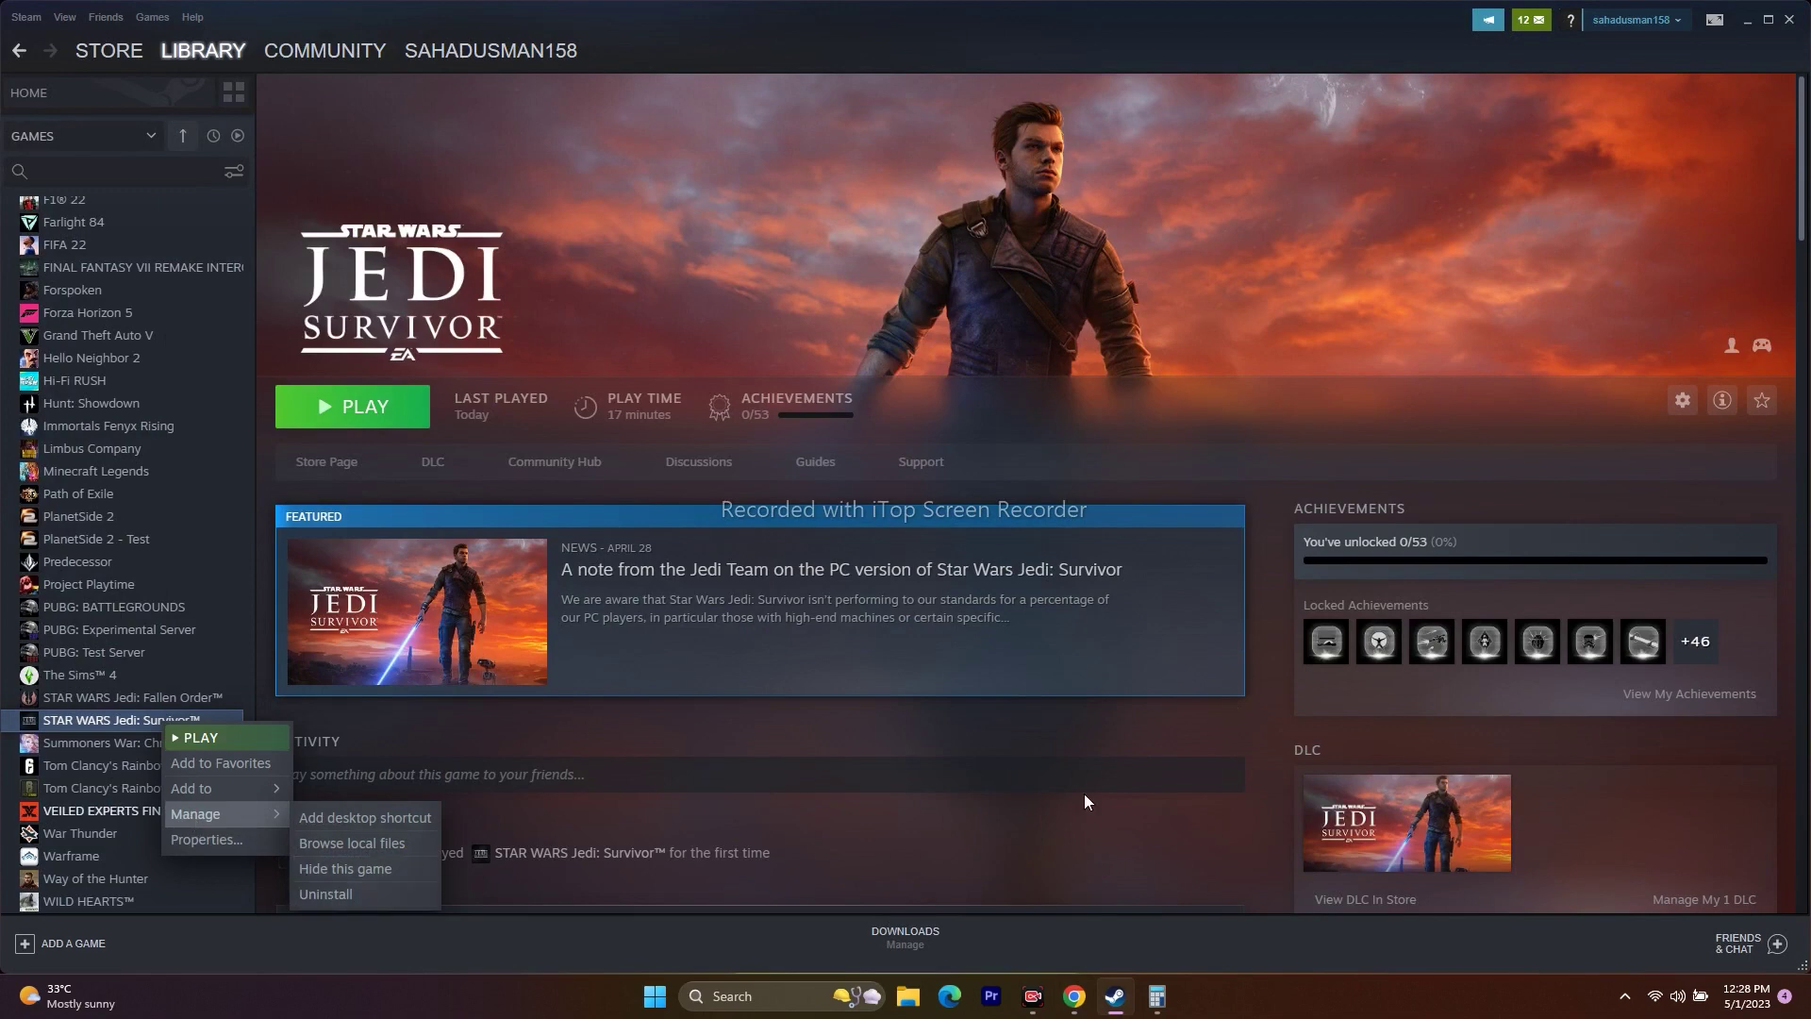
pyautogui.click(1209, 734)
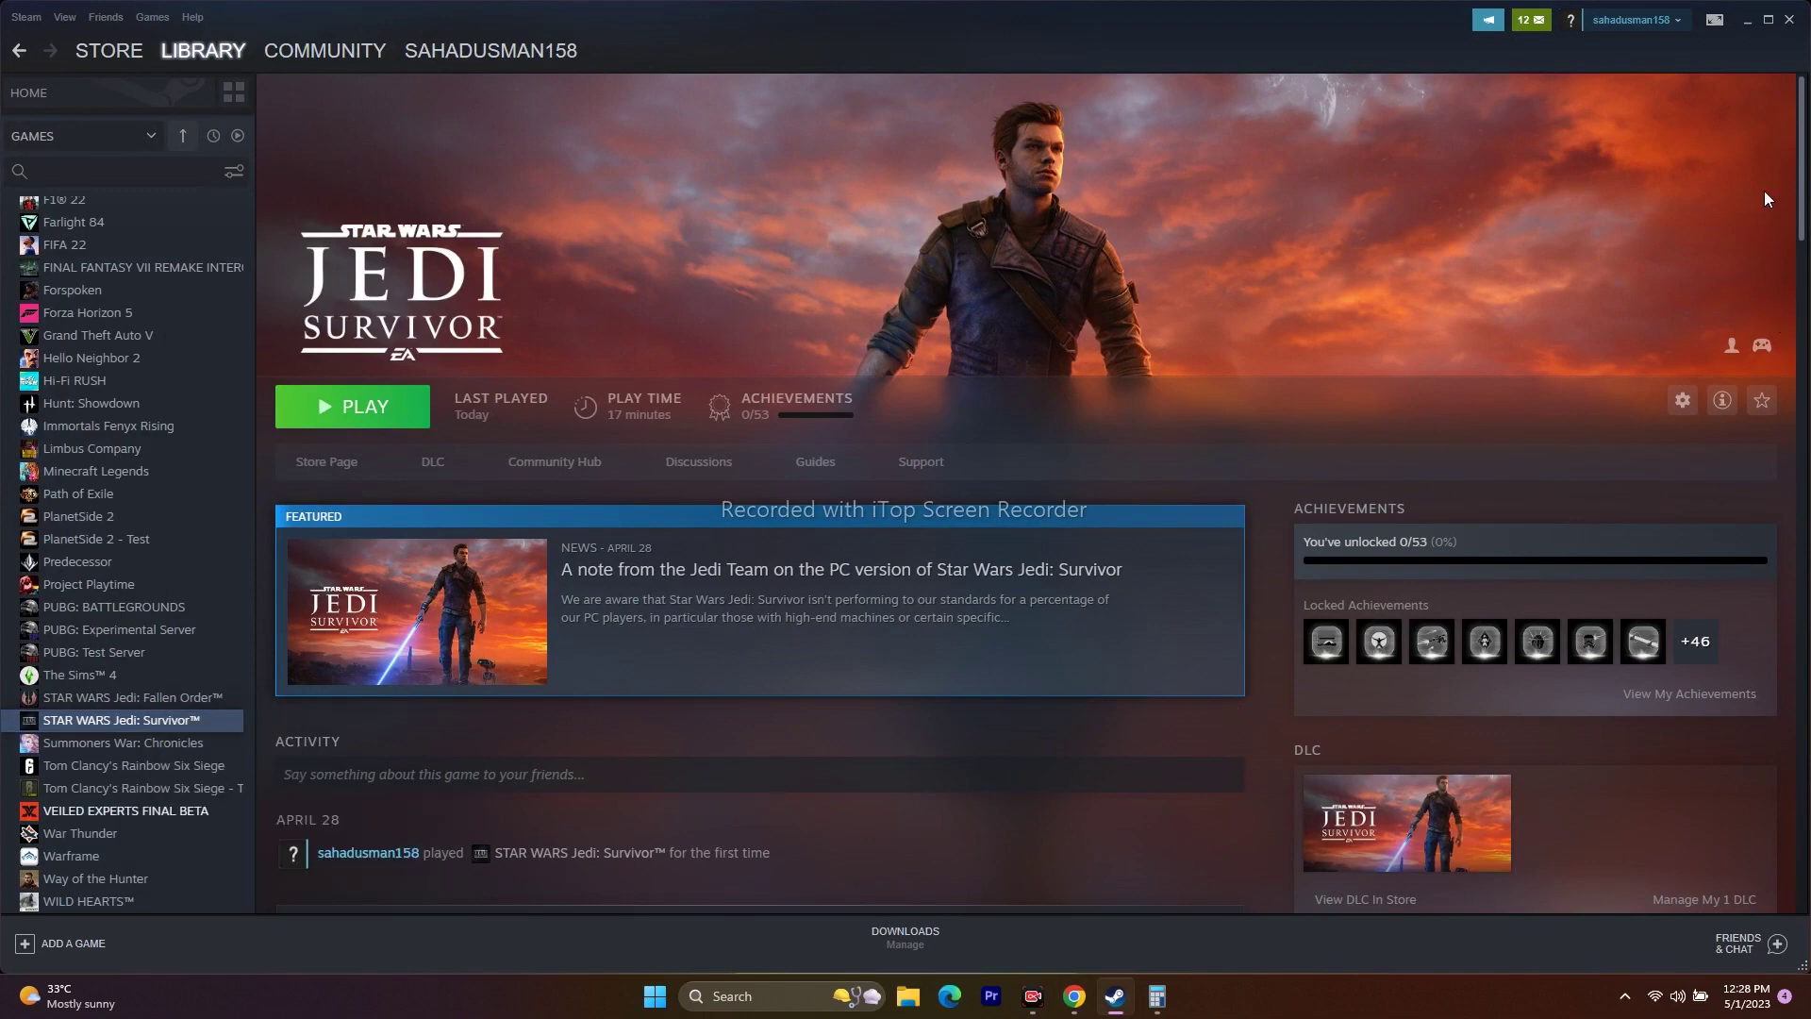
# Step: Minimize Steam, switch to the EA app, and open the STAR WARS Jedi: Survivor page from the library
pyautogui.click(1742, 23)
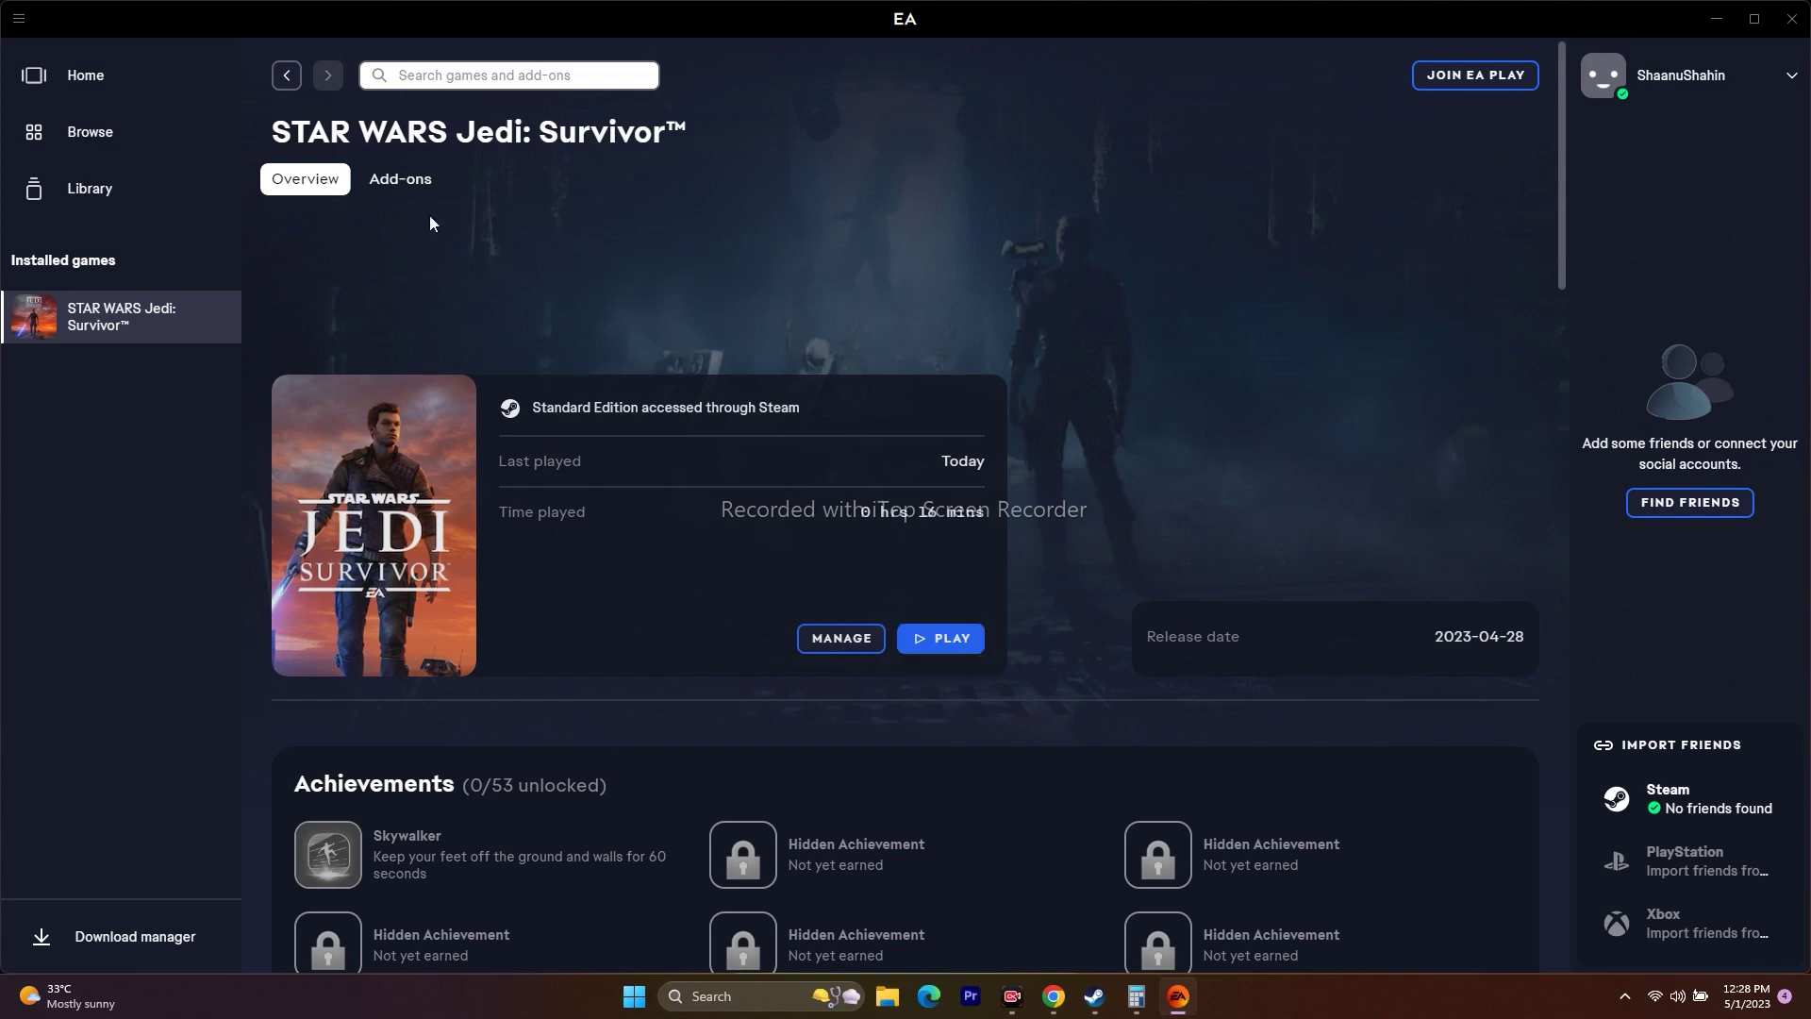
pyautogui.click(166, 198)
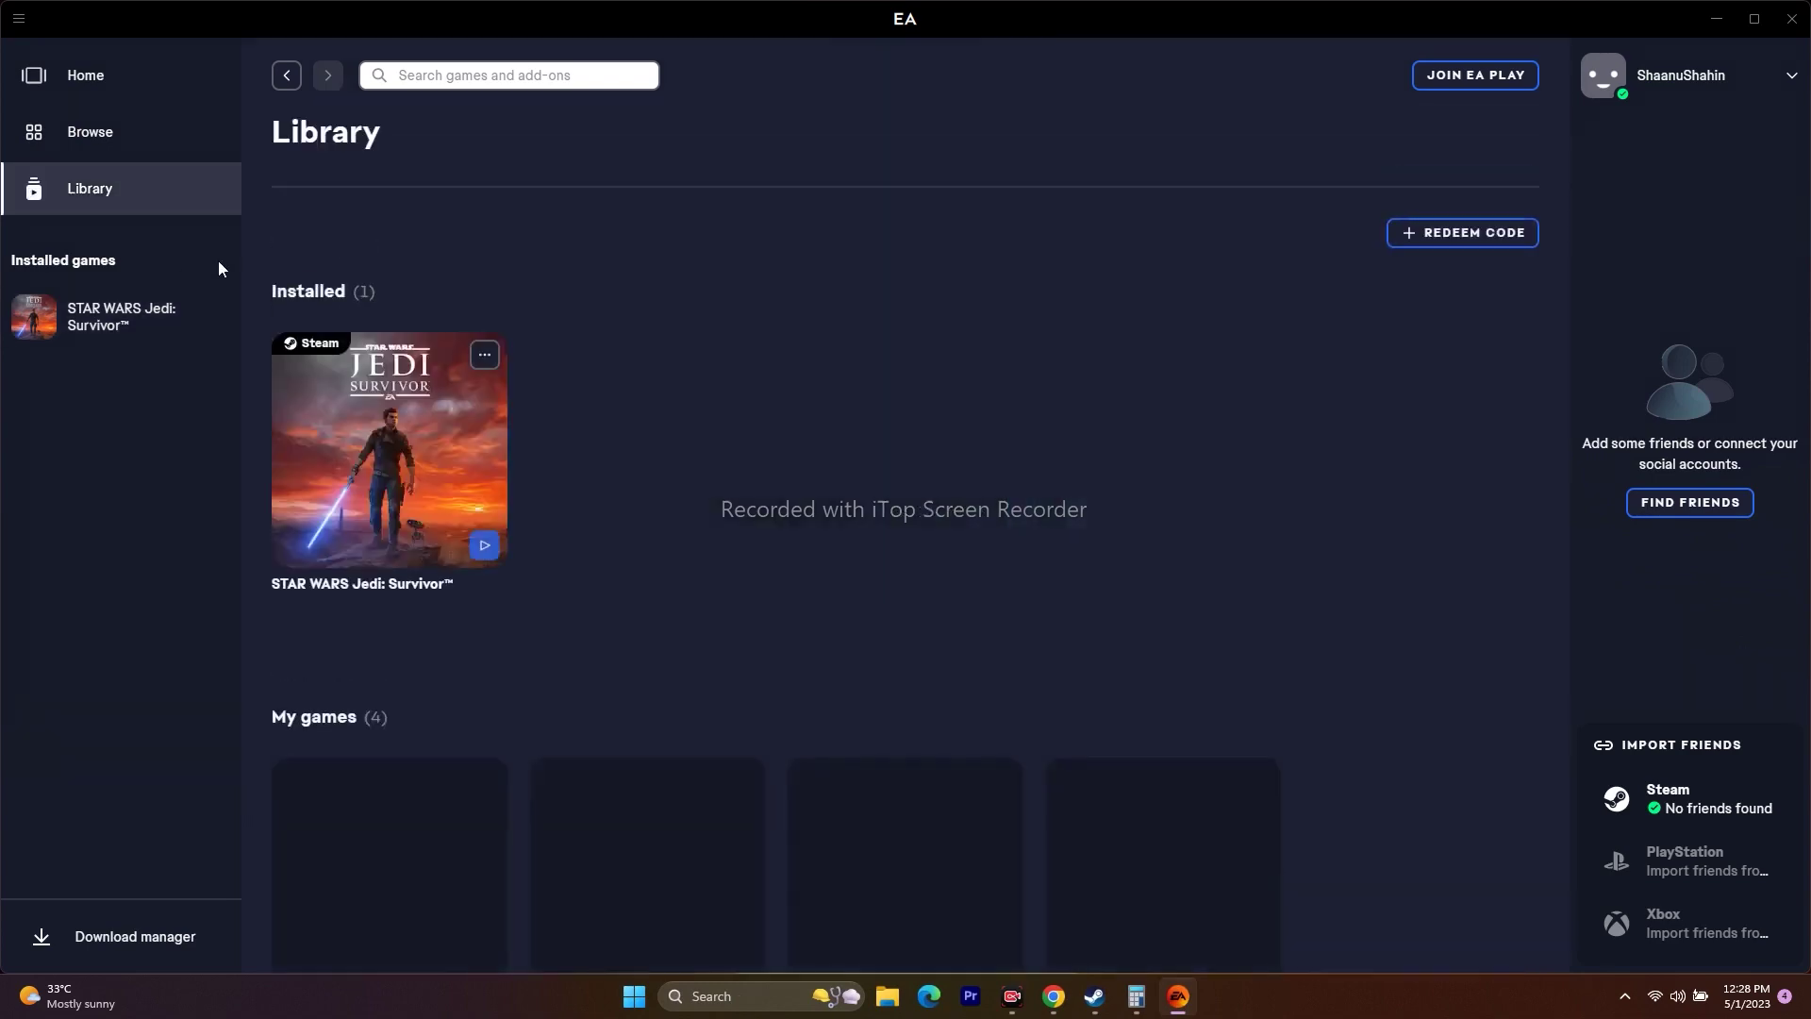
pyautogui.click(387, 415)
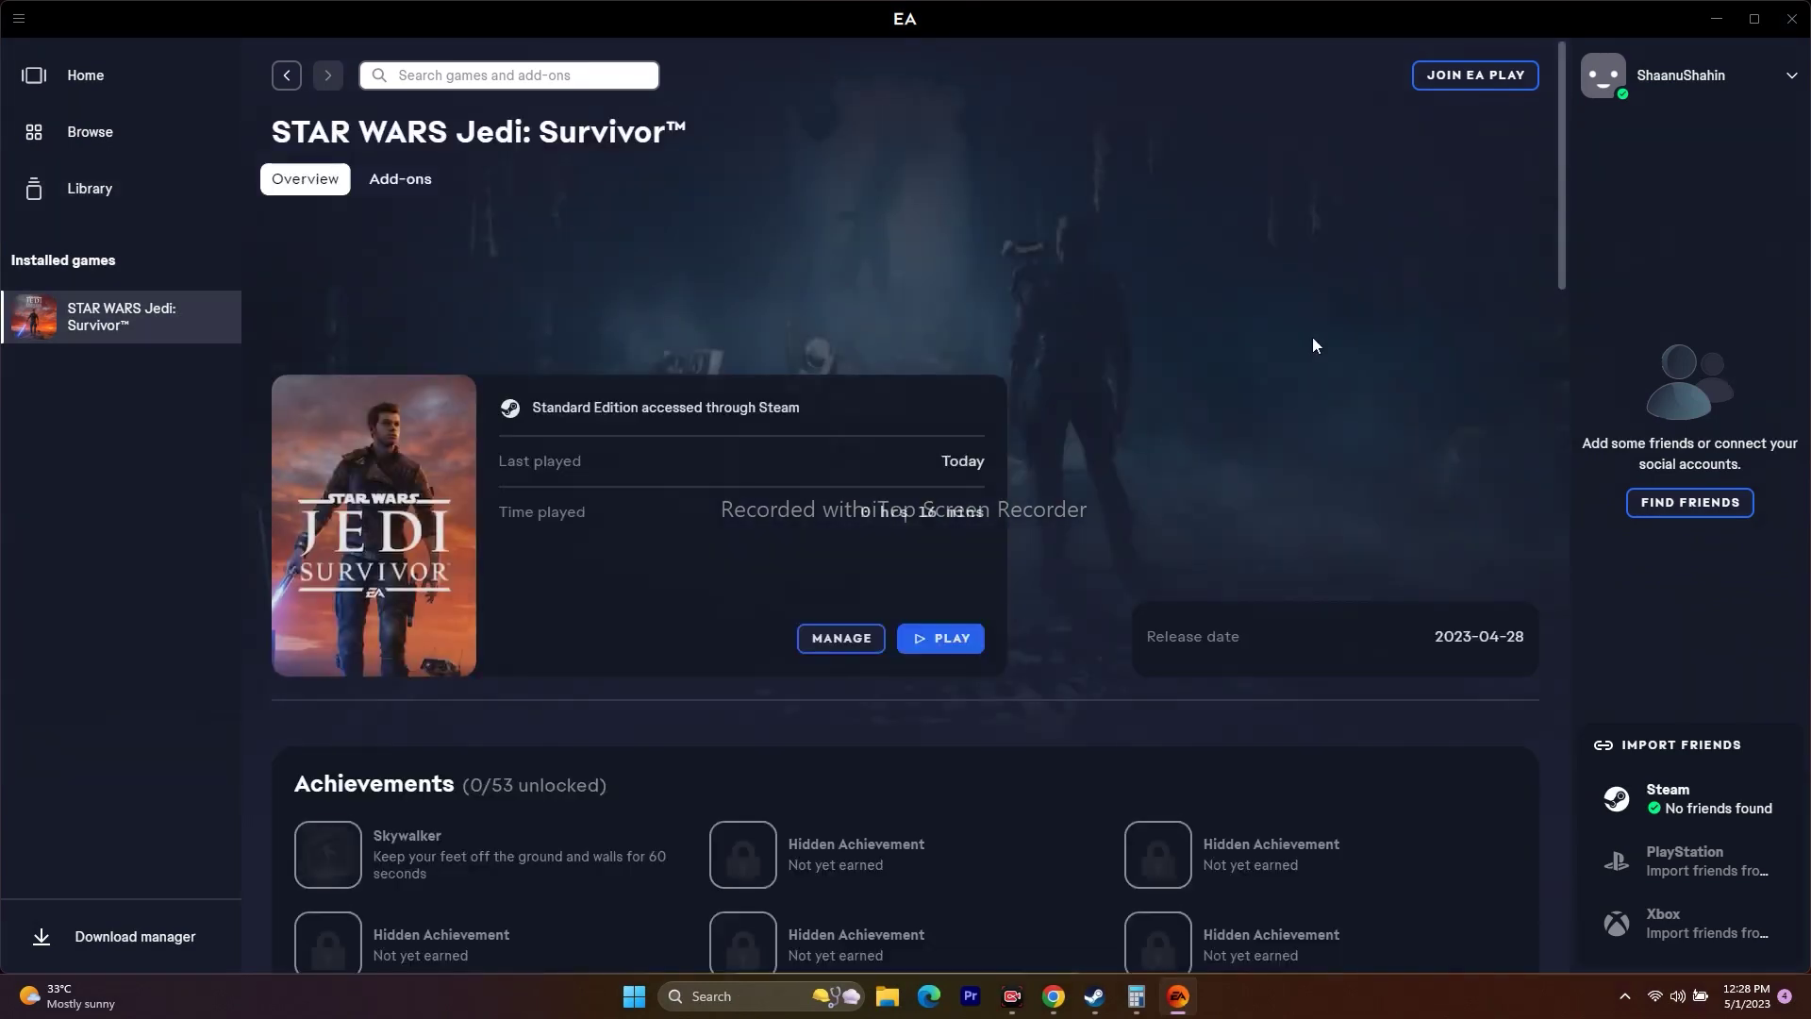